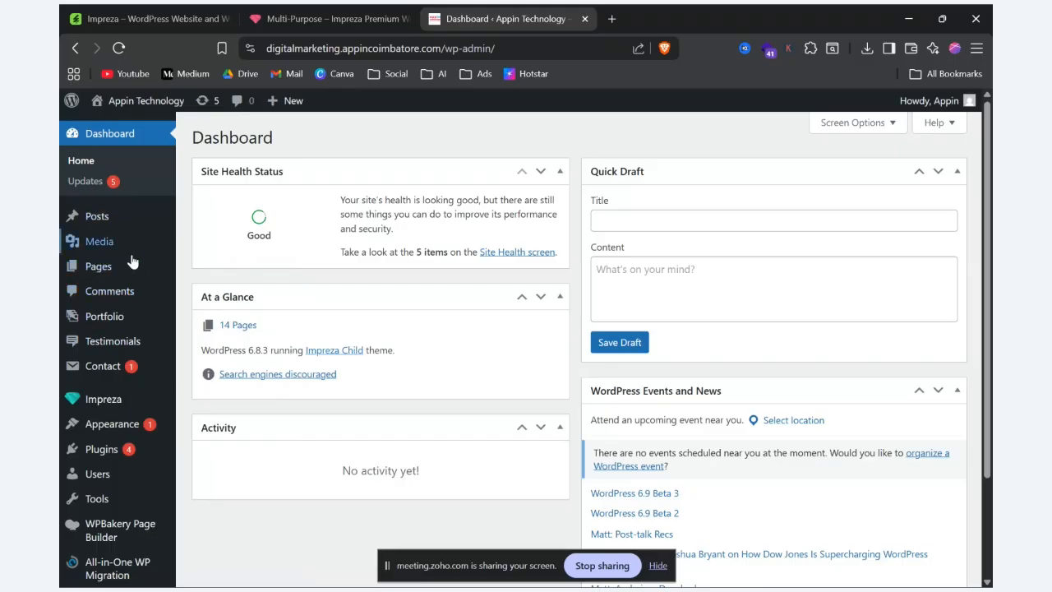
Step: Open the last menu listed in the site's menu editor and review its items and settings
mouse_move(147, 276)
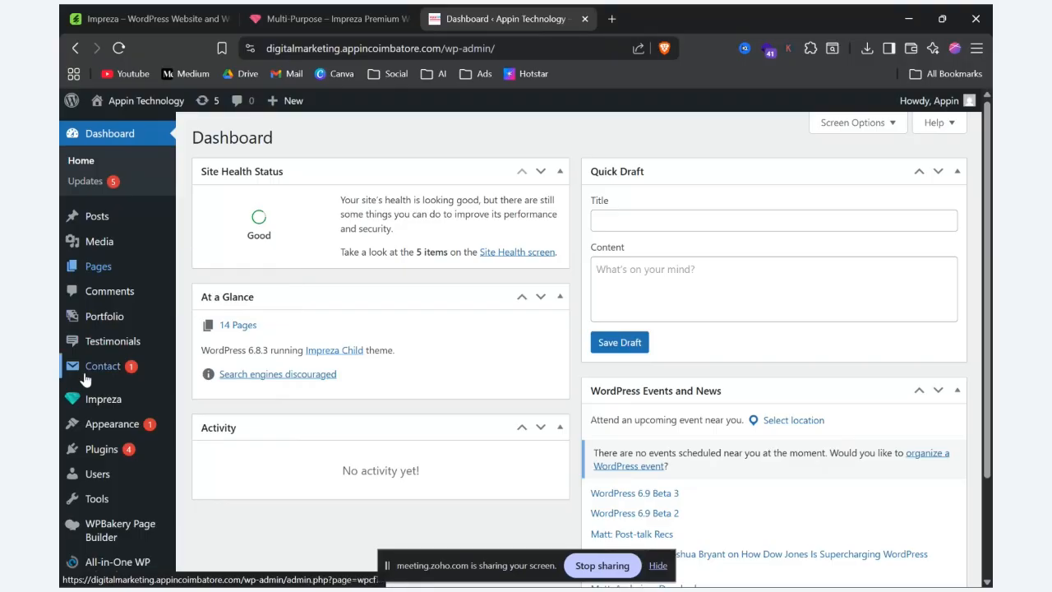
mouse_move(113, 431)
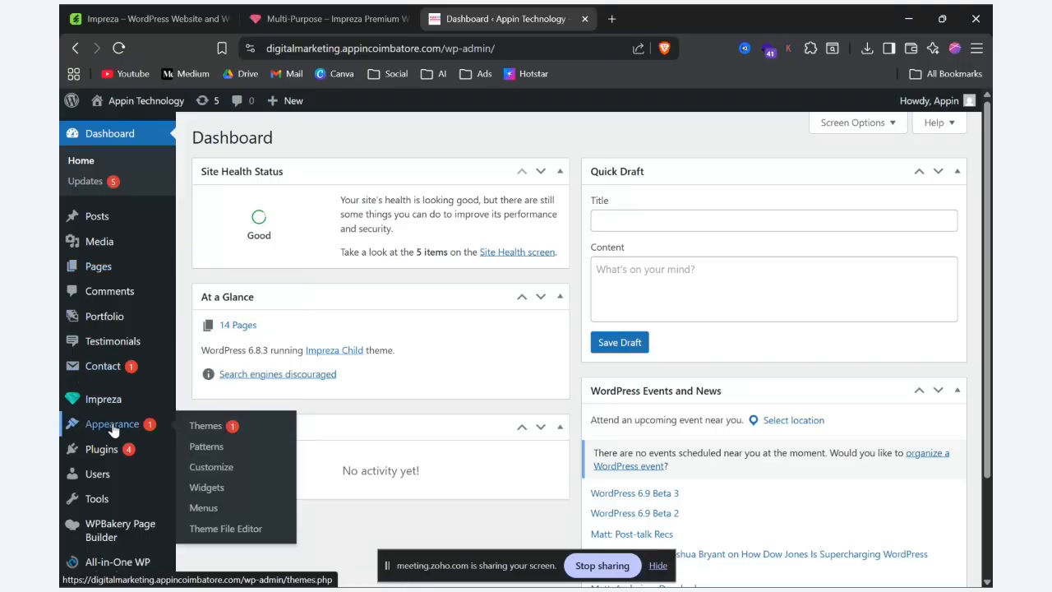
click(205, 508)
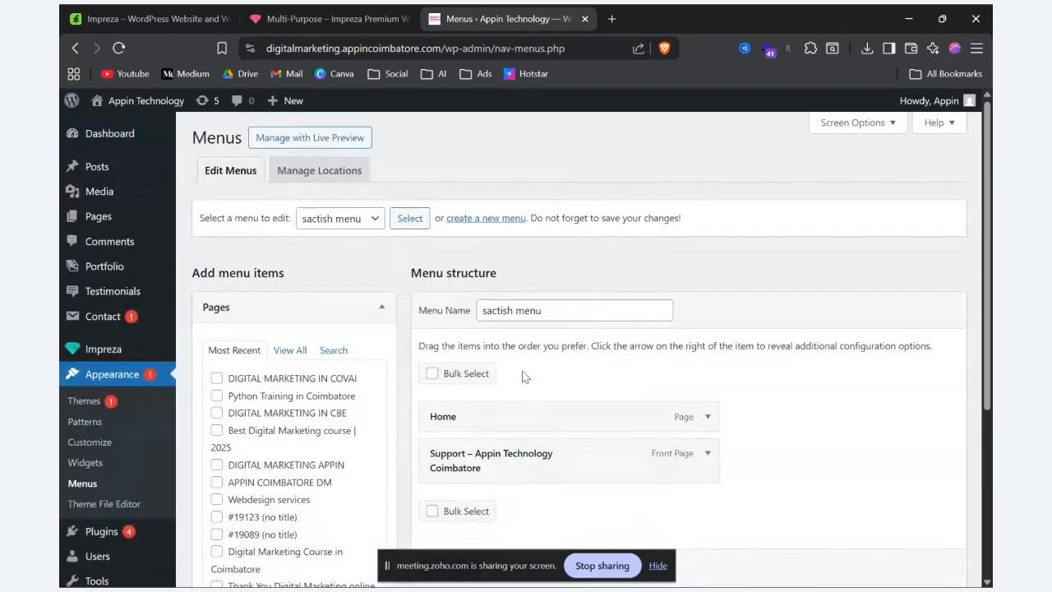
click(483, 218)
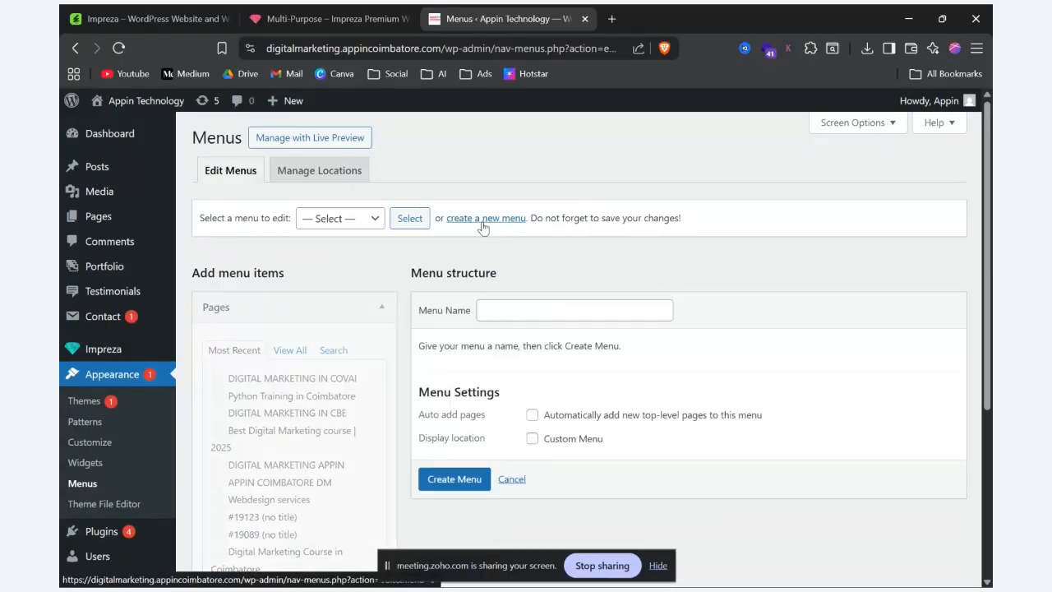
click(357, 220)
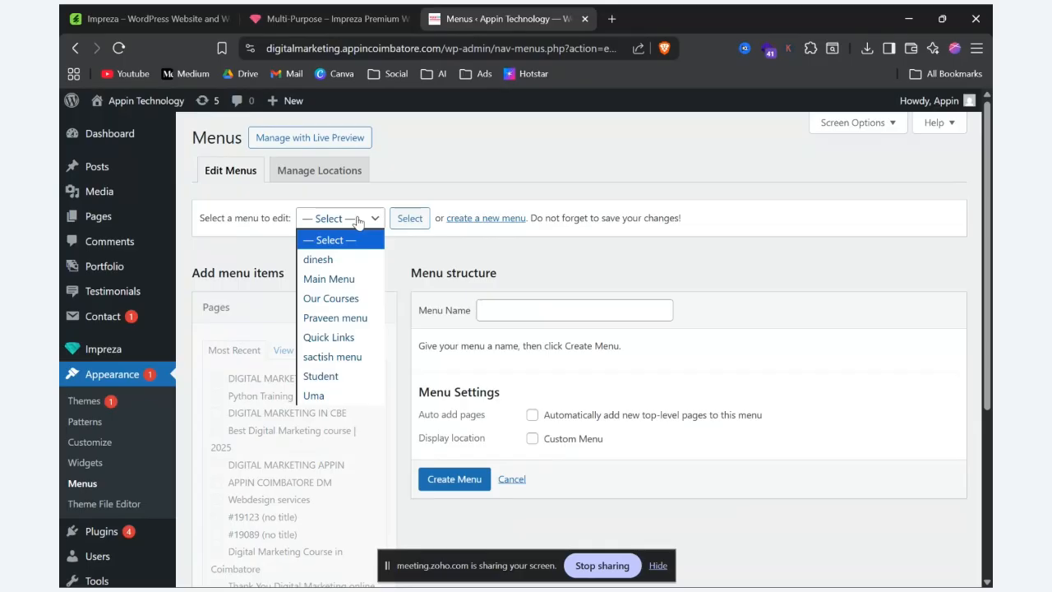
click(338, 398)
click(407, 219)
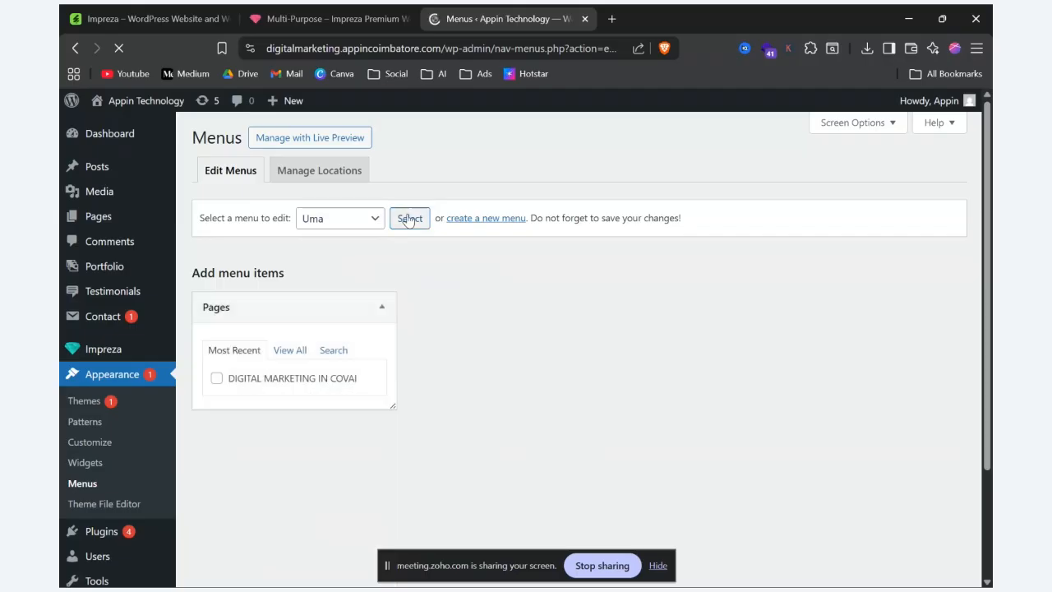
scroll(633, 332, down, 3)
scroll(632, 333, up, 1)
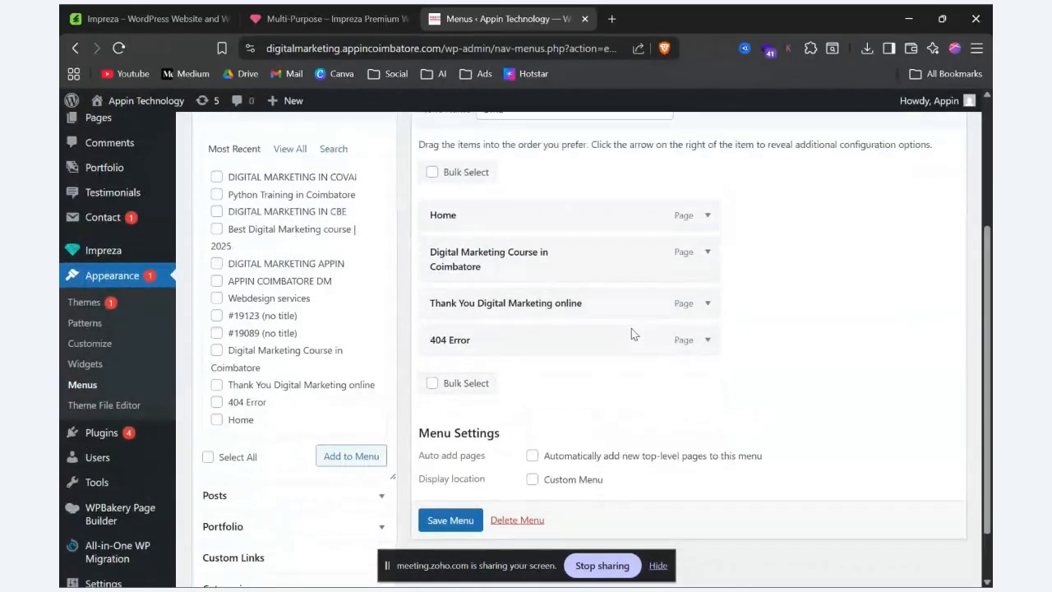
scroll(631, 328, up, 1)
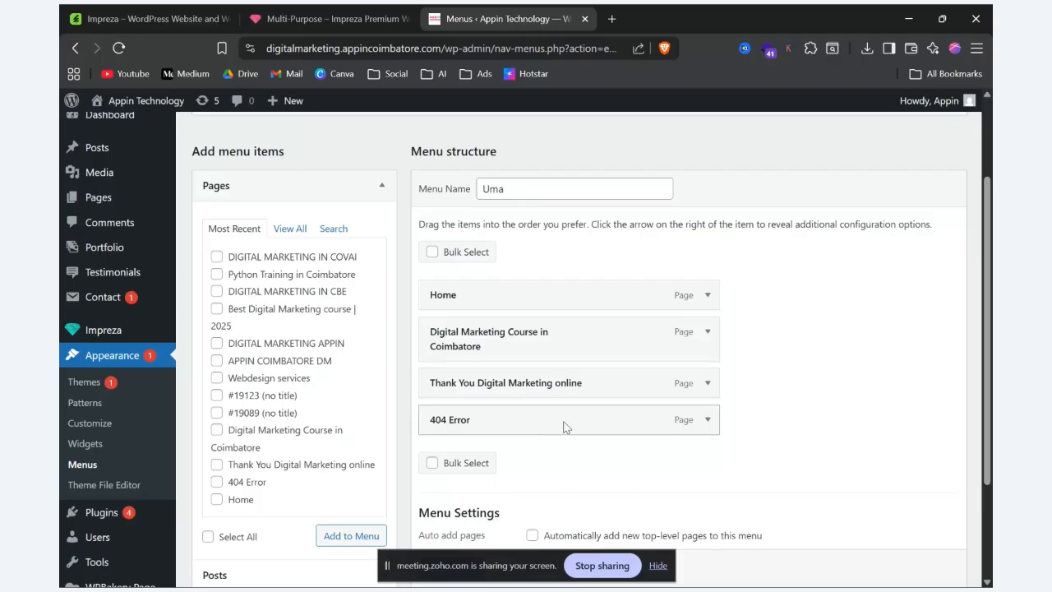
scroll(571, 402, down, 1)
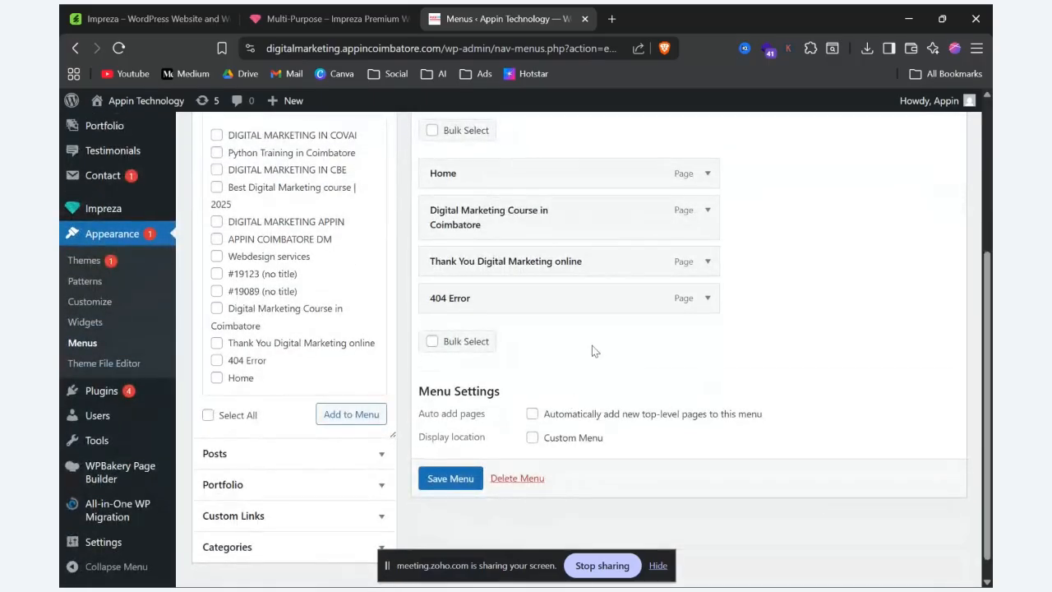
scroll(600, 325, up, 3)
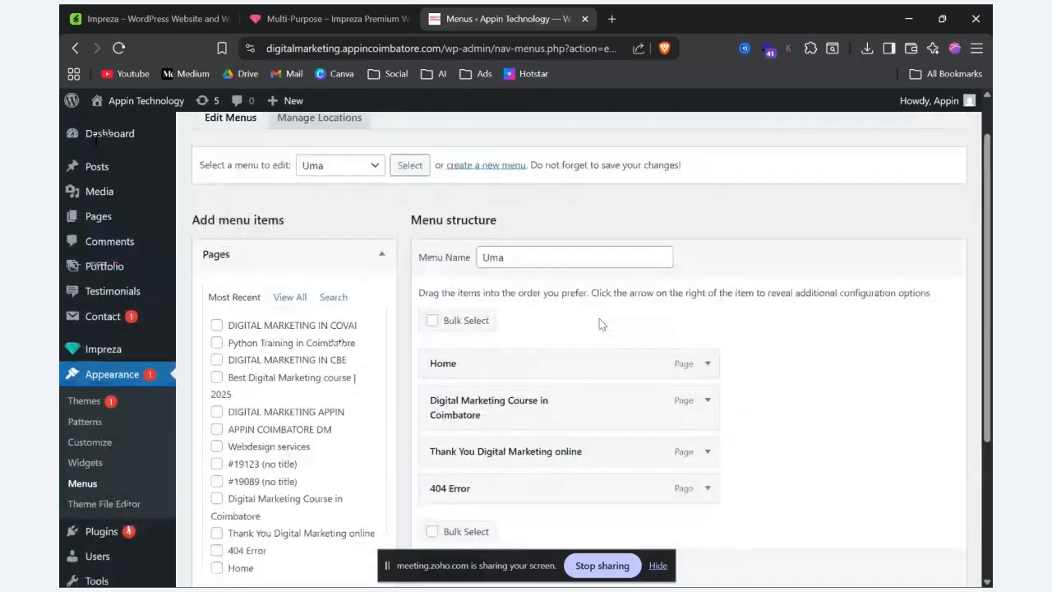
Step: Open the live Appin Technology site in a new browser tab and reload the page
click(609, 17)
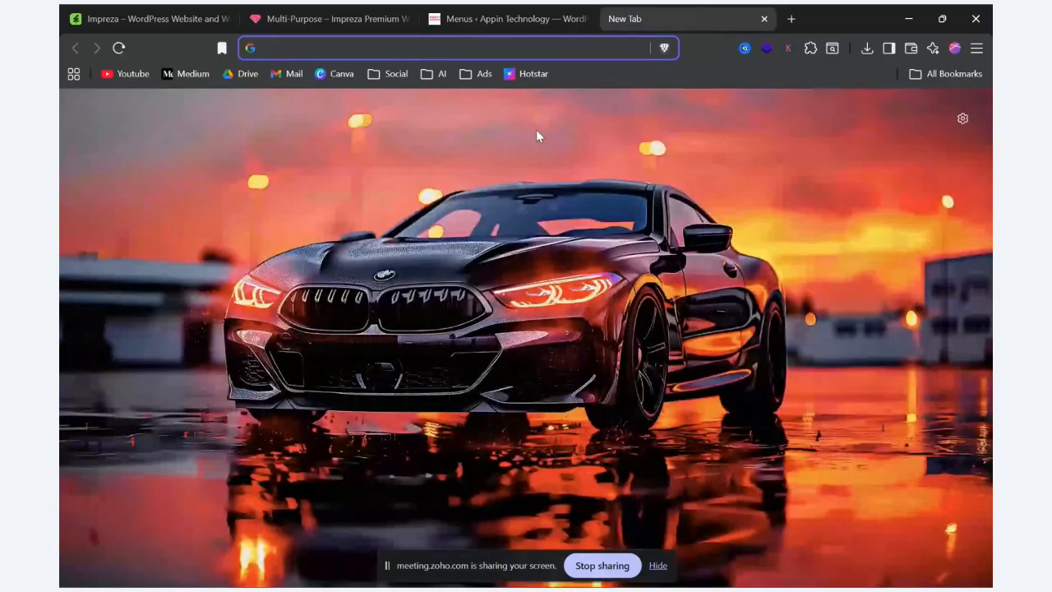
click(503, 18)
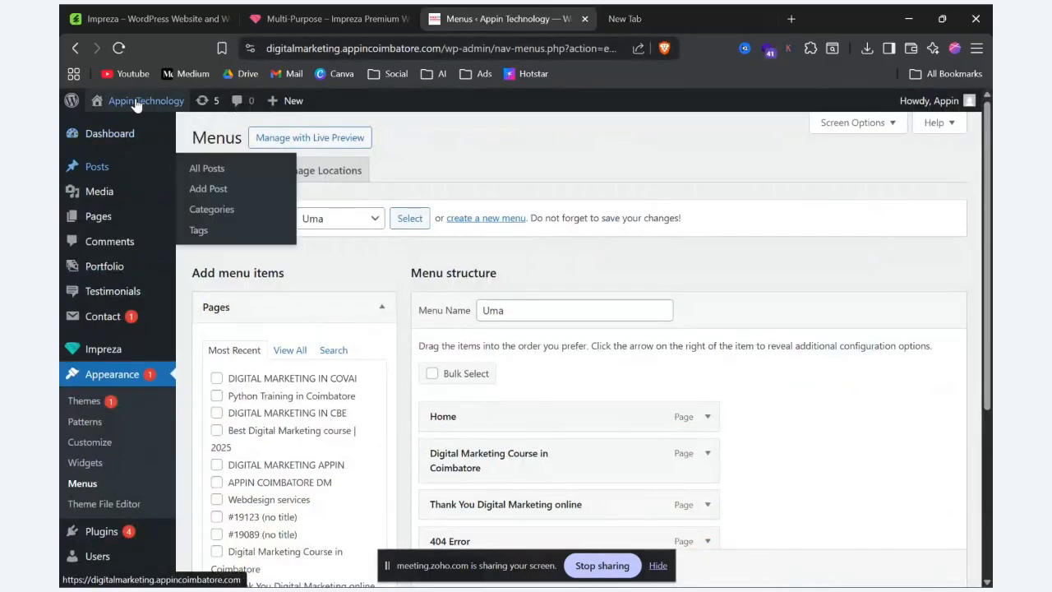
right_click(119, 127)
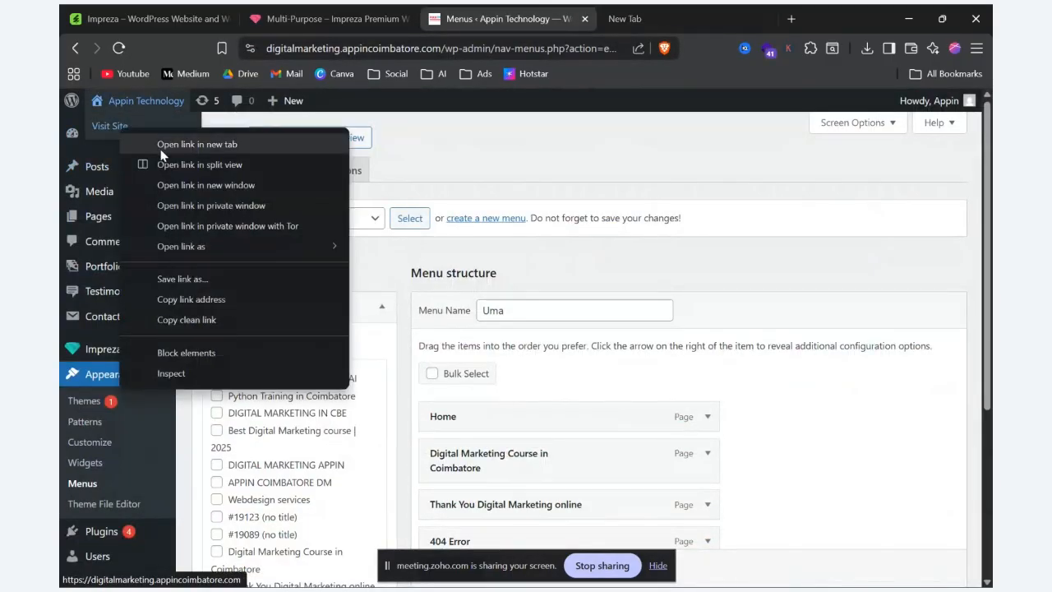
click(164, 143)
click(620, 11)
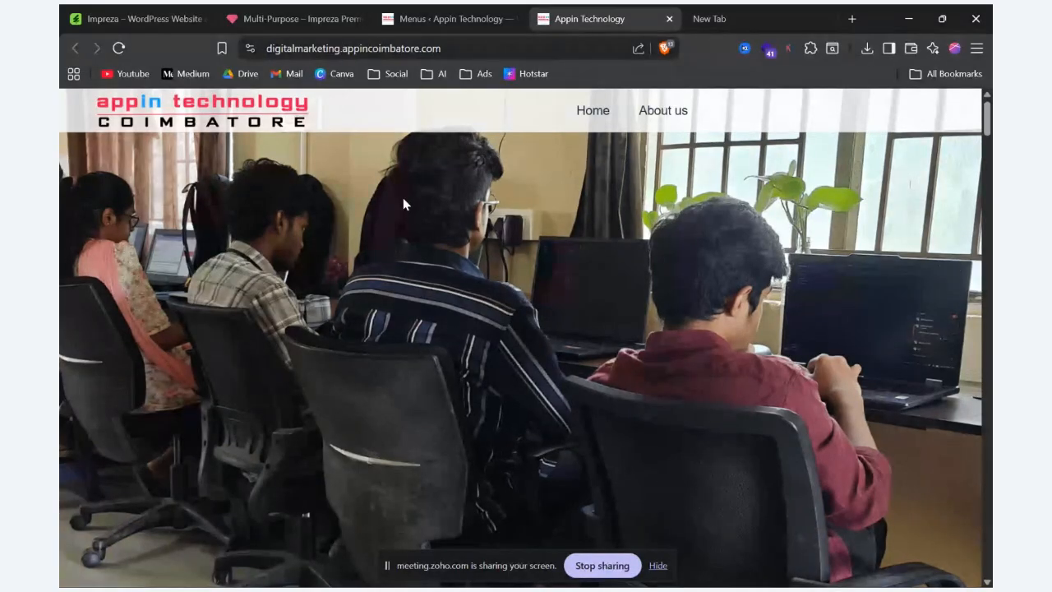
key(F5)
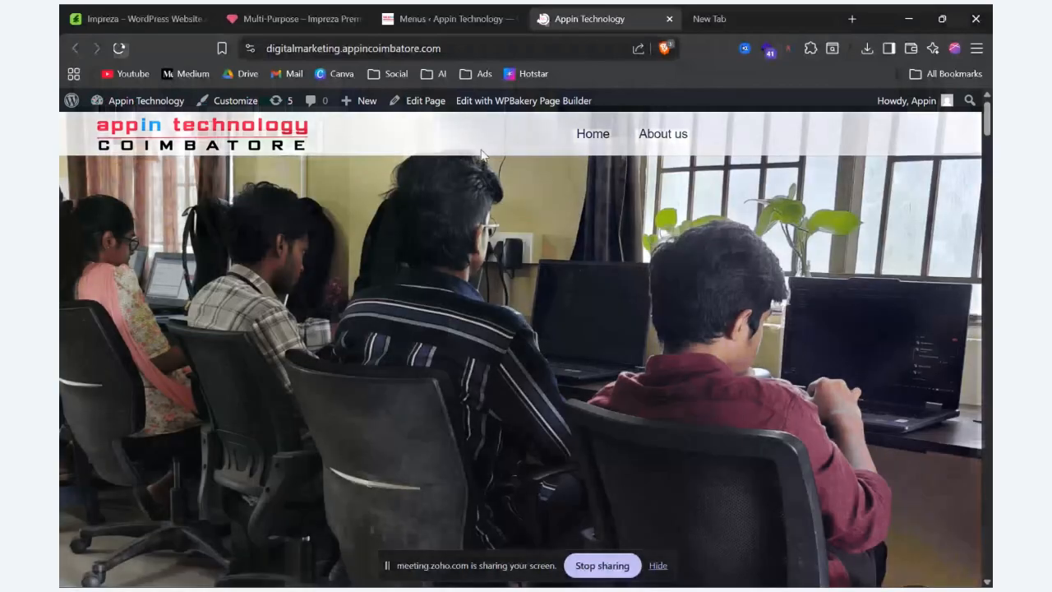
Step: Open the "digital marketing landing page" header for editing in a new tab and compare it with the live site's navigation
mouse_move(427, 103)
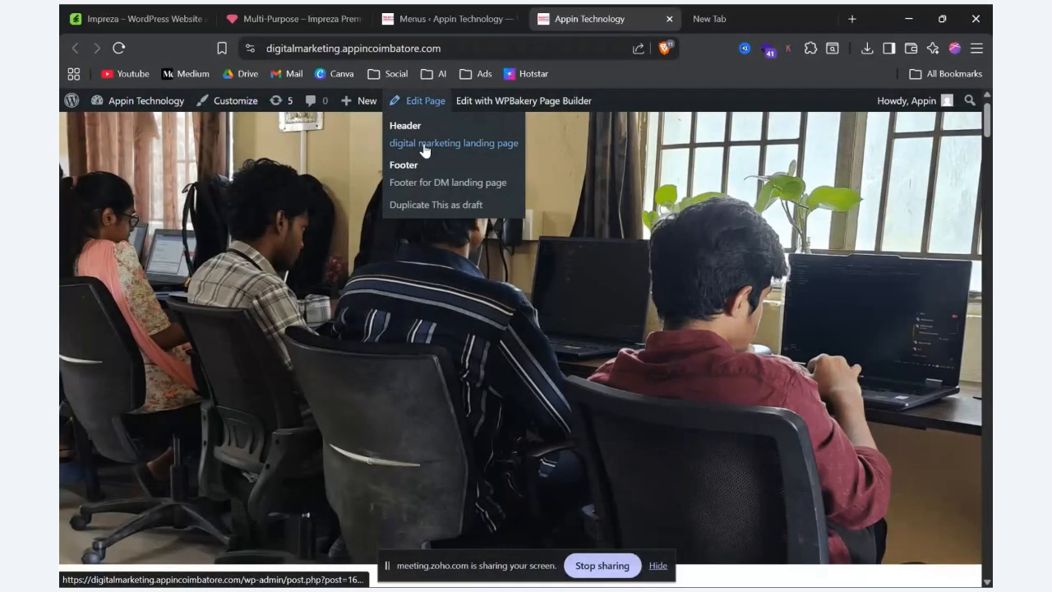
right_click(424, 143)
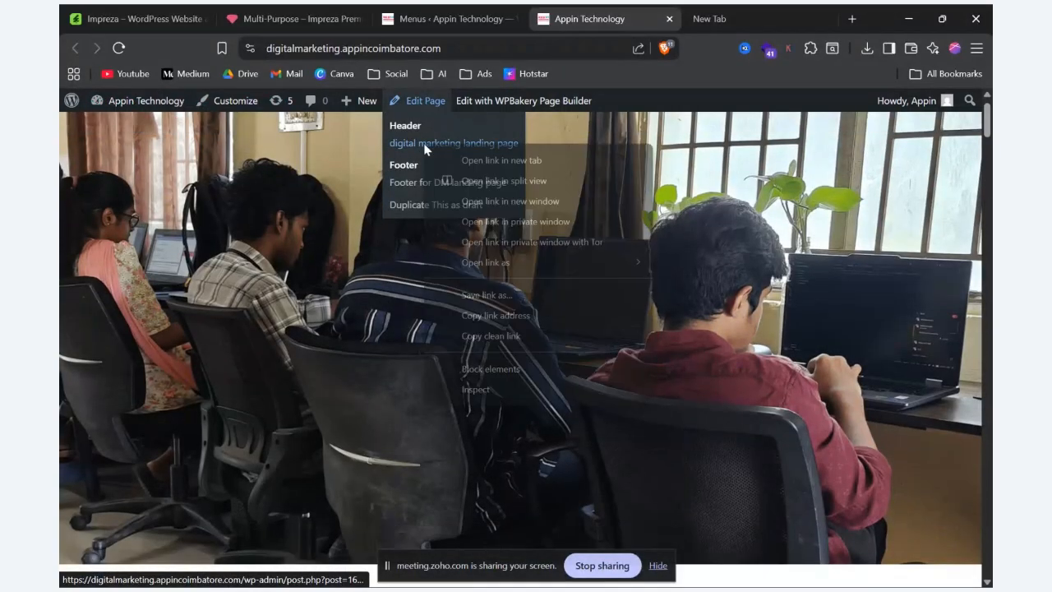
click(466, 162)
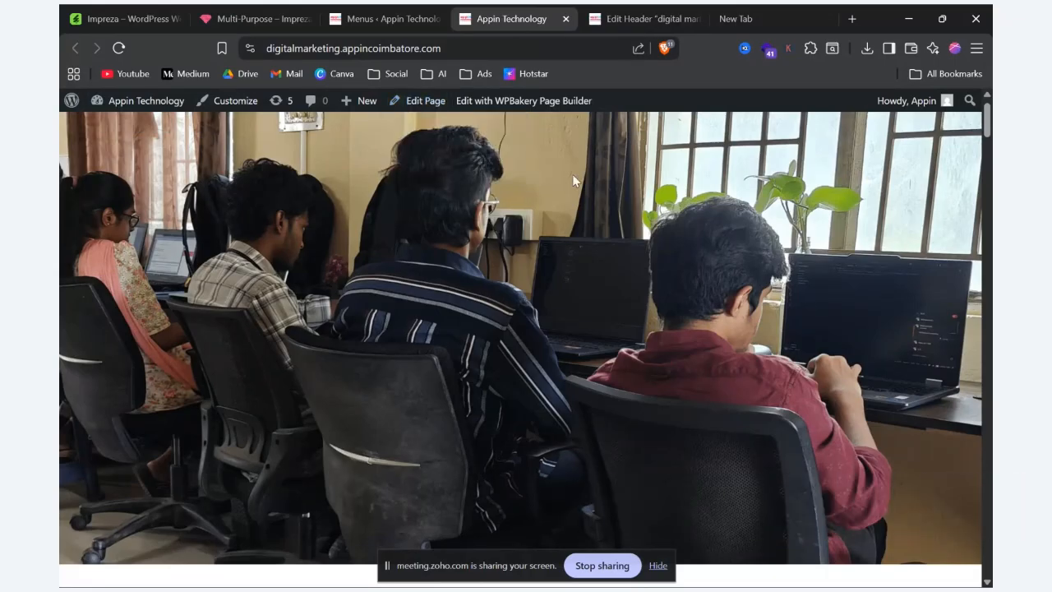
scroll(573, 172, up, 1)
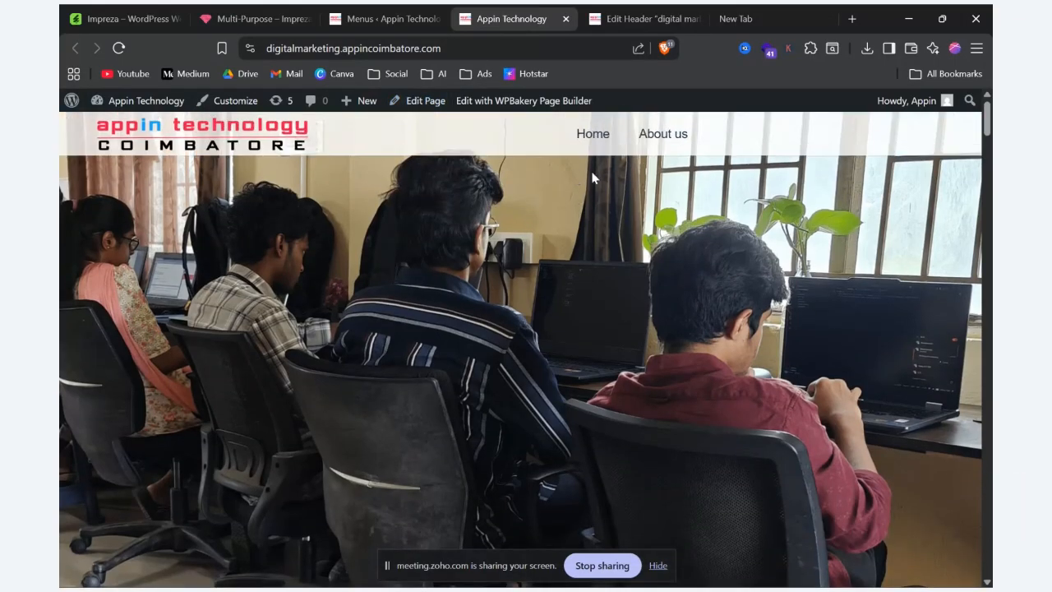
click(662, 14)
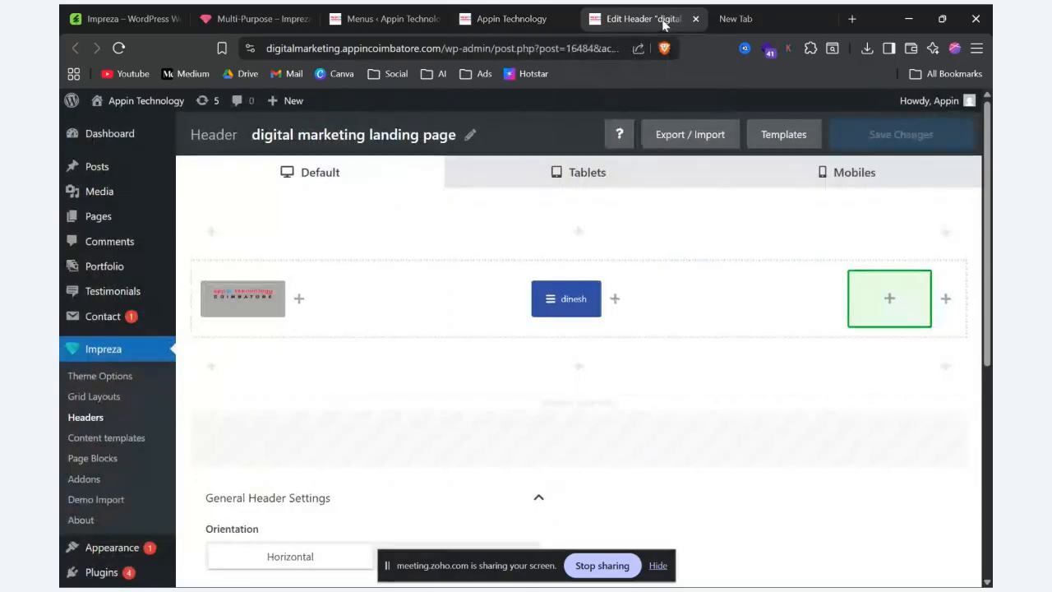
click(503, 9)
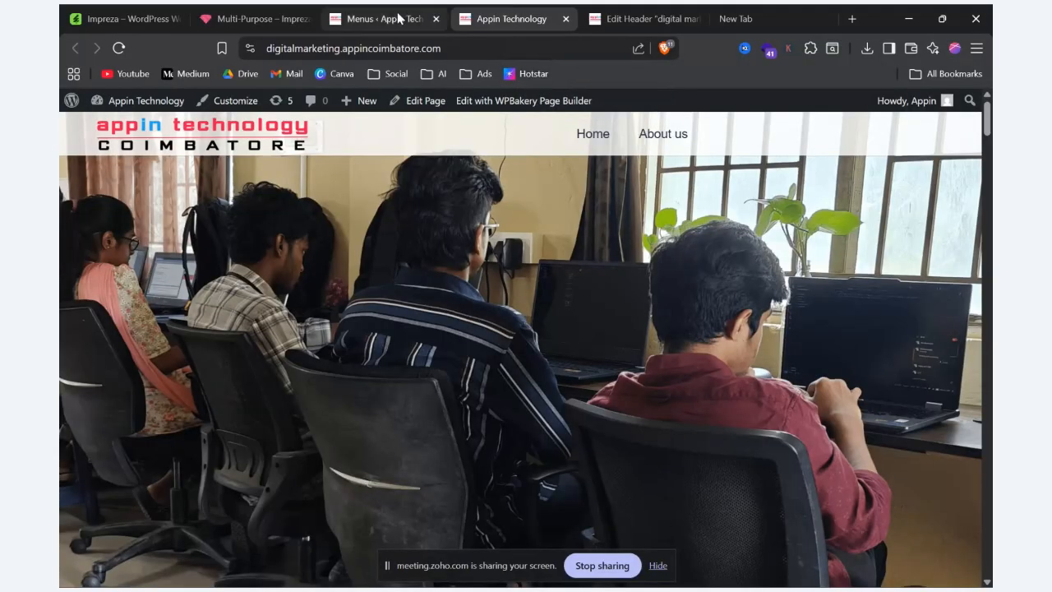
click(435, 18)
click(503, 22)
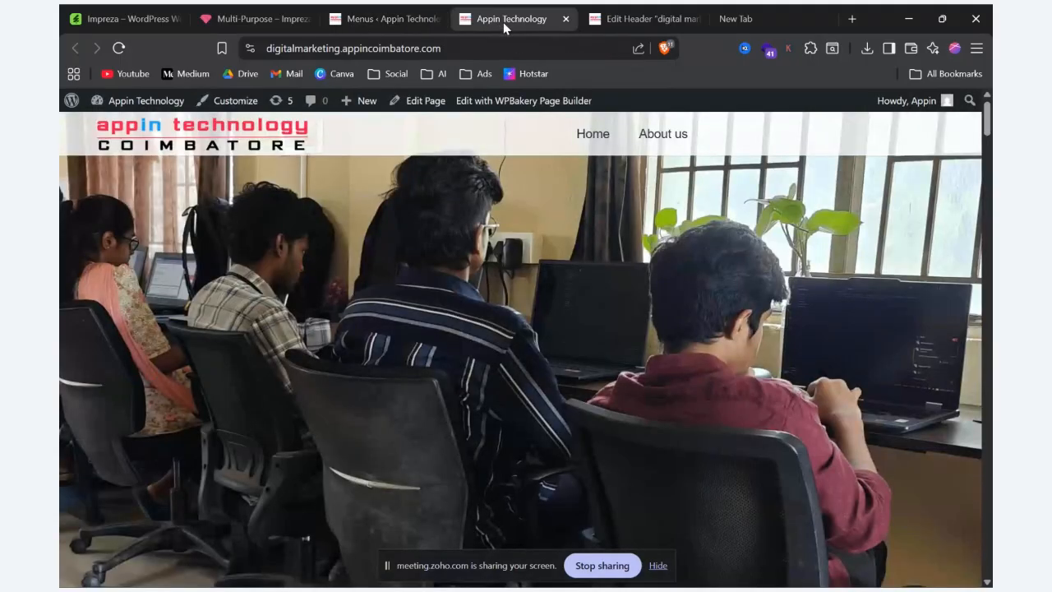
click(649, 16)
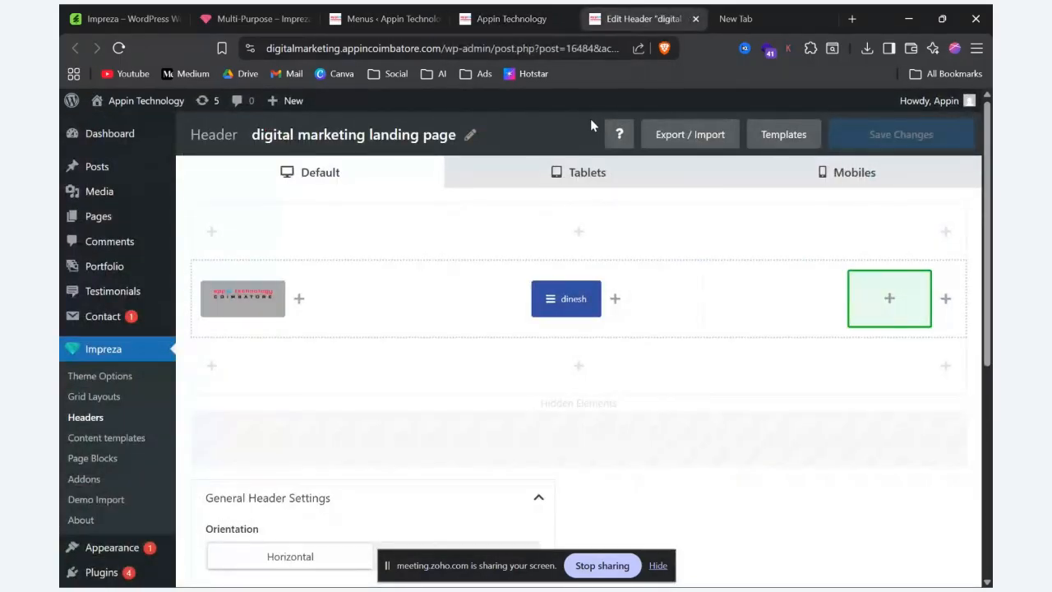
Step: Assign the last listed menu to the header's Menu element, then save the element and the header
mouse_move(532, 283)
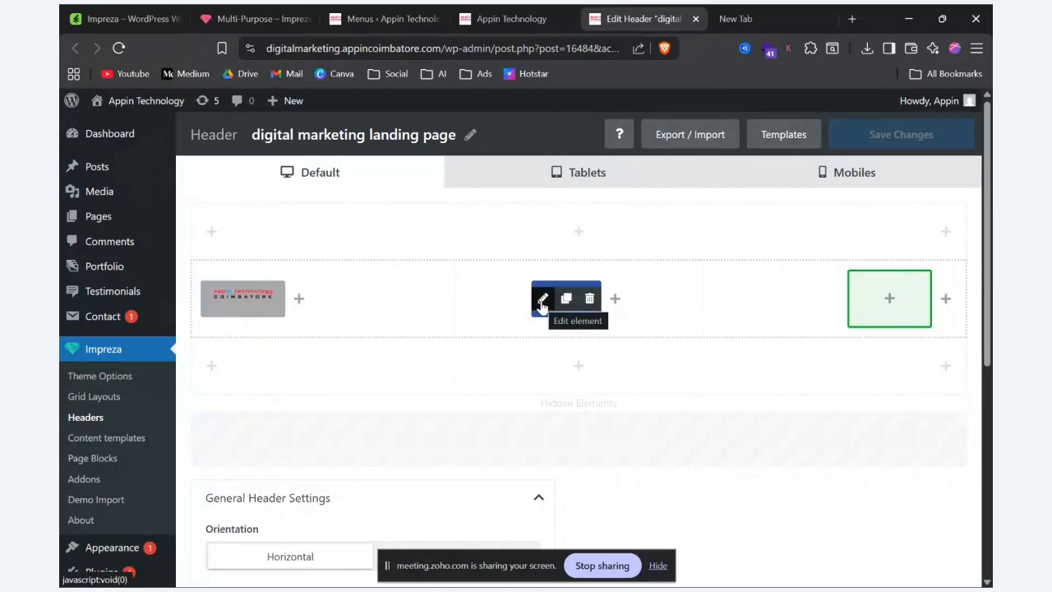
click(541, 301)
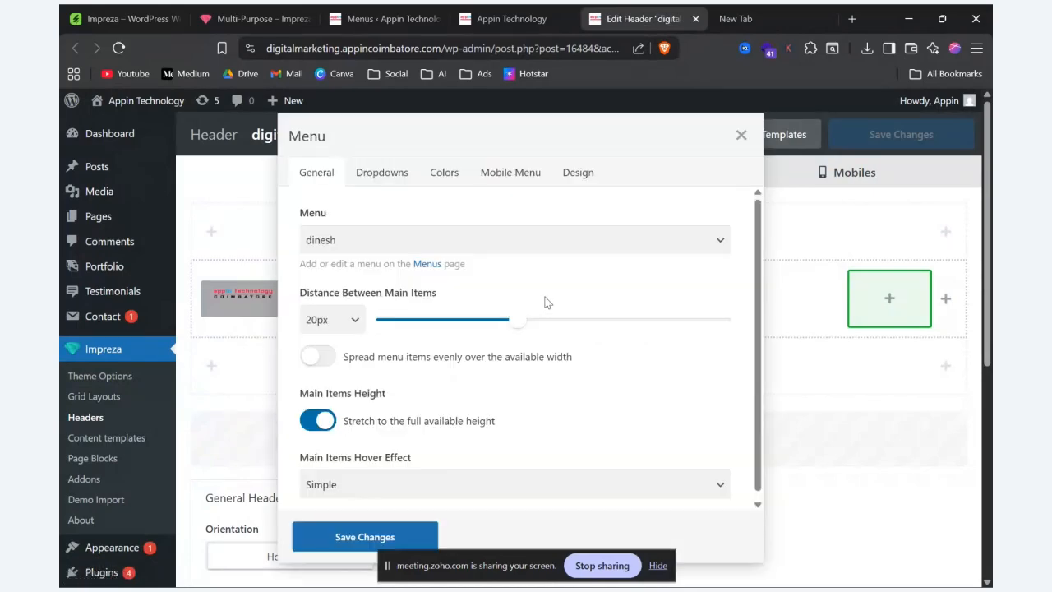
click(549, 247)
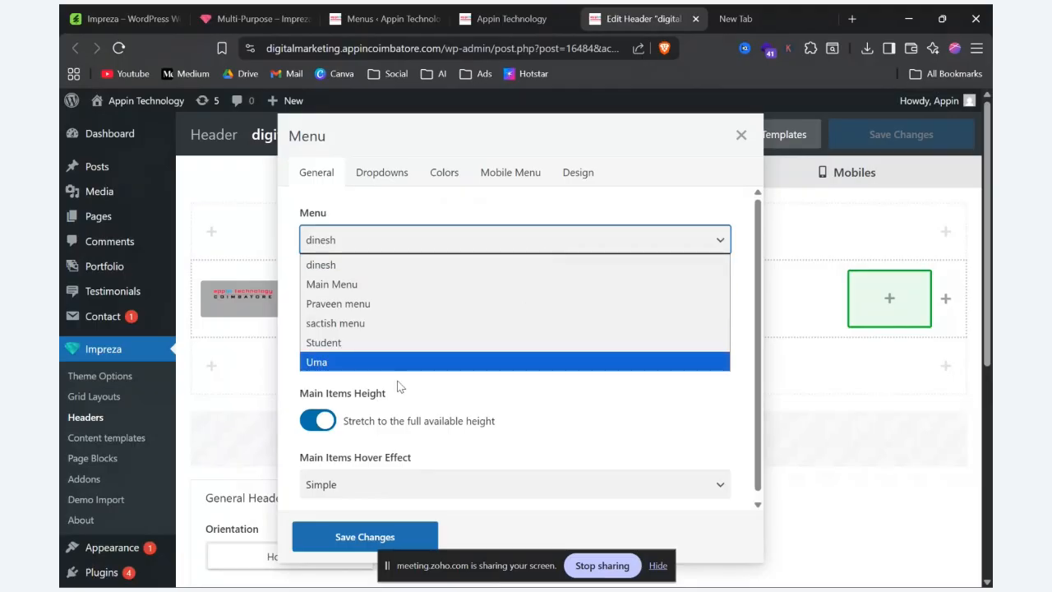
click(348, 362)
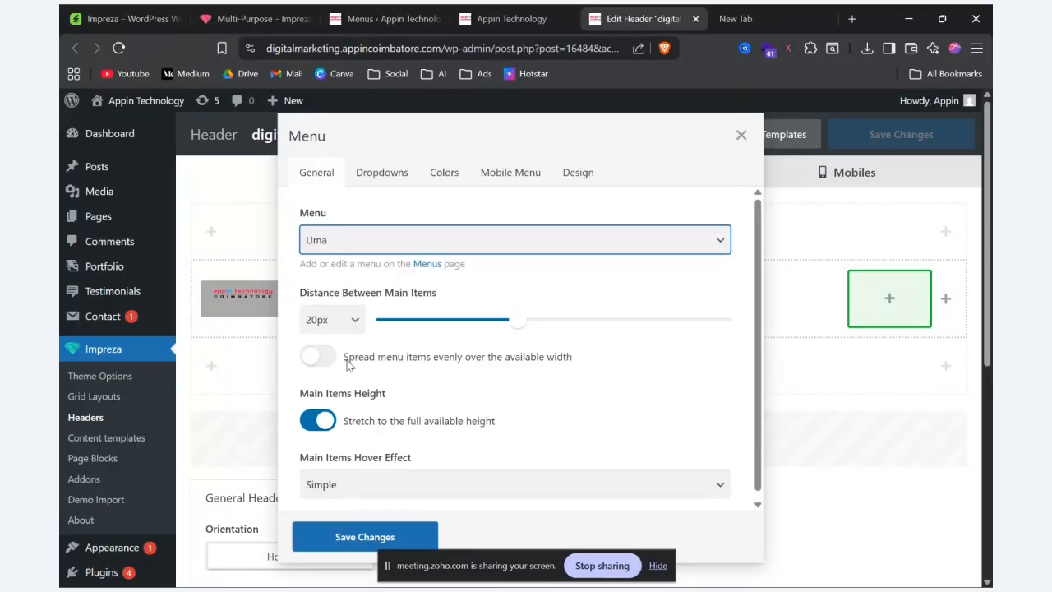
click(358, 538)
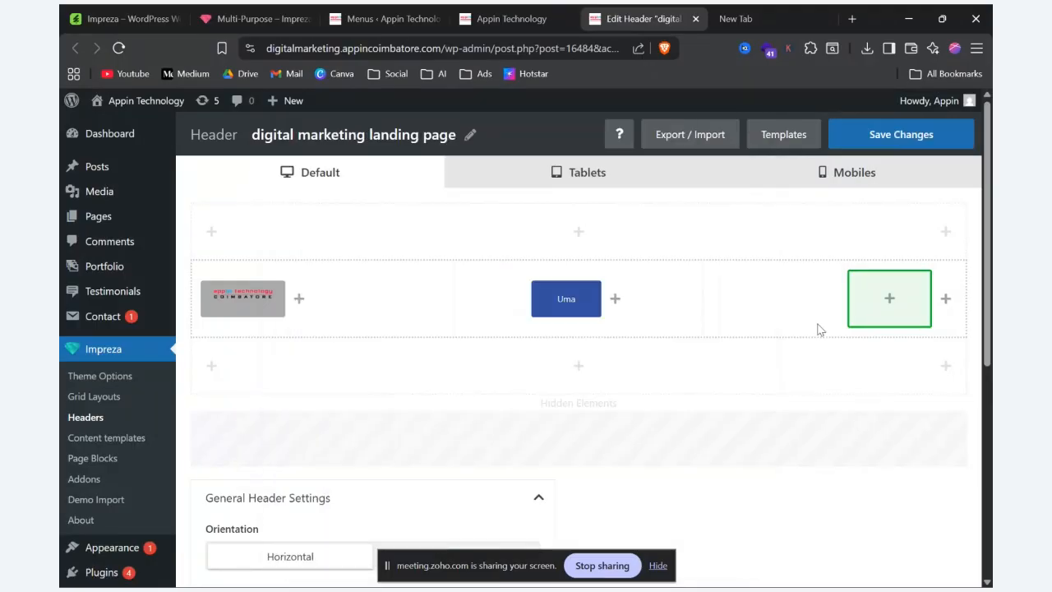
click(902, 134)
Step: Reload the live site at full window size to check its header navigation
click(493, 18)
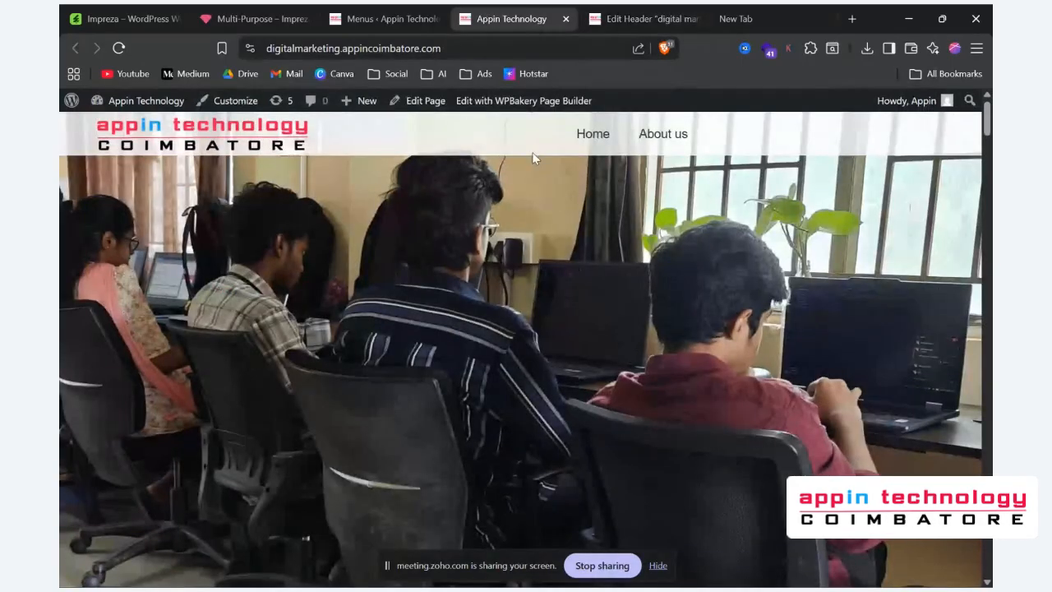
key(super+Down)
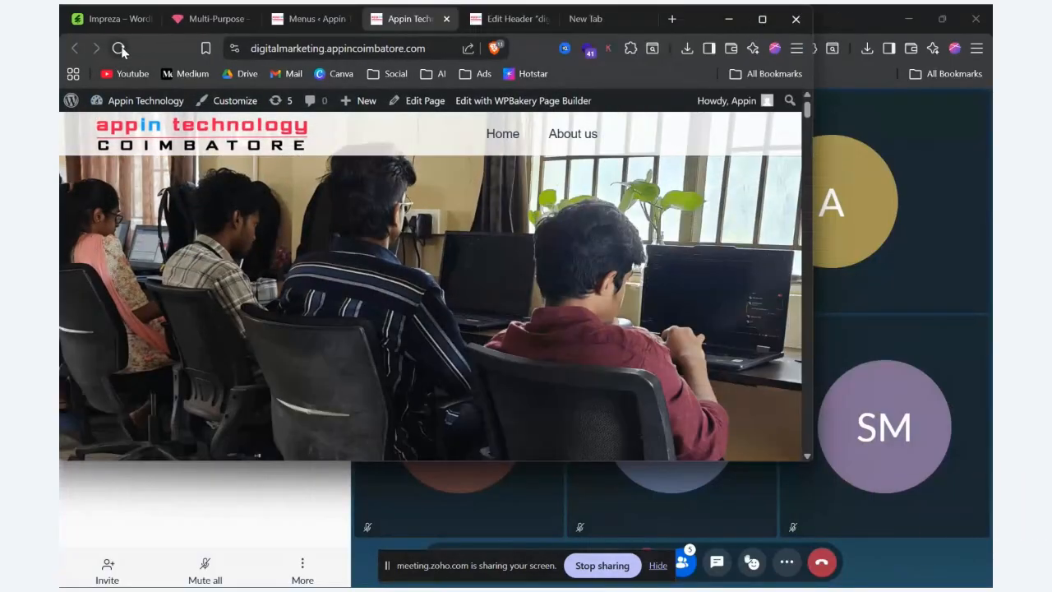
click(118, 49)
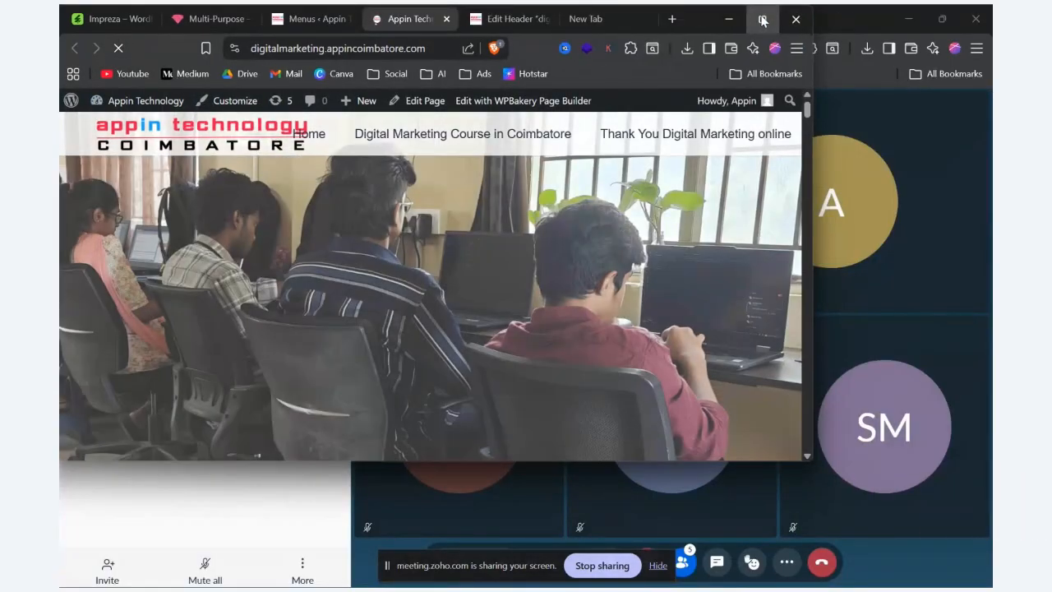
click(762, 18)
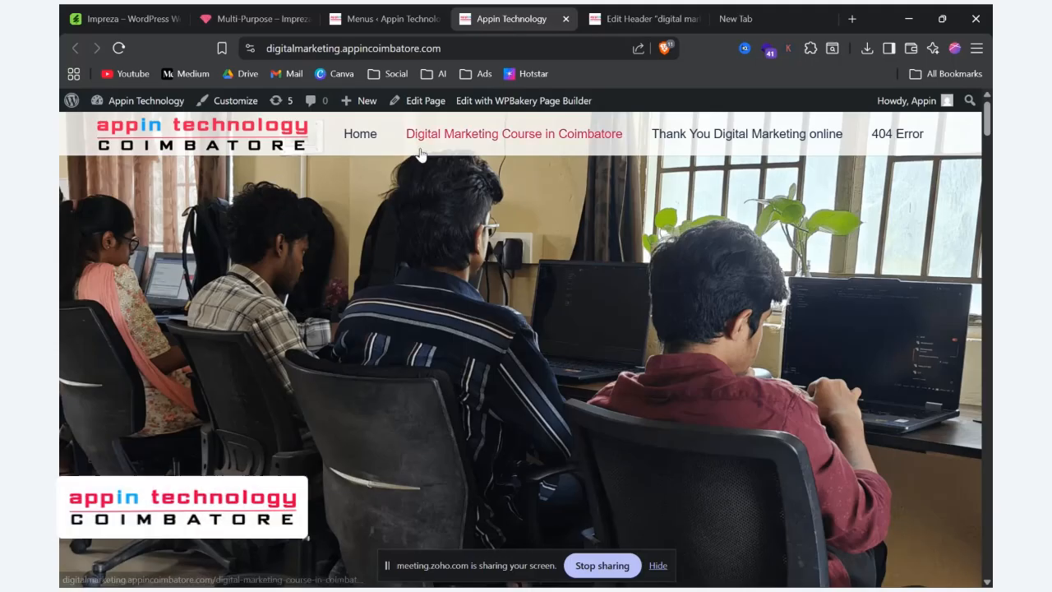
Step: Reselect the last listed menu in the "digital marketing landing page" header's Menu element, then save the element and the header
click(639, 10)
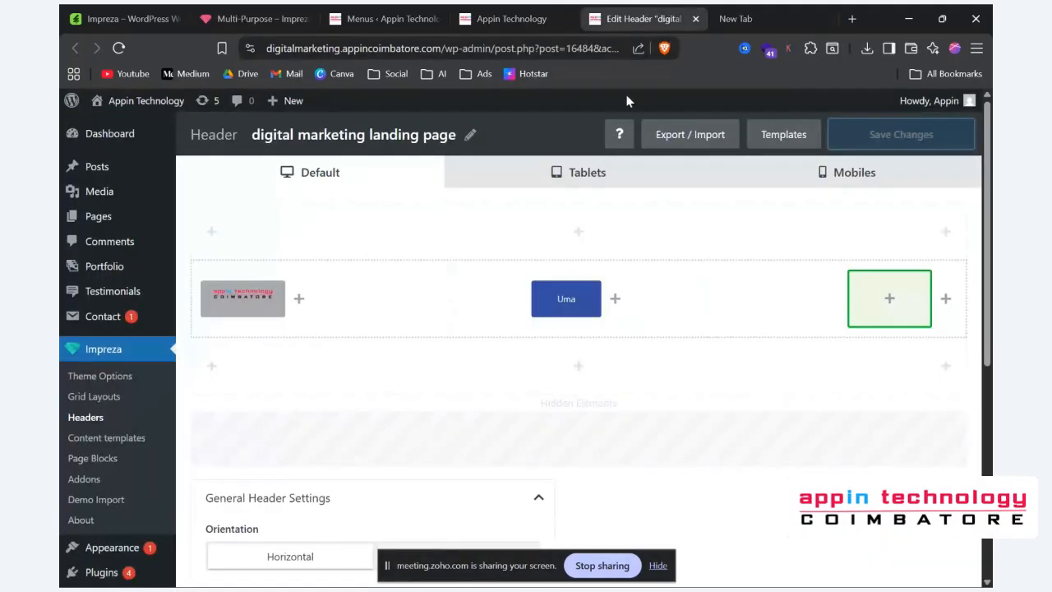
mouse_move(581, 312)
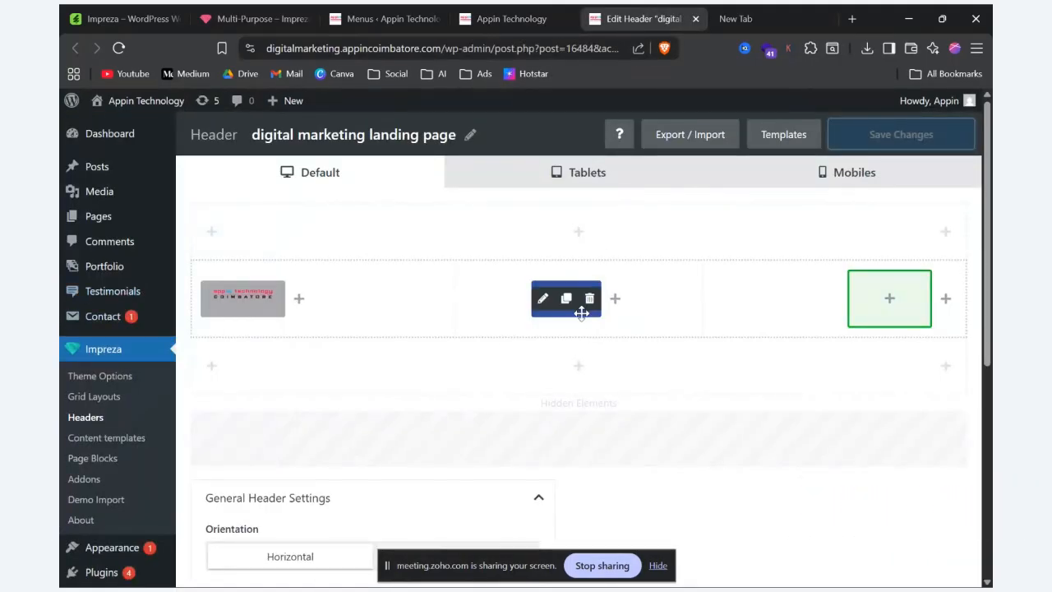
click(544, 298)
click(528, 238)
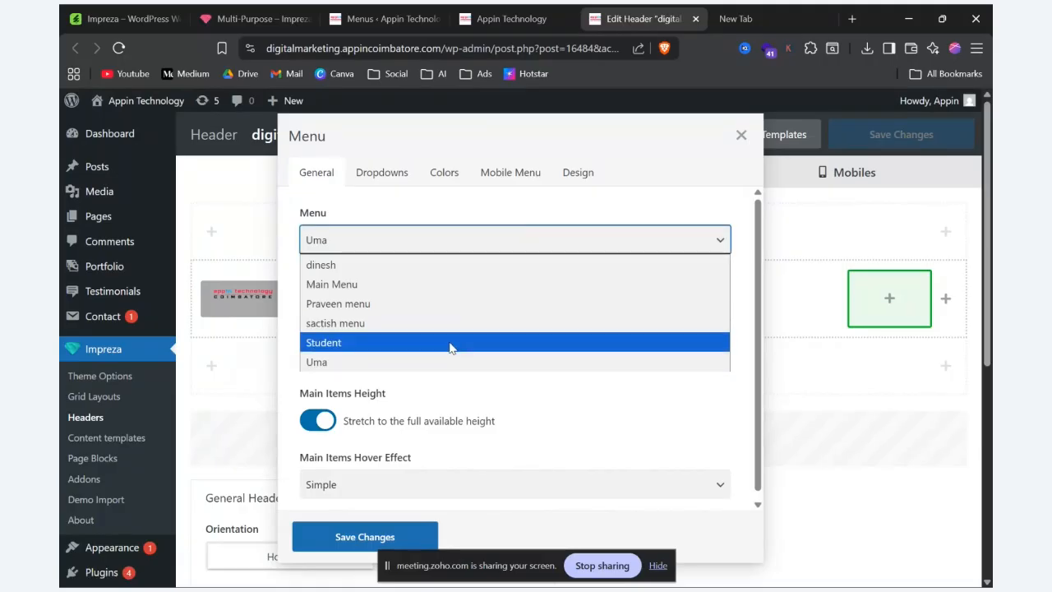
click(416, 367)
click(358, 541)
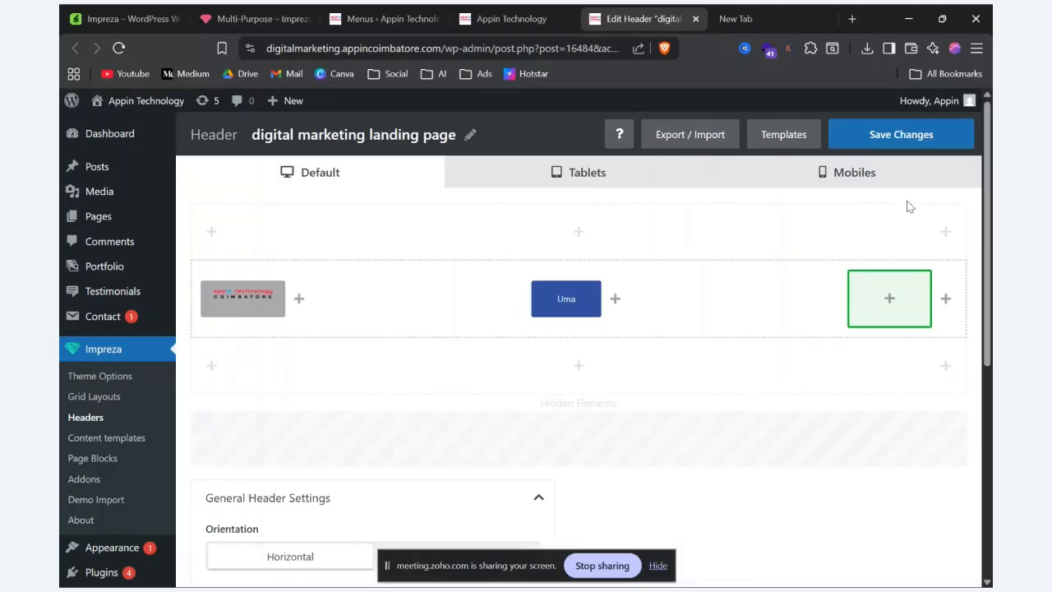
click(898, 139)
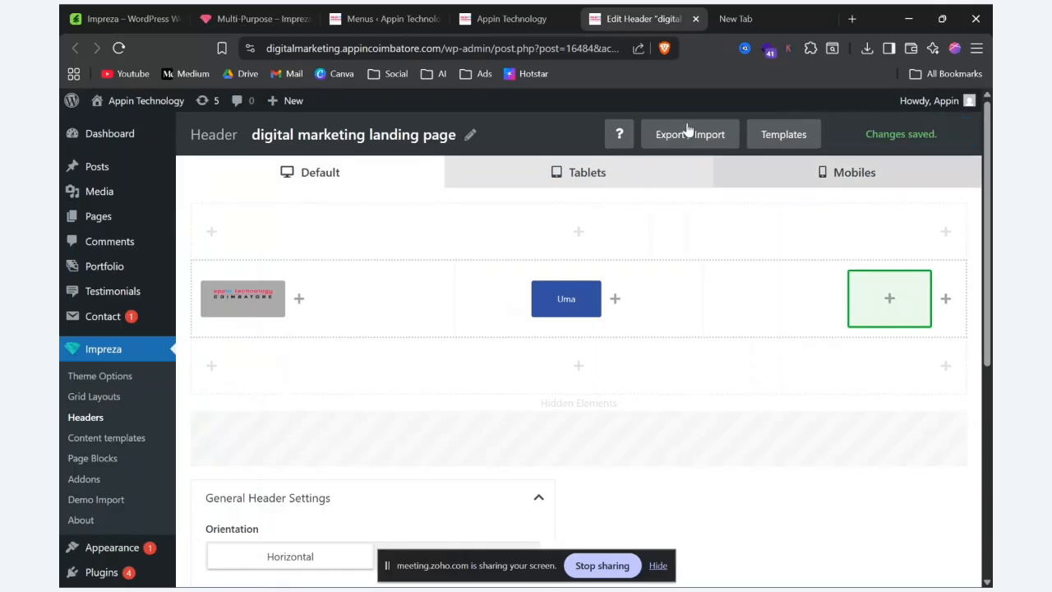
Step: Reload the live Appin Technology site and compare its navigation with the header layout
click(494, 15)
click(118, 49)
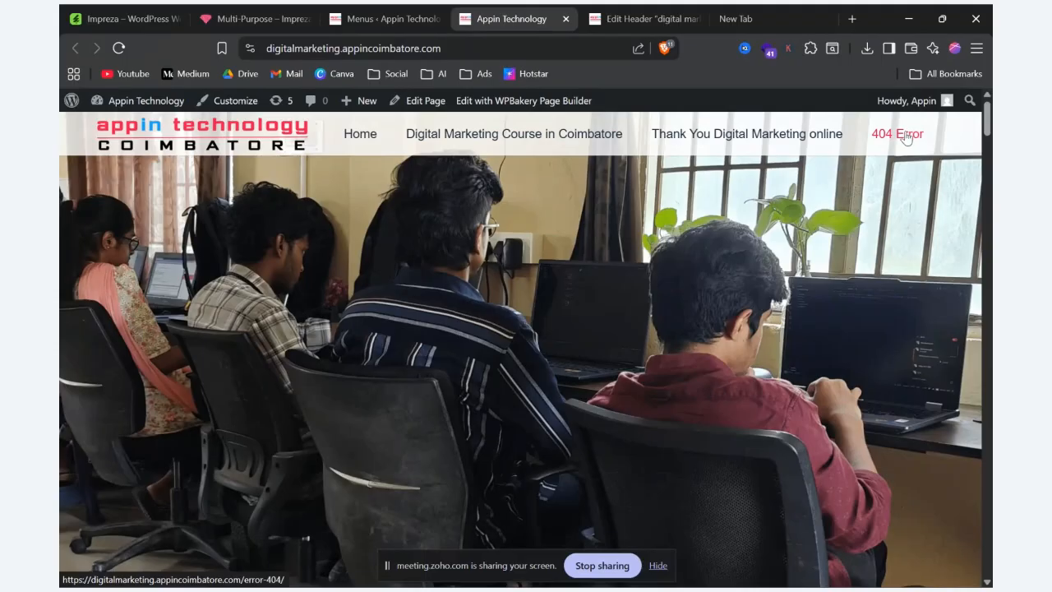
click(663, 13)
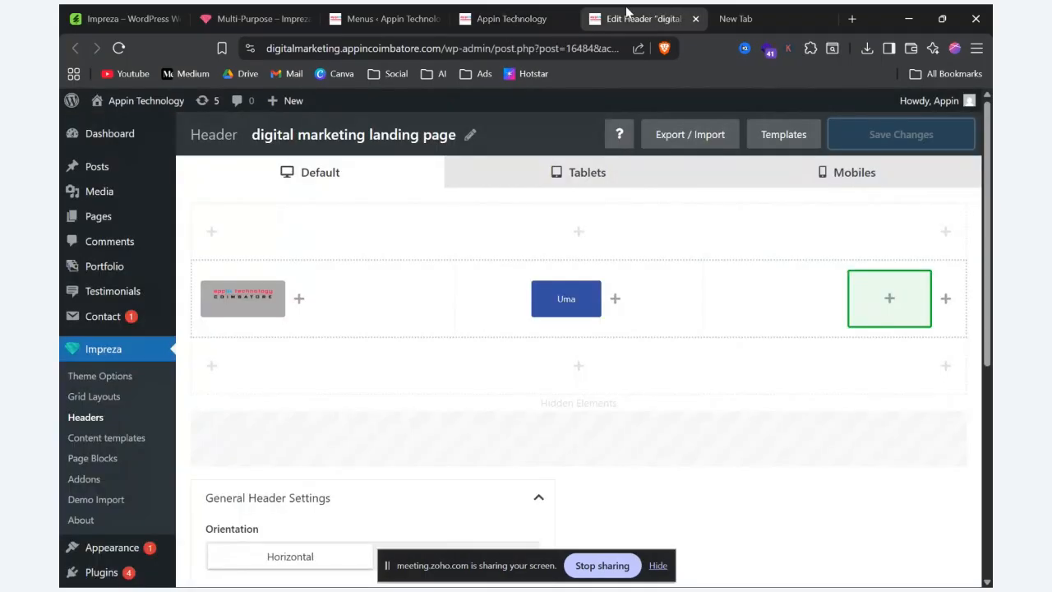
click(501, 15)
click(303, 14)
Step: Open the published "Digital Marketing Course in Coimbatore" page for editing from the list of all pages
click(362, 16)
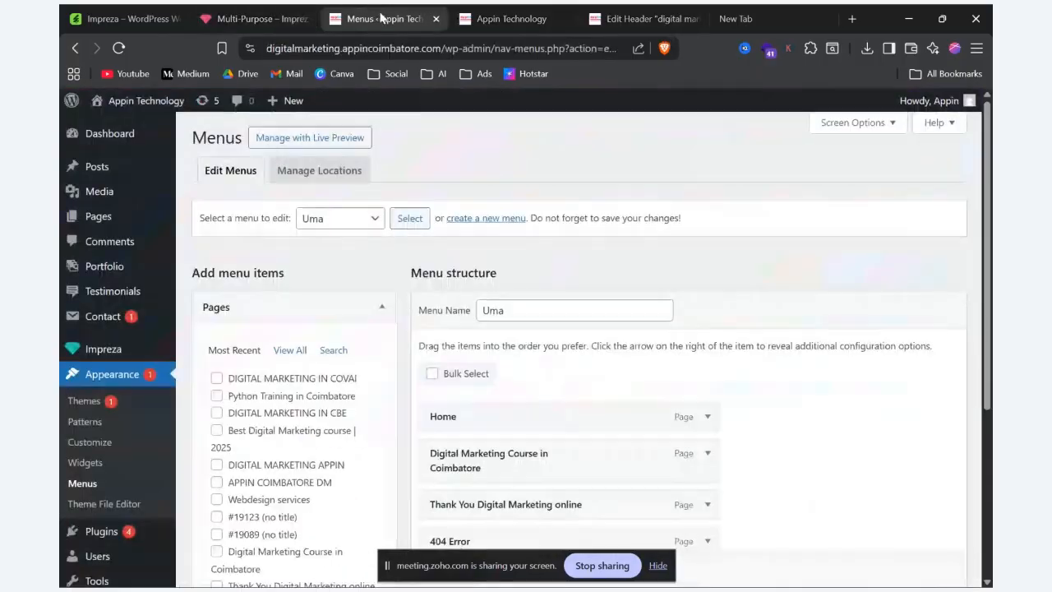
mouse_move(105, 220)
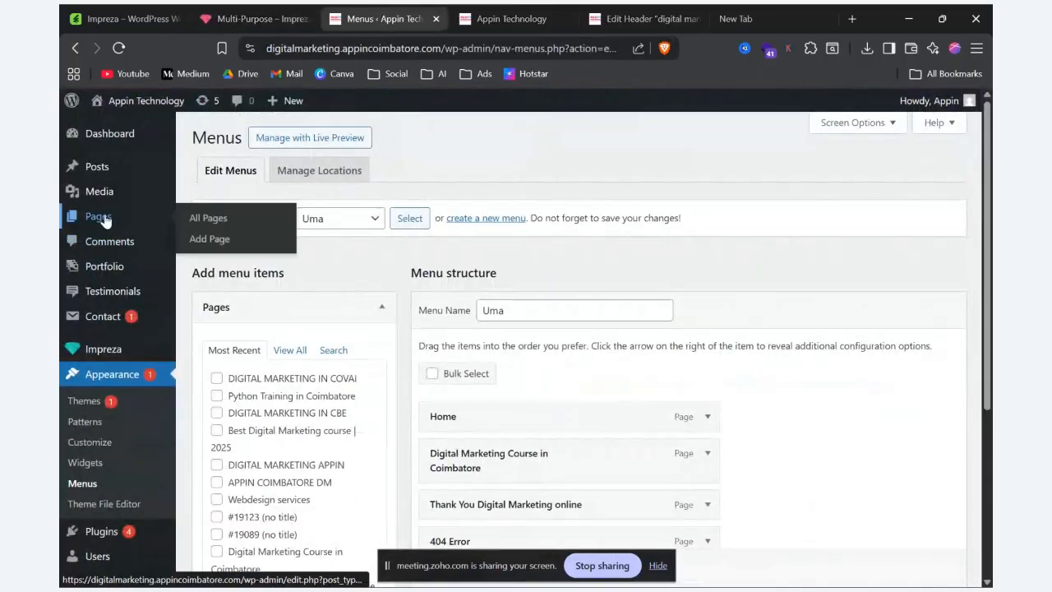
click(227, 227)
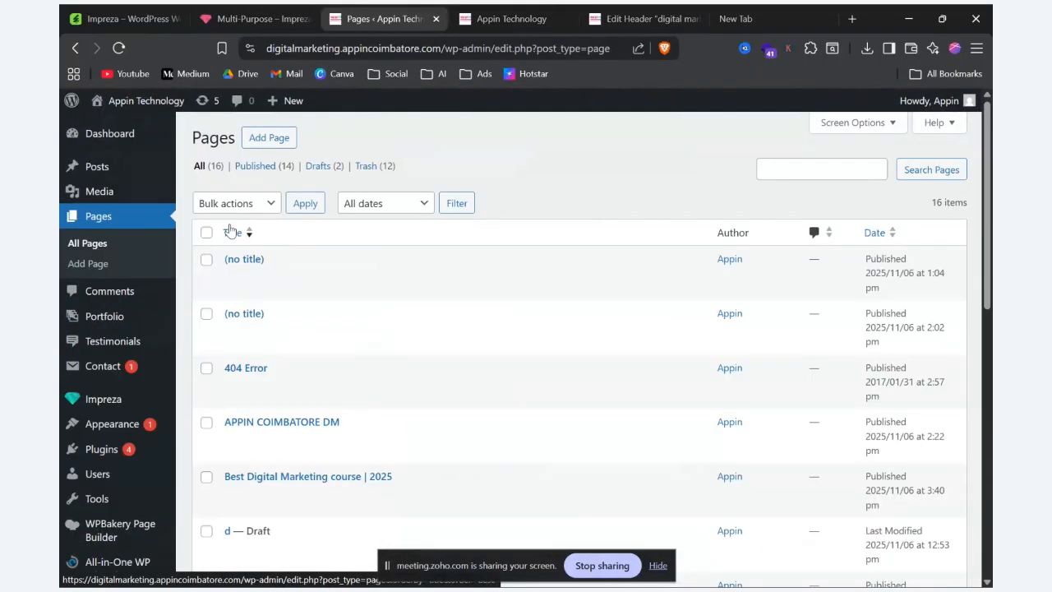
scroll(330, 491, down, 5)
scroll(329, 490, down, 5)
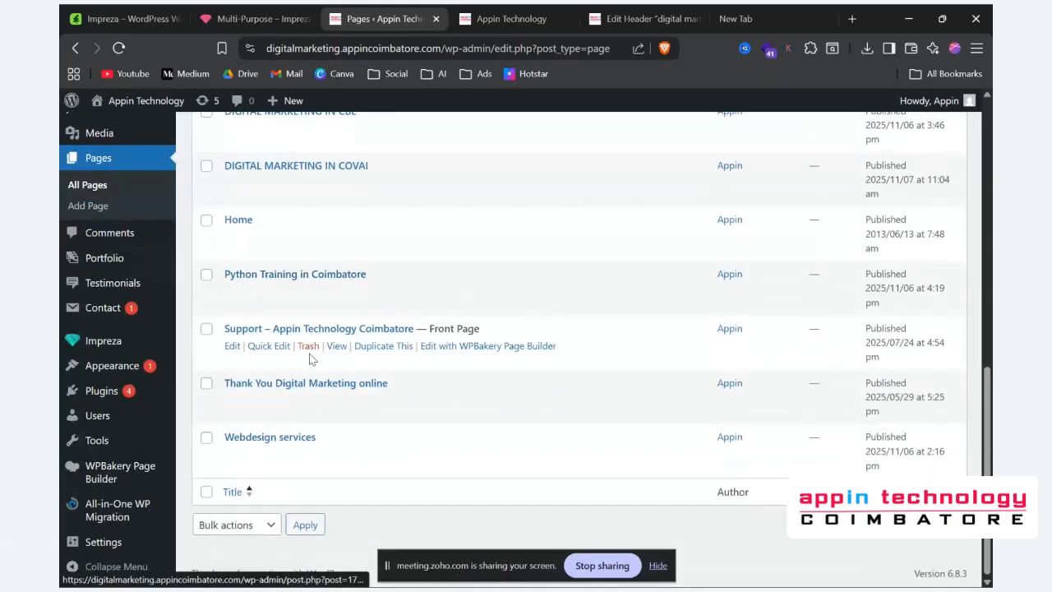
scroll(315, 324, up, 3)
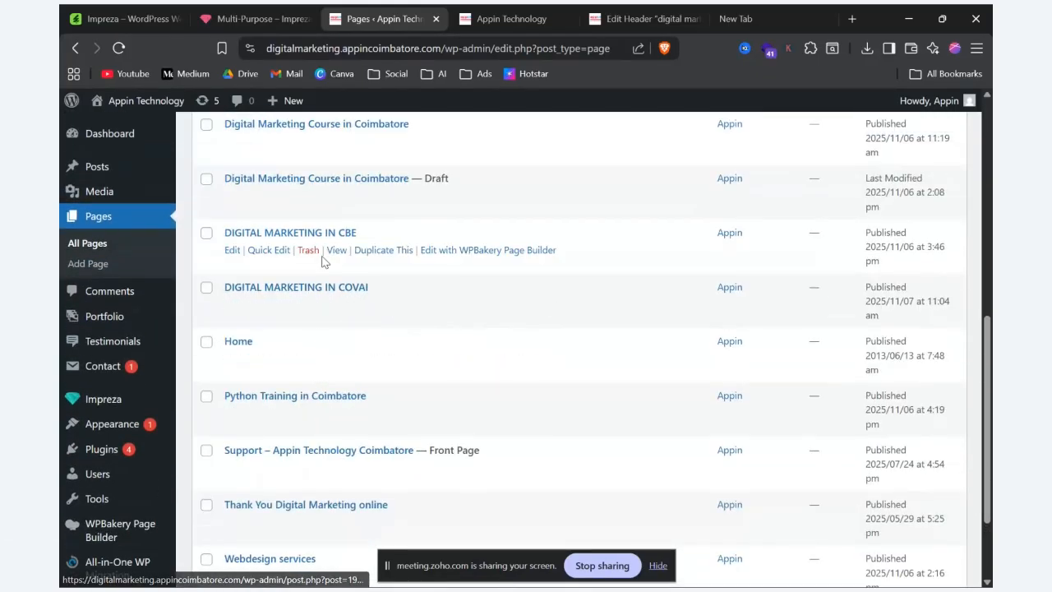
scroll(319, 261, up, 2)
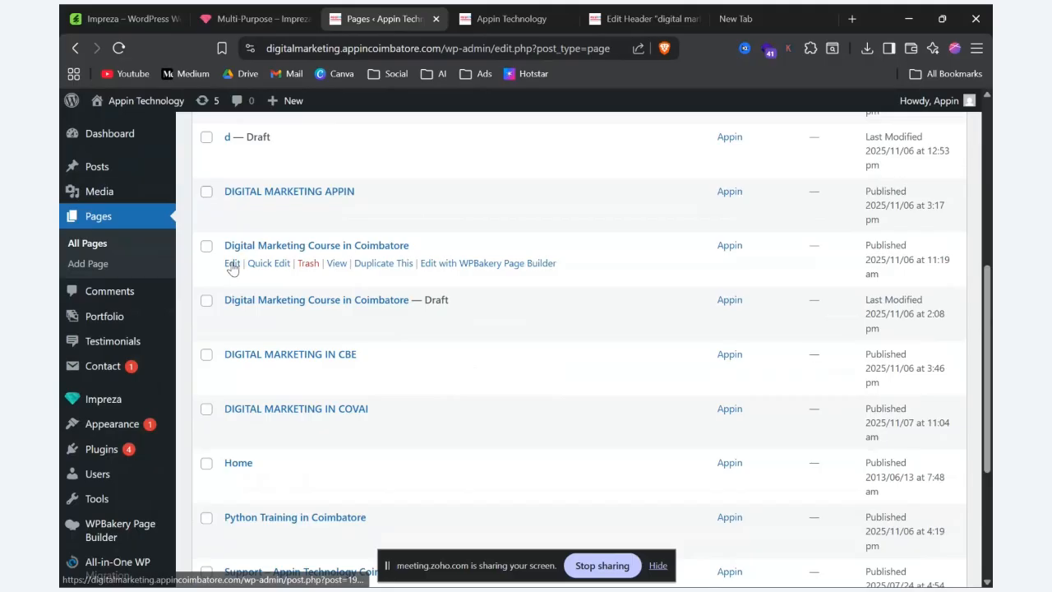
click(232, 265)
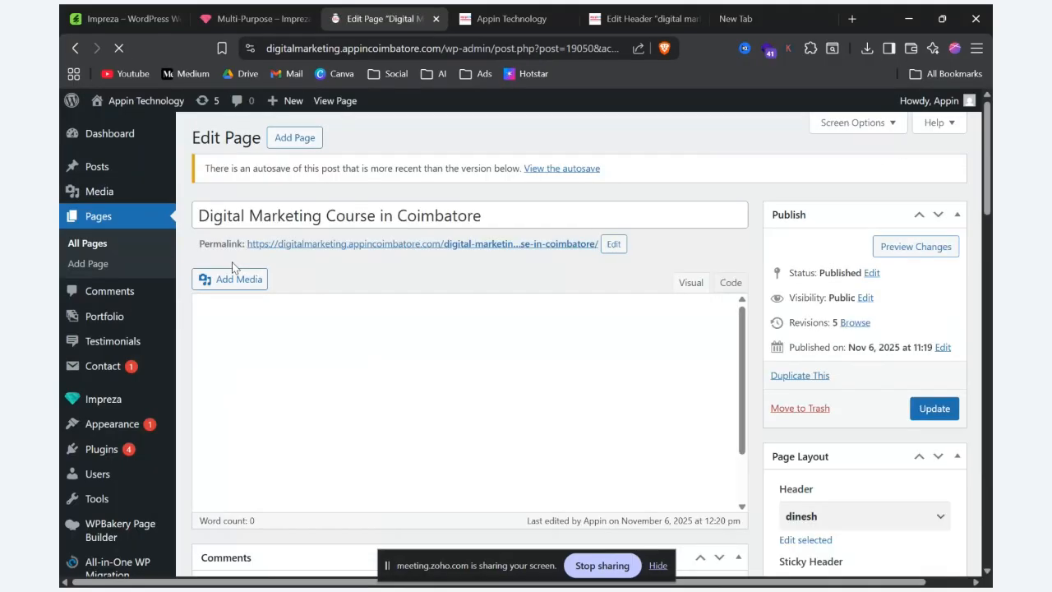
Step: Preview the page and examine its header, the title over the image, and the text and image section
scroll(232, 268, down, 2)
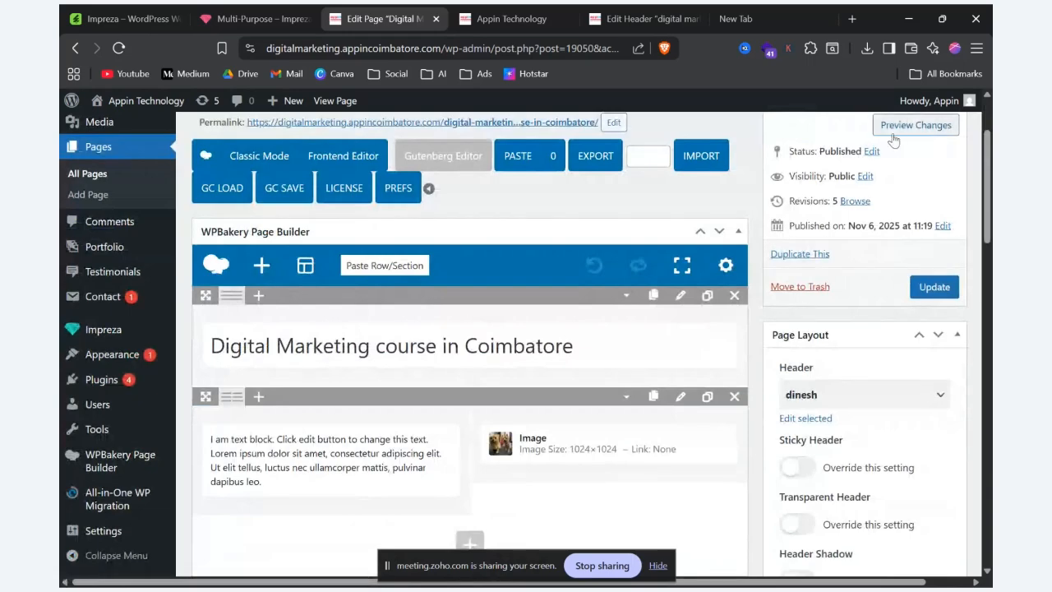
click(899, 125)
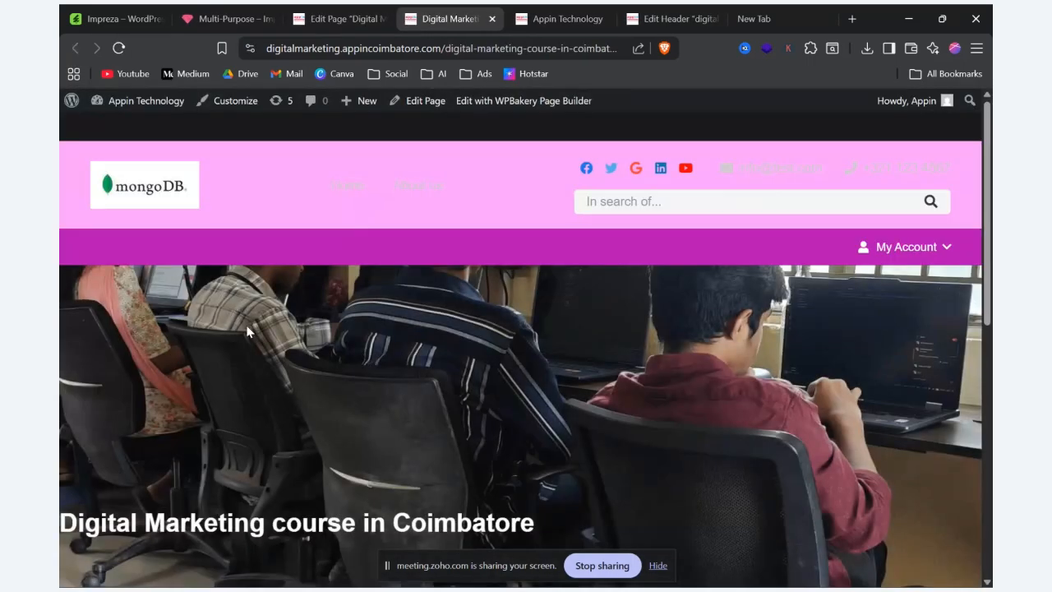
scroll(473, 267, down, 2)
scroll(470, 279, up, 2)
scroll(797, 465, down, 2)
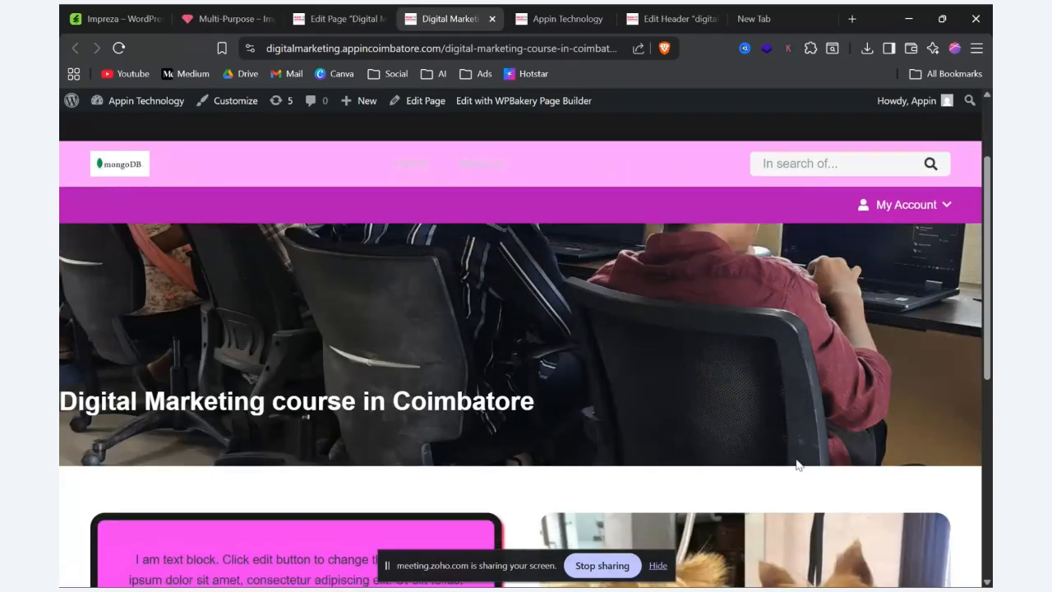
drag(549, 403, 63, 383)
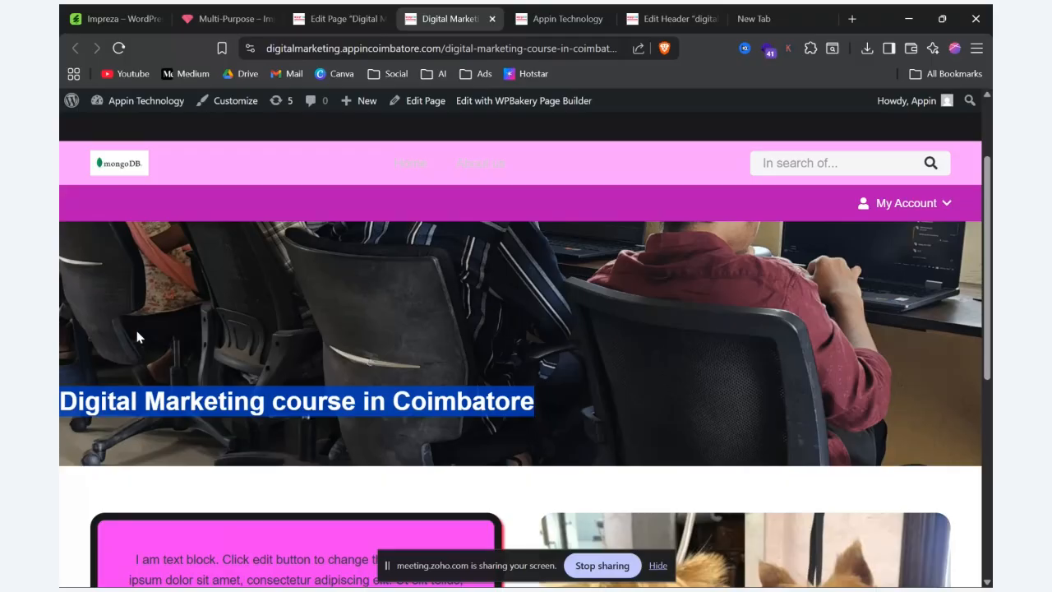
scroll(137, 332, down, 5)
scroll(324, 446, up, 3)
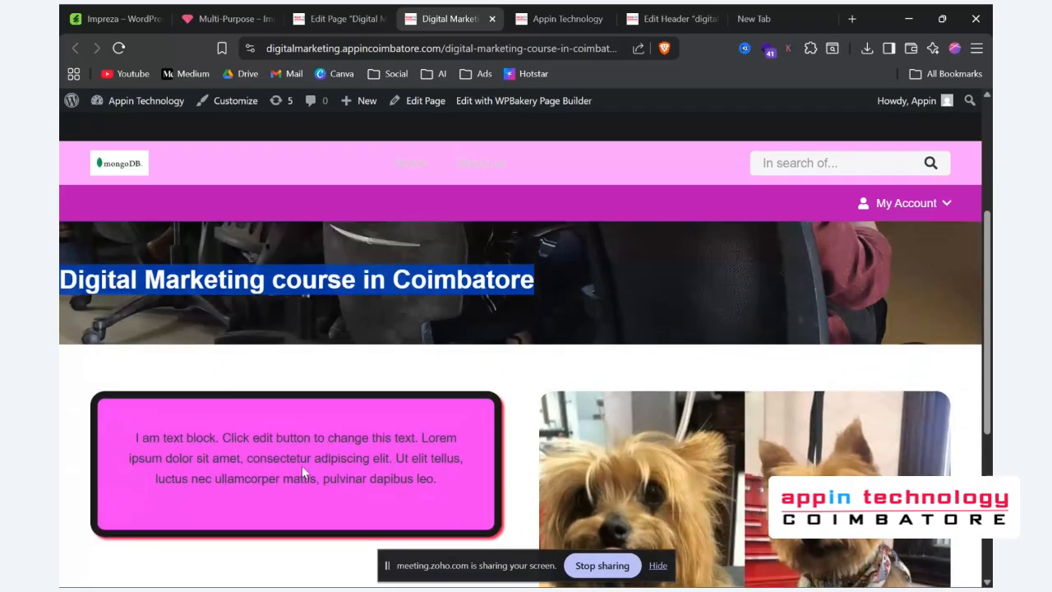
Step: Review the Design options in the title row's settings in the page editor, then close them without changes
click(346, 18)
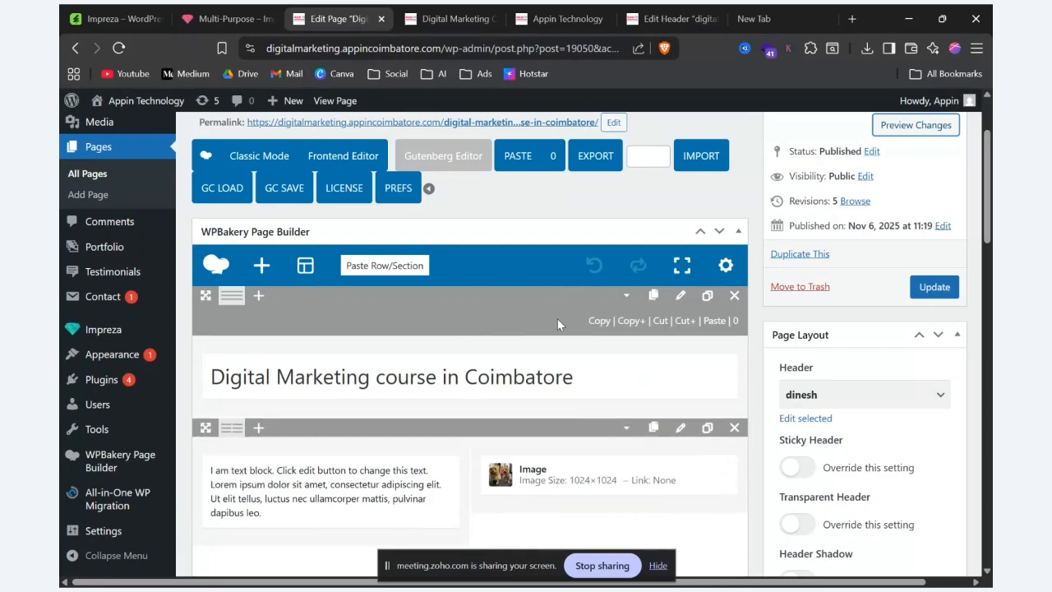
click(681, 296)
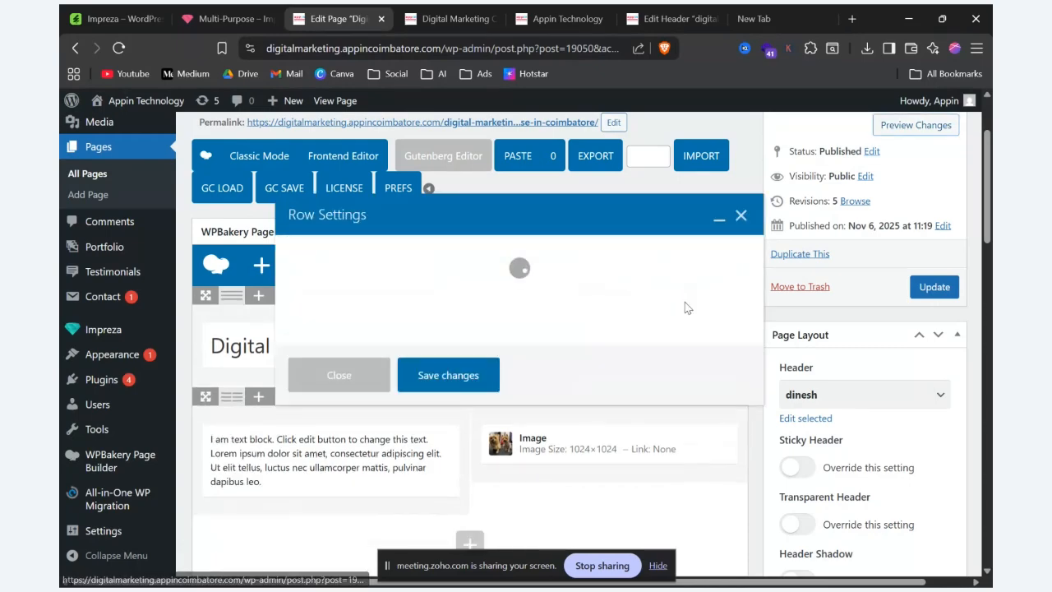
click(508, 254)
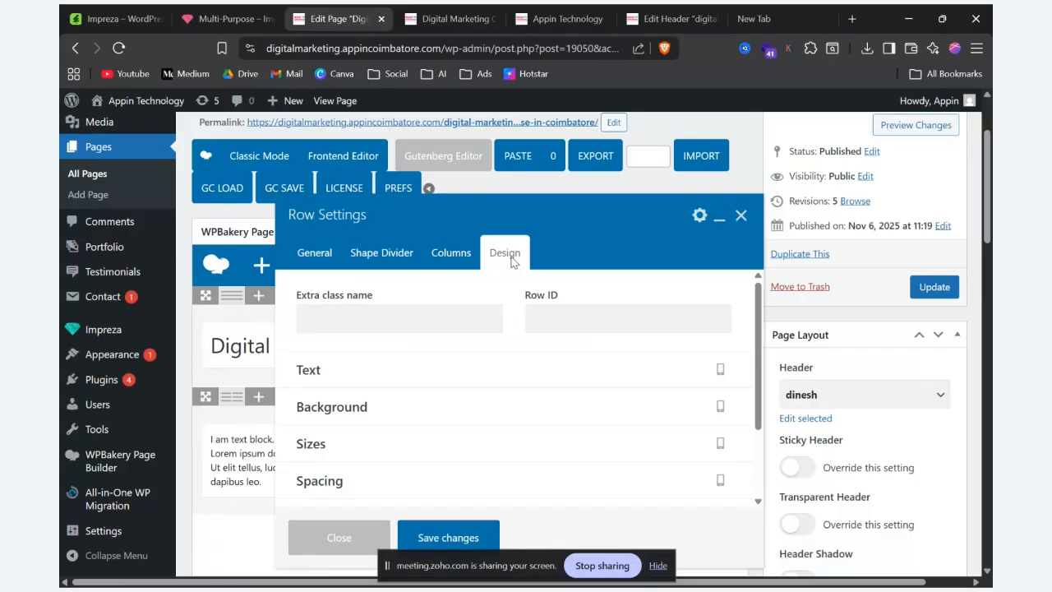
scroll(510, 258, down, 2)
scroll(452, 354, down, 5)
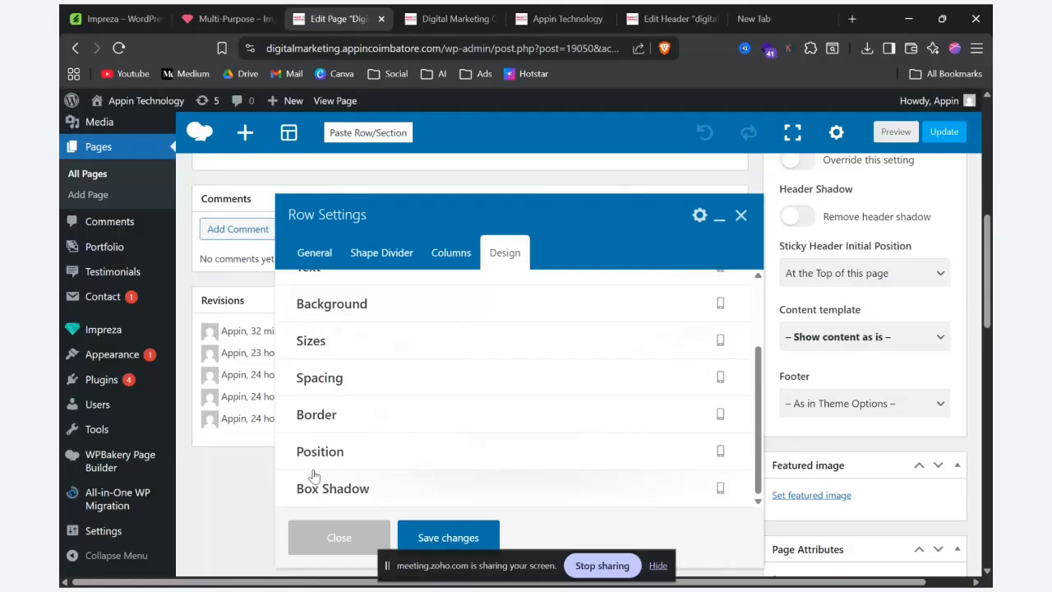
click(739, 216)
Step: Delete the title row and the text-and-image row from the page layout
scroll(493, 403, up, 5)
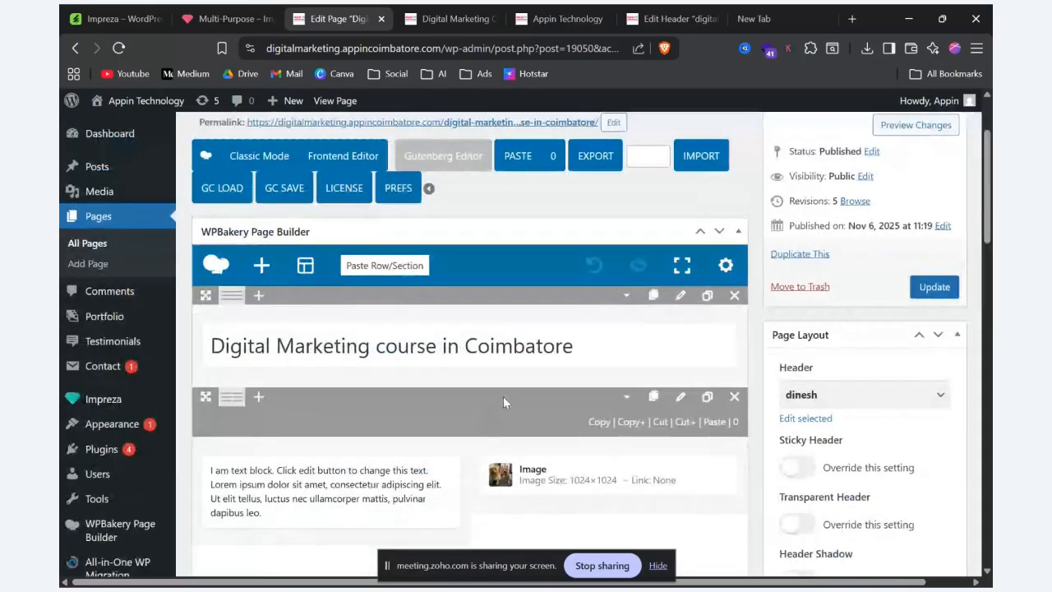
click(734, 295)
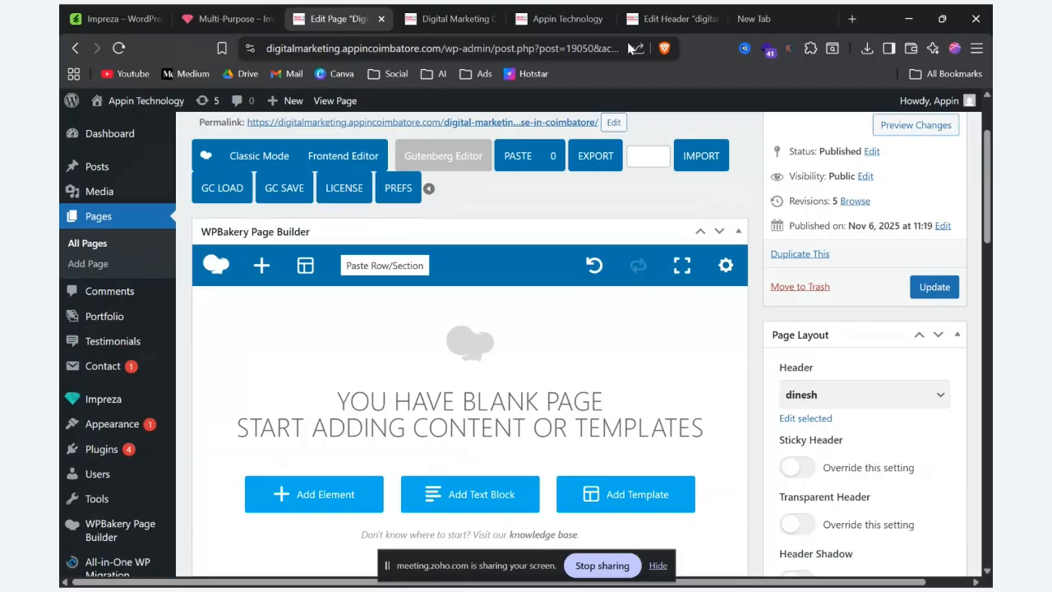
Step: Move the Impreza demo site into its own maximized window and examine the items in its Elements menu
key(alt+Tab)
key(alt+Tab)
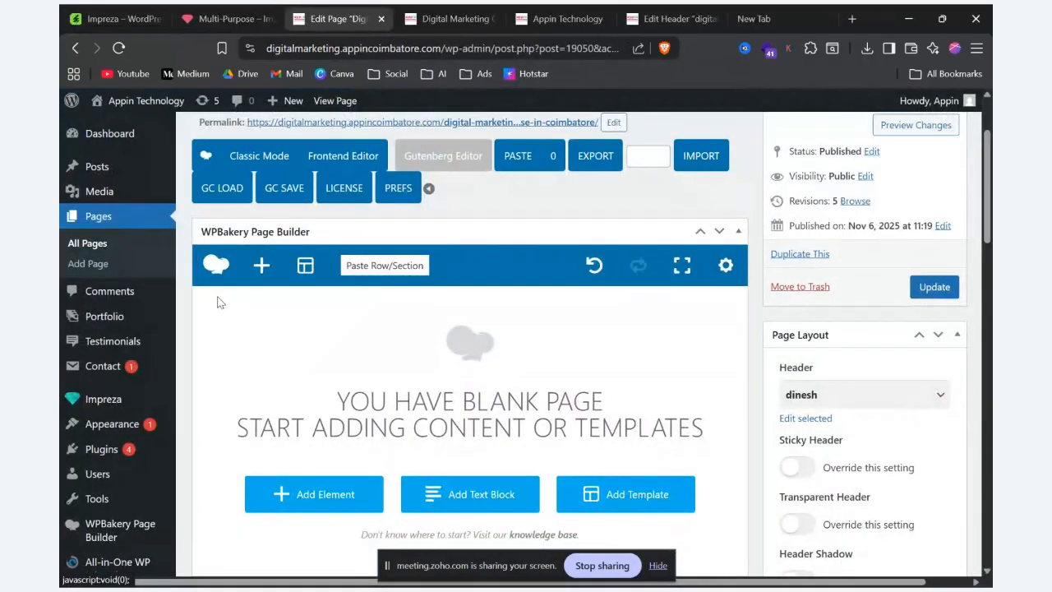
mouse_move(120, 331)
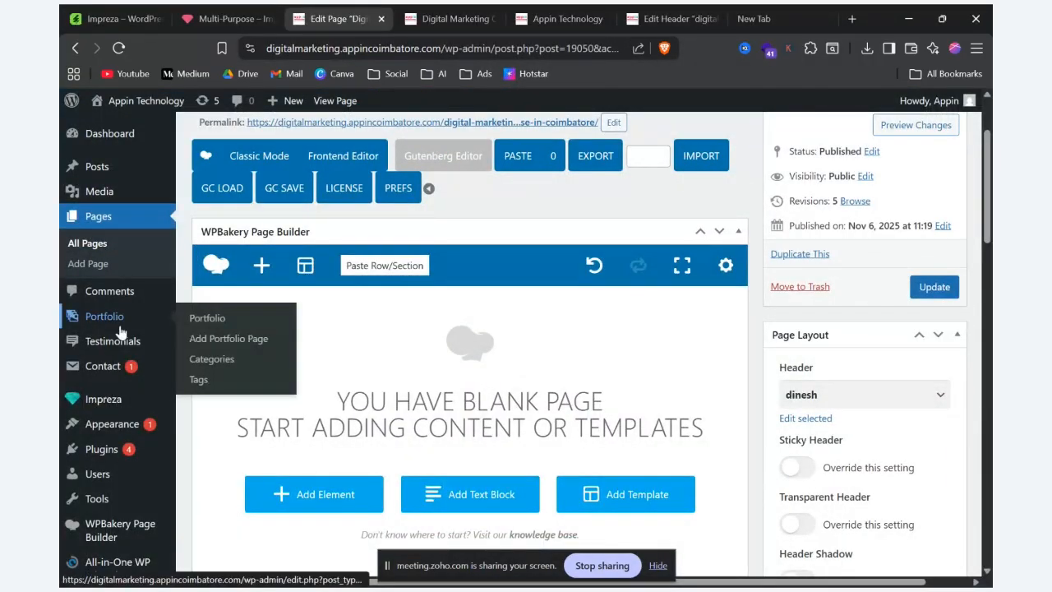
click(230, 18)
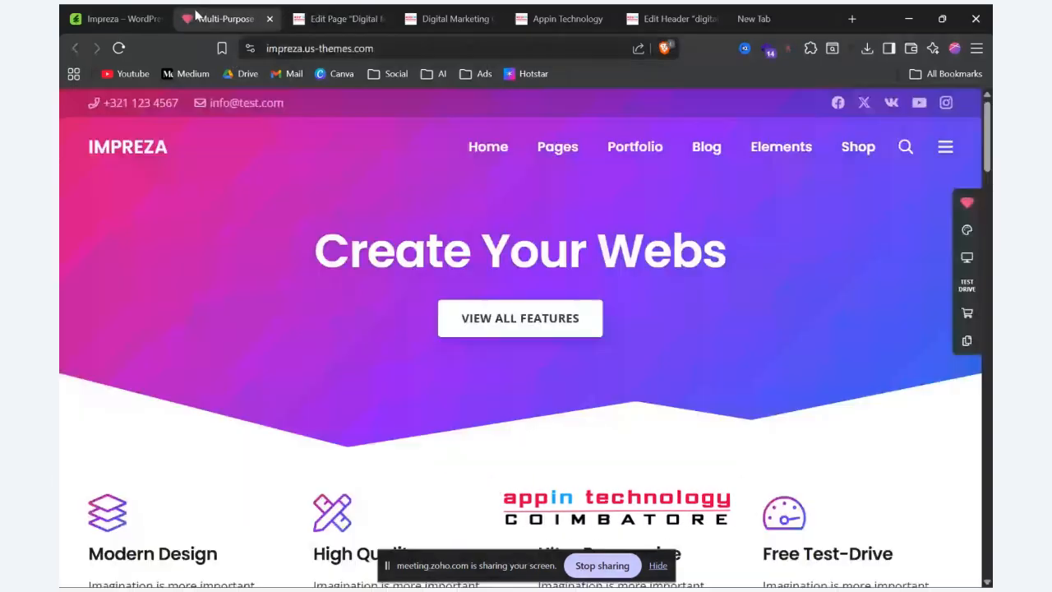
drag(230, 18, 193, 141)
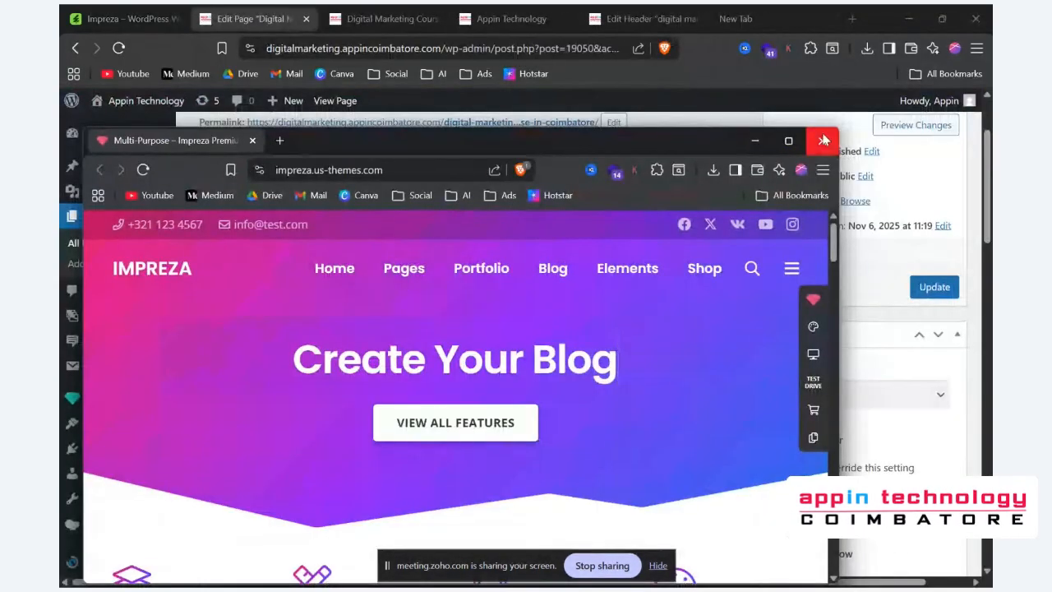
click(788, 141)
mouse_move(783, 157)
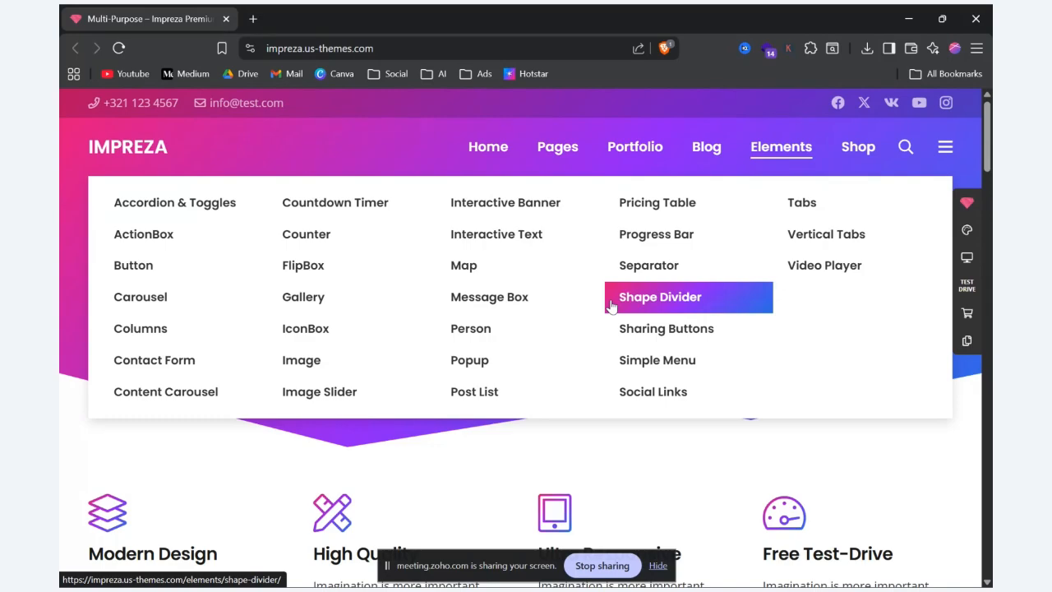
Step: Return to the page editor and add a Row element from the Content elements to the blank page layout
key(alt+Tab)
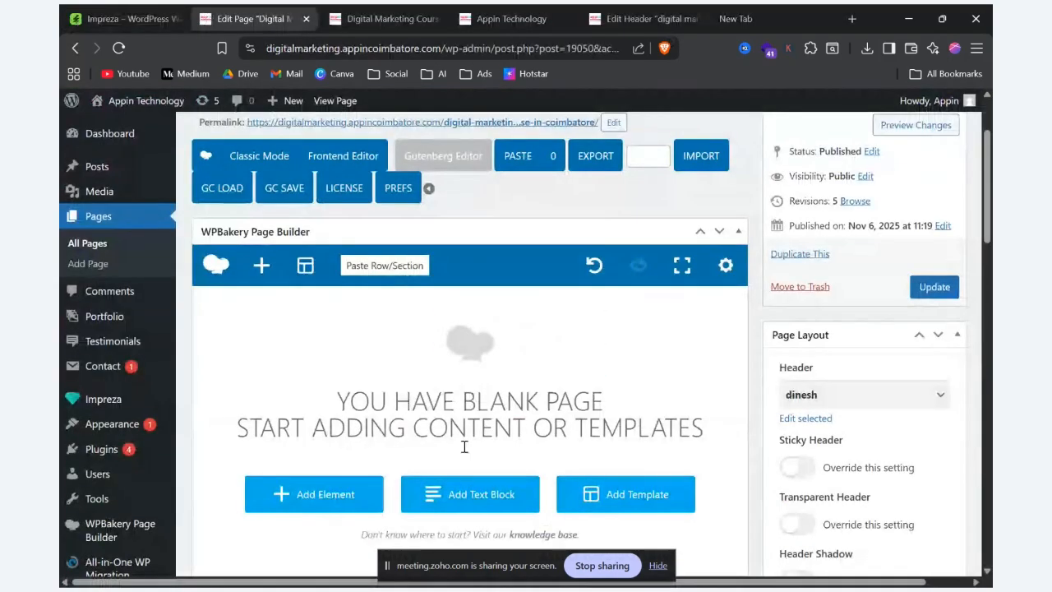
click(304, 497)
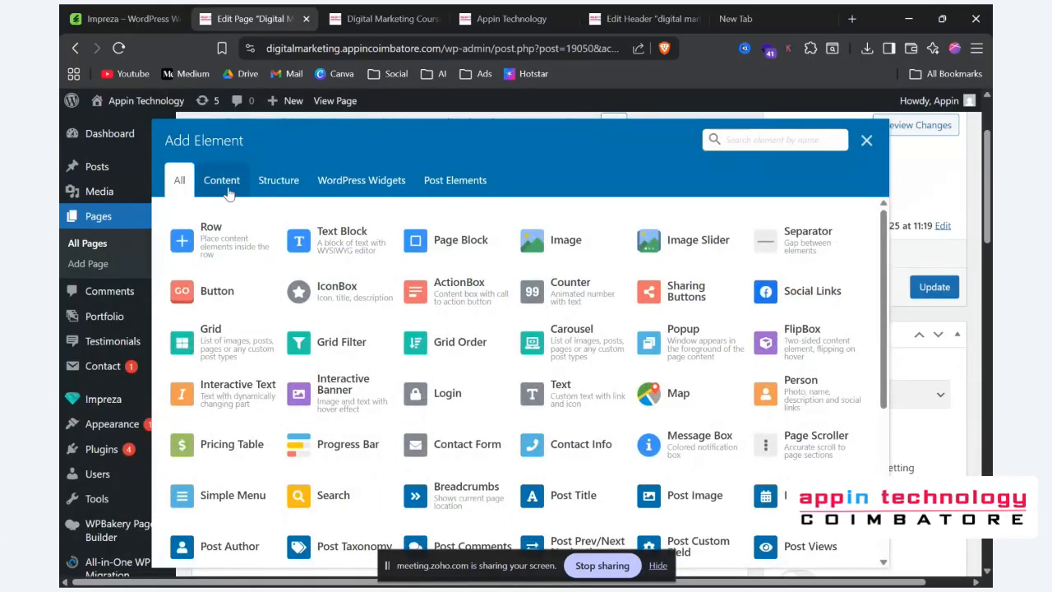
click(227, 187)
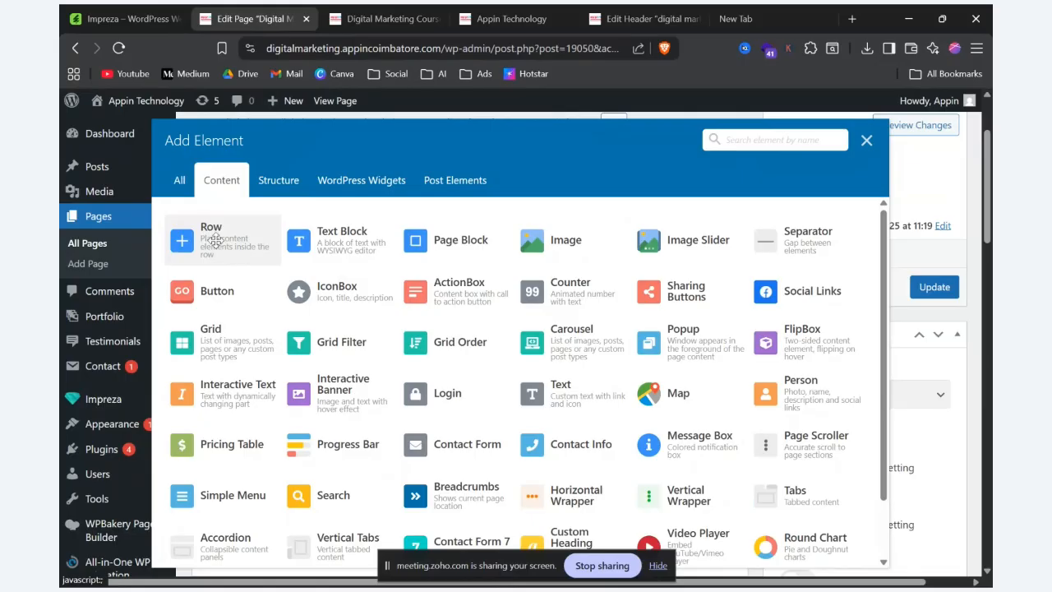
click(216, 246)
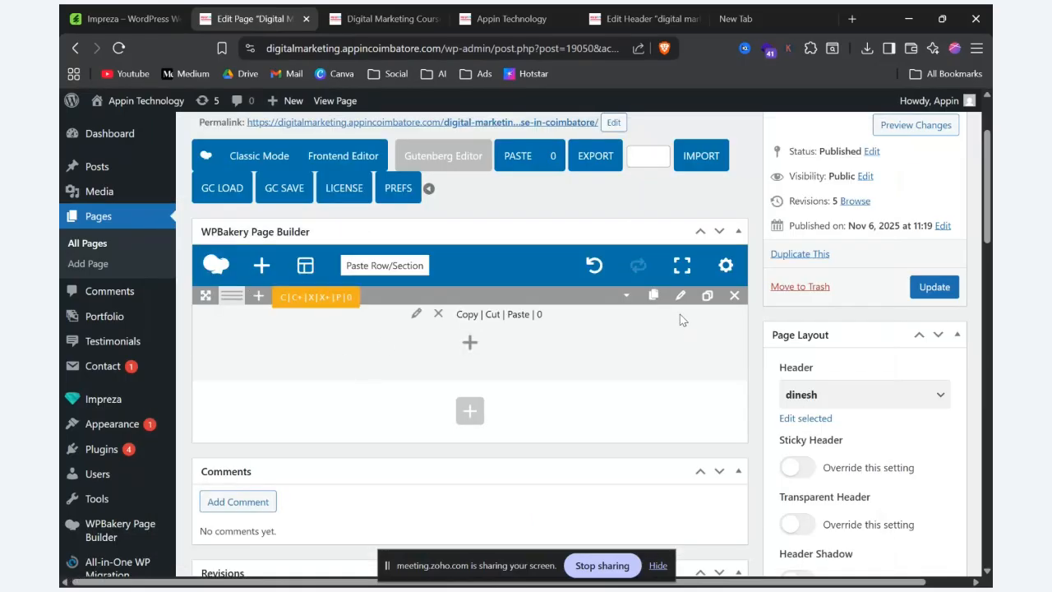
Step: Open the new row's settings and set its Background Image source to Custom
click(680, 296)
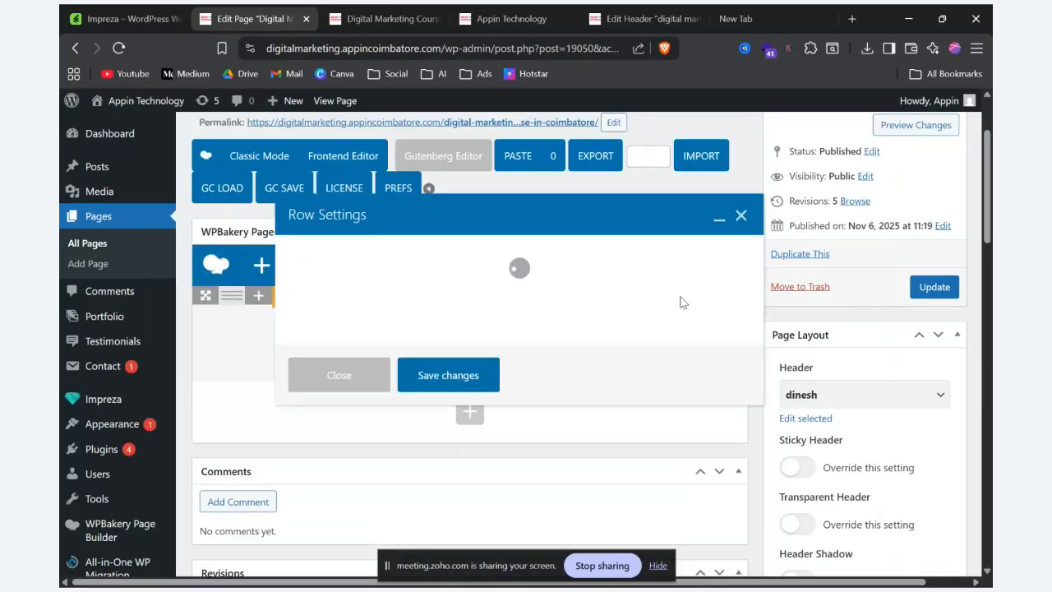
scroll(568, 375, down, 3)
scroll(568, 380, down, 2)
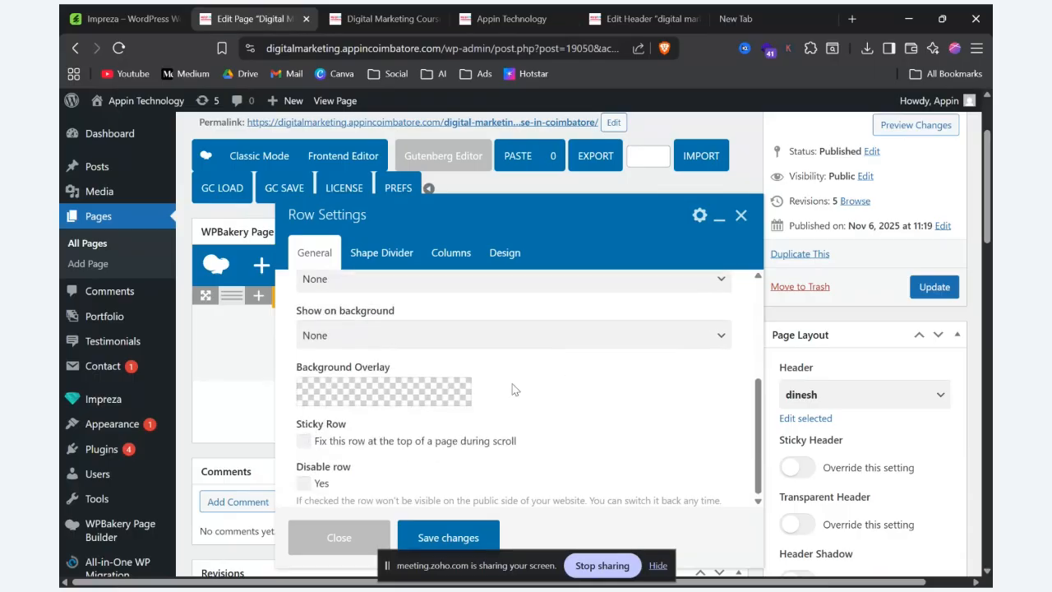
scroll(511, 383, up, 4)
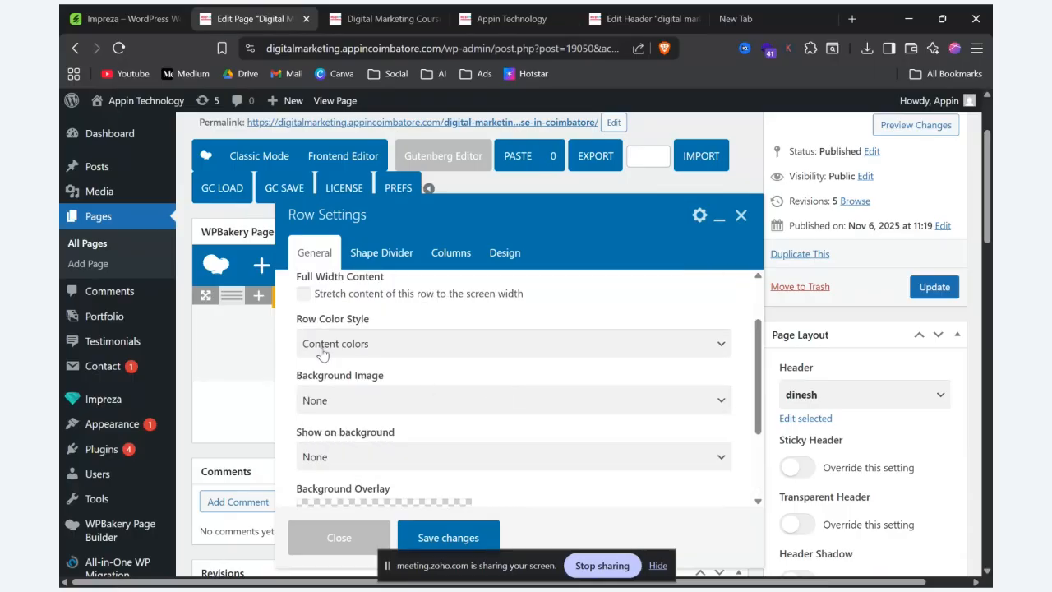
click(341, 401)
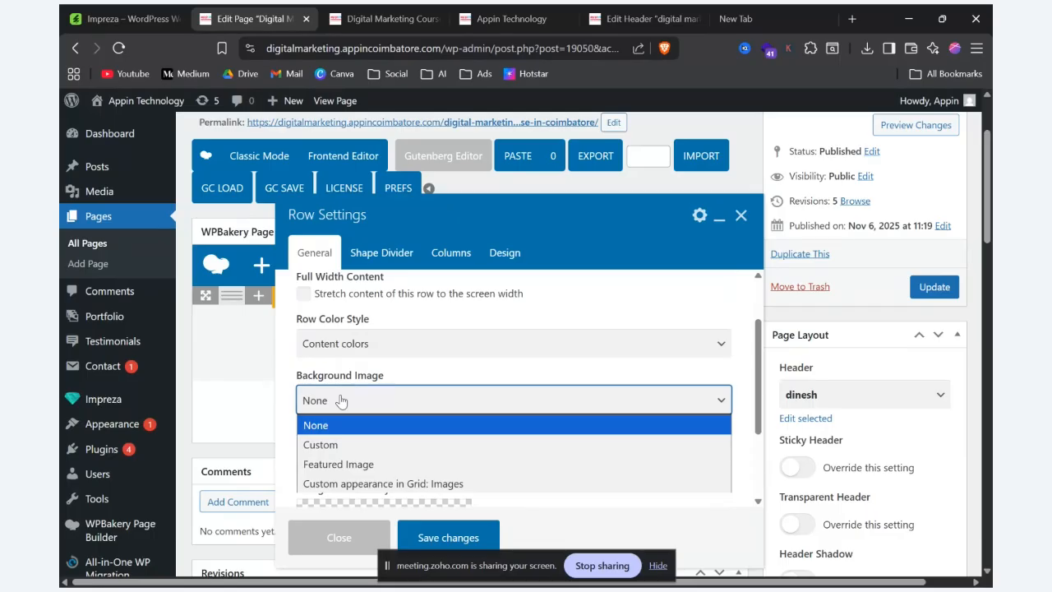
click(351, 448)
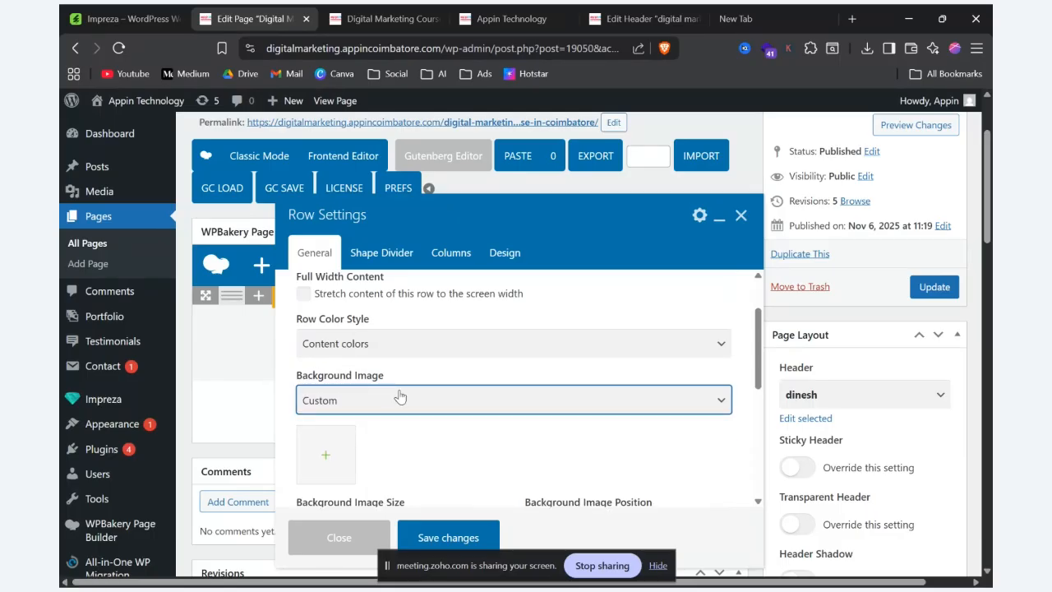
Step: Set appin-coimbatore.png from the media library as the row's background image, save the row settings, and preview the page
click(325, 455)
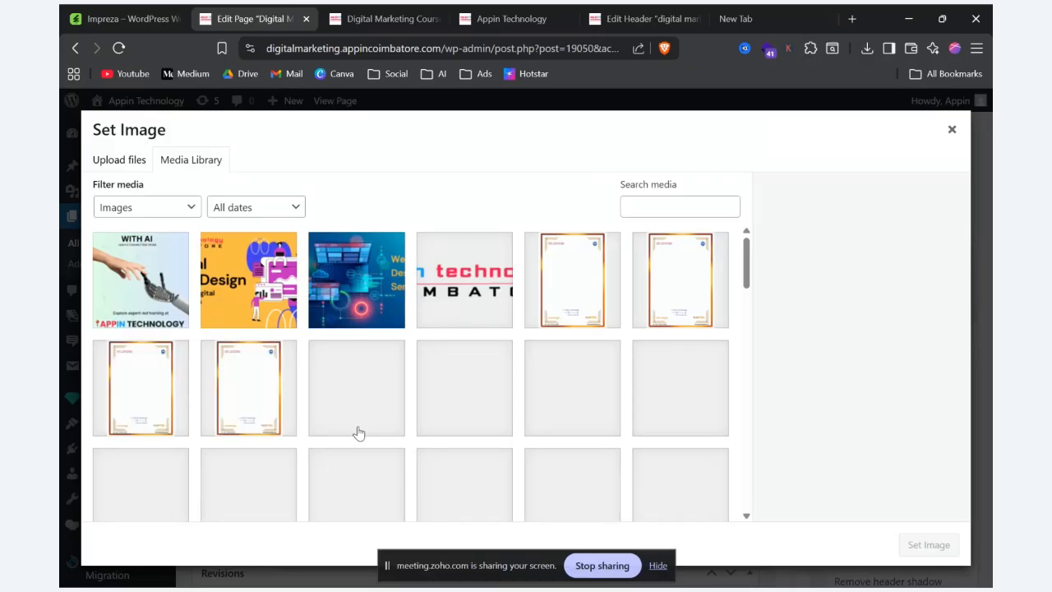
scroll(358, 433, down, 2)
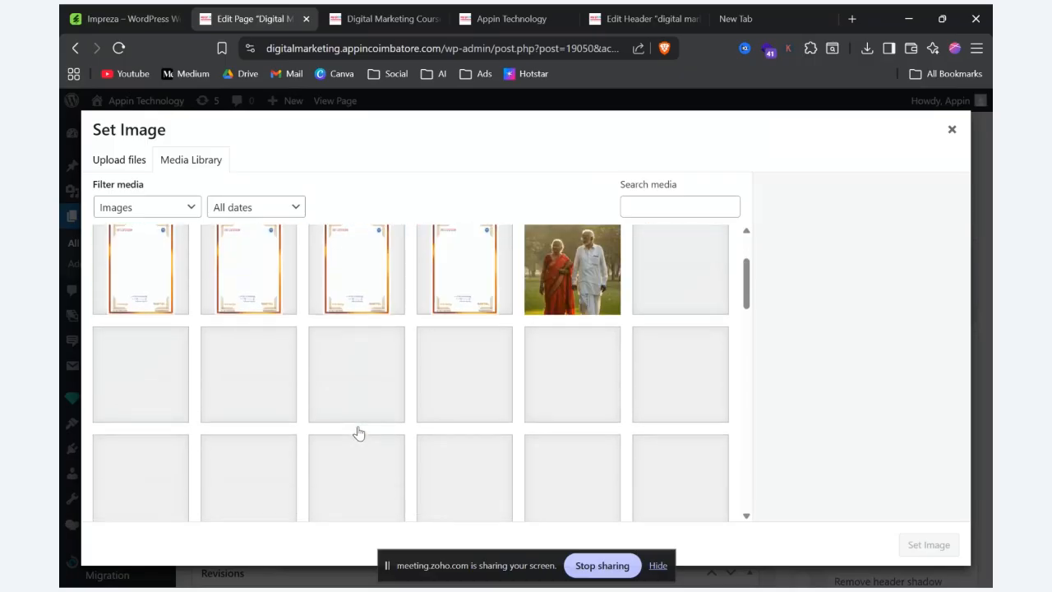
scroll(358, 433, down, 5)
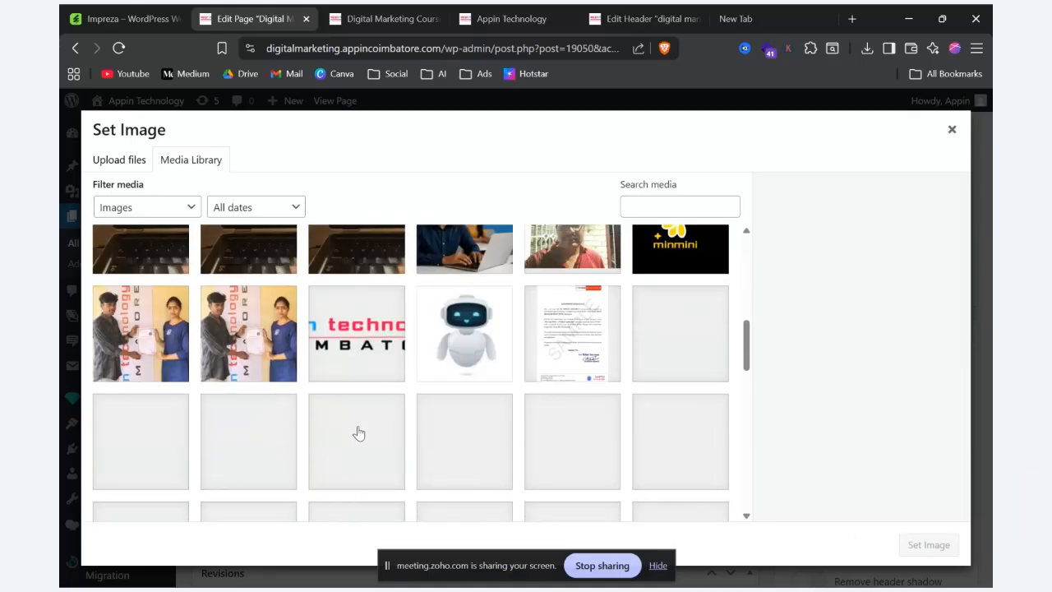
scroll(358, 434, down, 1)
scroll(358, 433, down, 1)
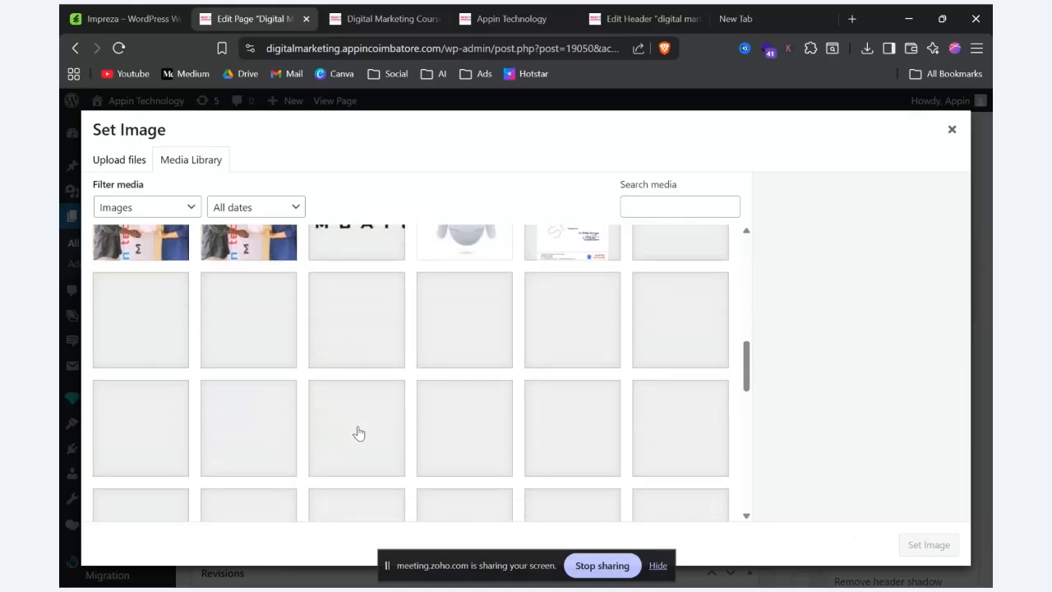
scroll(358, 434, down, 6)
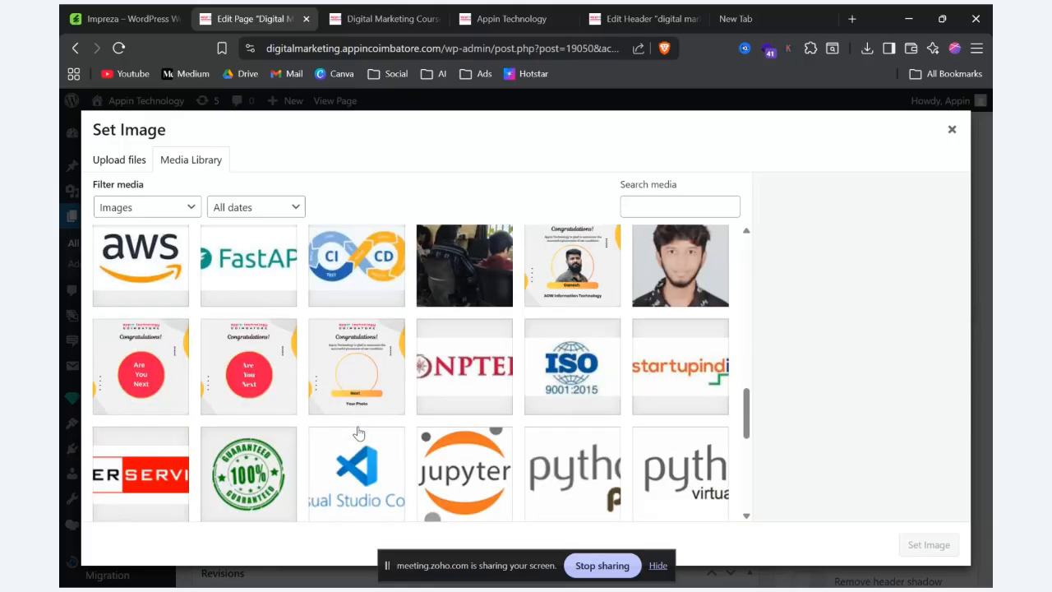
scroll(359, 433, up, 3)
click(472, 294)
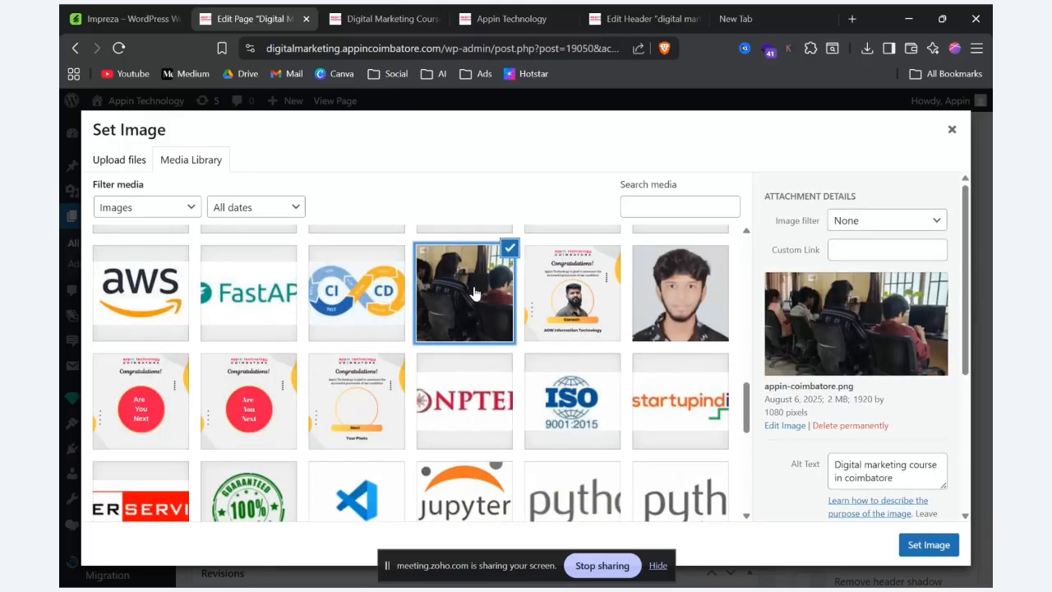
click(933, 545)
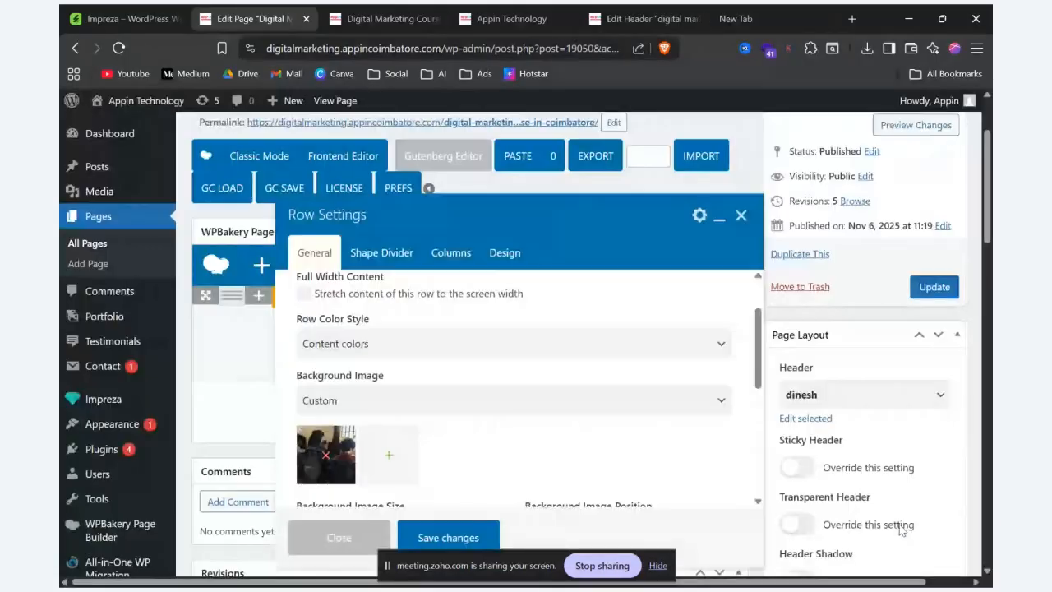
scroll(475, 438, down, 4)
click(445, 533)
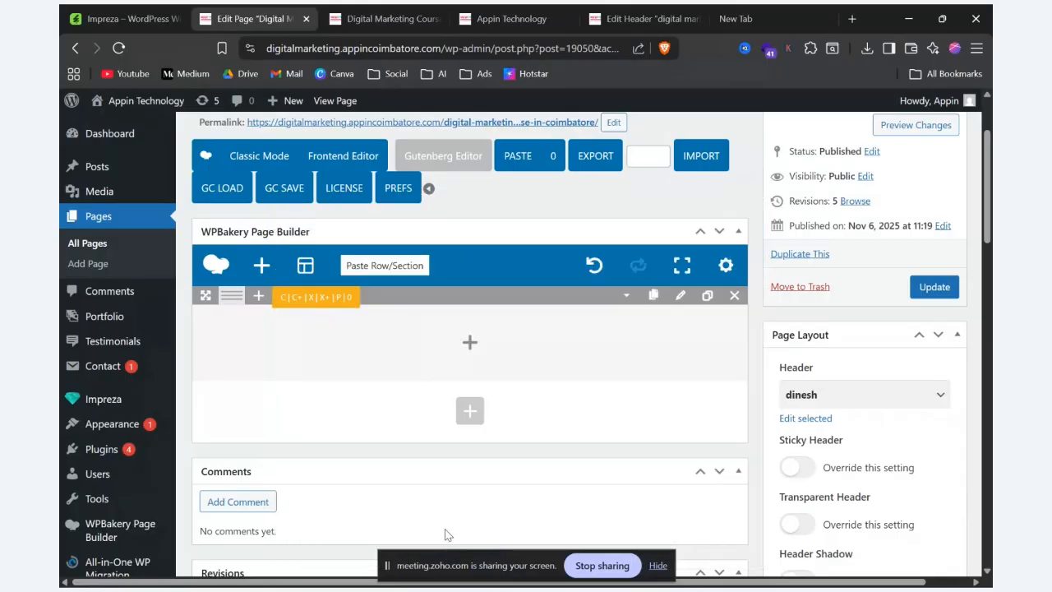
click(898, 130)
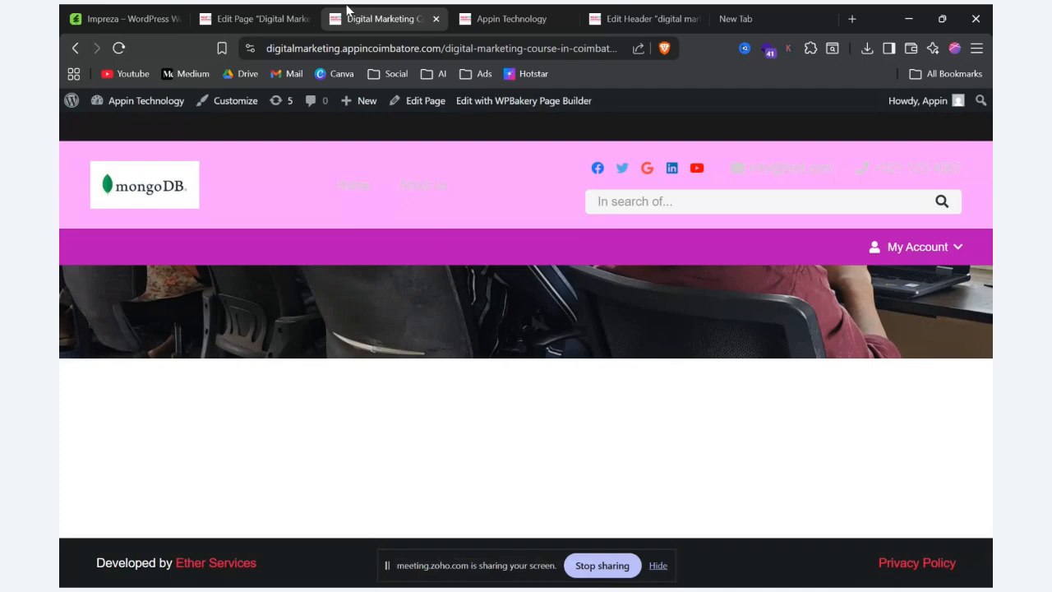
Step: Set the row's height to Full Screen in its settings, save the changes, and preview the page
click(267, 17)
click(680, 296)
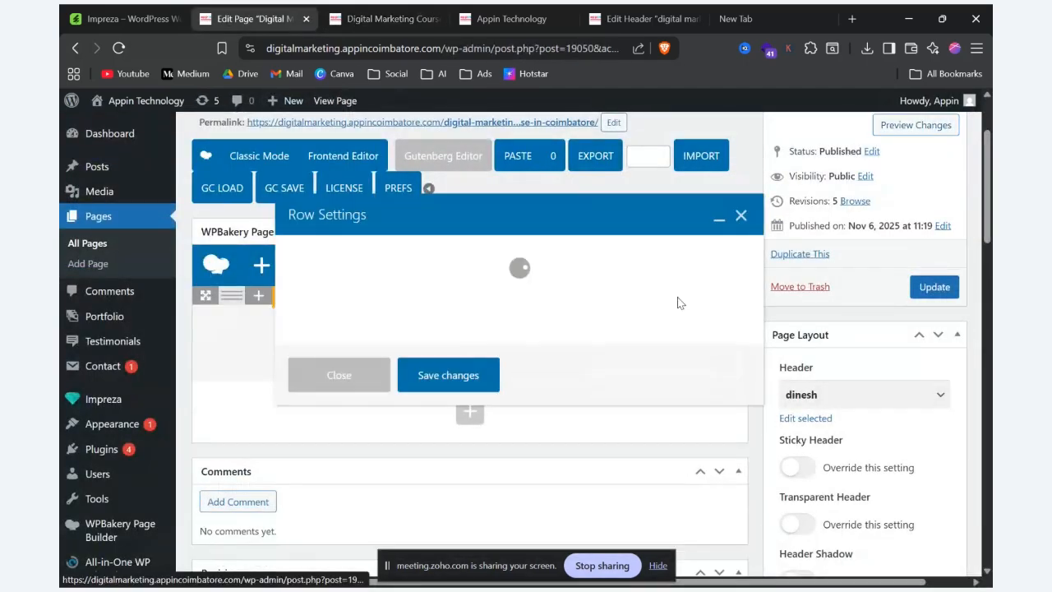
click(371, 327)
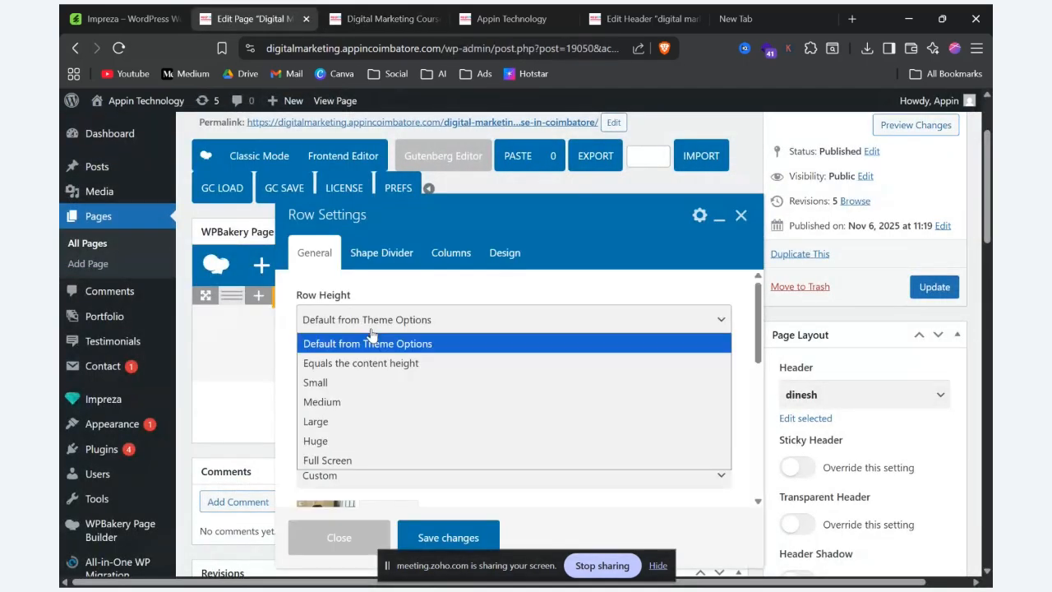
click(352, 462)
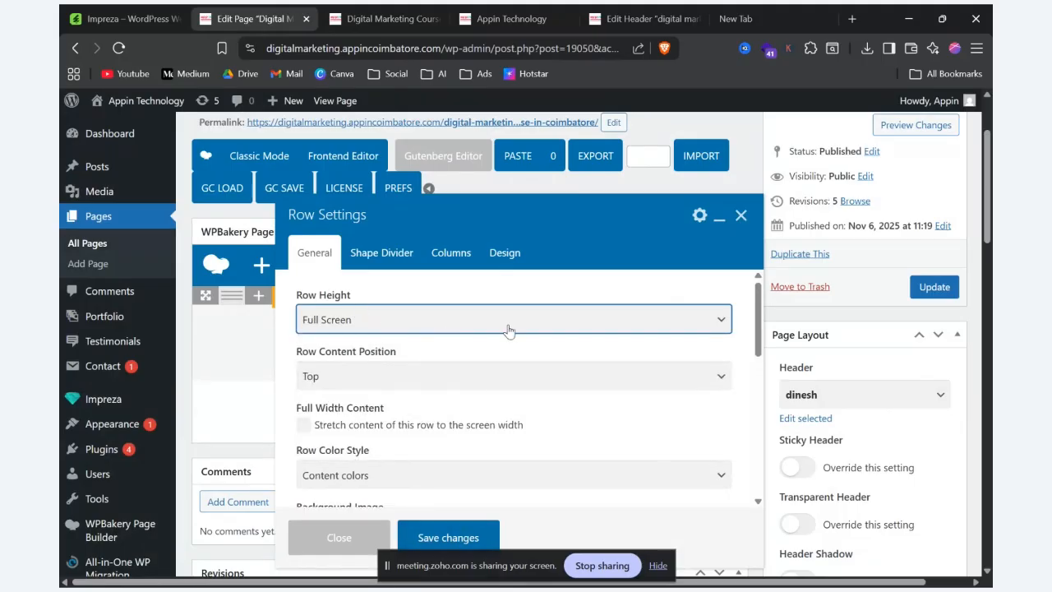
scroll(493, 337, down, 5)
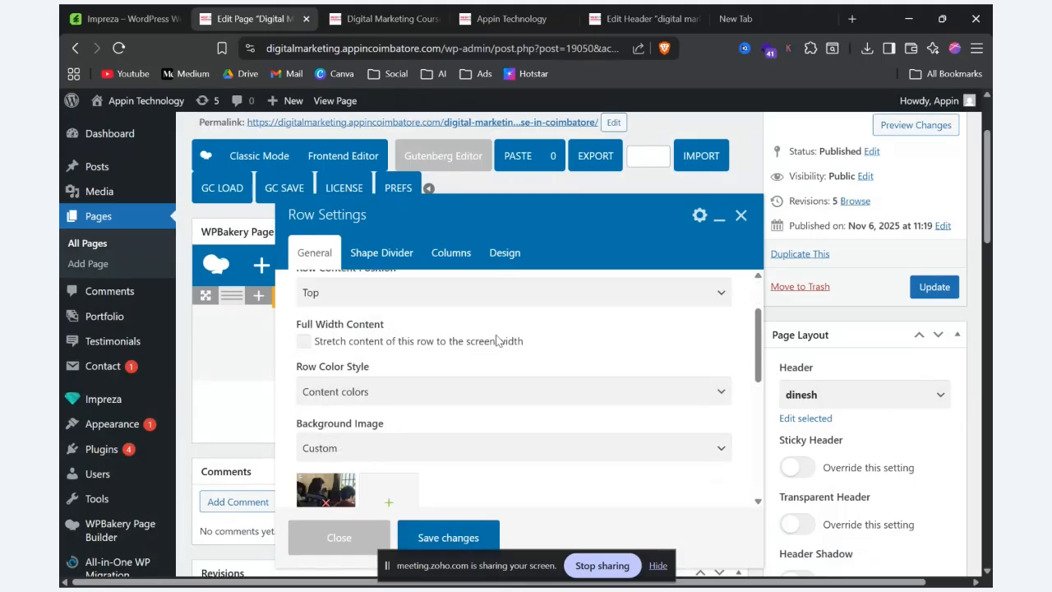
click(446, 532)
click(902, 127)
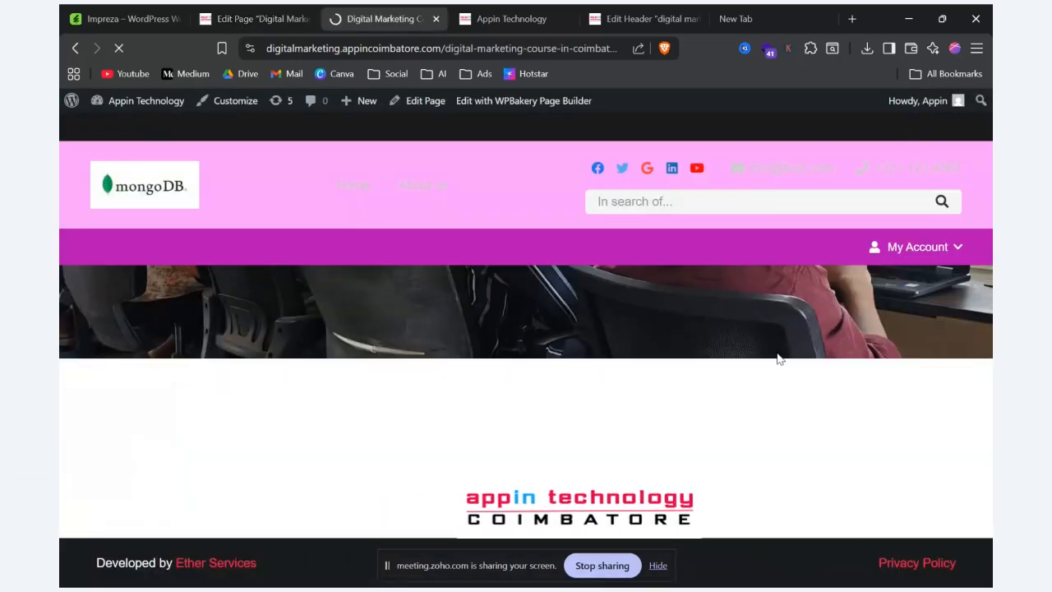
scroll(776, 352, up, 3)
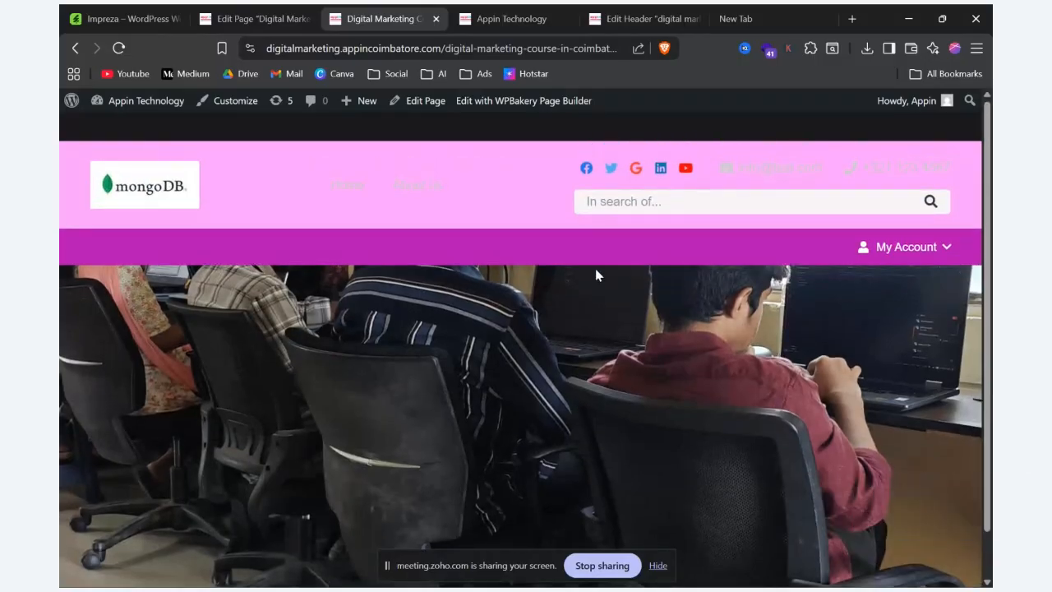
Step: Assign the "digital marketing landing page" header to the page, update the page, and preview it
click(264, 20)
click(838, 396)
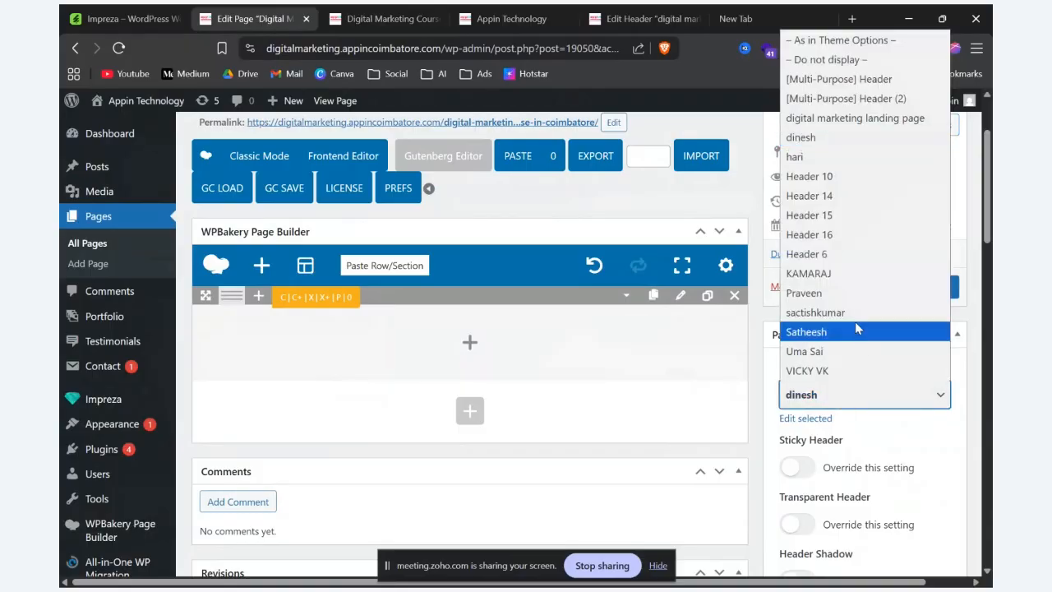
click(855, 117)
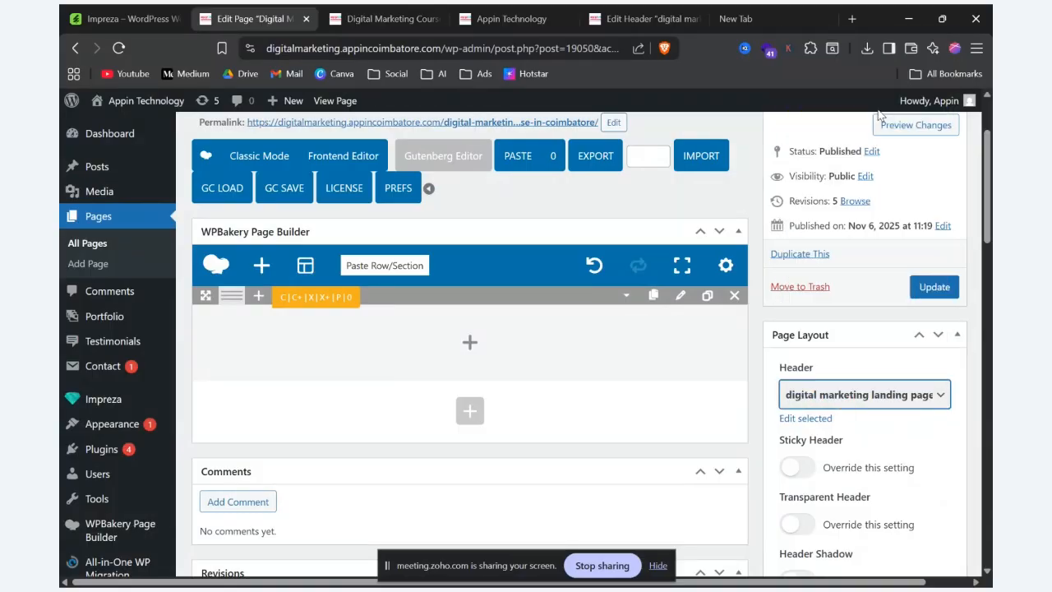
click(927, 288)
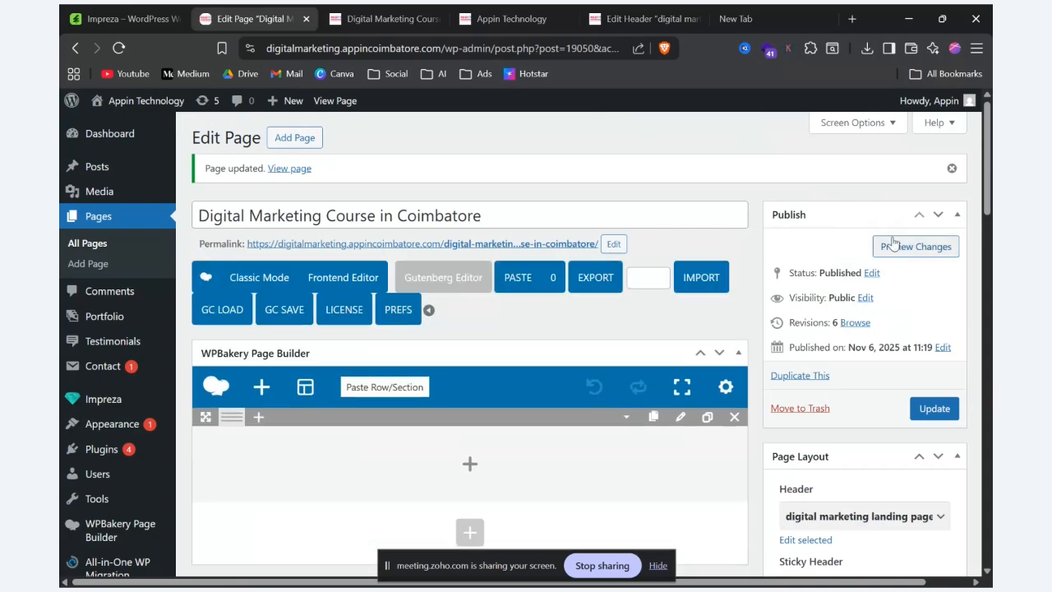
click(893, 248)
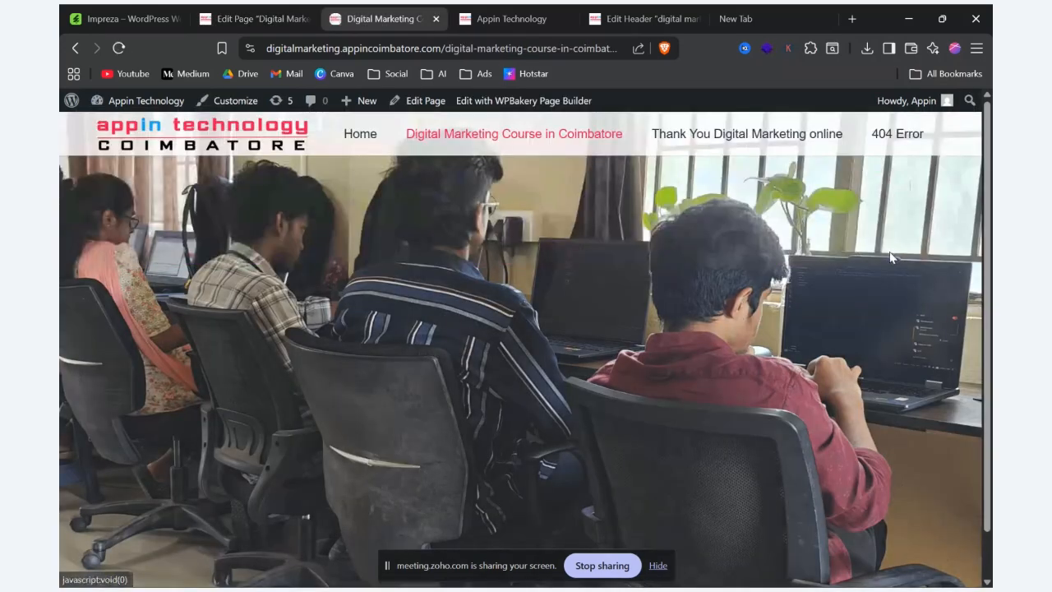
scroll(697, 280, down, 2)
scroll(685, 290, up, 2)
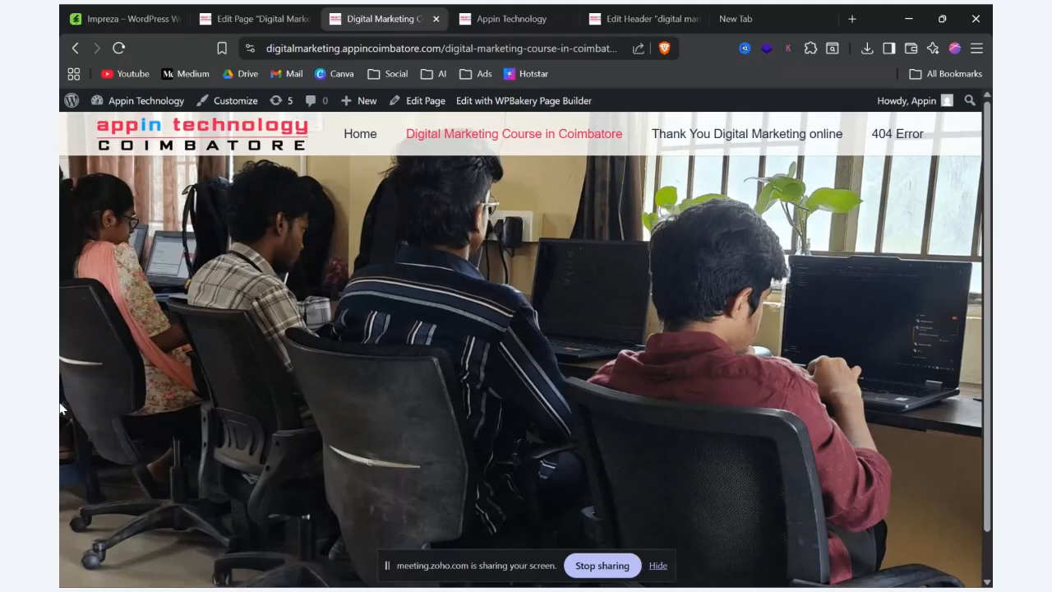
Step: Reopen the row's settings in the page editor and set its Background Image to None
click(275, 11)
click(681, 418)
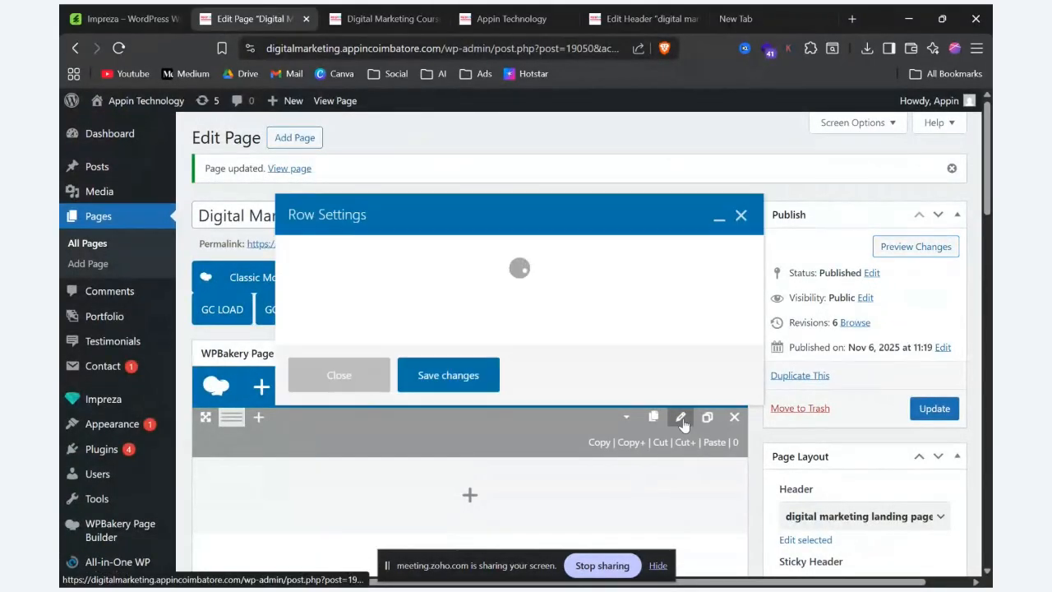
scroll(421, 330, down, 5)
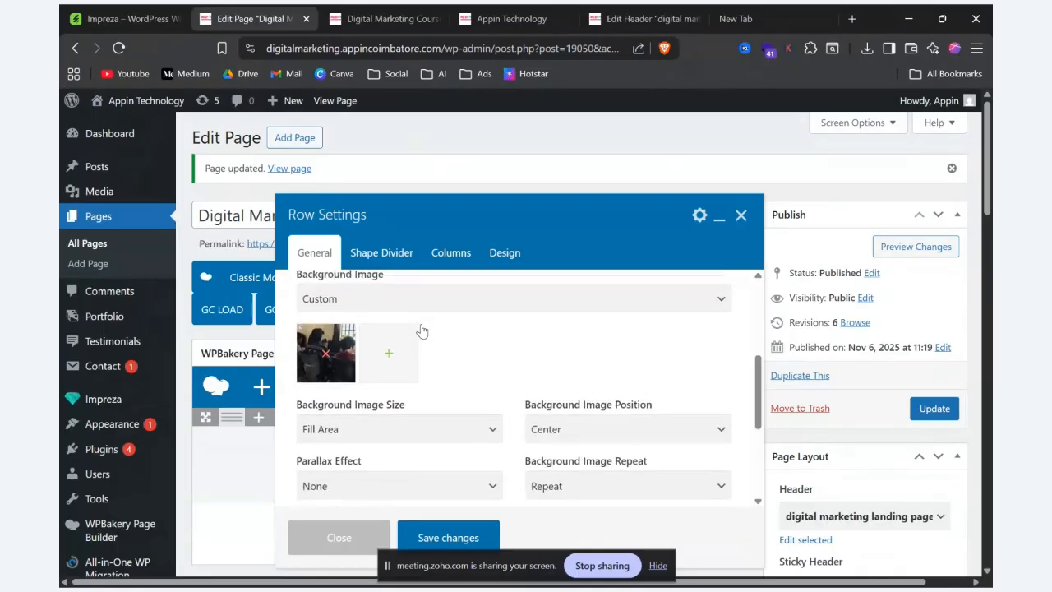
scroll(421, 330, up, 2)
click(439, 409)
click(398, 435)
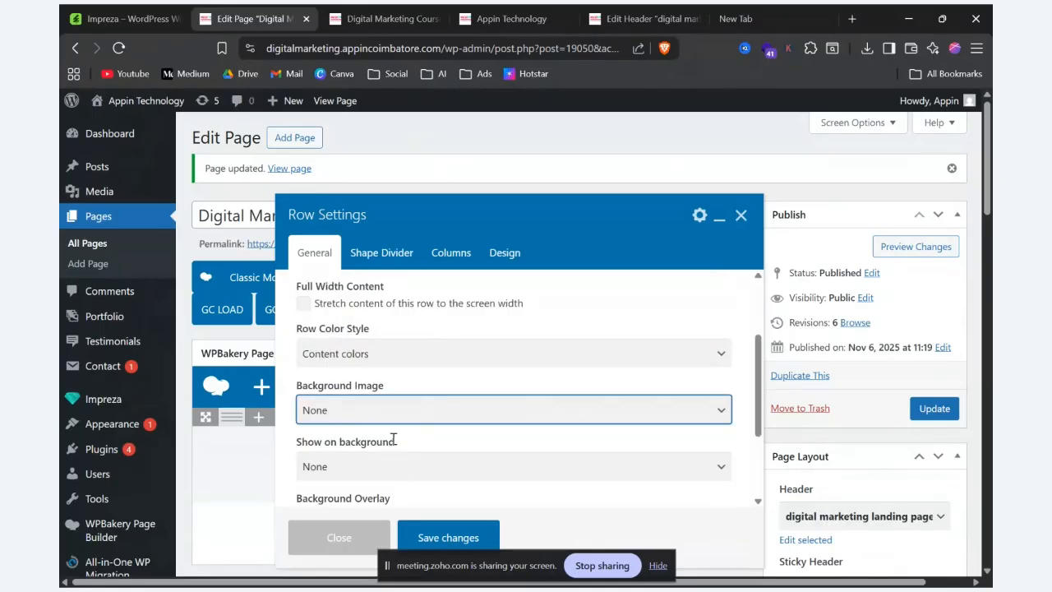
Step: Set the row's Background Overlay to the red _header_transparent_text_hover colour
scroll(393, 439, down, 3)
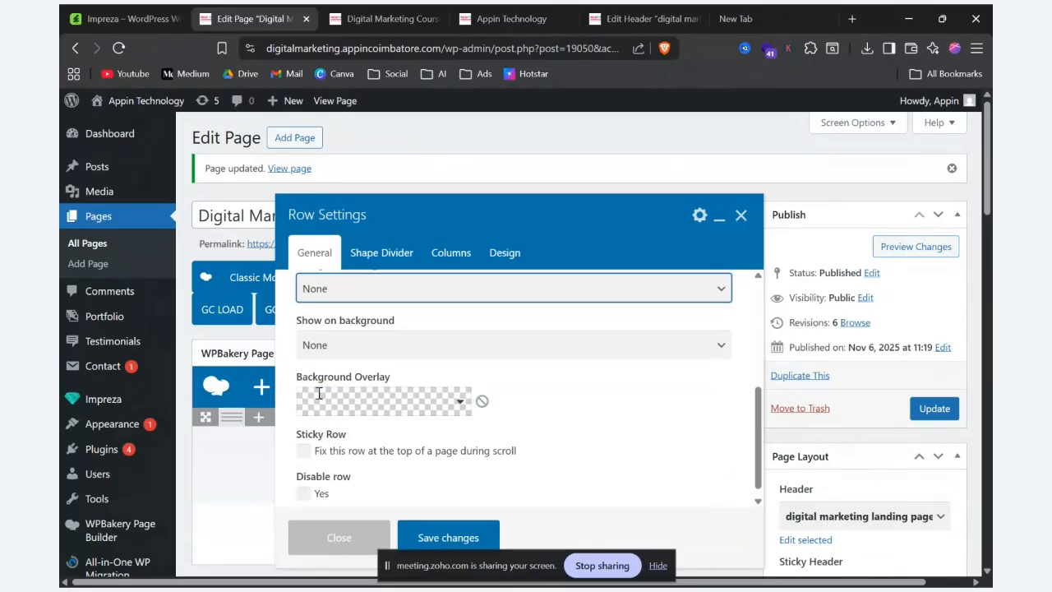
click(461, 401)
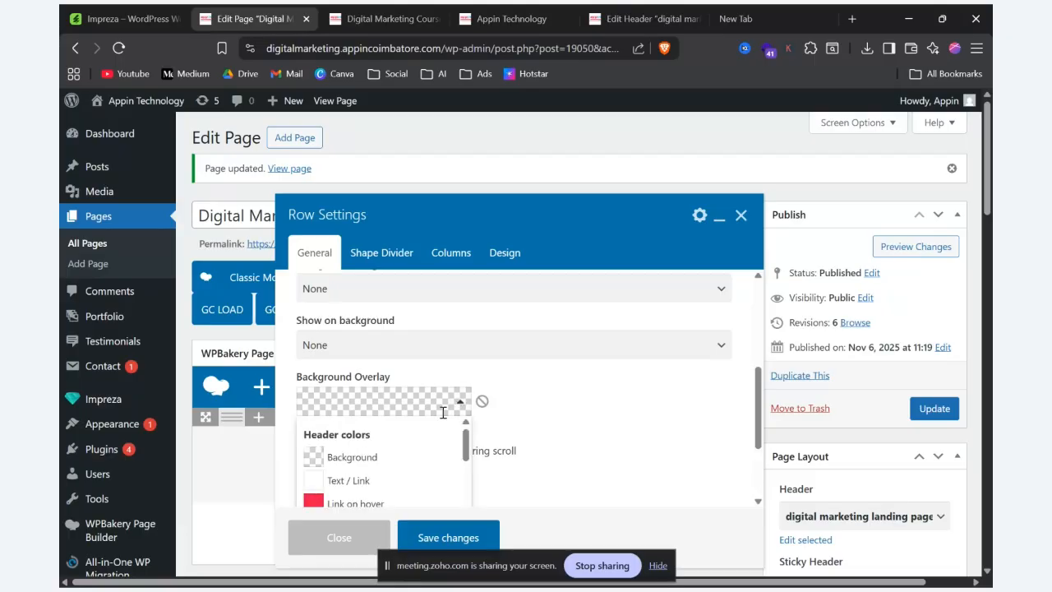
scroll(397, 457, down, 5)
click(397, 447)
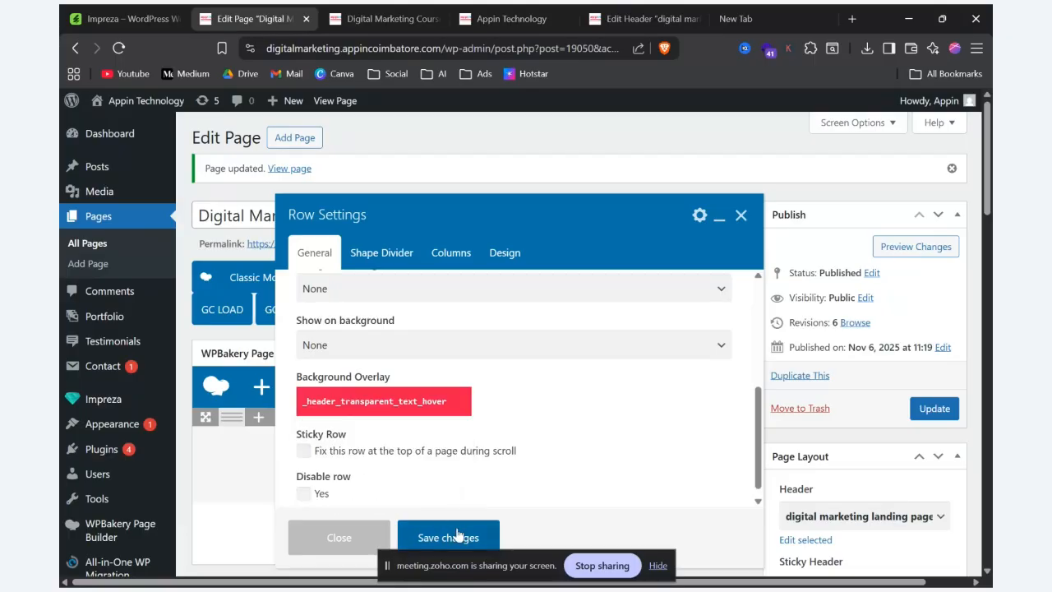
Step: Save the row's overlay settings, preview the page, and return to the page editor
click(456, 535)
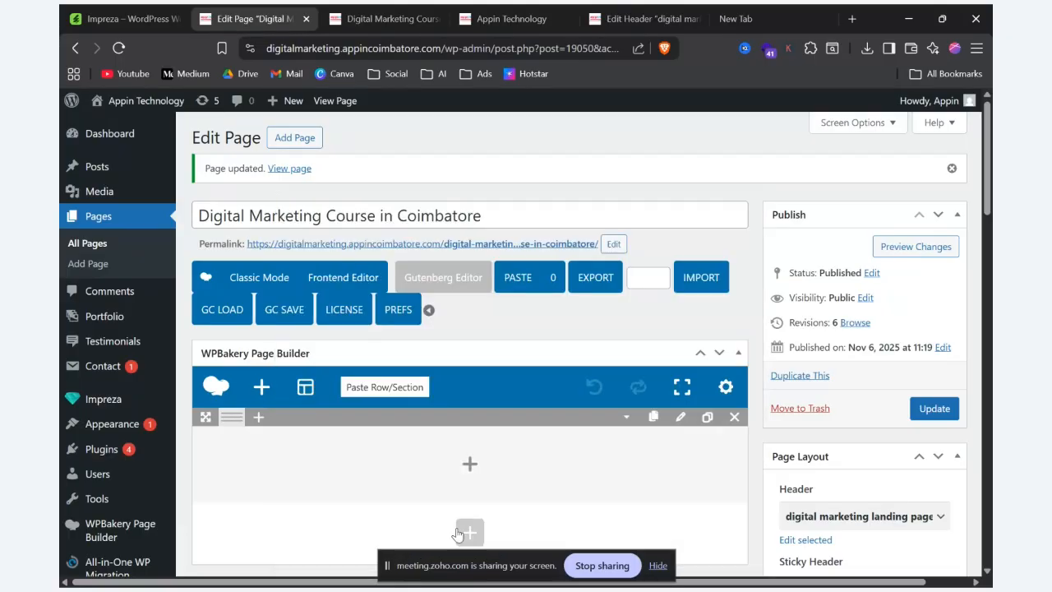
click(920, 251)
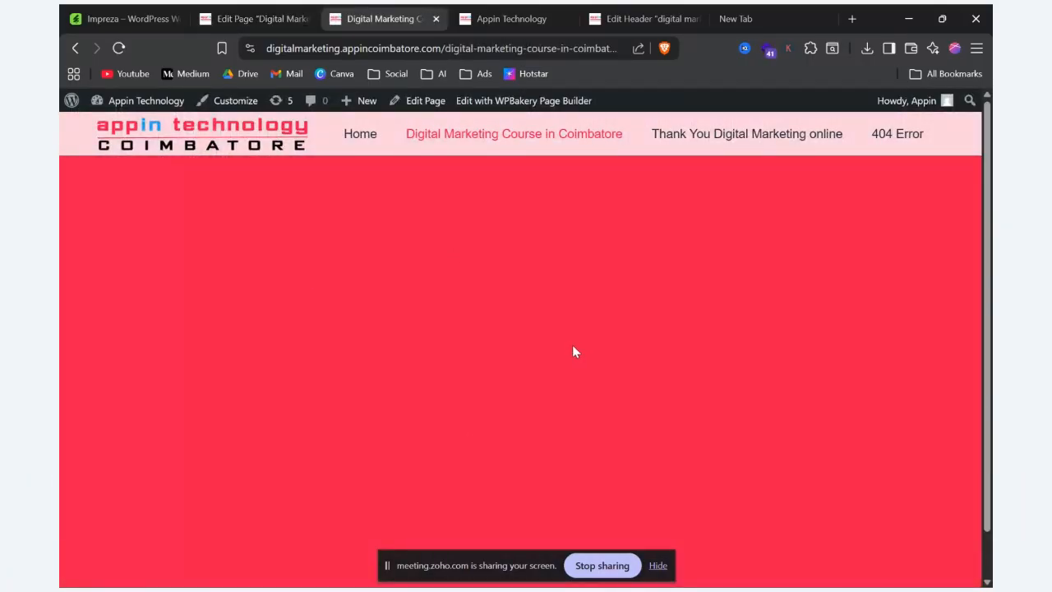
click(255, 9)
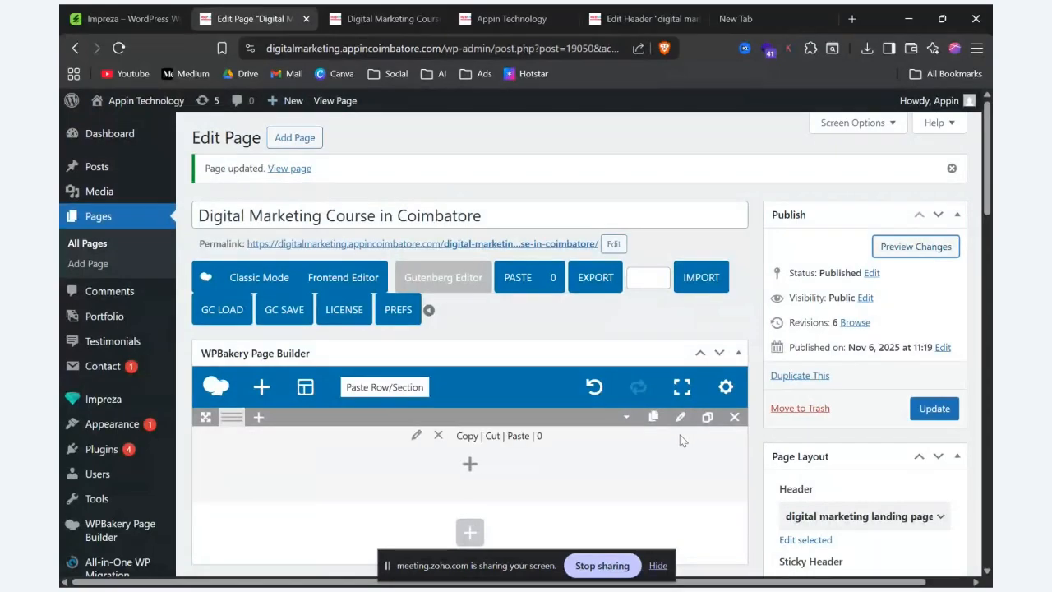
Step: Reopen the row's settings and set its Background Image to Custom
click(681, 421)
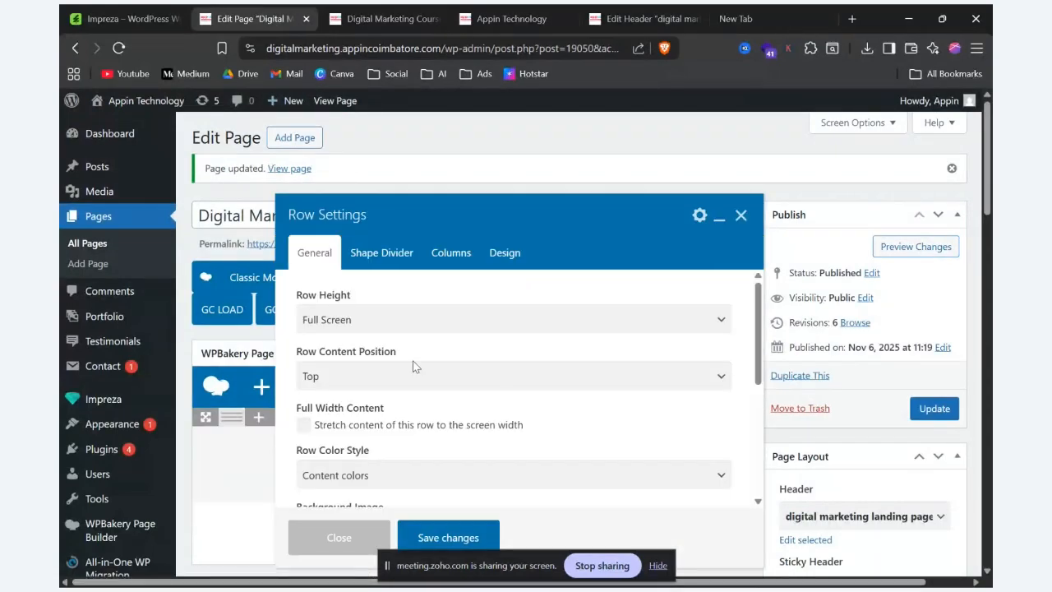
scroll(413, 367, down, 5)
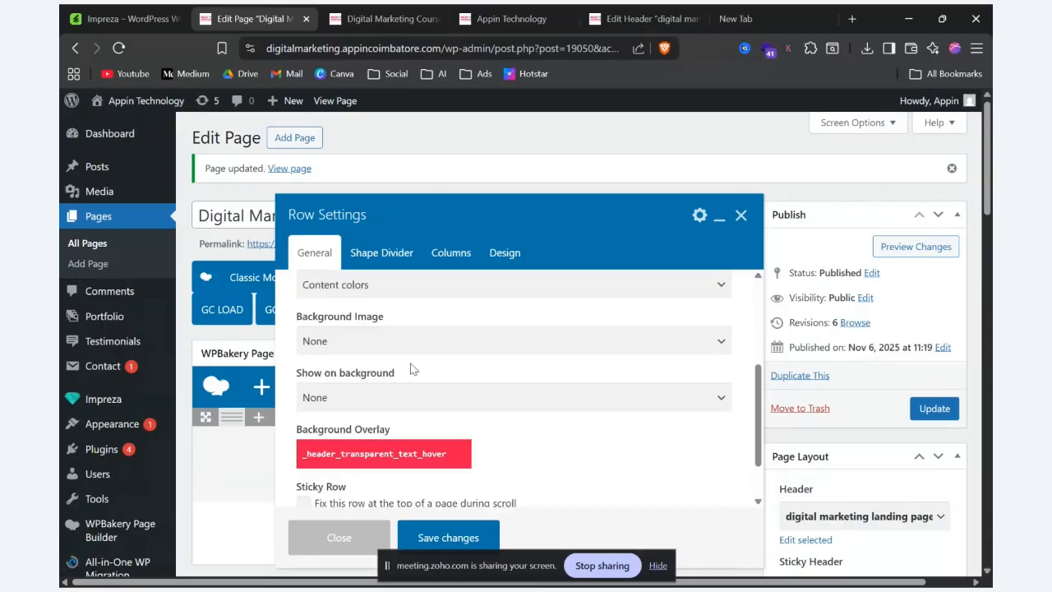
scroll(403, 368, up, 4)
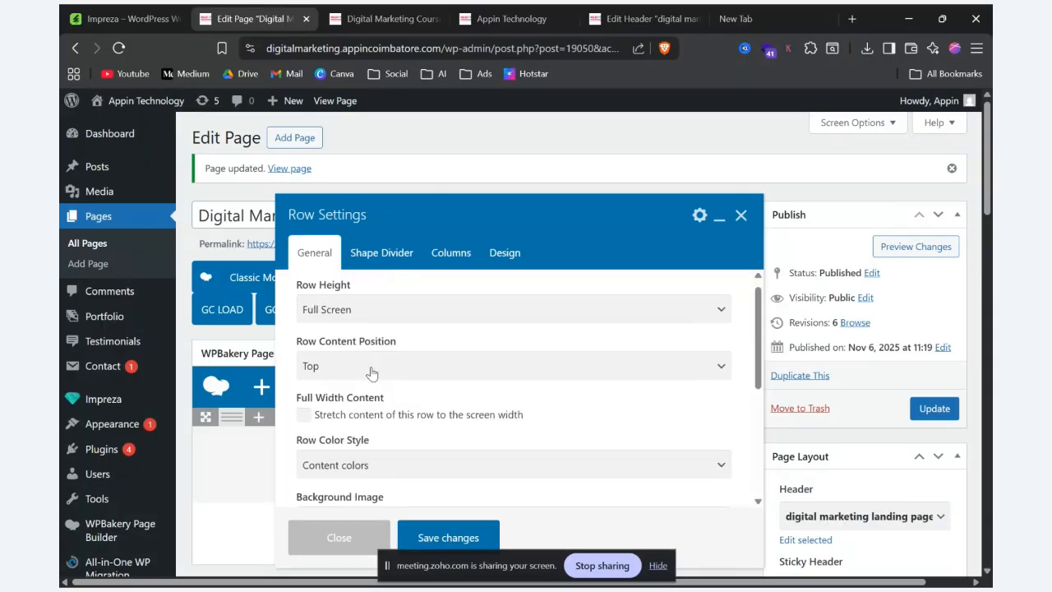
scroll(370, 374, down, 2)
click(398, 351)
click(398, 351)
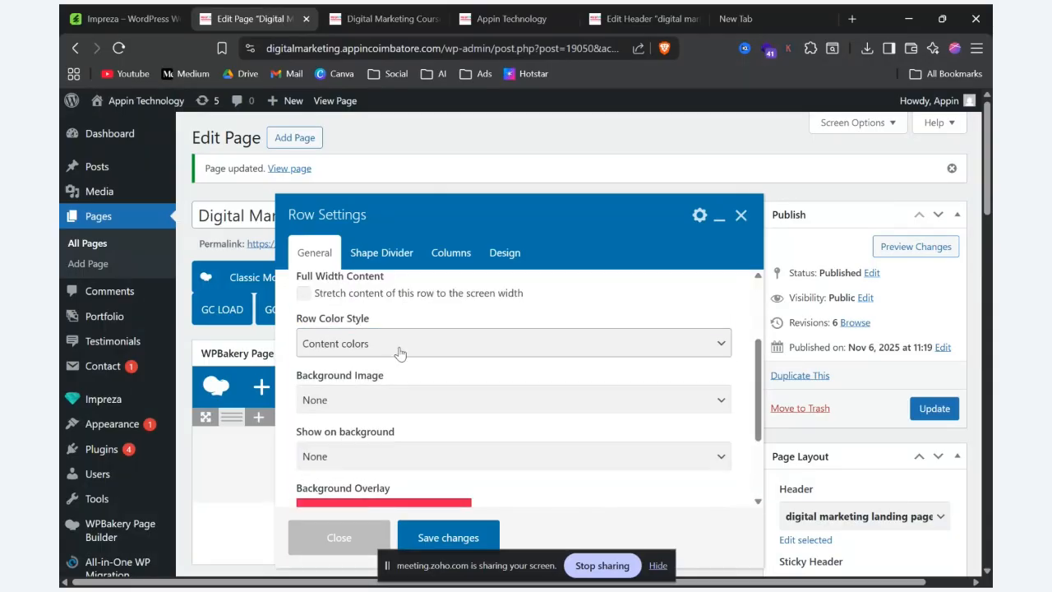
scroll(398, 354, down, 2)
click(415, 284)
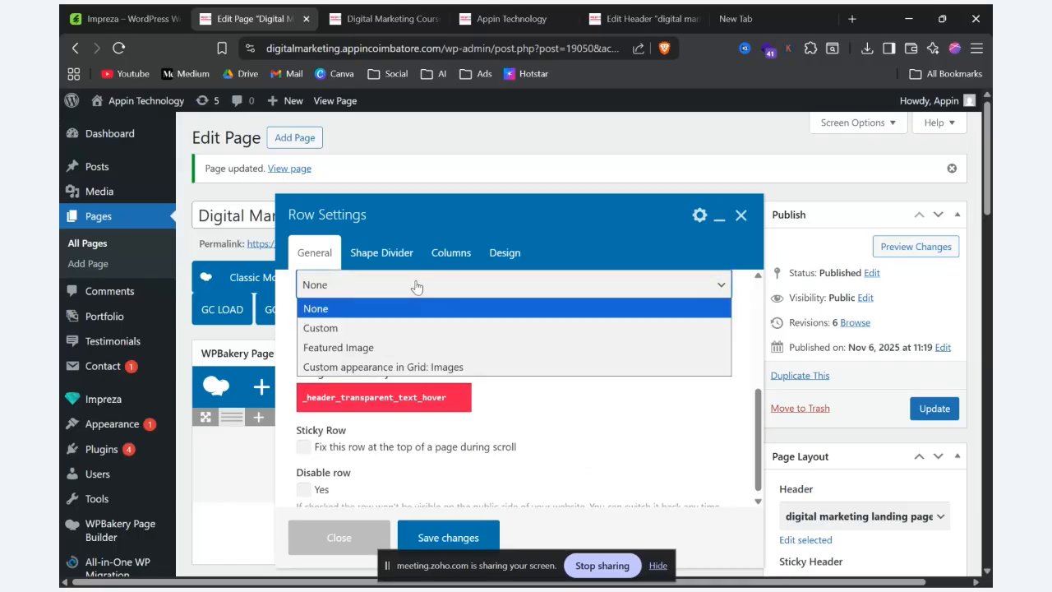
click(394, 326)
Step: Set the media library photo of students working at computers as the row's custom background image
click(328, 348)
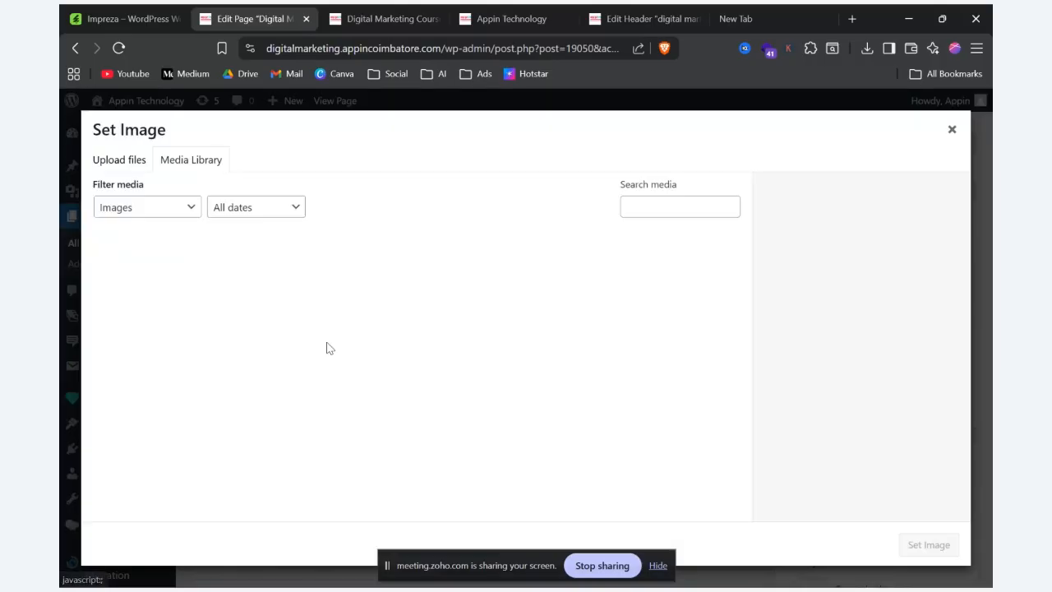
scroll(554, 445, down, 3)
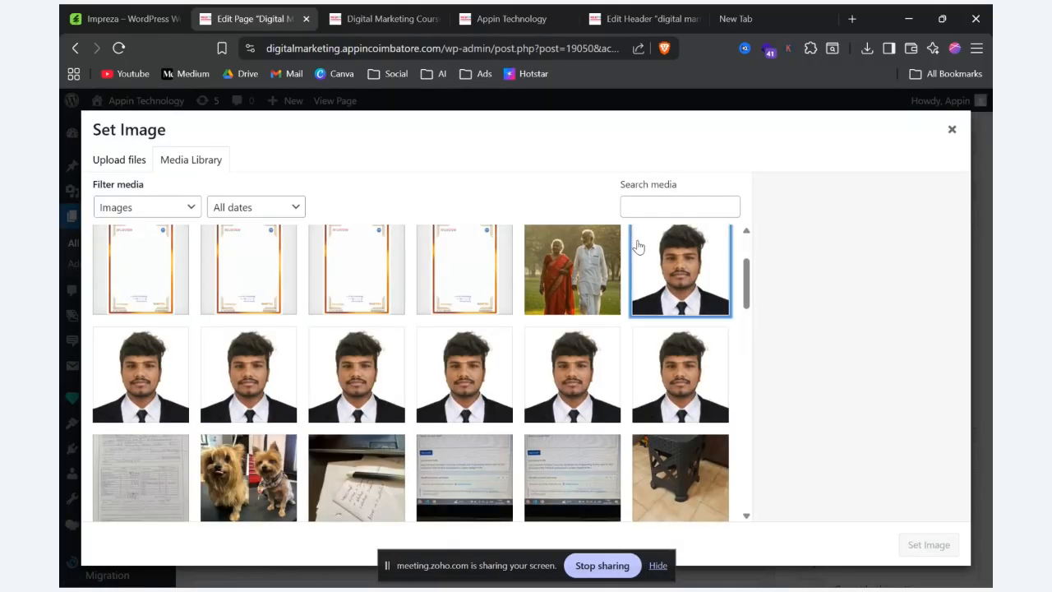
click(635, 245)
click(577, 268)
scroll(573, 275, down, 10)
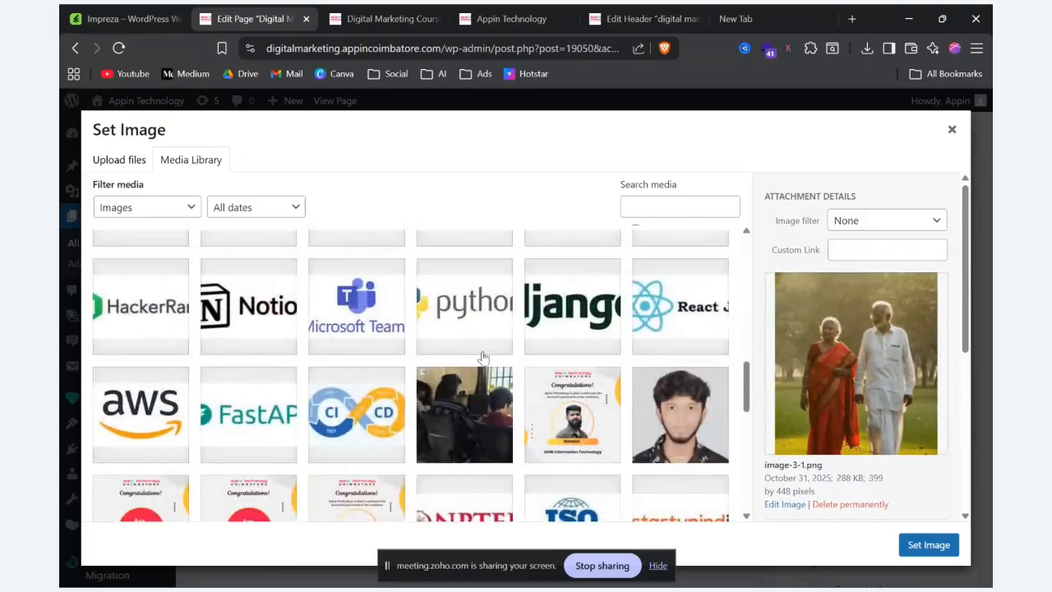
click(427, 386)
click(927, 545)
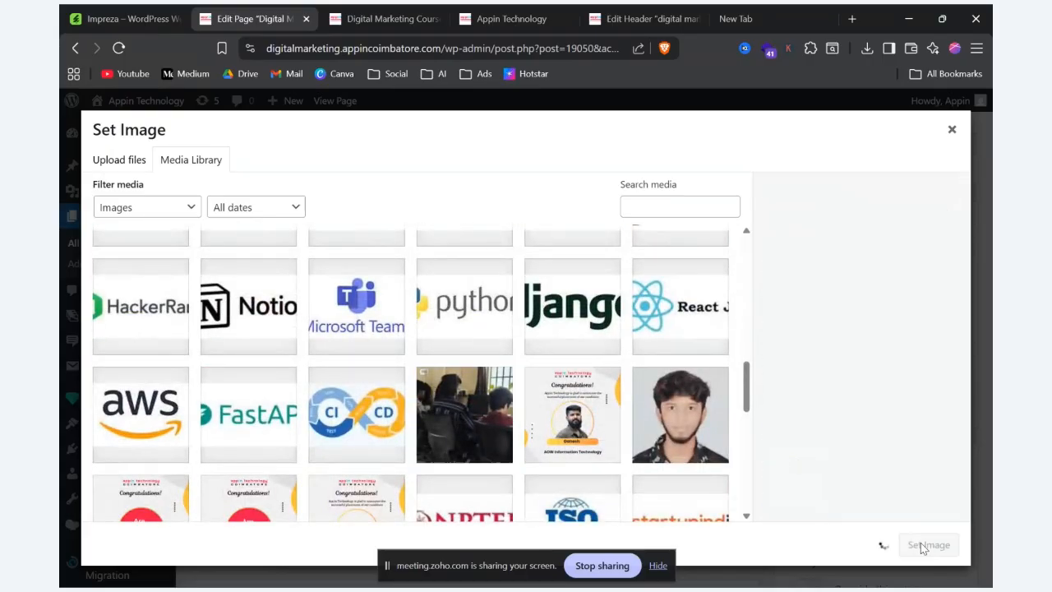
Step: Lower the row's red Background Overlay to 0.60 opacity, save the changes, and preview the page
scroll(270, 423, down, 2)
scroll(451, 376, down, 3)
scroll(450, 377, down, 2)
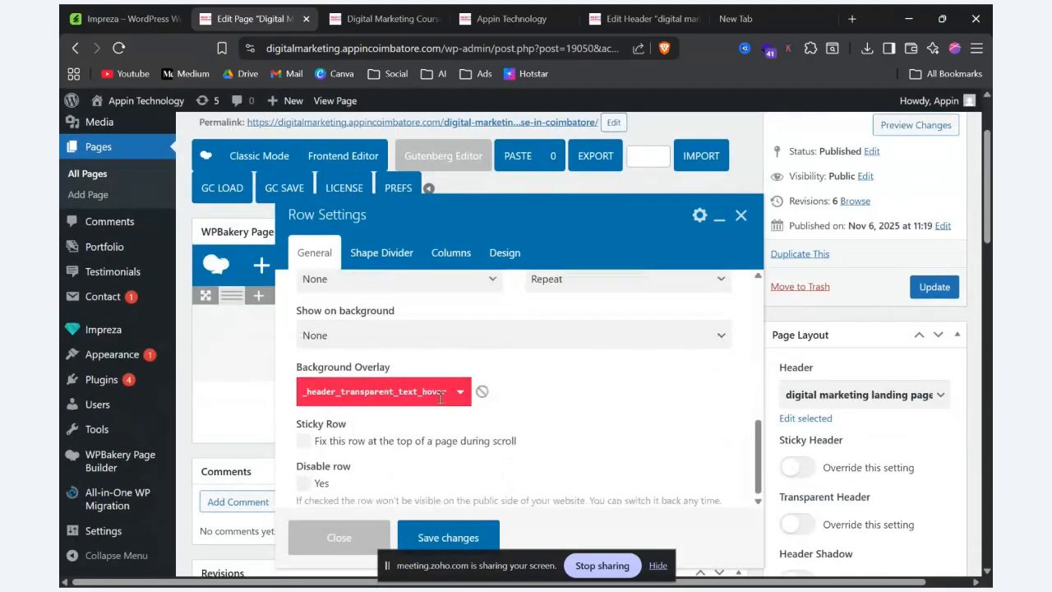
click(419, 392)
scroll(424, 390, up, 2)
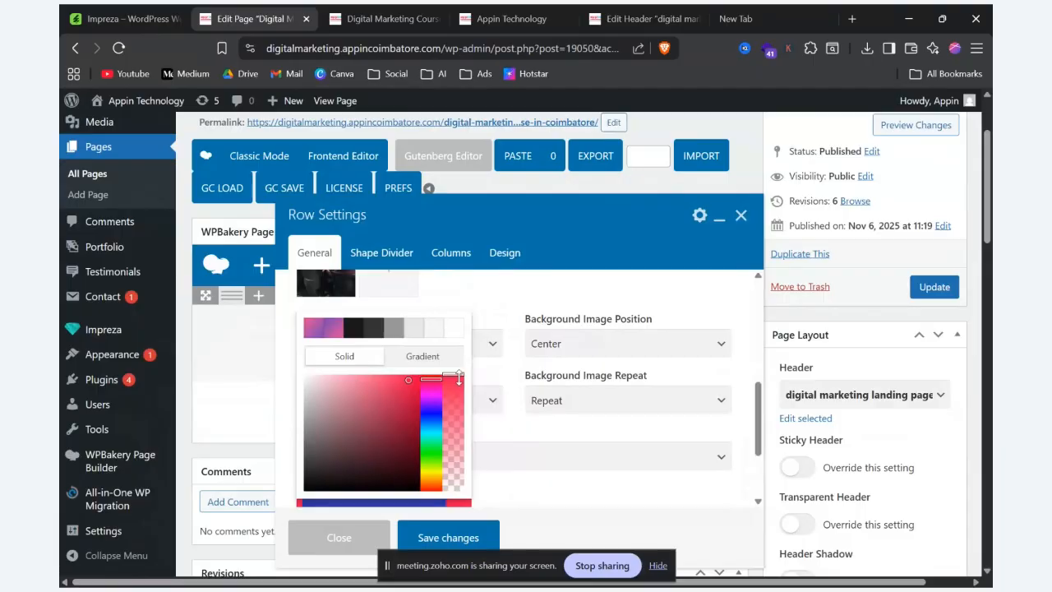
drag(458, 378, 446, 431)
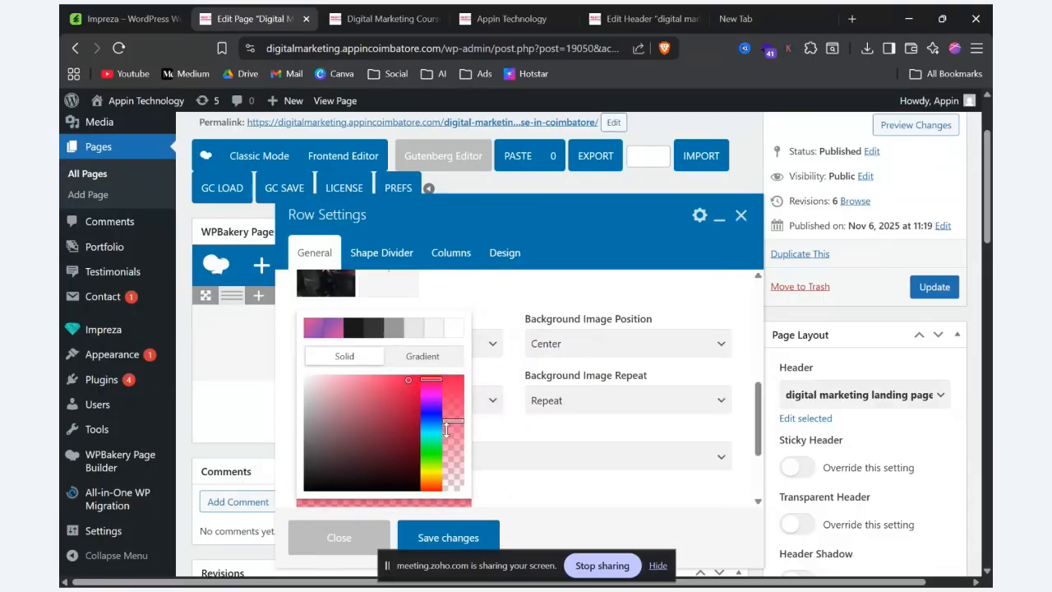
click(448, 536)
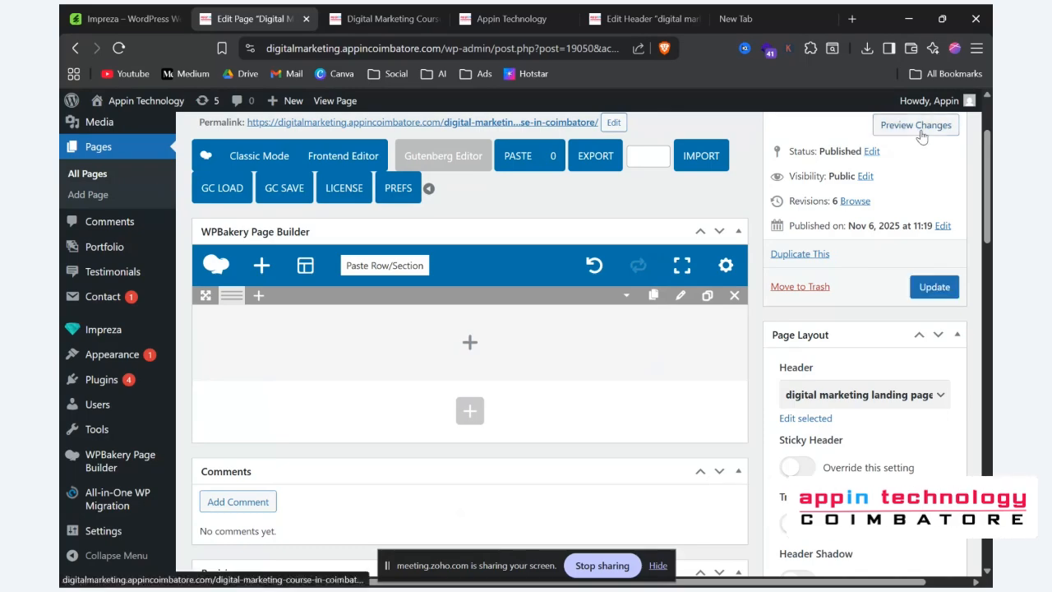
click(920, 128)
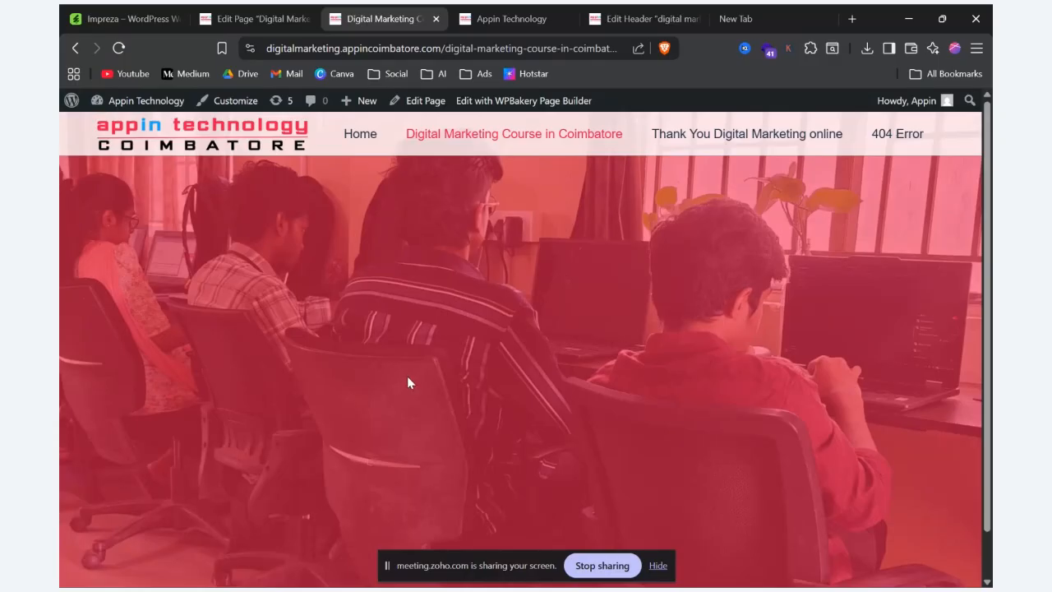
Step: Set the row's Background Overlay to rgba(242,24,79,0.30), save the changes, and preview the page
click(256, 16)
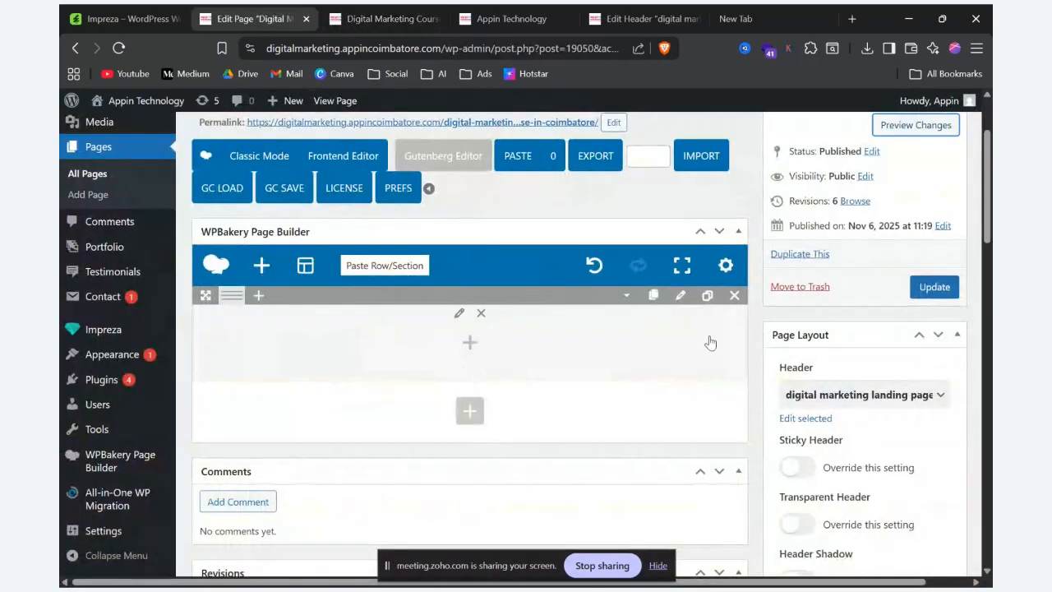
click(681, 296)
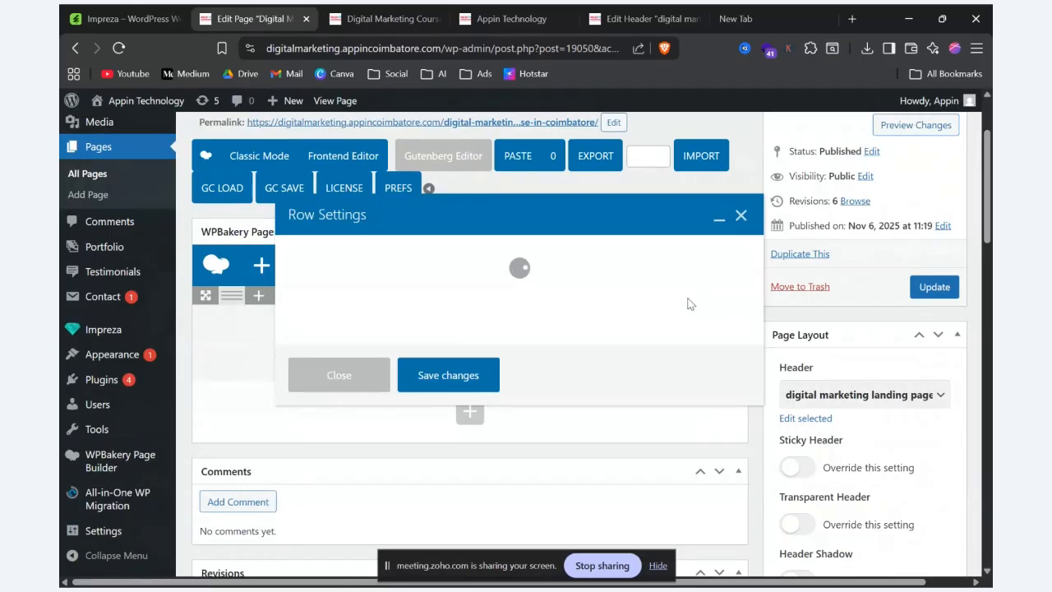
scroll(551, 380, down, 5)
click(359, 465)
key(ctrl+a)
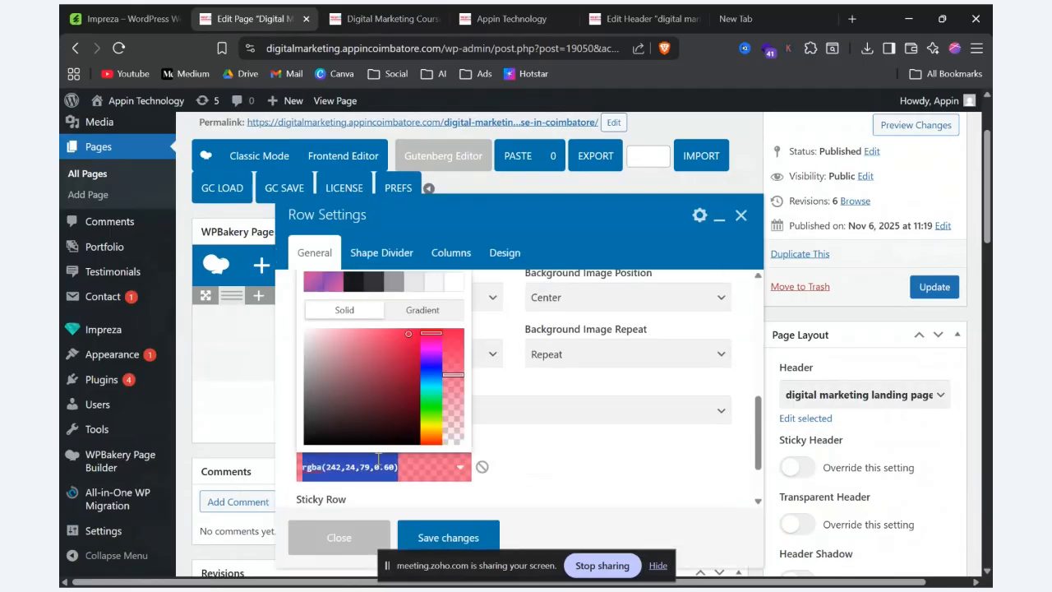
click(443, 538)
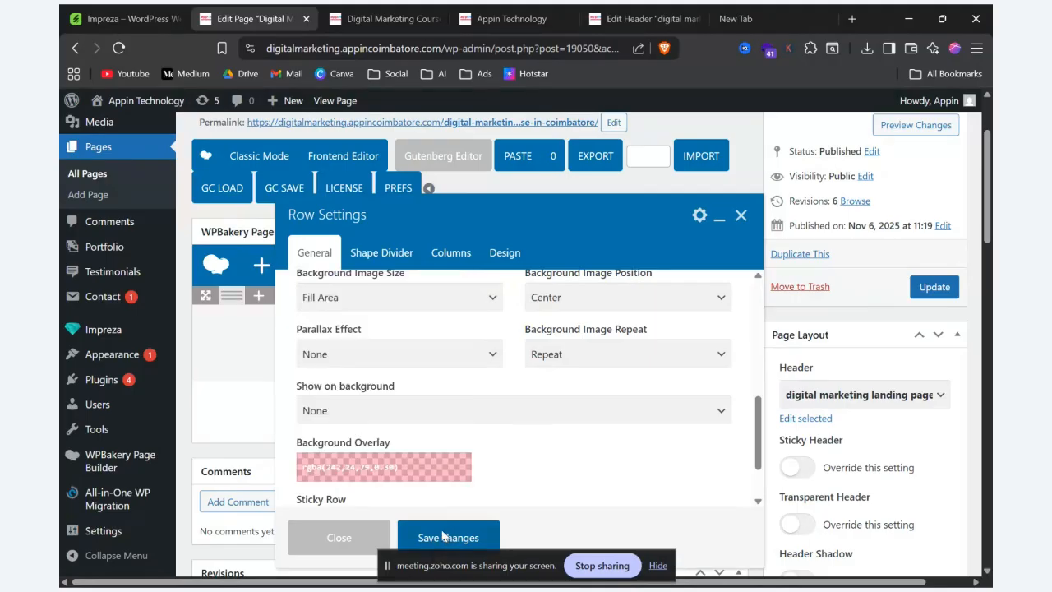
click(906, 124)
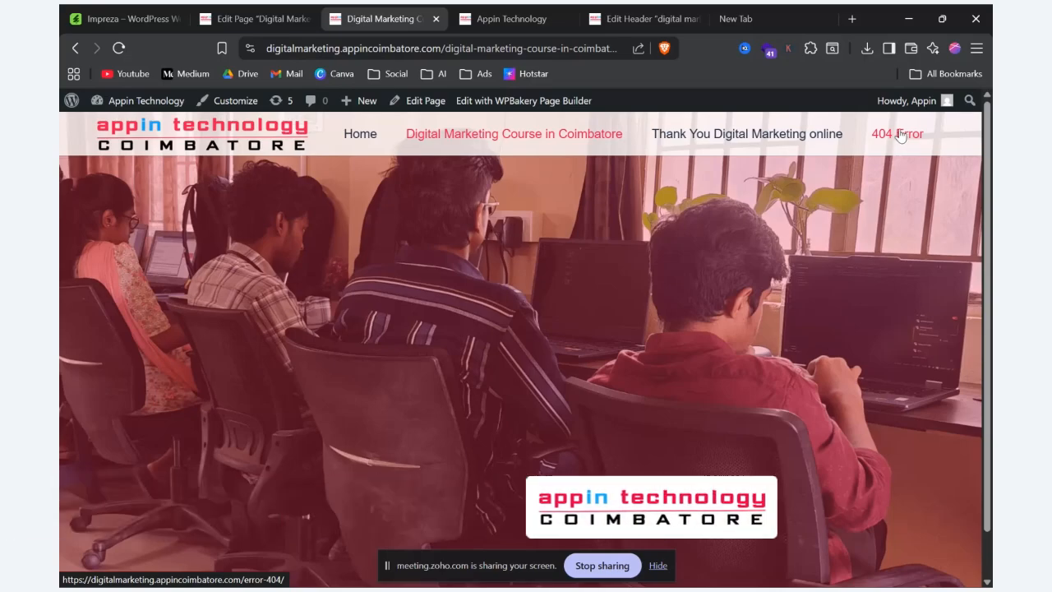
Step: Add a Text Block inside the row and replace its placeholder text with "Digital Marketing"
click(245, 18)
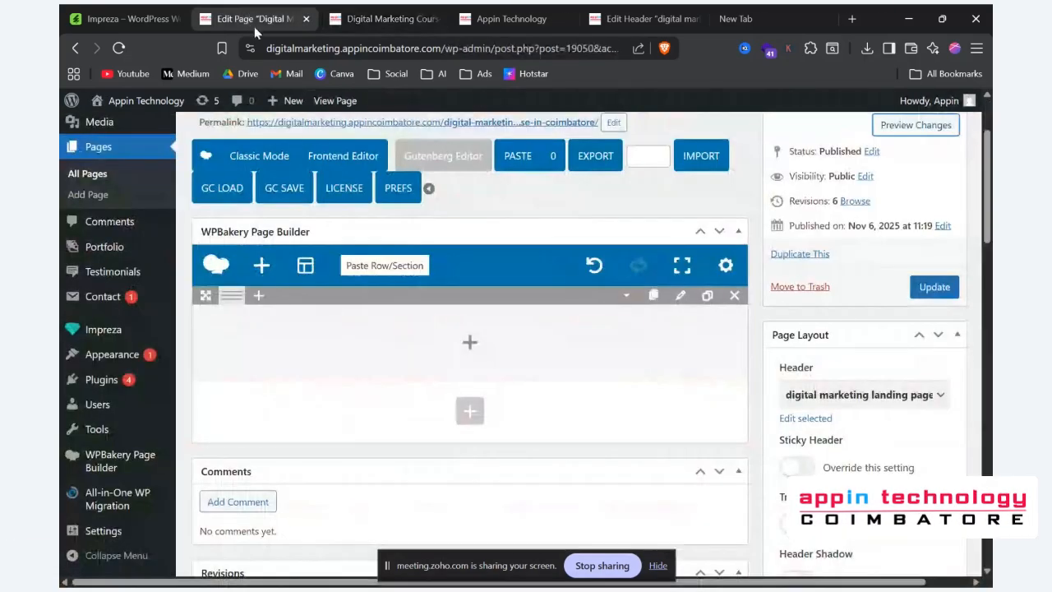
click(473, 345)
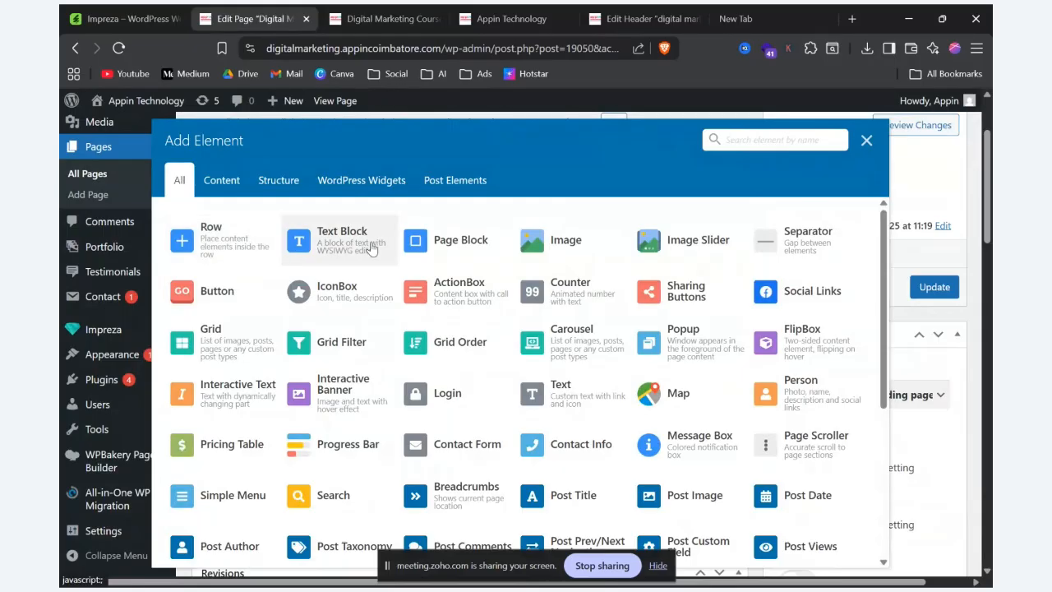
click(366, 246)
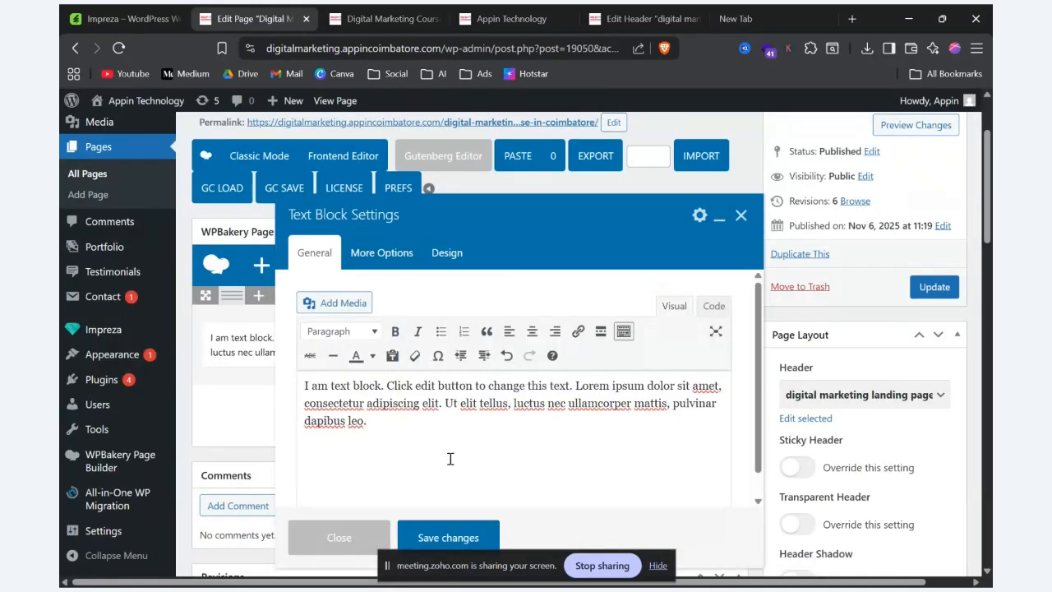
key(ctrl+a)
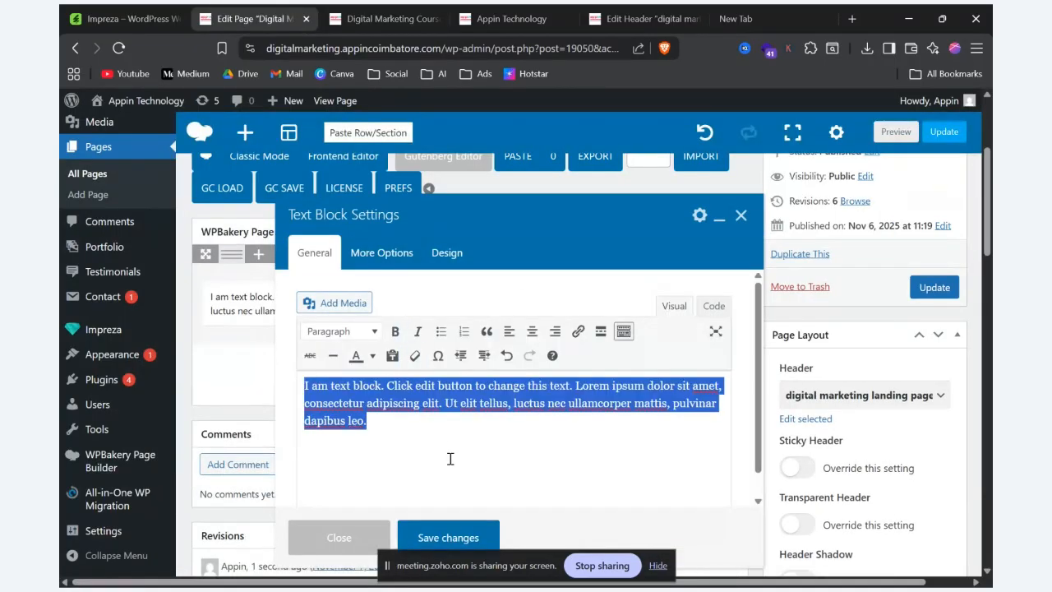
text(Digital Marketing)
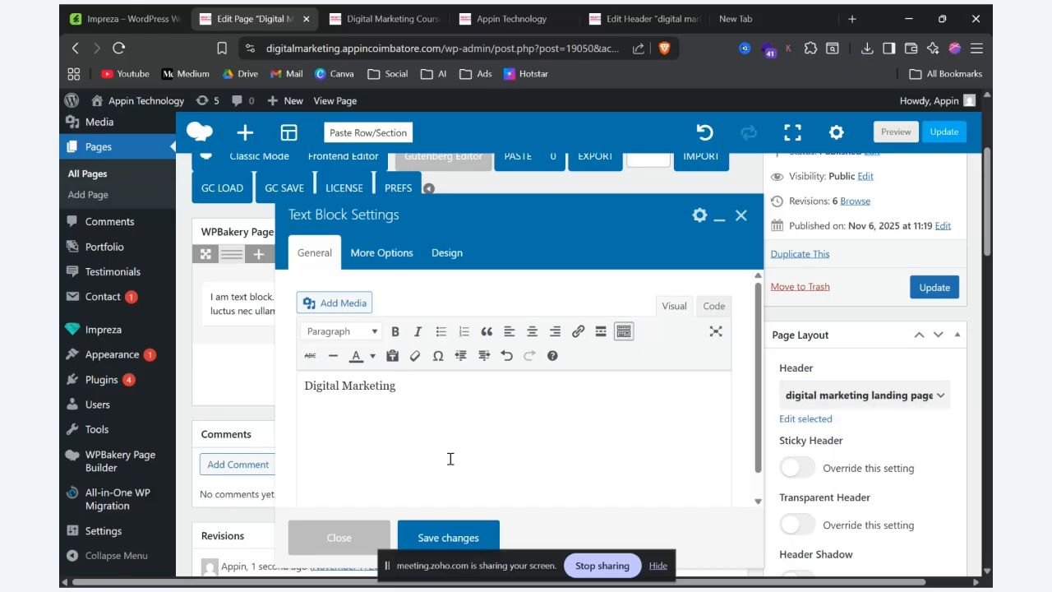
Step: Format the "Digital Marketing" text as Heading 1, save the text block, and check it in the page preview
click(355, 332)
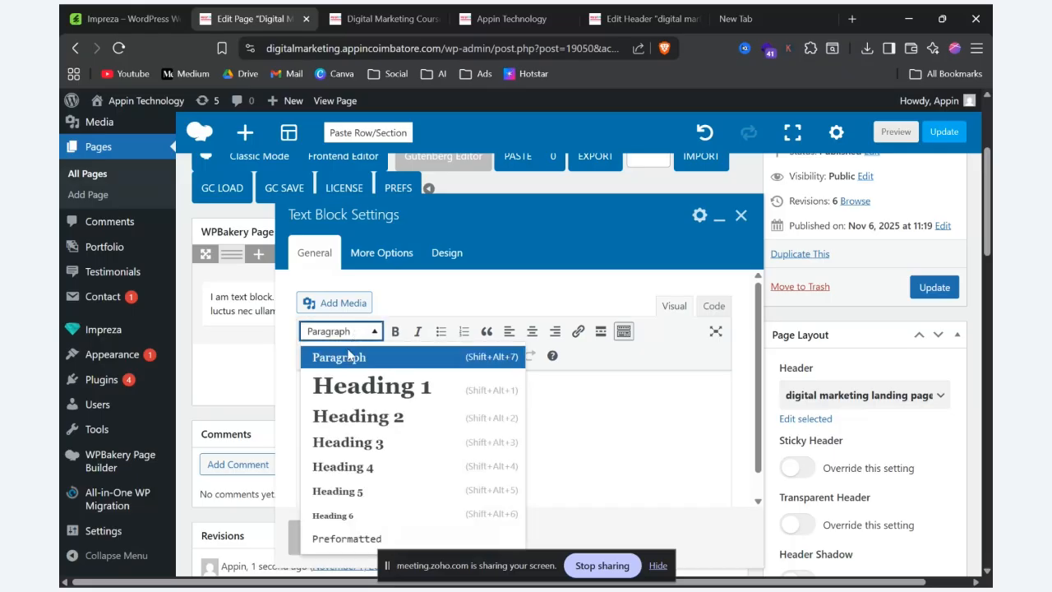
click(341, 400)
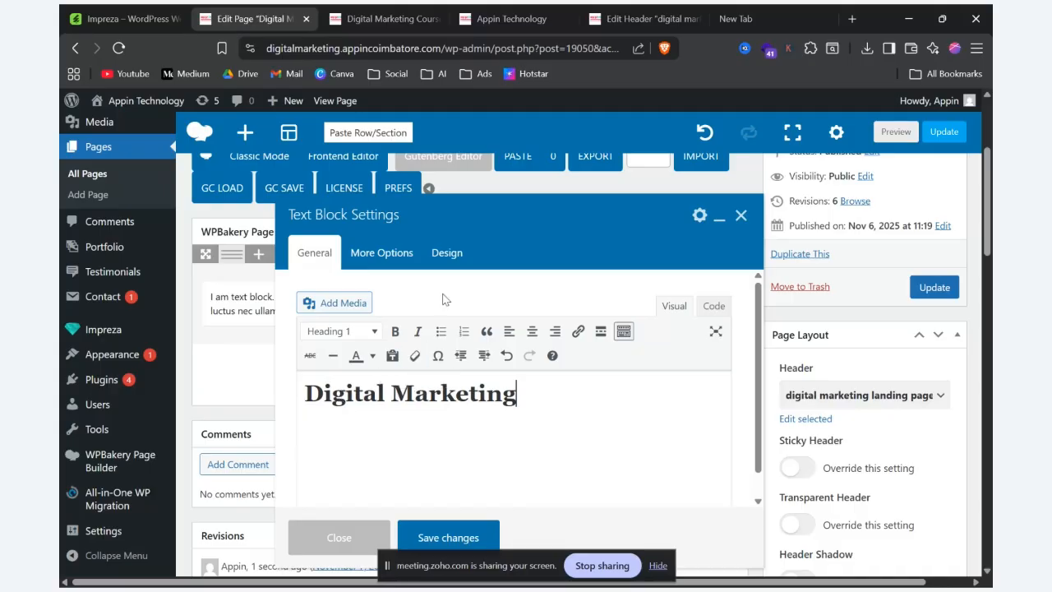
click(445, 534)
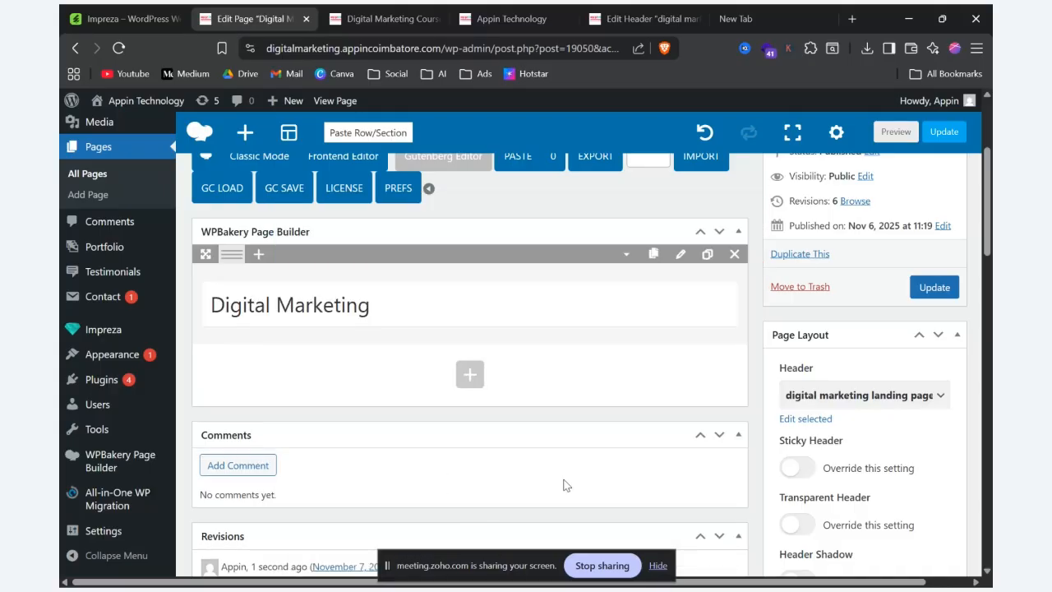
click(896, 131)
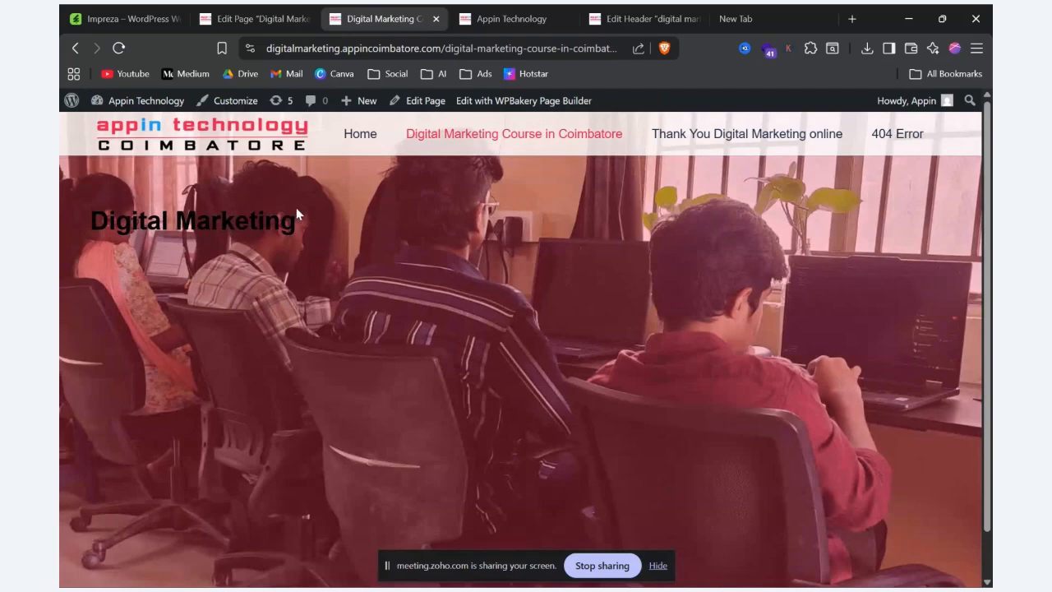
drag(309, 239, 60, 236)
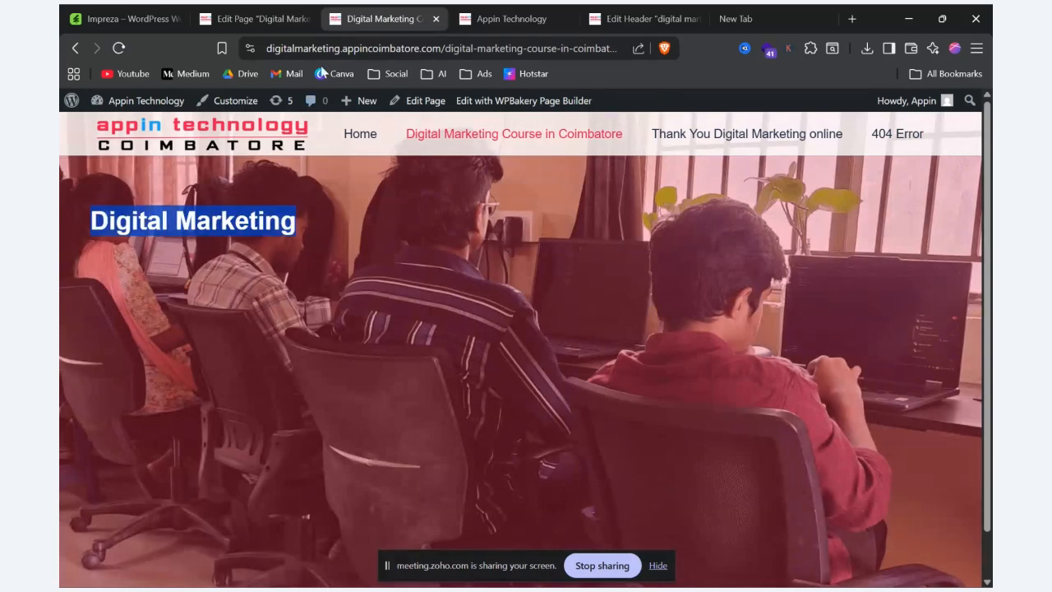
Step: Set the "Digital Marketing" text block's text color to #ffffff, save the changes, and check the heading in the page preview
click(288, 16)
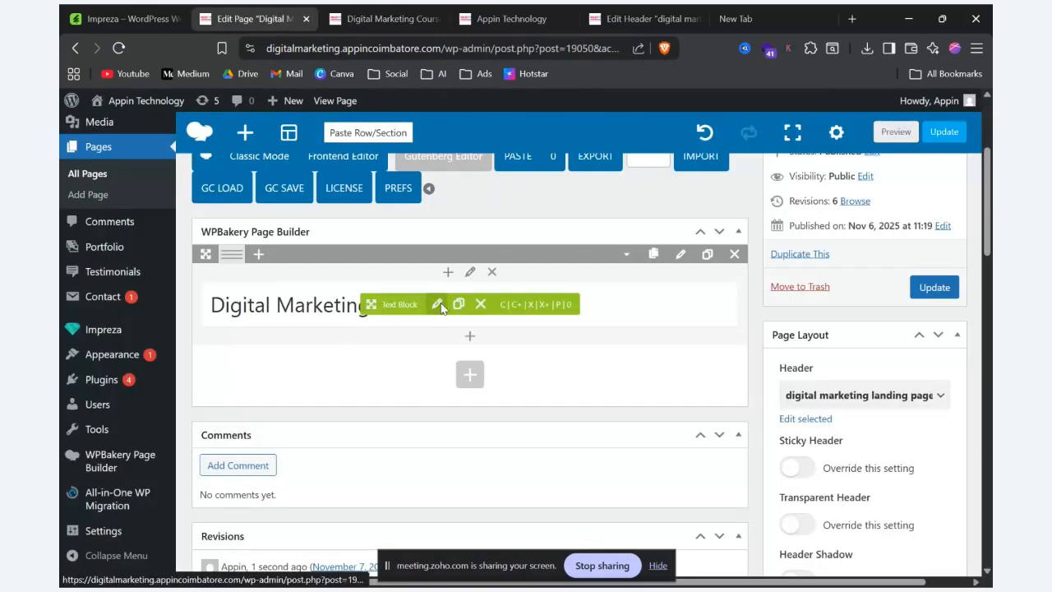
click(440, 306)
click(443, 254)
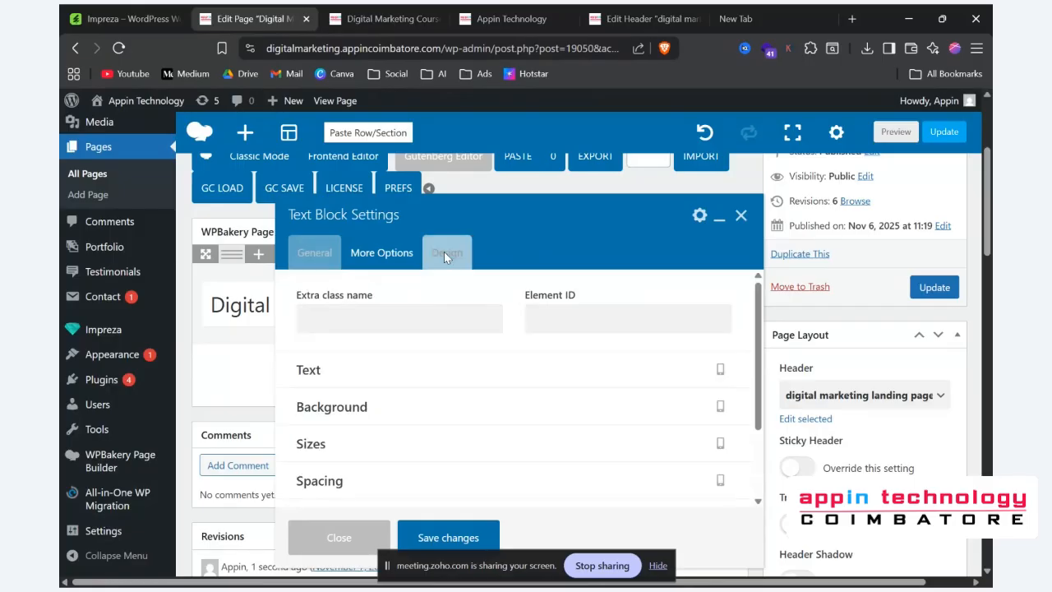
click(423, 369)
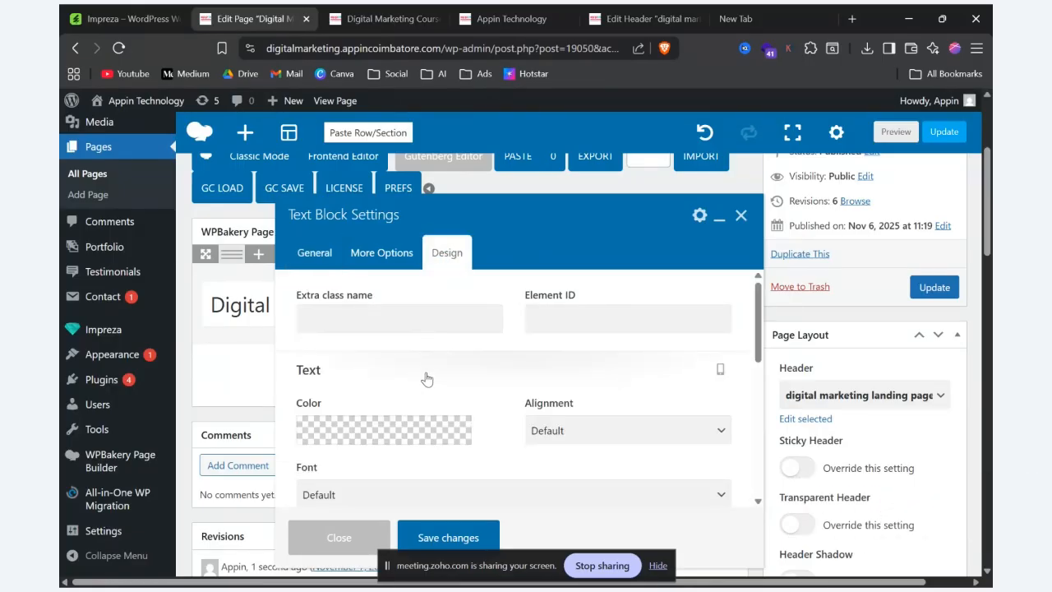
click(423, 431)
click(456, 278)
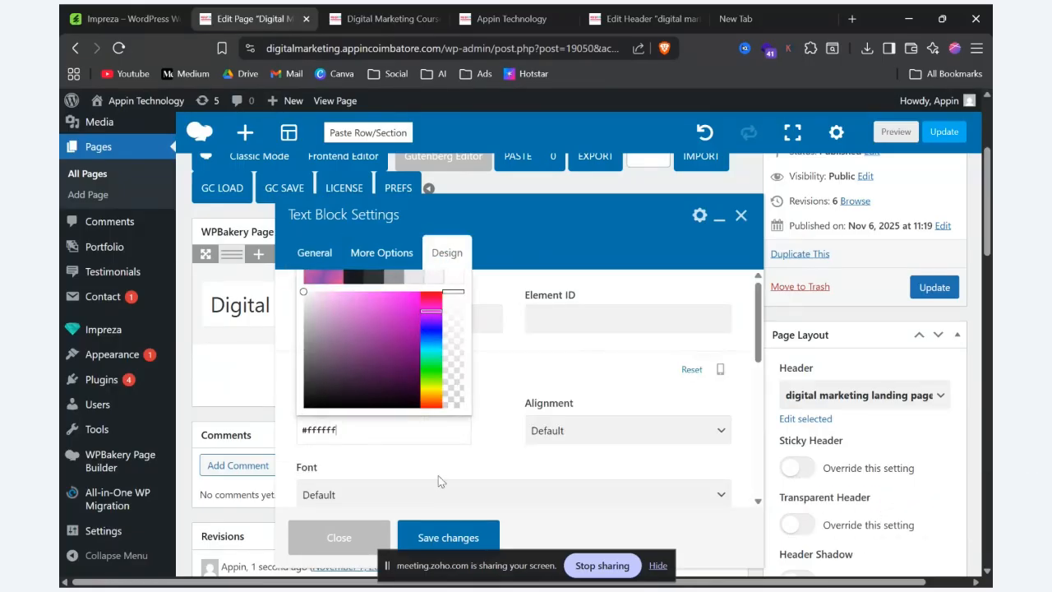
click(441, 539)
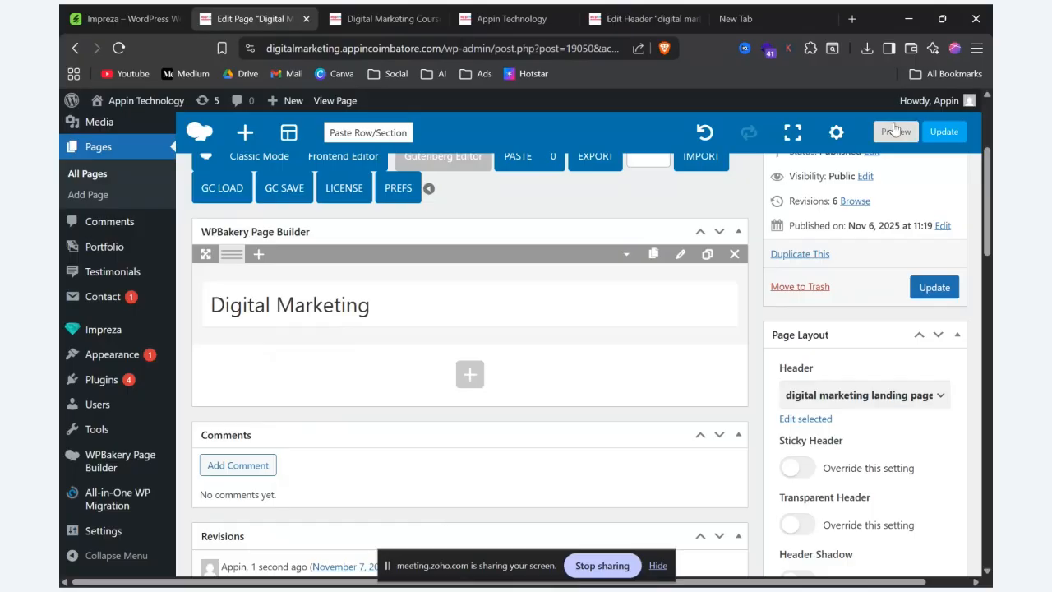
click(895, 131)
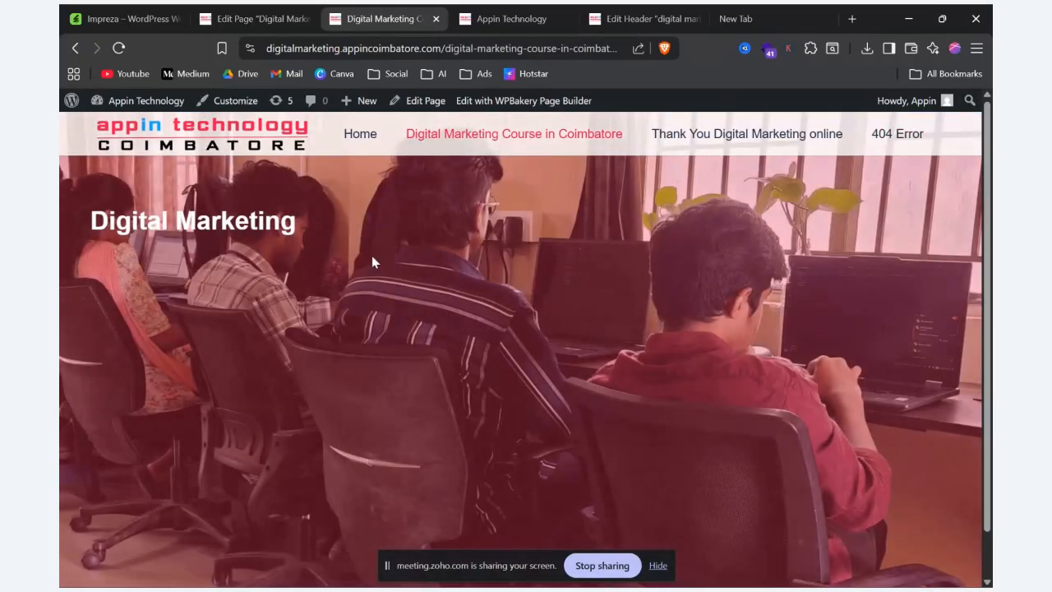
drag(371, 255, 89, 217)
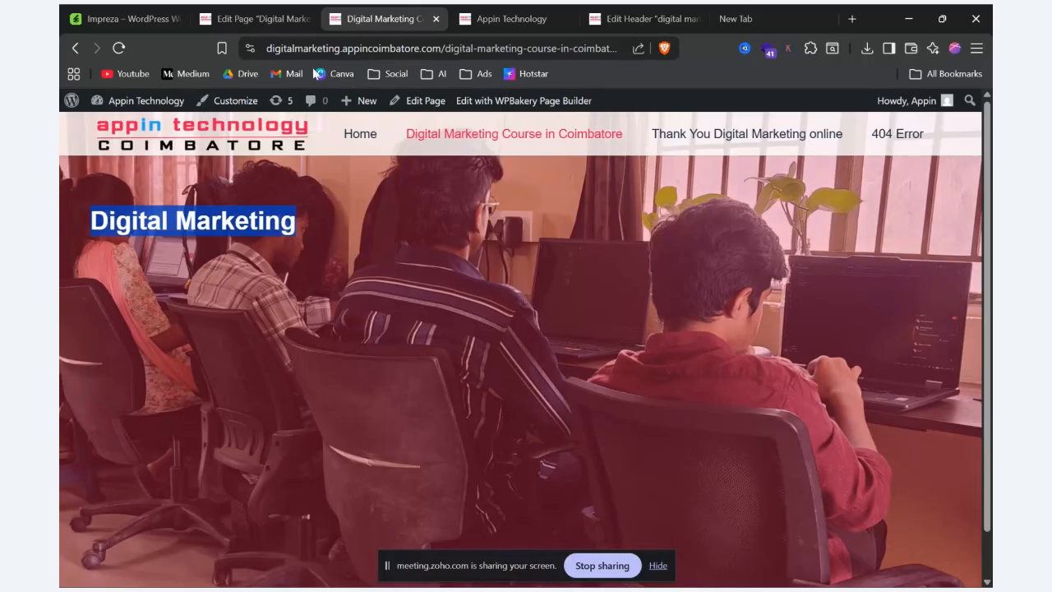
Step: Set the hero row's Columns Content Position to Middle, save the changes, and preview the page
click(284, 18)
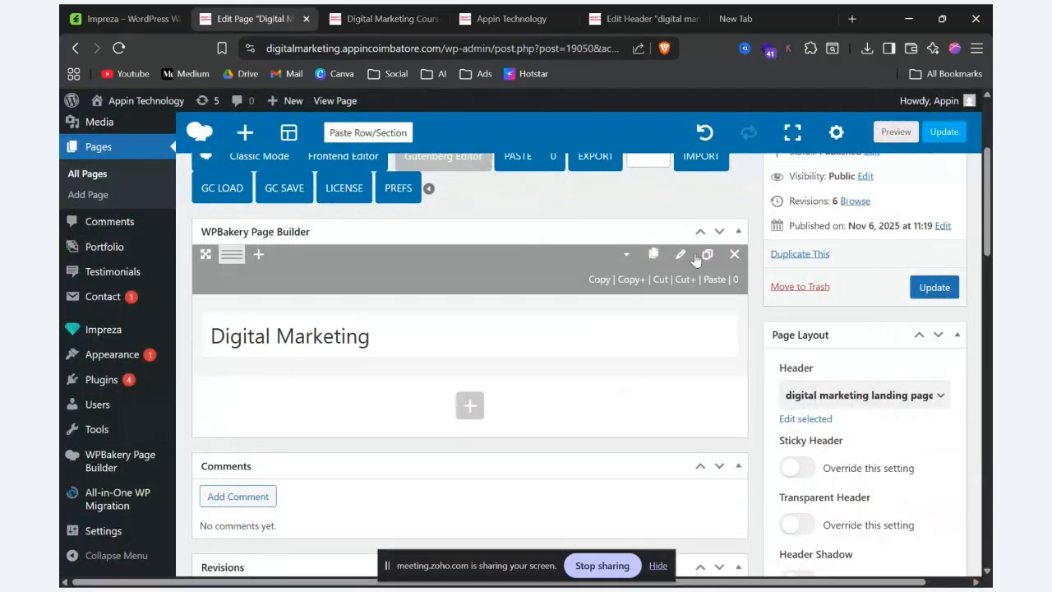
click(680, 255)
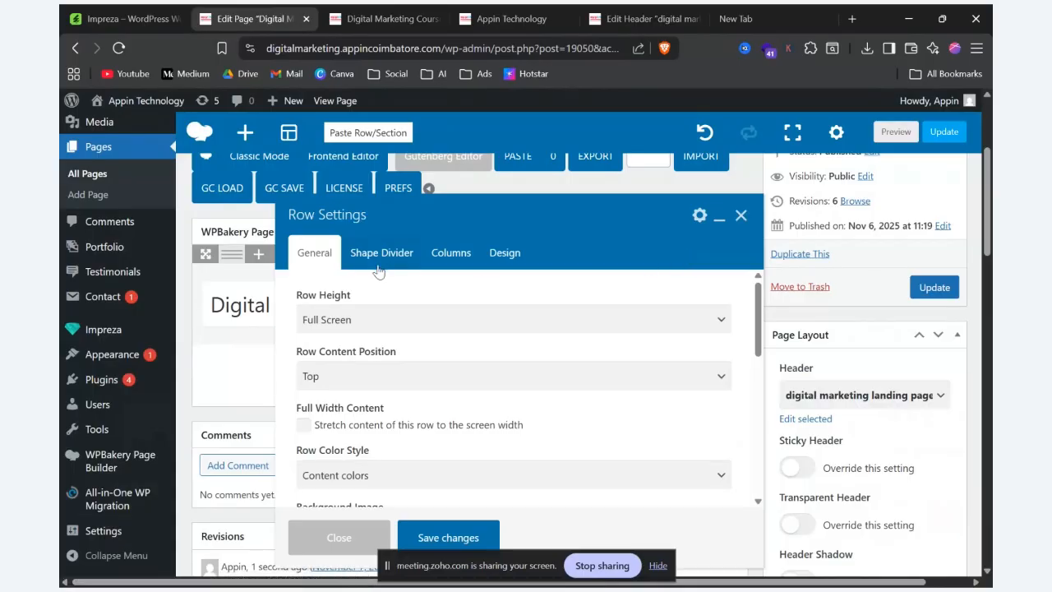
click(459, 256)
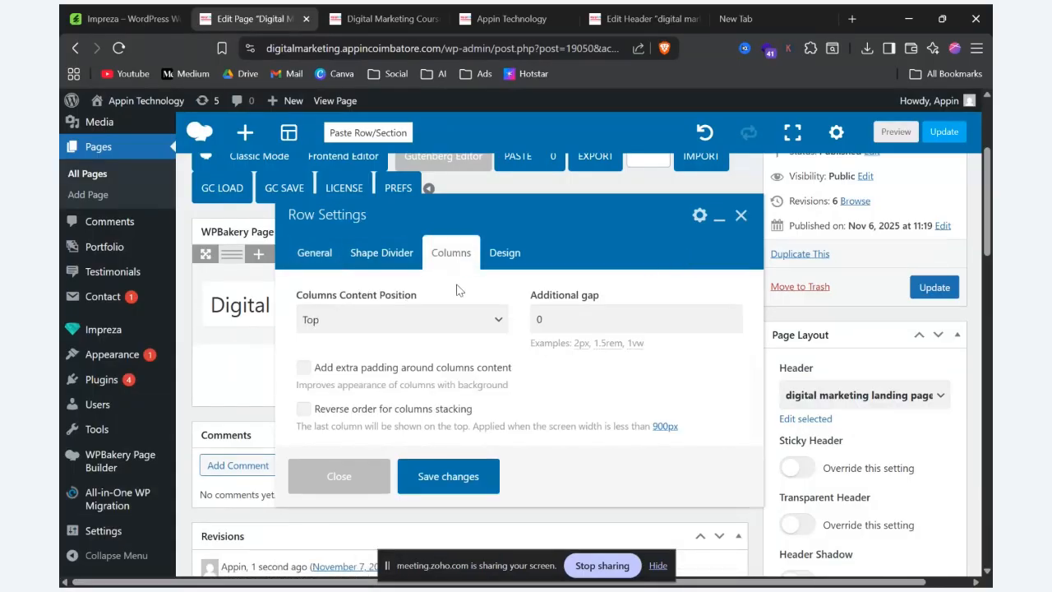
click(453, 325)
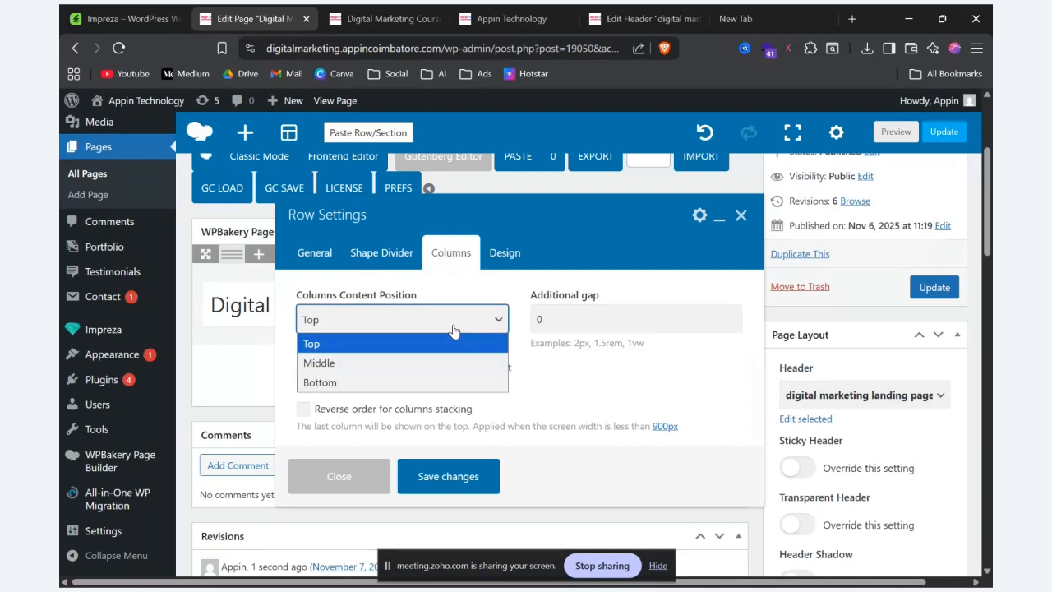
click(415, 363)
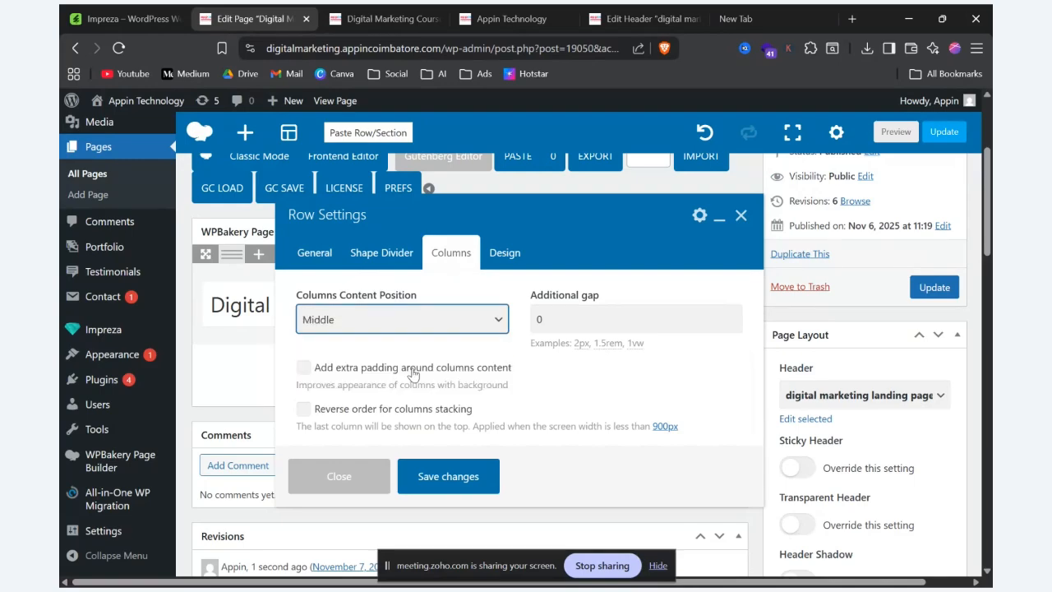
click(457, 494)
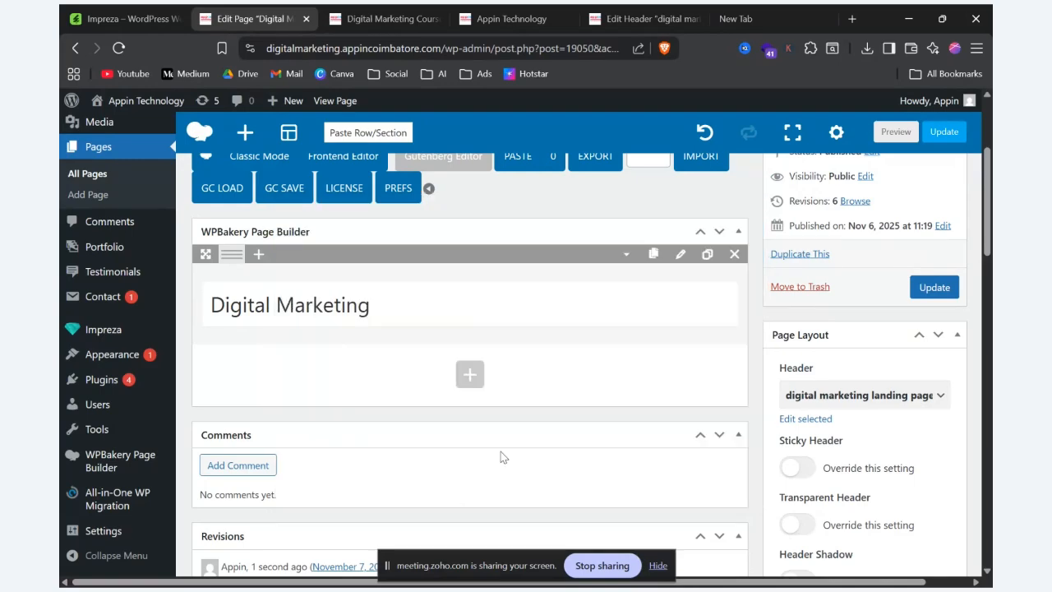
click(896, 132)
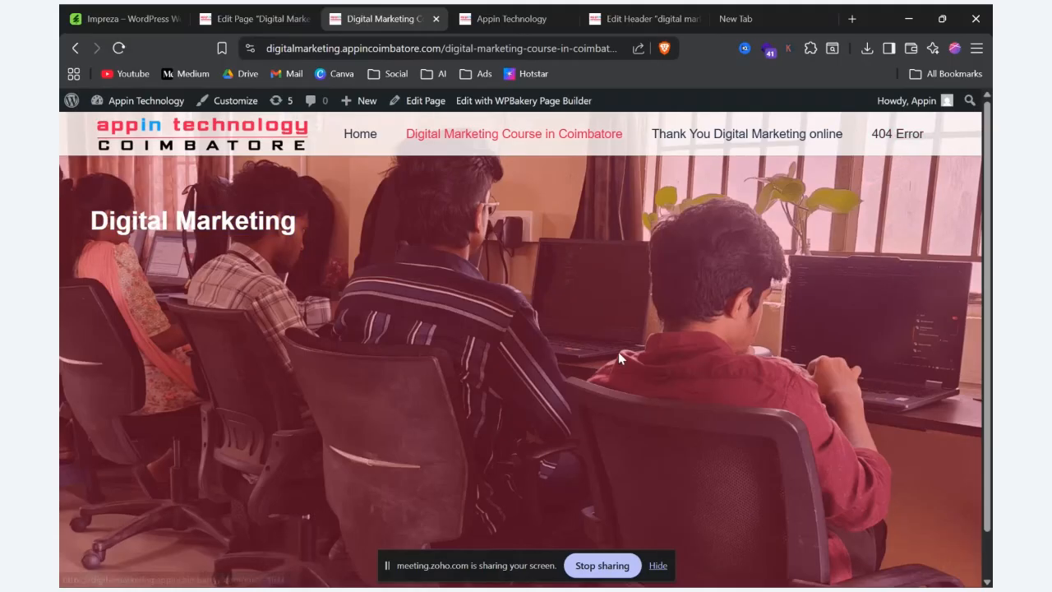
Step: Set the hero row's Row Content Position to Middle, save the changes, and check the heading's placement in the page preview
click(255, 18)
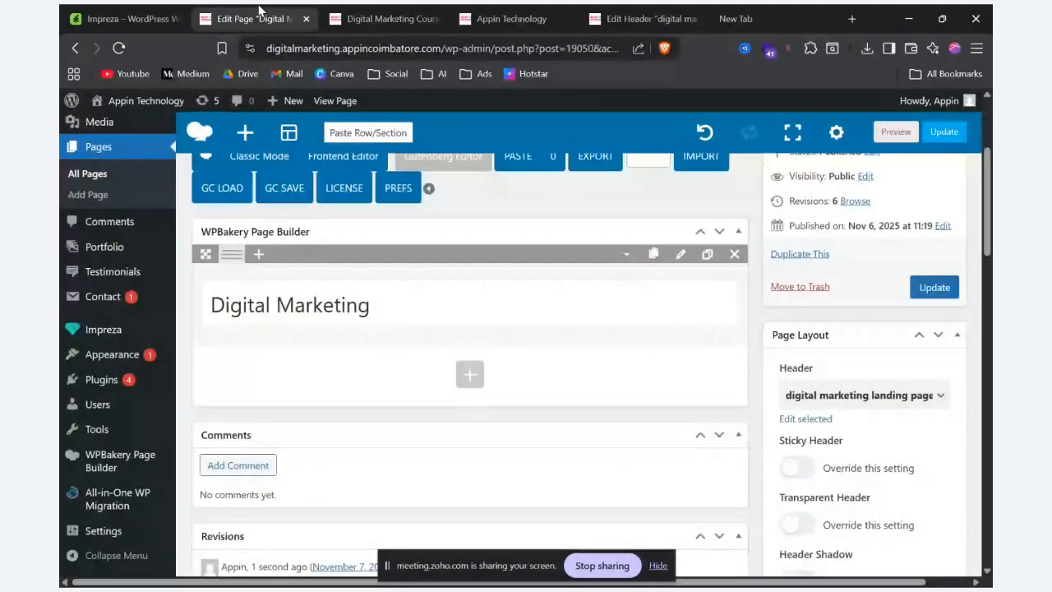
click(680, 254)
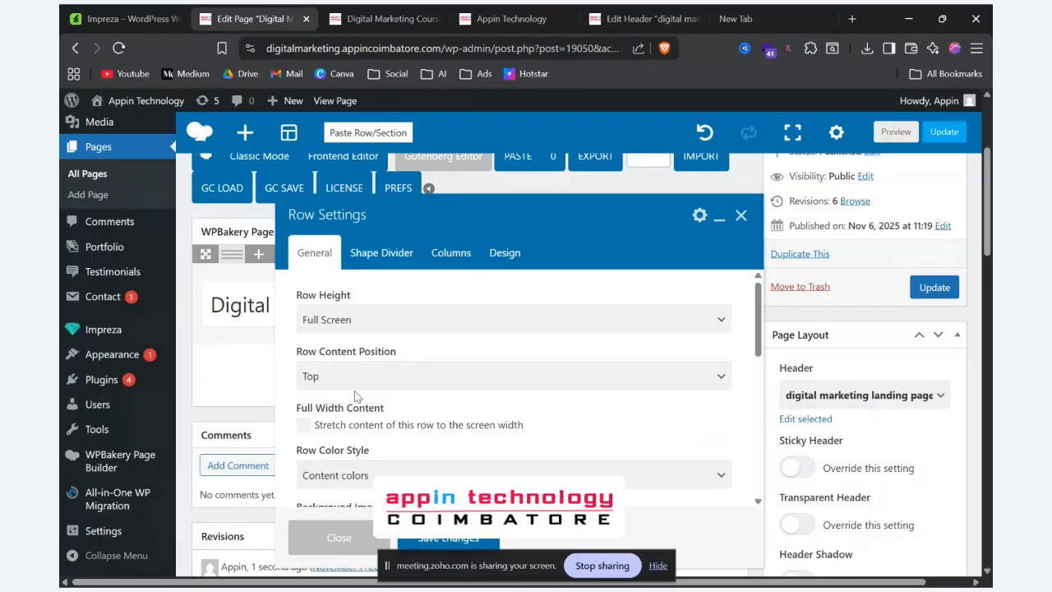
click(360, 379)
click(355, 420)
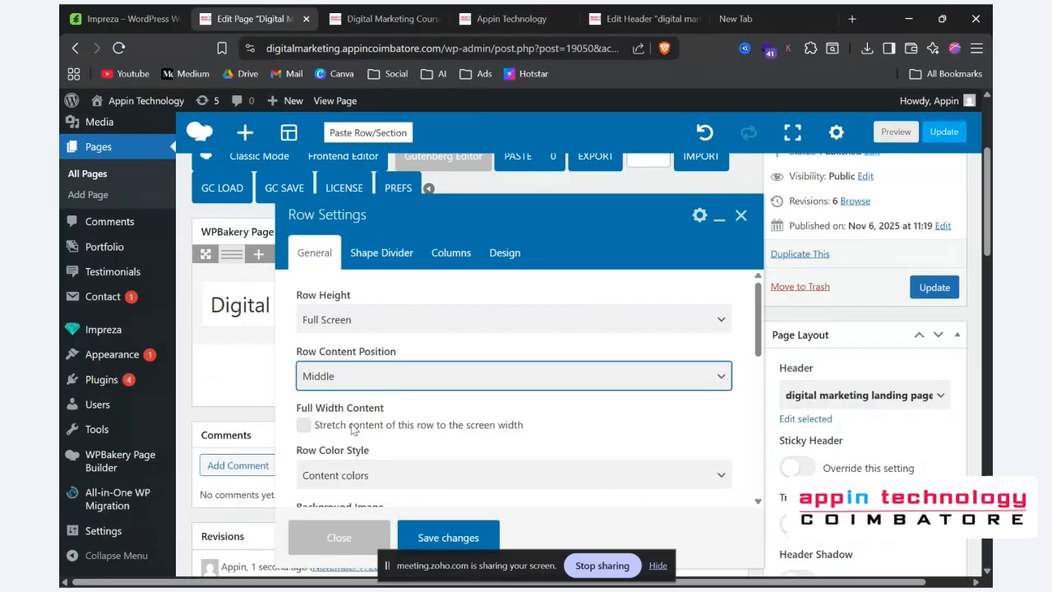
drag(293, 349, 431, 367)
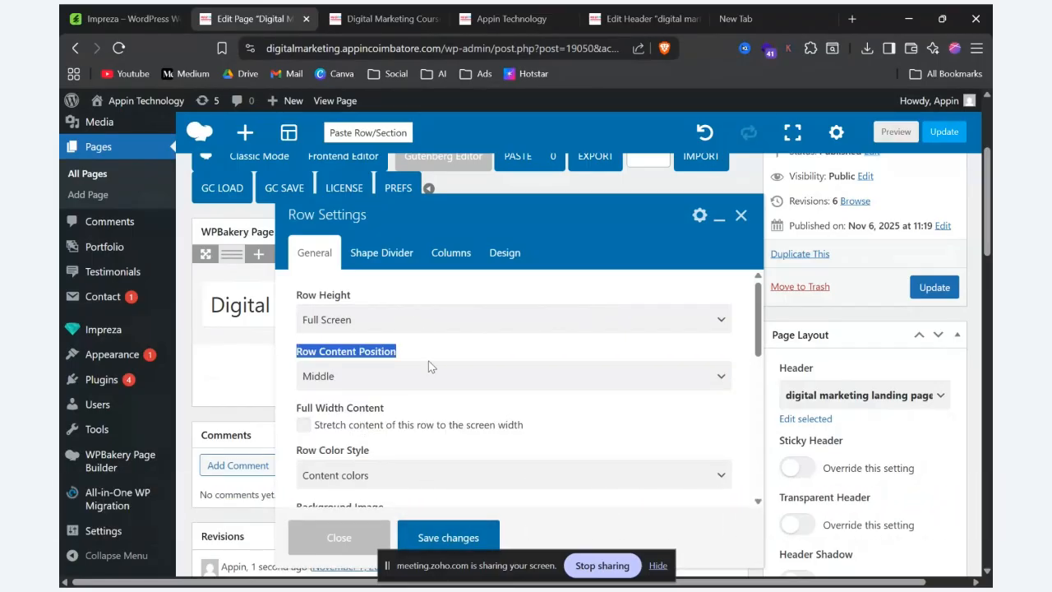
click(444, 536)
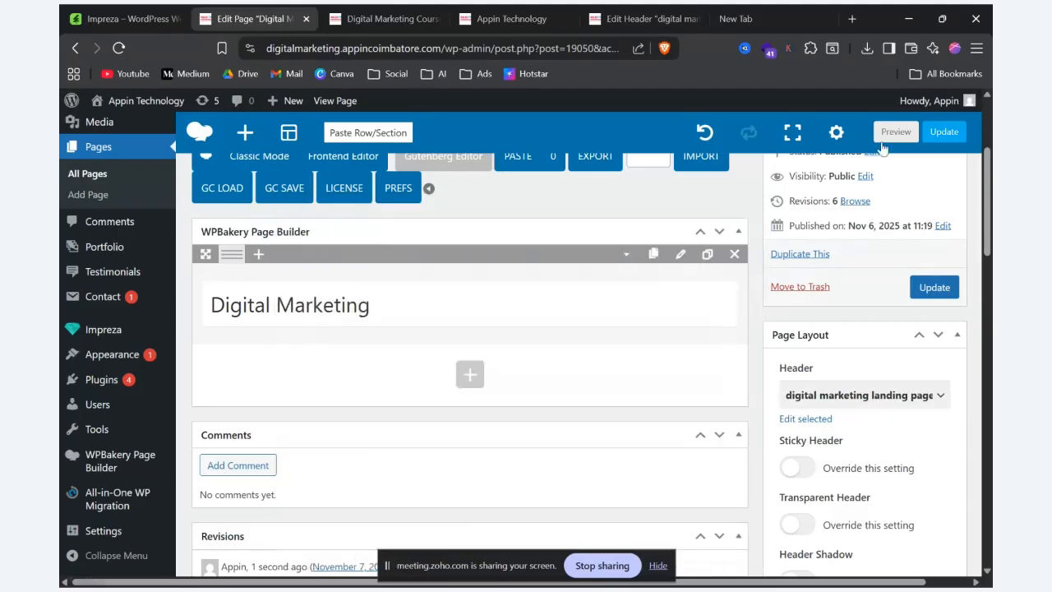
click(894, 133)
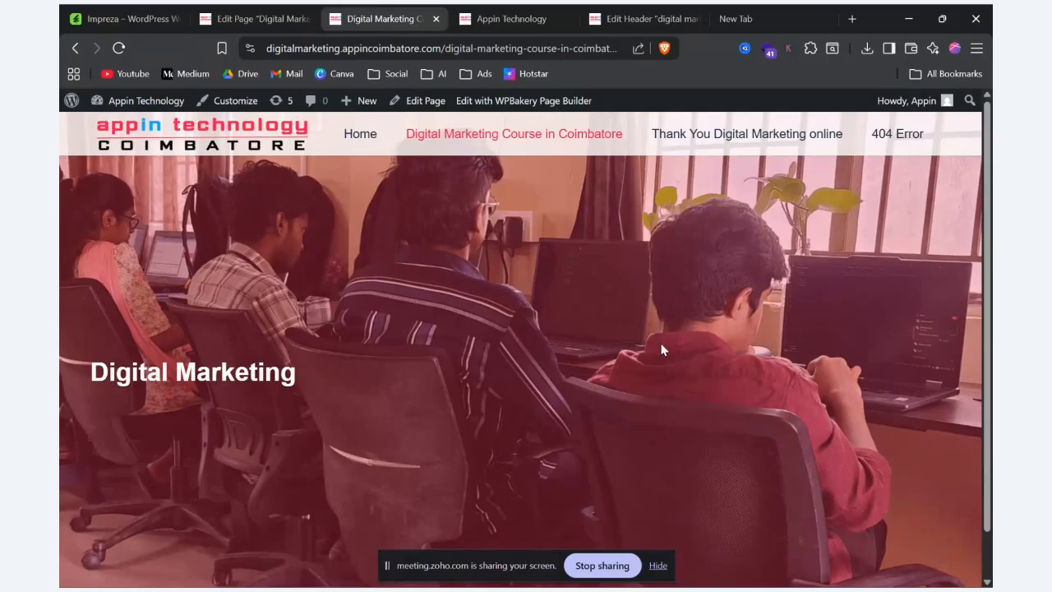
drag(91, 361, 378, 371)
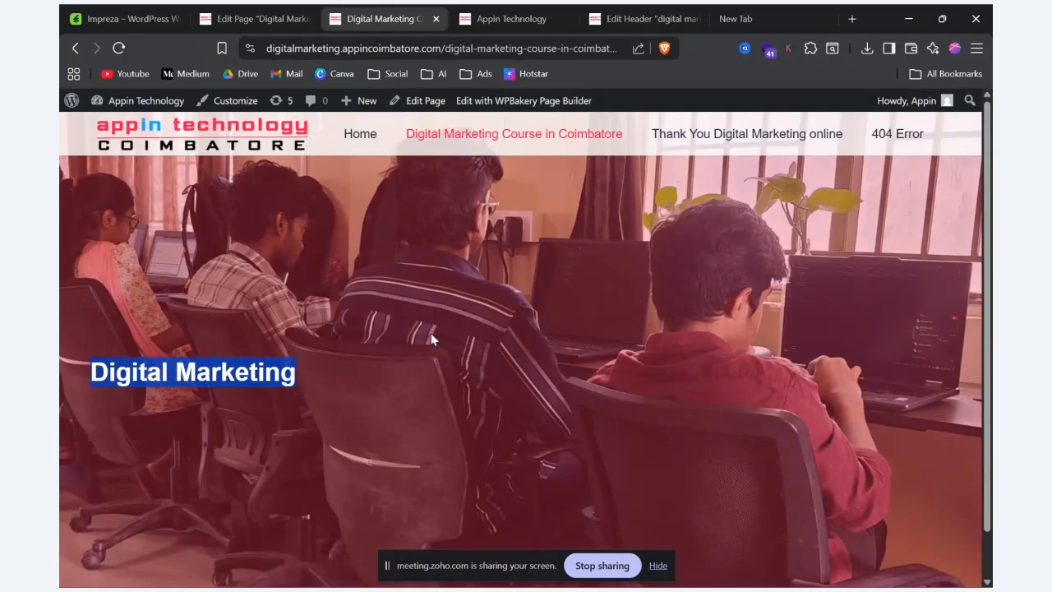
scroll(414, 345, down, 1)
scroll(499, 479, up, 1)
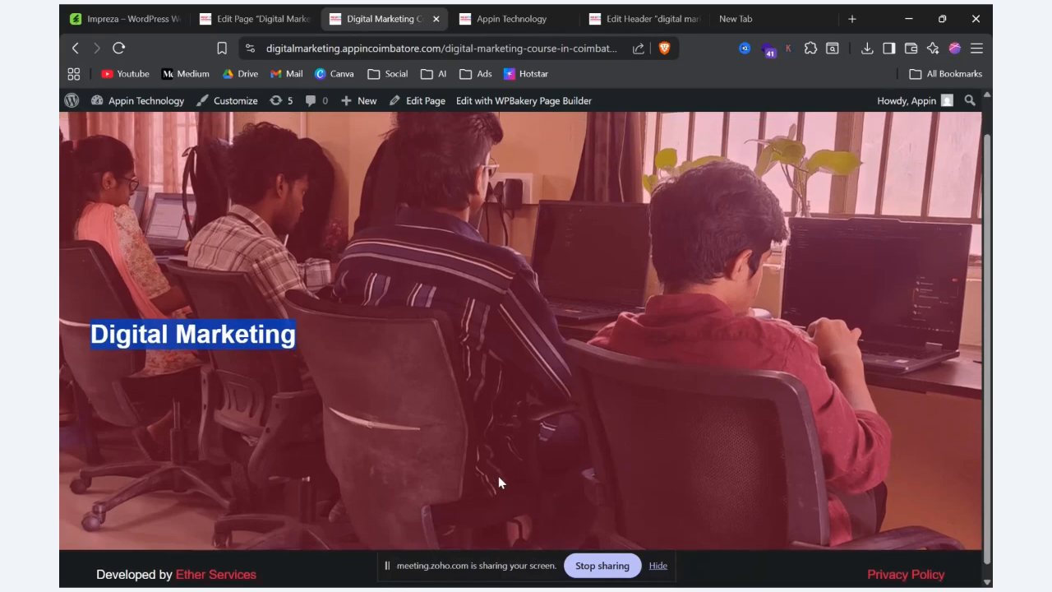
key(alt+Tab)
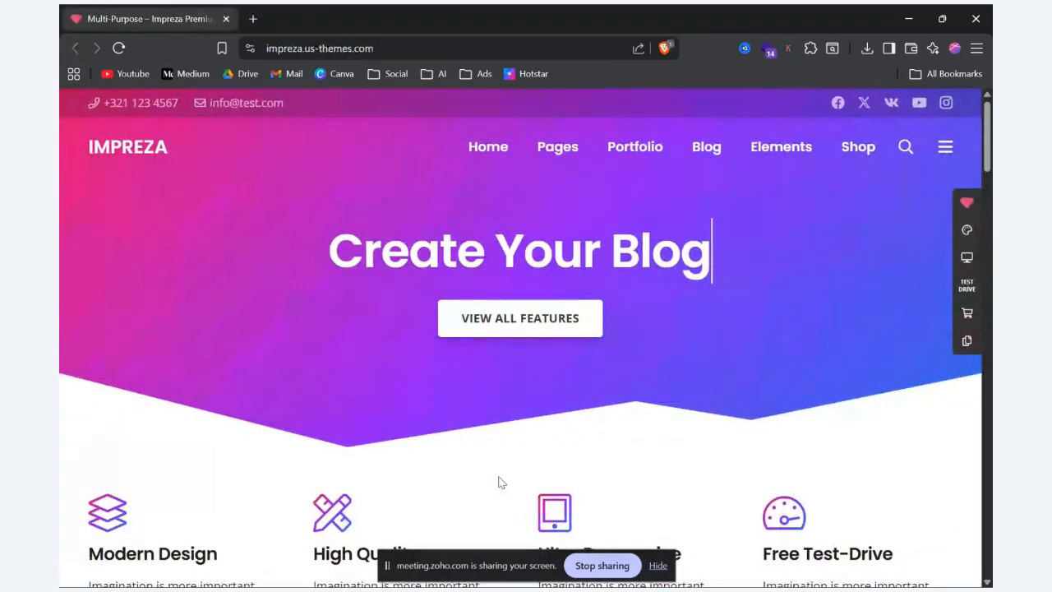
key(alt+Tab)
Step: Add an inner row below the "Digital Marketing" heading and a separate new row beneath the hero row
click(239, 17)
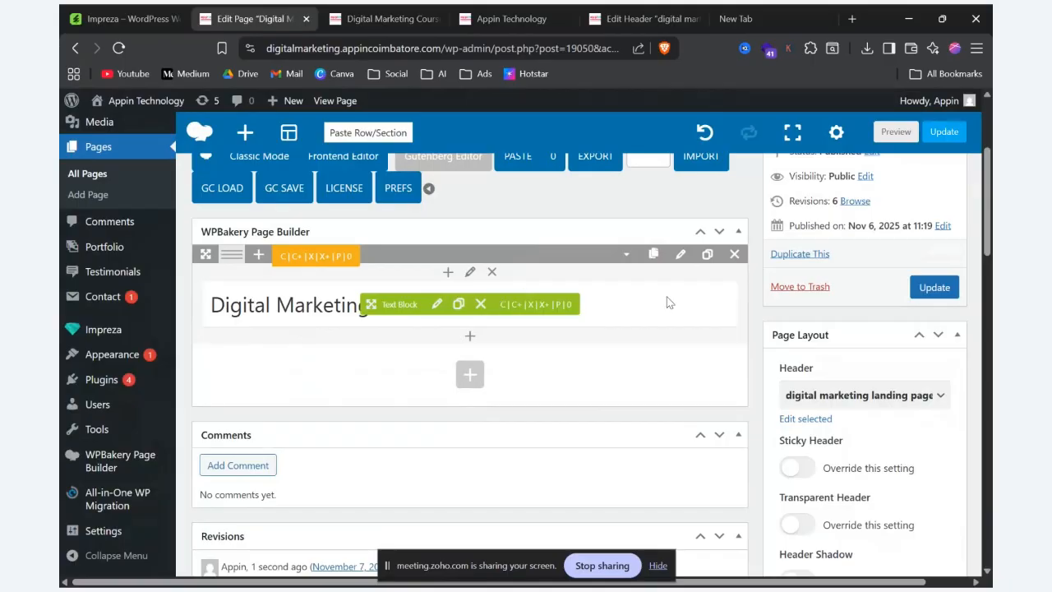
click(470, 337)
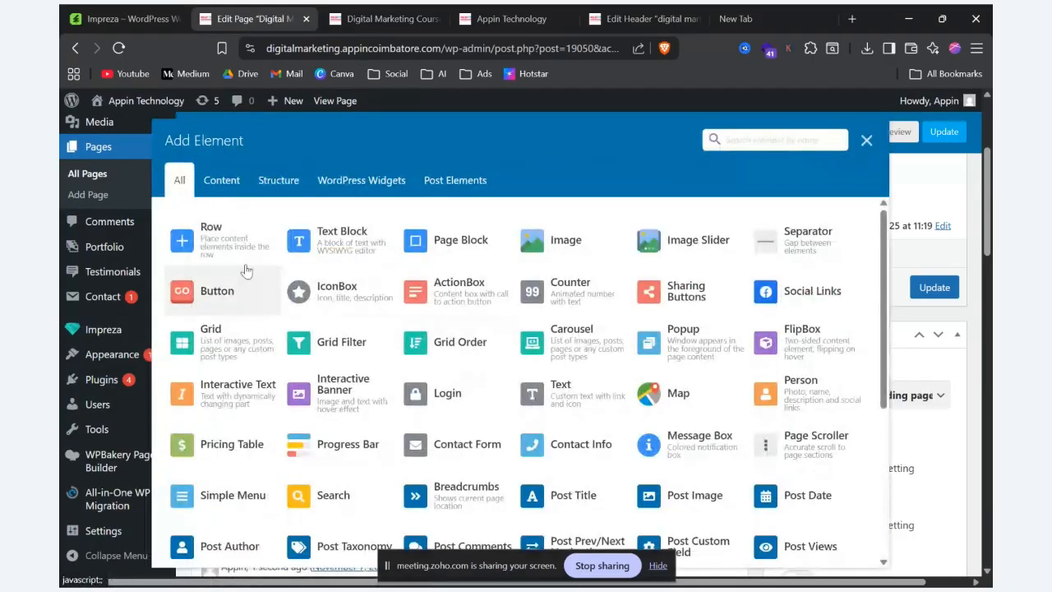
click(218, 244)
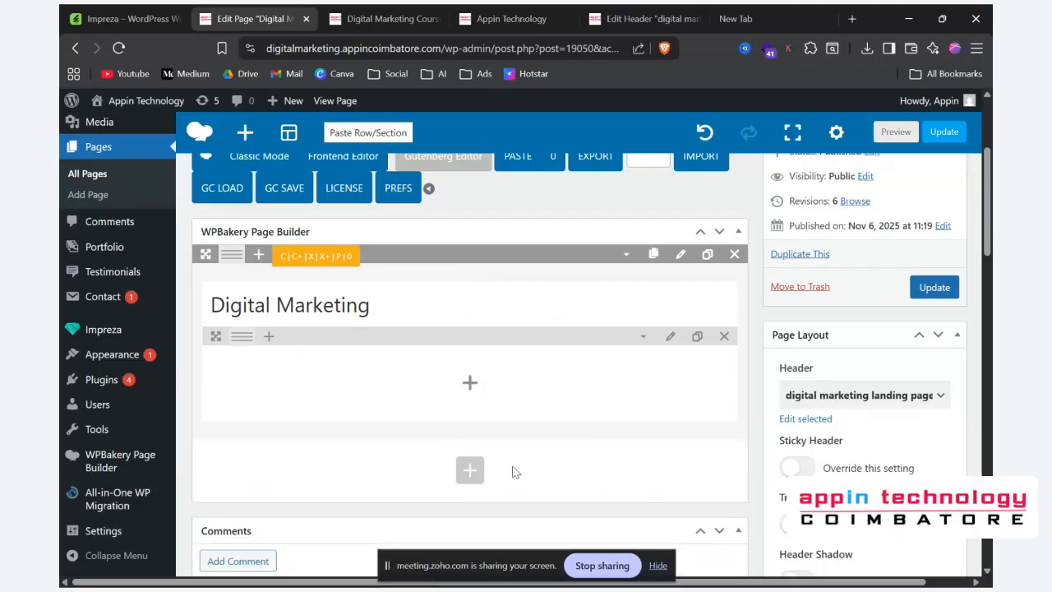
click(470, 474)
click(219, 238)
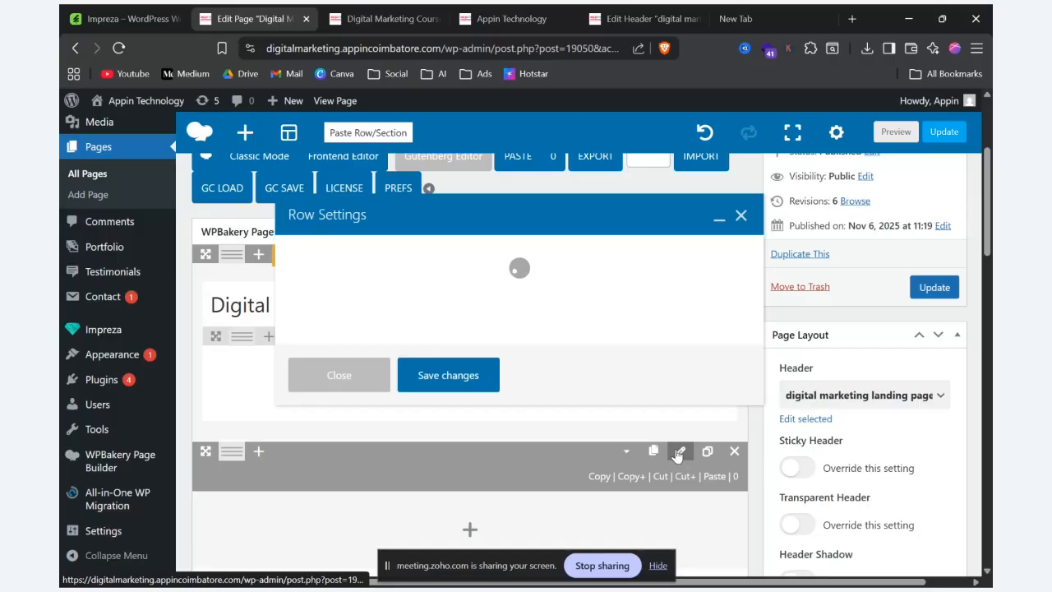
Step: Apply a Background Overlay color to the new row beneath the hero row and save the changes
scroll(374, 393, down, 5)
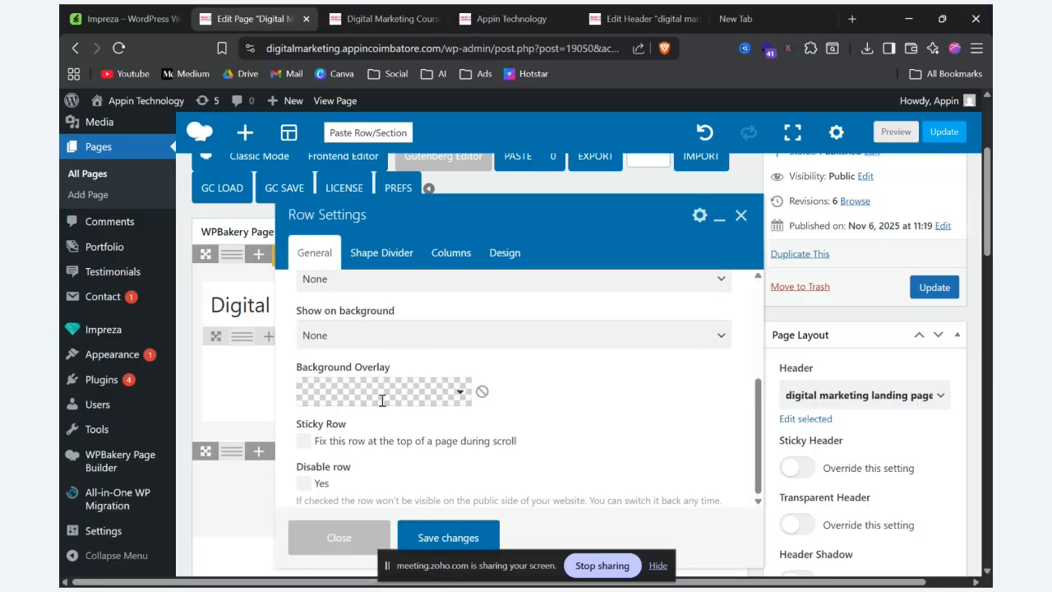
click(382, 400)
click(395, 351)
click(431, 537)
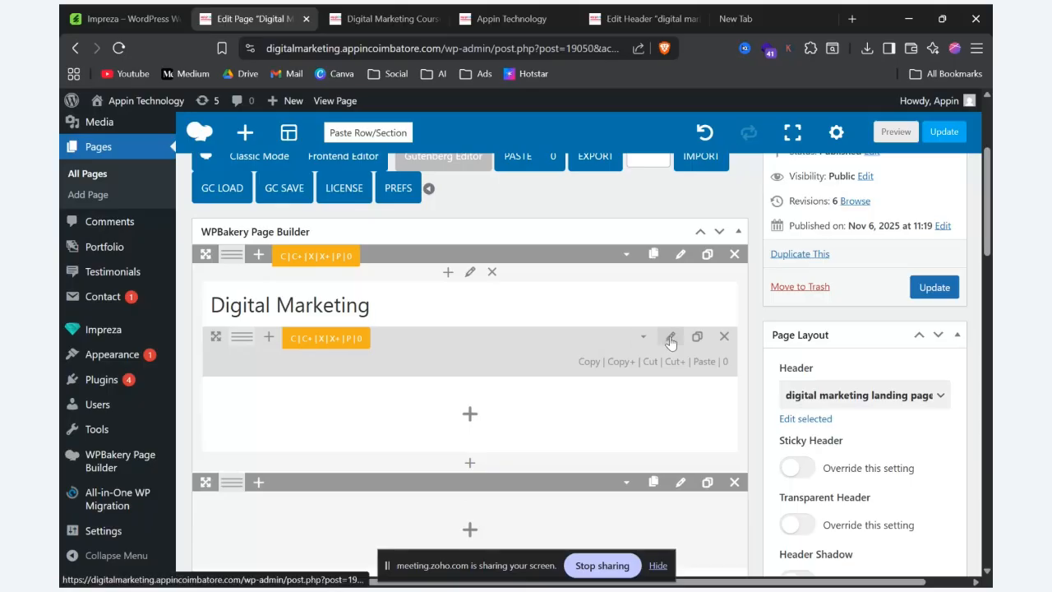
Step: Set the inner row's background color to #cccccc, save the changes, and check both added rows in the page preview
click(671, 339)
click(355, 263)
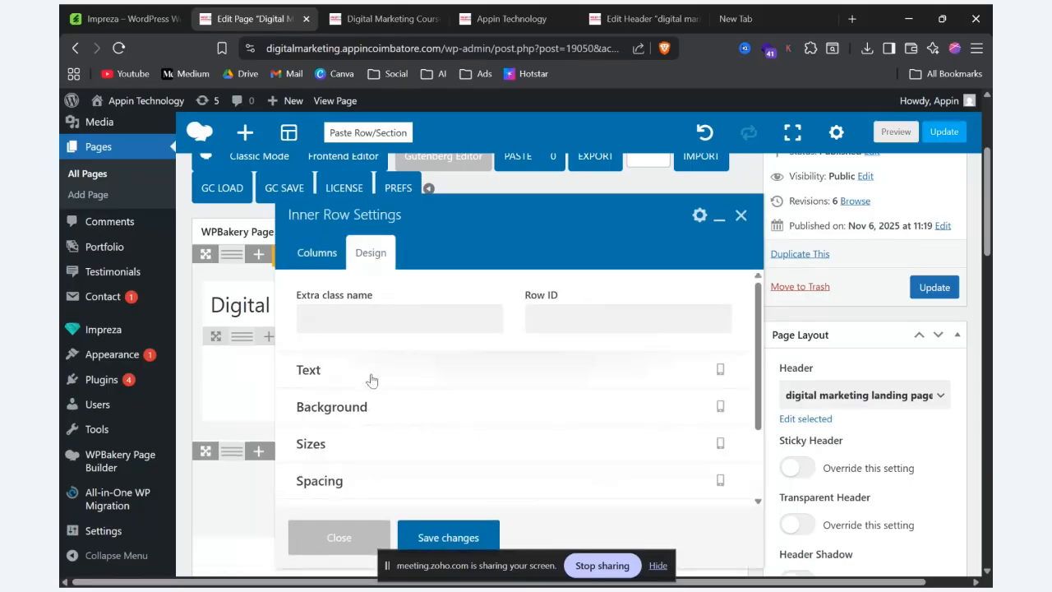
click(369, 406)
click(401, 470)
click(396, 342)
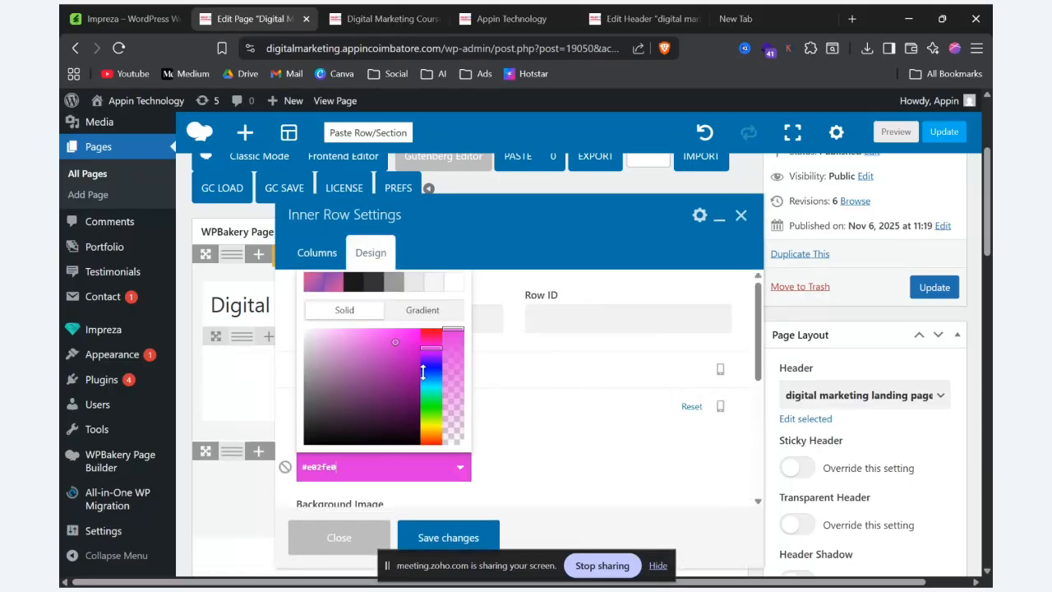
click(285, 466)
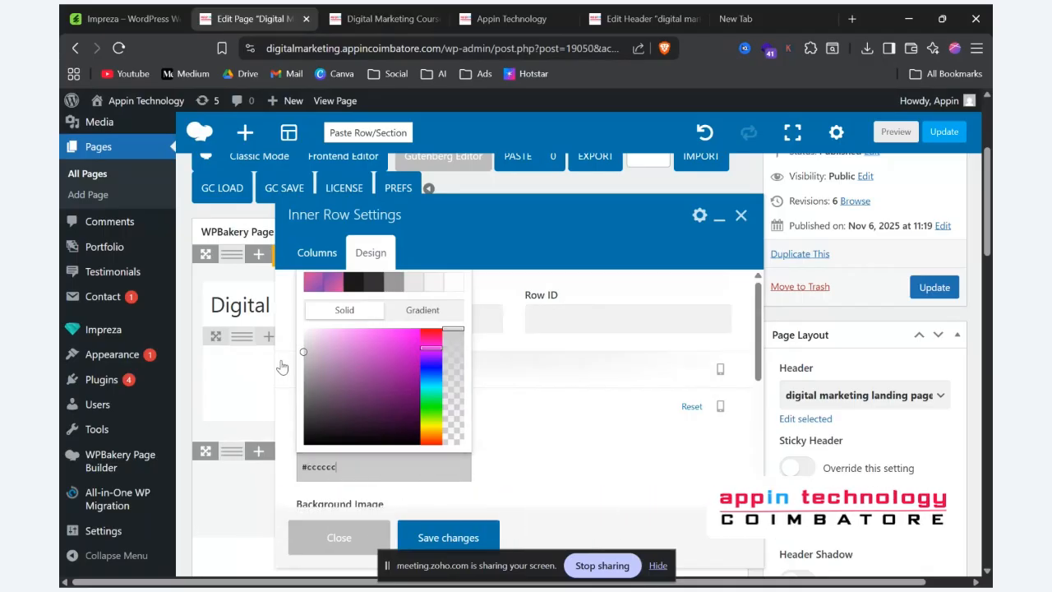
click(412, 528)
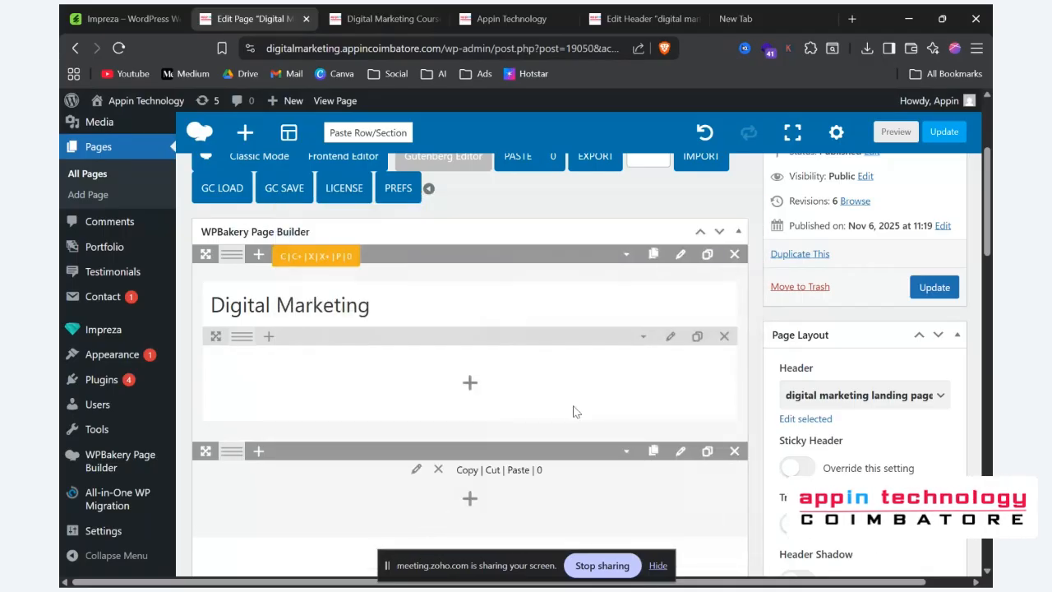
click(894, 133)
scroll(836, 231, down, 3)
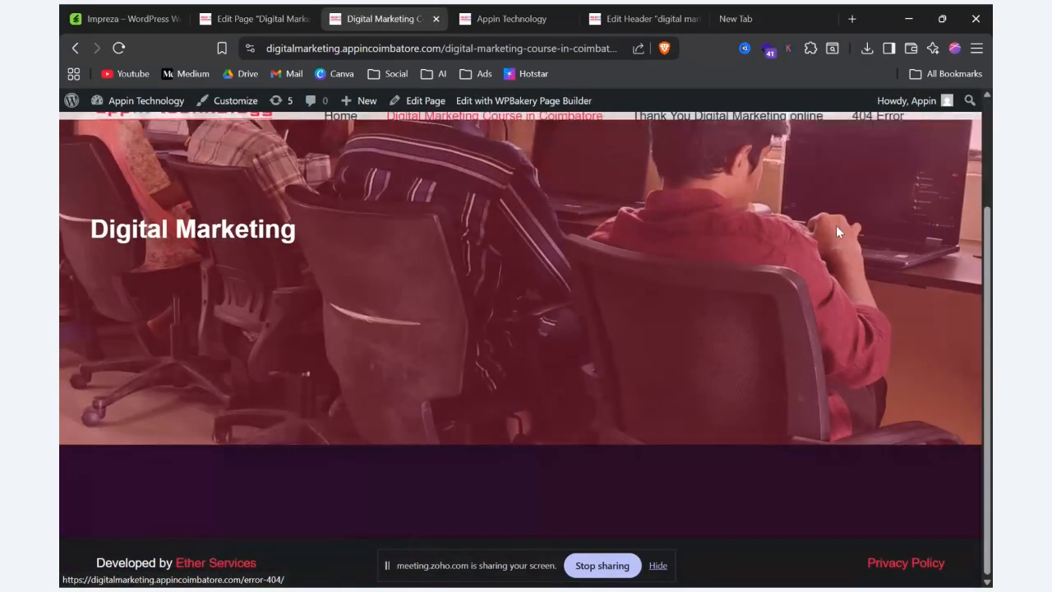
click(249, 16)
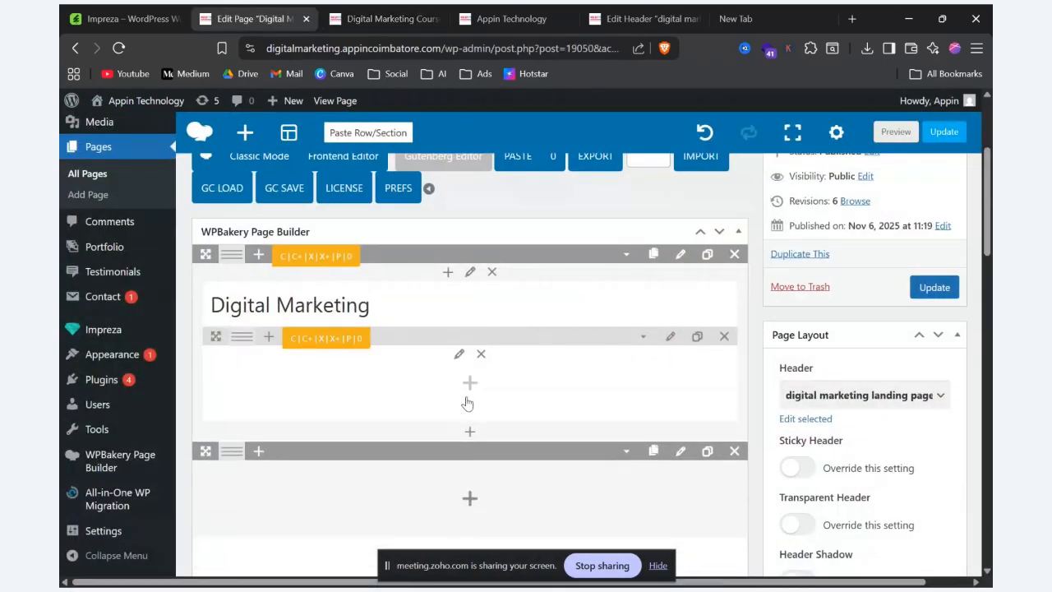
Step: Add a Text Block with its default text to the inner row below the "Digital Marketing" heading, save it, and check it in the page preview
click(469, 382)
click(216, 239)
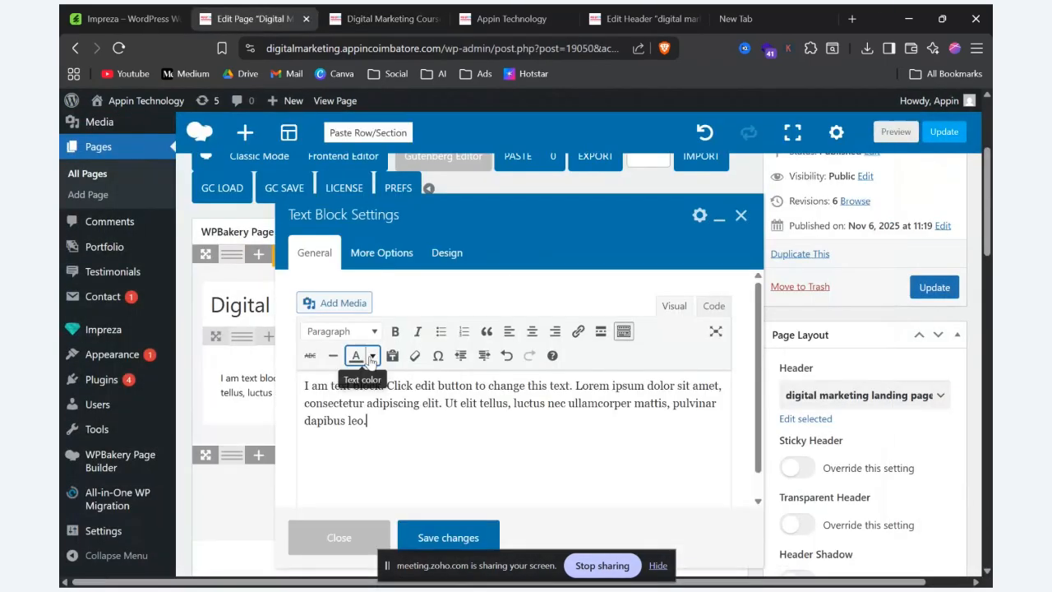
click(448, 537)
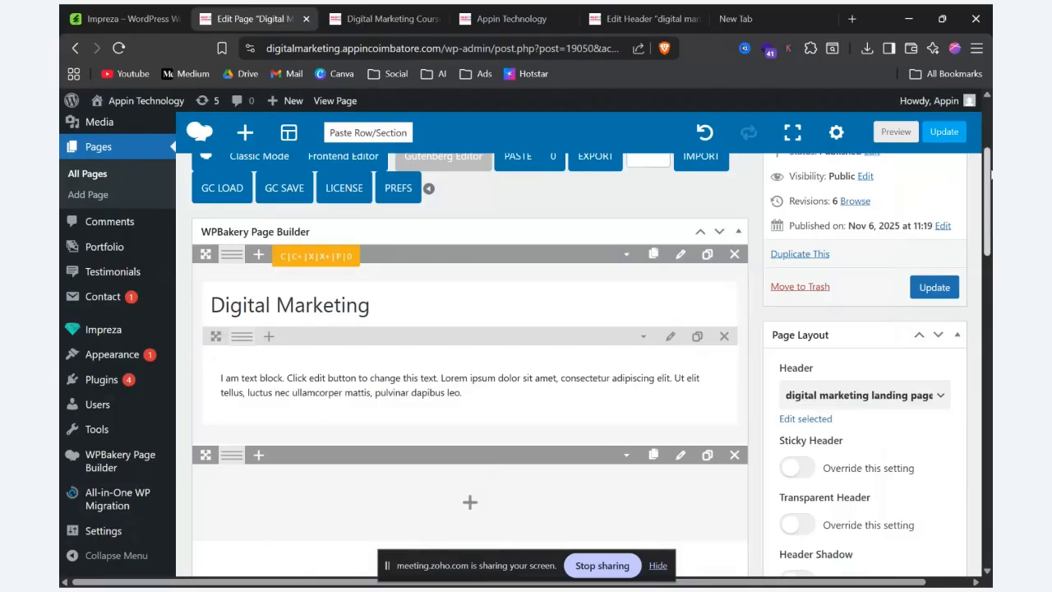
click(896, 134)
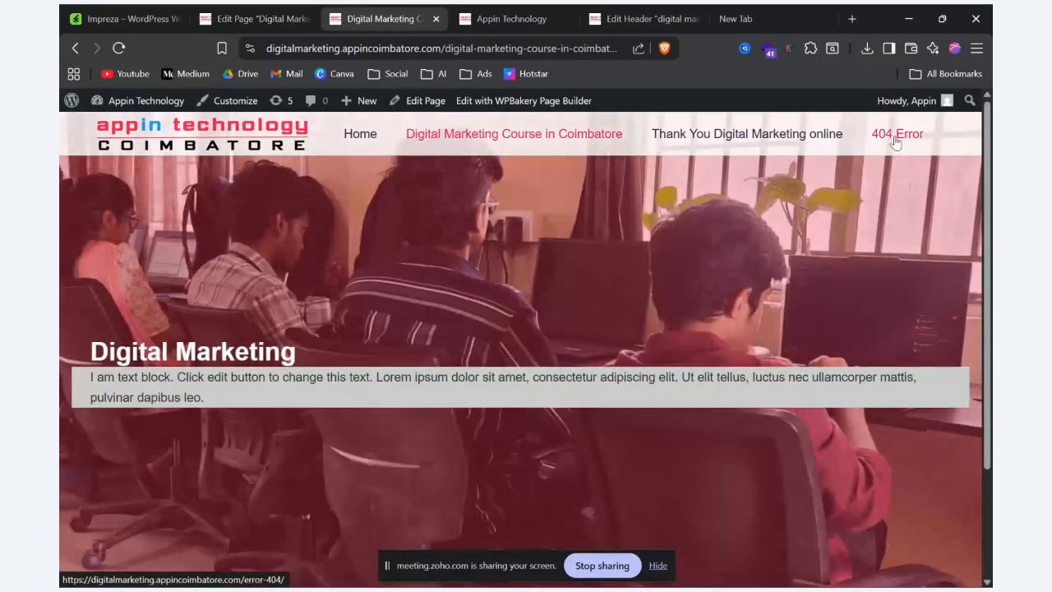
scroll(870, 175, down, 3)
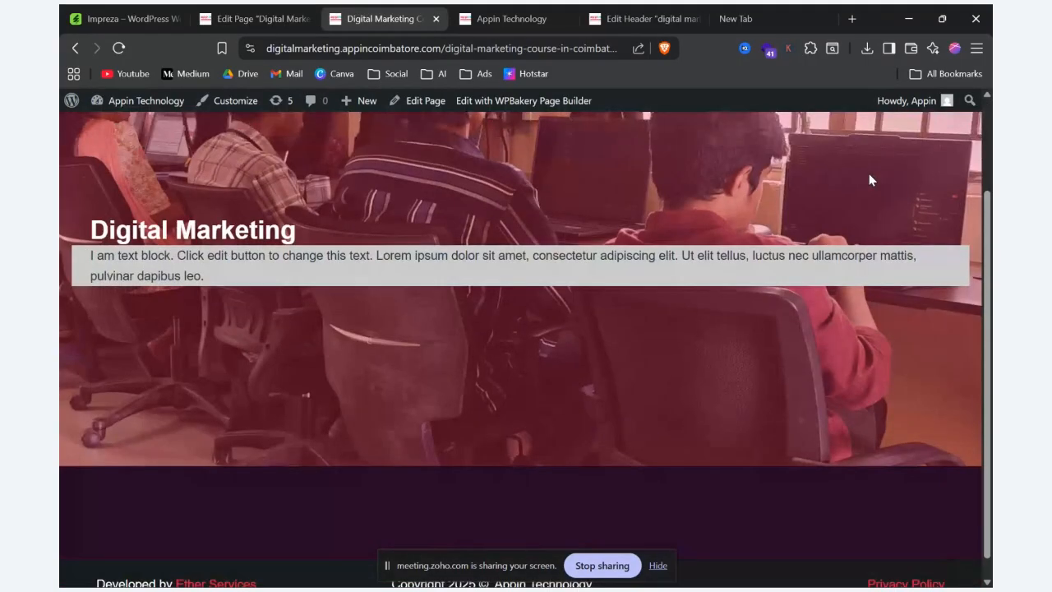
drag(80, 255, 117, 256)
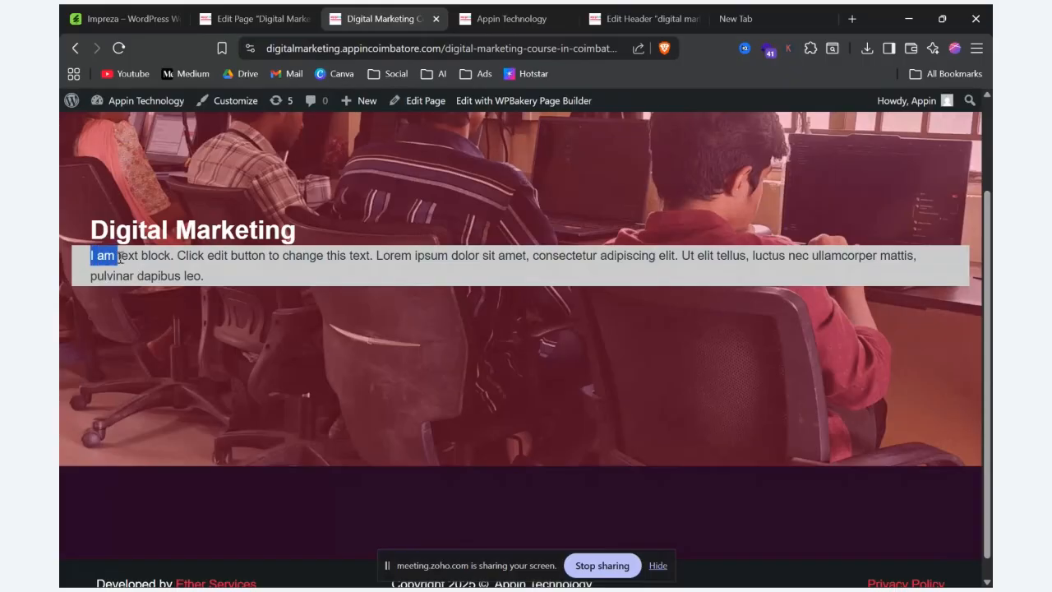
click(299, 16)
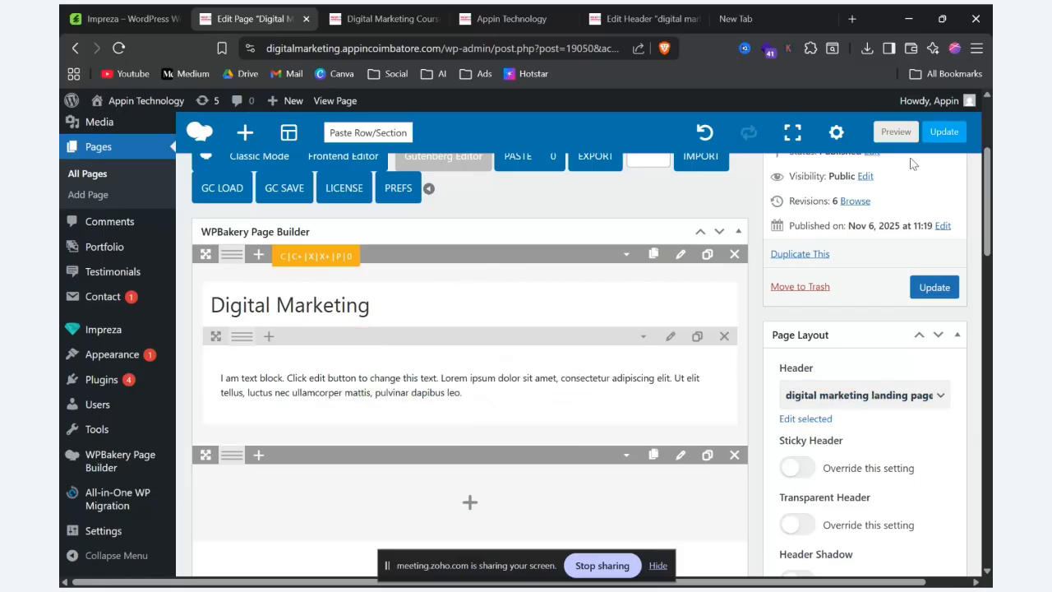
click(374, 12)
drag(640, 256, 135, 230)
drag(144, 292, 180, 278)
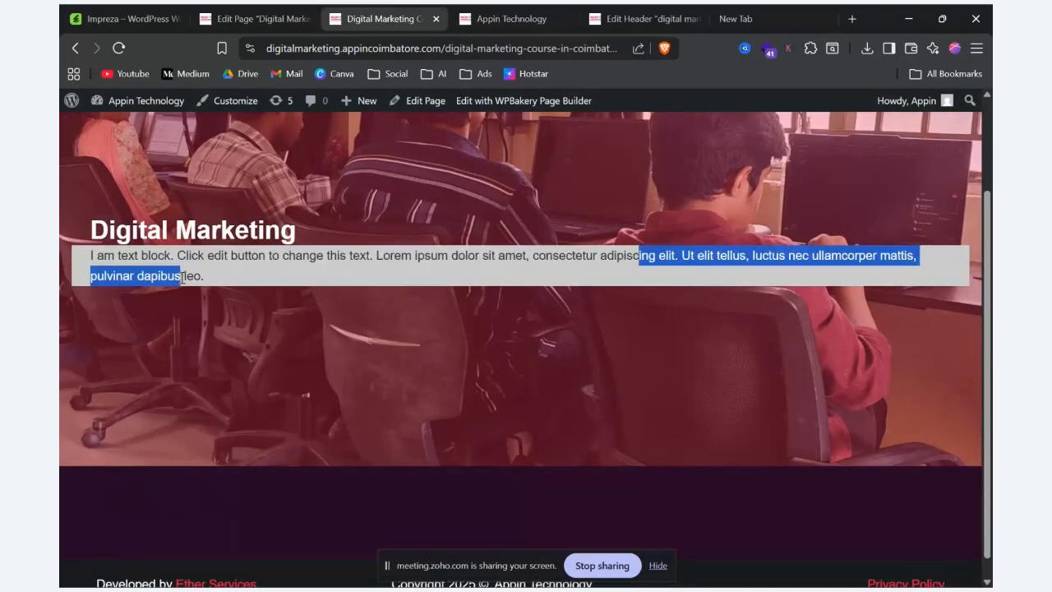
Step: Review the Background Overlay setting of the row beneath the hero row, save it, and inspect that row in the page preview
click(254, 19)
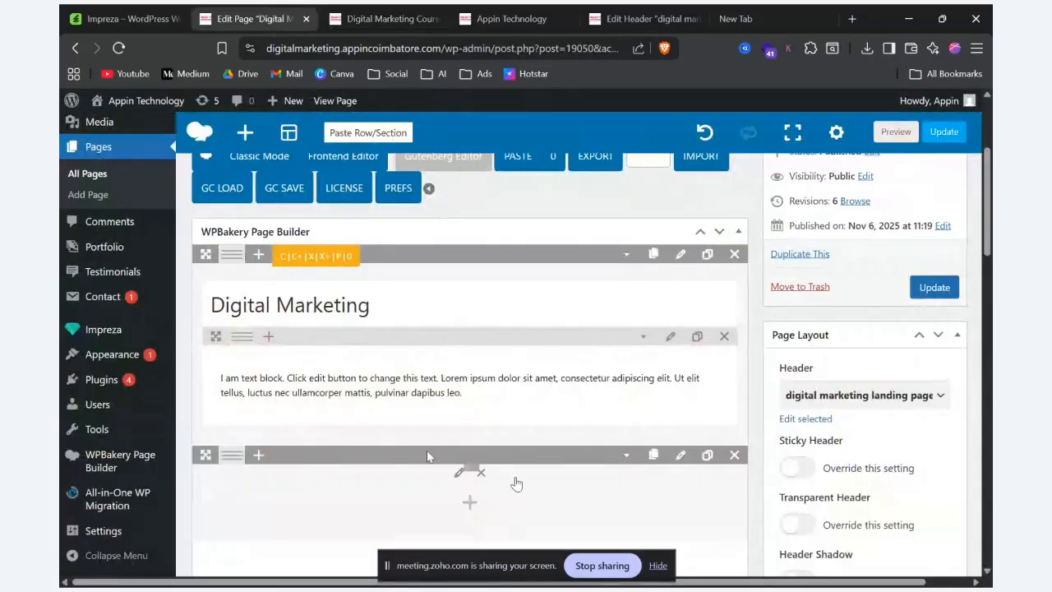
click(680, 455)
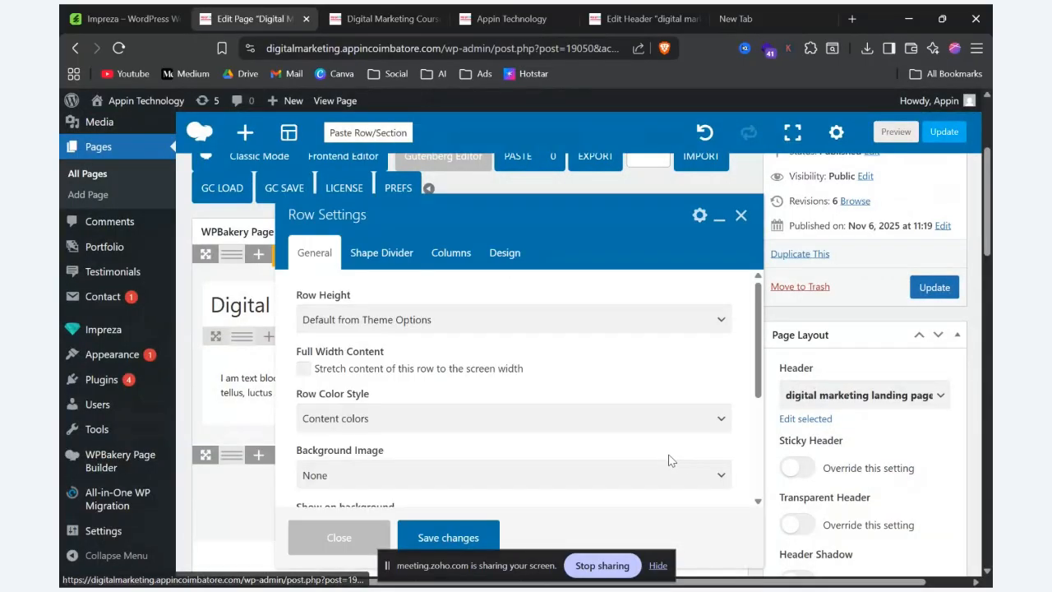
scroll(345, 416, down, 3)
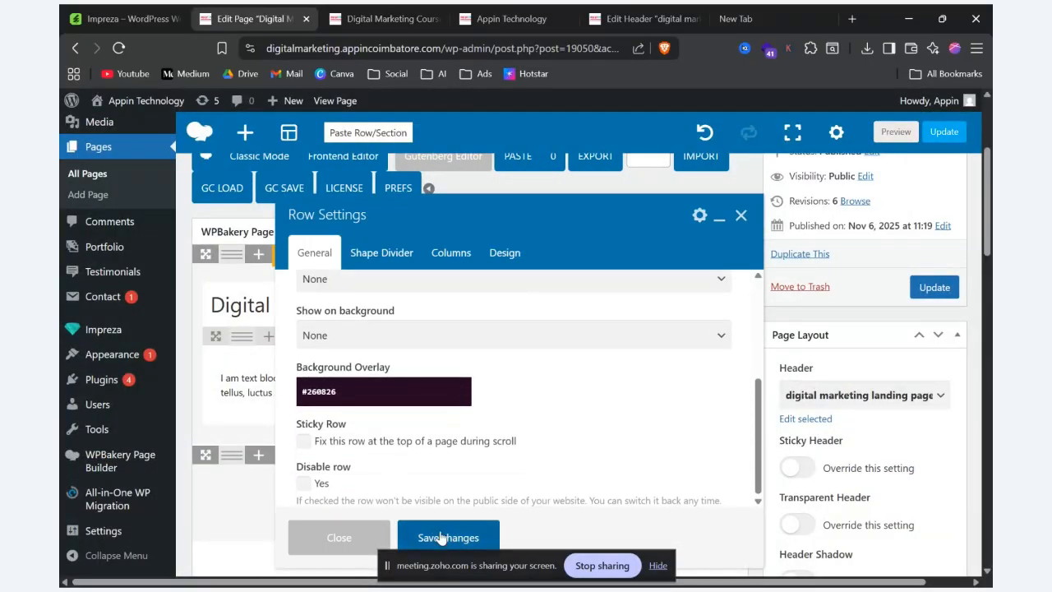
click(442, 537)
click(903, 131)
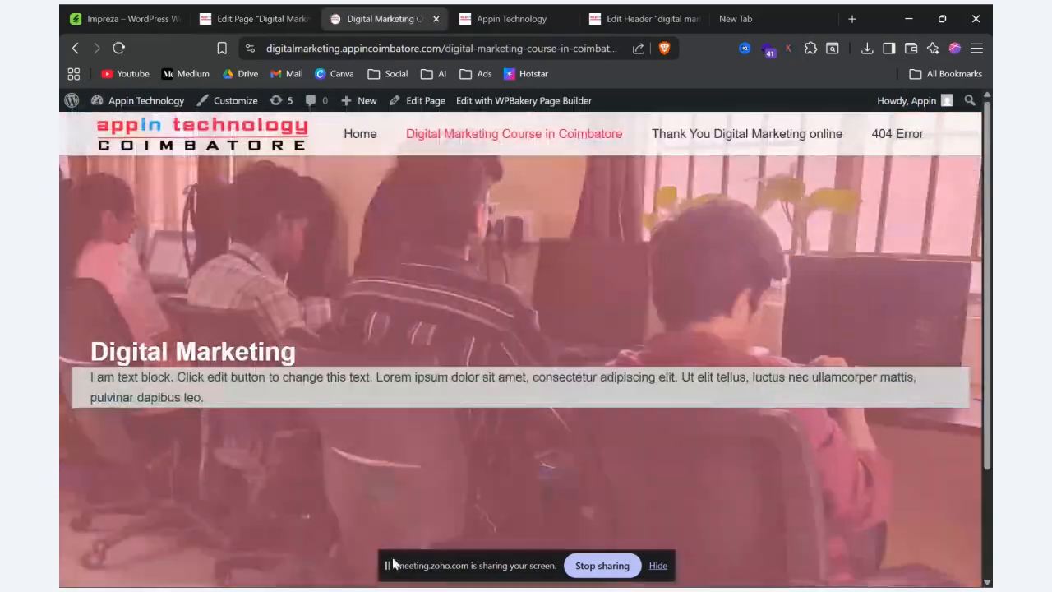
scroll(393, 512, down, 3)
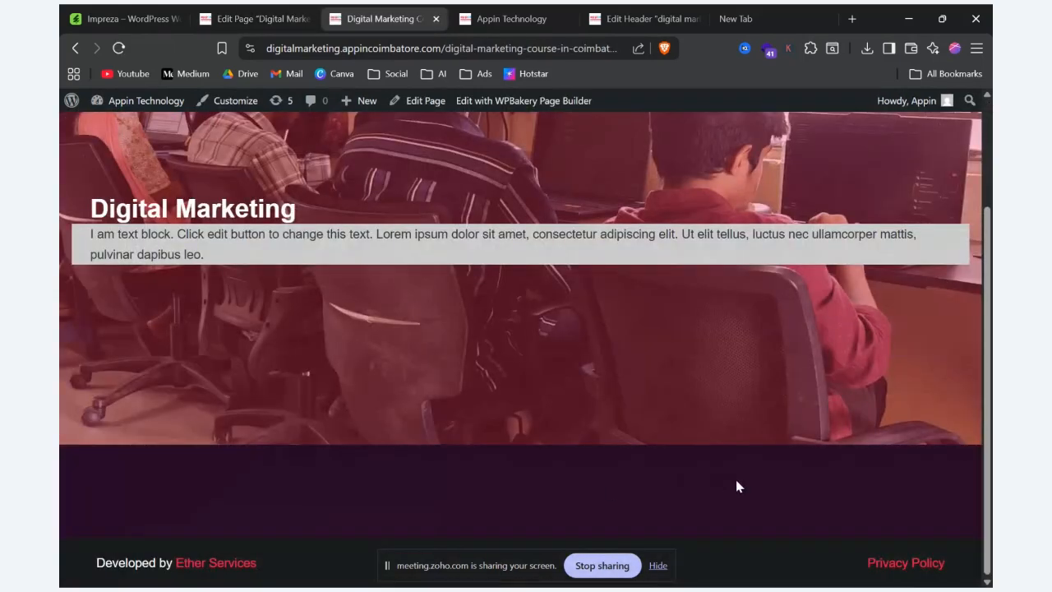
Step: Add an inner row inside the row beneath the hero row and split it into two equal columns
click(251, 18)
scroll(468, 407, down, 3)
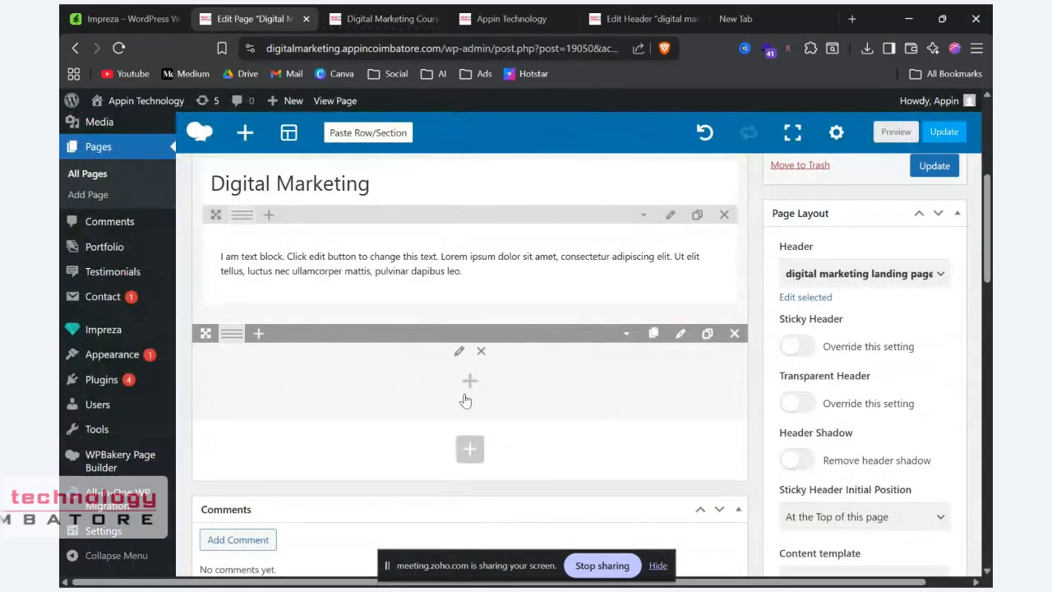
click(465, 398)
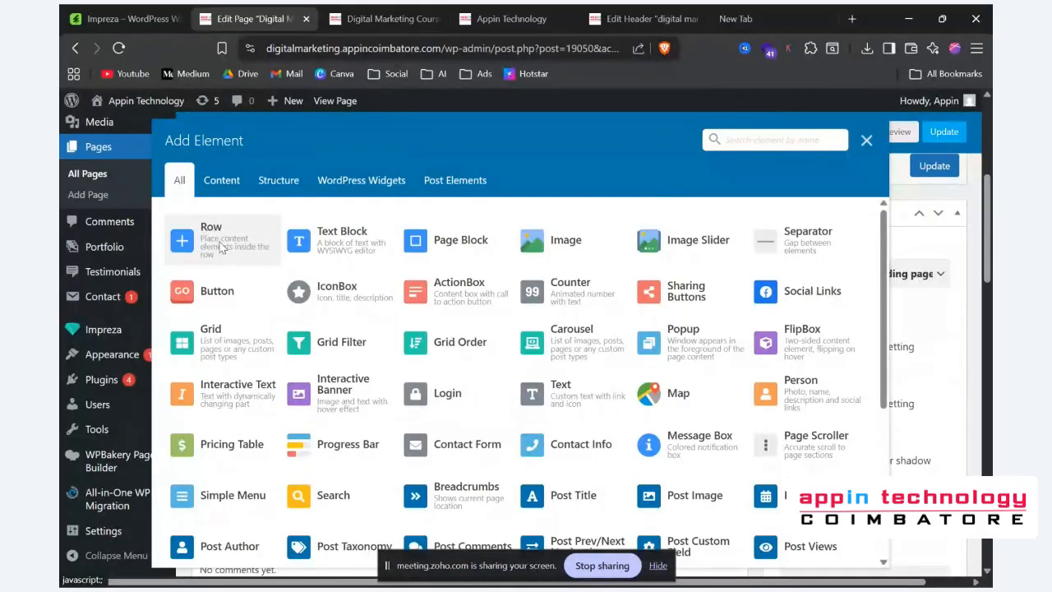
click(220, 243)
click(268, 371)
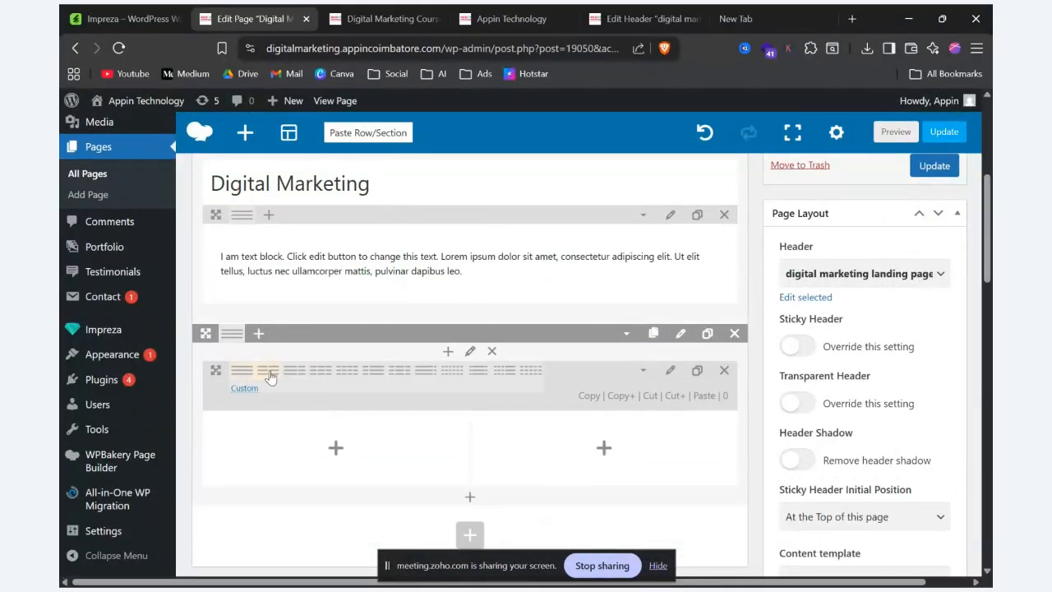
Step: Add an Image element to the inner row's first column using appin-technology-14.png from the media library, and save the changes
click(337, 418)
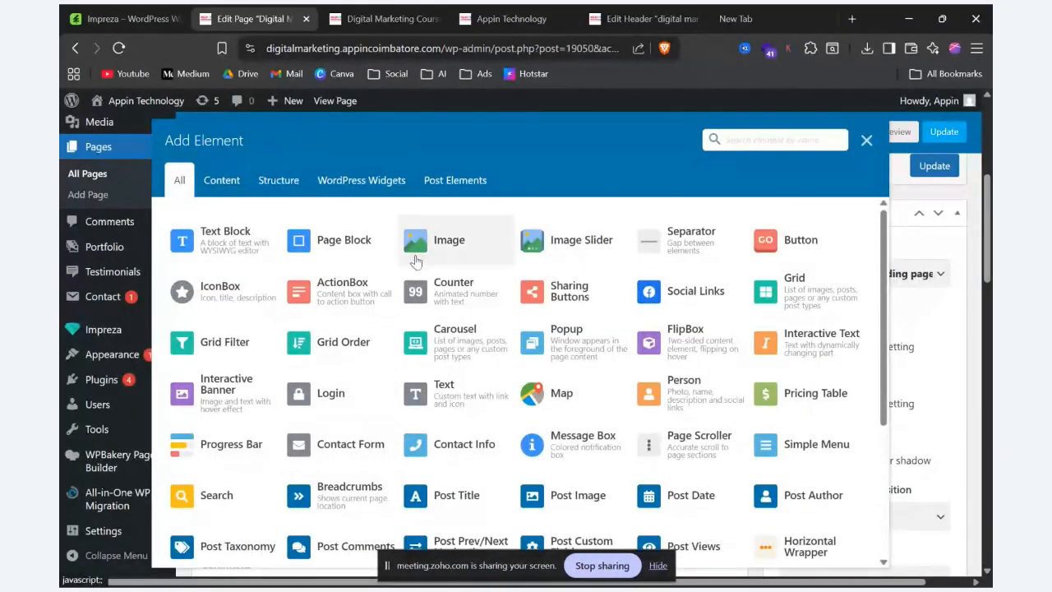
click(450, 240)
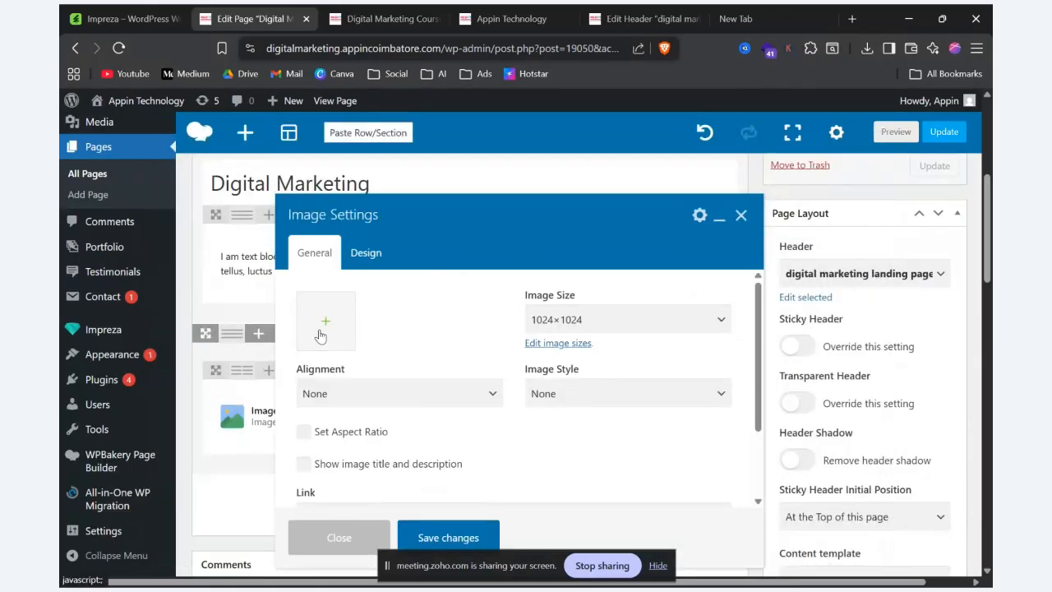
click(320, 329)
scroll(682, 444, down, 10)
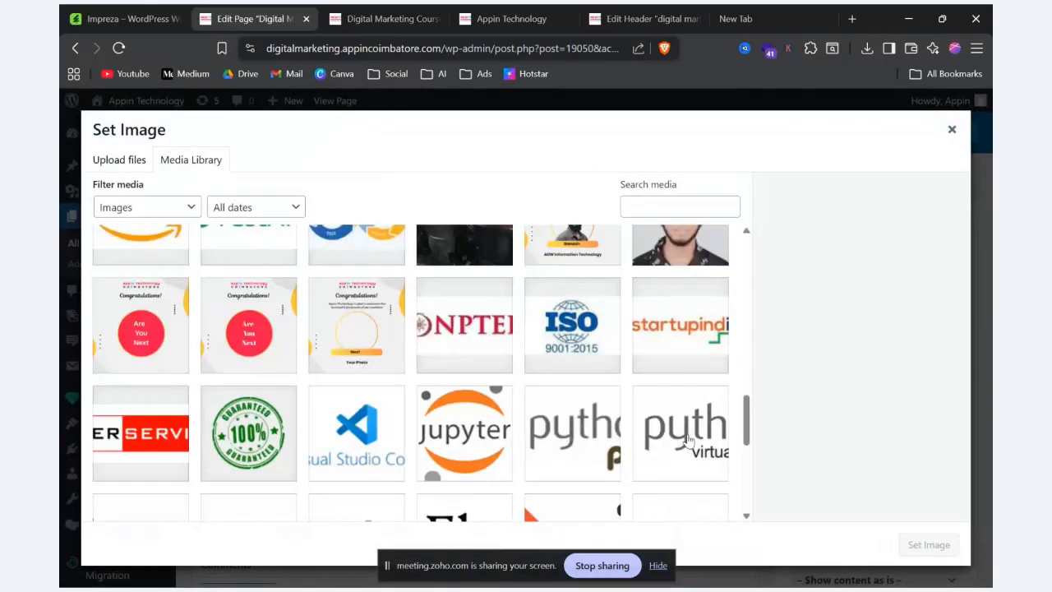
click(221, 477)
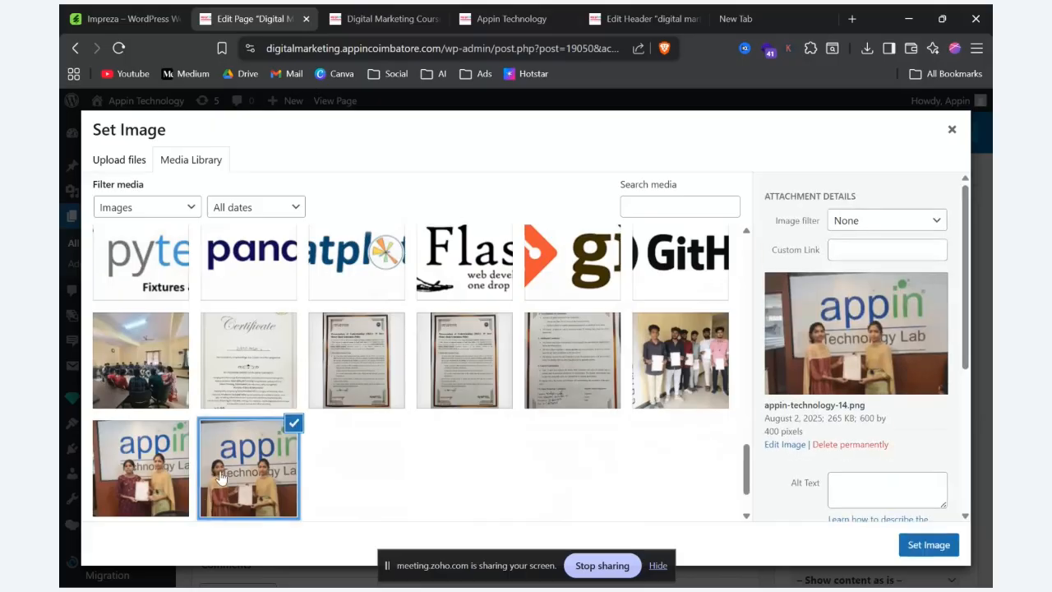
click(929, 544)
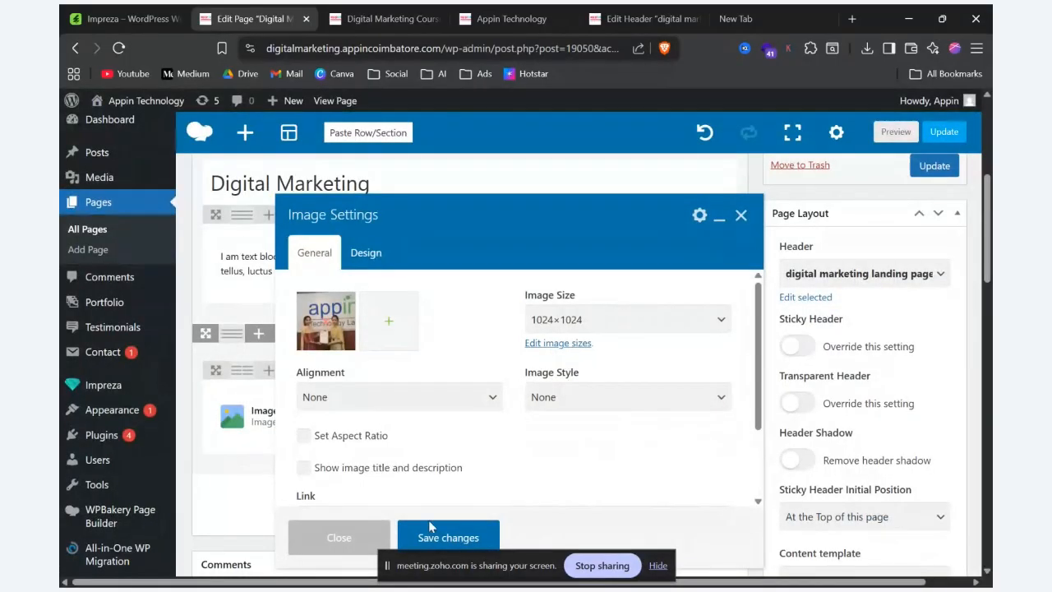
click(450, 530)
Step: Add a Text Block to the second column, cut everything after "I am text block.", format the remaining text as Heading 2, and save
click(603, 416)
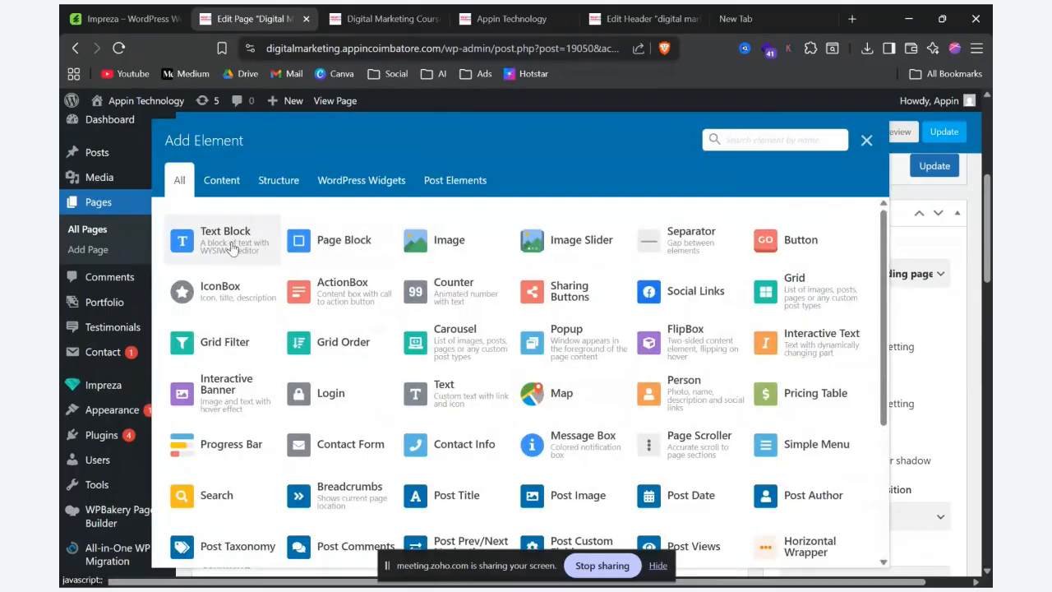
click(225, 243)
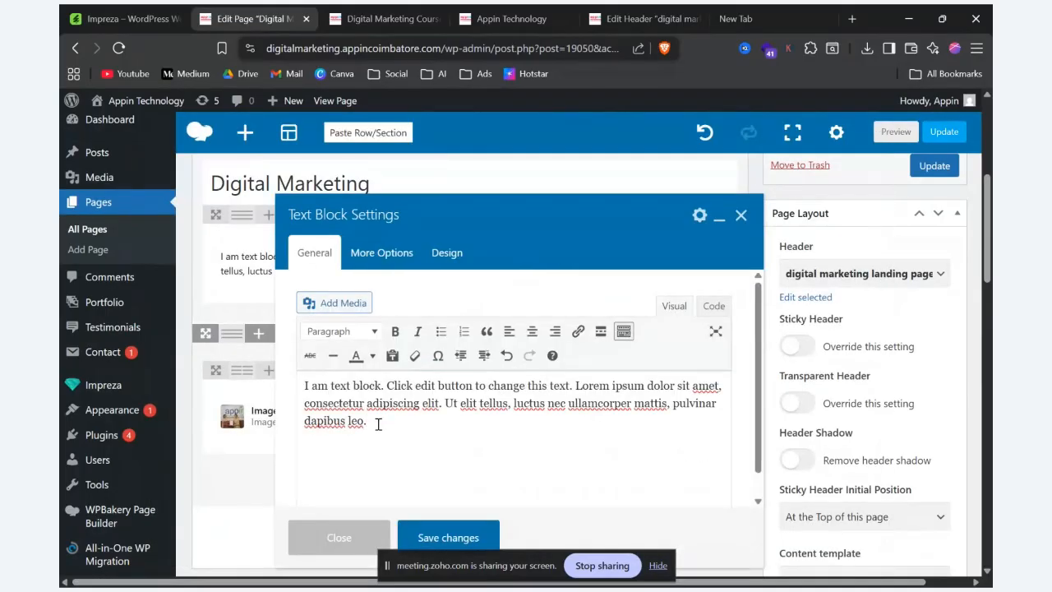
drag(386, 385, 409, 419)
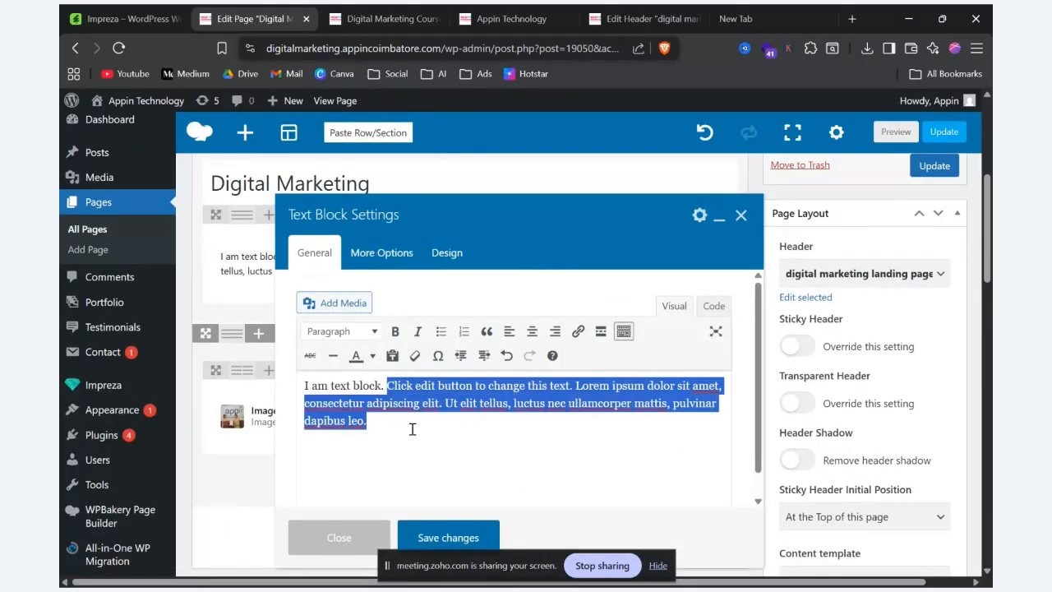
text(xt block. xxz)
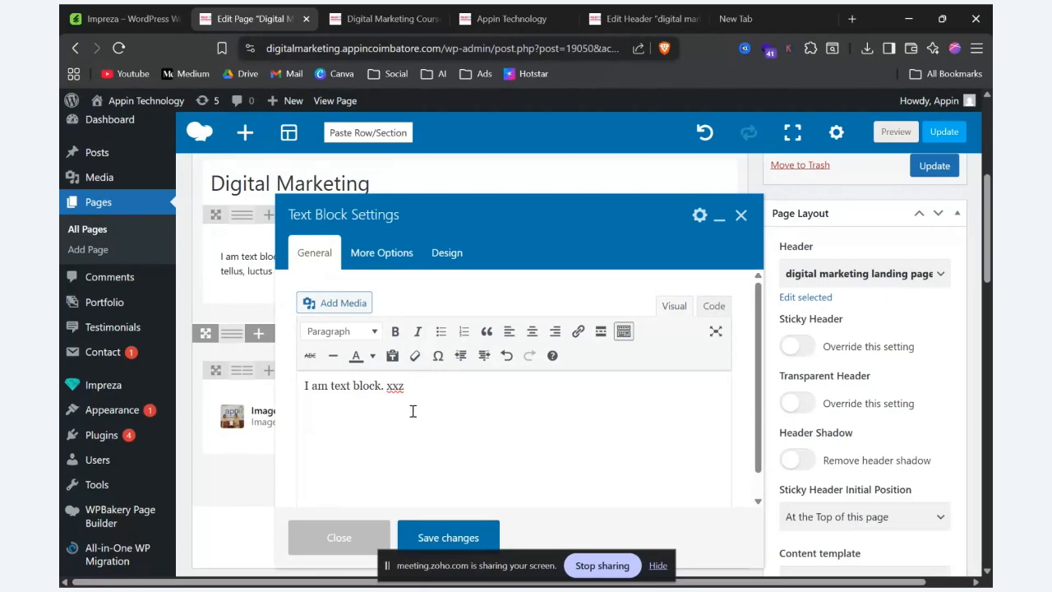
key(ctrl+z)
key(ctrl+c)
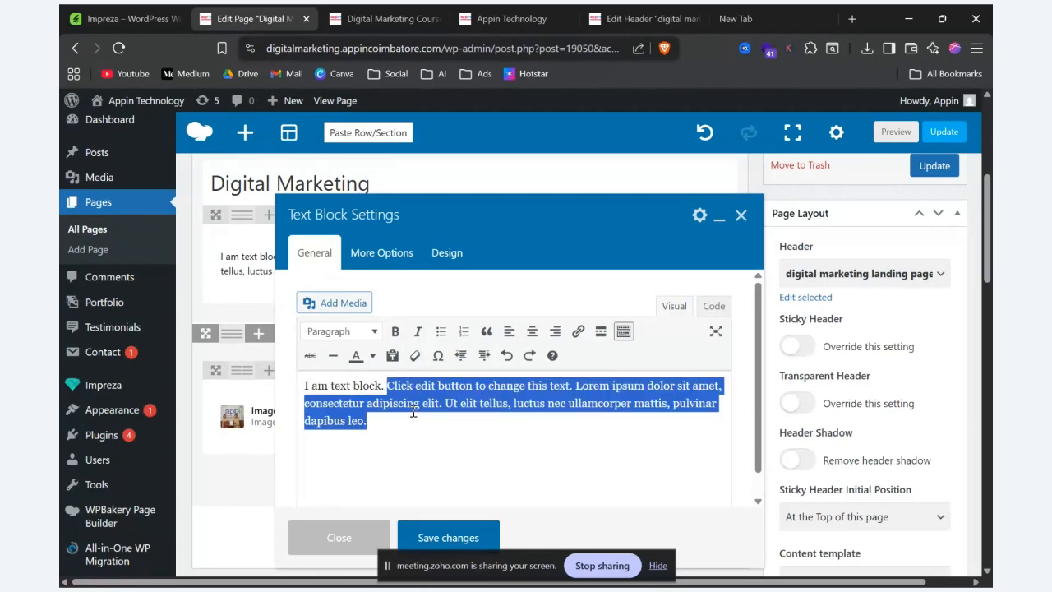
key(BackSpace)
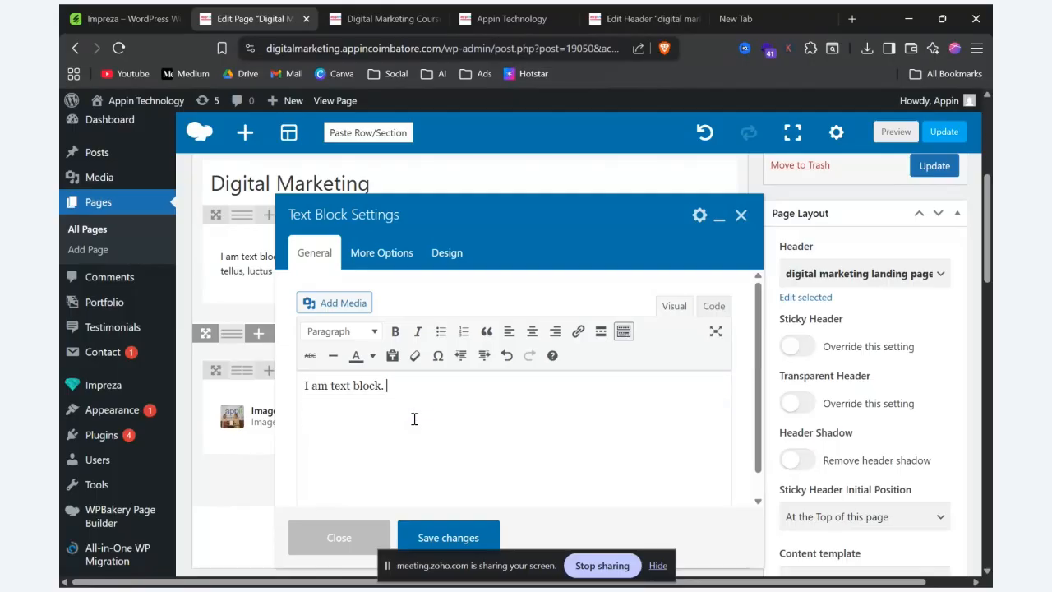
click(340, 330)
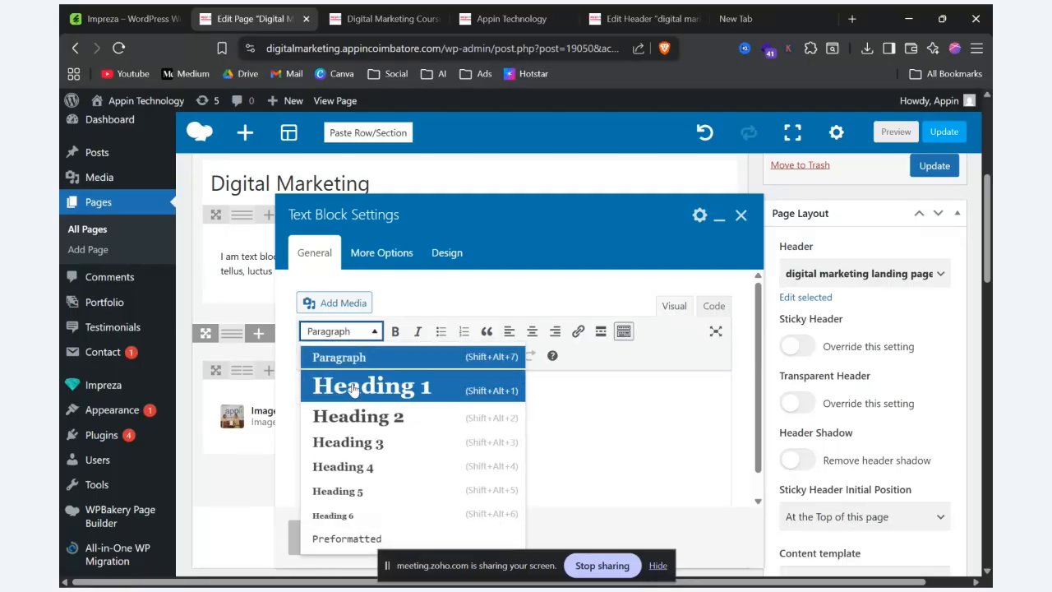
click(345, 416)
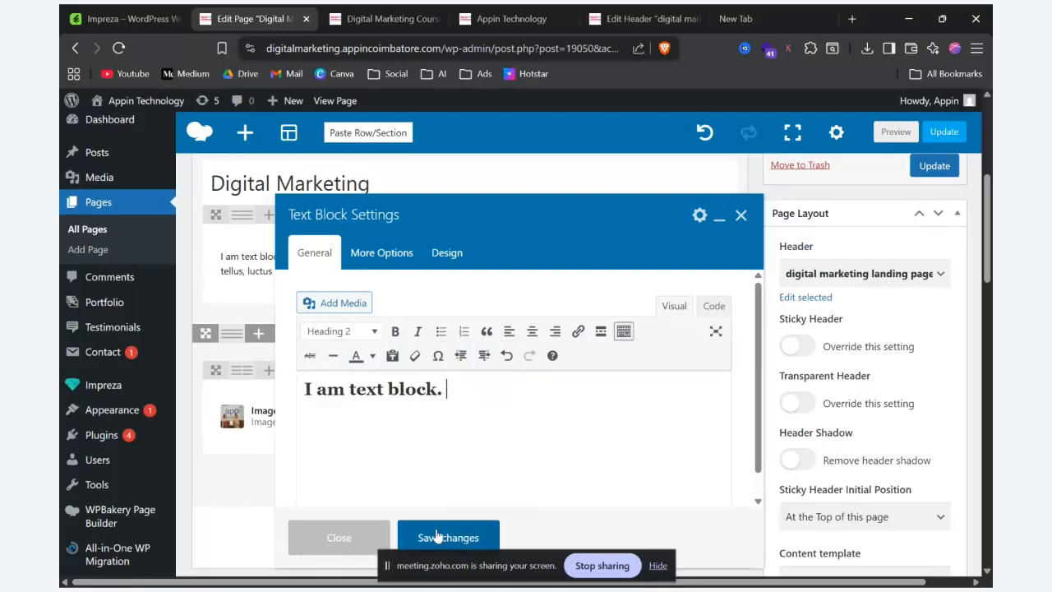
click(434, 535)
Step: Add a second Text Block beneath the "I am text block." heading with the cut sentences as its text, save, and check both columns in the preview
click(609, 447)
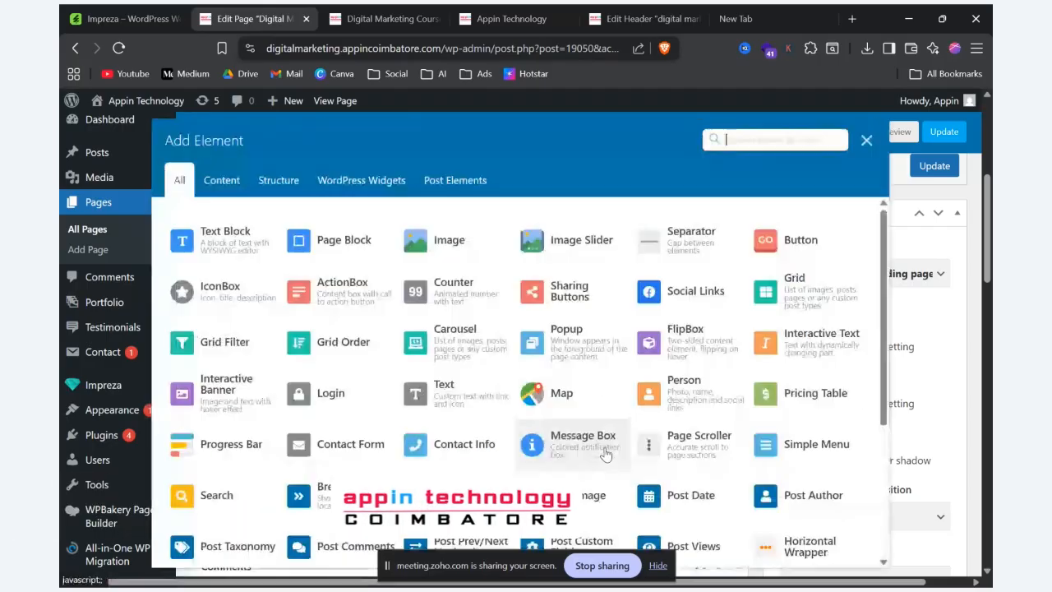
click(215, 247)
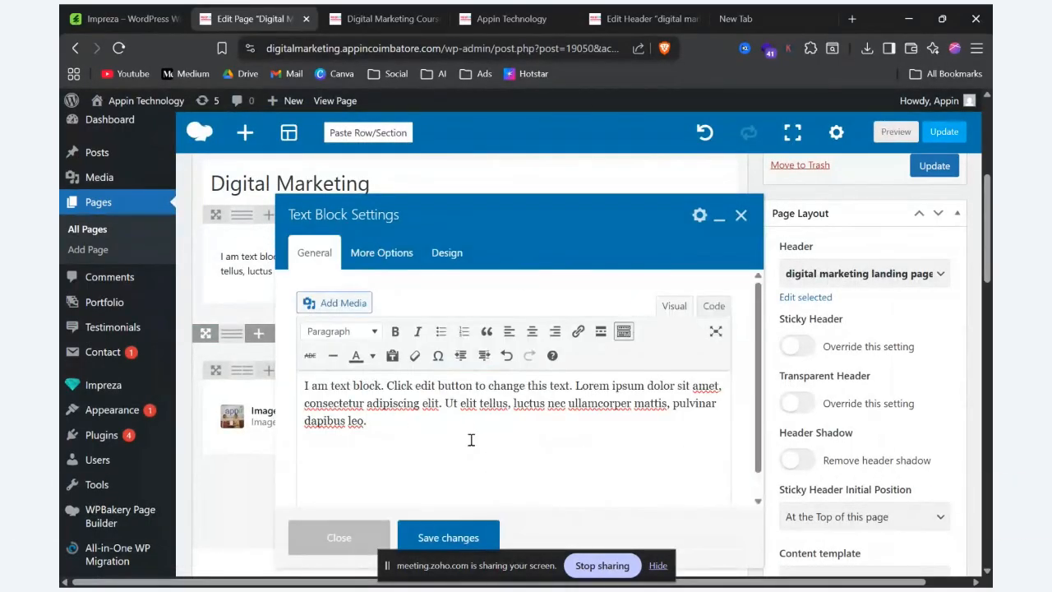
key(ctrl+a)
key(ctrl+v)
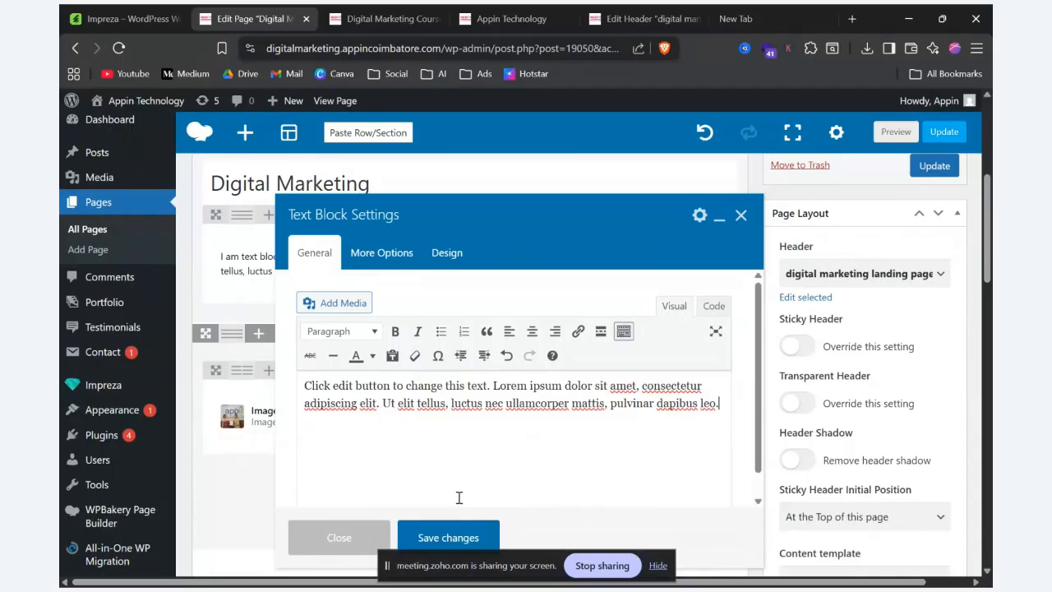
click(433, 539)
click(895, 133)
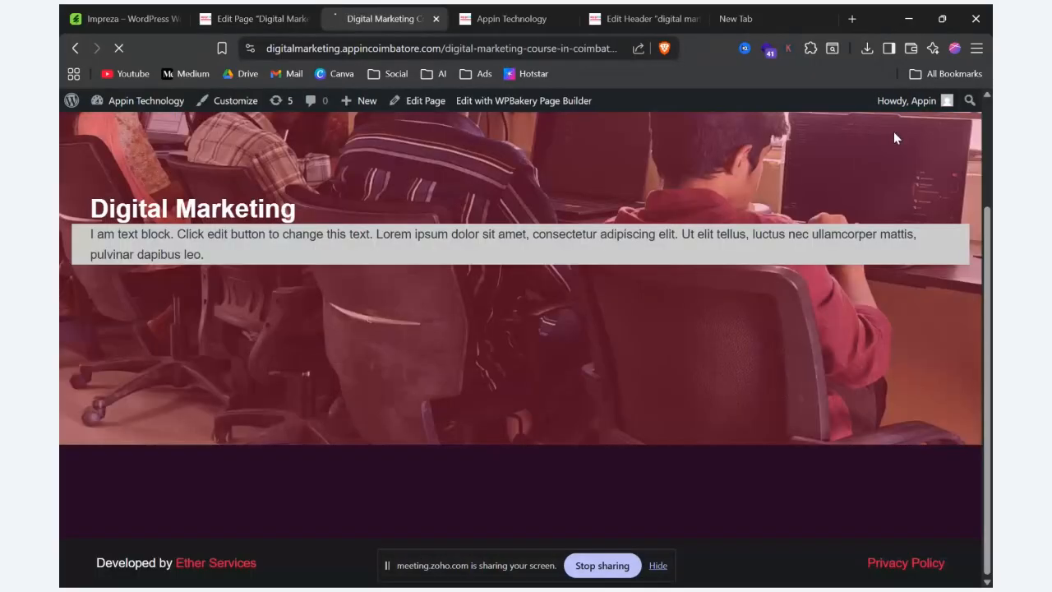
scroll(682, 313, down, 5)
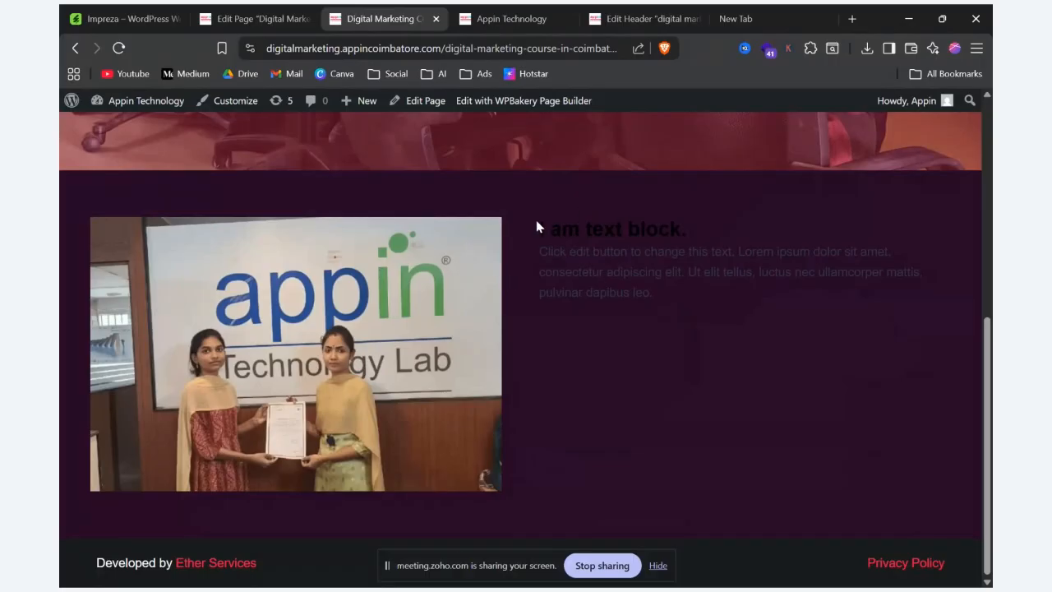
drag(536, 222, 690, 228)
drag(538, 249, 730, 314)
Step: Set the text colour of the "I am text block." heading block to white (#ffffff) and save the changes
click(259, 10)
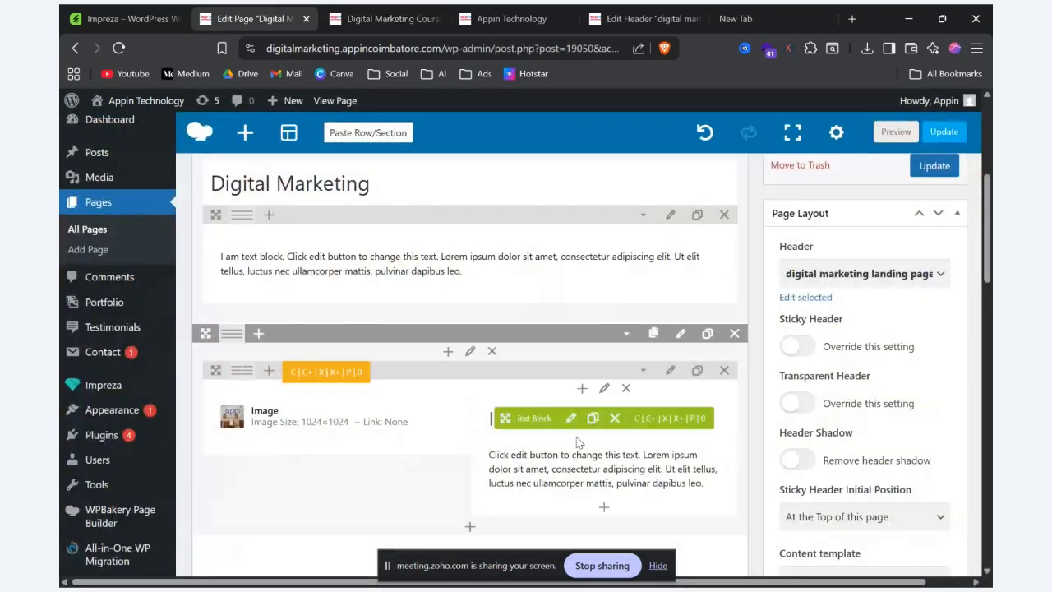
click(571, 420)
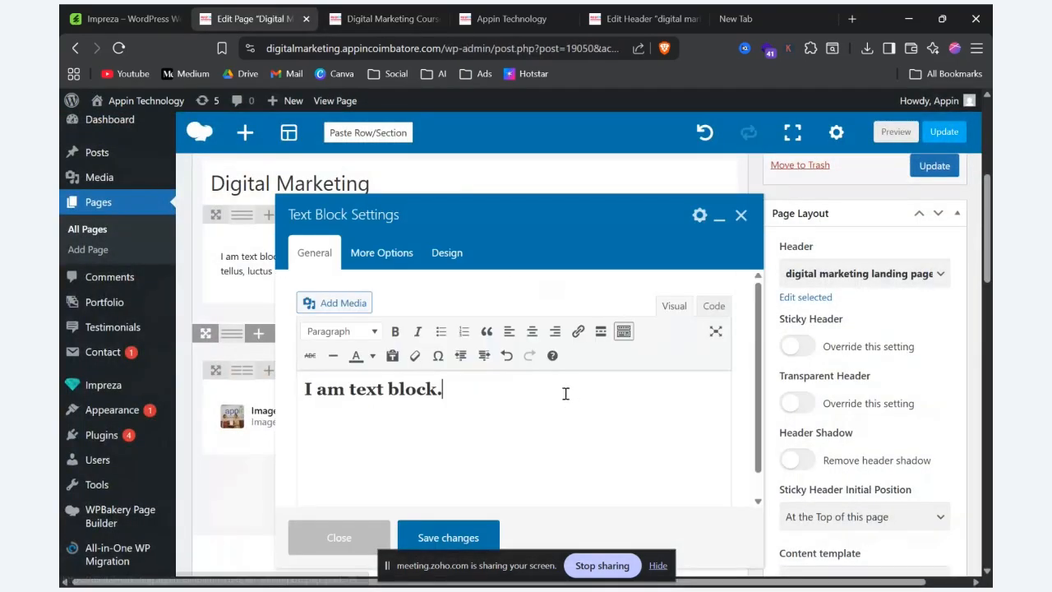
click(466, 255)
click(424, 370)
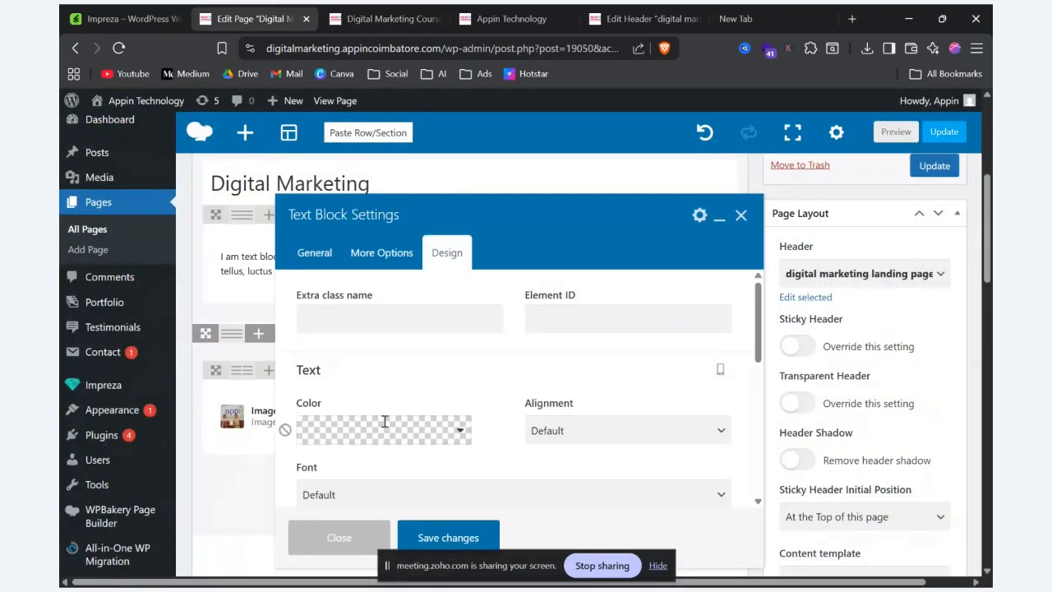
click(378, 430)
click(458, 280)
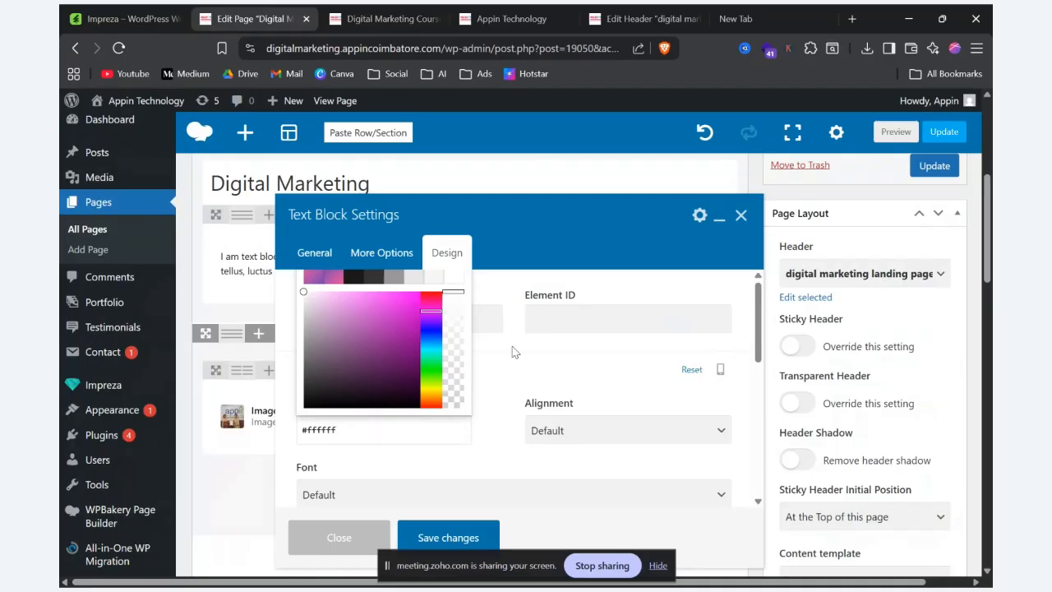
click(511, 369)
click(511, 370)
scroll(513, 371, down, 3)
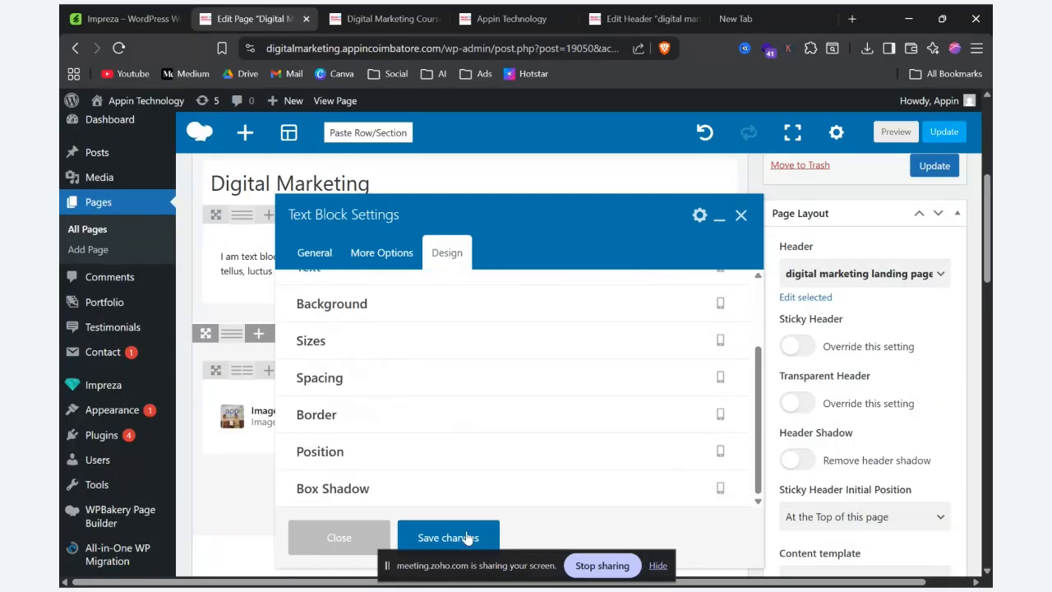
click(427, 539)
Step: Set the paragraph Text Block beneath the heading to white text, save, and check both text blocks in the page preview
click(575, 470)
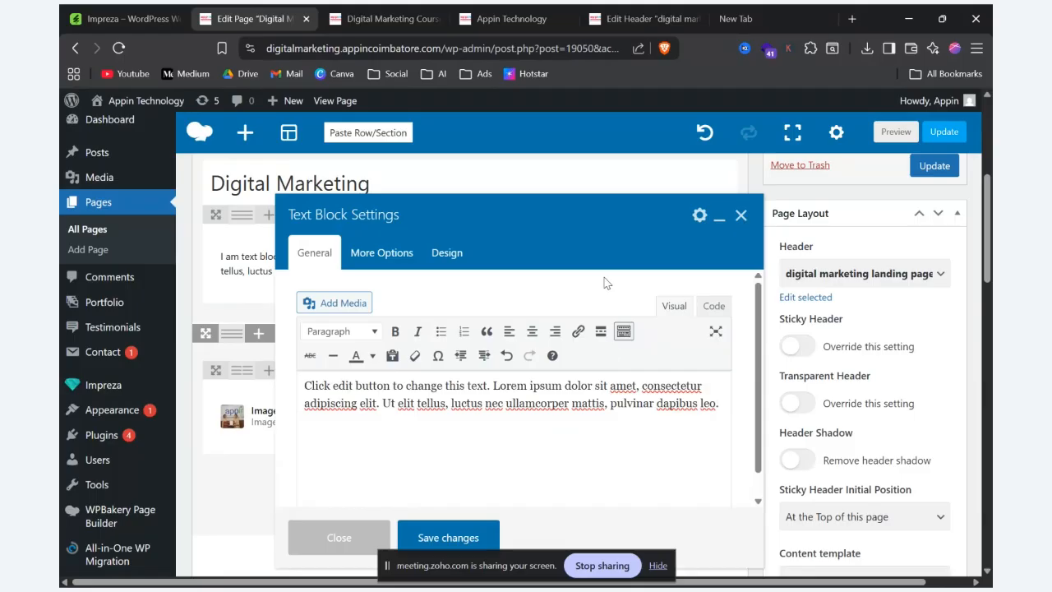
click(452, 257)
click(391, 369)
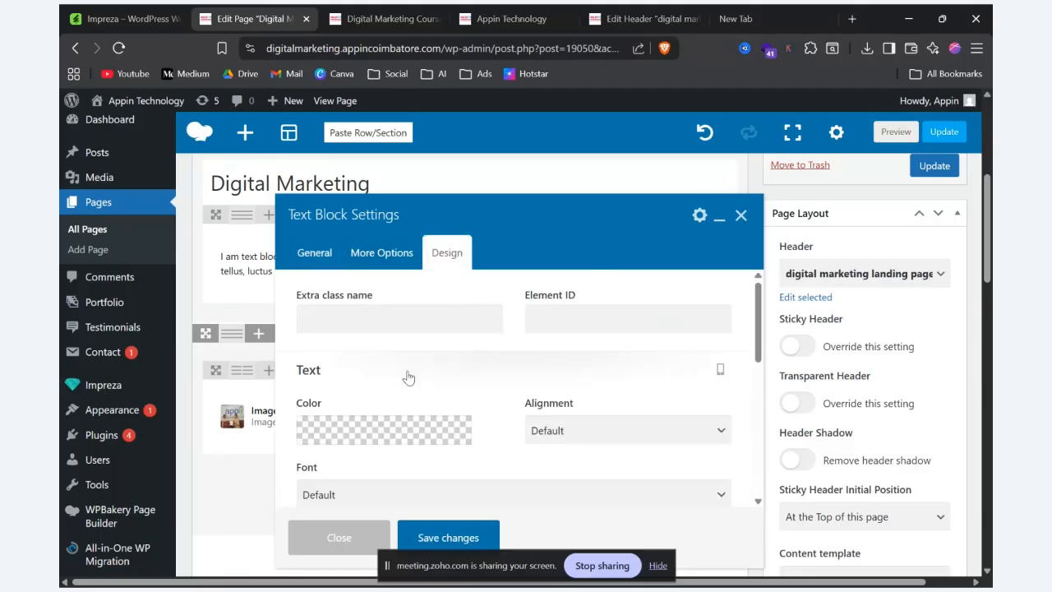
click(459, 430)
click(458, 284)
click(445, 537)
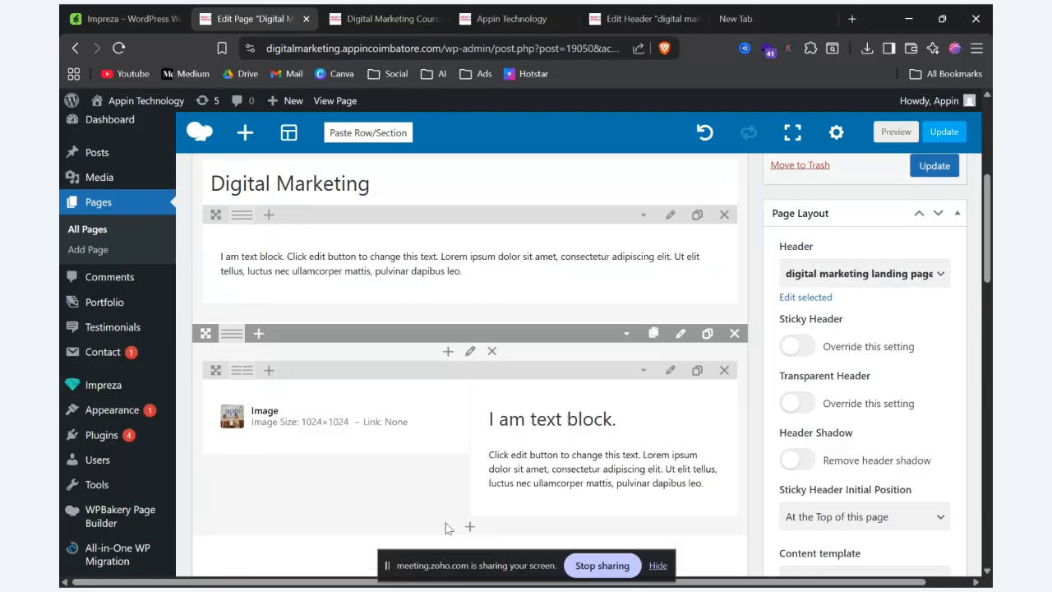
click(895, 131)
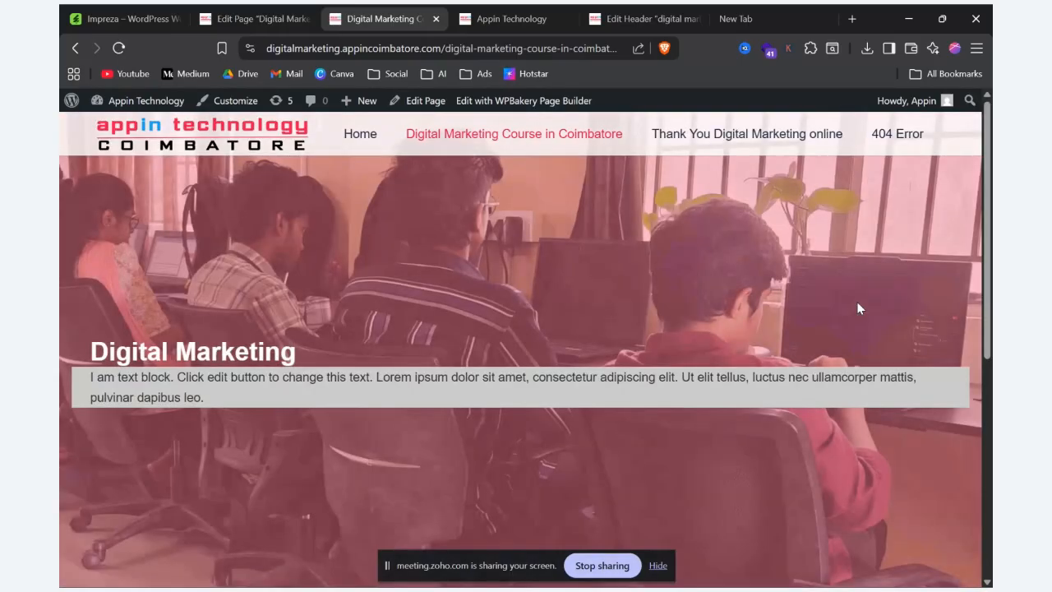
scroll(857, 308, down, 6)
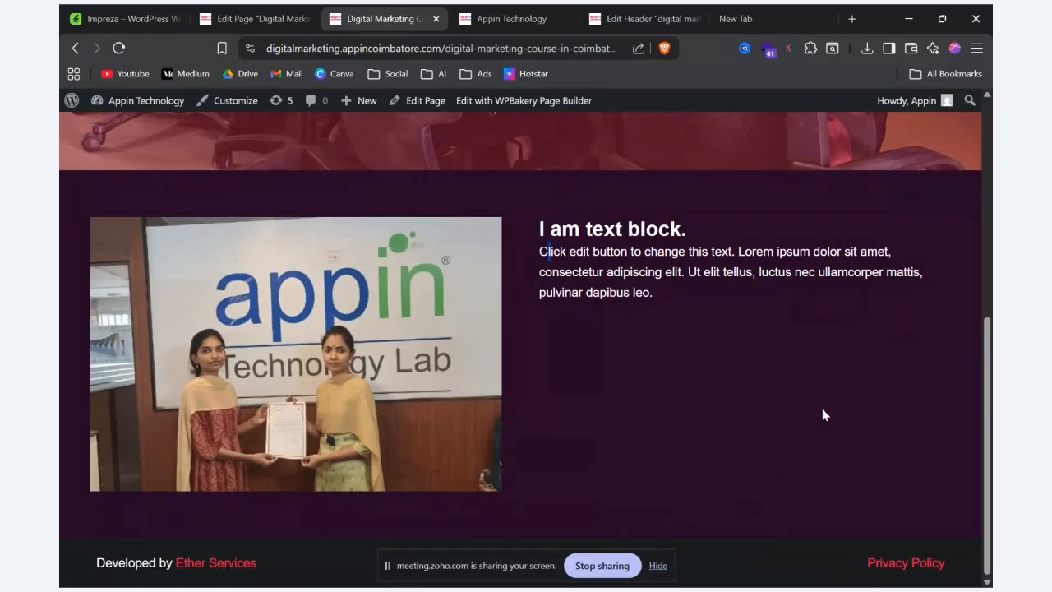
Step: Make the word "text" bold in the second column's paragraph block, save the changes, and check it in the preview
click(256, 18)
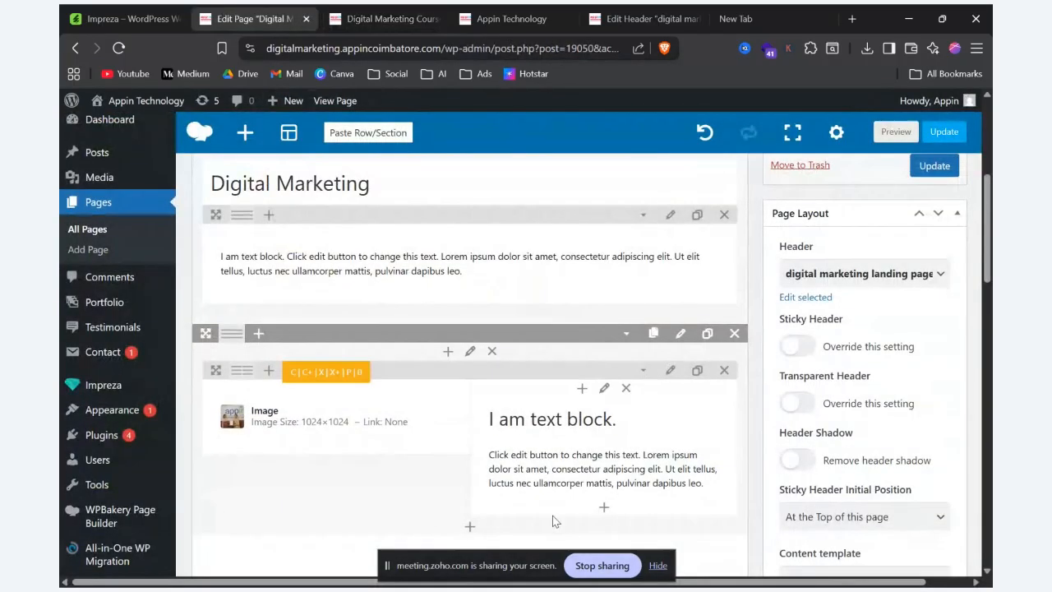
click(572, 470)
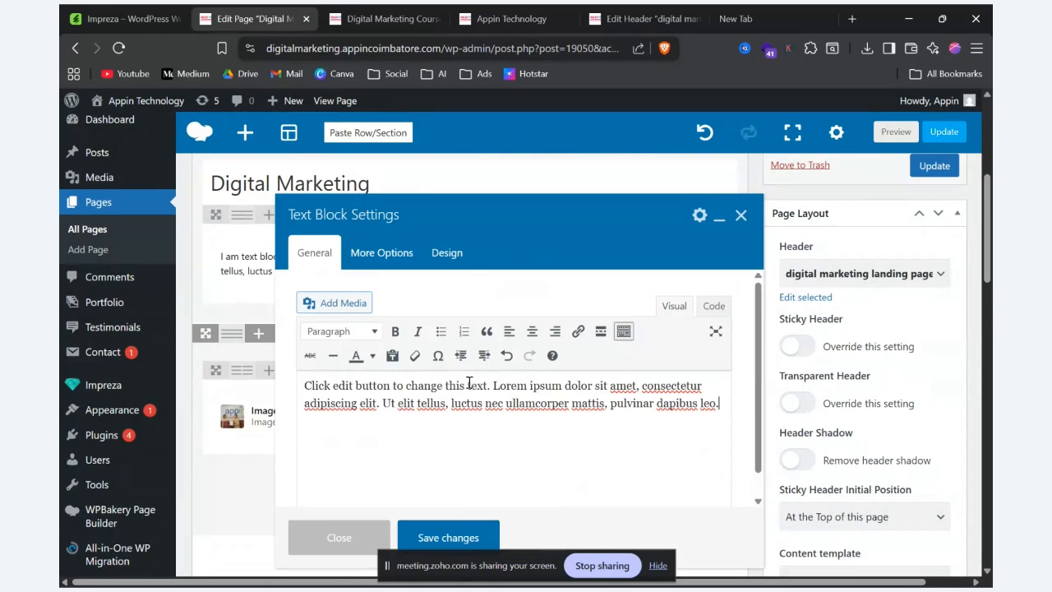
drag(468, 385, 488, 386)
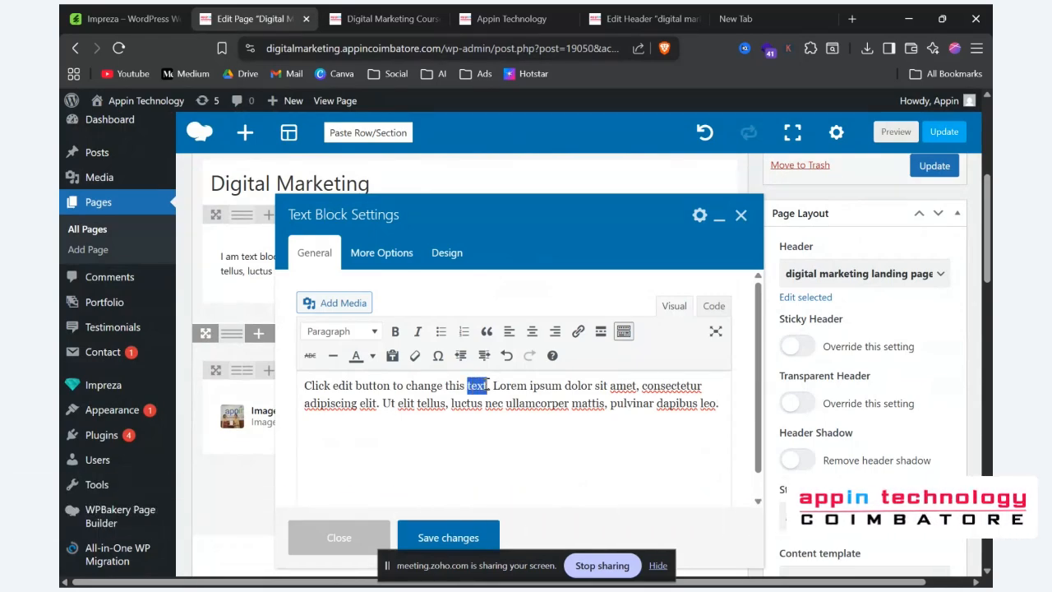
click(395, 333)
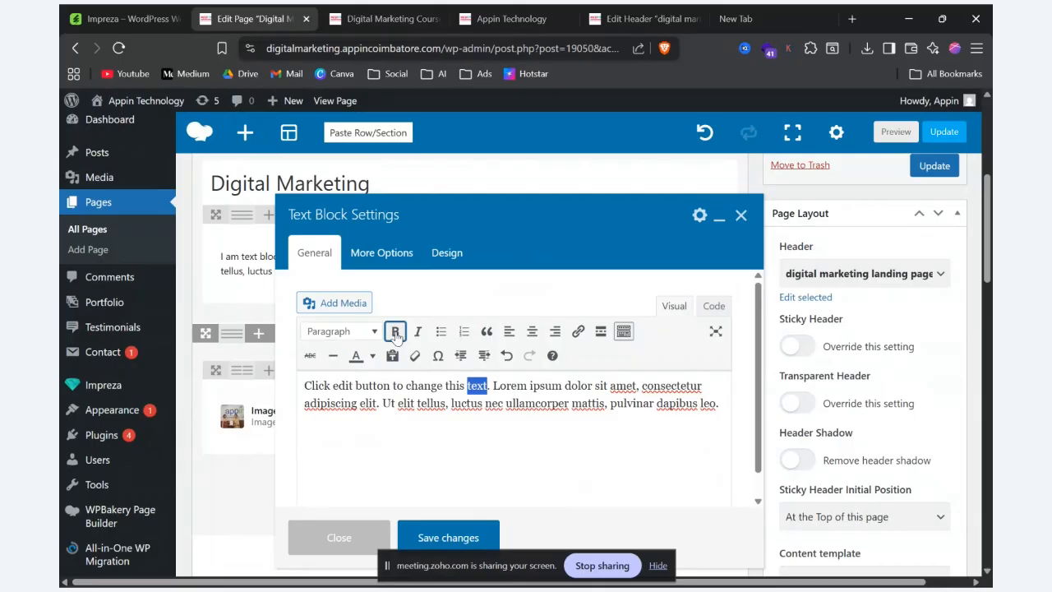
click(457, 537)
click(897, 132)
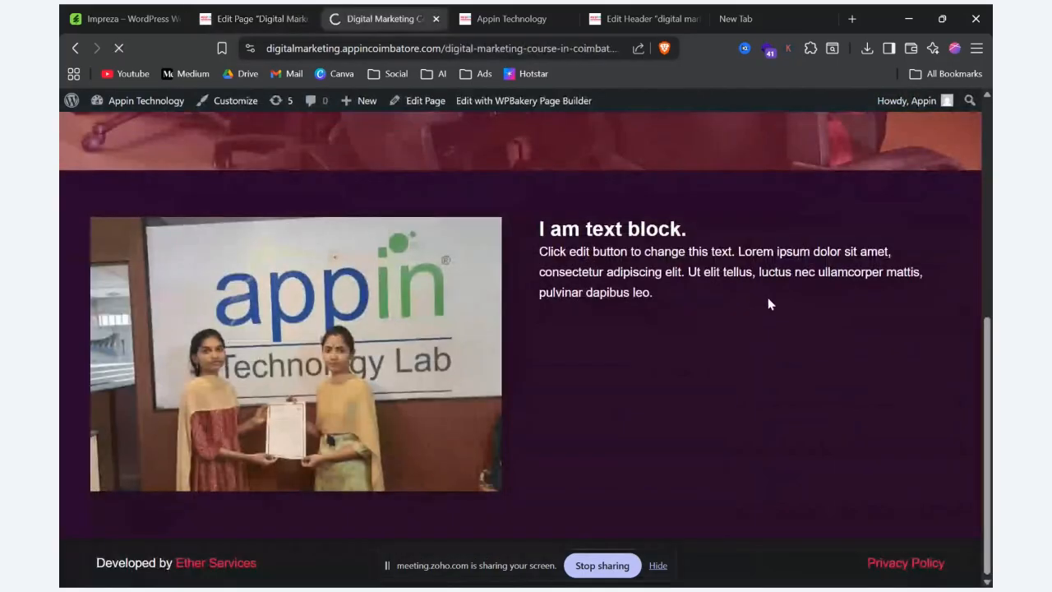
scroll(738, 308, down, 3)
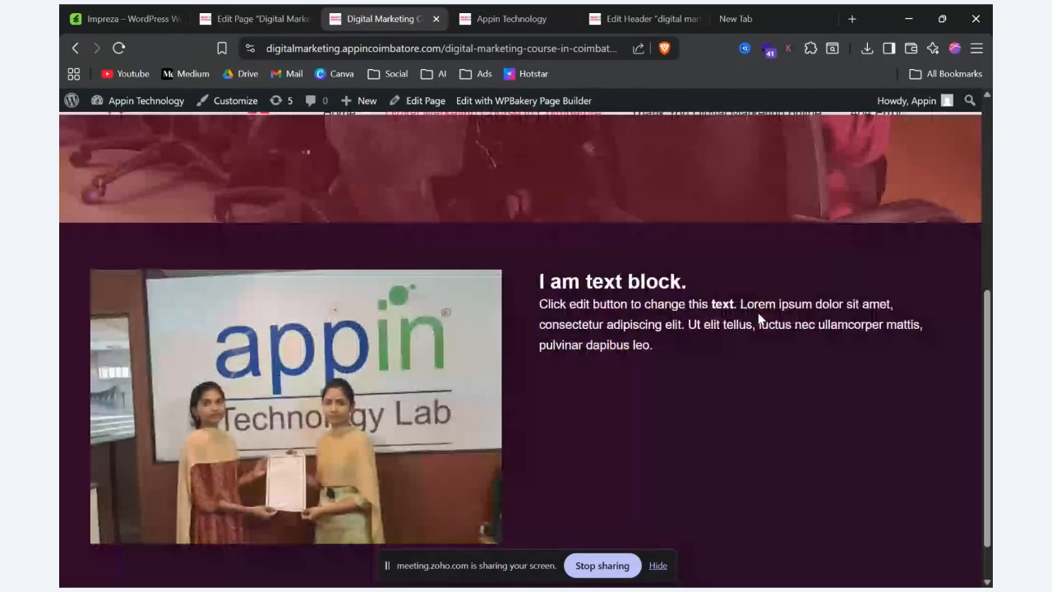
drag(711, 303, 736, 303)
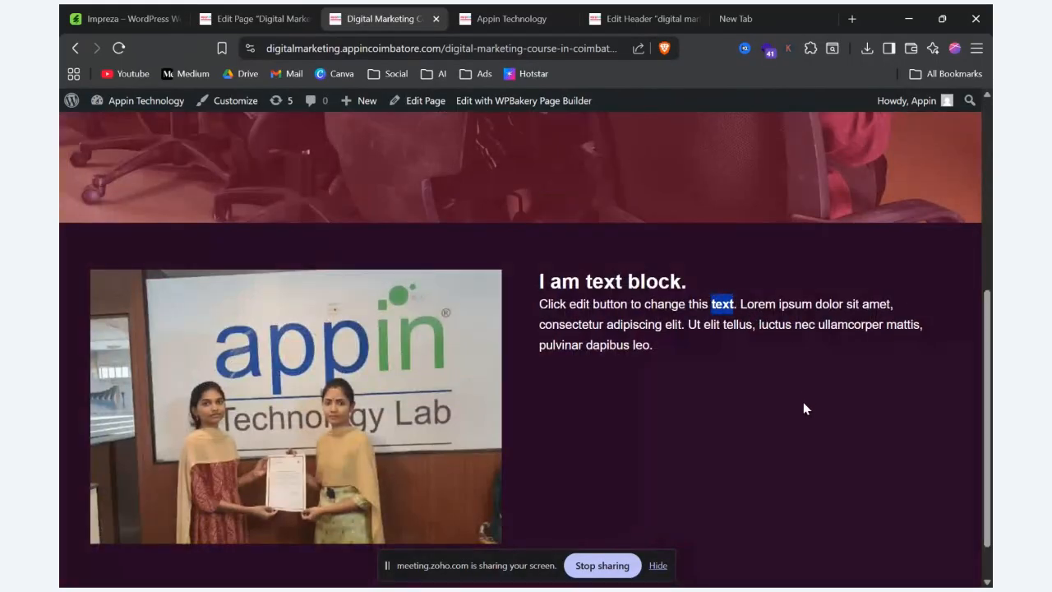
click(275, 18)
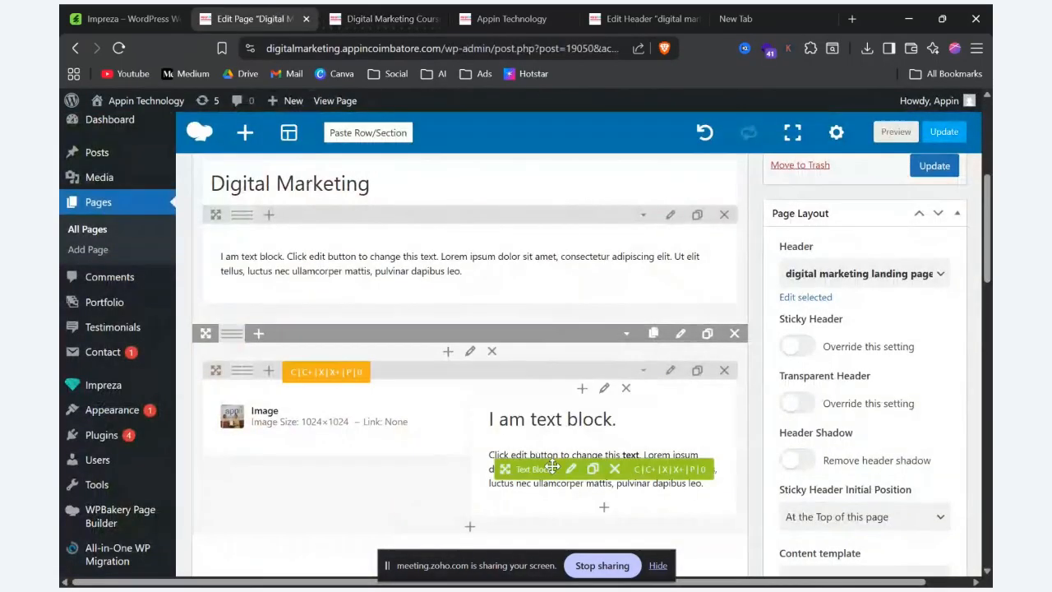
click(571, 470)
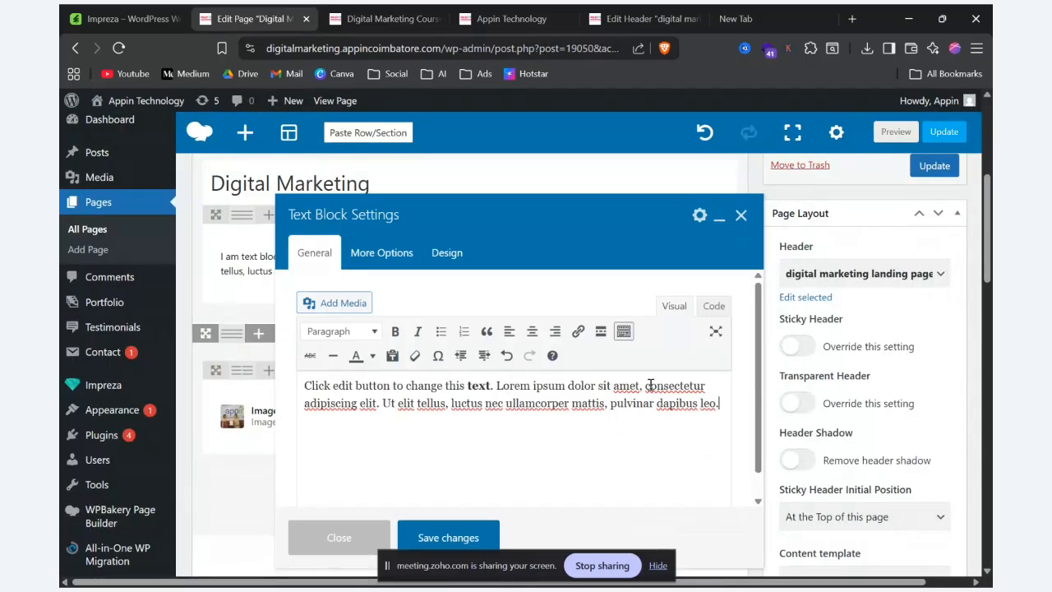
drag(657, 385, 702, 381)
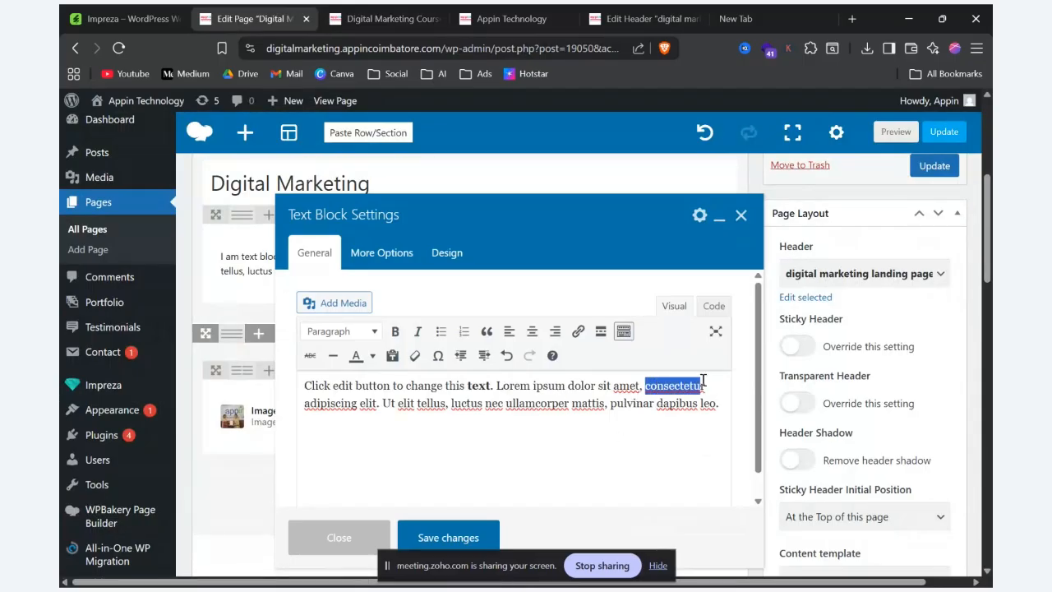
click(576, 333)
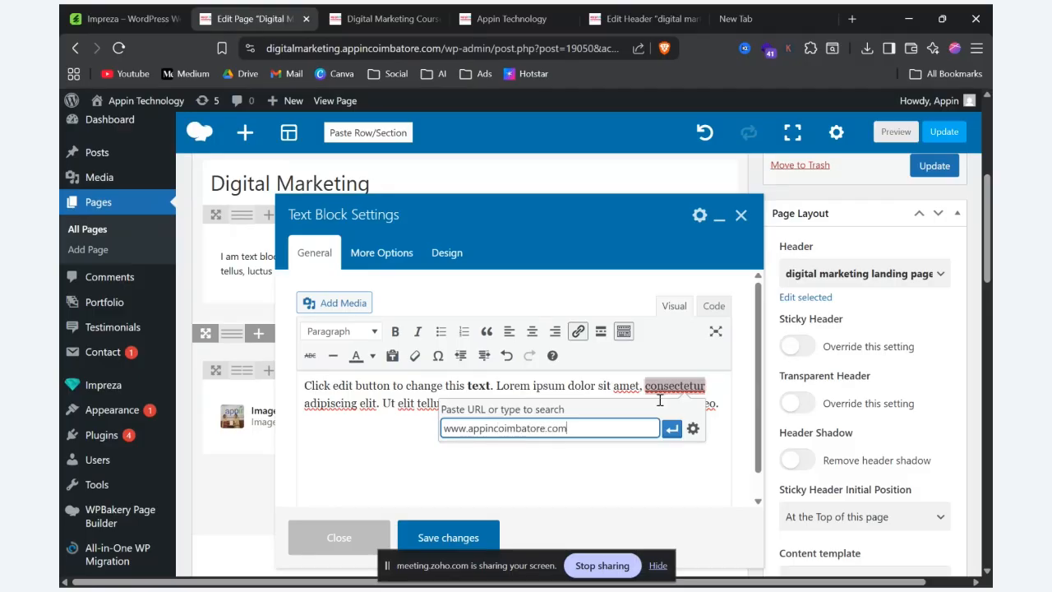
click(672, 429)
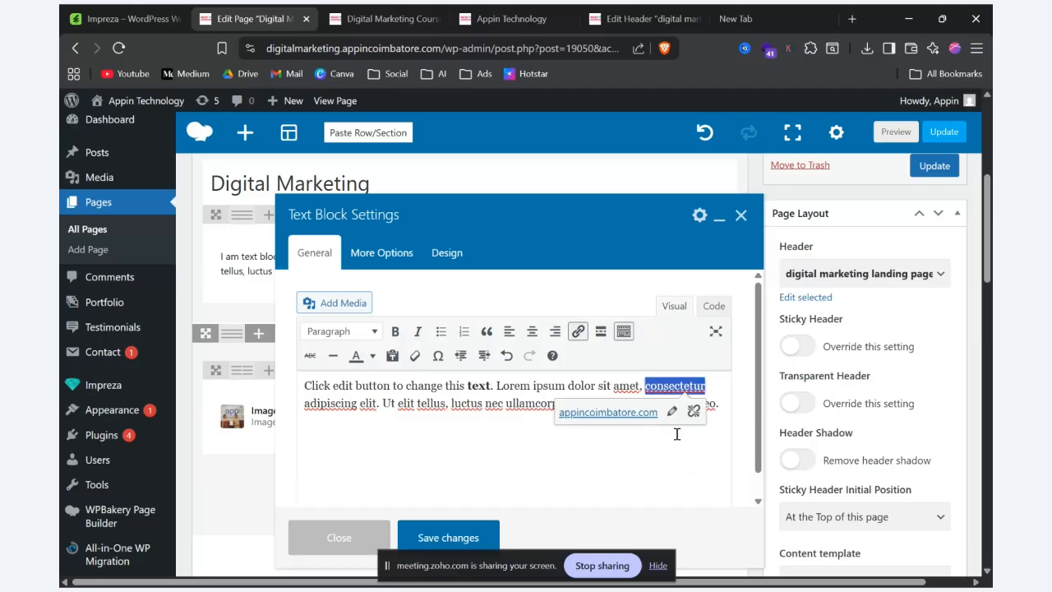
click(445, 535)
Step: Preview the page, follow the "consectetur" link to test it, and preview the two-column row again from the editor
click(895, 130)
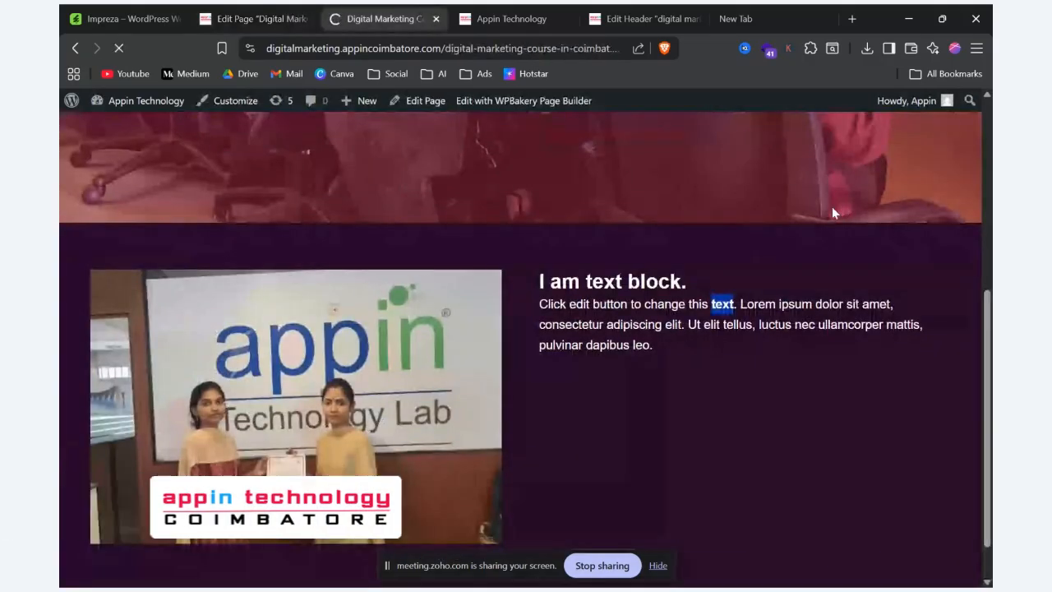
scroll(834, 232, down, 5)
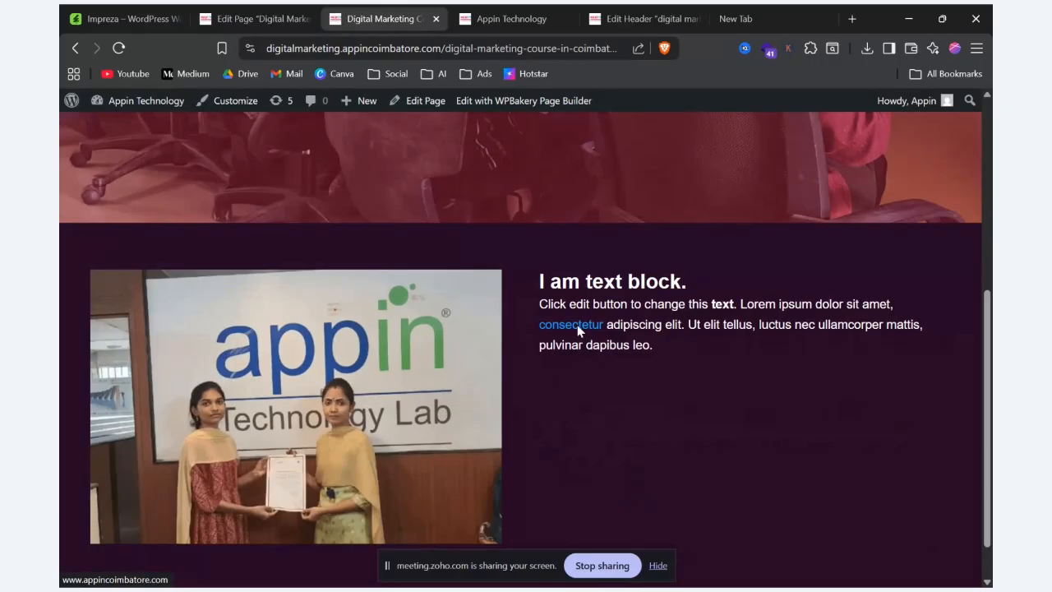
click(577, 325)
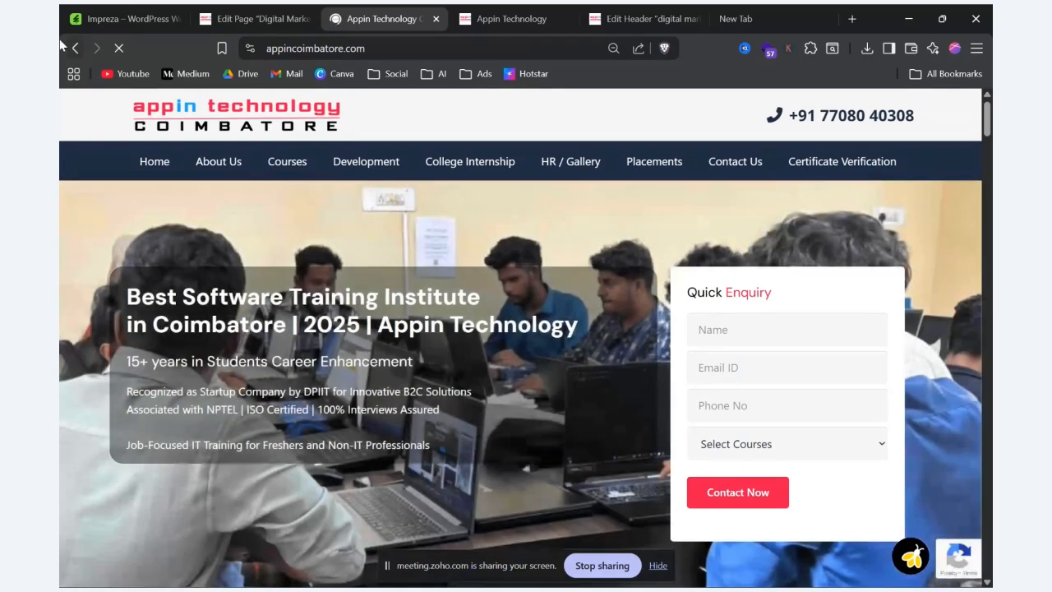
click(265, 18)
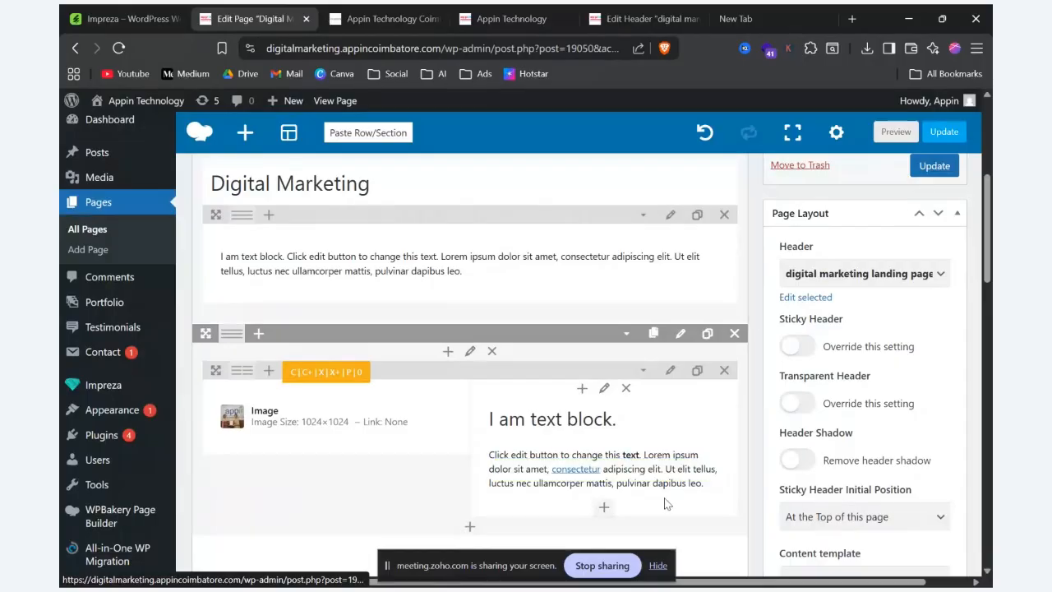
scroll(509, 485, down, 2)
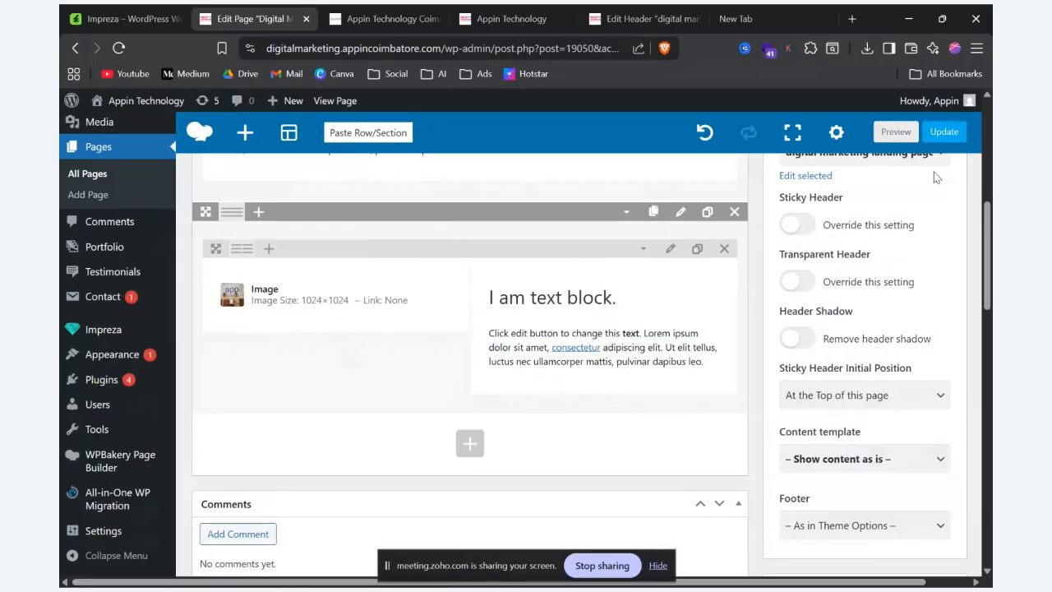
click(895, 136)
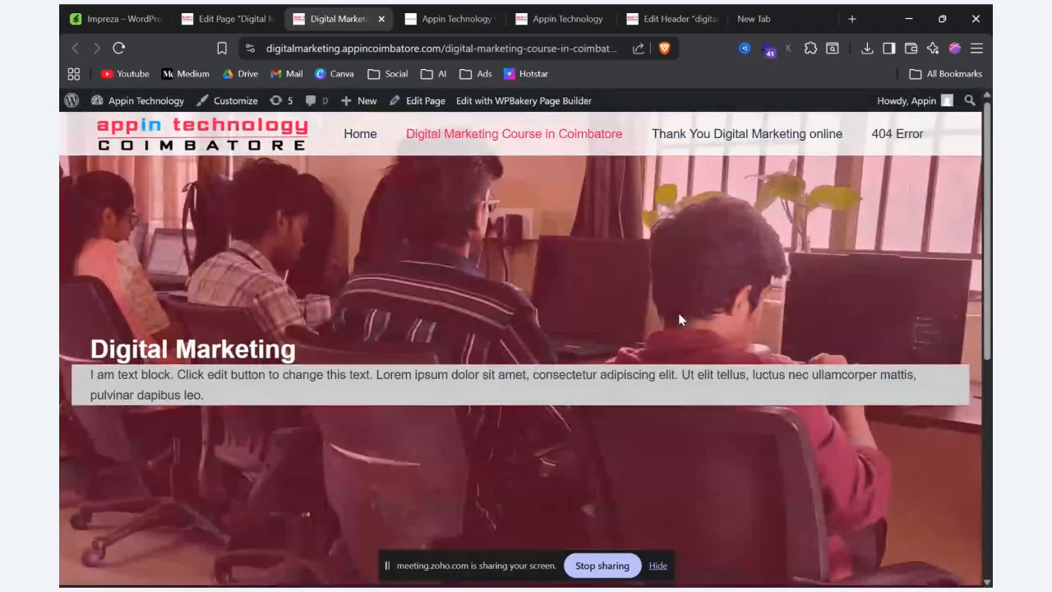
scroll(678, 314, down, 5)
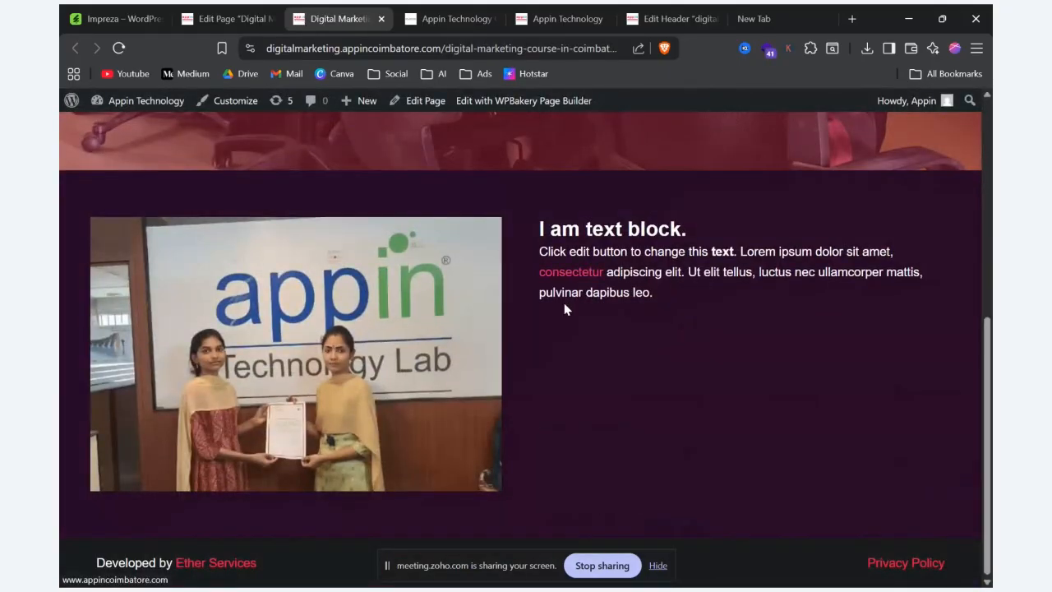
Step: Add an Image Slider element in a new row beneath the two-column image-and-text row
click(230, 18)
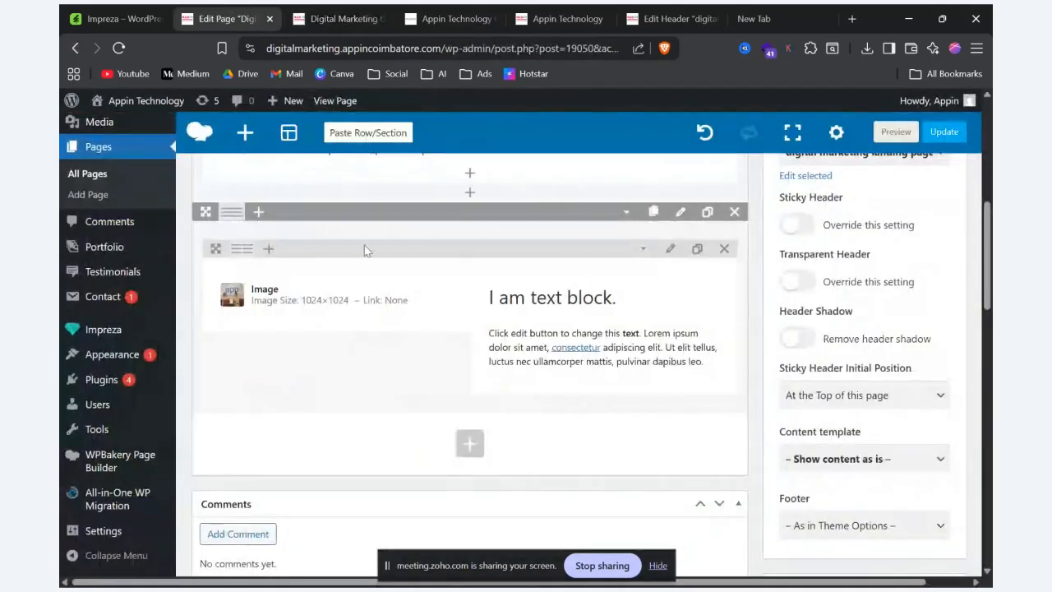
click(470, 444)
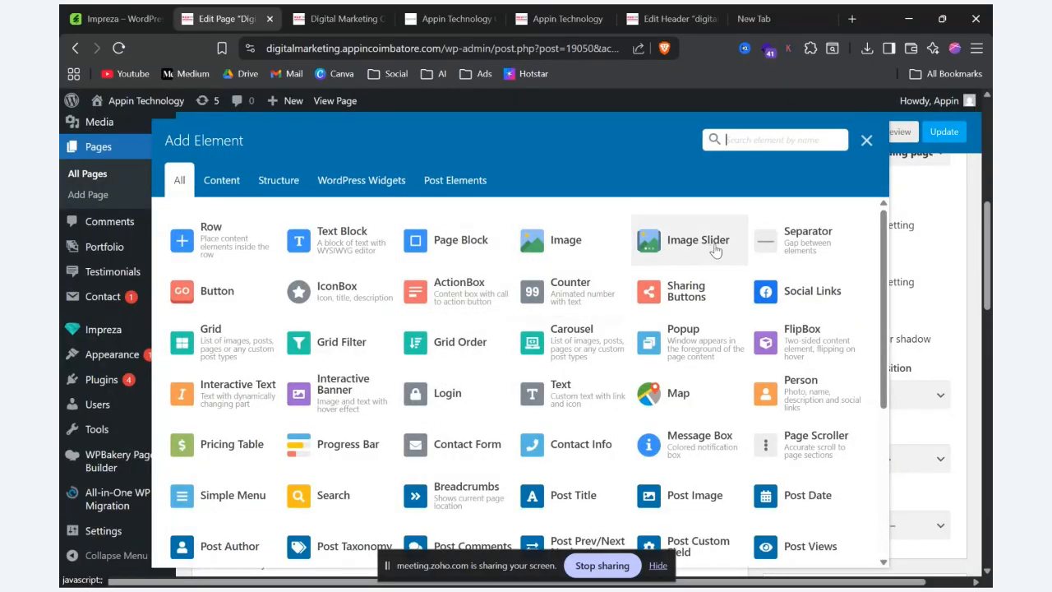
click(697, 240)
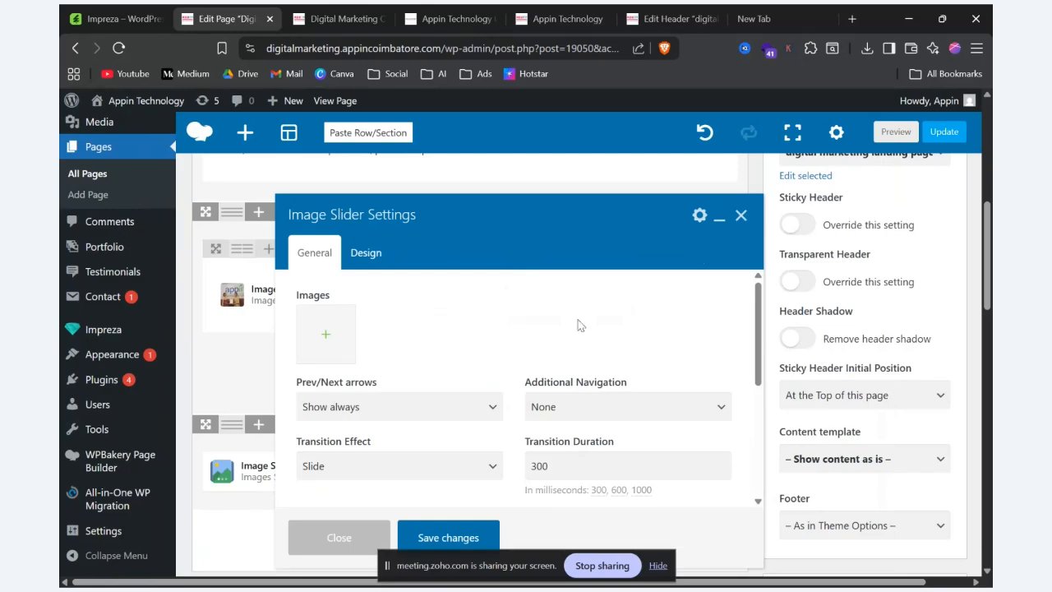
Step: Add the first five images of the media library to the Image Slider element
click(329, 337)
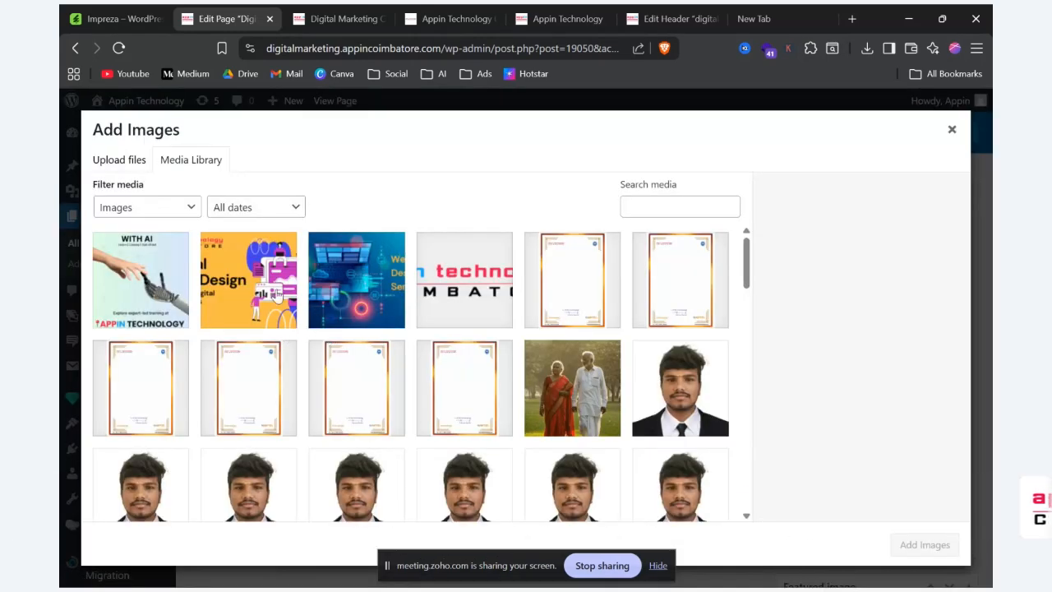
click(136, 269)
click(271, 296)
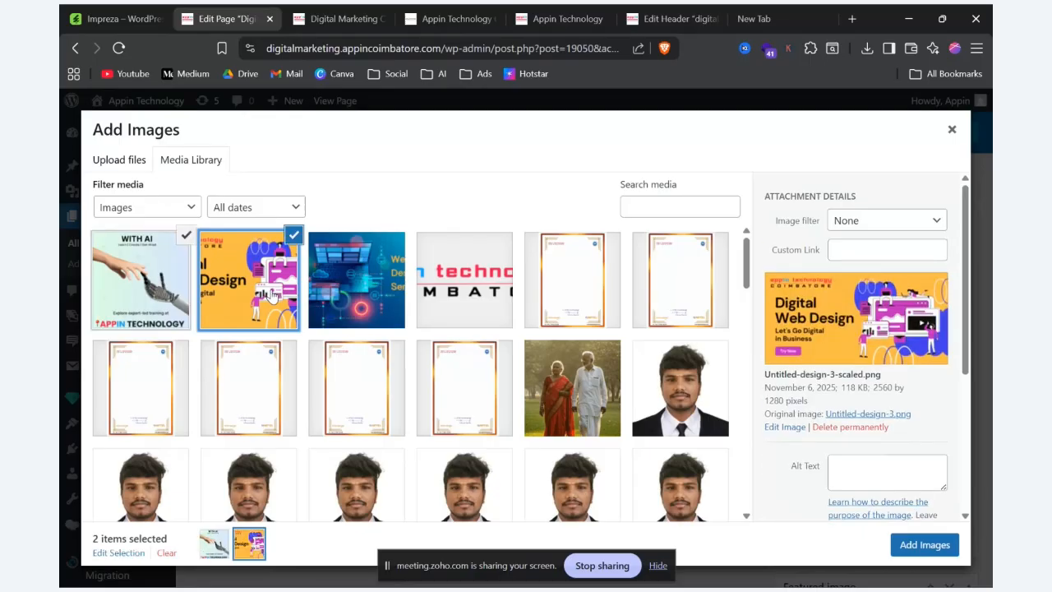
click(372, 290)
click(454, 292)
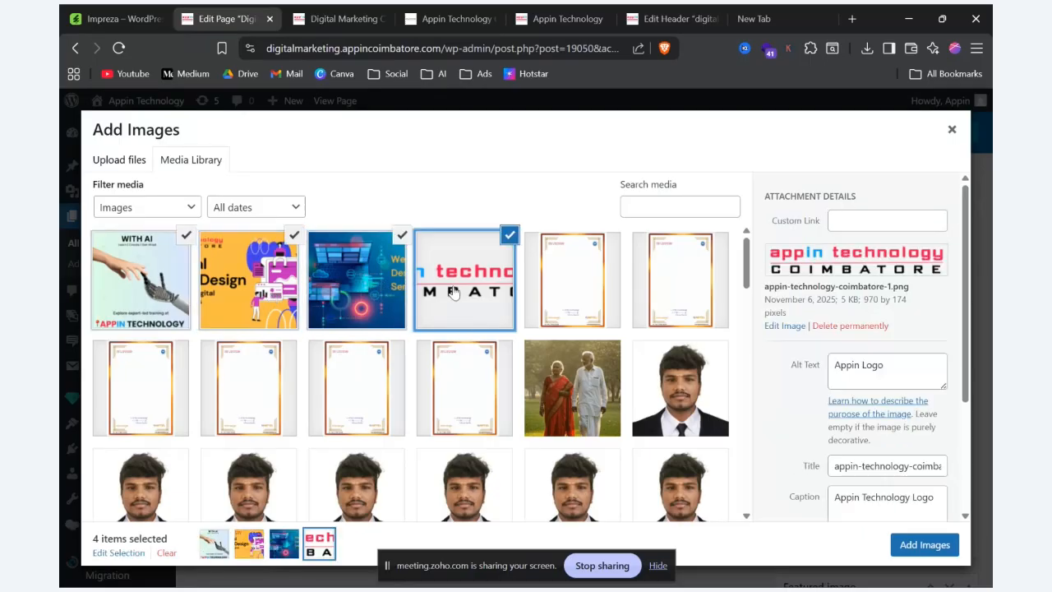
click(600, 296)
click(921, 548)
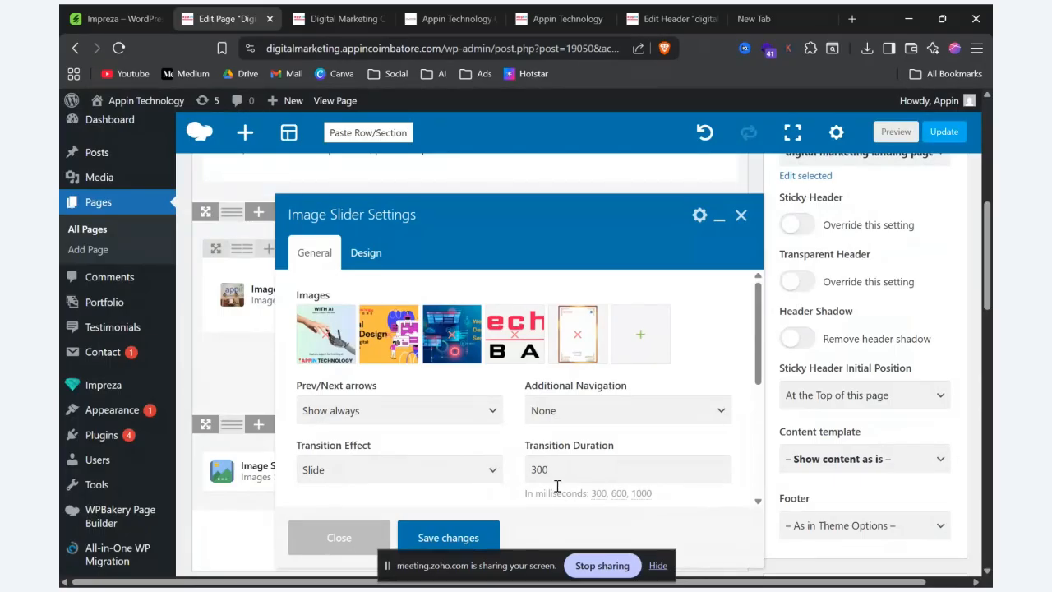
Step: Examine the slider's transition duration and the available choices for Prev/Next arrows and Additional Navigation
drag(528, 471, 598, 465)
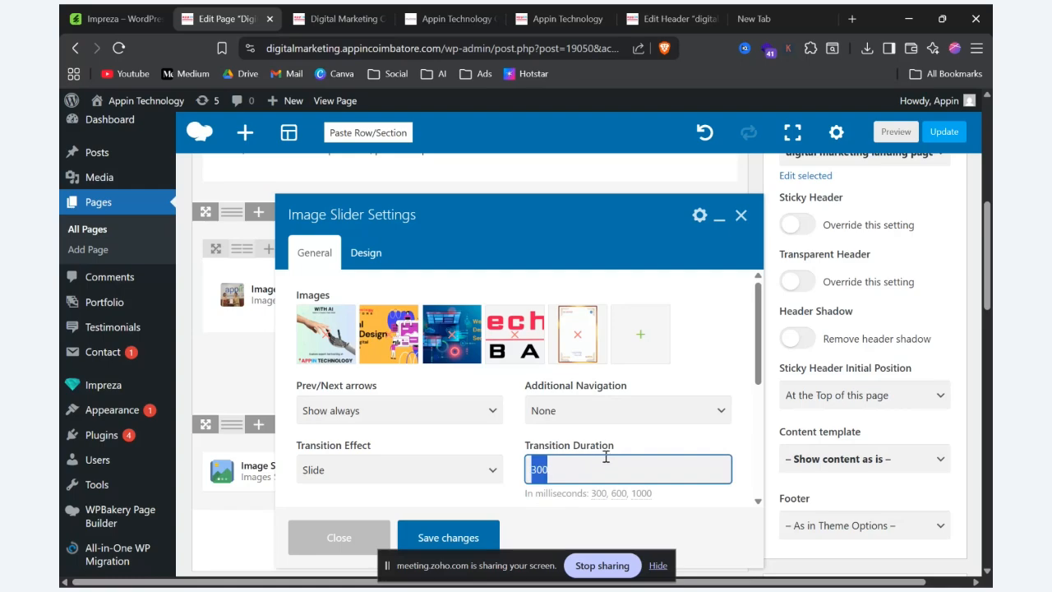
click(479, 403)
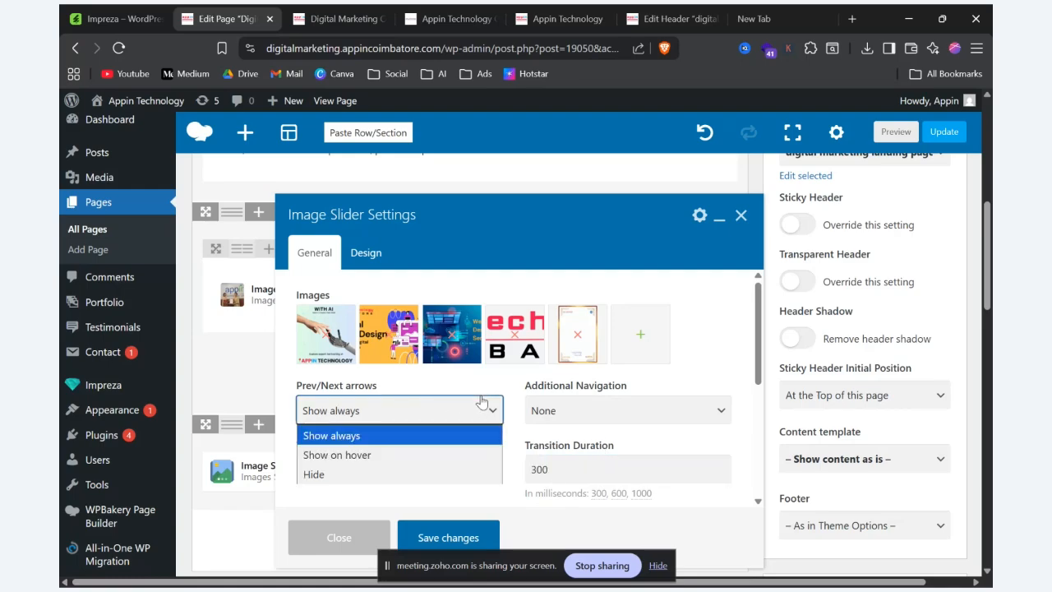
click(482, 401)
click(707, 411)
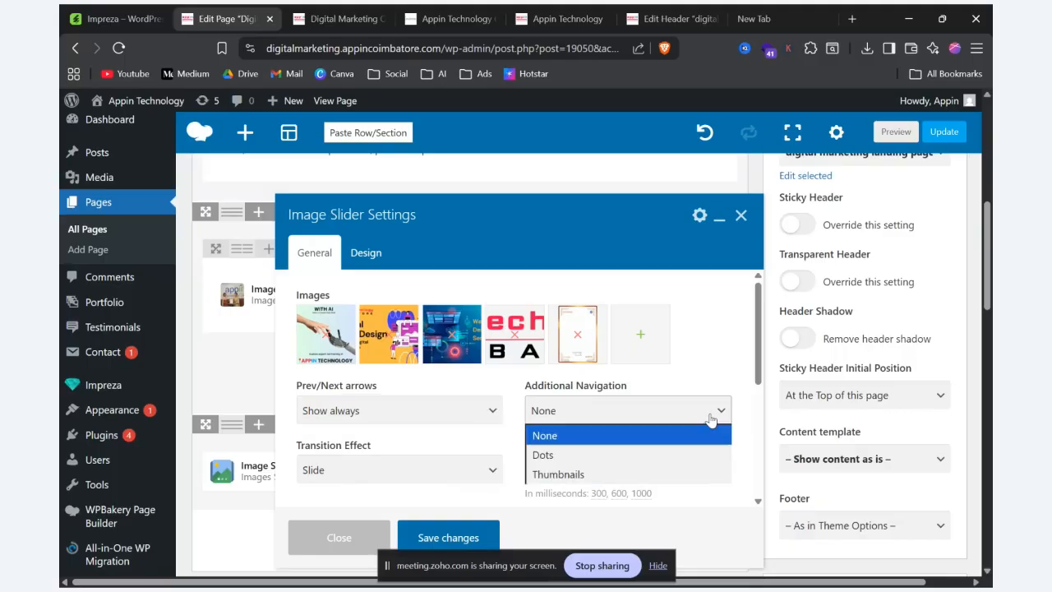
click(714, 411)
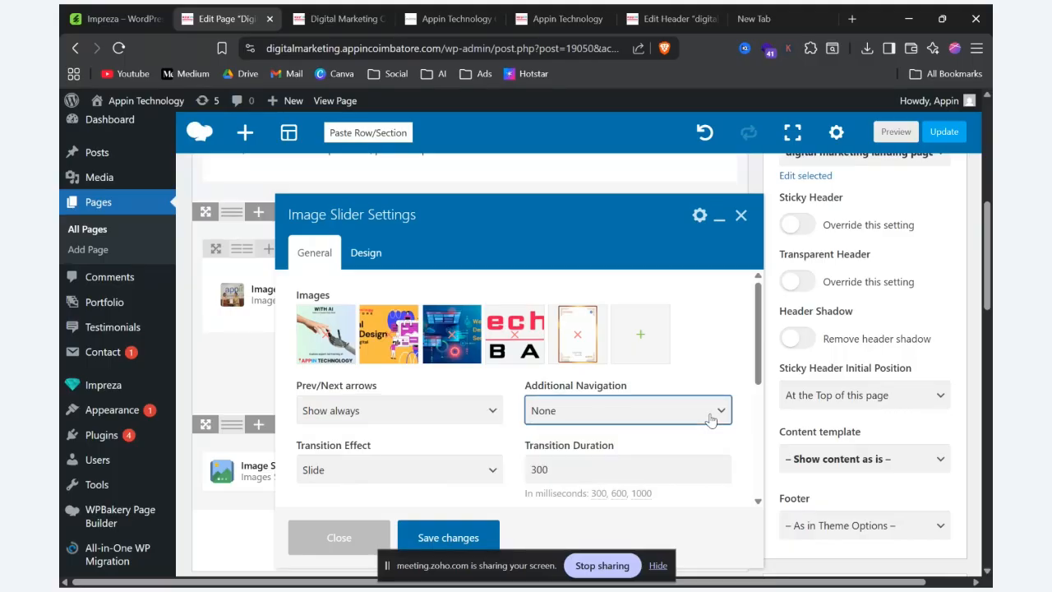
Step: Switch to the Impreza demo site, open its Image Slider element page and advance through the Dots Navigation example
key(alt+Tab)
mouse_move(745, 163)
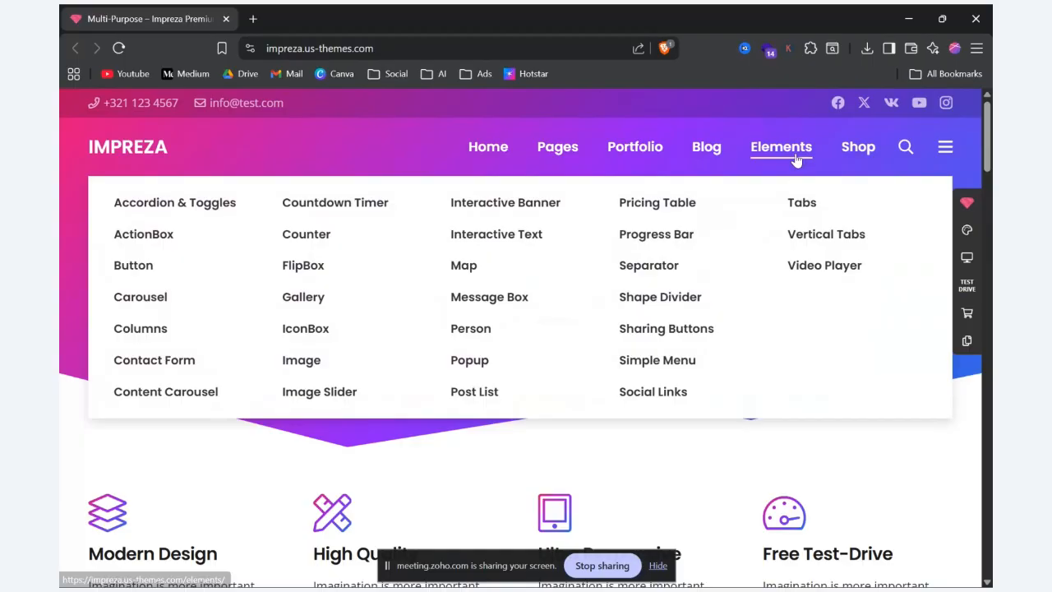
click(314, 398)
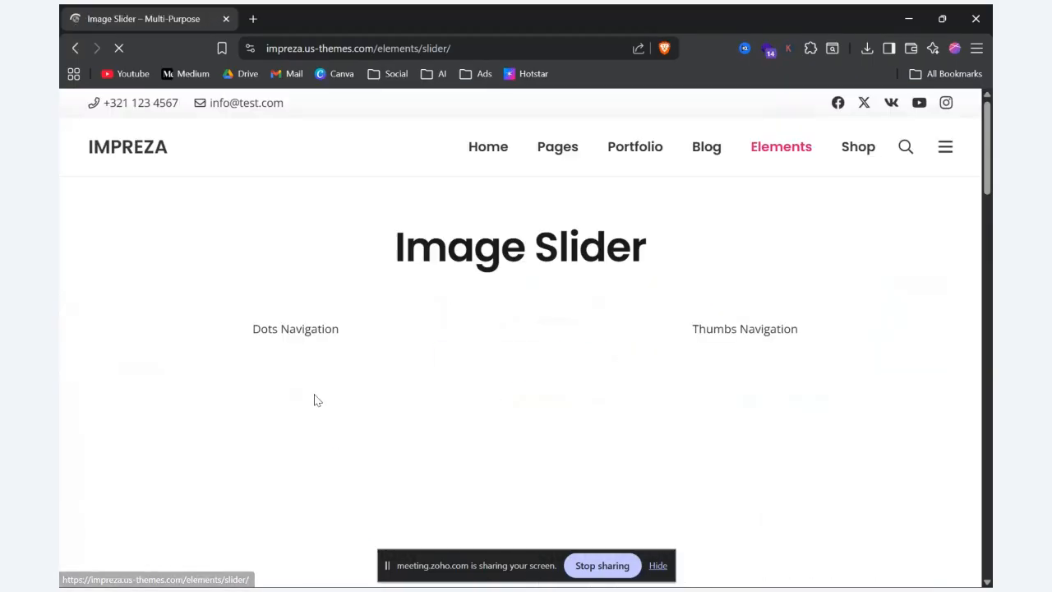
scroll(345, 383, down, 2)
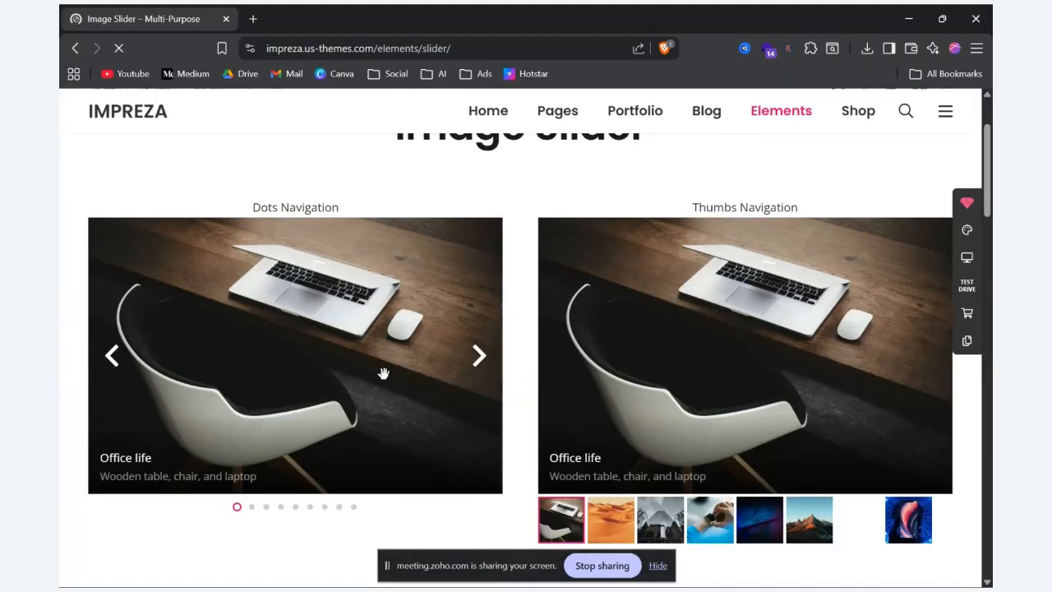
click(478, 357)
click(479, 357)
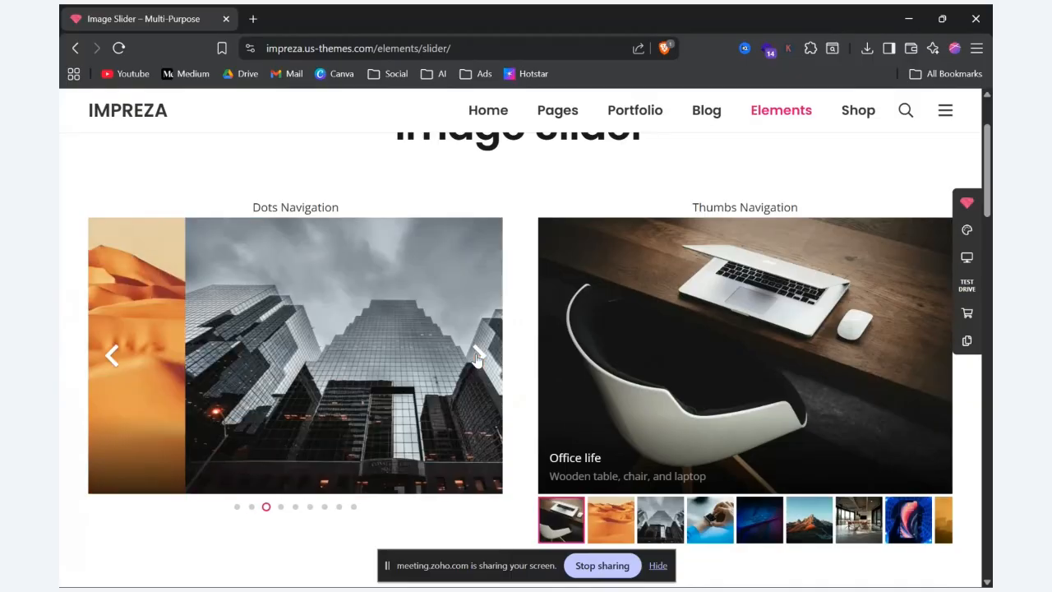
click(478, 357)
click(478, 356)
click(479, 357)
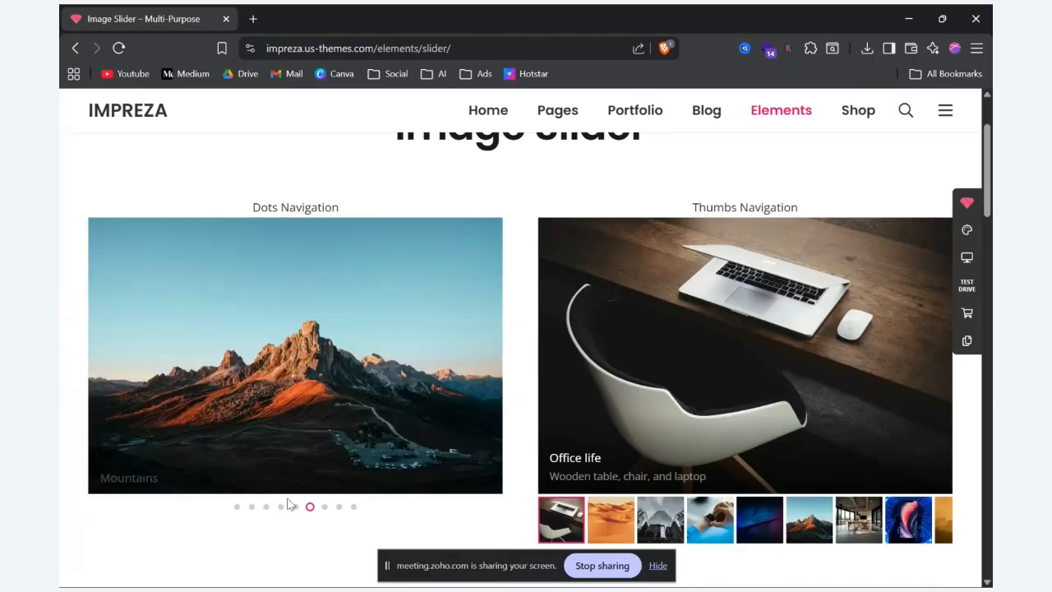
Step: Examine the Thumbs Navigation, Fill Area and Fit to Area examples and the remaining sliders on the demo page
scroll(509, 362, down, 2)
scroll(526, 345, down, 4)
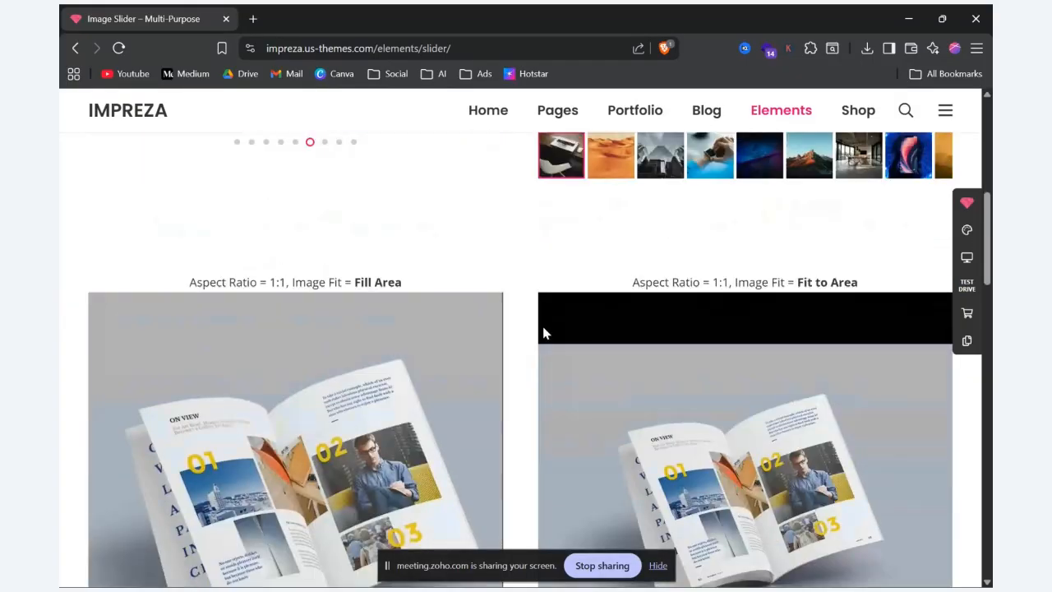
scroll(543, 325, up, 5)
drag(674, 209, 817, 207)
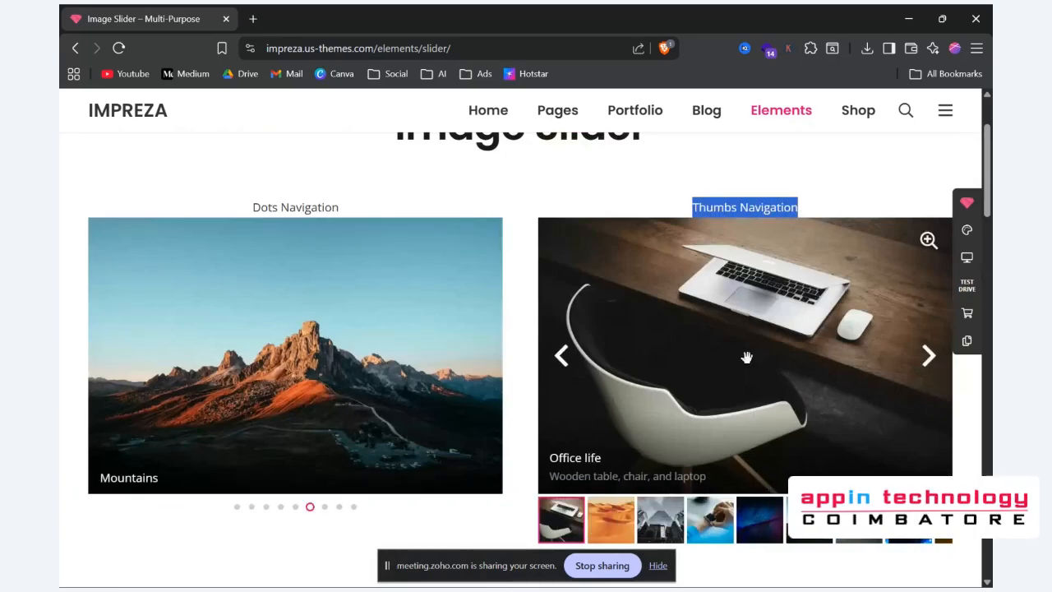
scroll(747, 359, down, 3)
scroll(748, 358, down, 2)
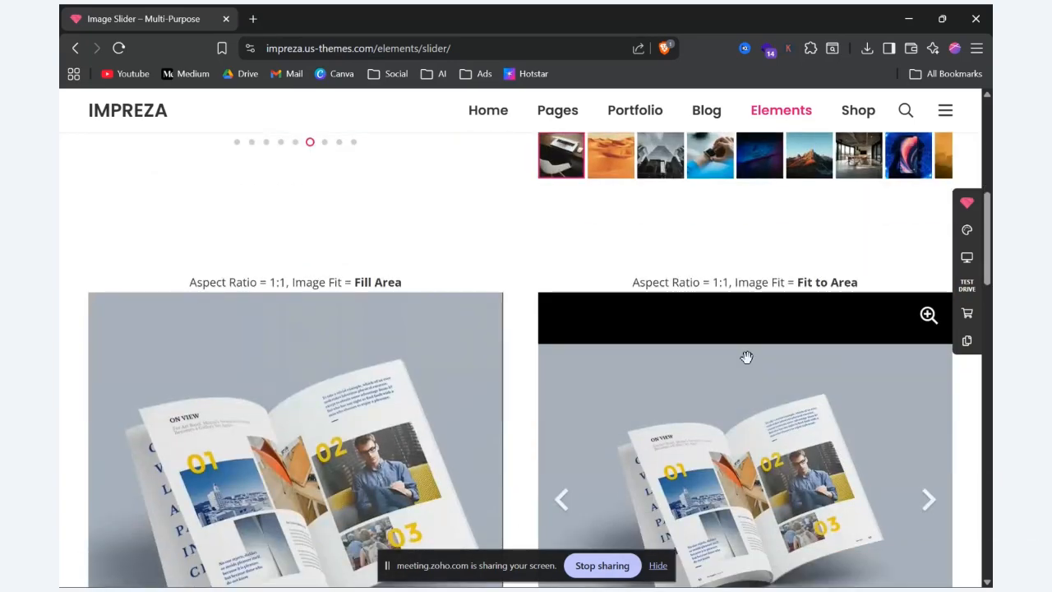
scroll(747, 356, down, 6)
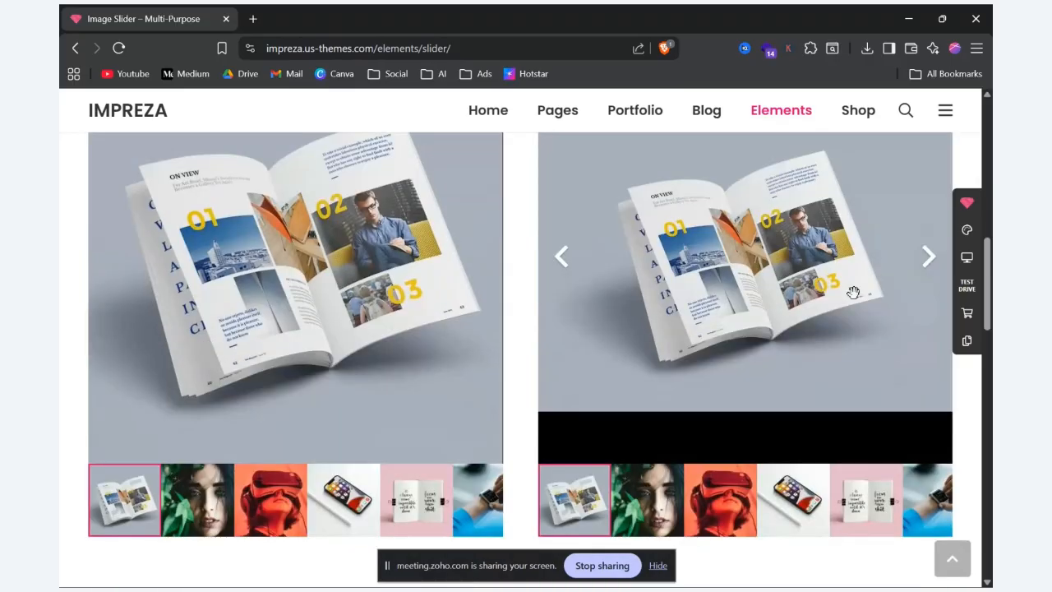
scroll(849, 295, down, 15)
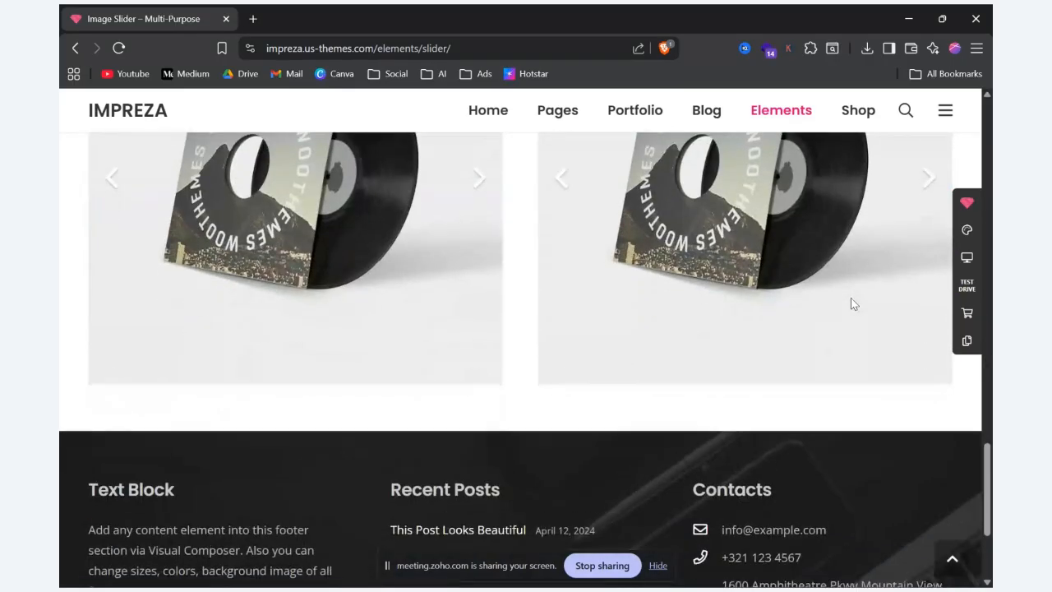
scroll(851, 297, up, 4)
Step: Return to the WordPress page editor, review the remaining Image Slider options and save the slider's settings
key(alt+Tab)
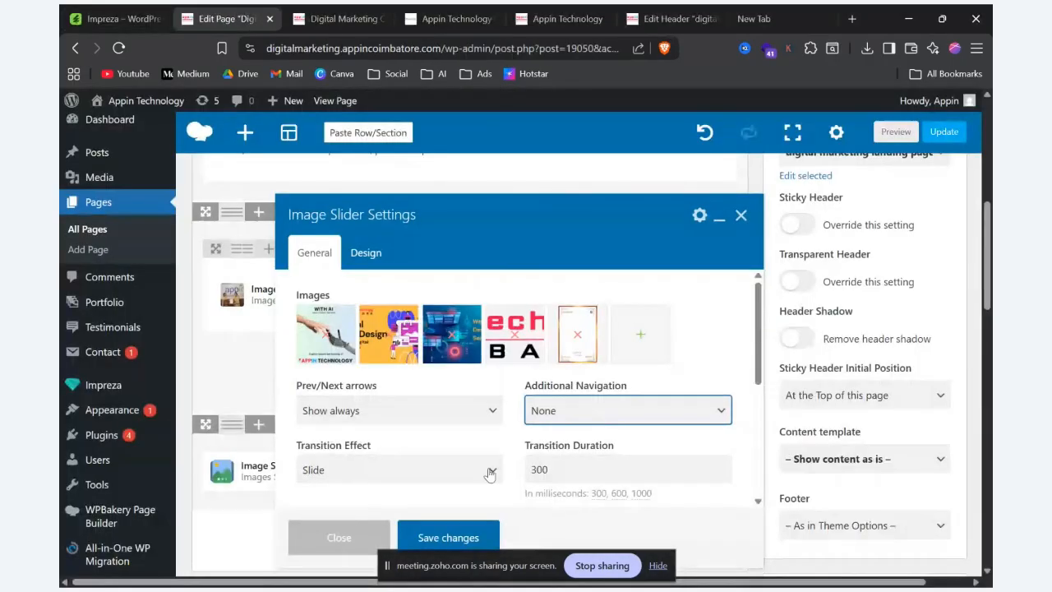
scroll(487, 444, down, 1)
scroll(436, 472, down, 2)
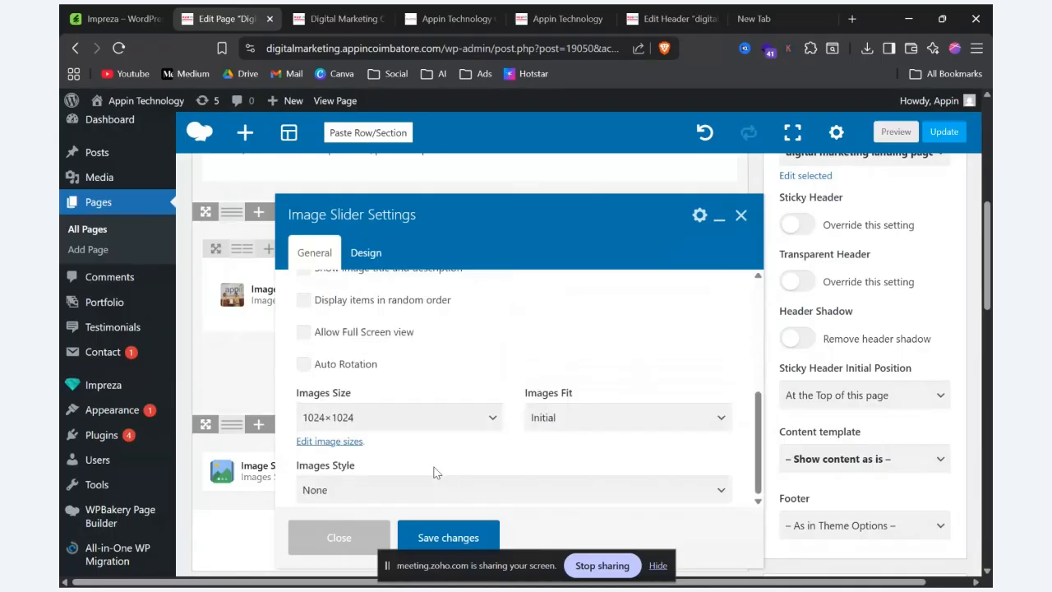
click(448, 538)
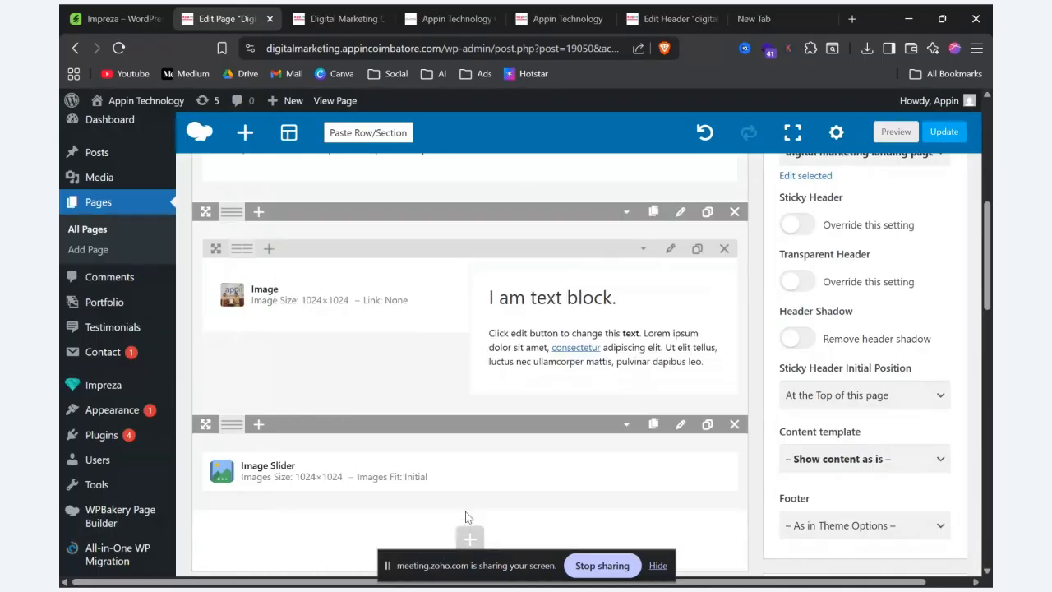
Step: Preview the page and examine the image slider beneath the two-column row
click(905, 132)
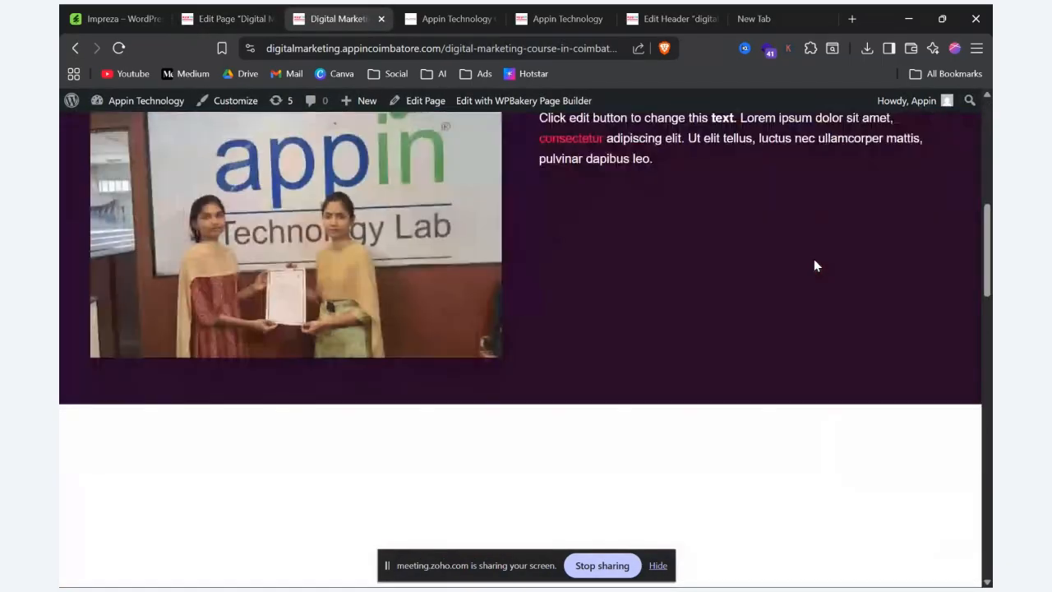
scroll(814, 261, down, 10)
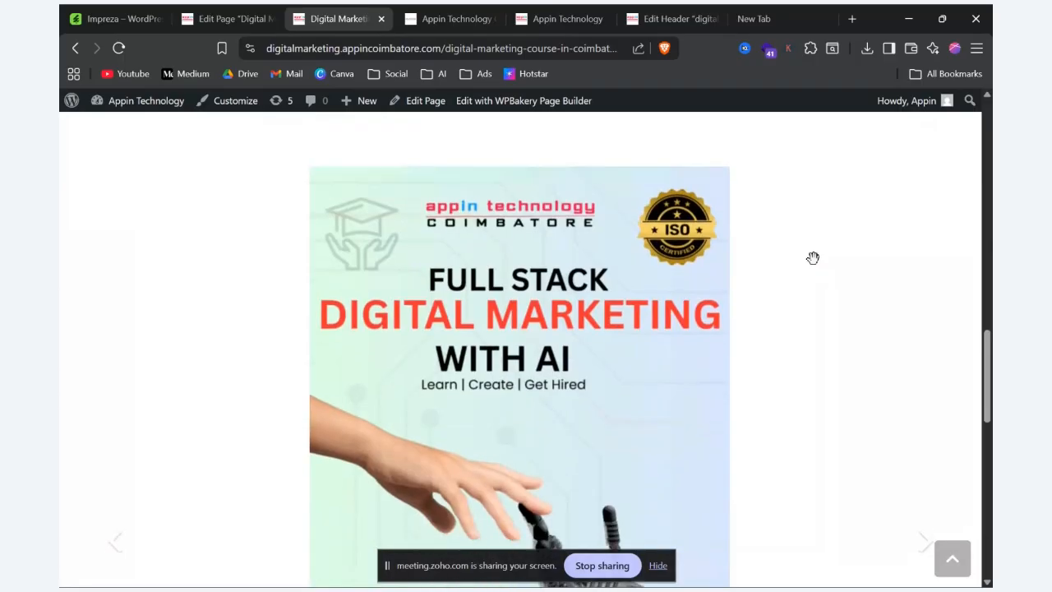
scroll(813, 258, down, 3)
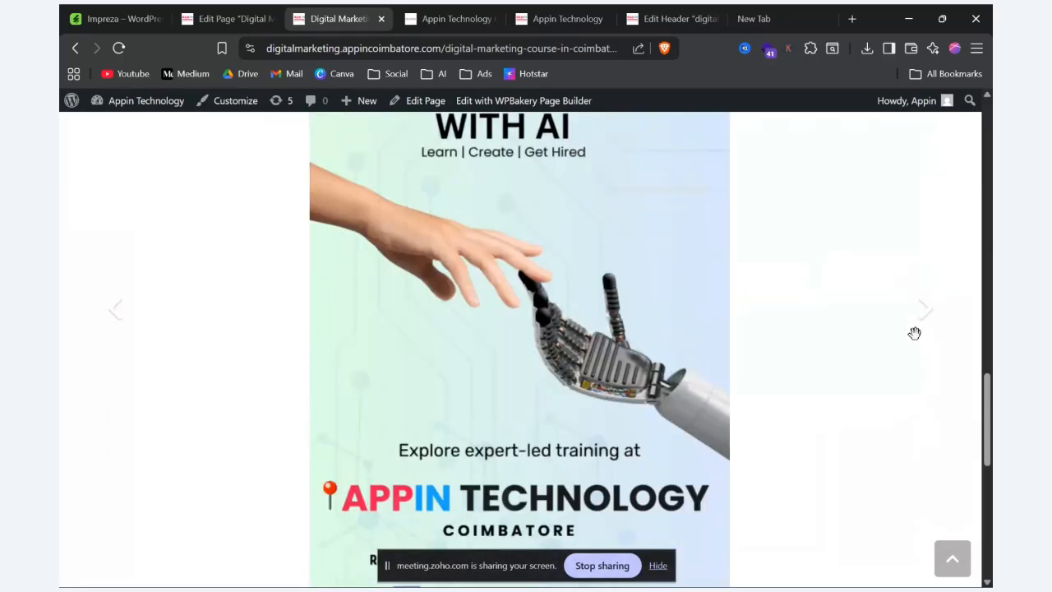
scroll(915, 333, up, 4)
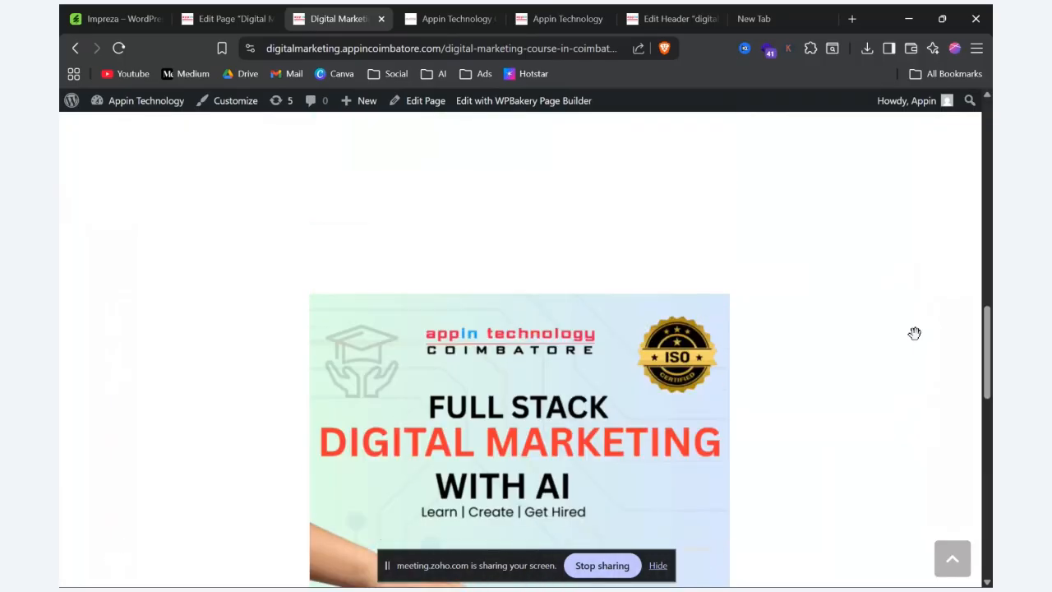
scroll(915, 333, down, 5)
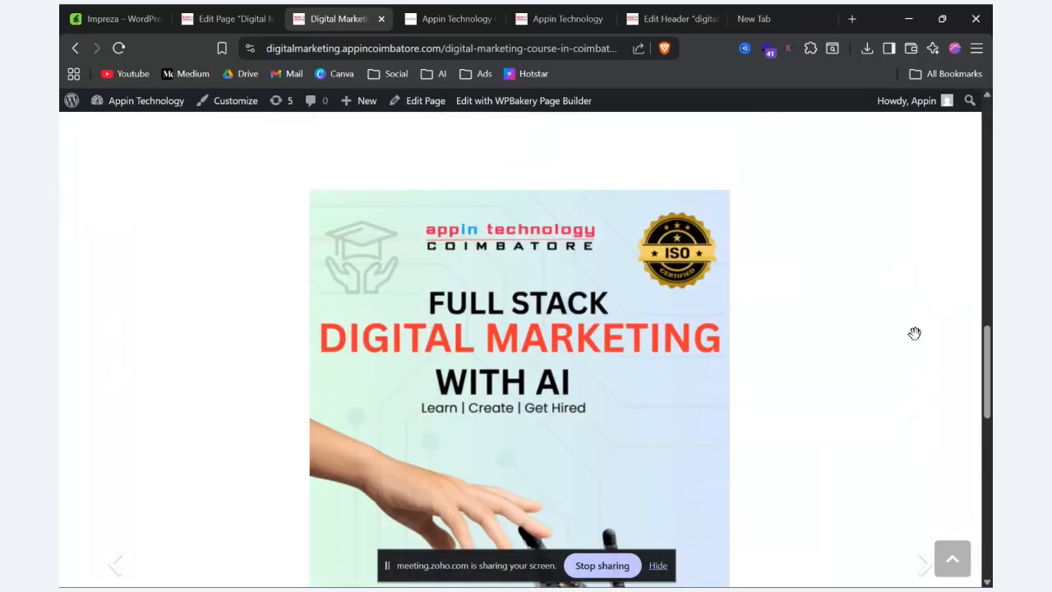
scroll(389, 433, up, 3)
scroll(665, 387, down, 3)
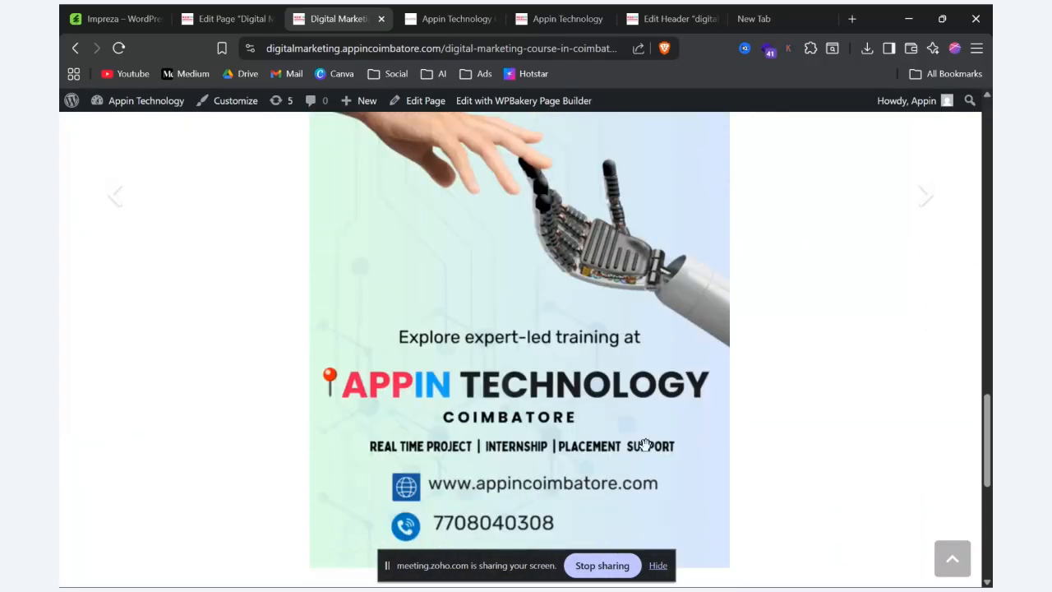
Step: Advance through the slider's images in the preview and compare how large each one displays
click(932, 192)
scroll(932, 193, up, 3)
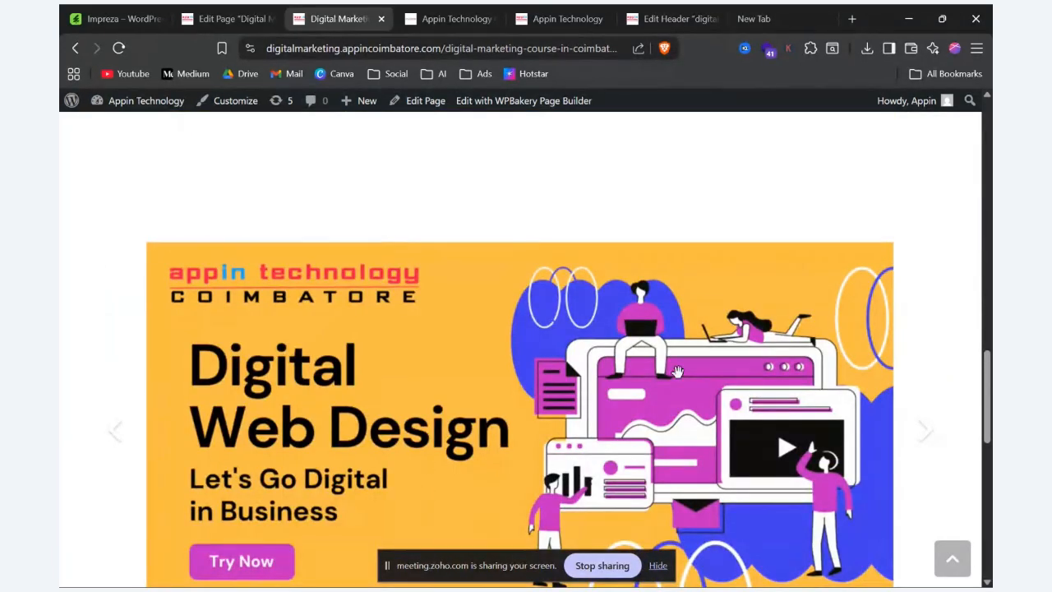
scroll(888, 336, down, 2)
click(935, 330)
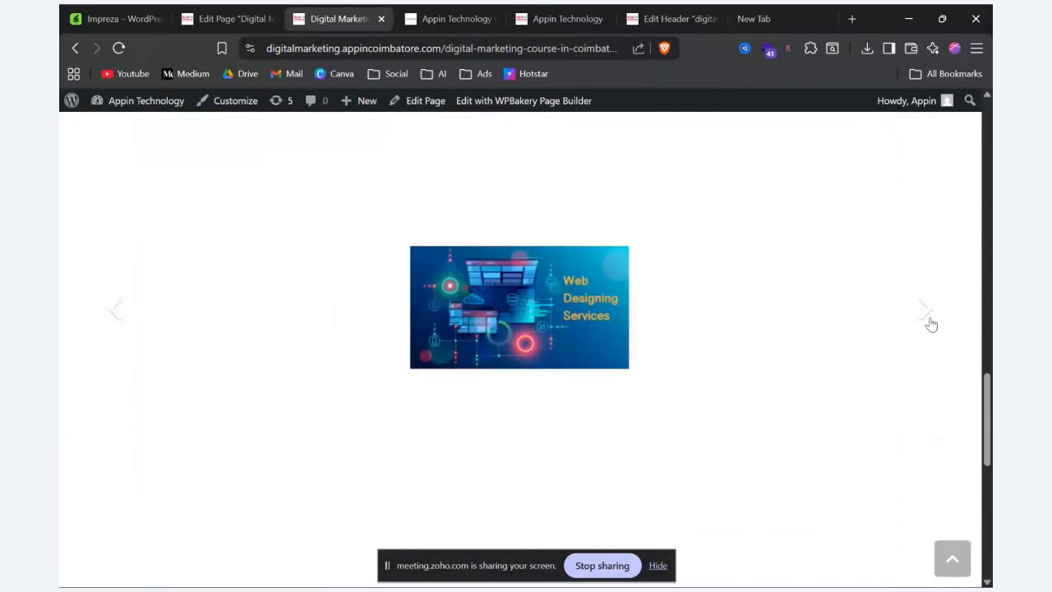
click(927, 325)
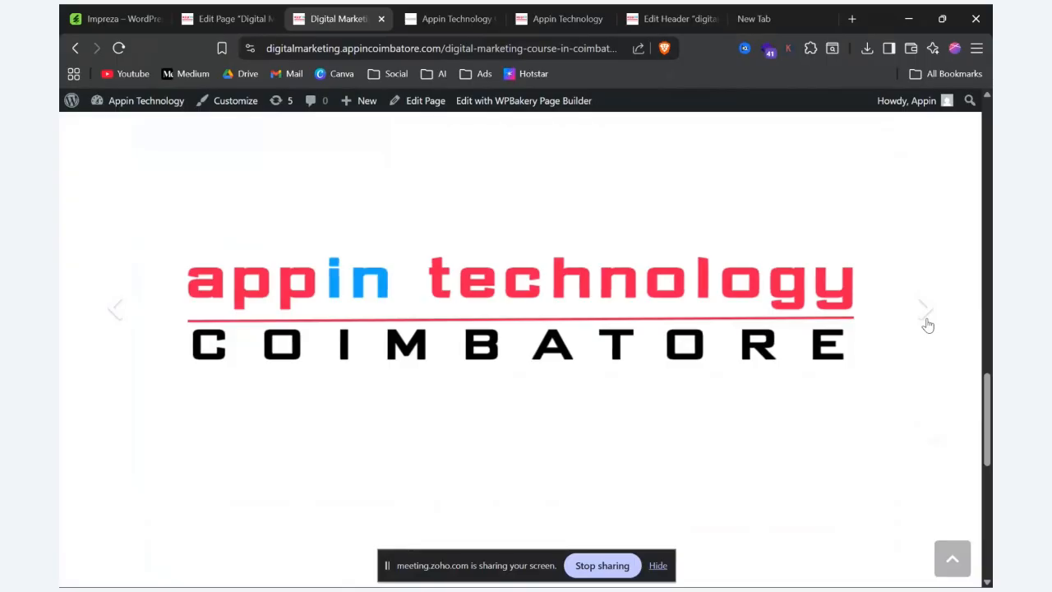
click(927, 325)
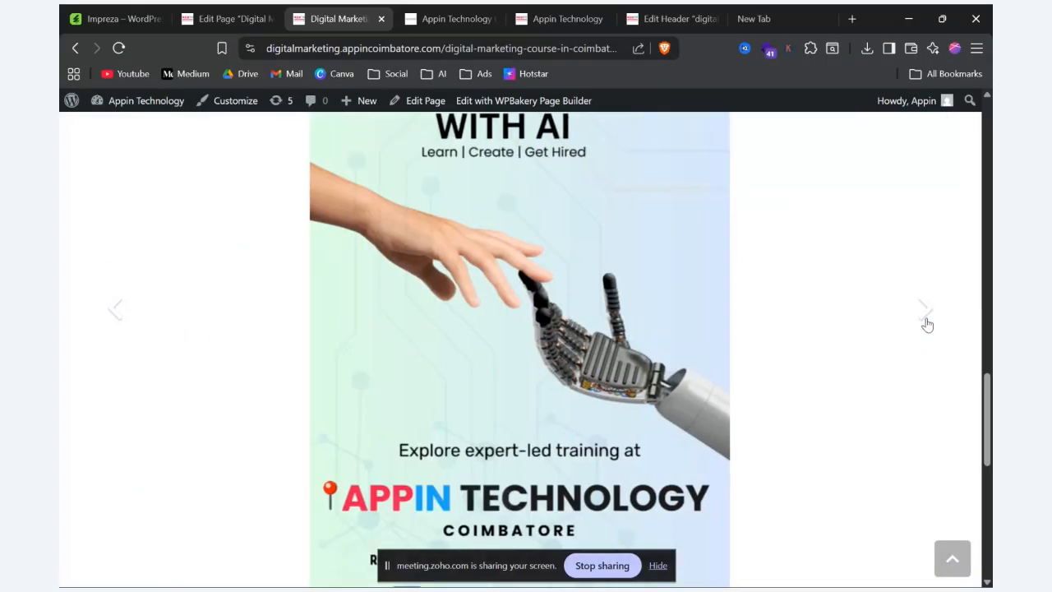
scroll(676, 370, up, 3)
scroll(582, 226, down, 8)
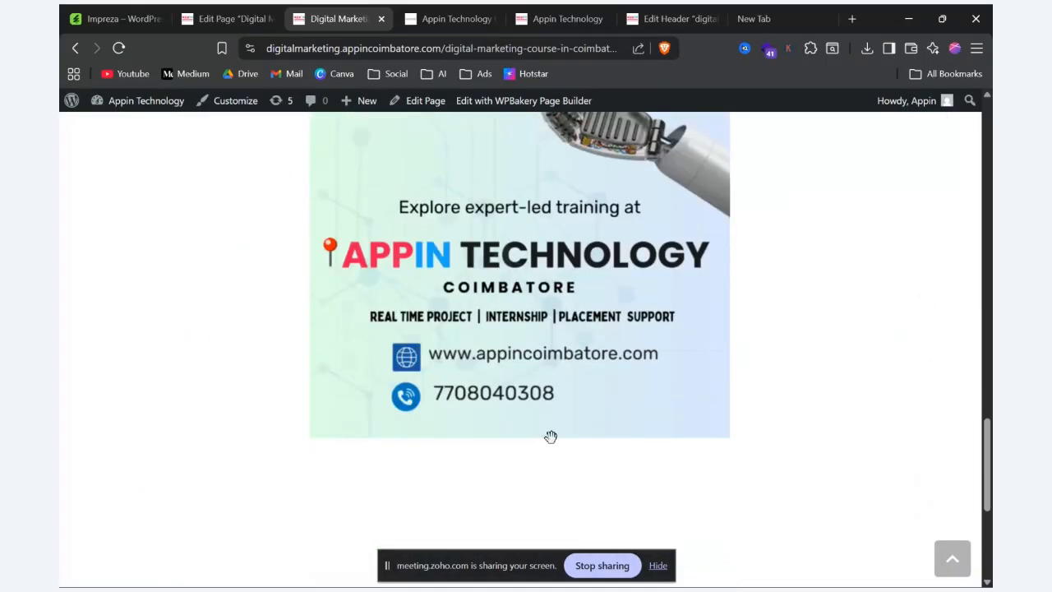
scroll(544, 437, up, 6)
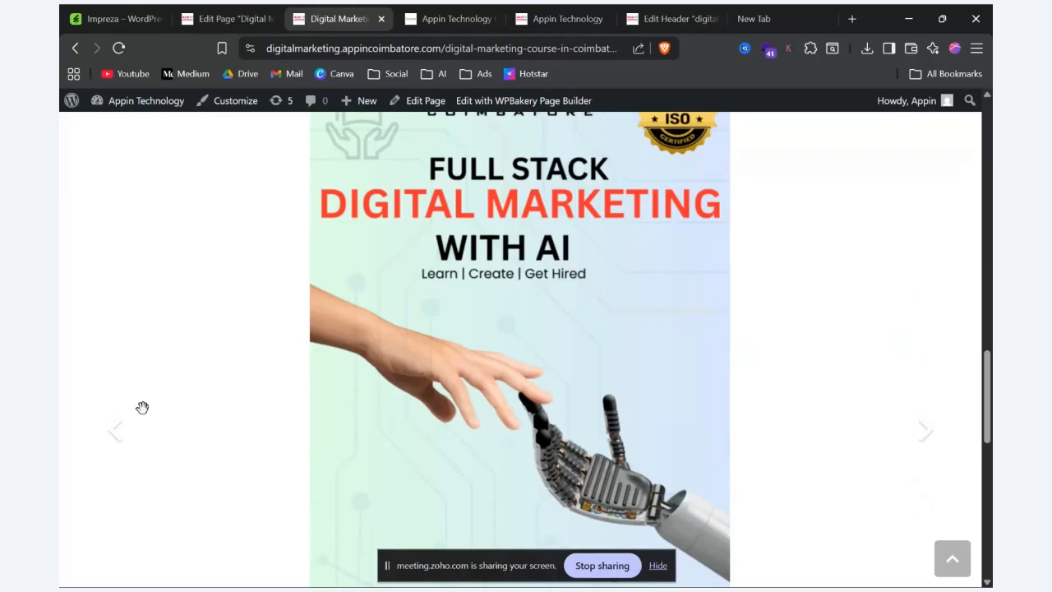
scroll(714, 357, down, 2)
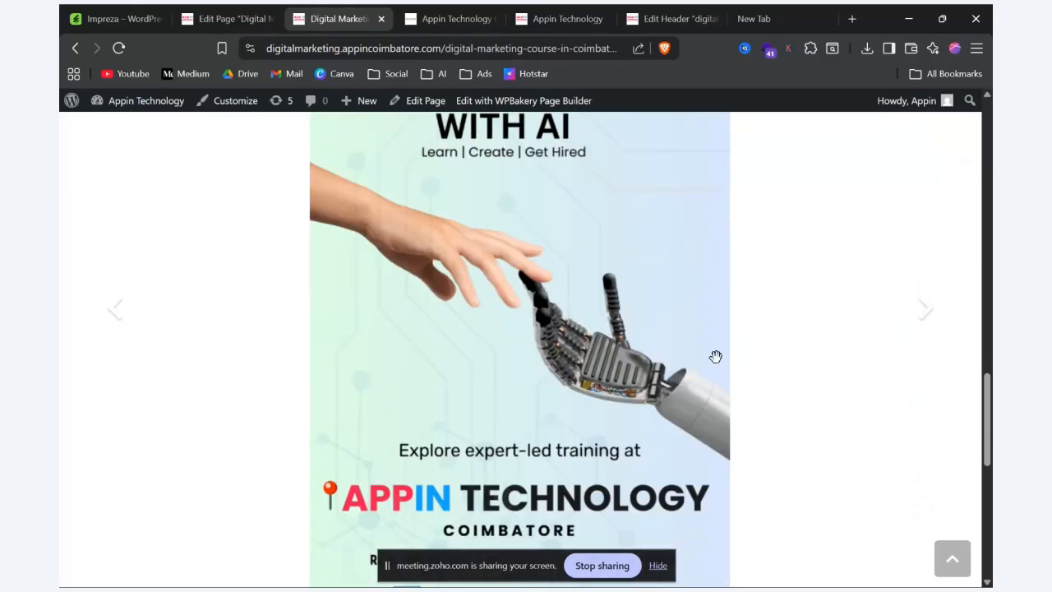
click(921, 305)
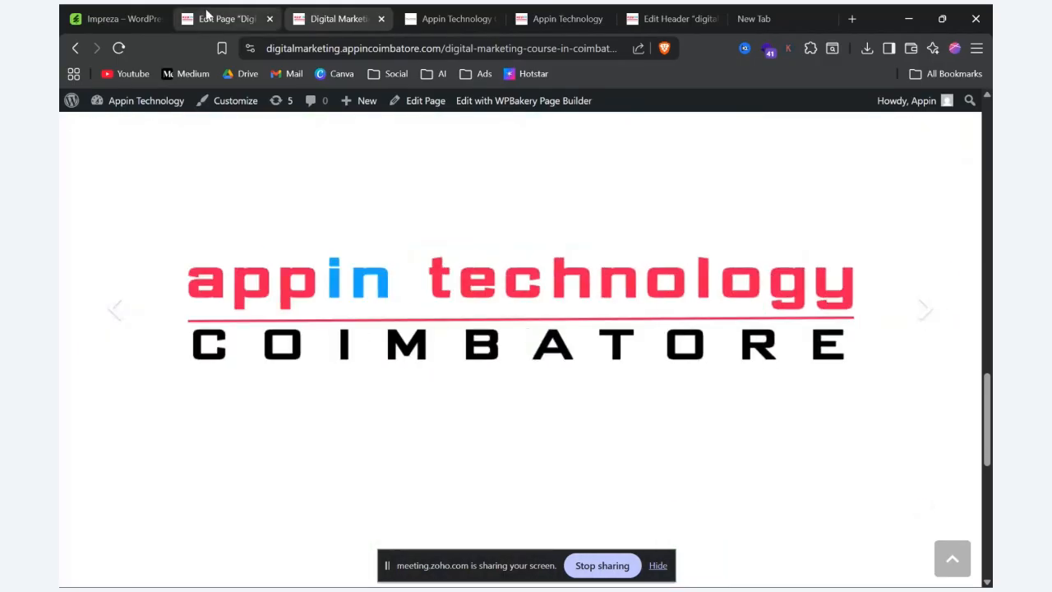
Step: Return to the page editor, split the image slider's row into two equal columns and preview the page
click(224, 18)
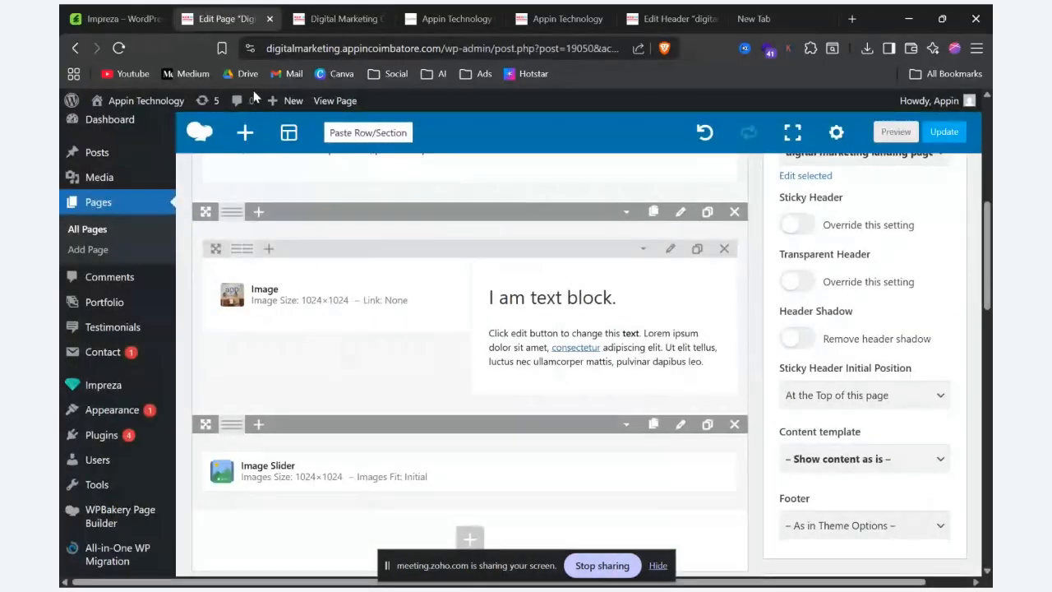
click(258, 425)
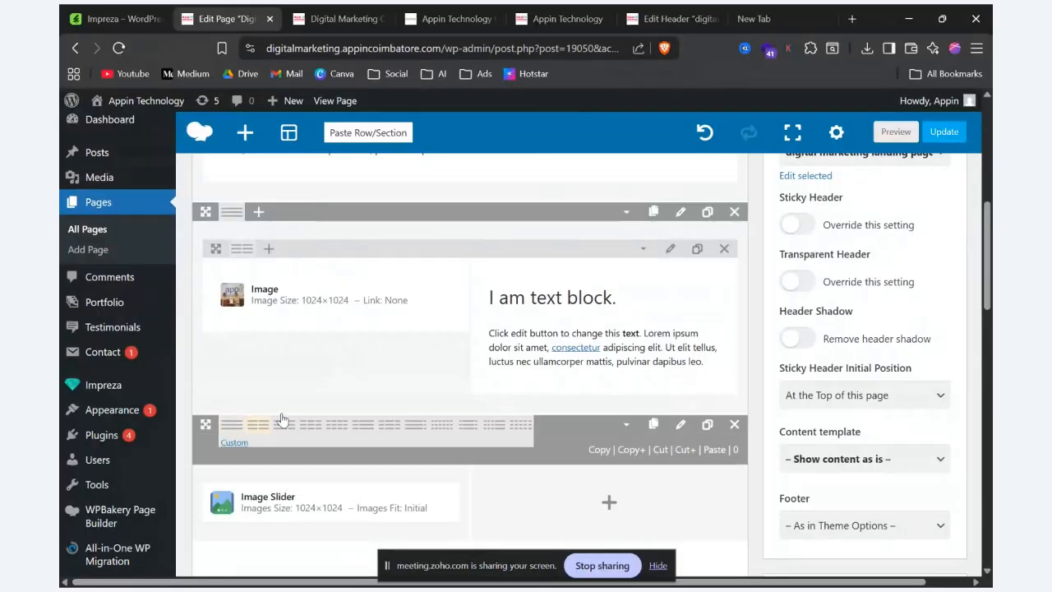
click(877, 132)
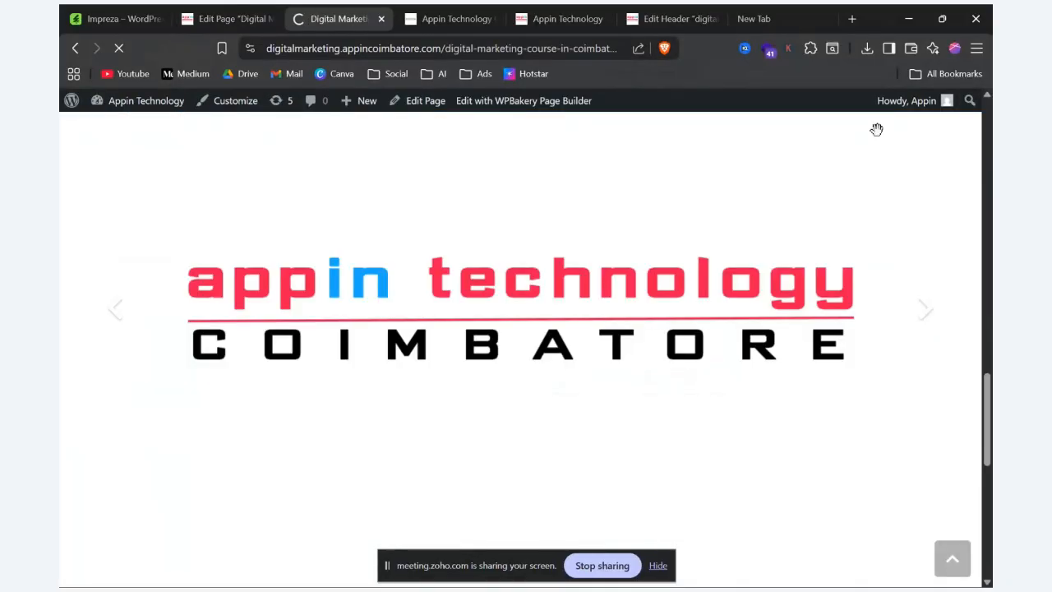
Step: Examine the image slider in its column on the previewed page and advance through its images to compare their displayed sizes
scroll(750, 297, down, 10)
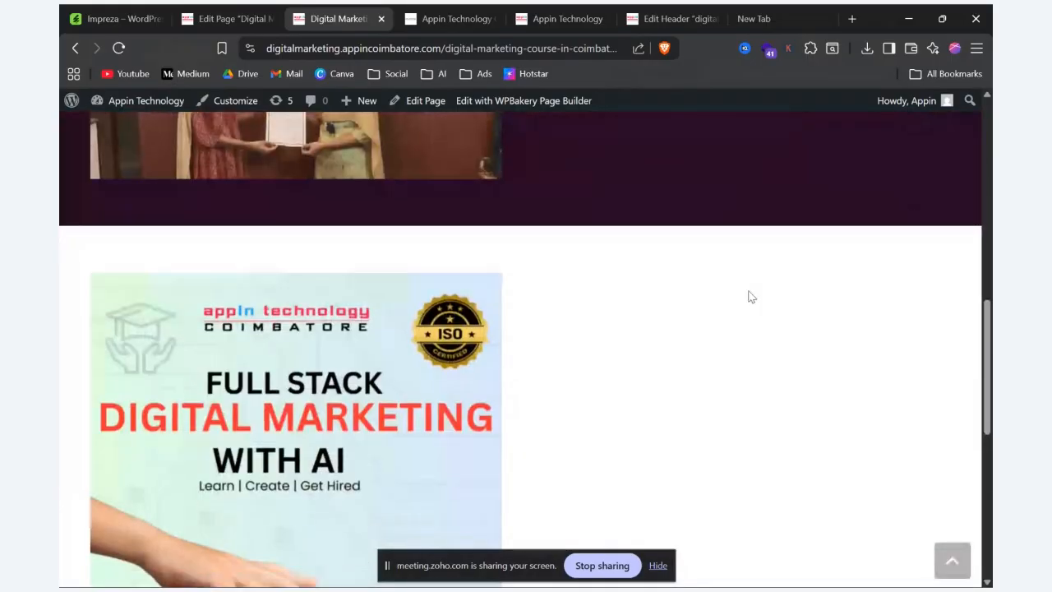
scroll(750, 296, down, 3)
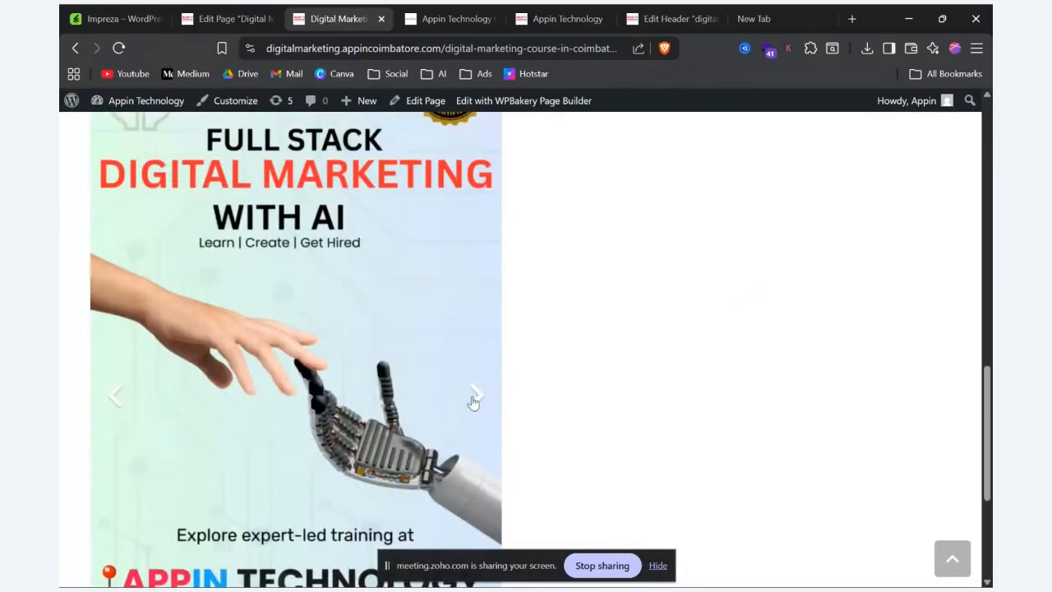
scroll(392, 291, down, 3)
scroll(431, 273, up, 4)
scroll(432, 273, up, 4)
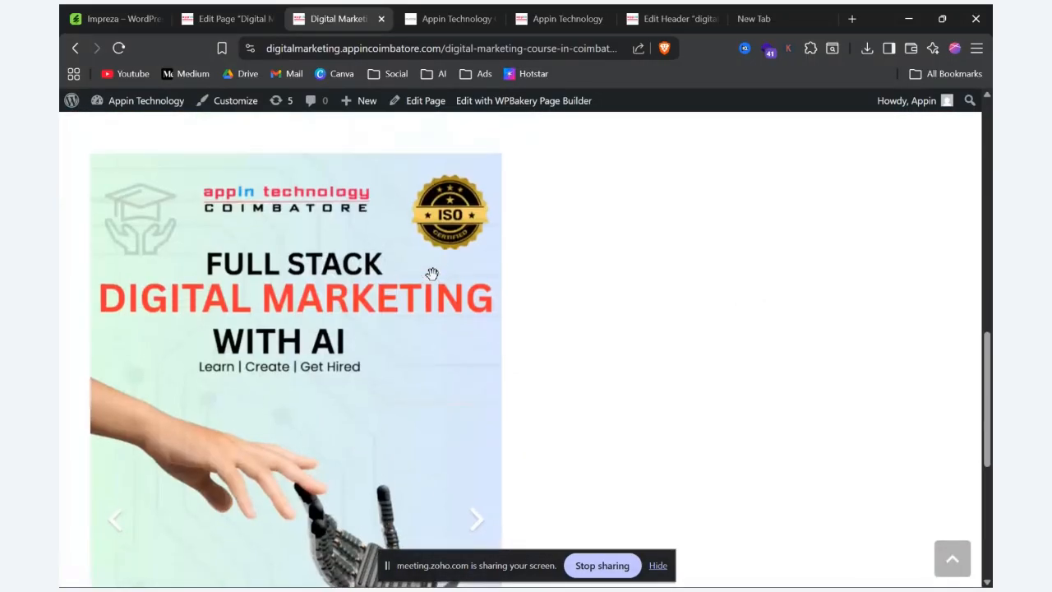
scroll(430, 275, down, 6)
scroll(423, 317, up, 3)
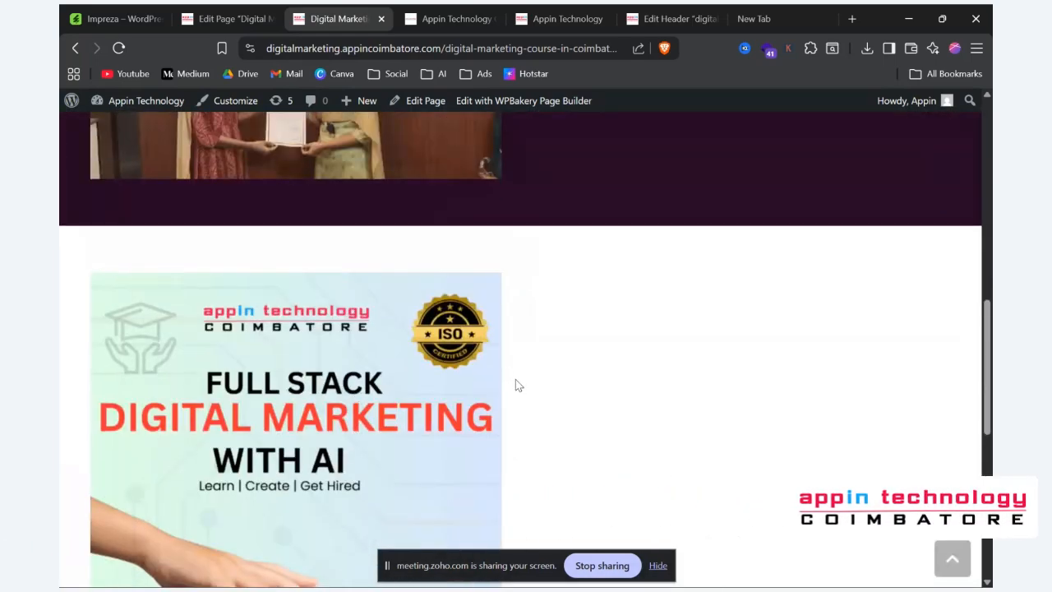
scroll(517, 384, down, 3)
click(476, 404)
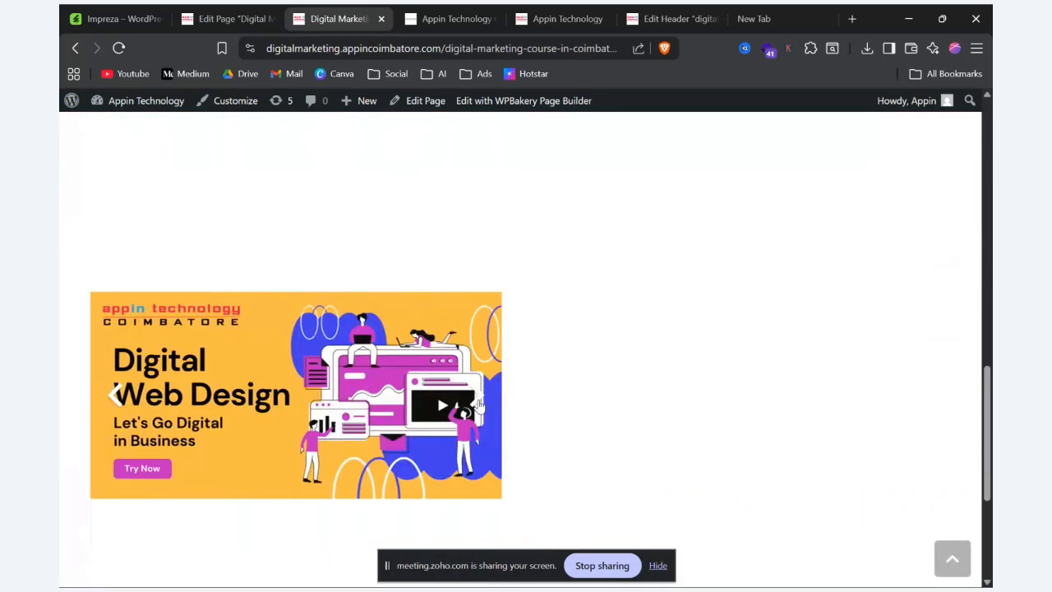
click(480, 404)
click(479, 406)
click(479, 406)
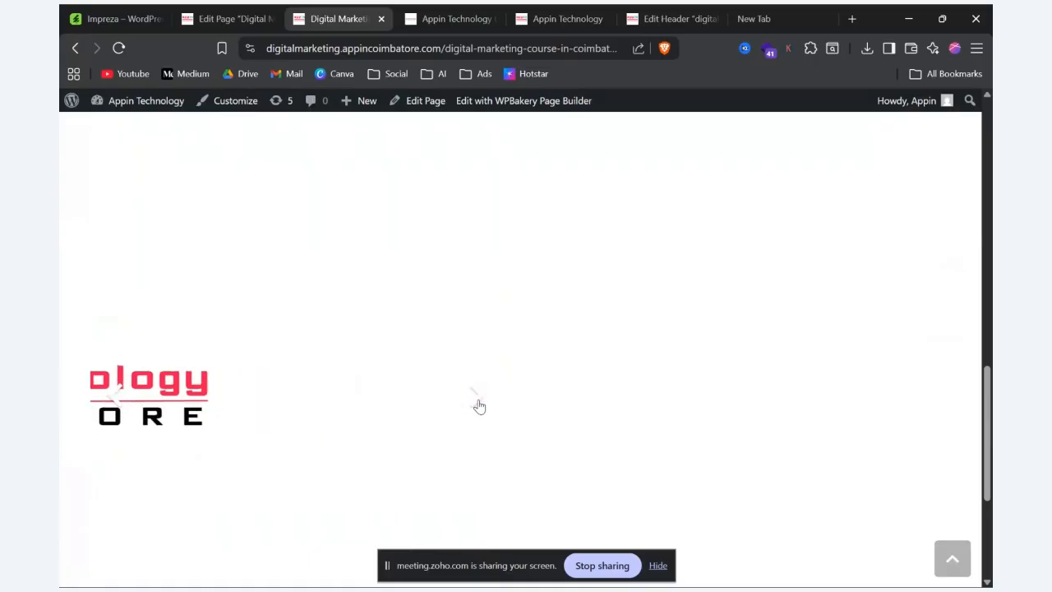
click(479, 406)
click(479, 404)
click(480, 403)
click(479, 403)
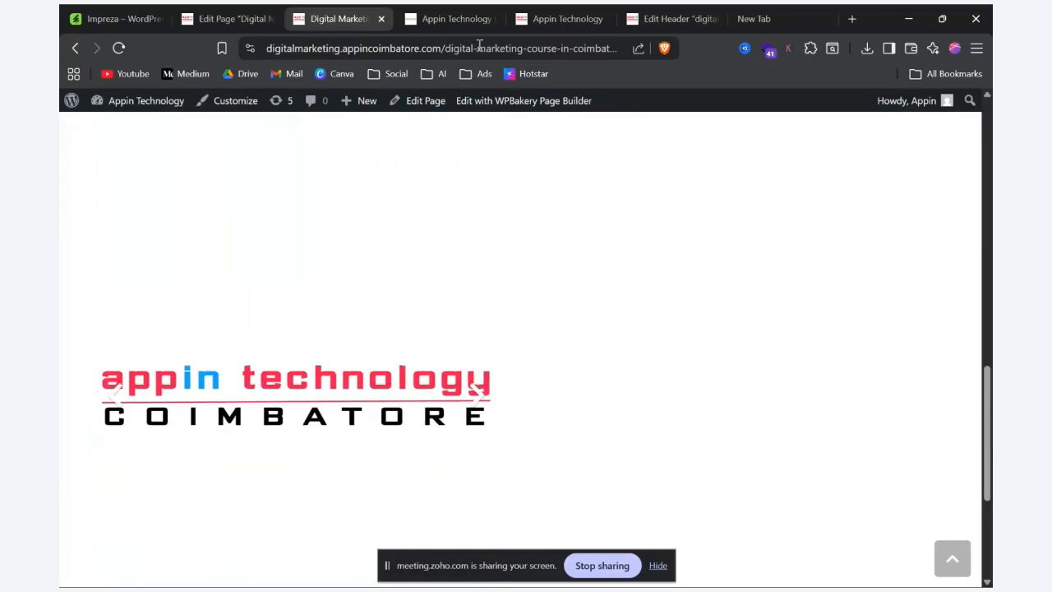
click(245, 11)
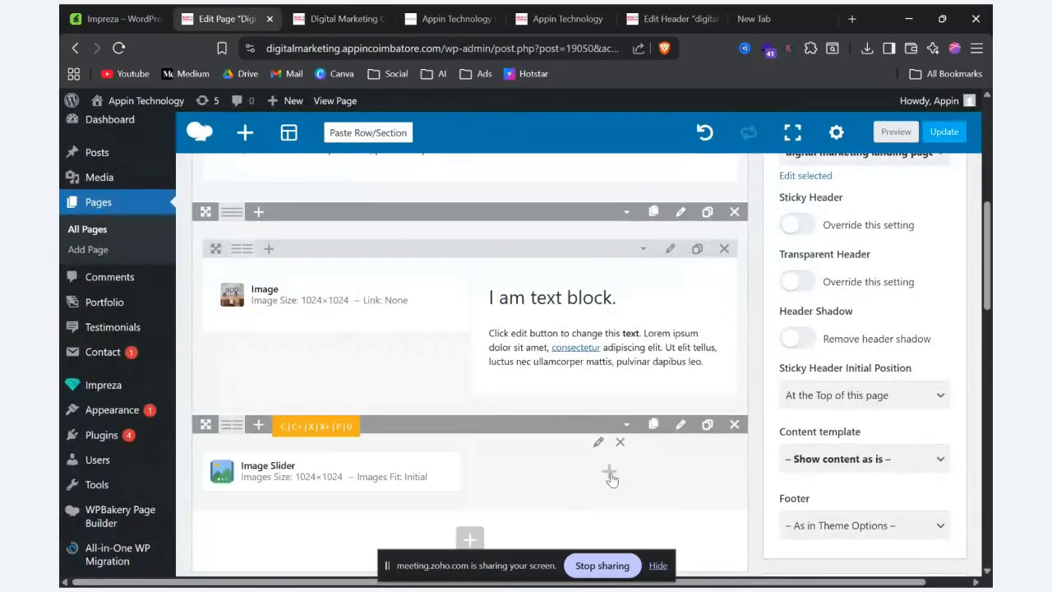
click(609, 476)
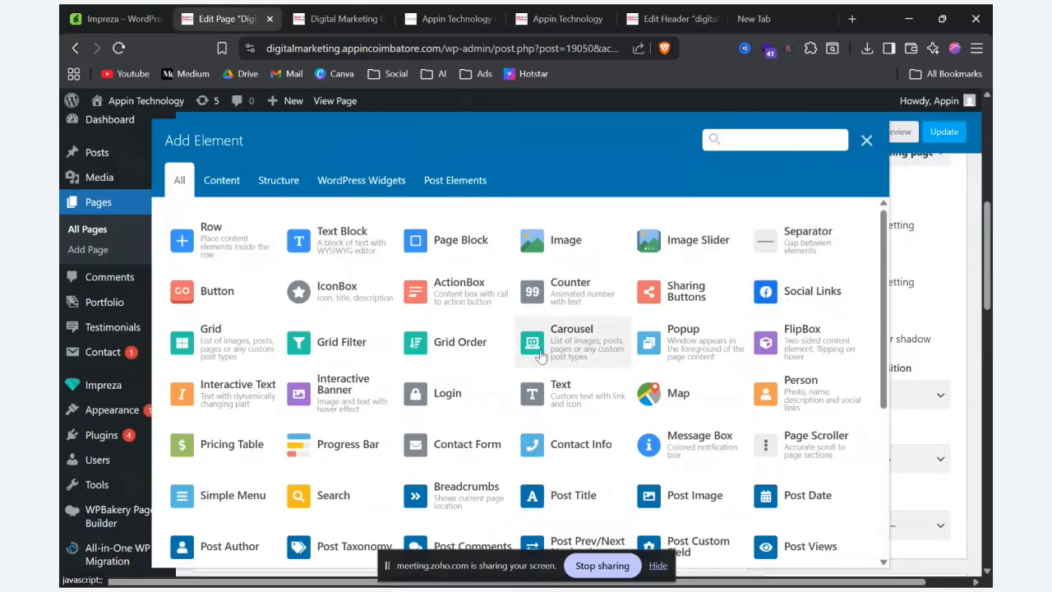
key(alt+Tab)
key(alt+Tab)
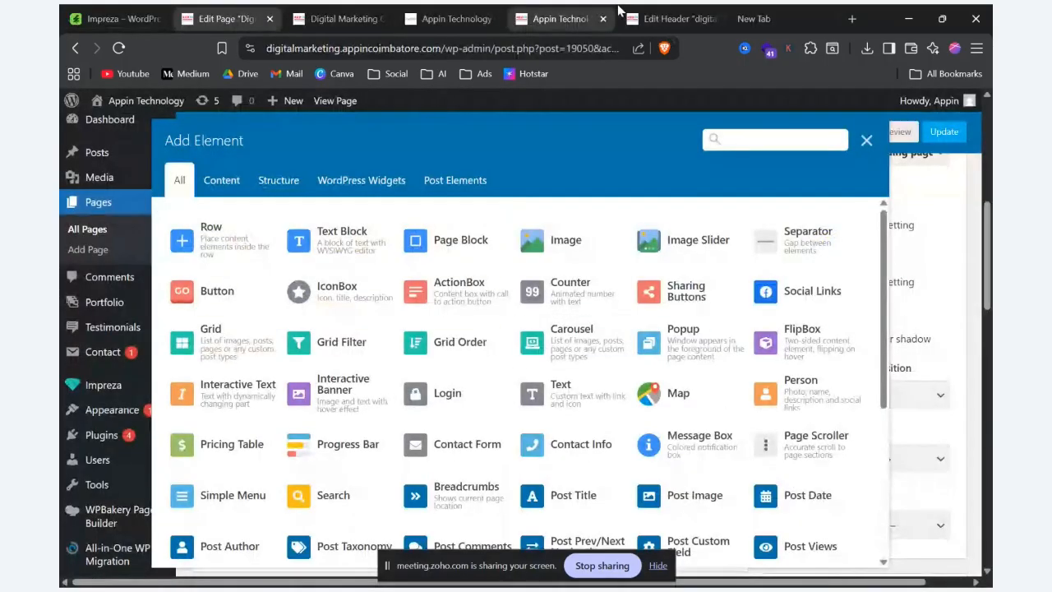
click(670, 18)
click(470, 13)
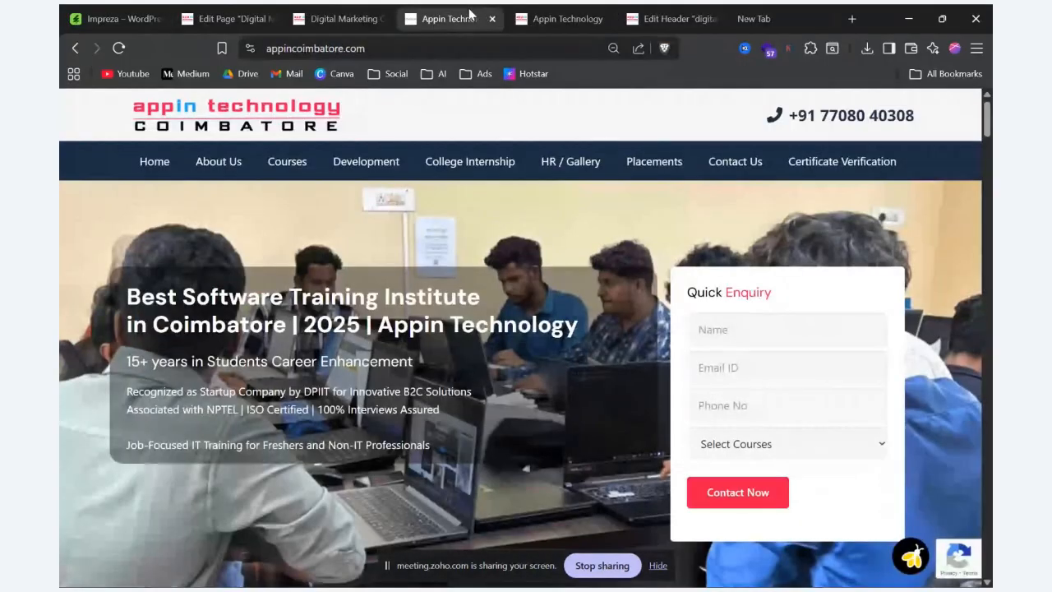
click(329, 16)
click(210, 15)
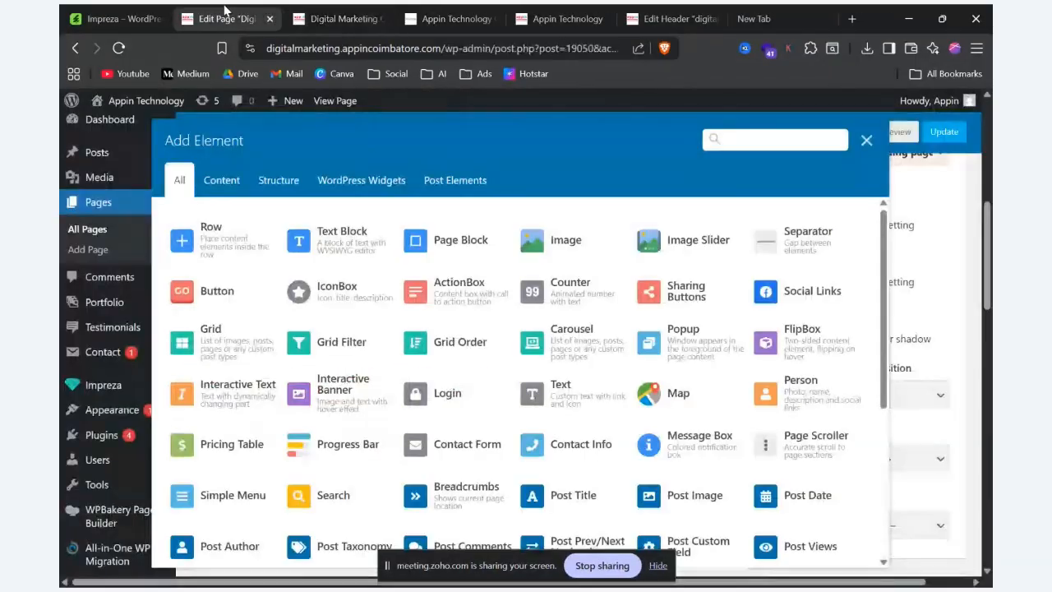
click(866, 141)
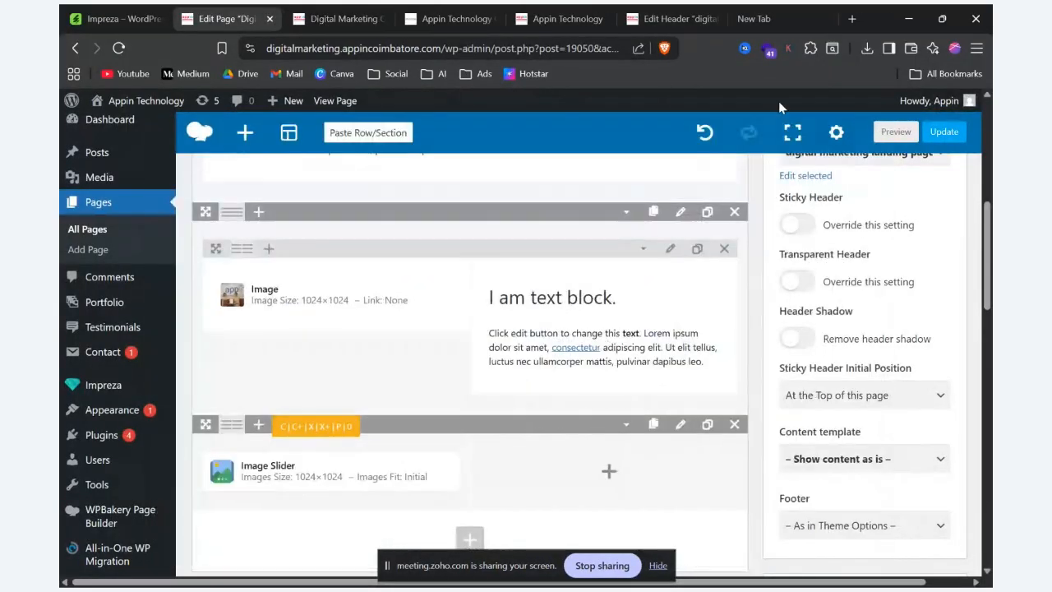
Step: Preview the page and examine the spacing between the Digital Marketing heading and the text block beneath it
click(900, 132)
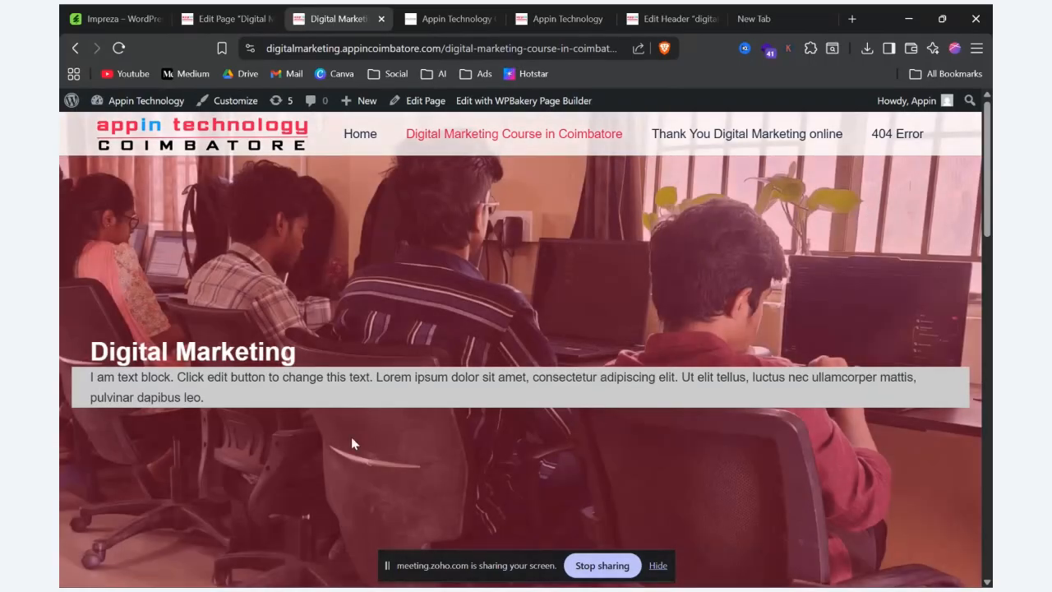
drag(92, 353, 290, 355)
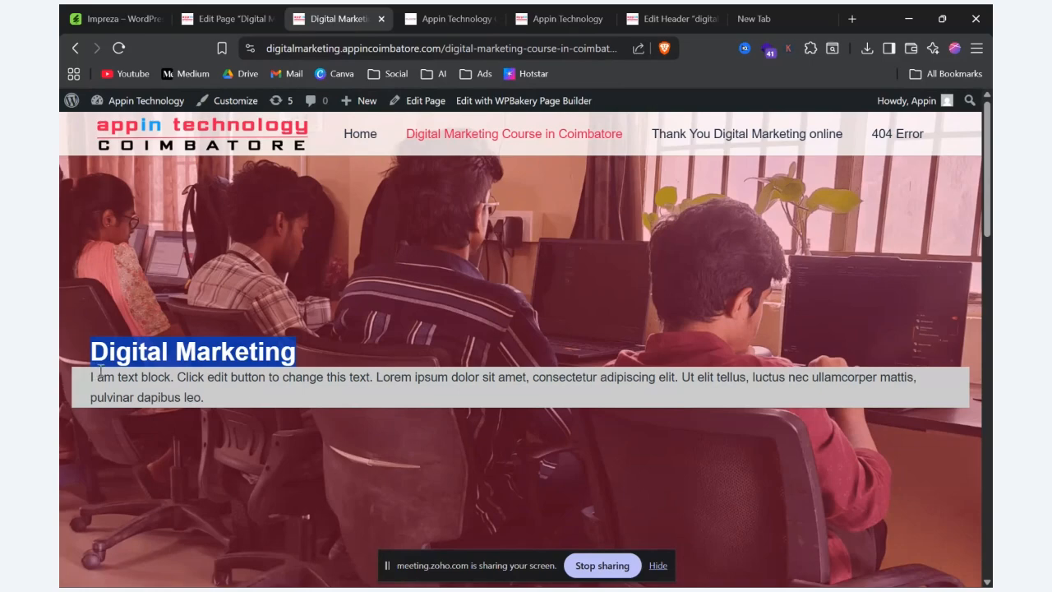
drag(100, 372, 96, 374)
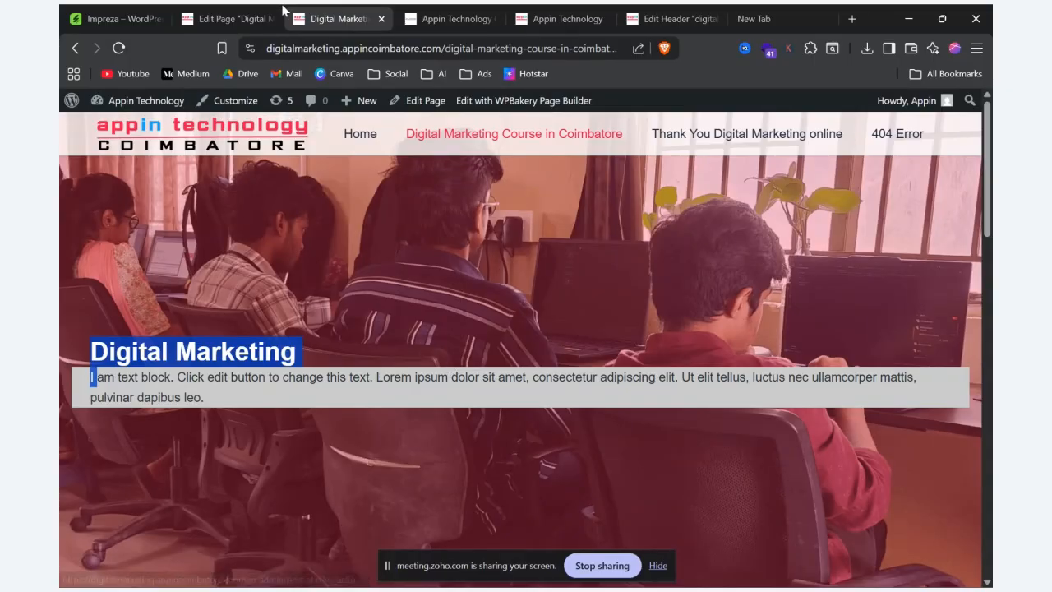
Step: Add a medium-height Separator to the hero row and move it between the Digital Marketing heading and the inner text row
click(247, 18)
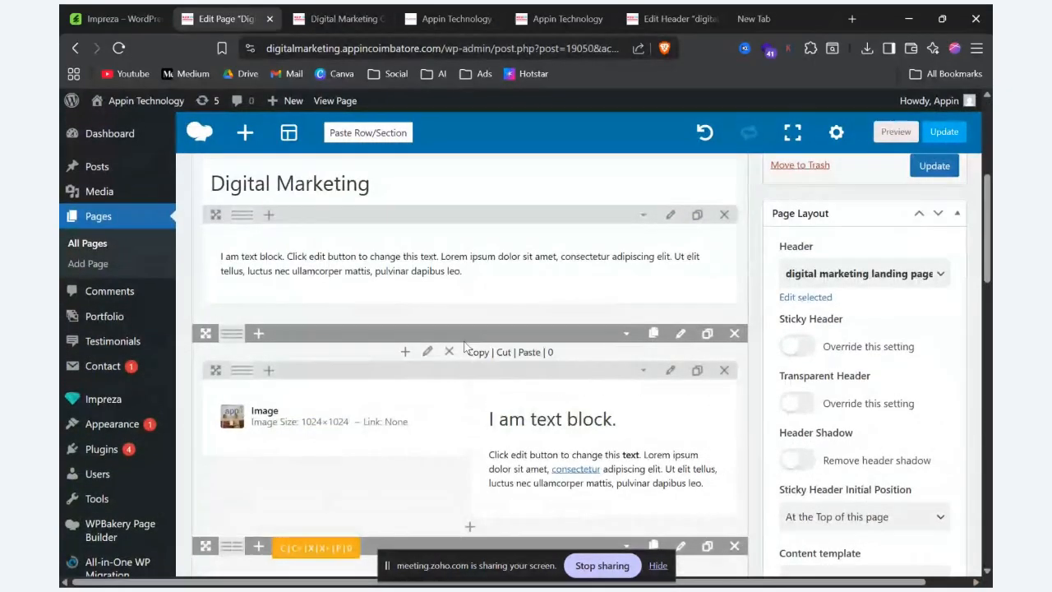
scroll(463, 349, up, 3)
scroll(471, 489, down, 2)
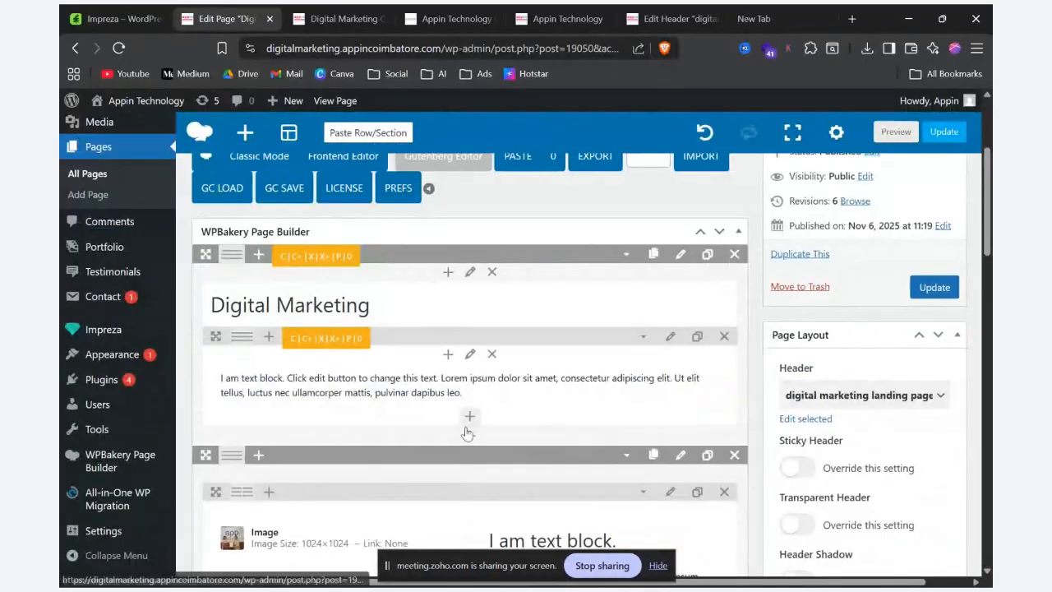
click(470, 418)
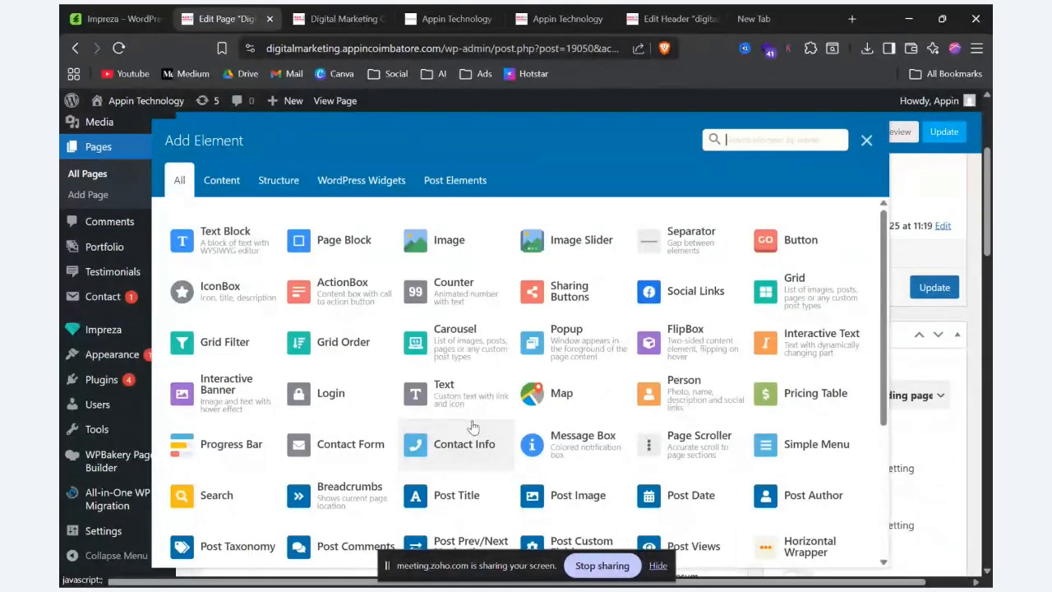
click(681, 238)
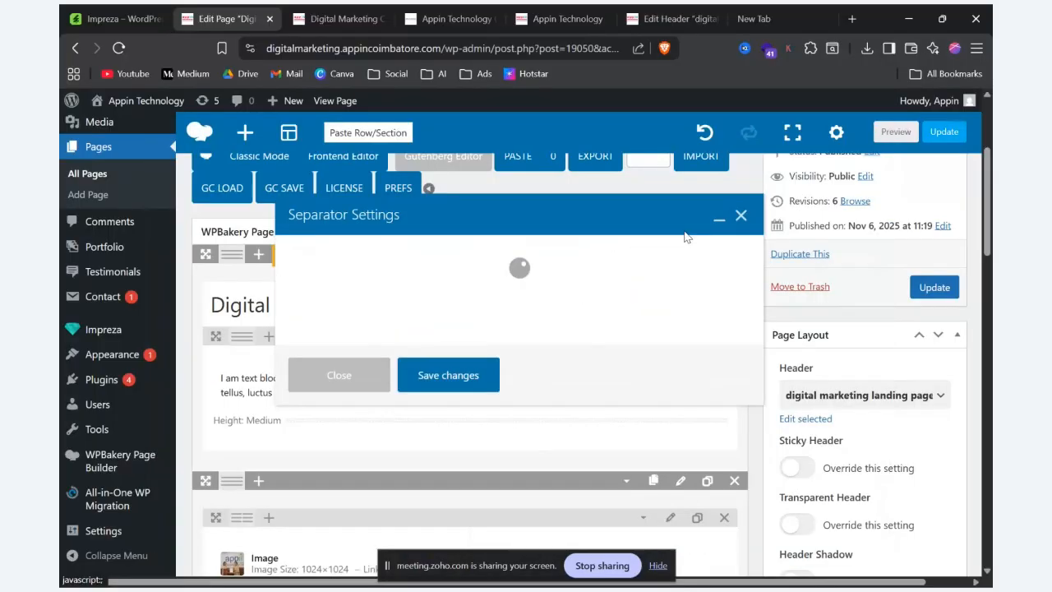
click(425, 417)
drag(424, 417, 312, 341)
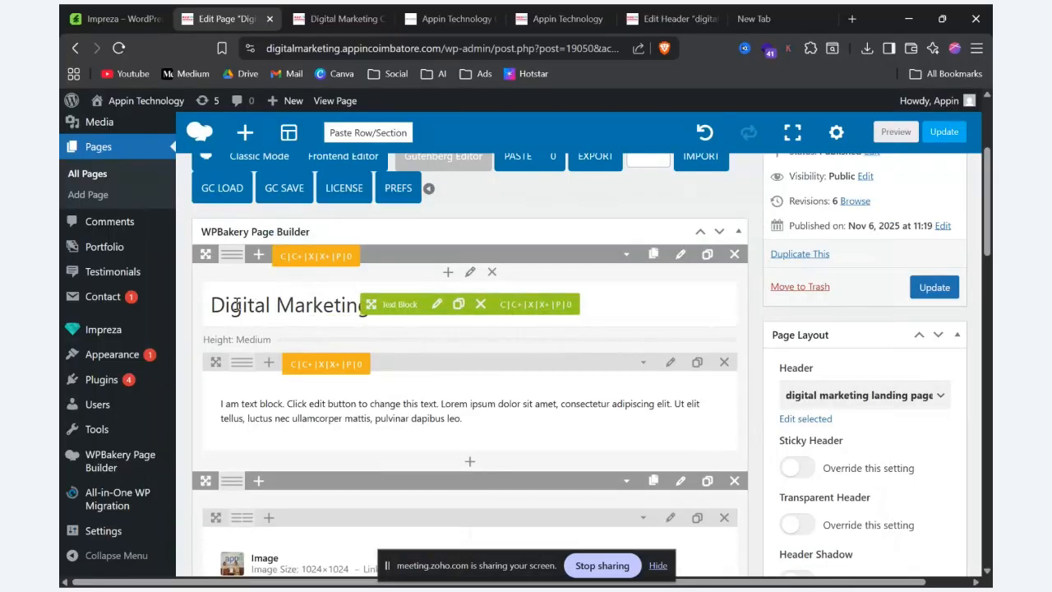
Step: Preview the page to check the separator's gap between the Digital Marketing heading and the text row
drag(201, 305, 402, 318)
mouse_move(244, 371)
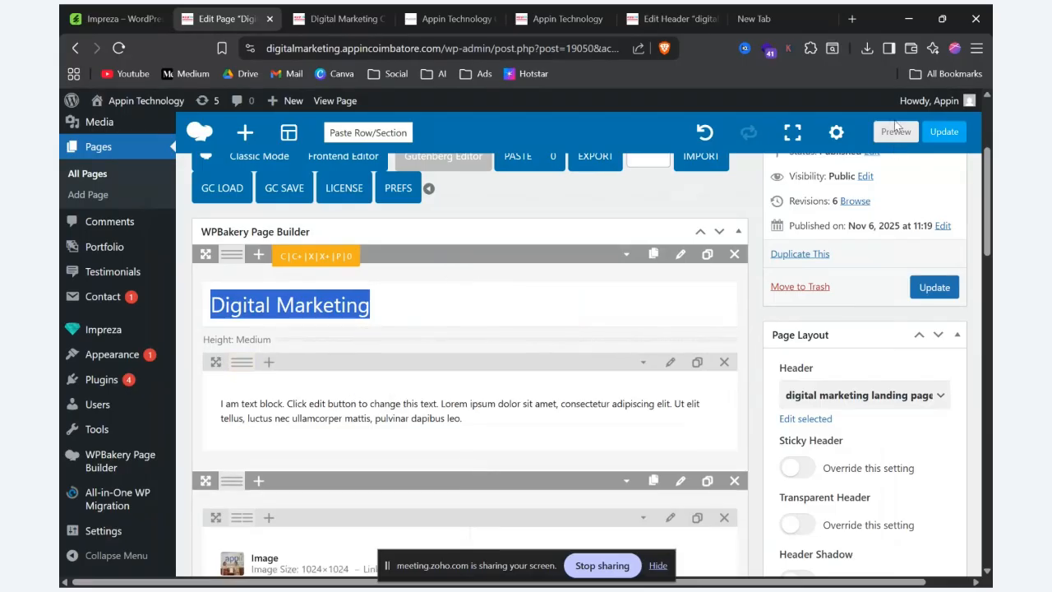
click(896, 130)
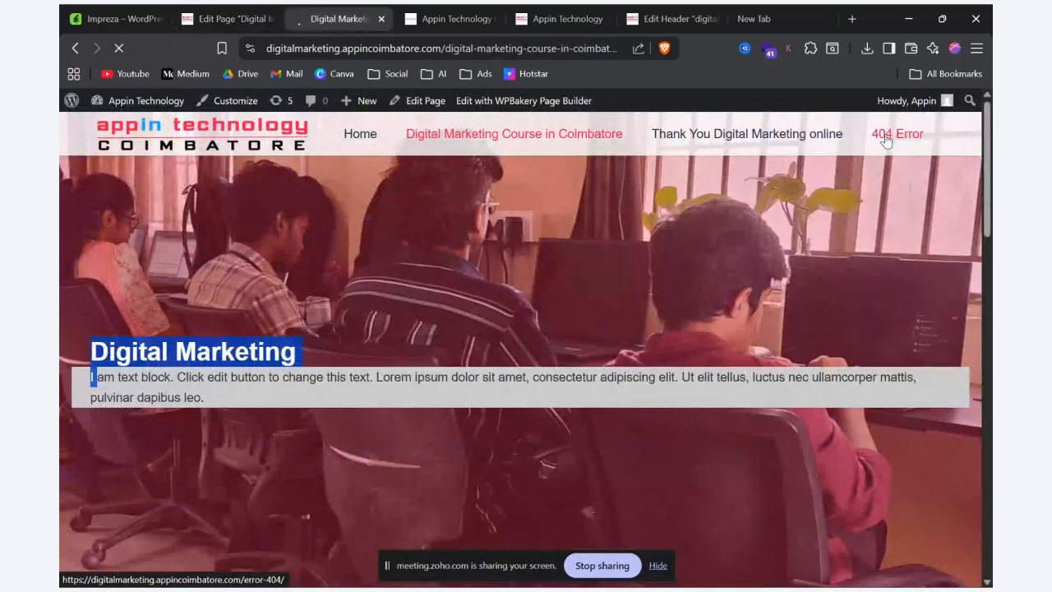
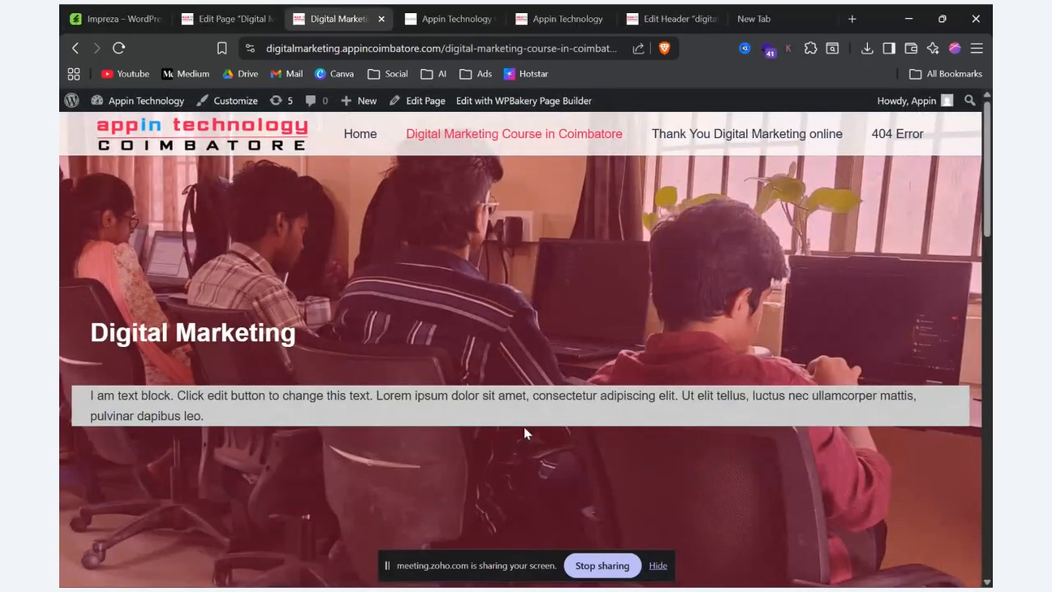
Step: Add a Button element to the empty column beside the Image Slider on the Edit Page screen
click(282, 12)
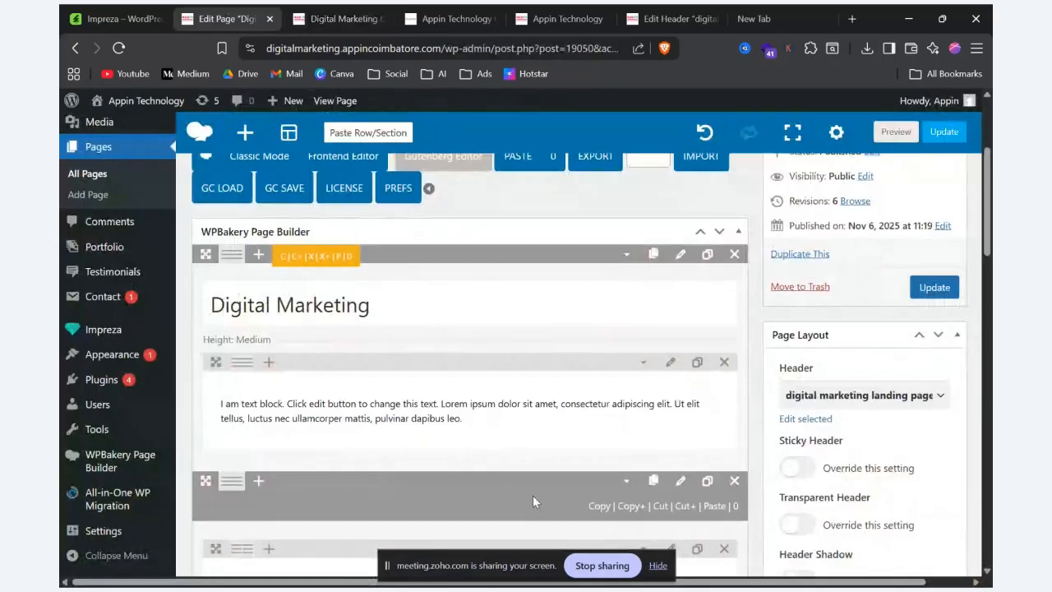
scroll(510, 420, down, 6)
scroll(509, 422, up, 3)
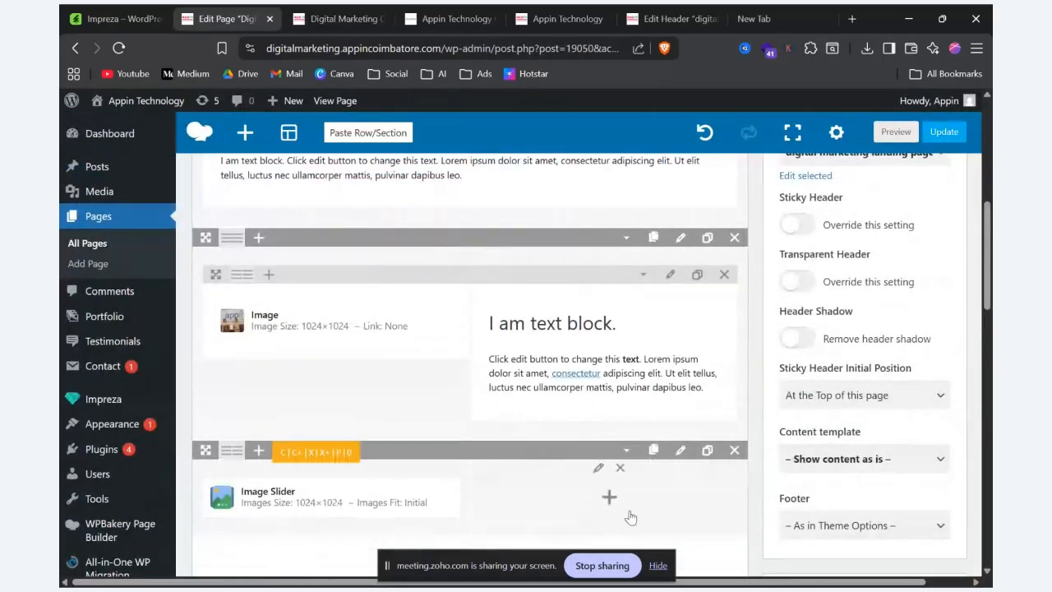
click(609, 498)
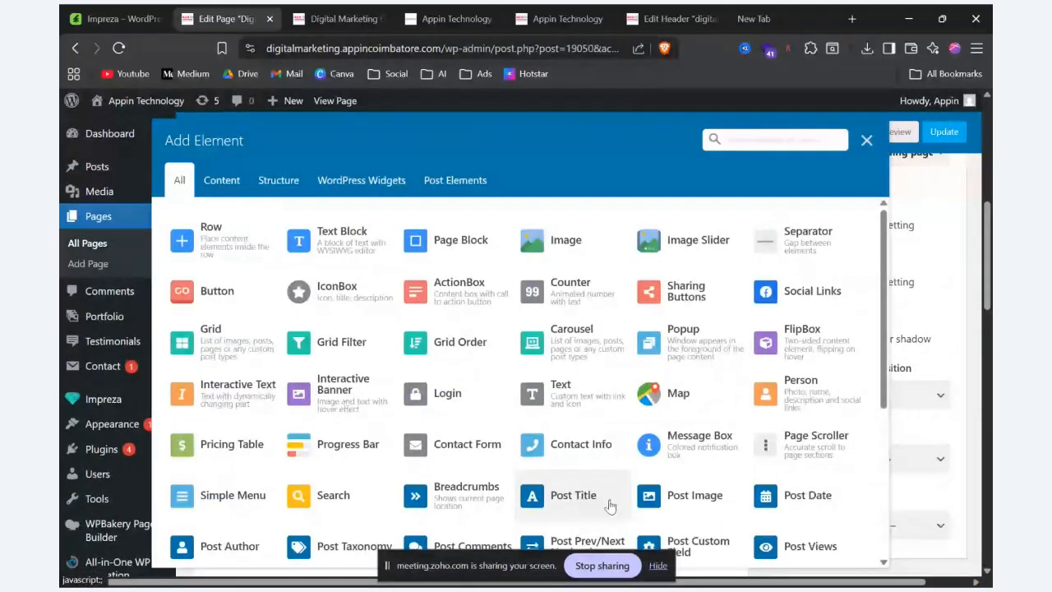
click(237, 296)
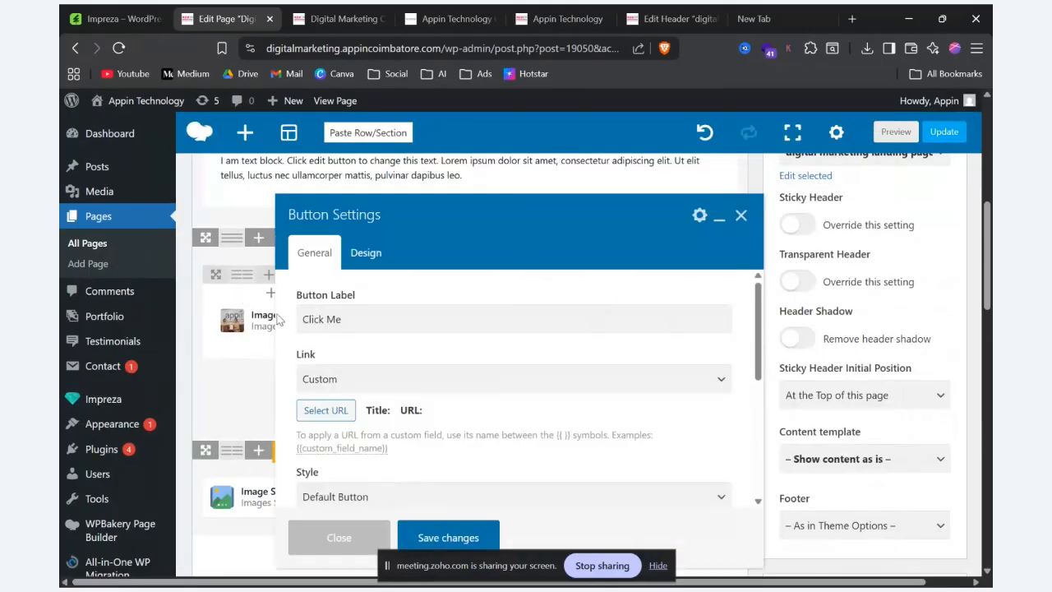
Step: Open the Button demo page on the Impreza elements site and examine the available button styles
key(alt+Tab)
mouse_move(791, 120)
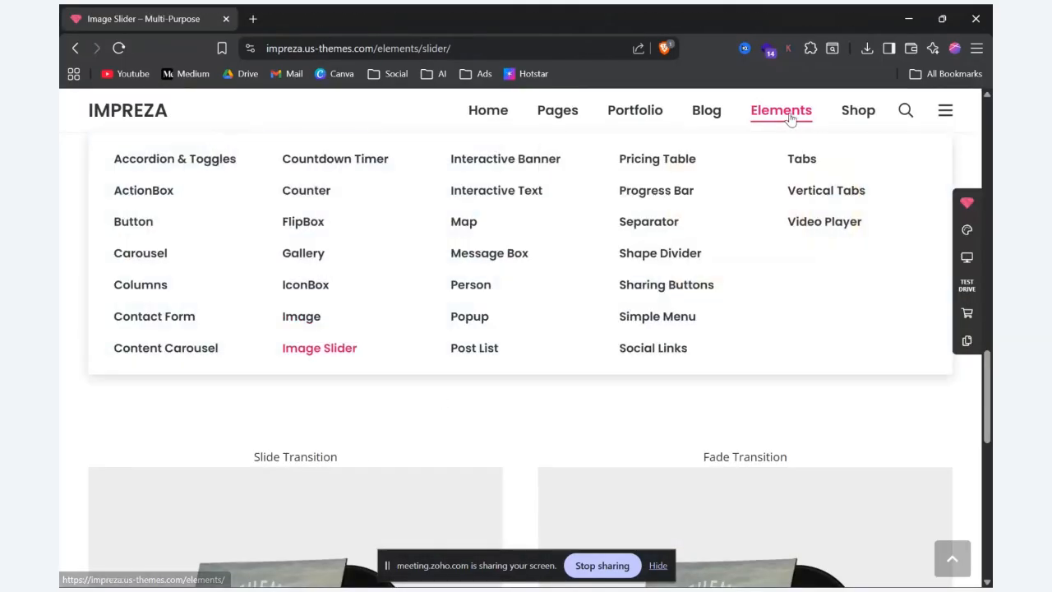
click(166, 233)
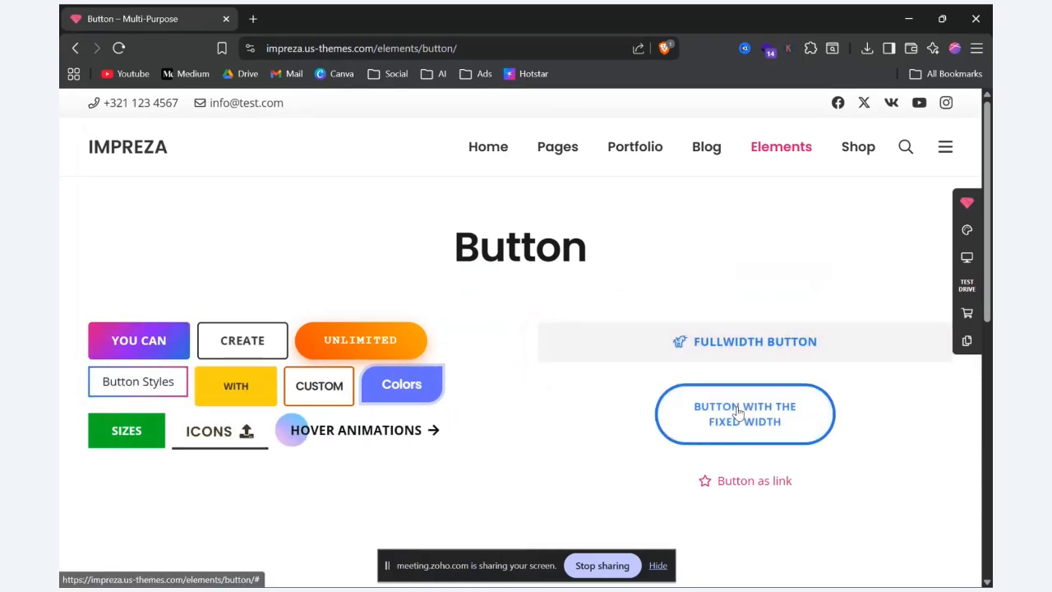
scroll(738, 413, down, 4)
scroll(796, 256, up, 4)
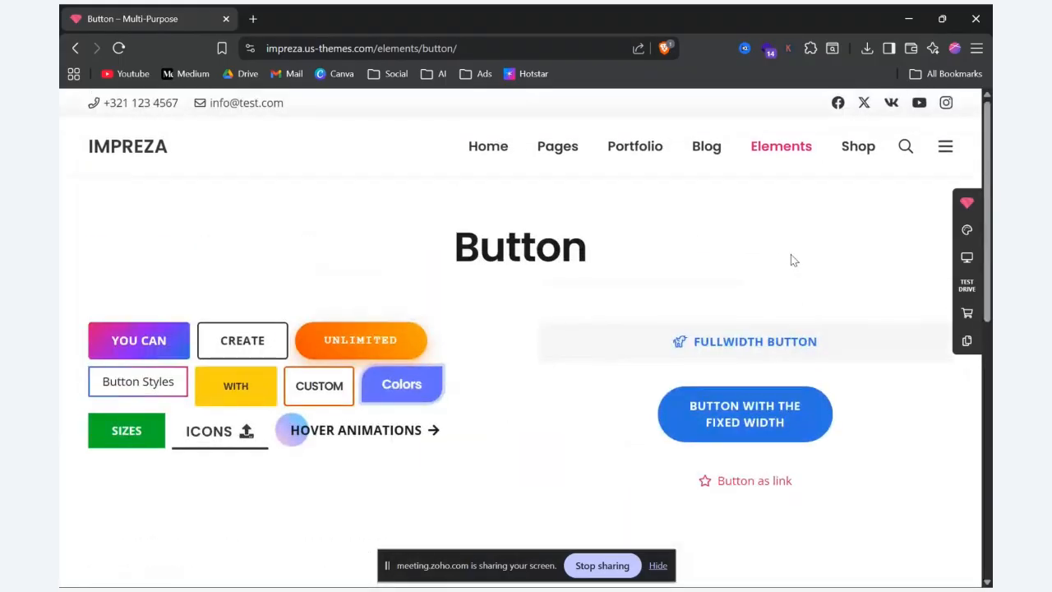
mouse_move(781, 146)
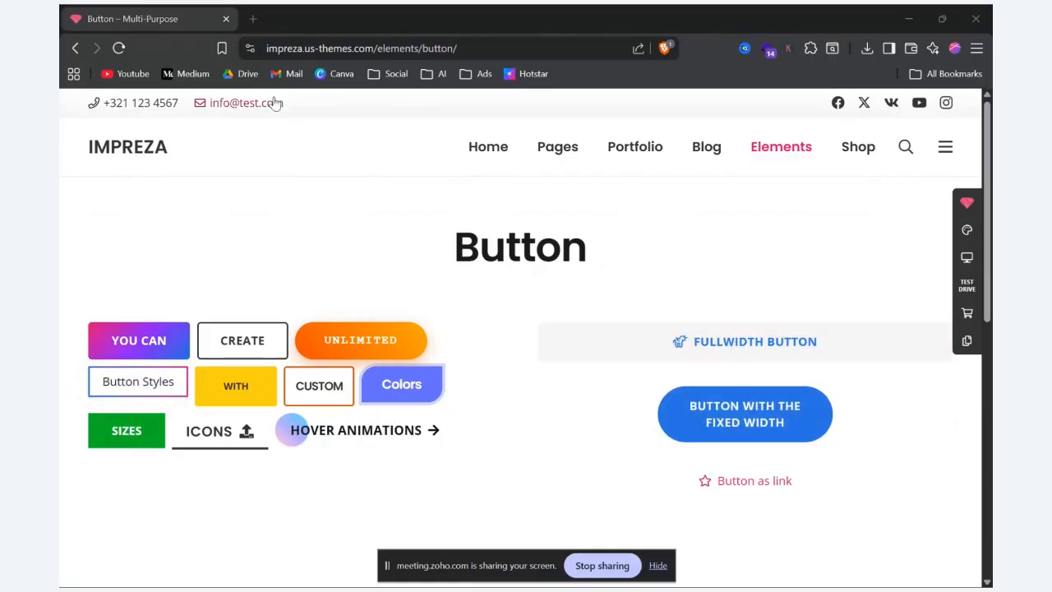
key(alt+Tab)
click(342, 318)
drag(342, 318, 279, 312)
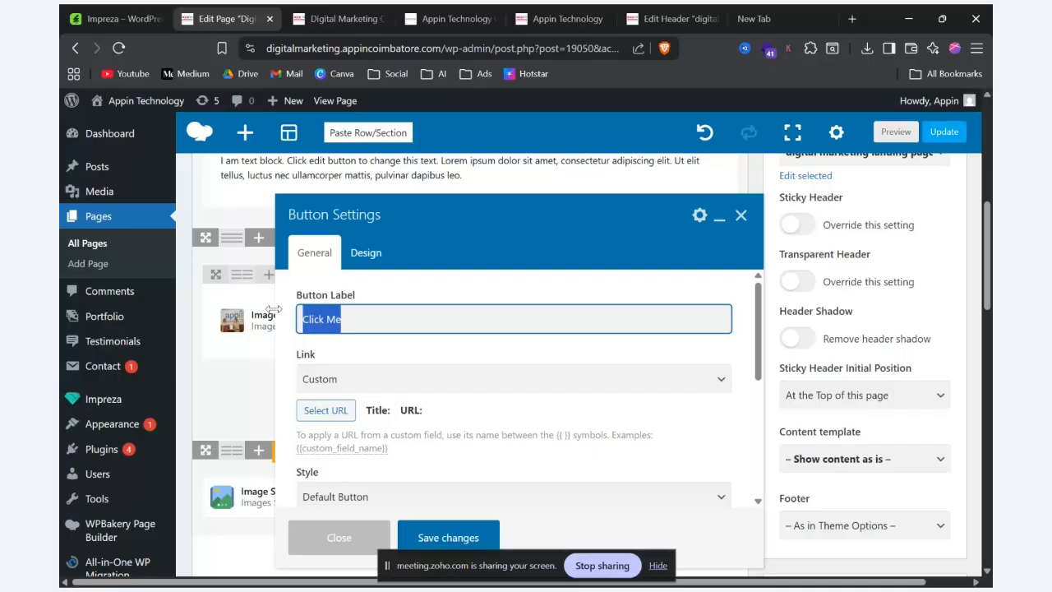
scroll(274, 309, up, 2)
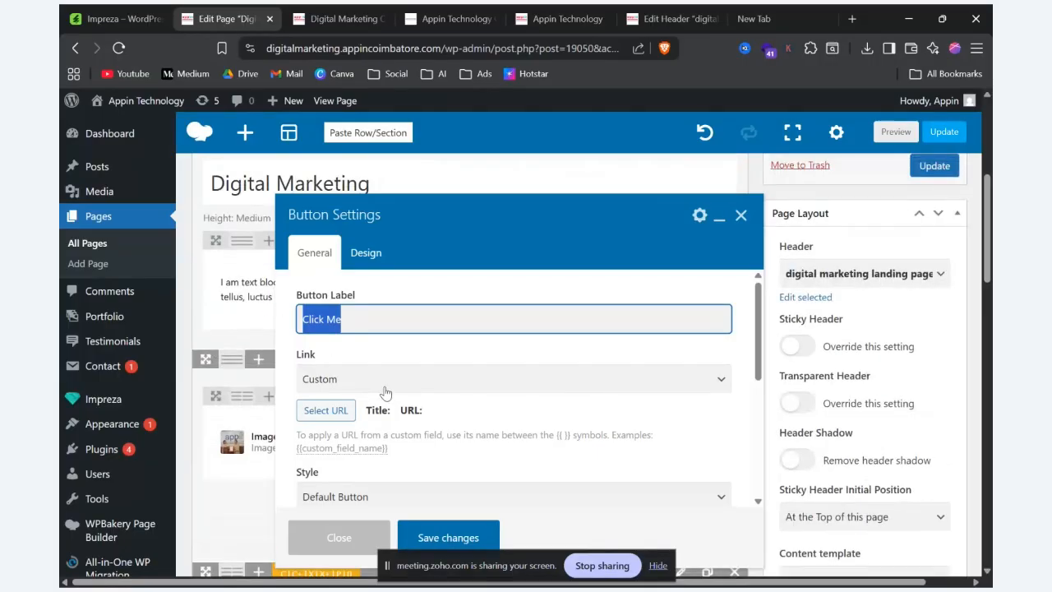
click(328, 411)
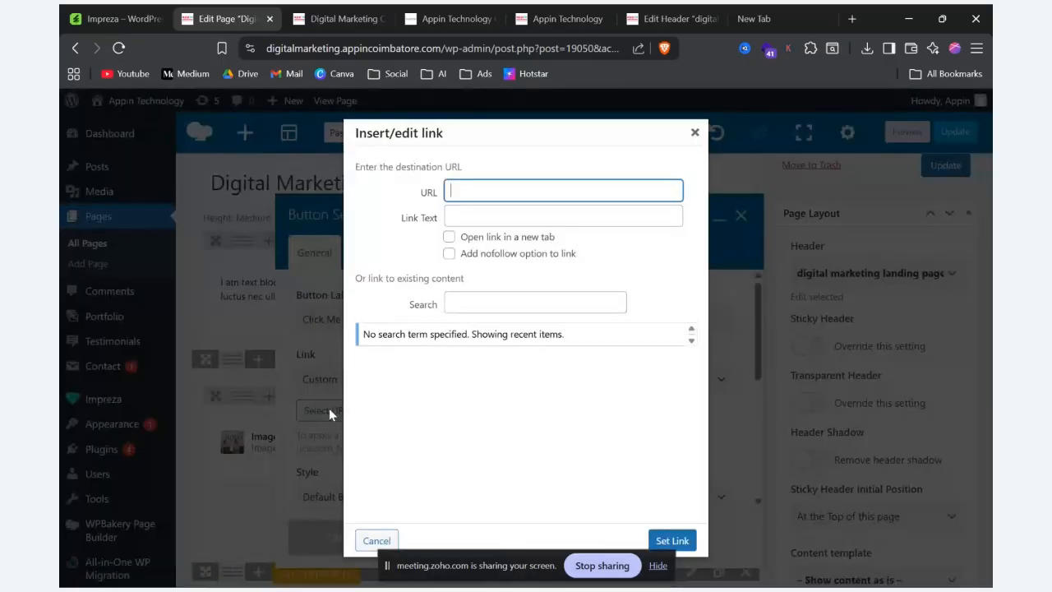
click(474, 189)
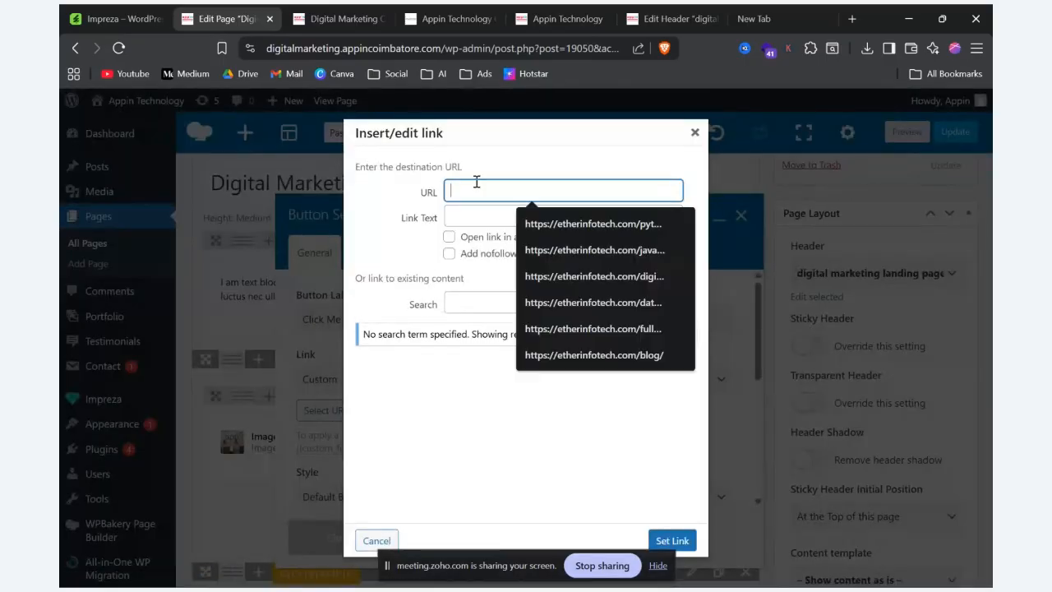
click(615, 224)
click(683, 540)
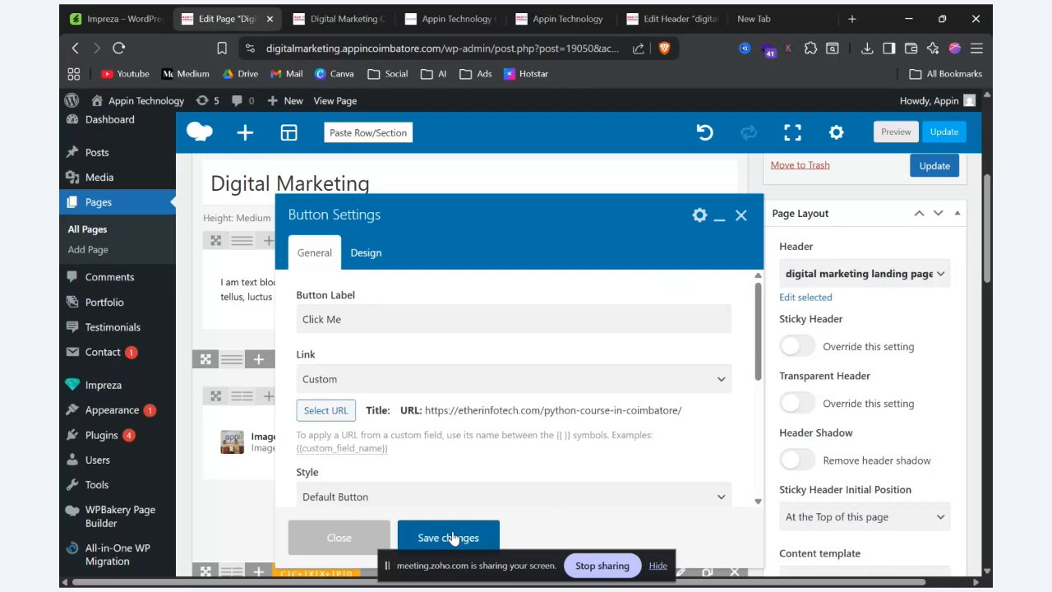
click(444, 533)
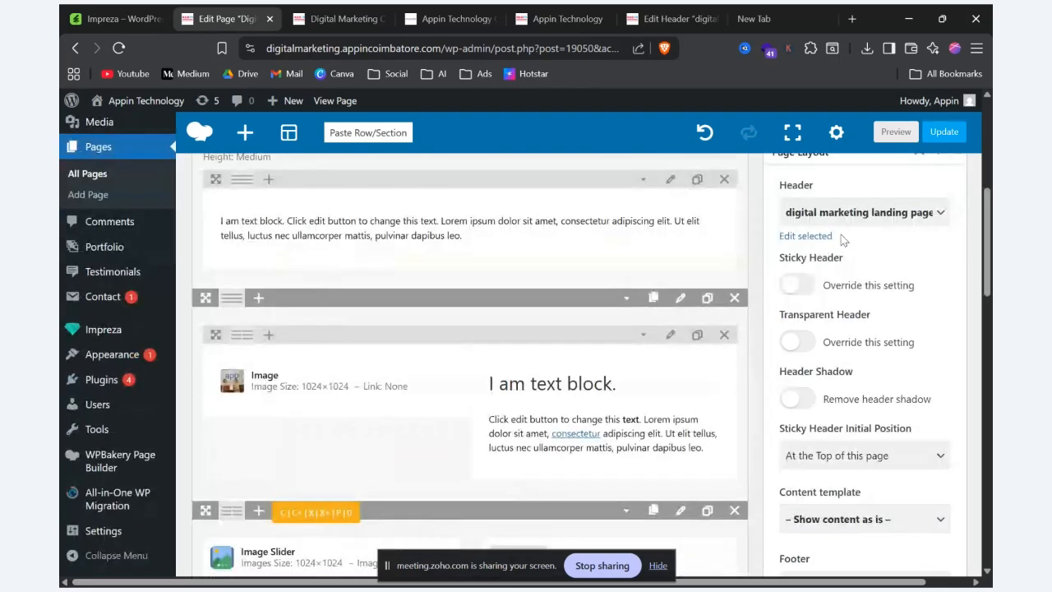
Step: Preview the page, follow the Click Me button beside the slider, and check the address of the page it opens
click(899, 135)
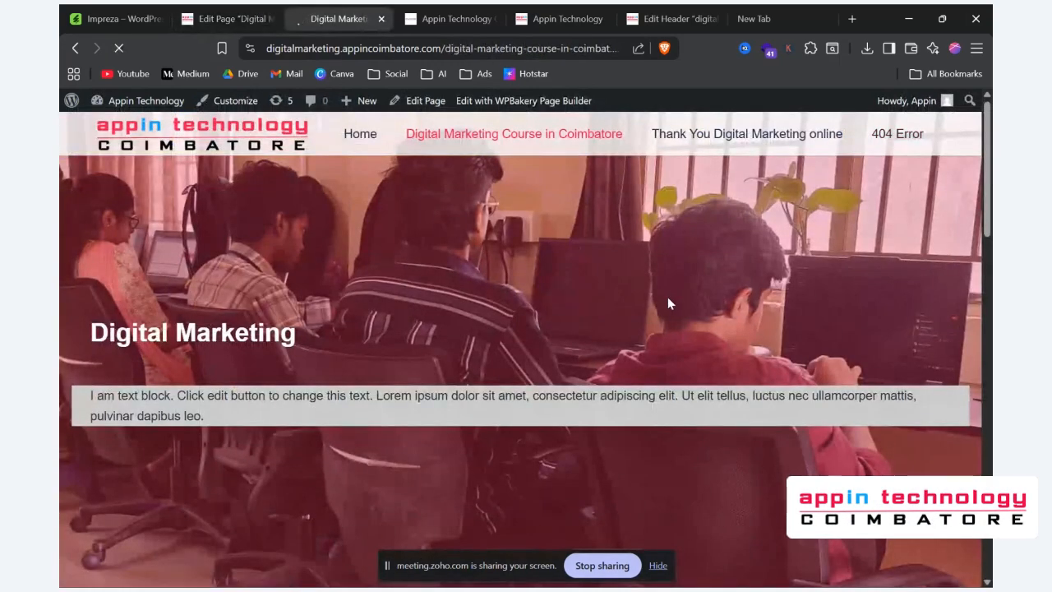
scroll(668, 302, down, 10)
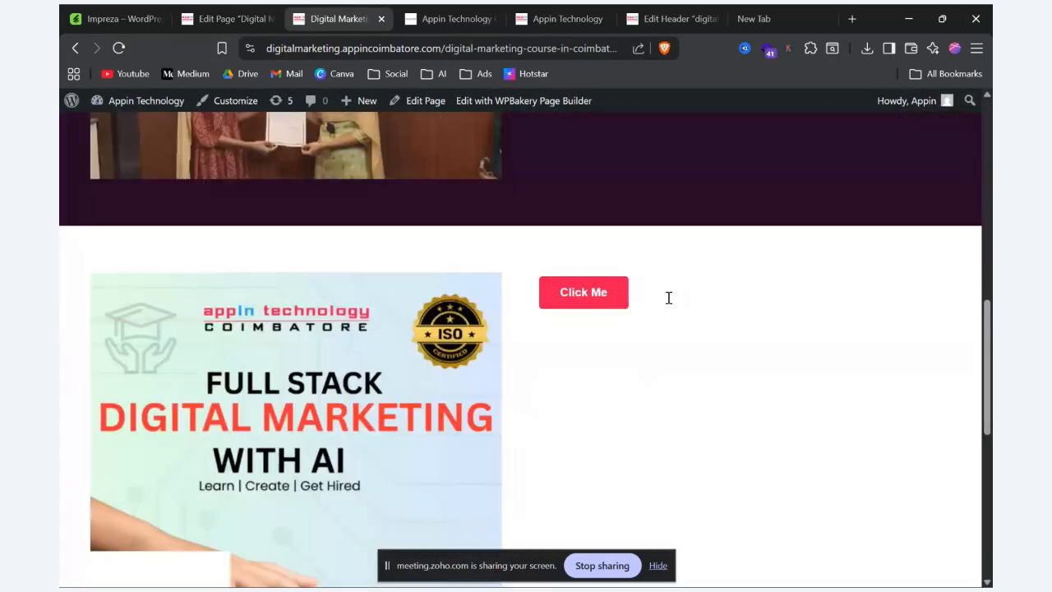
click(569, 298)
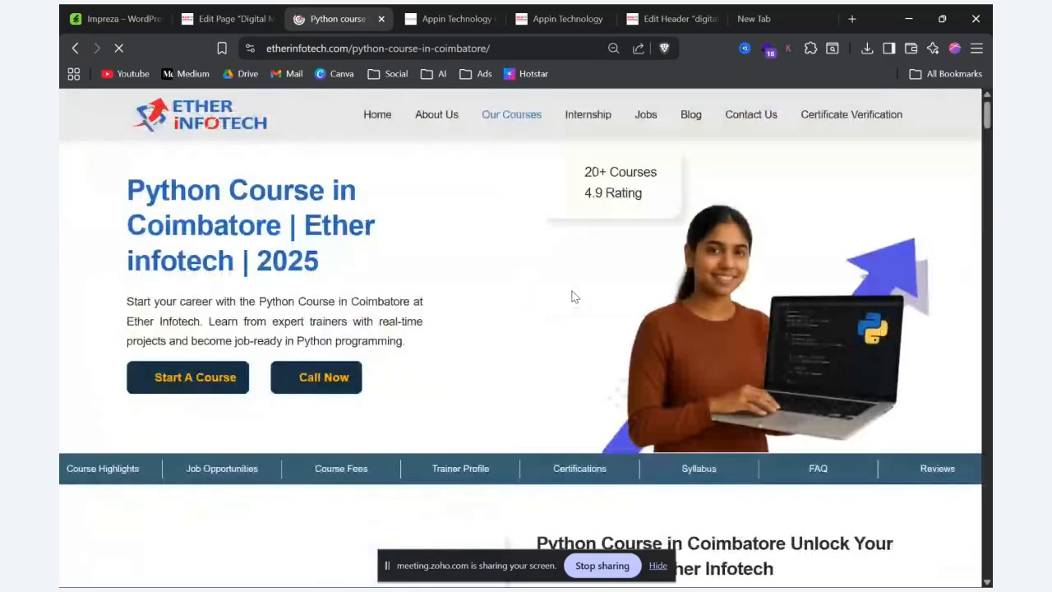
drag(268, 51, 600, 40)
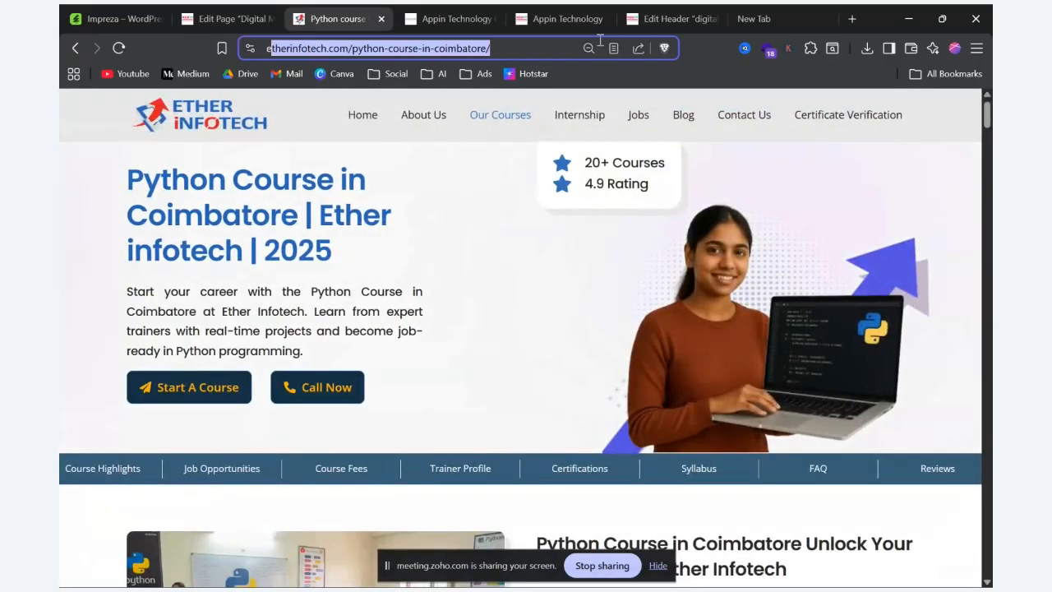
drag(667, 41, 667, 45)
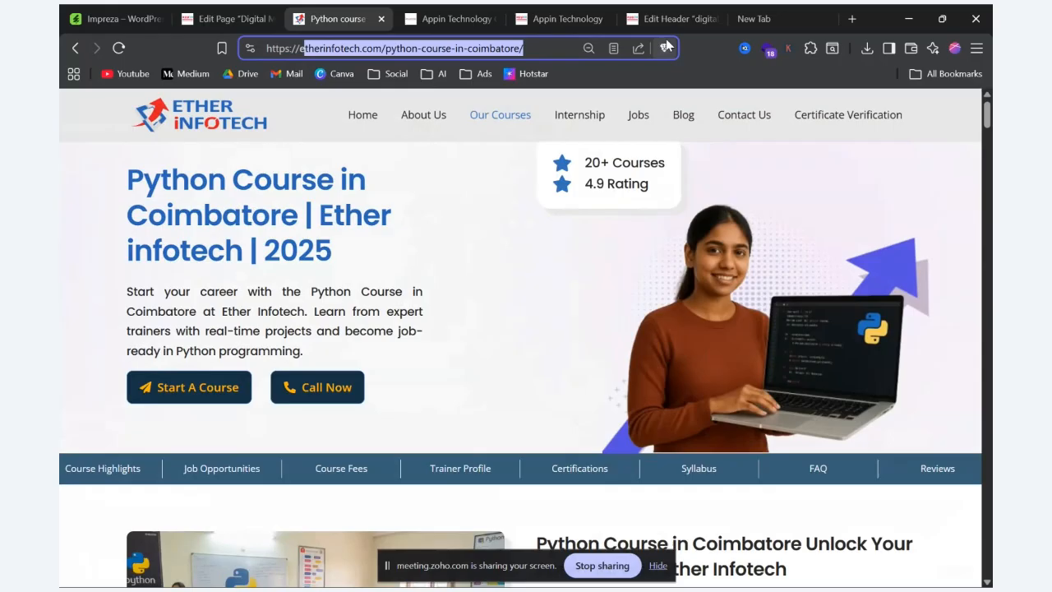
Step: Add an IconBox element below the Click Me button in the slider row on the Edit Page screen
click(212, 20)
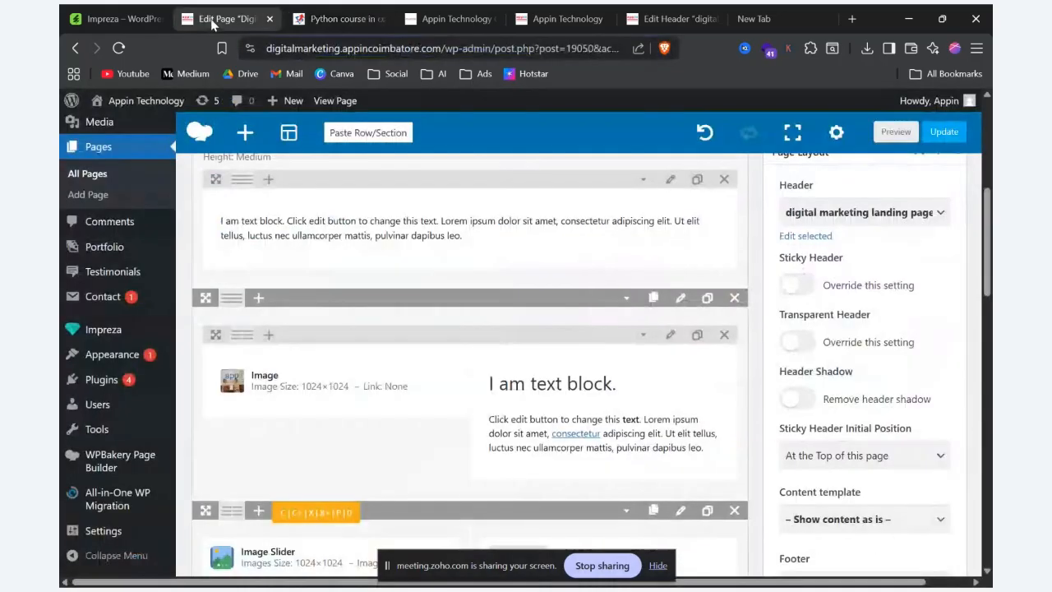
scroll(554, 447, down, 3)
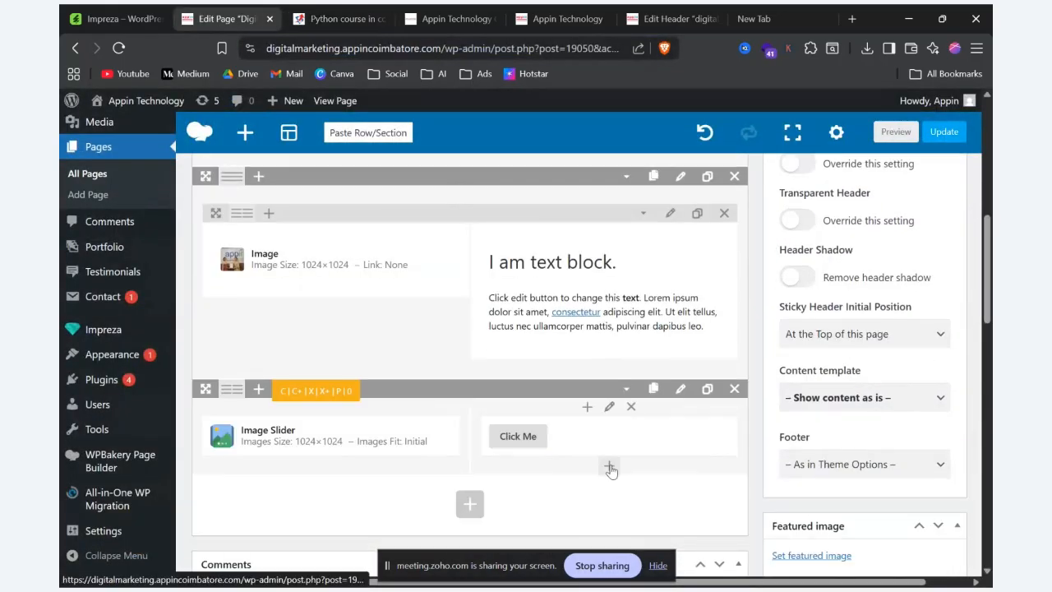
click(608, 469)
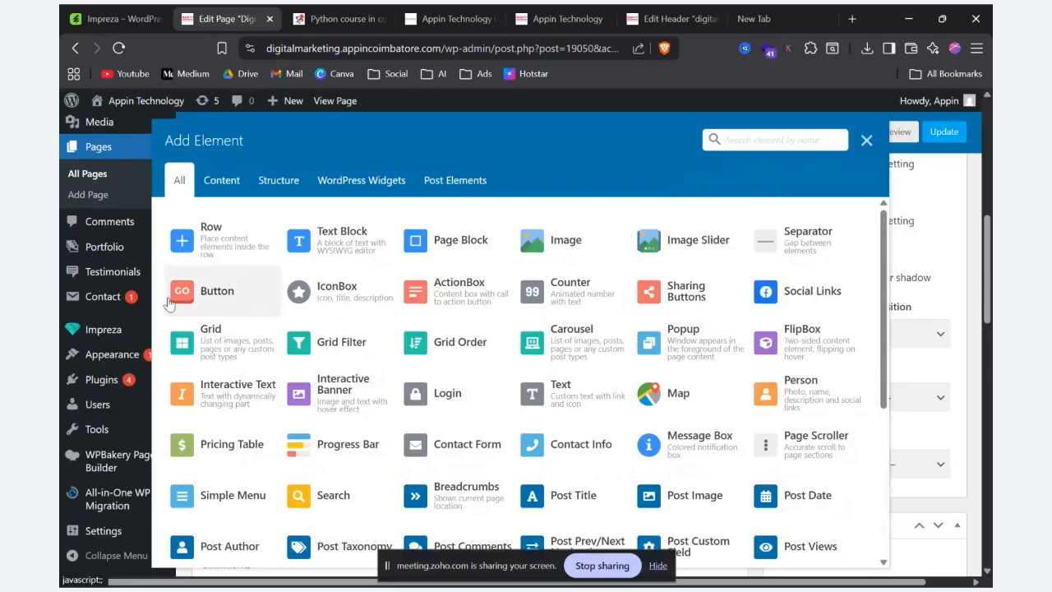
click(339, 304)
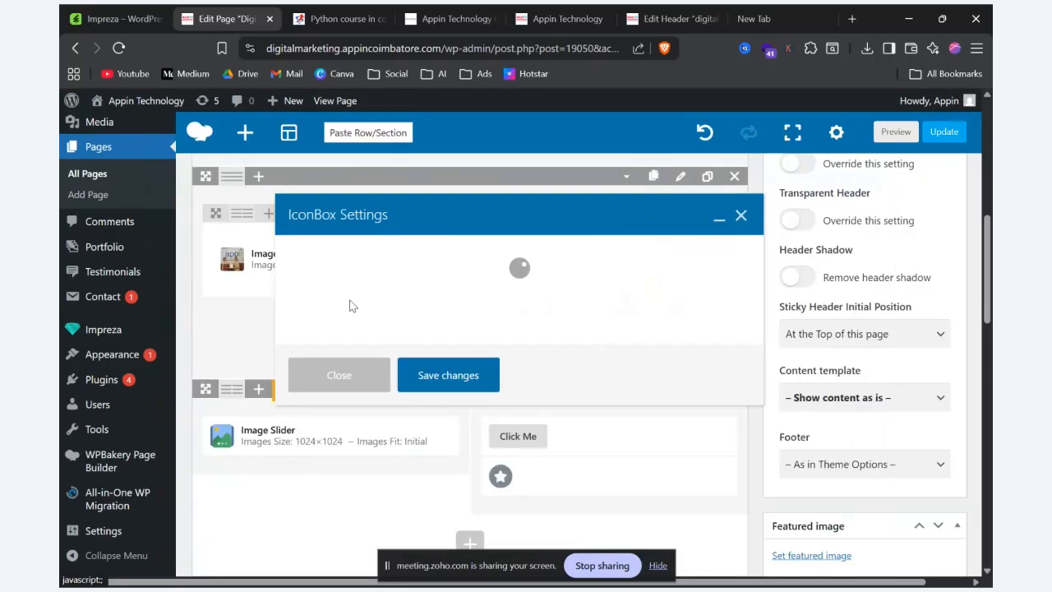
Step: Open the IconBox demo page on the Impreza site and examine its icon weights, styles and predefined colors
key(alt+Tab)
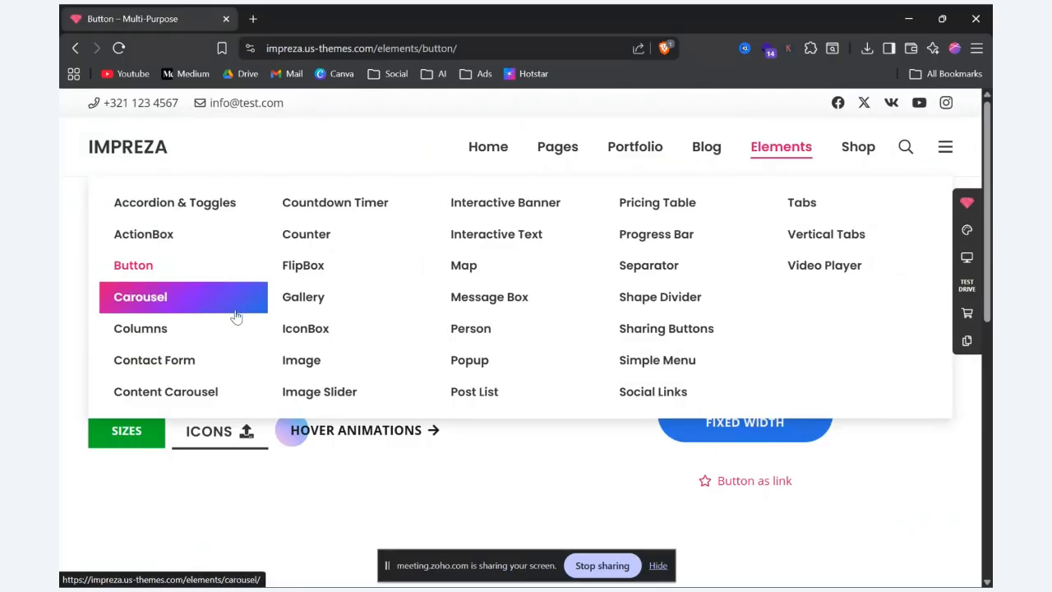
click(336, 333)
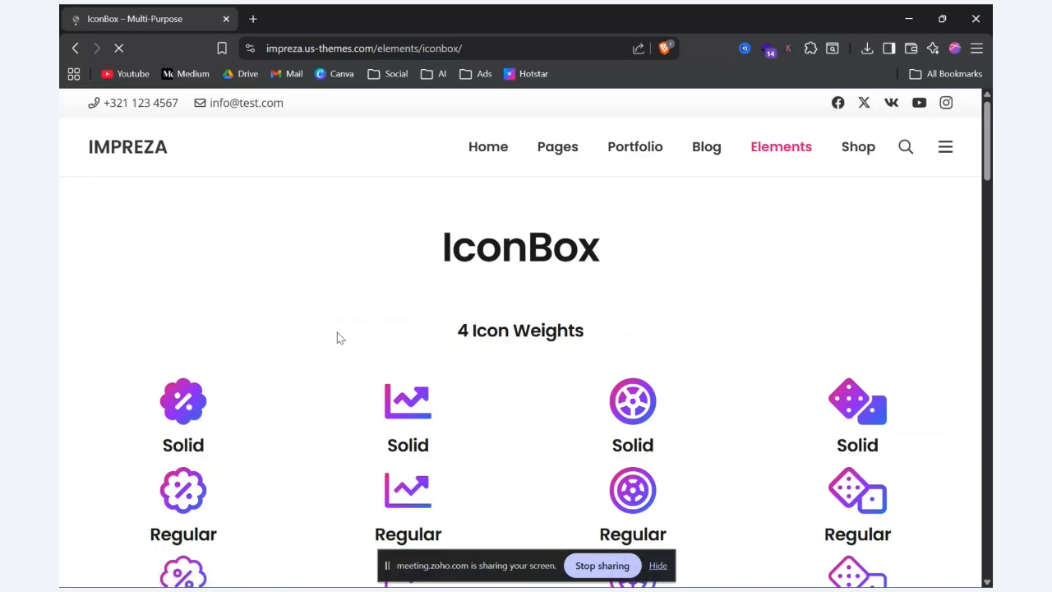
scroll(336, 332, down, 2)
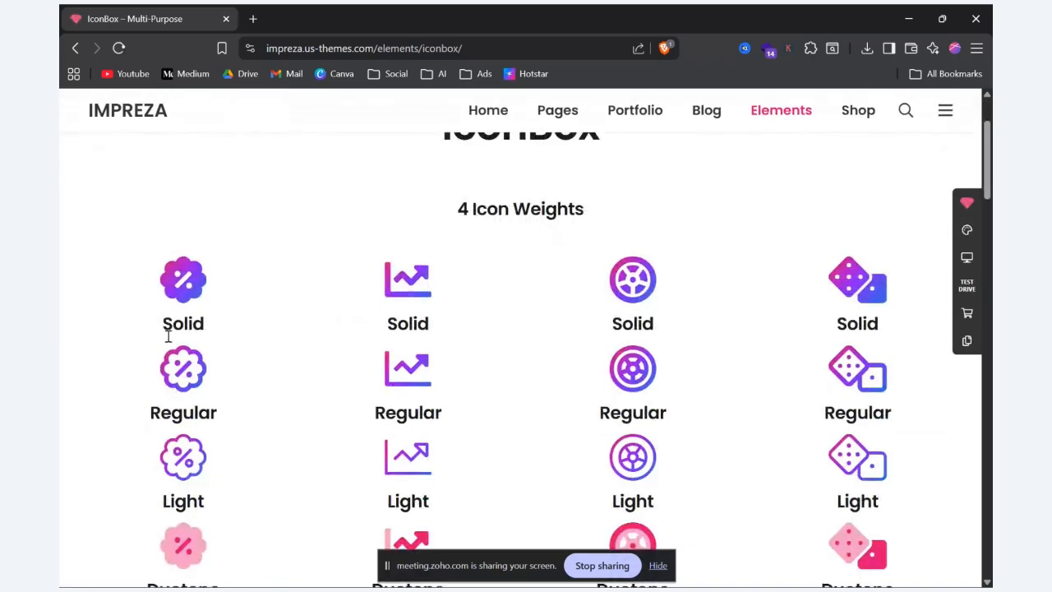
drag(170, 328, 210, 327)
click(294, 339)
scroll(295, 339, down, 7)
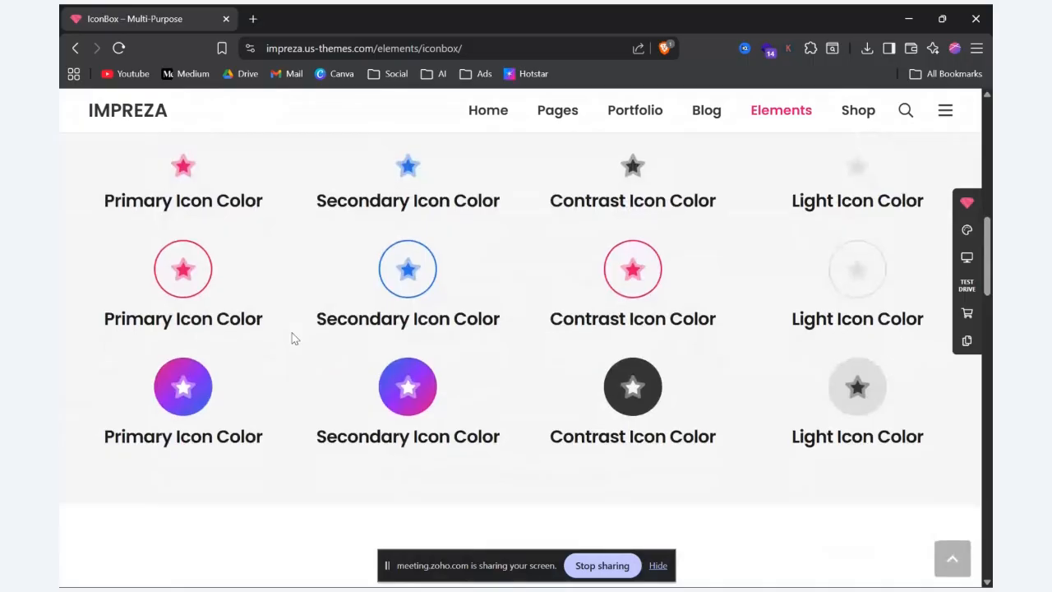
scroll(291, 336, down, 1)
scroll(128, 336, up, 3)
drag(104, 325, 301, 311)
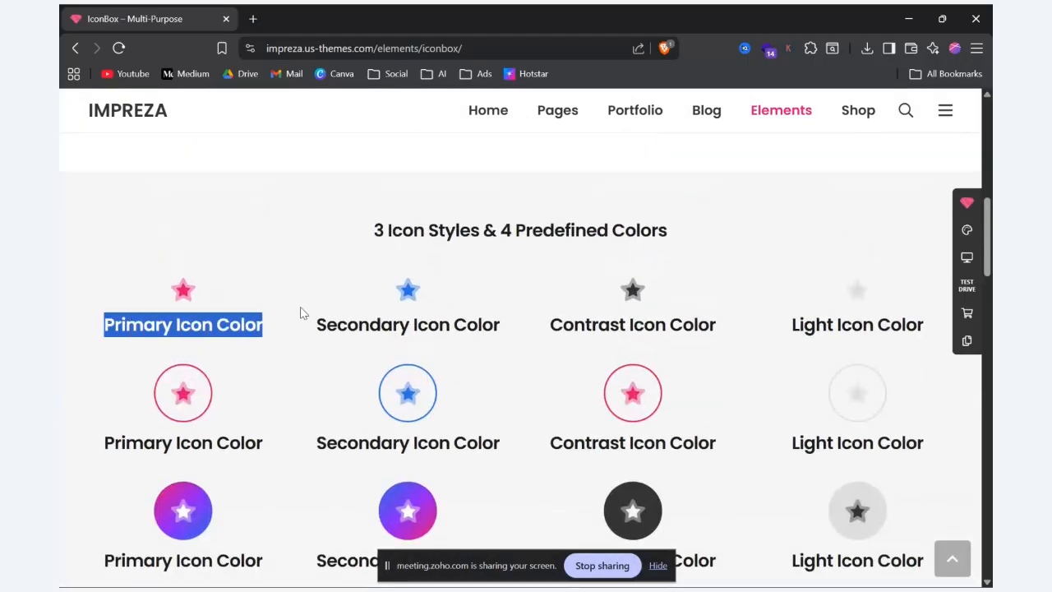
scroll(287, 345, down, 12)
scroll(288, 347, up, 6)
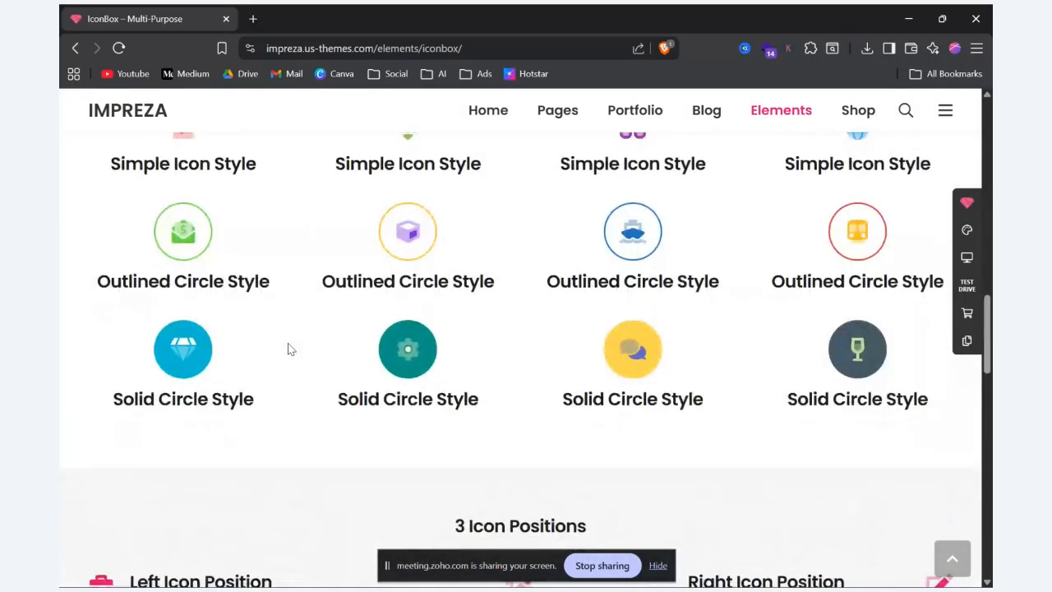
Step: Compare the left, top and right icon positions shown on the IconBox demo page
scroll(288, 347, down, 6)
scroll(287, 347, up, 3)
drag(83, 336, 304, 421)
drag(495, 371, 594, 372)
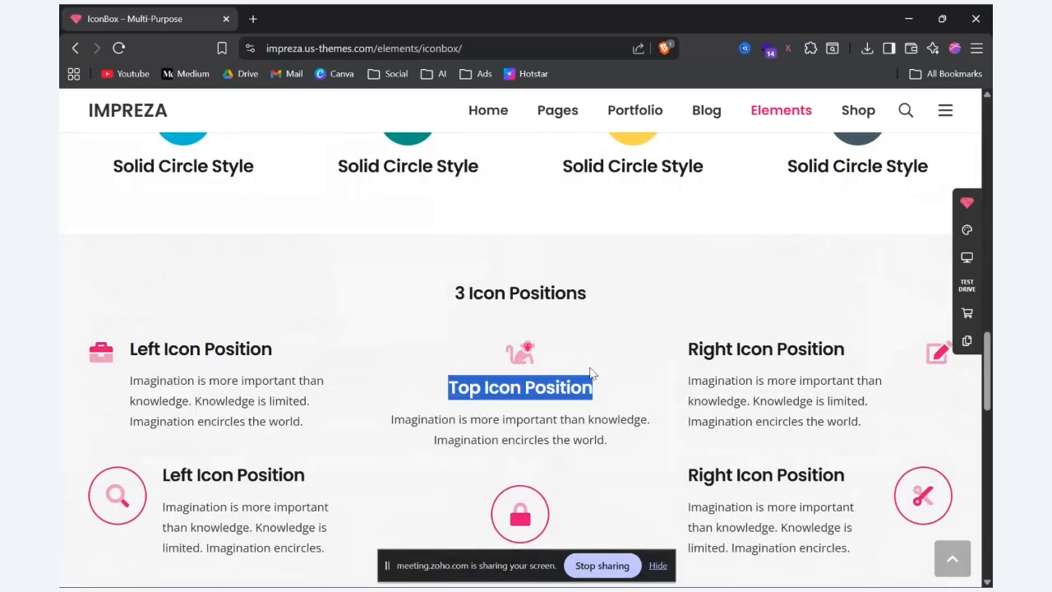
drag(714, 472, 870, 473)
click(811, 352)
Step: Open the Font Awesome icon list linked from the IconBox settings on the Edit Page screen and examine its icon styles
key(alt+Tab)
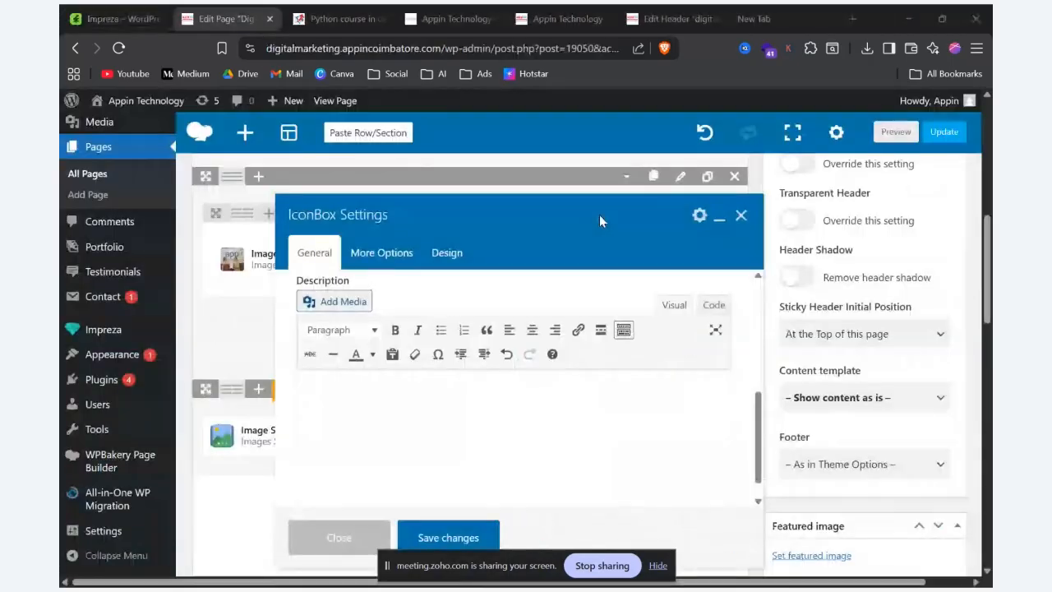
scroll(520, 374, down, 5)
scroll(520, 374, up, 1)
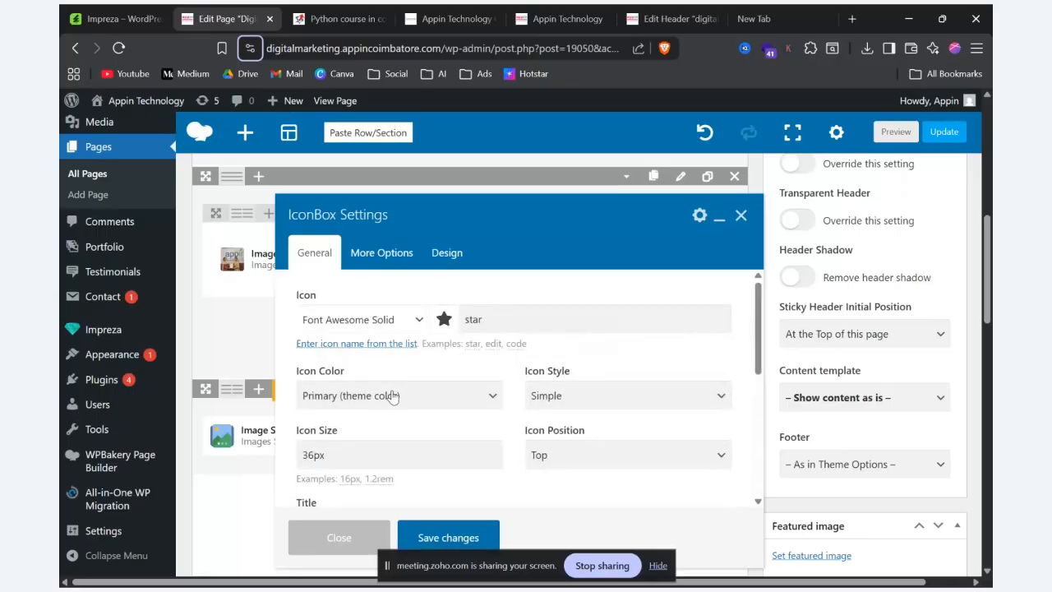
click(381, 344)
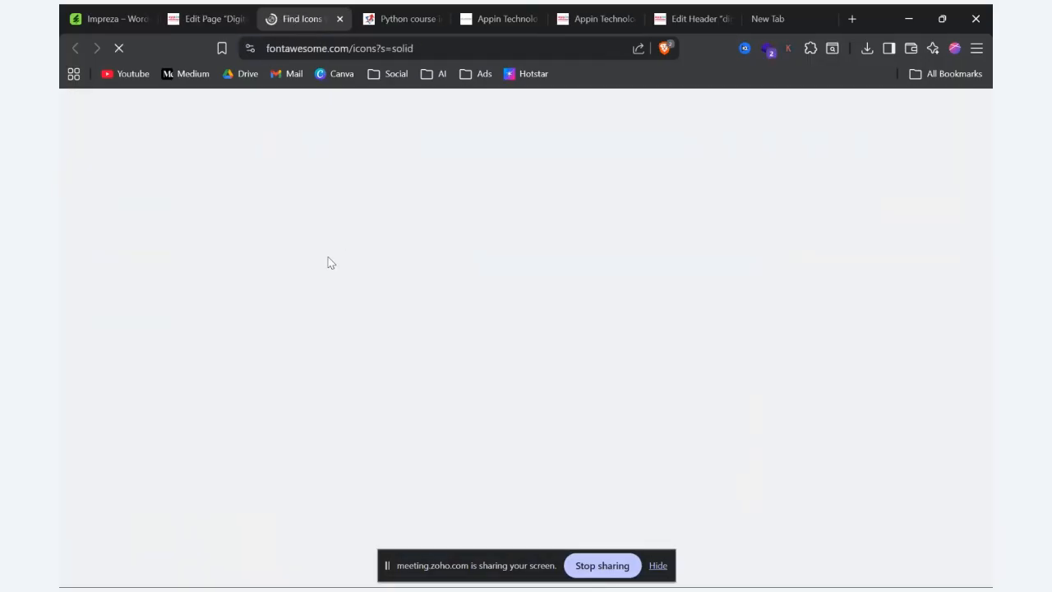
scroll(327, 263, down, 4)
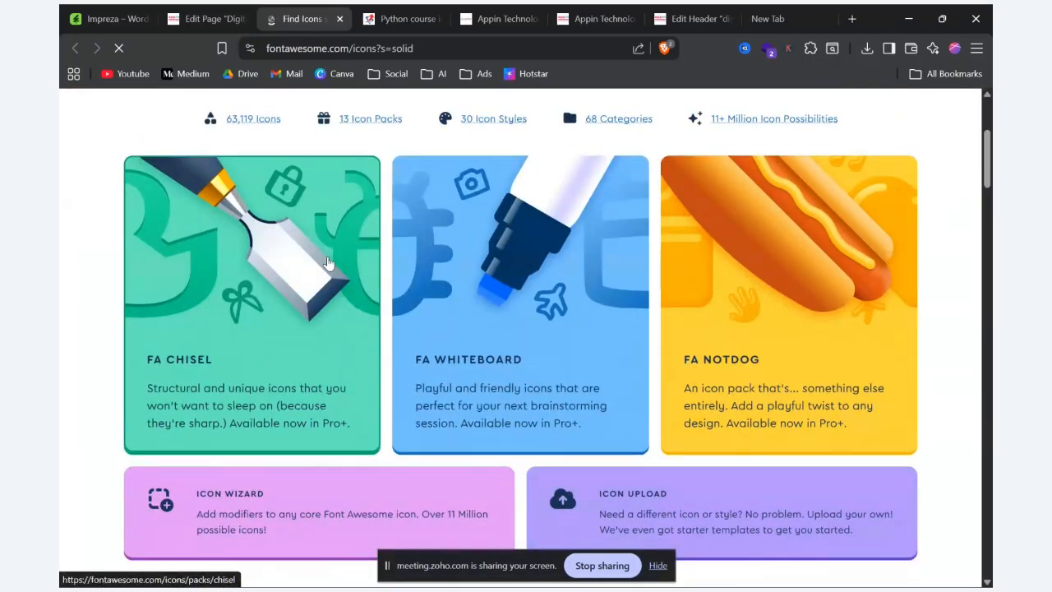
scroll(327, 263, down, 6)
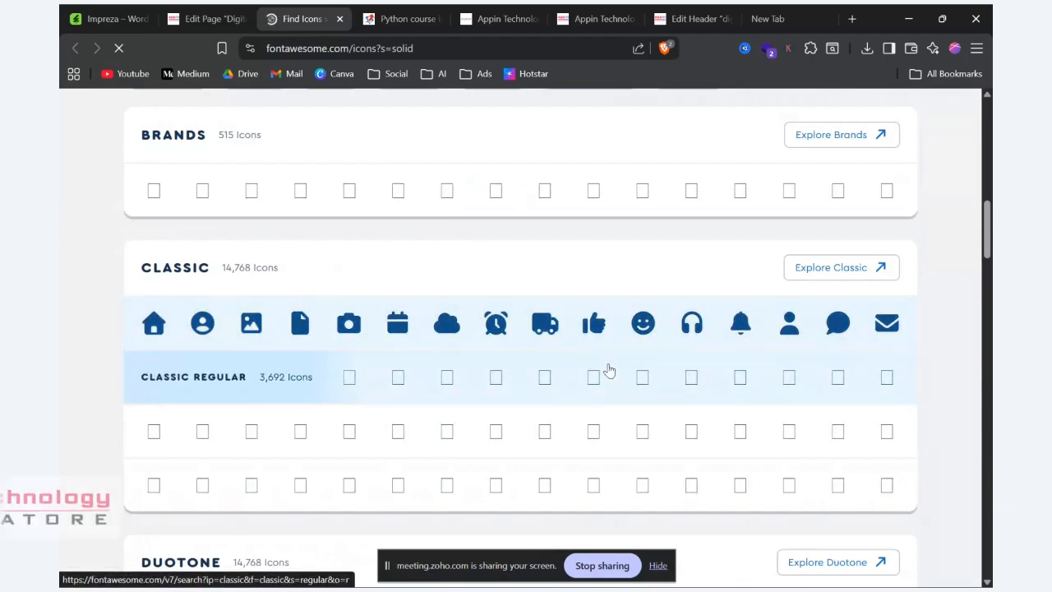
scroll(609, 371, down, 5)
scroll(608, 370, up, 2)
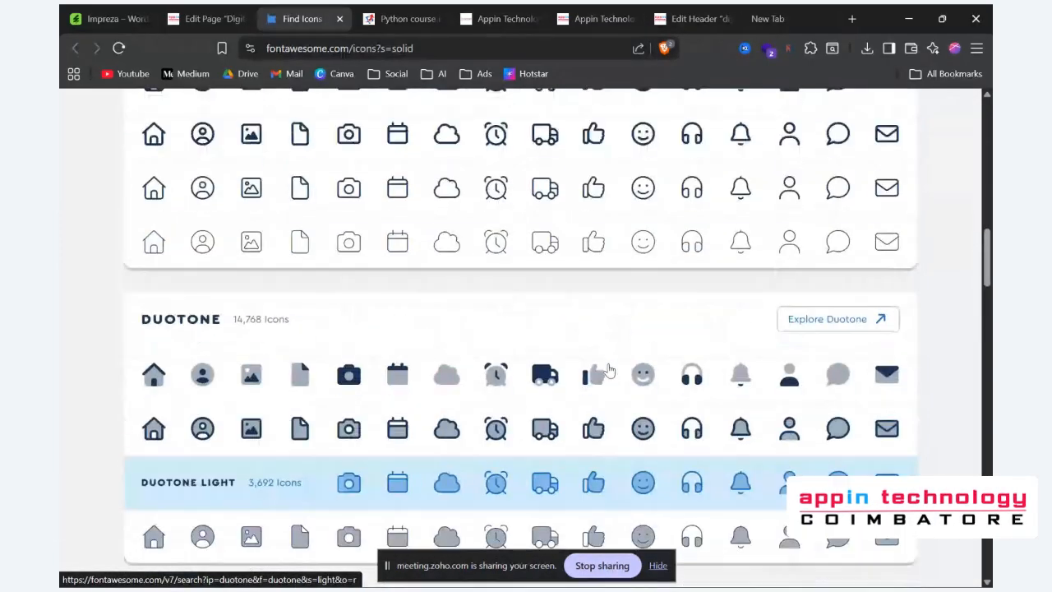
scroll(608, 370, up, 15)
Step: Search the Font Awesome icons for "phone"
click(390, 285)
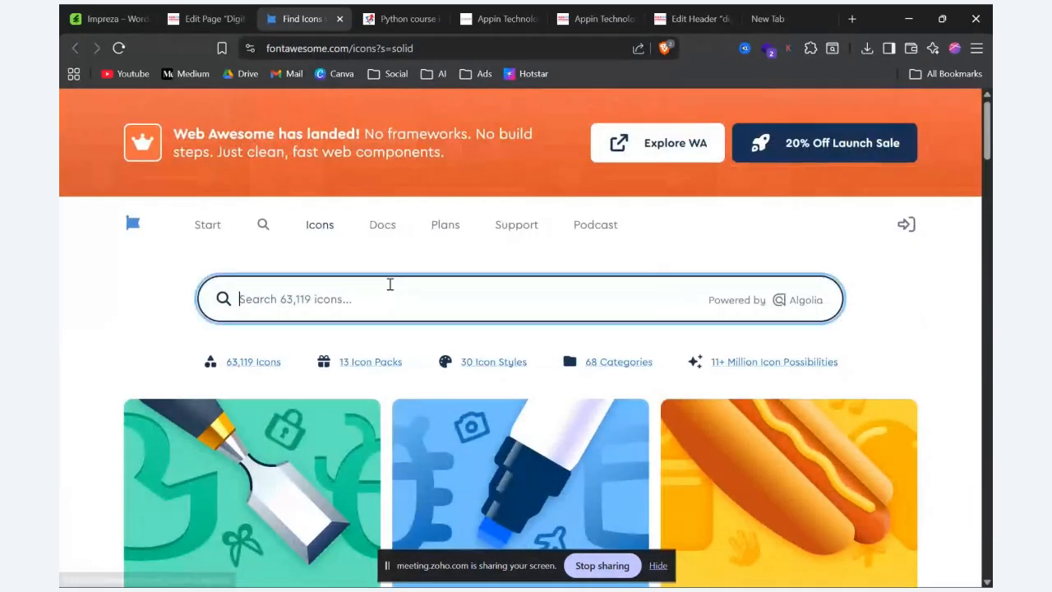
text(p)
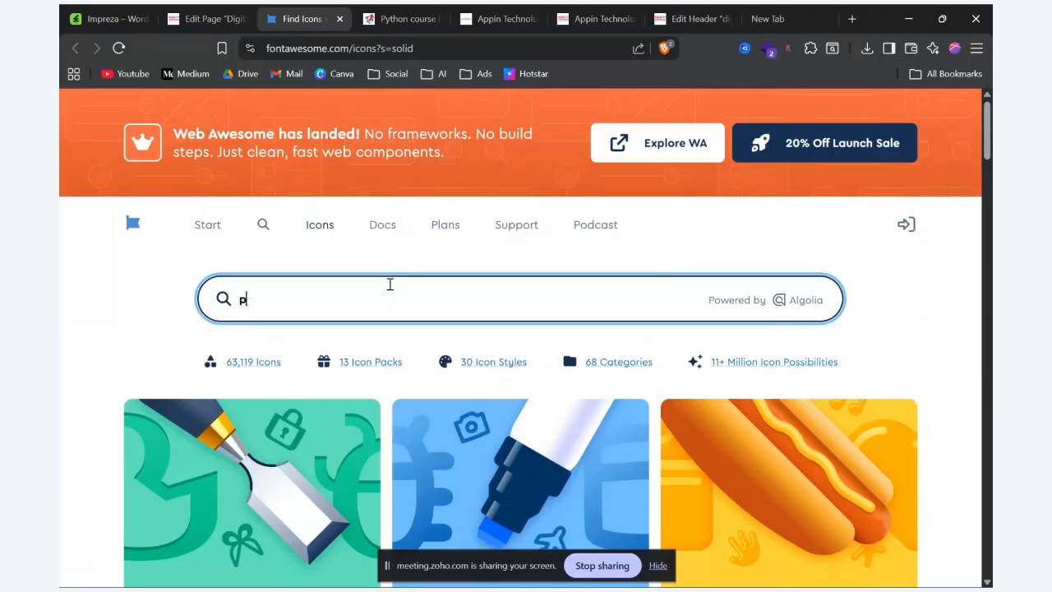
text(ho)
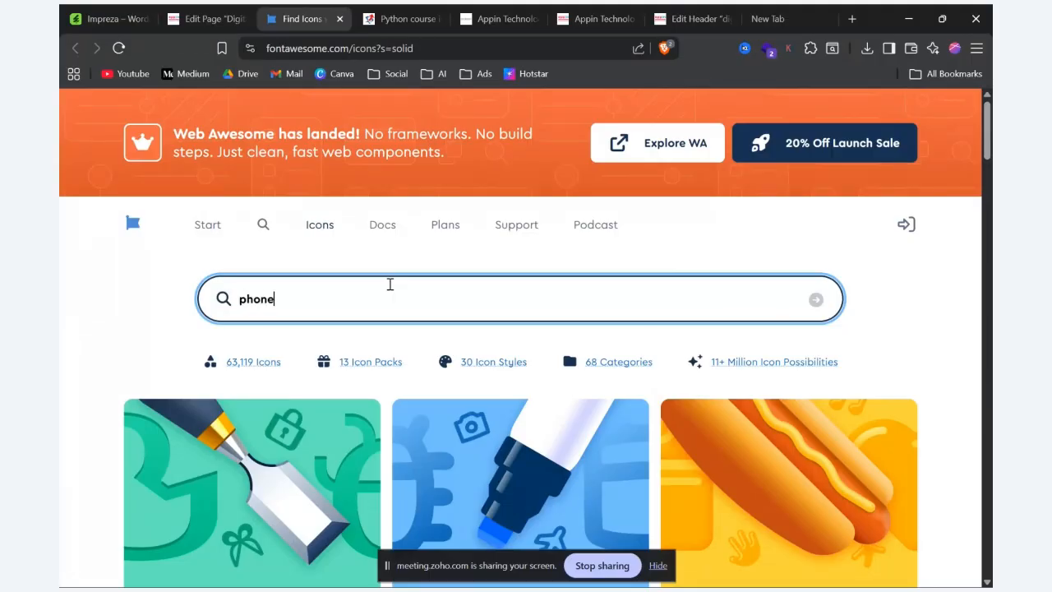
text(ne)
key(Return)
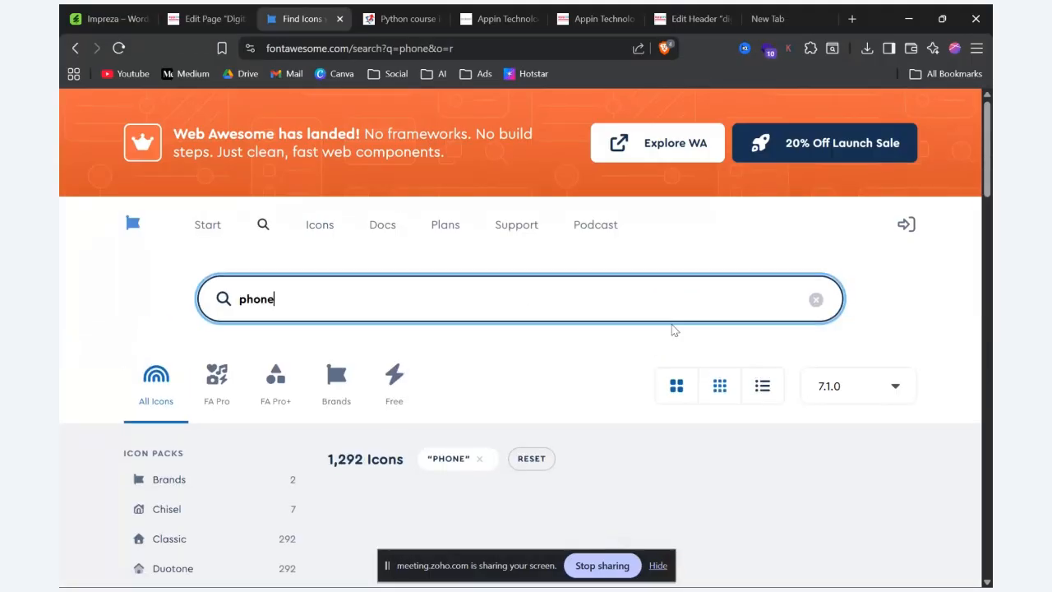
scroll(671, 323, down, 2)
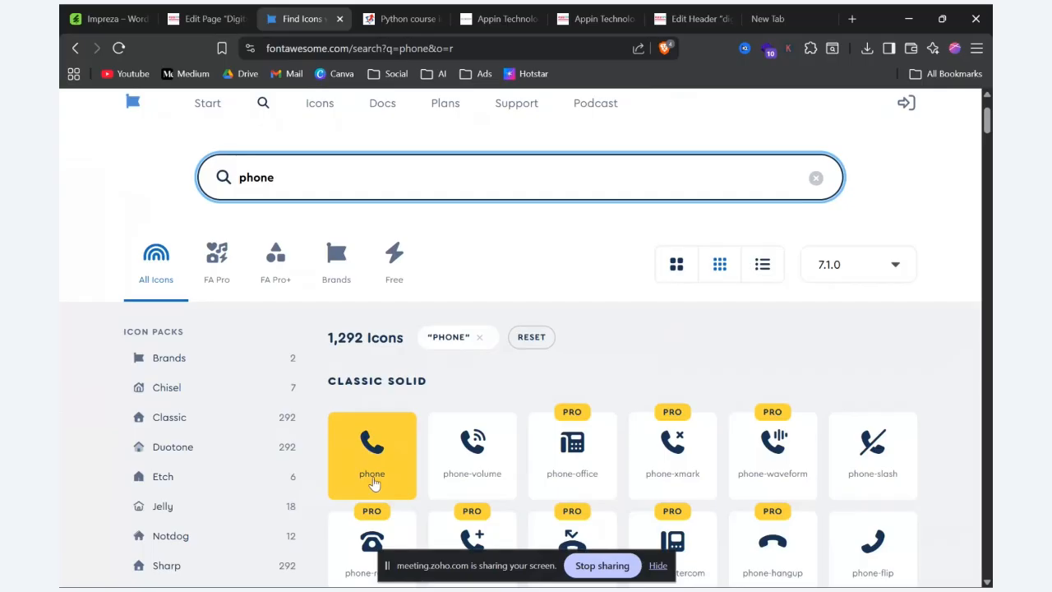
Step: Copy the name of the classic solid phone icon and set "phone" as the icon of the IconBox
click(373, 482)
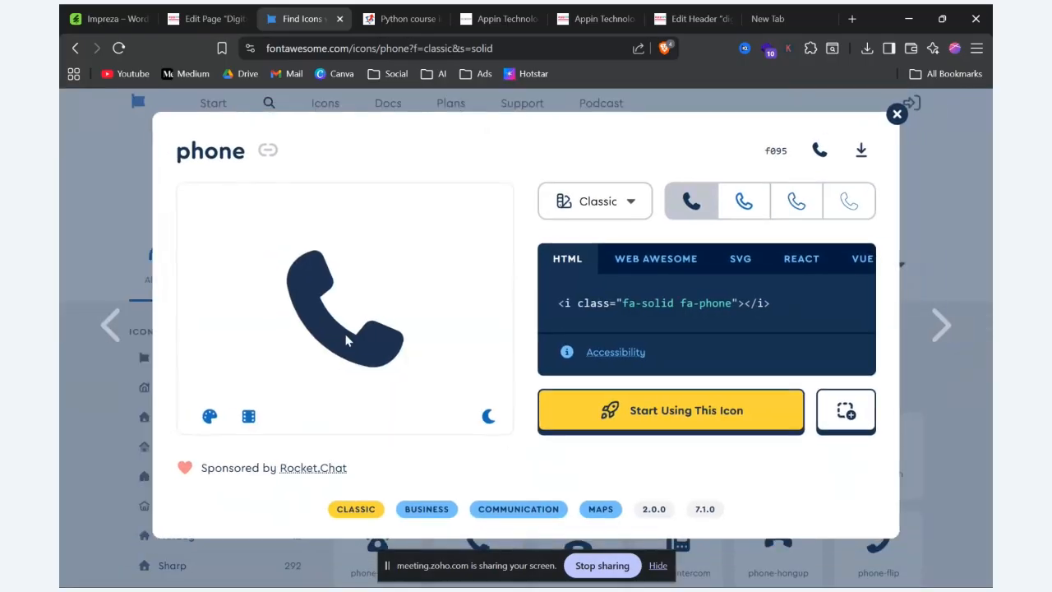
click(217, 169)
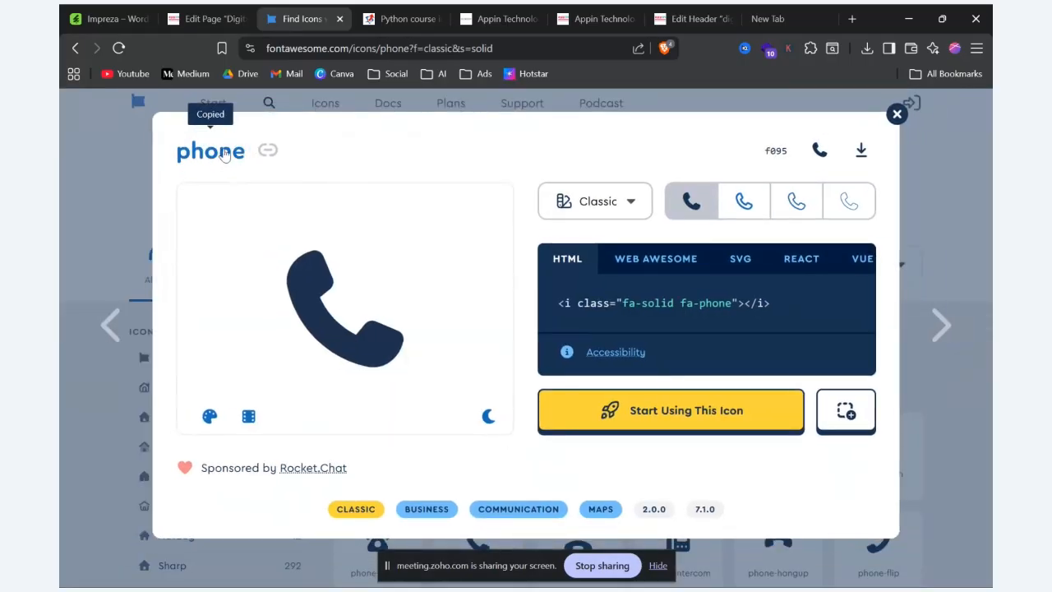
click(202, 18)
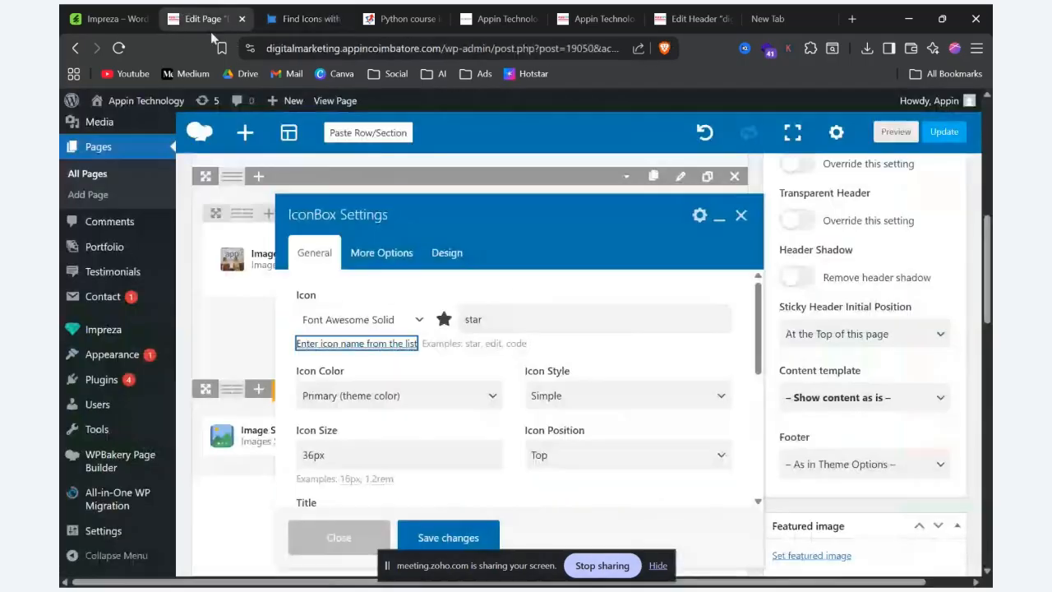
double_click(559, 314)
text(phone)
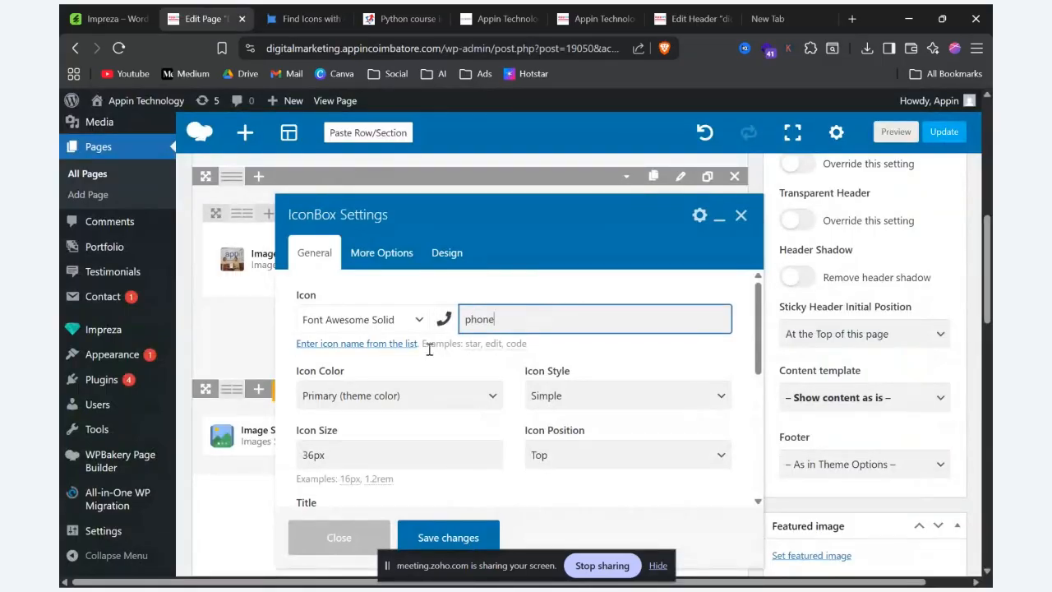
Step: Copy the name of the phone-volume icon on Font Awesome and set the IconBox icon to "phone-volume"
click(312, 20)
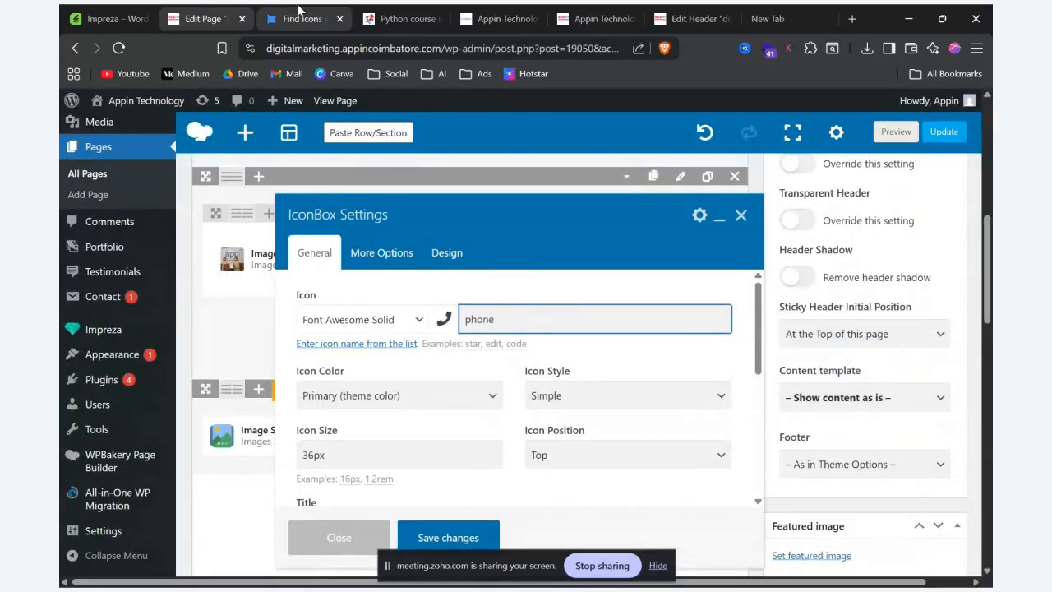
click(896, 113)
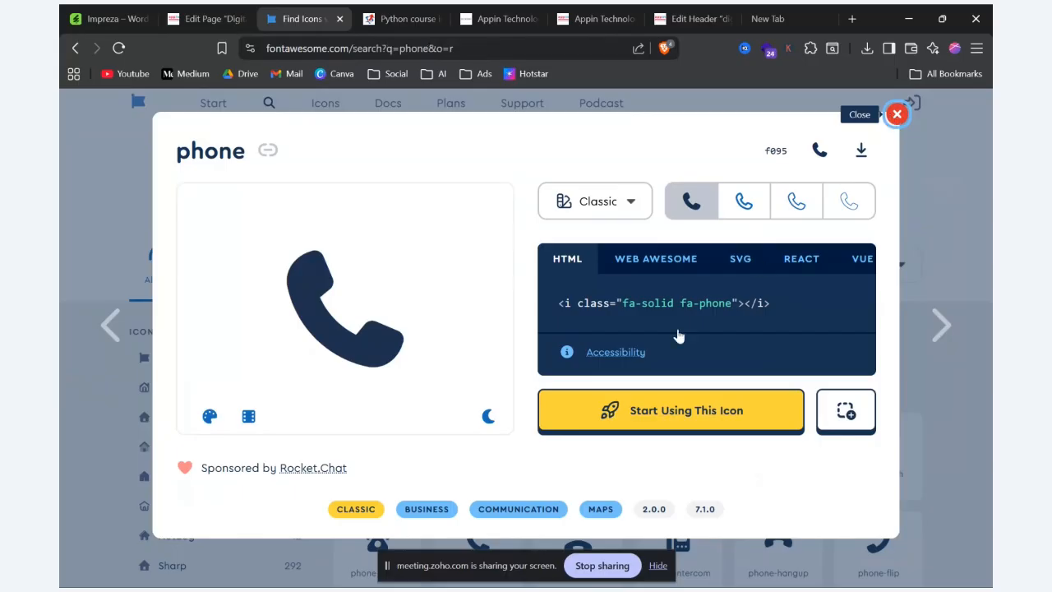
scroll(565, 405, down, 2)
click(472, 329)
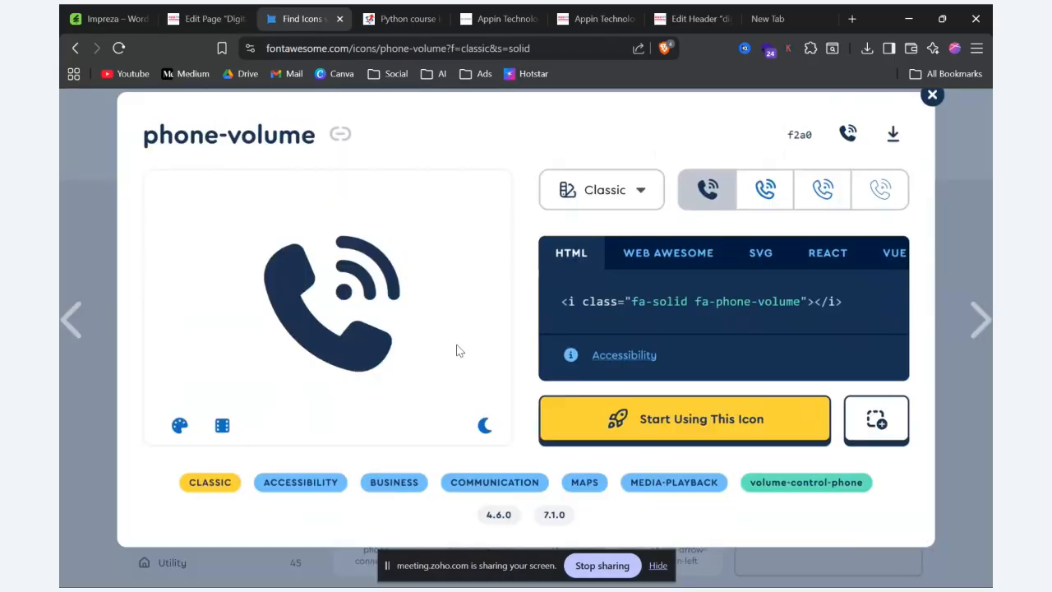
click(249, 152)
click(207, 19)
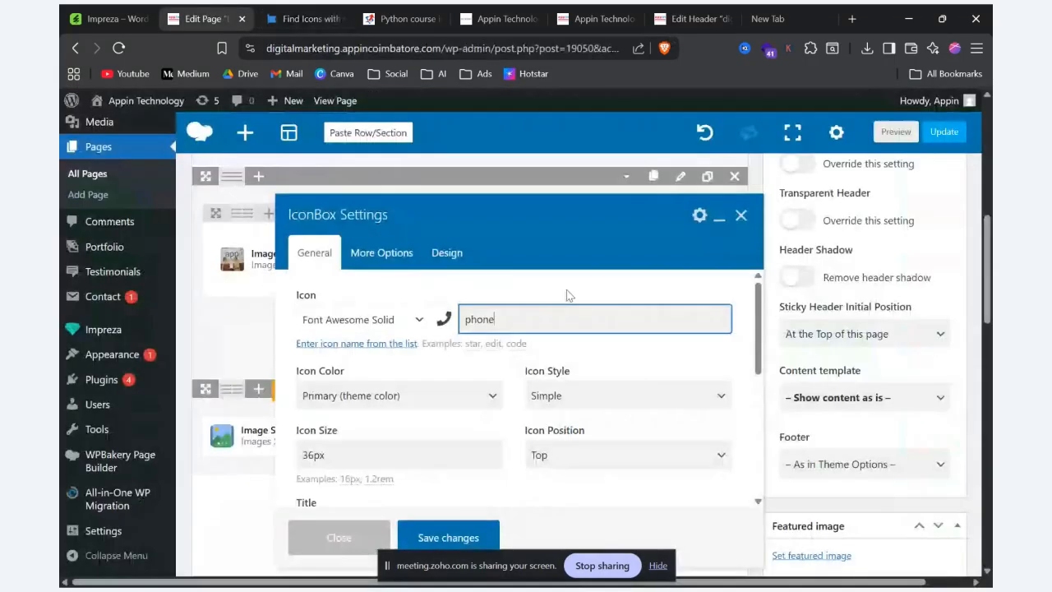
drag(505, 319, 422, 308)
key(ctrl+v)
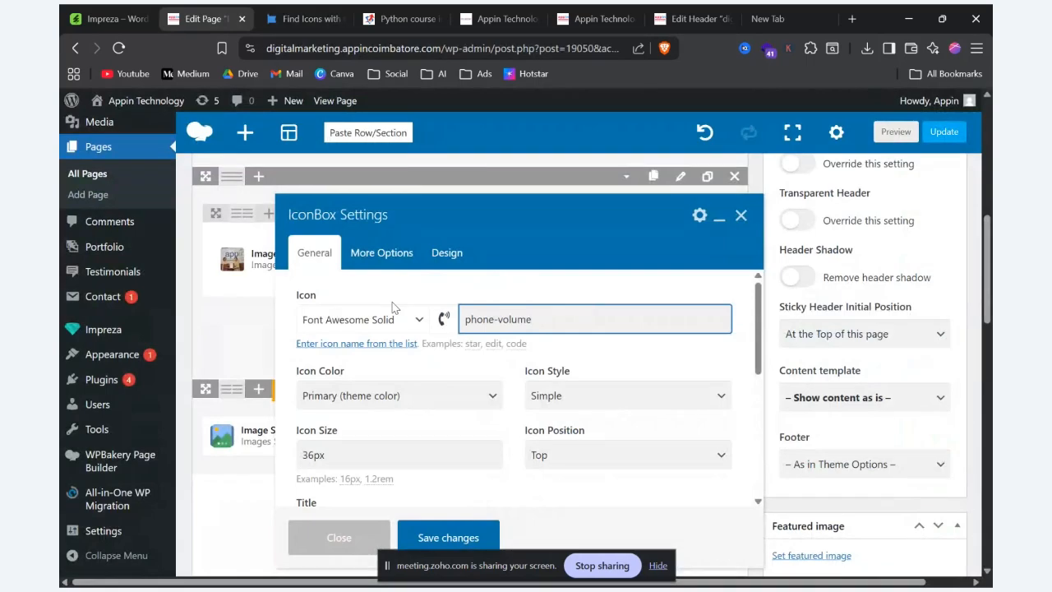
Step: Review the available icon styles and icon positions in the IconBox settings
scroll(475, 353, down, 3)
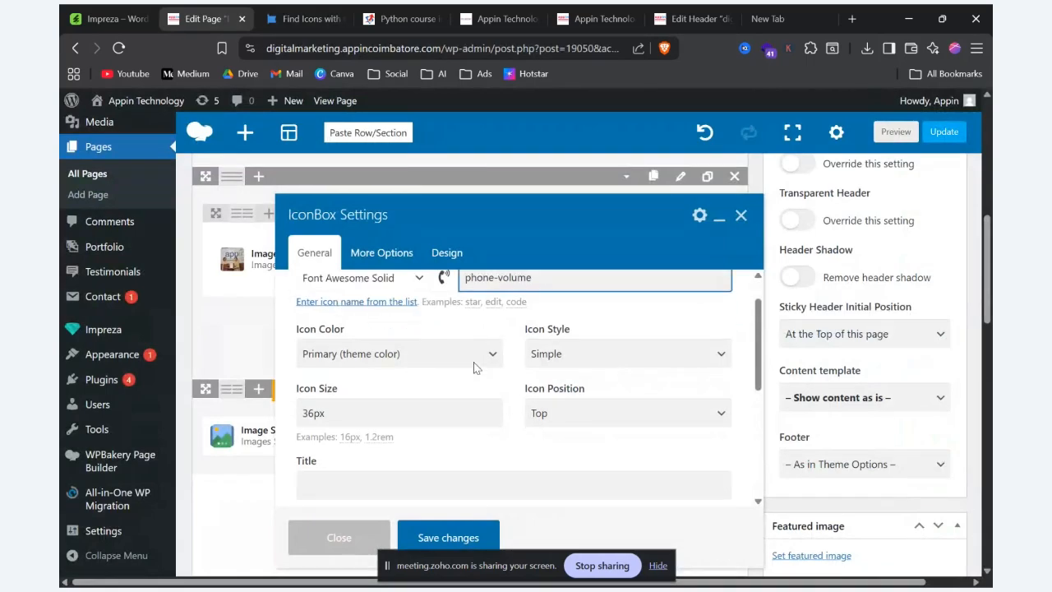
scroll(473, 367, up, 3)
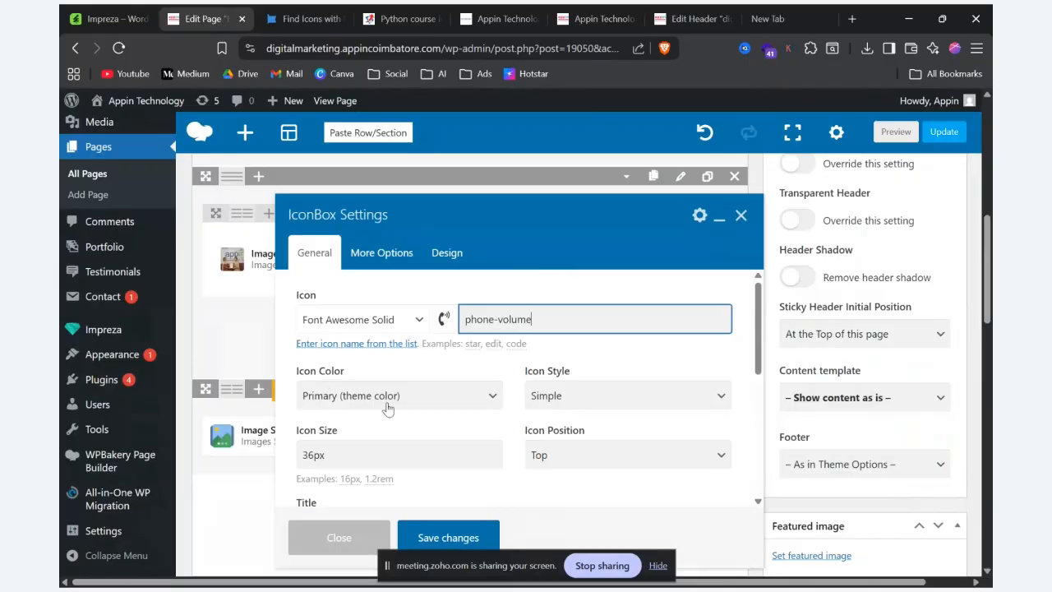
click(663, 406)
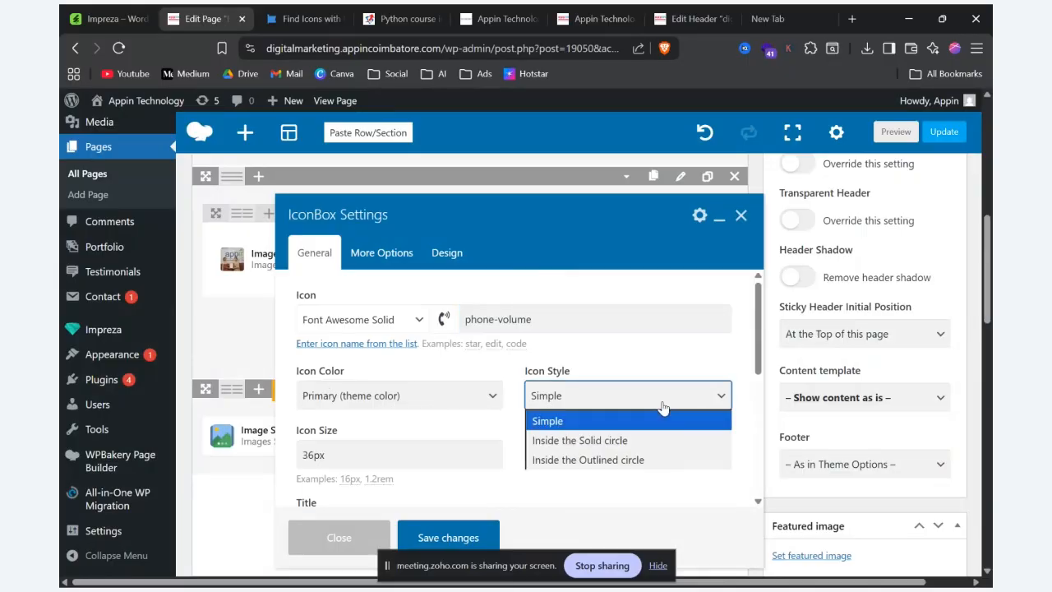
click(664, 404)
scroll(653, 408, down, 3)
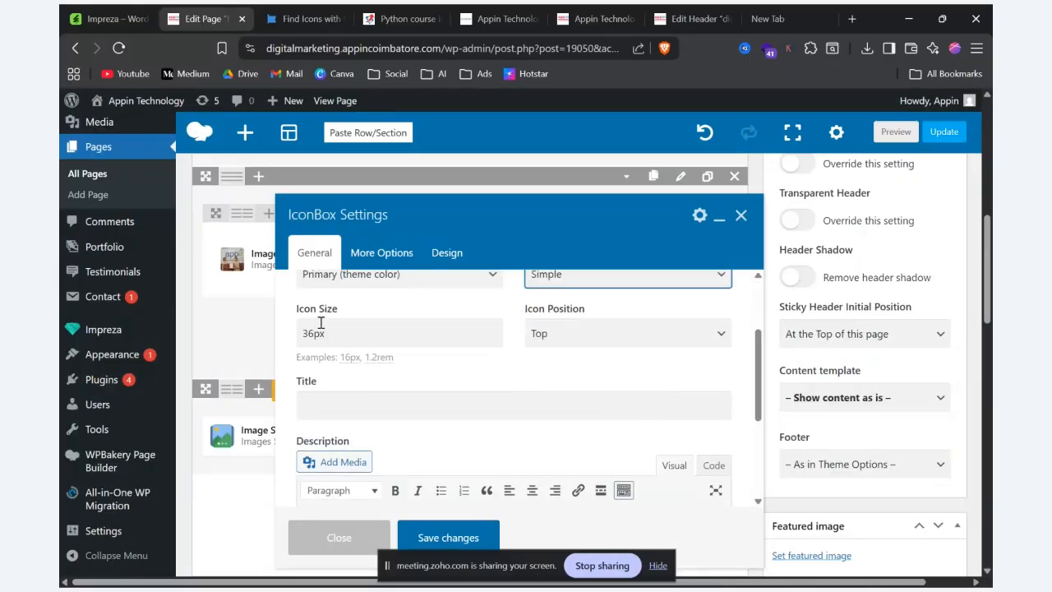
click(571, 332)
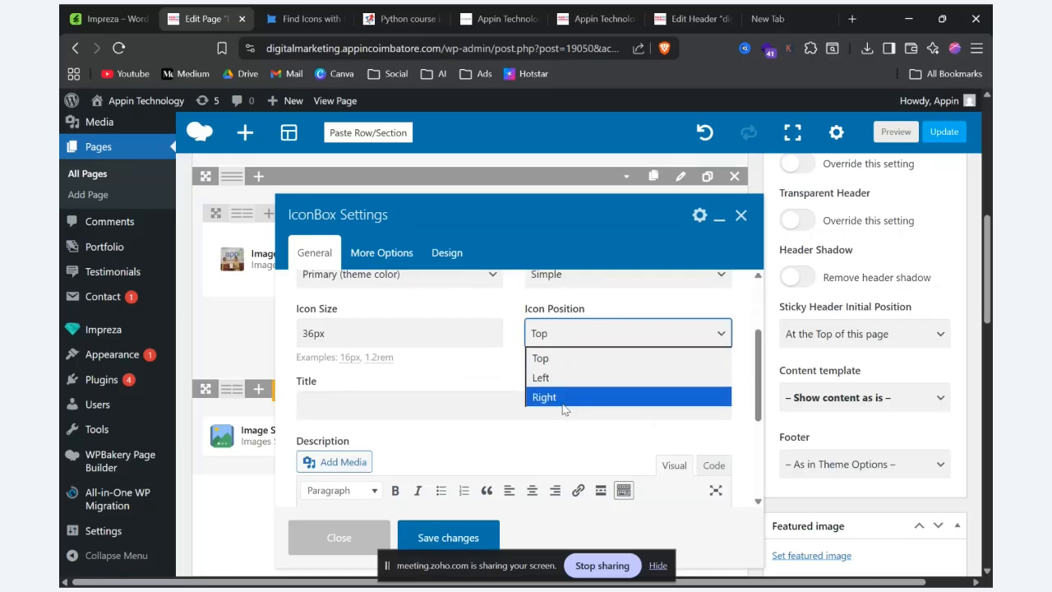
click(397, 385)
Step: Give the IconBox the title "Digital marketing" and save its settings
click(385, 402)
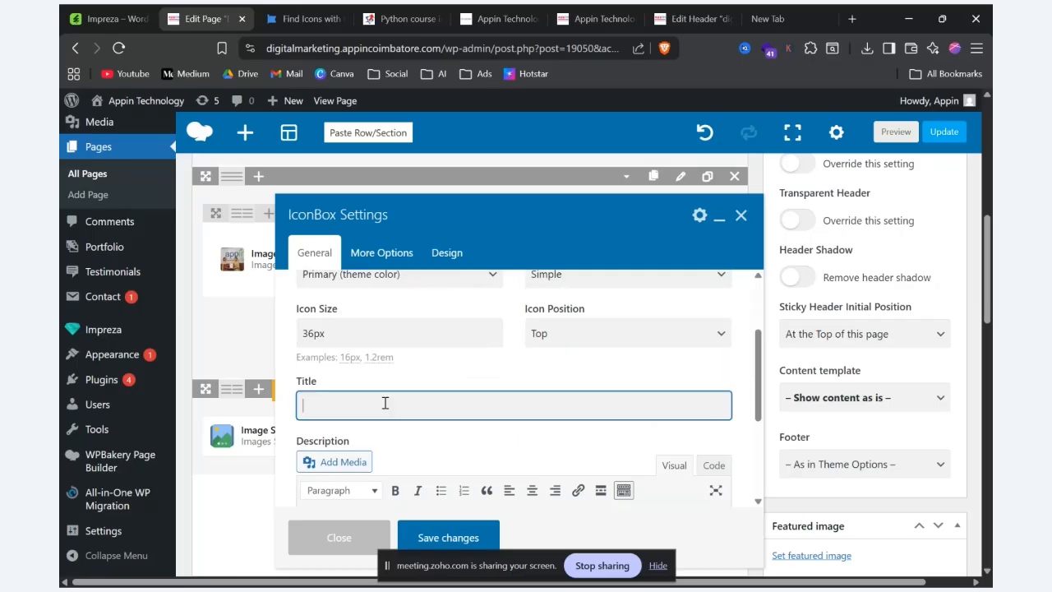
text(Digits marketing)
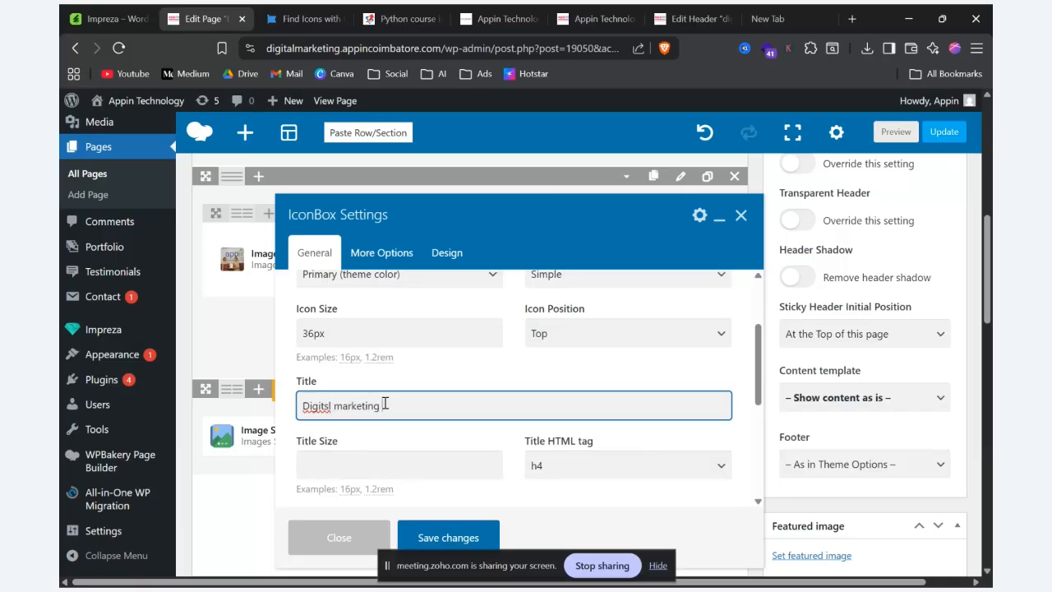
click(331, 406)
key(BackSpace)
text(al)
scroll(530, 376, down, 5)
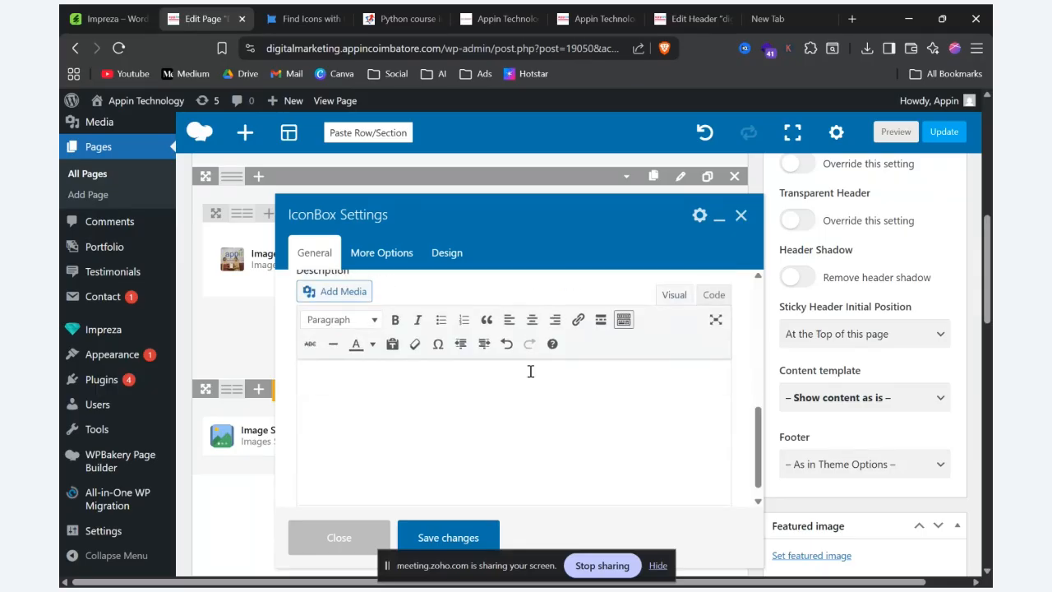
click(443, 538)
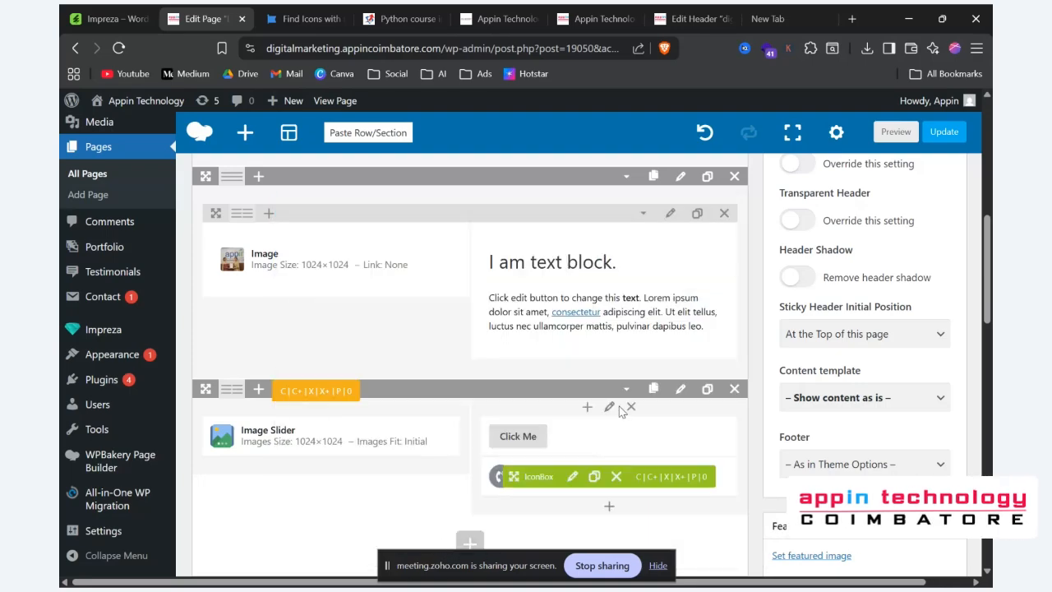
Step: Preview the page and check the IconBox's phone icon and title below the Click Me button
click(902, 134)
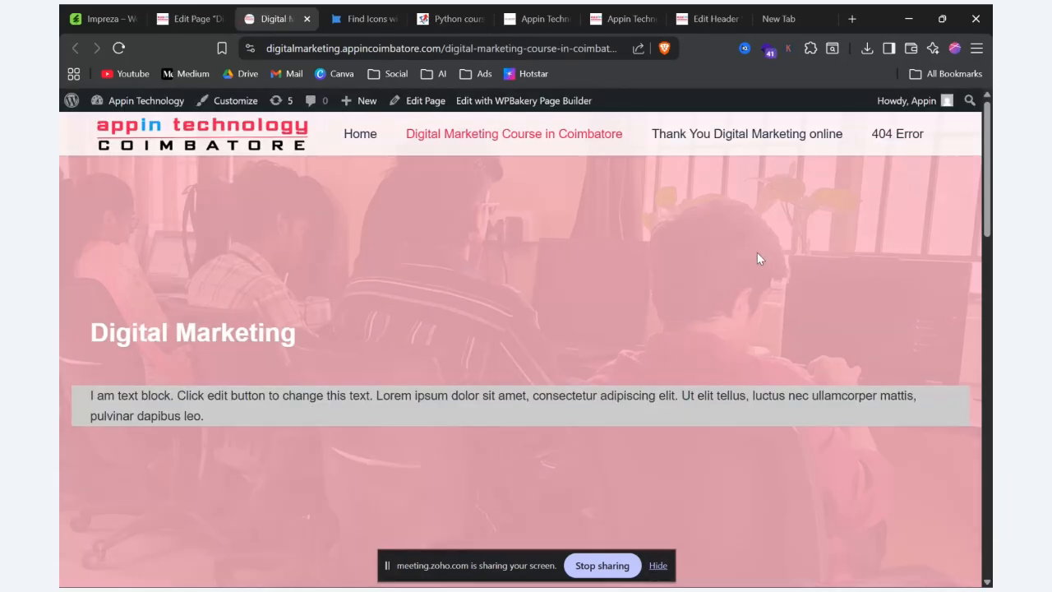
scroll(592, 323, down, 10)
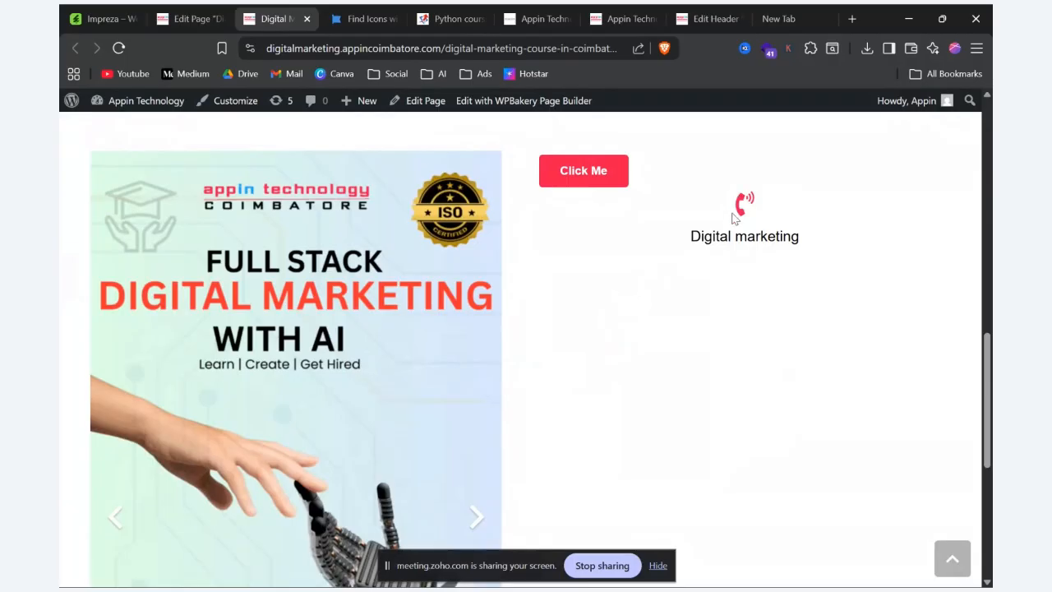
drag(691, 236, 820, 235)
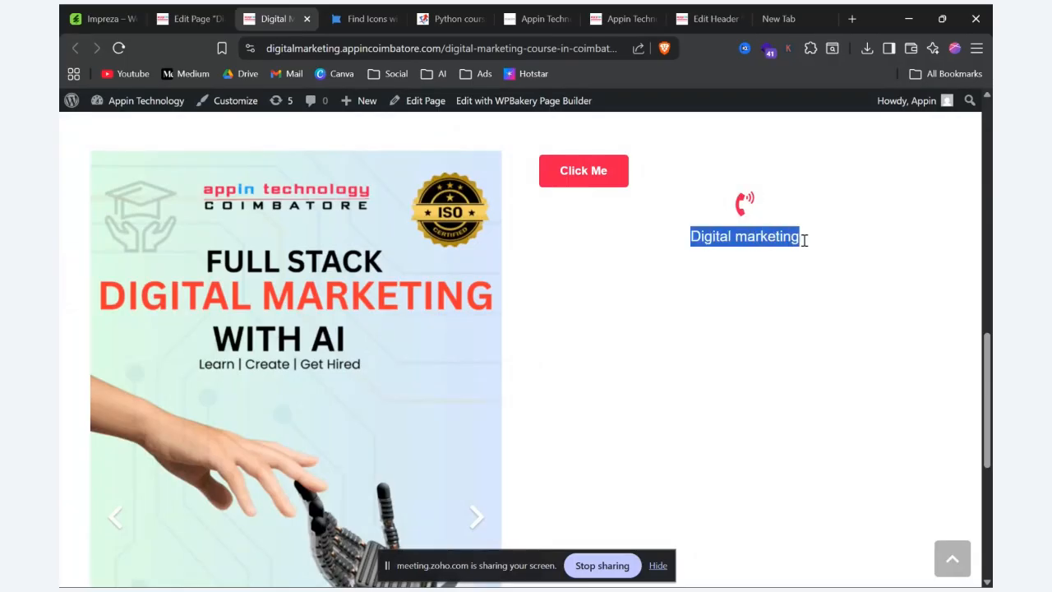
scroll(804, 239, down, 5)
Step: Look over the description text and the rest of the IconBox demo page on the Impreza site, and return to the Edit Page screen
key(alt+Tab)
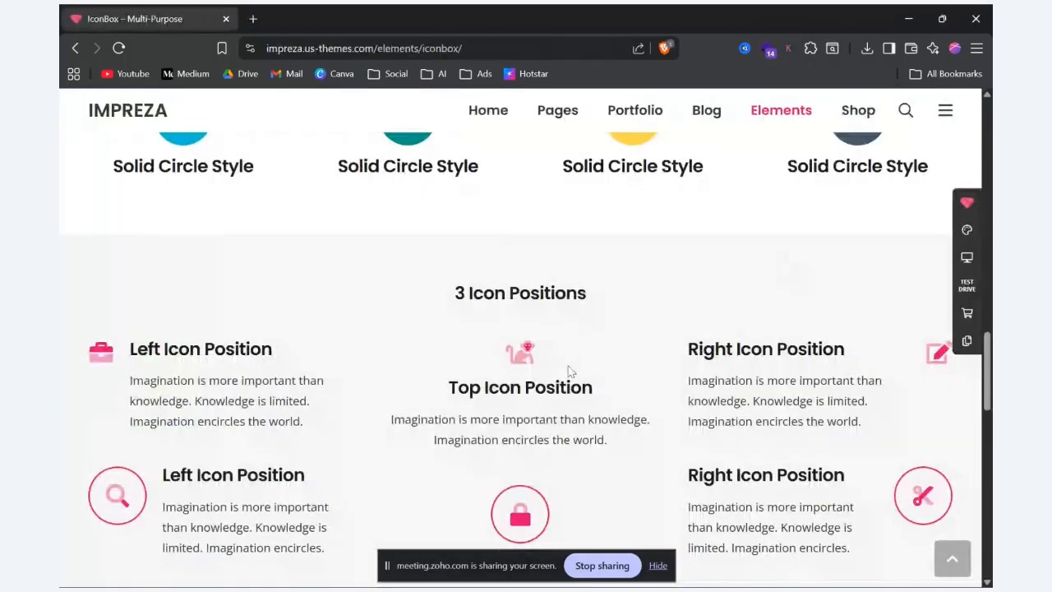
drag(306, 424, 130, 378)
key(ctrl+c)
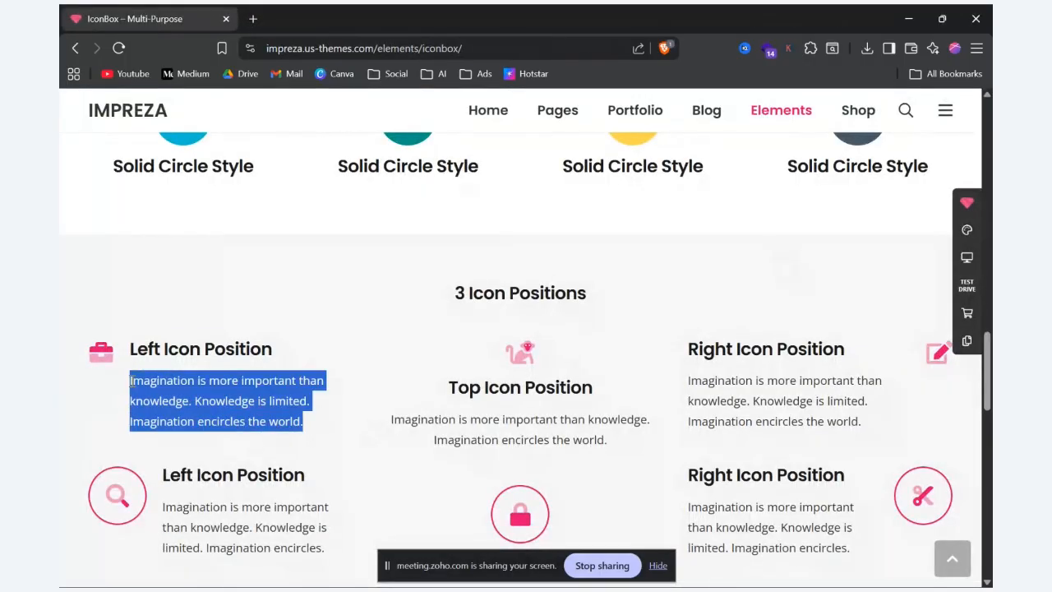
scroll(103, 397, down, 10)
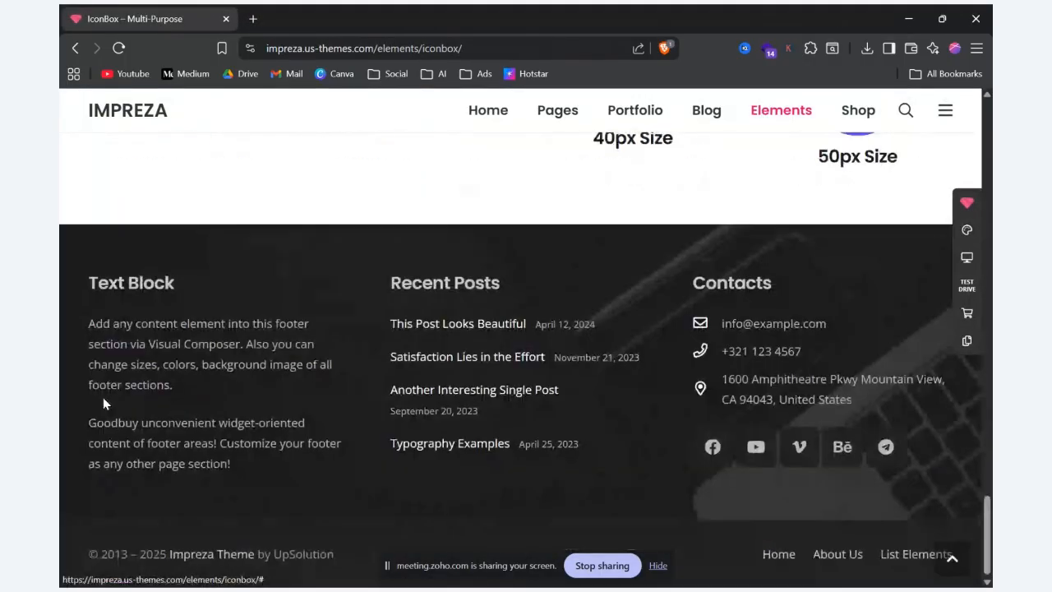
key(alt+Tab)
click(174, 12)
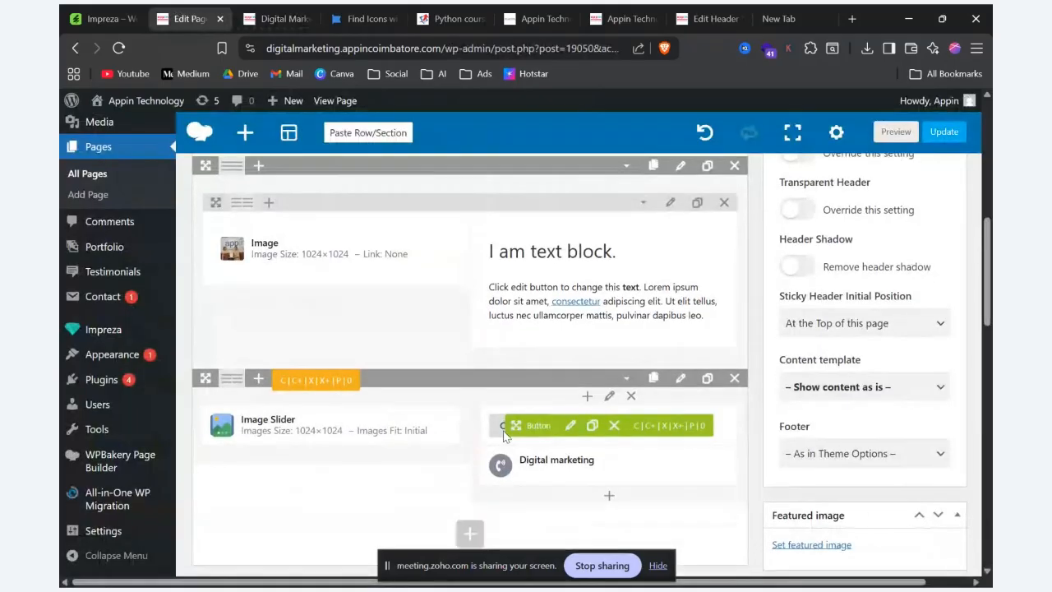
Step: Paste the copied "Imagination is more important than knowledge…" text as the IconBox's description and save its settings
scroll(576, 395, down, 2)
click(573, 355)
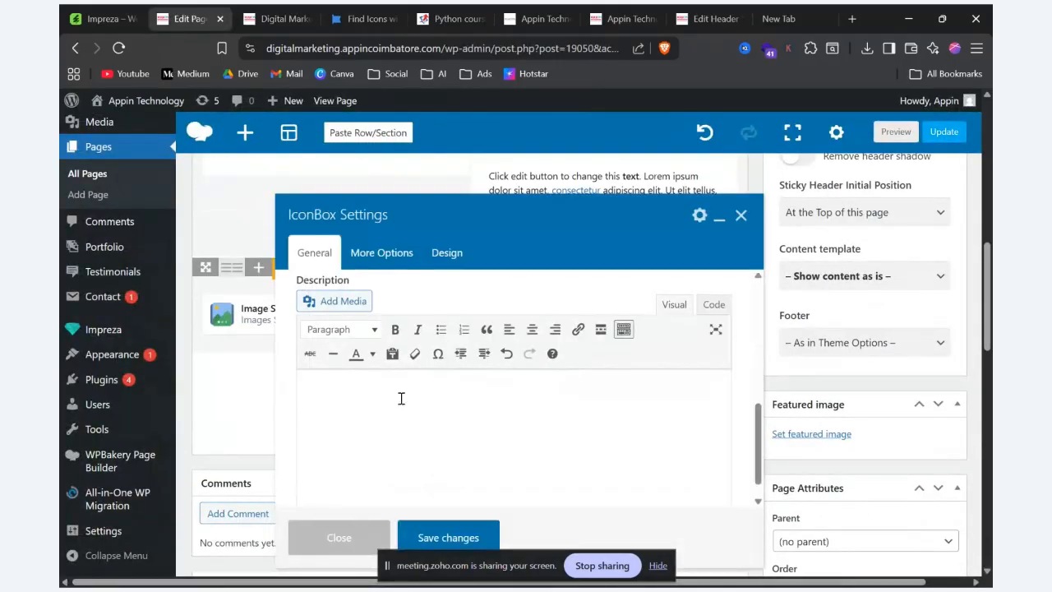
key(ctrl+v)
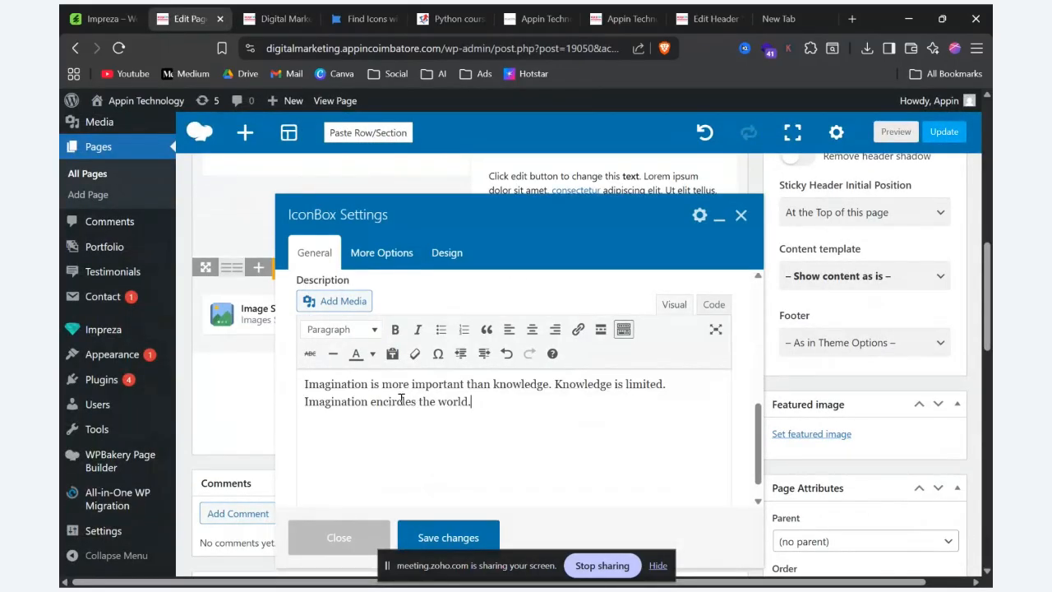
click(459, 530)
Step: Preview the page and check the IconBox's title and description below the Click Me button
click(889, 133)
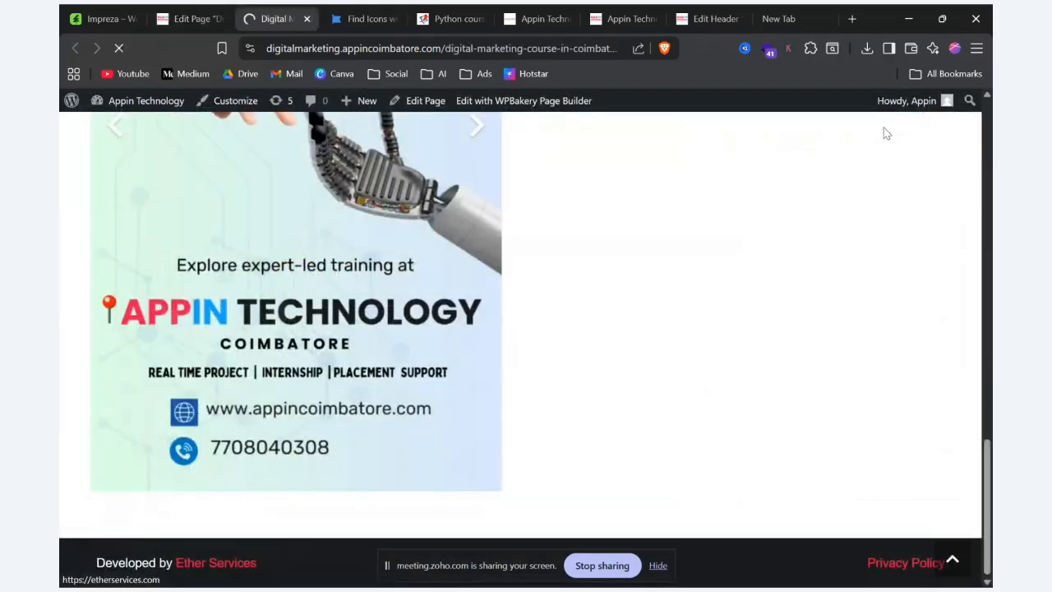
scroll(784, 230, down, 10)
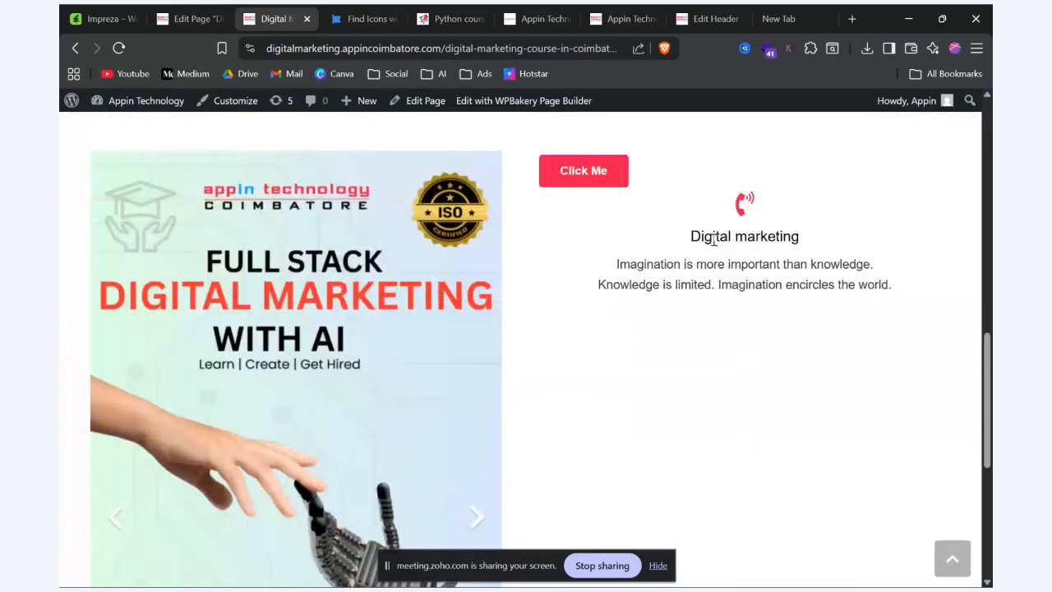
drag(685, 236, 827, 249)
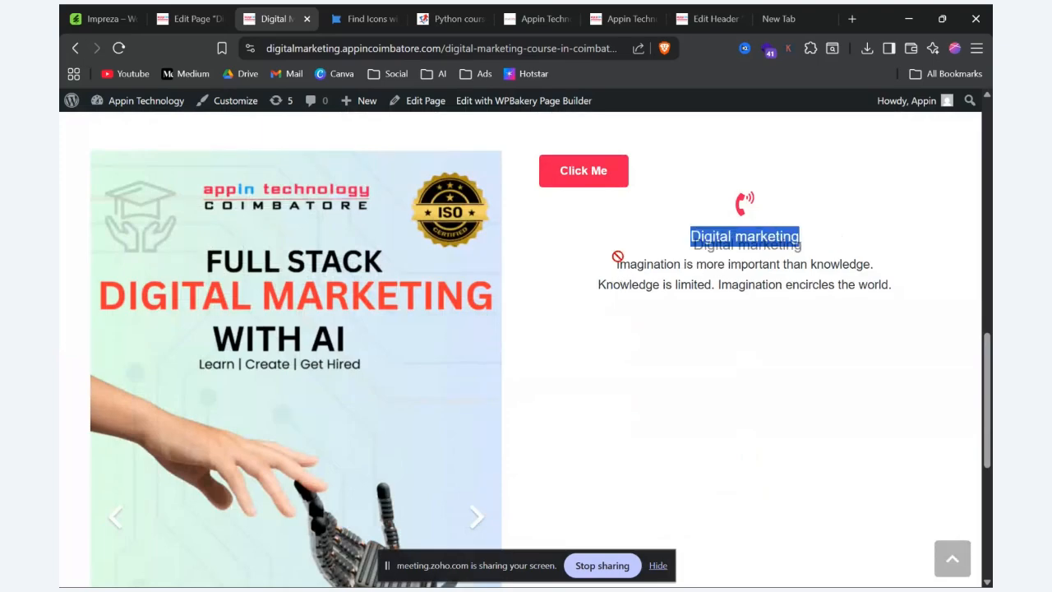
drag(616, 263, 958, 294)
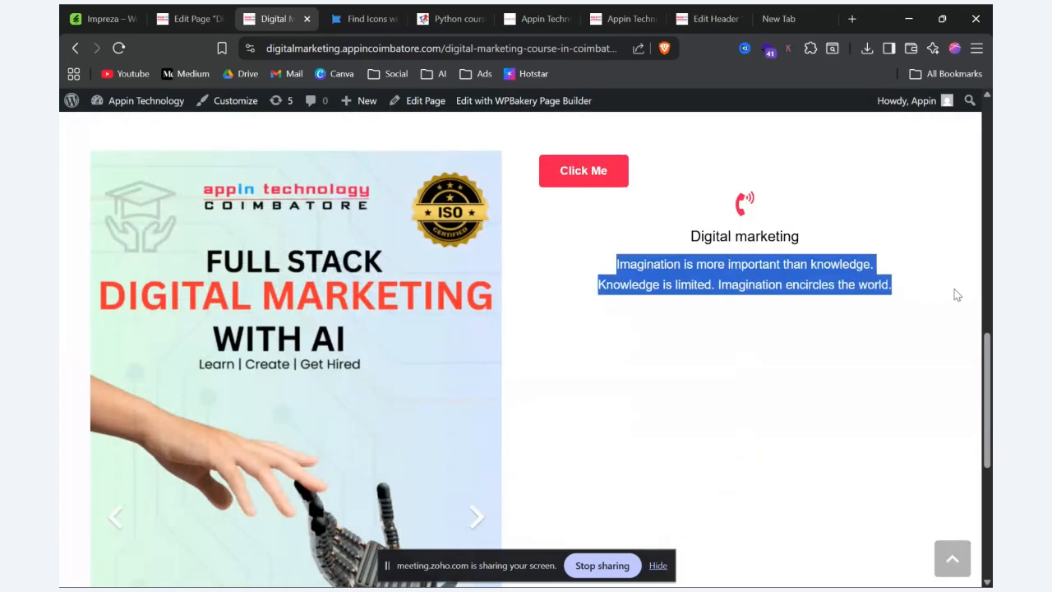
Step: Back on the Edit Page screen, delete the Image Slider beside the button and open the IconBox's settings
click(191, 18)
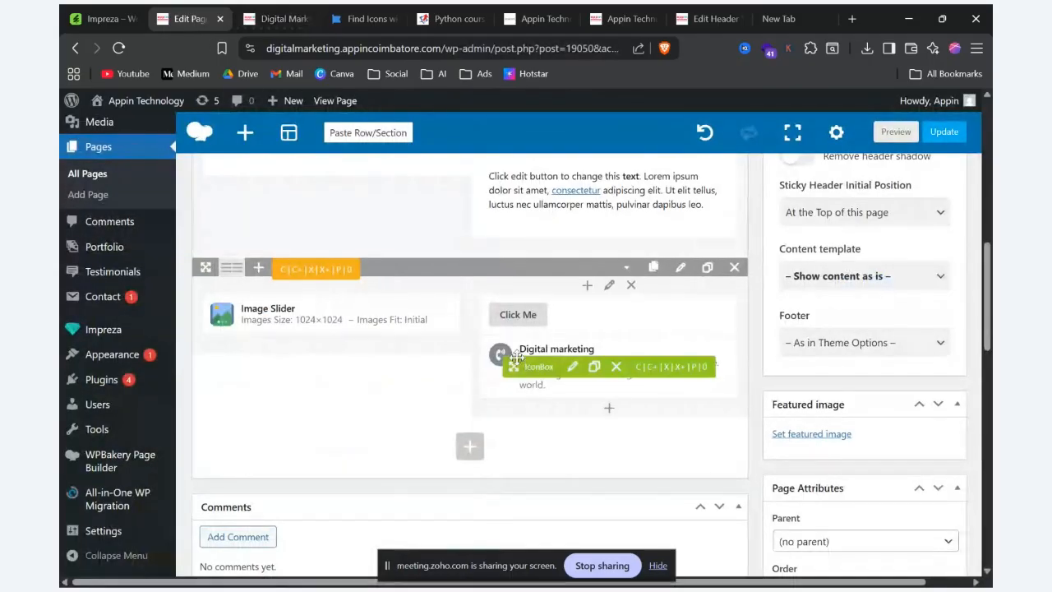
click(361, 321)
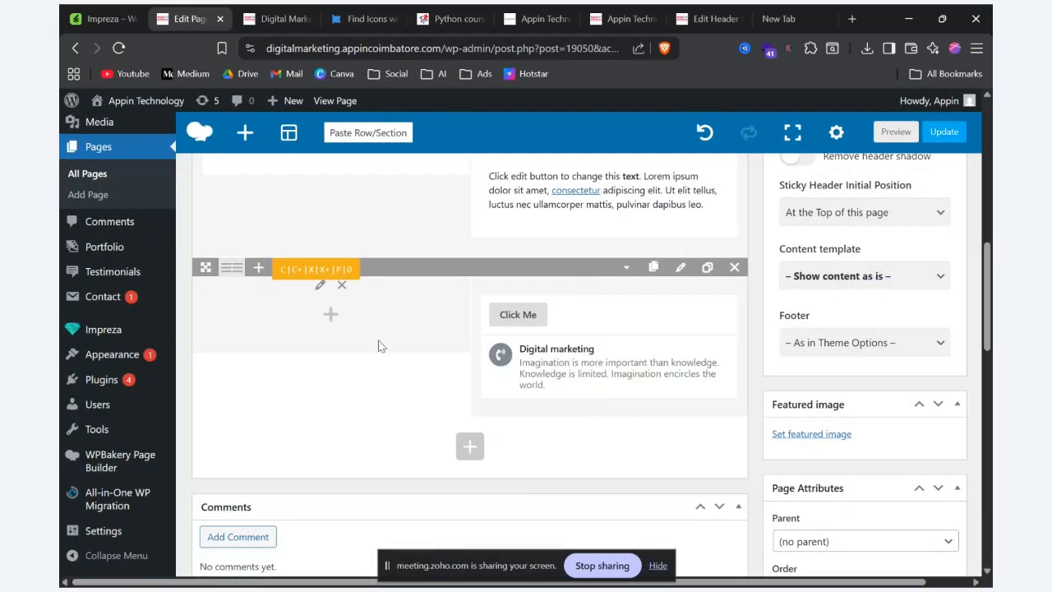
click(578, 370)
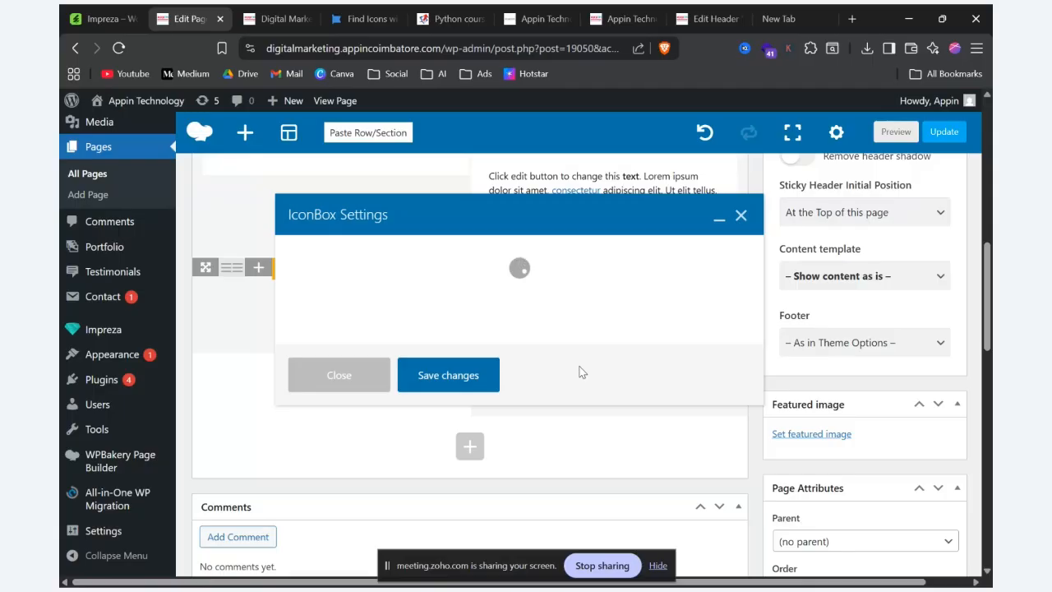
Step: Examine the left, top and right icon position examples and the icon sizes on the Impreza IconBox demo page
key(alt+Tab)
scroll(588, 277, up, 10)
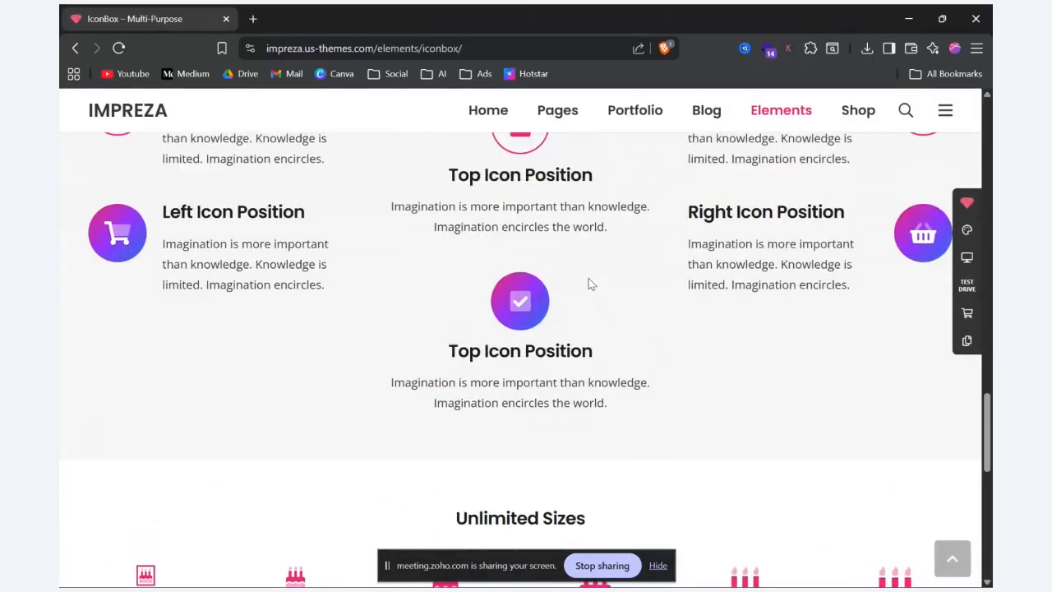
scroll(588, 283, up, 5)
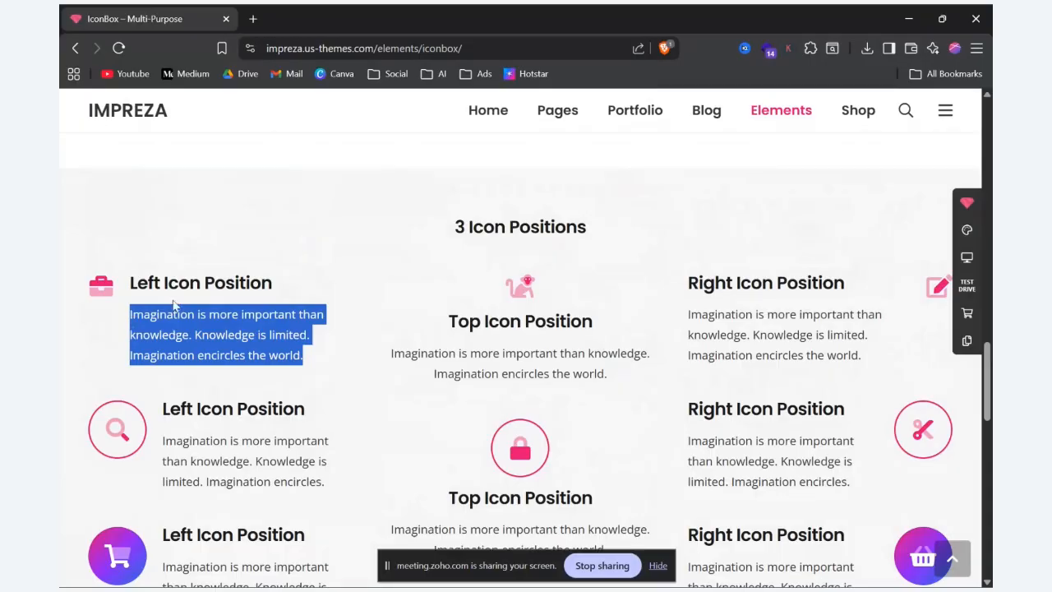
click(511, 297)
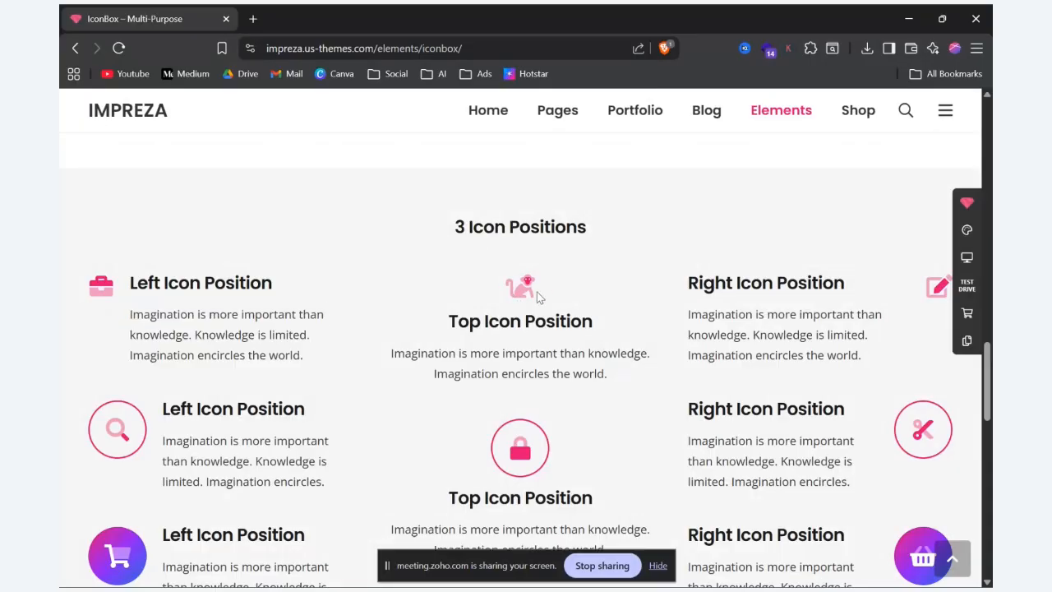
drag(493, 339, 380, 343)
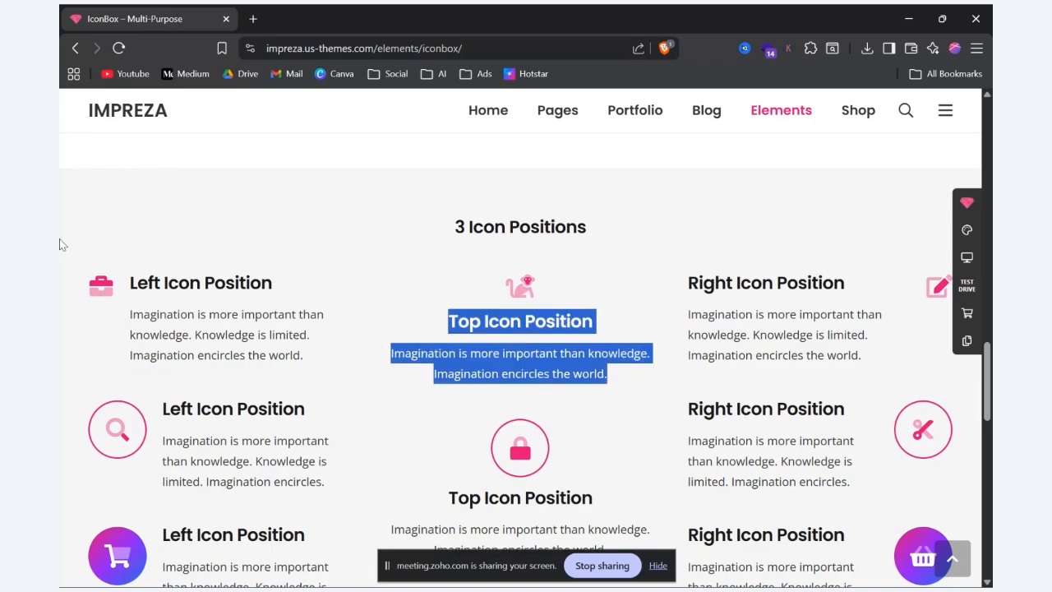
click(106, 290)
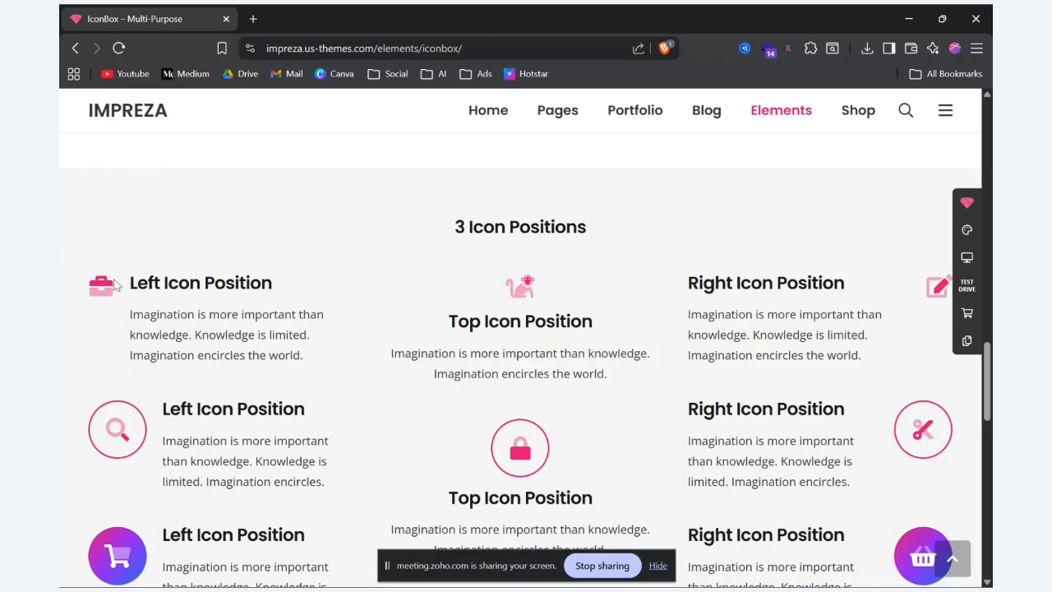
drag(130, 280, 306, 356)
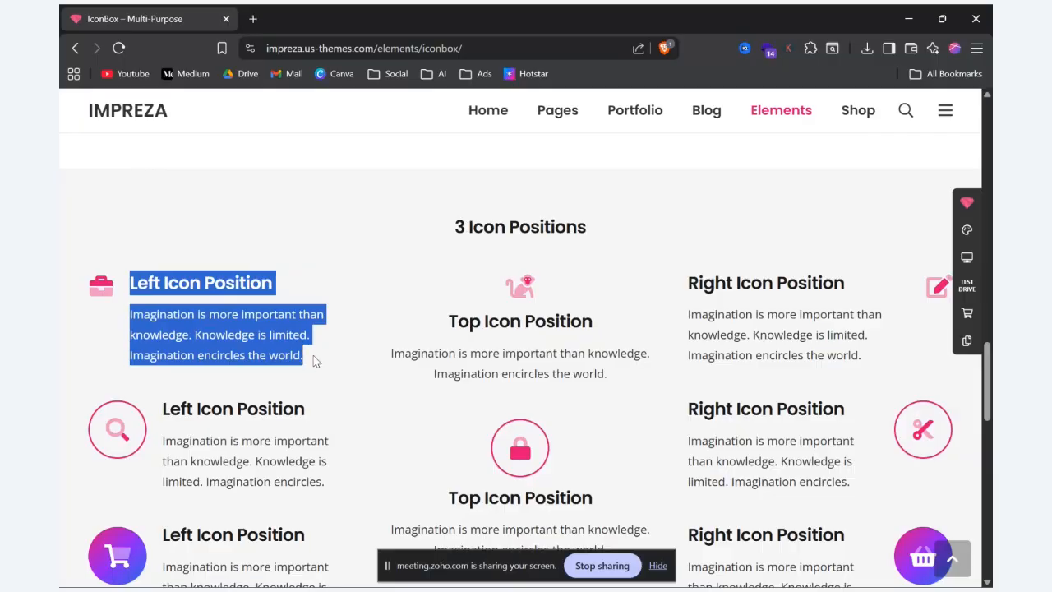
scroll(939, 397, up, 2)
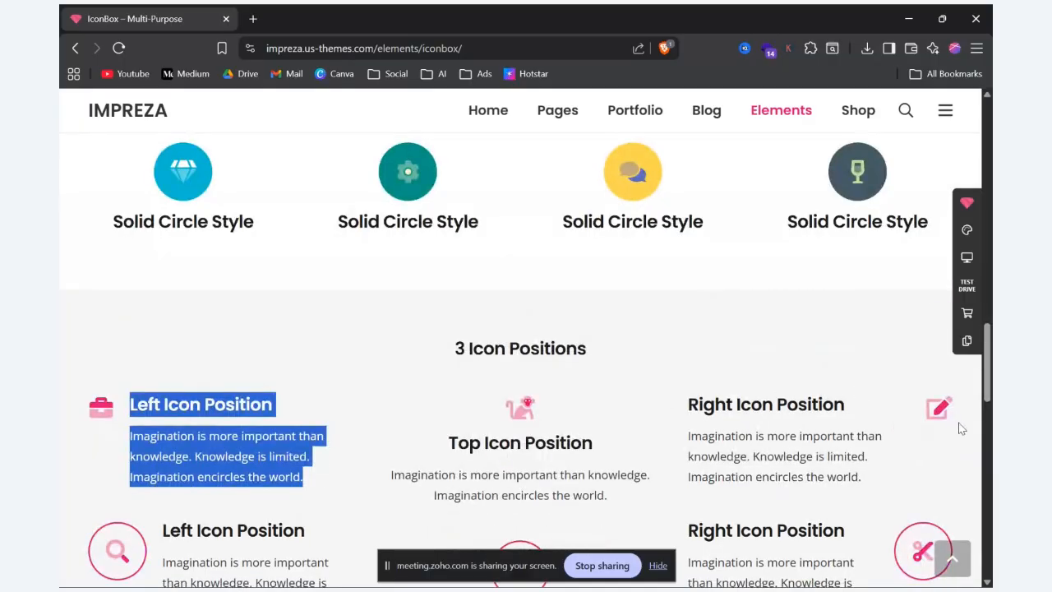
drag(688, 404, 942, 496)
scroll(942, 495, down, 4)
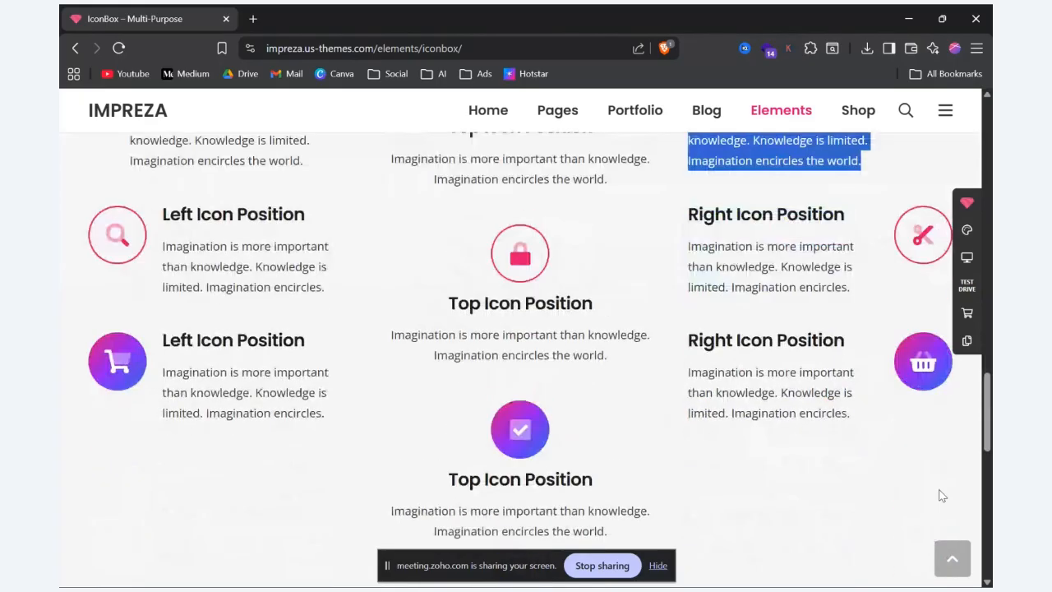
scroll(942, 495, up, 1)
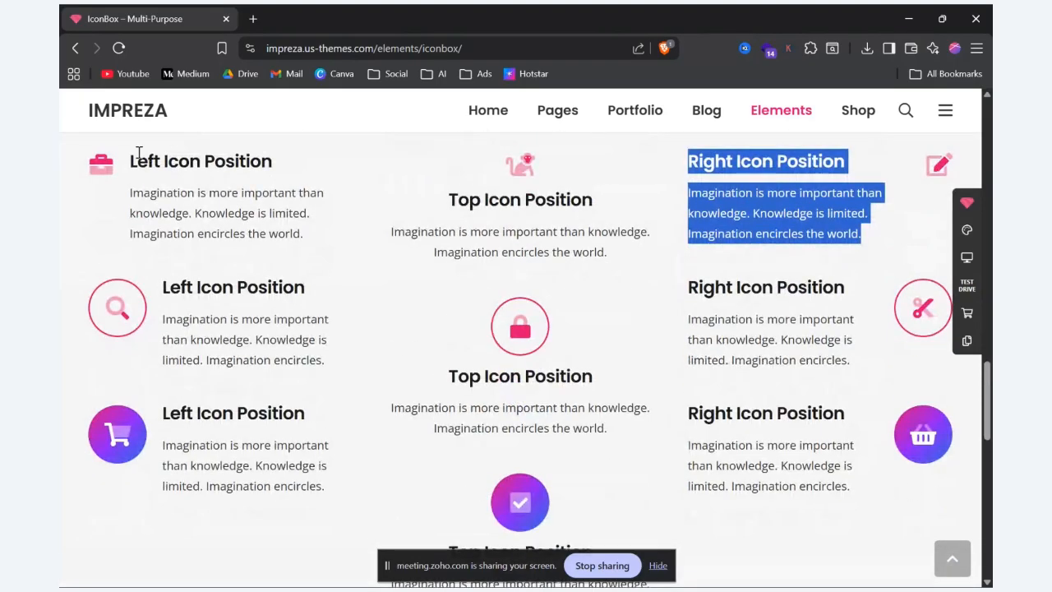
click(107, 171)
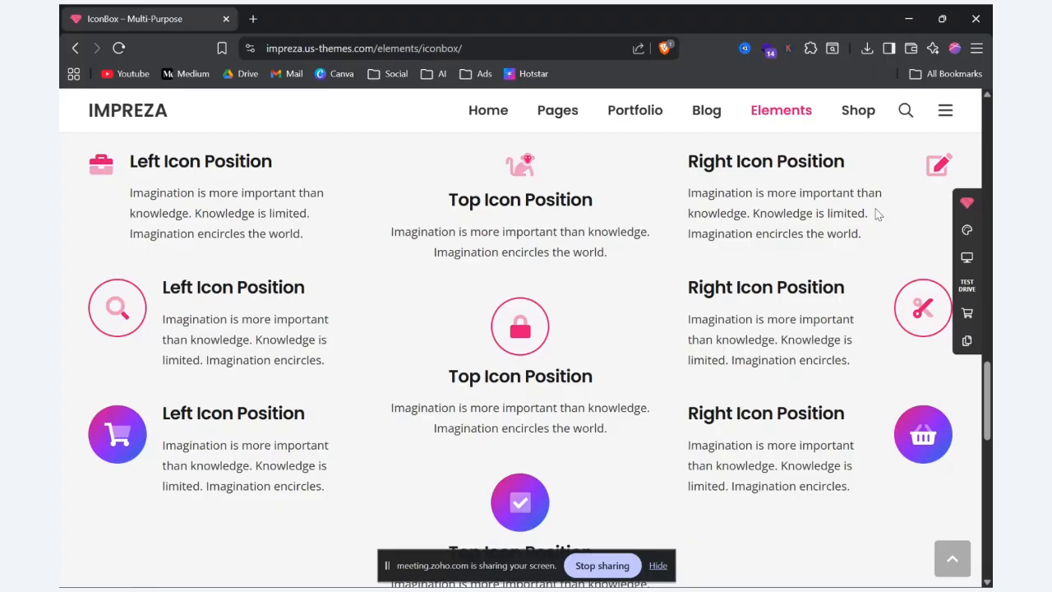
scroll(877, 214, up, 2)
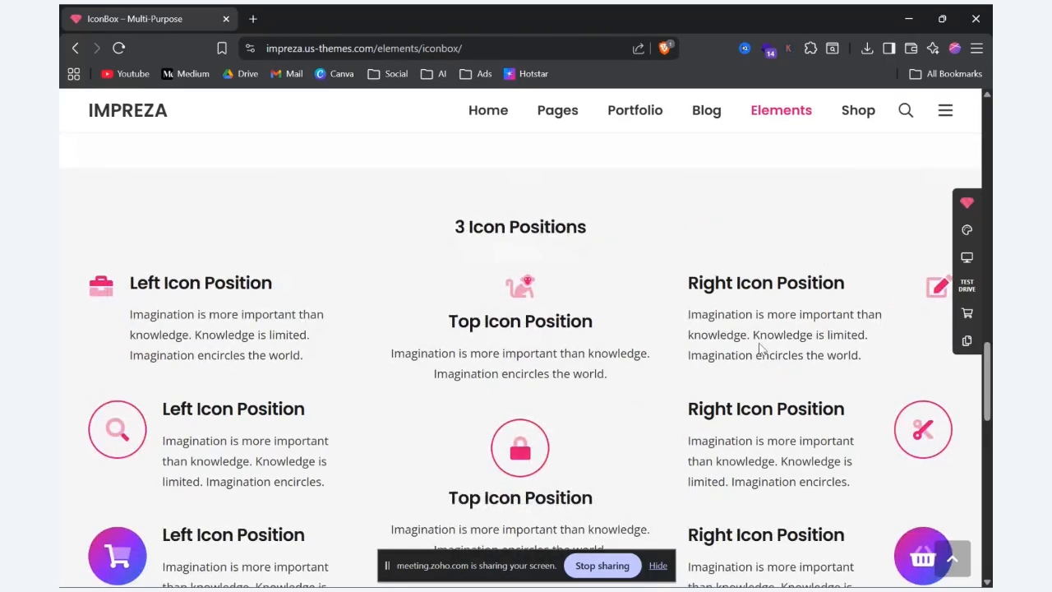
scroll(942, 347, down, 4)
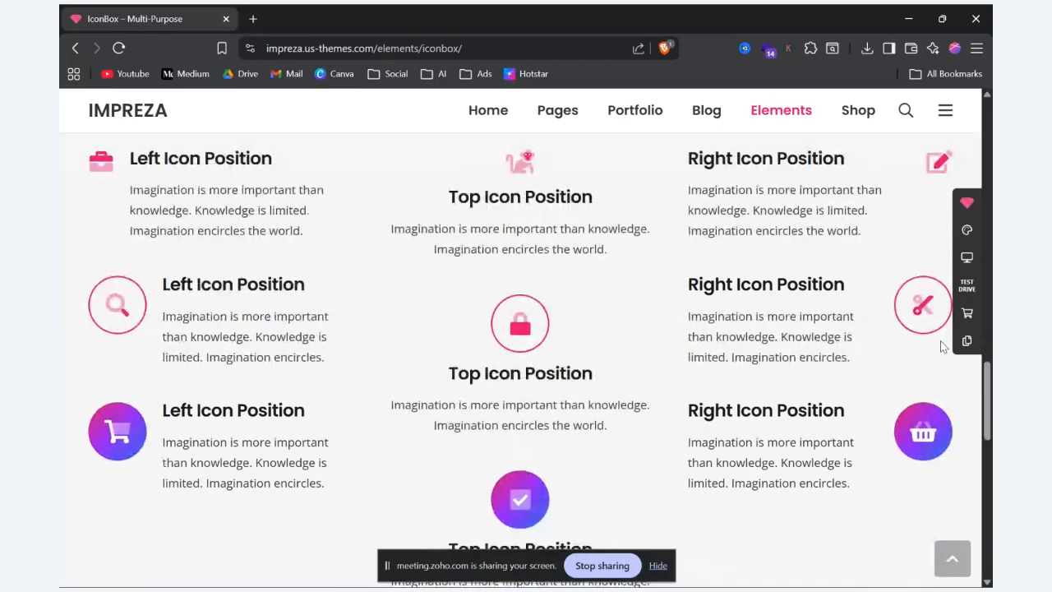
scroll(942, 347, down, 7)
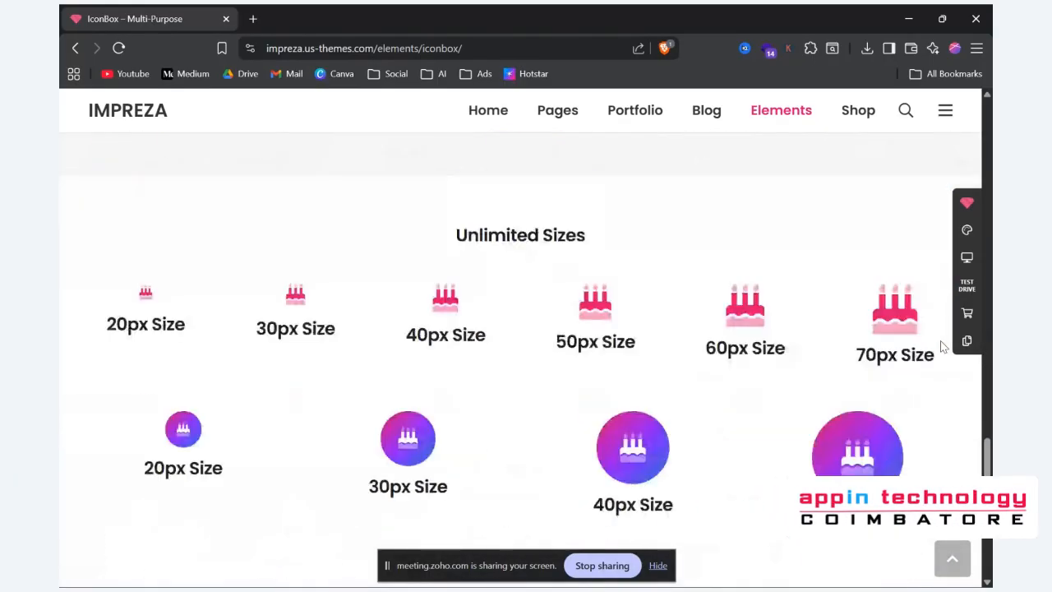
scroll(942, 347, up, 8)
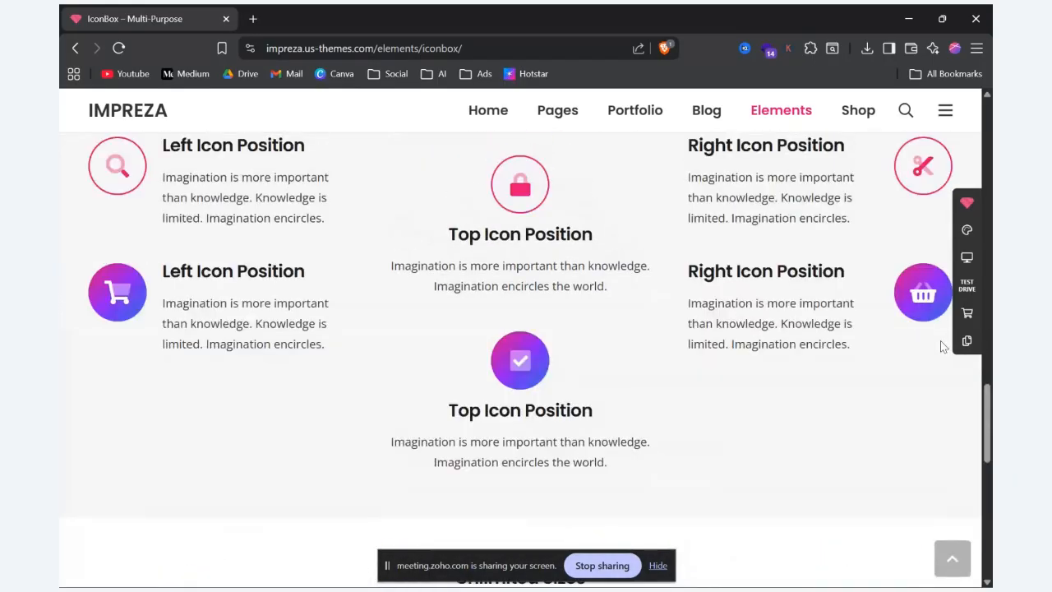
Step: Return to the IconBox settings, set the icon position to Left and save the changes
key(alt+Tab)
scroll(616, 433, up, 3)
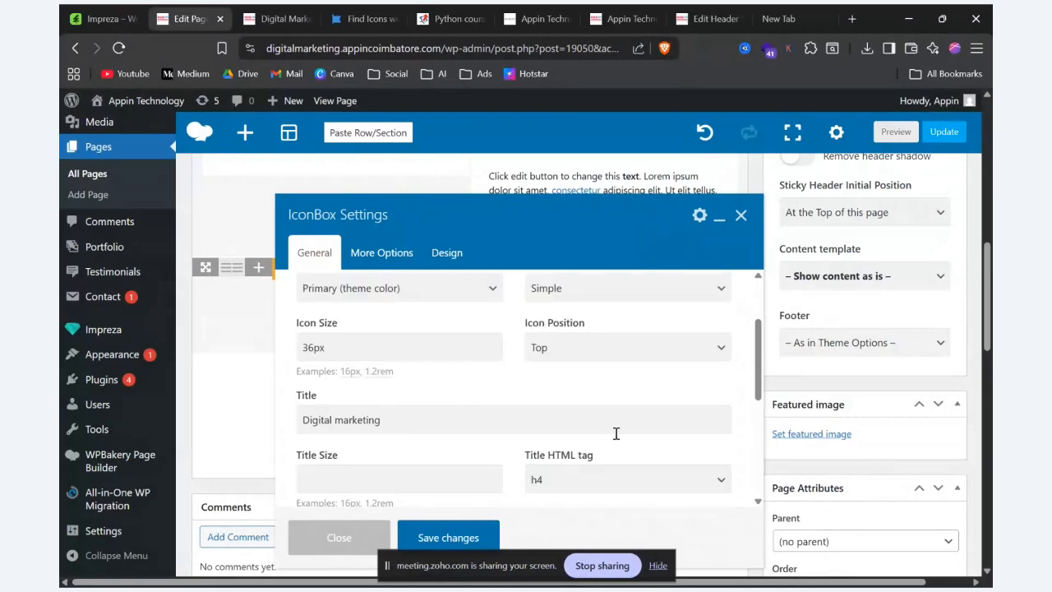
click(575, 348)
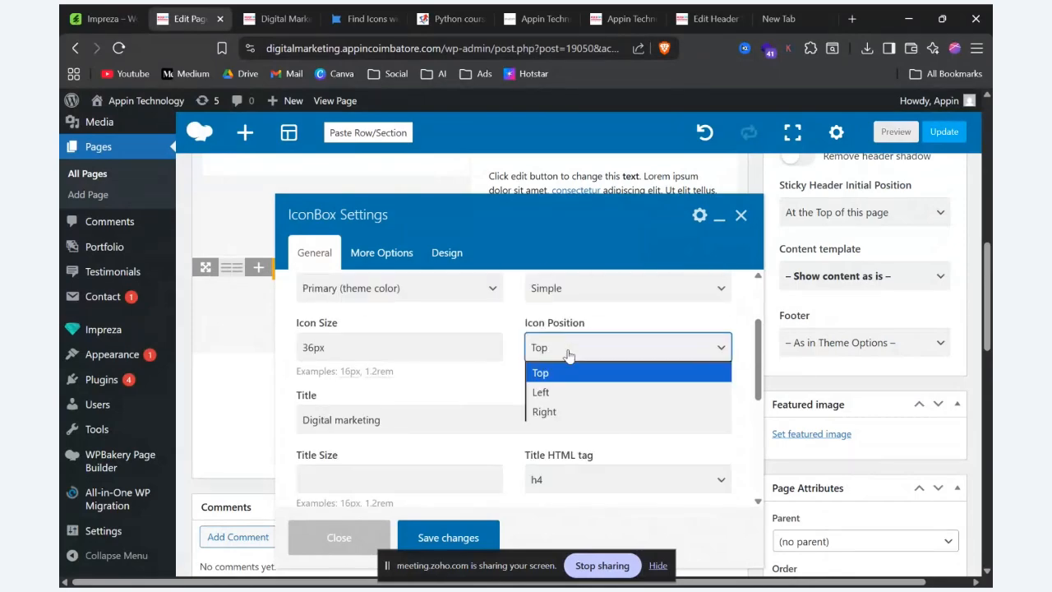
click(547, 393)
click(434, 537)
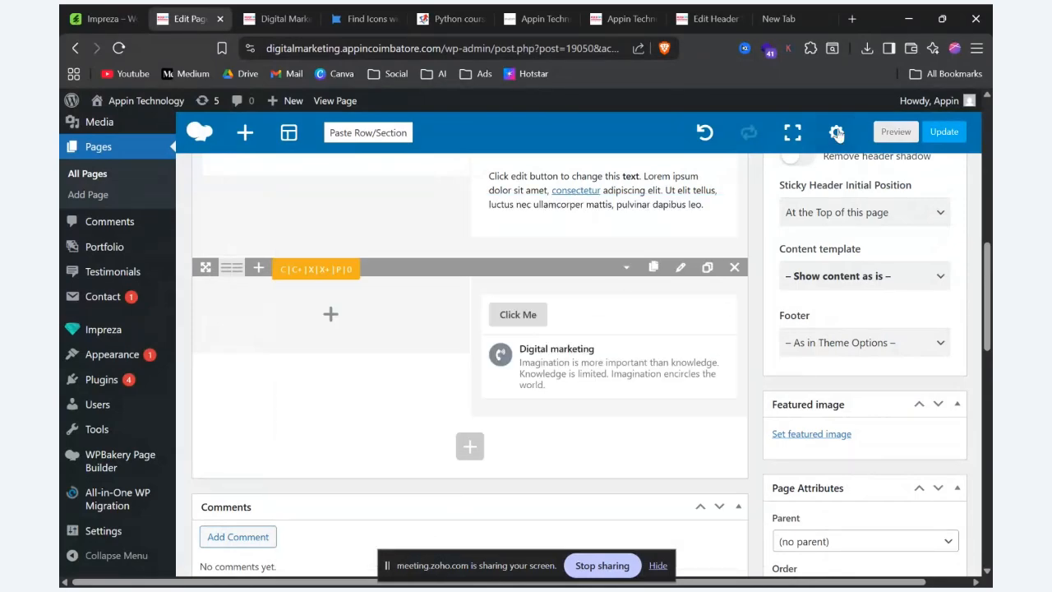
Step: Preview the page and check how the IconBox's phone icon sits relative to its title and description
click(898, 132)
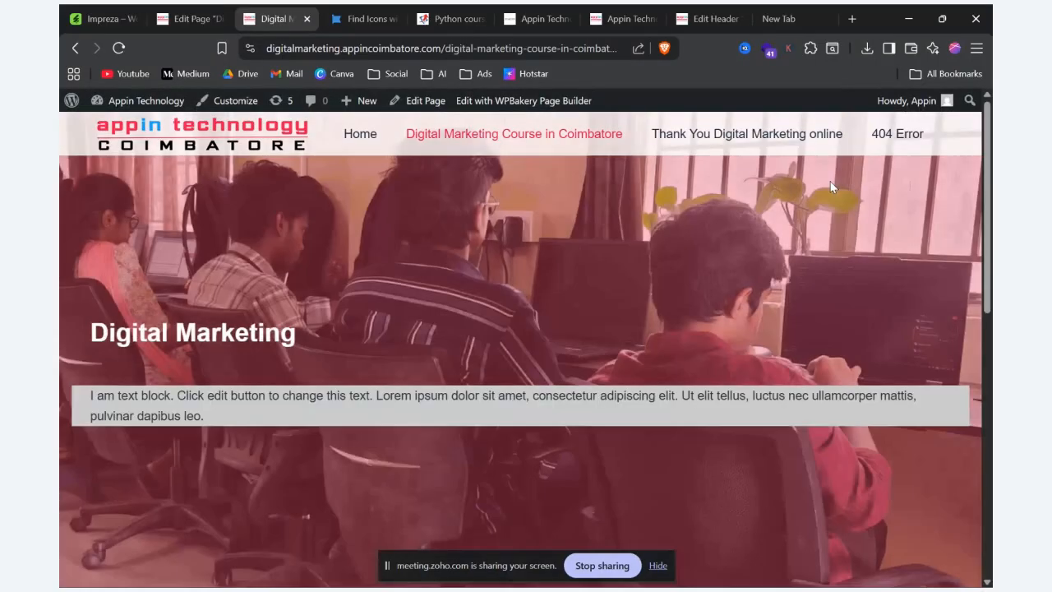
scroll(830, 181, down, 15)
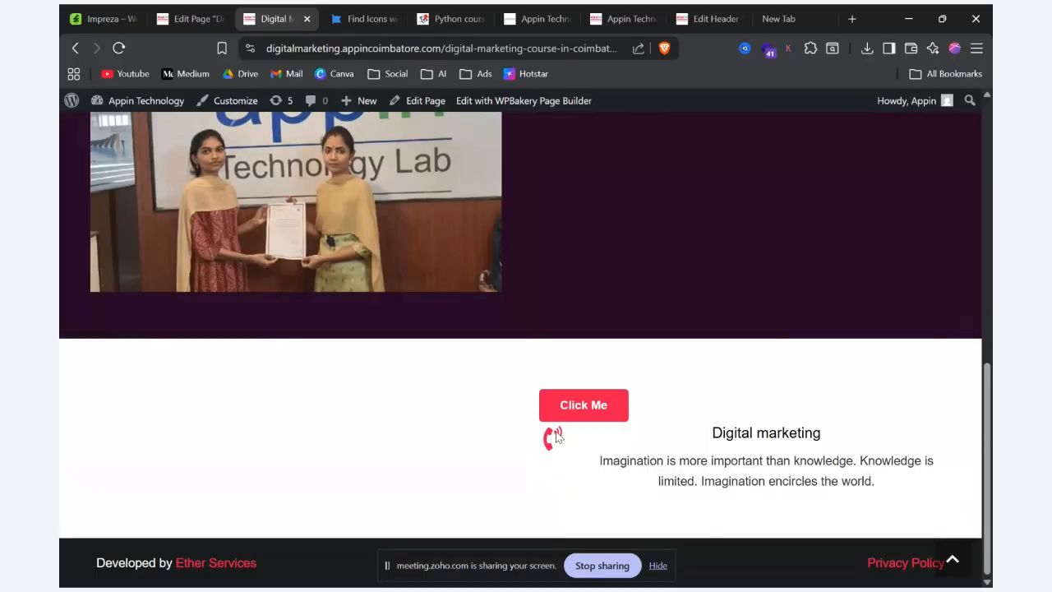
drag(711, 433, 893, 488)
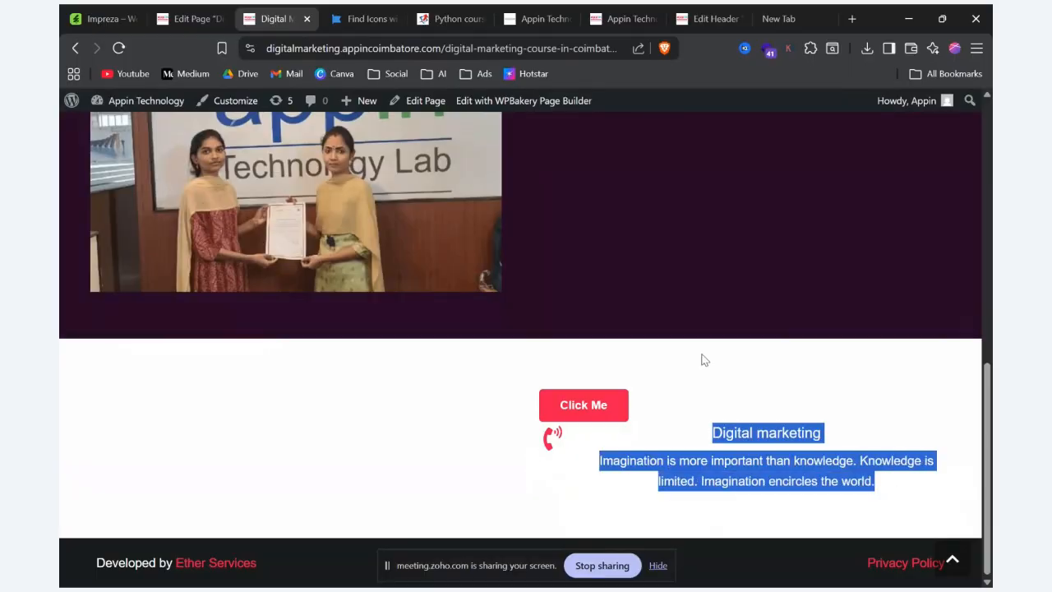
Step: Set the IconBox's alignment to Left, save its settings and preview the page again
click(191, 18)
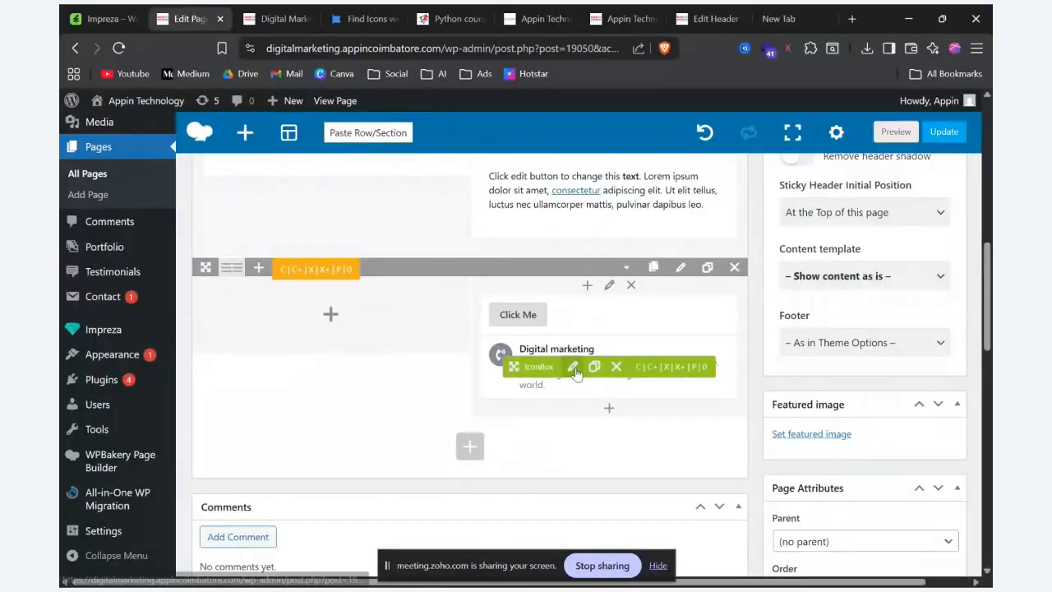
click(573, 367)
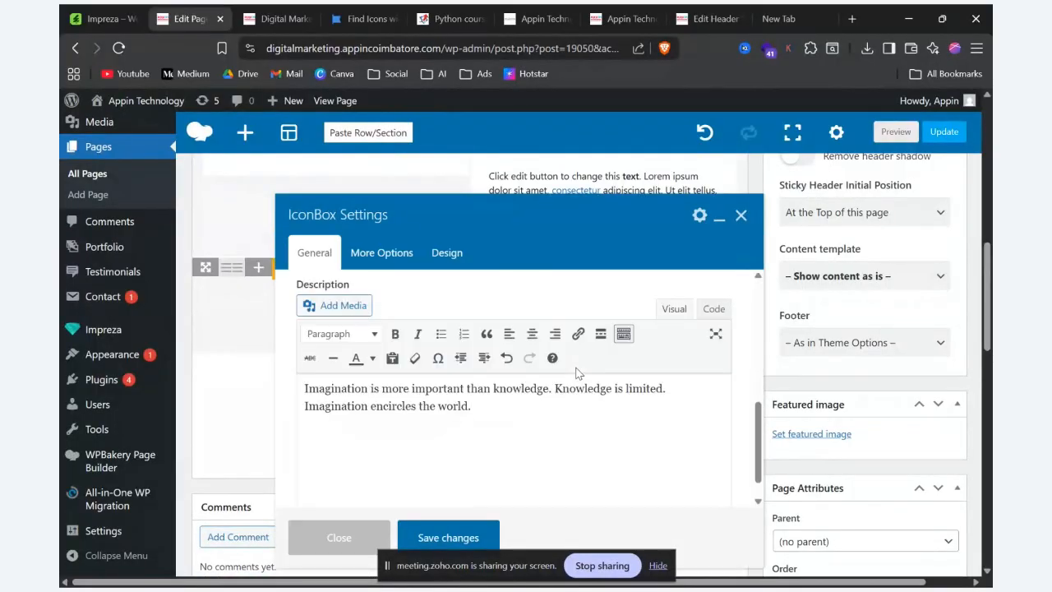
click(382, 253)
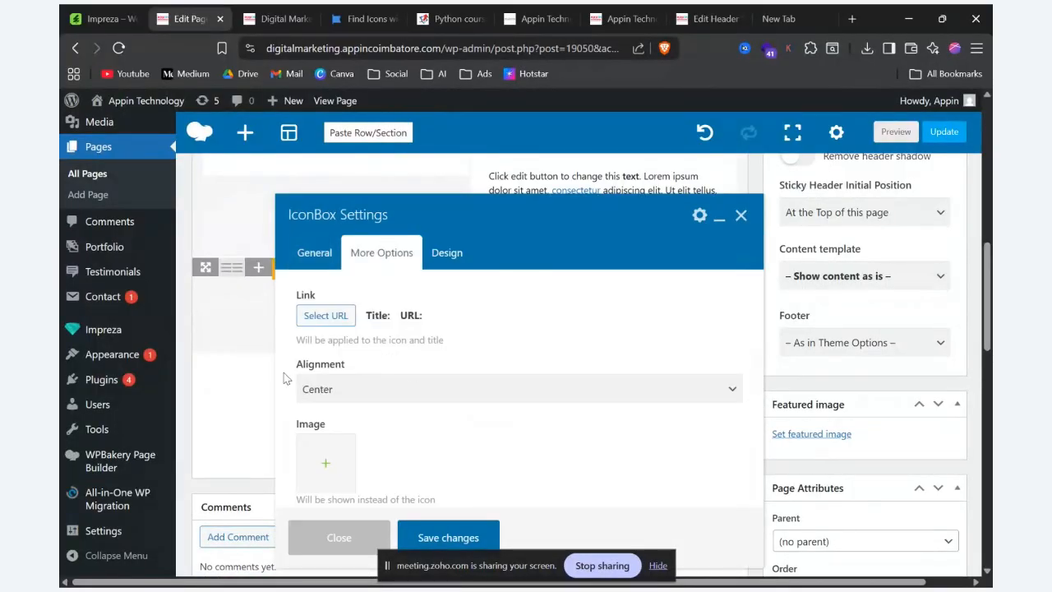
click(383, 390)
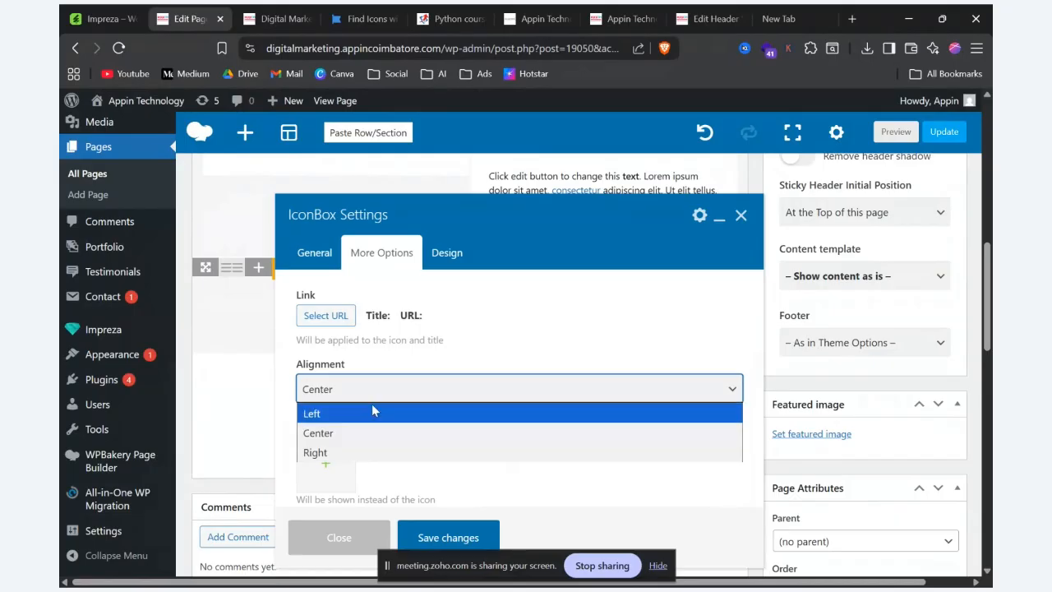
click(368, 410)
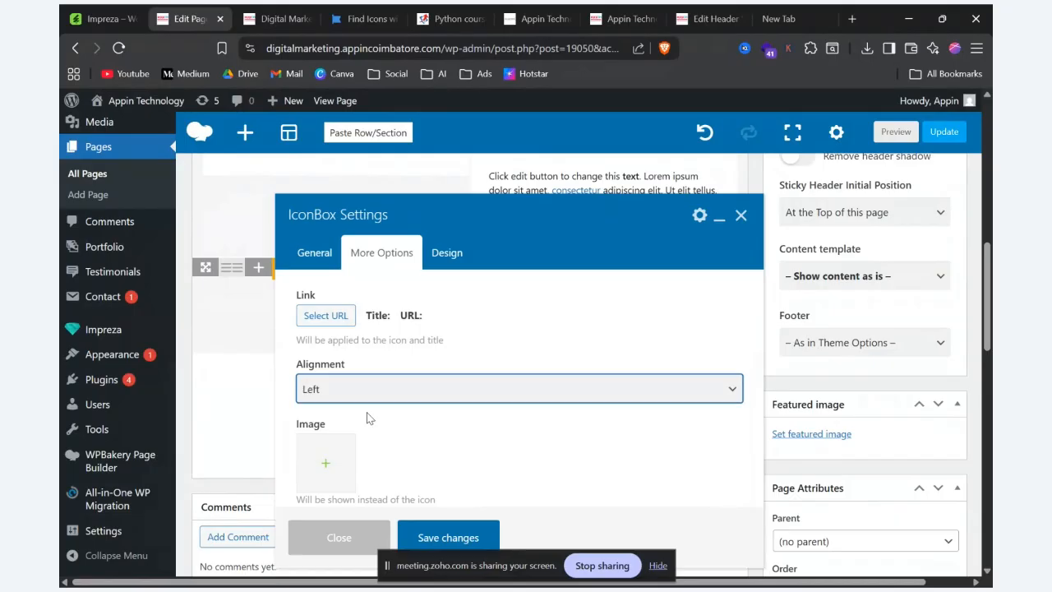
click(462, 536)
click(894, 132)
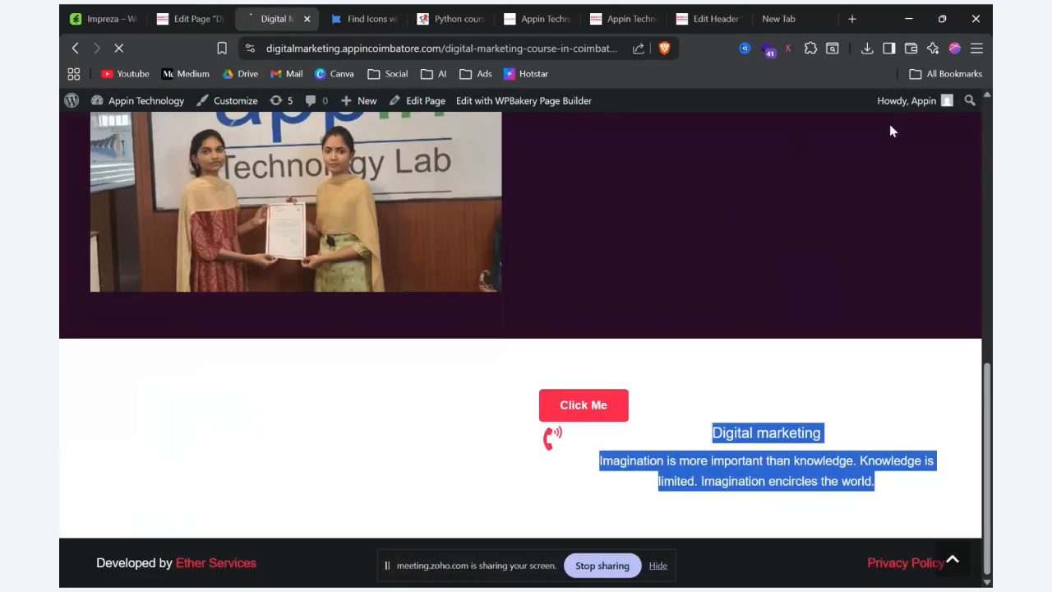
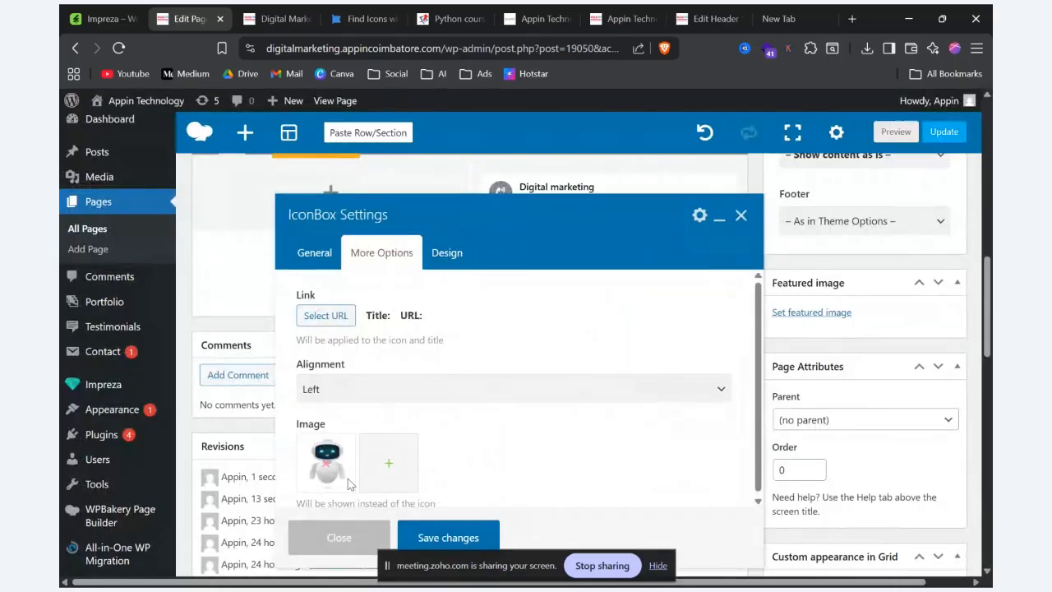
Step: Save the IconBox with the robot image in place of its icon and preview the page
scroll(365, 464, down, 1)
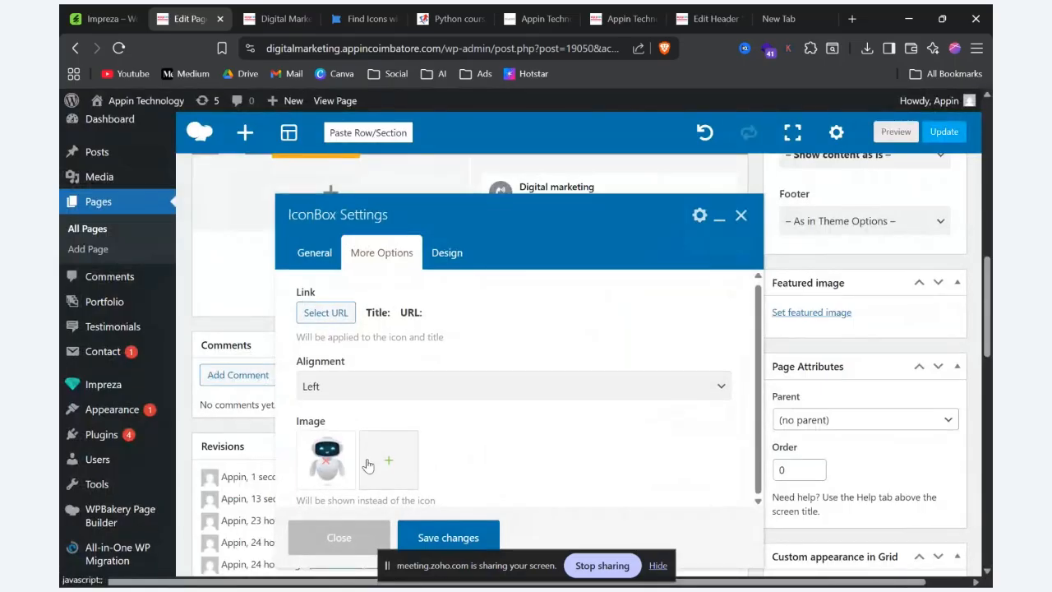
click(448, 537)
click(895, 132)
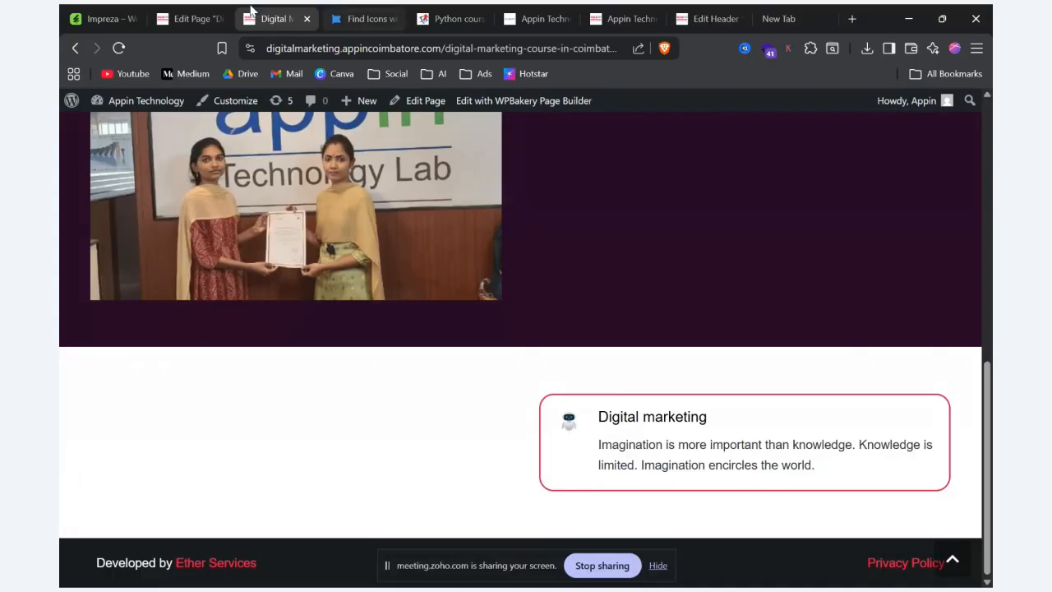
Step: Set the IconBox's alignment to Center and its icon position to Top
click(193, 18)
click(570, 207)
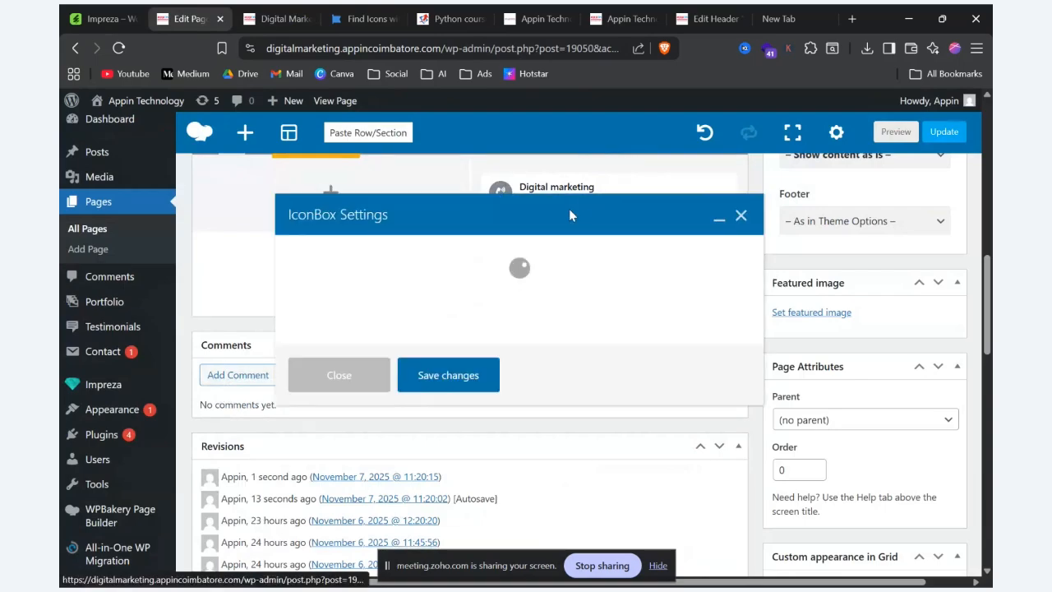
click(376, 253)
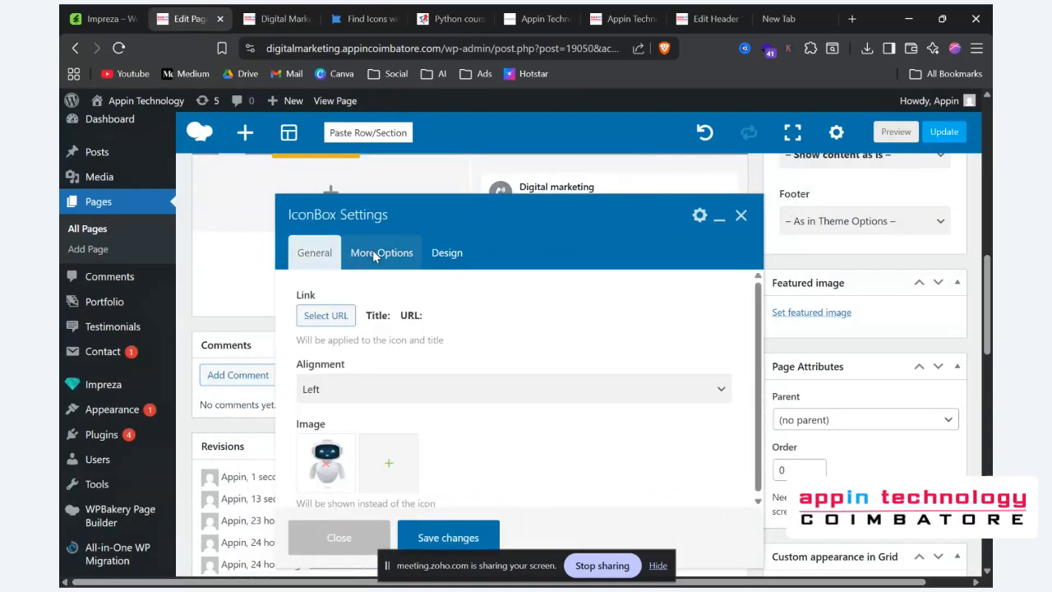
click(389, 391)
click(371, 434)
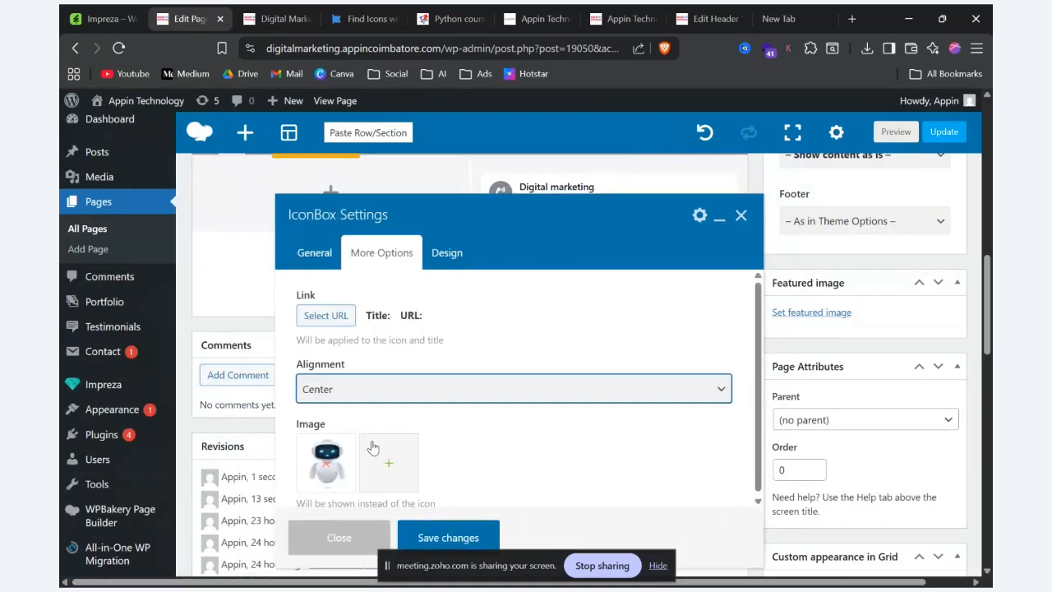
click(314, 253)
click(625, 461)
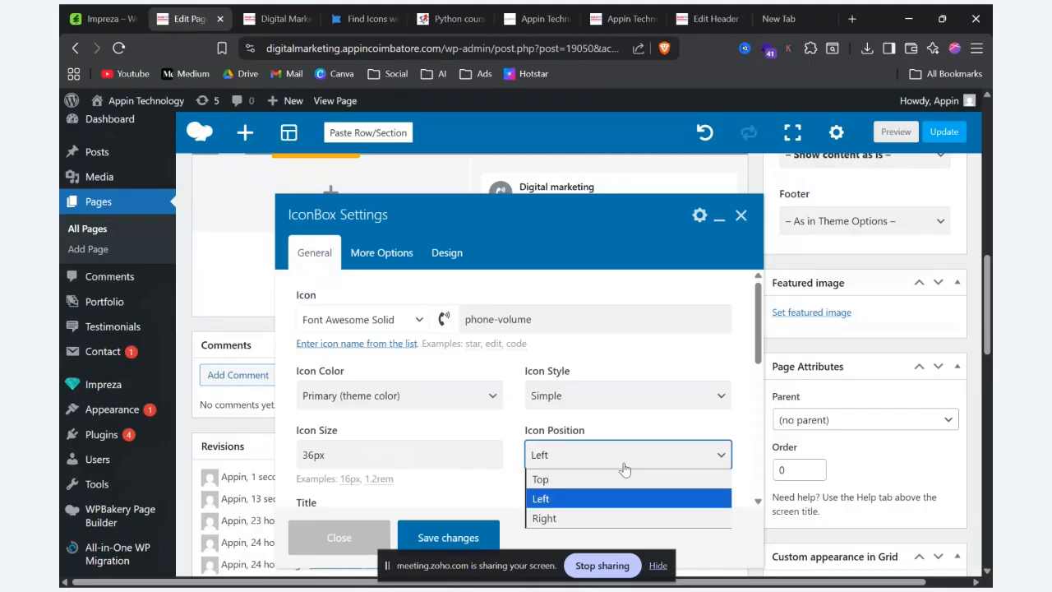
click(604, 478)
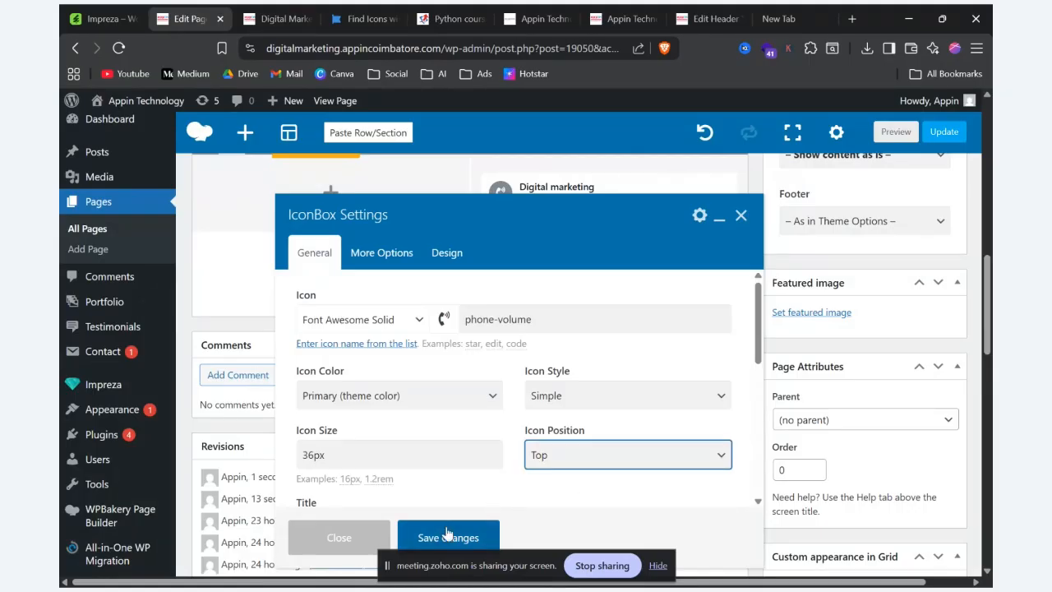
Step: Set the IconBox's icon size to 62px, save the changes and preview the page
click(314, 454)
drag(314, 454, 296, 457)
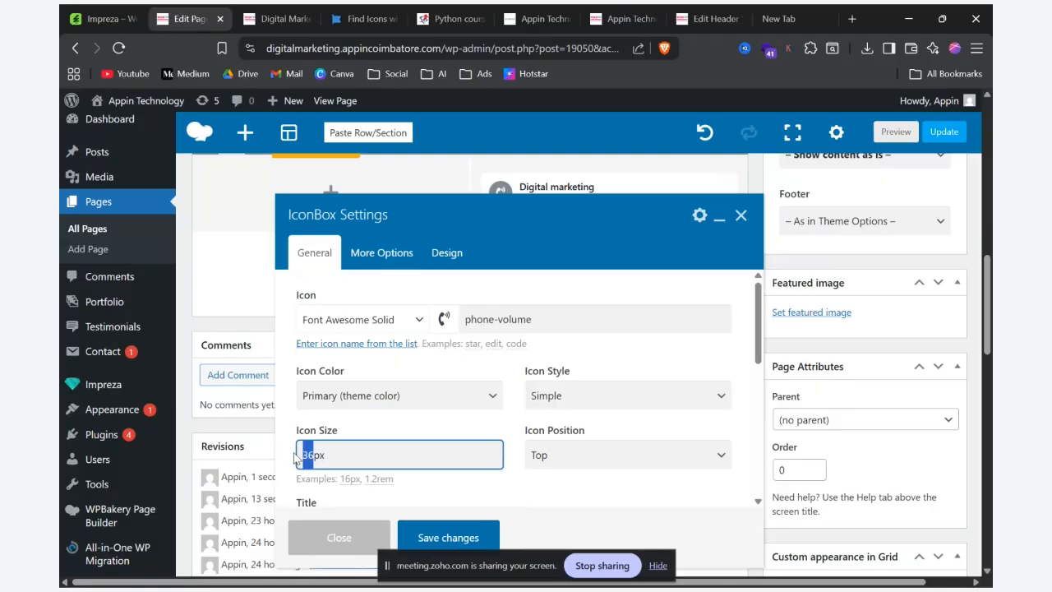
text(62)
click(450, 536)
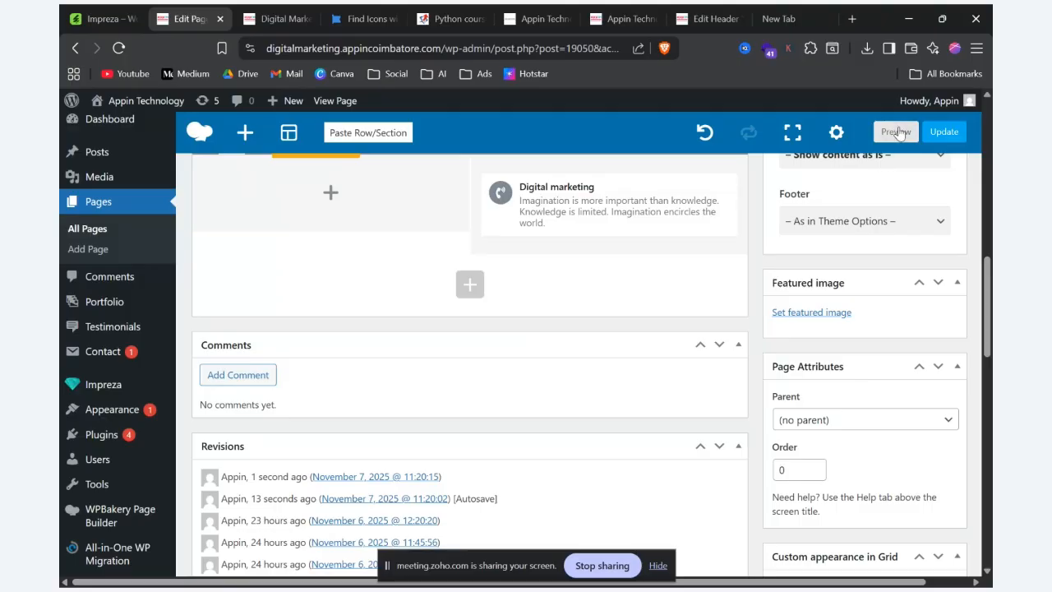
click(895, 131)
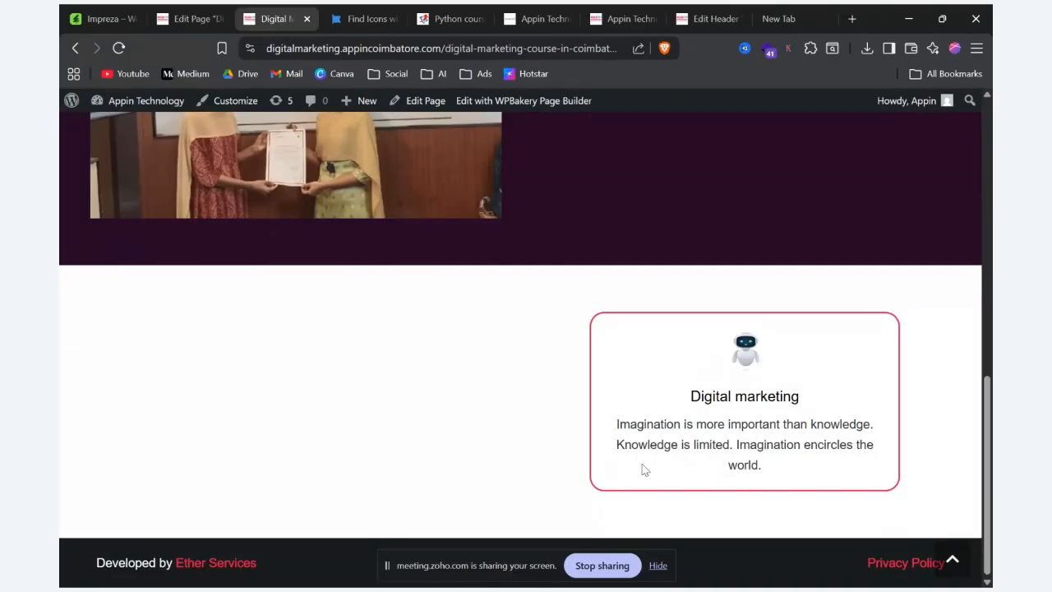
Step: Duplicate the Digital marketing IconBox and reset the copy's spacing and border design settings, saving the changes
click(159, 11)
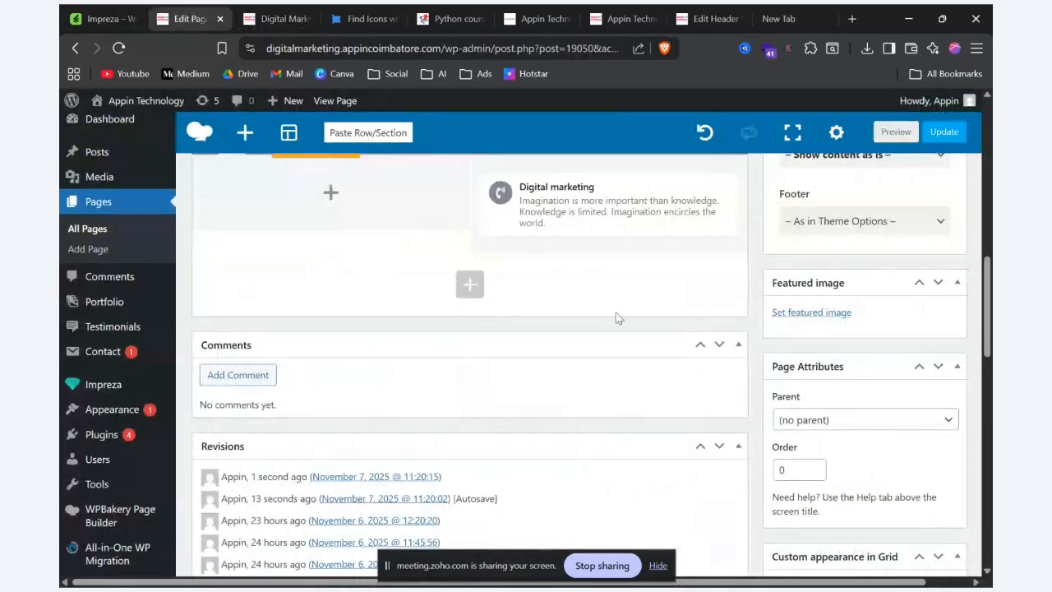
click(593, 206)
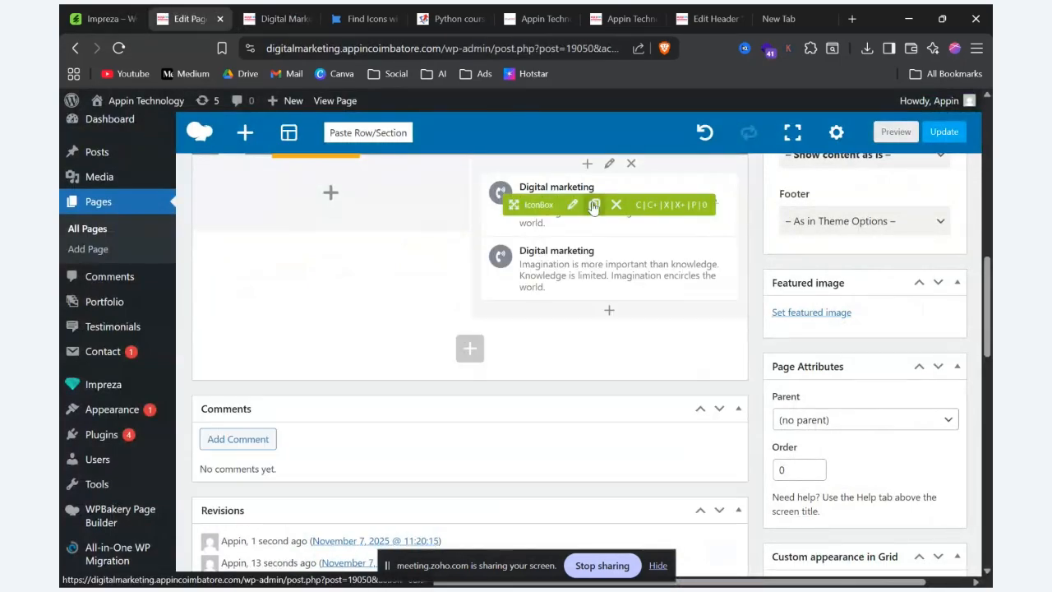
click(568, 278)
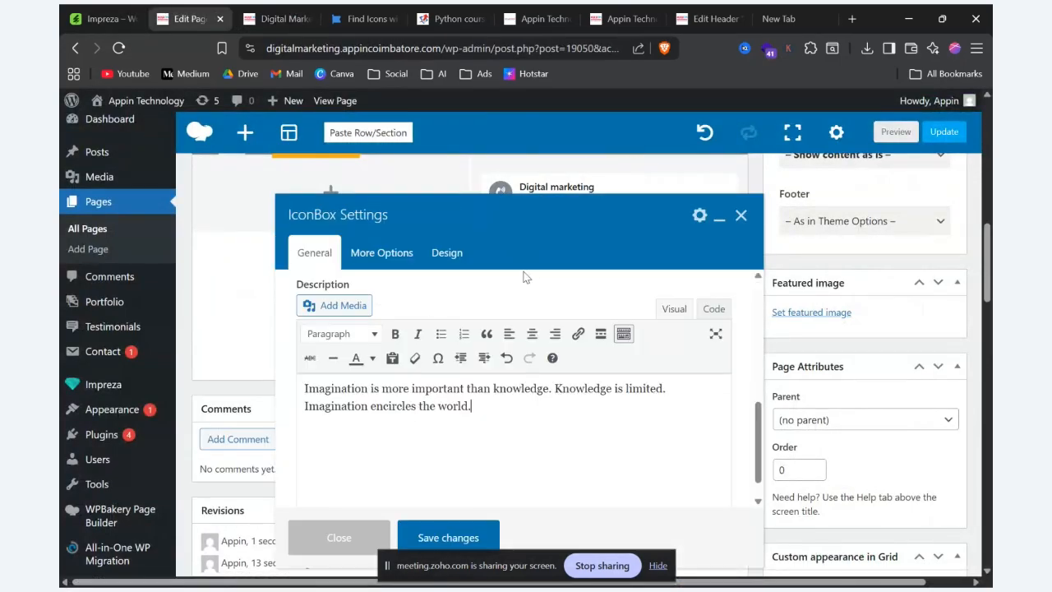
click(445, 252)
scroll(498, 468, down, 1)
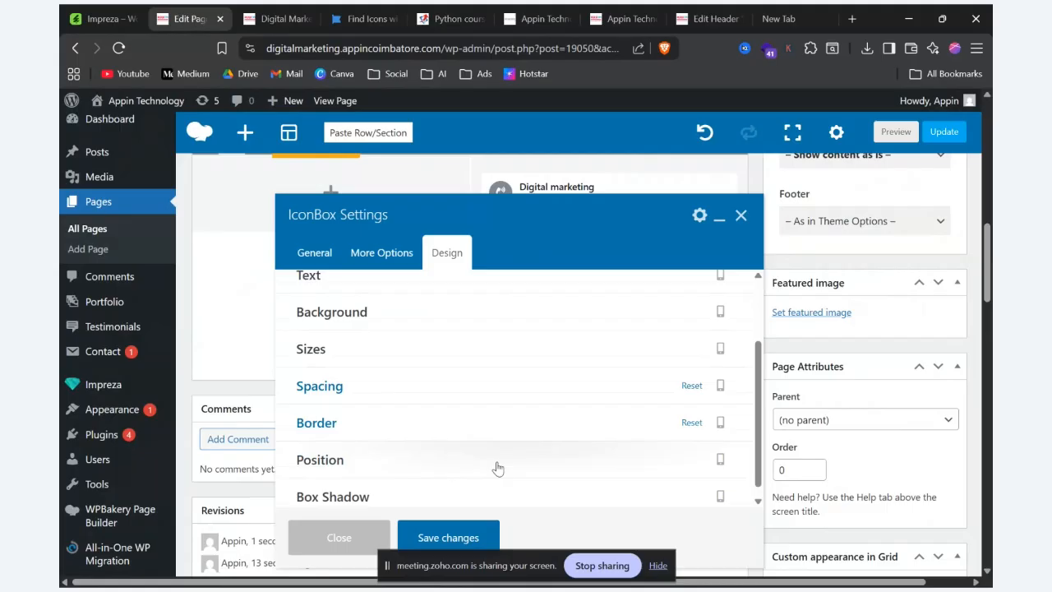
click(691, 374)
click(691, 411)
click(444, 537)
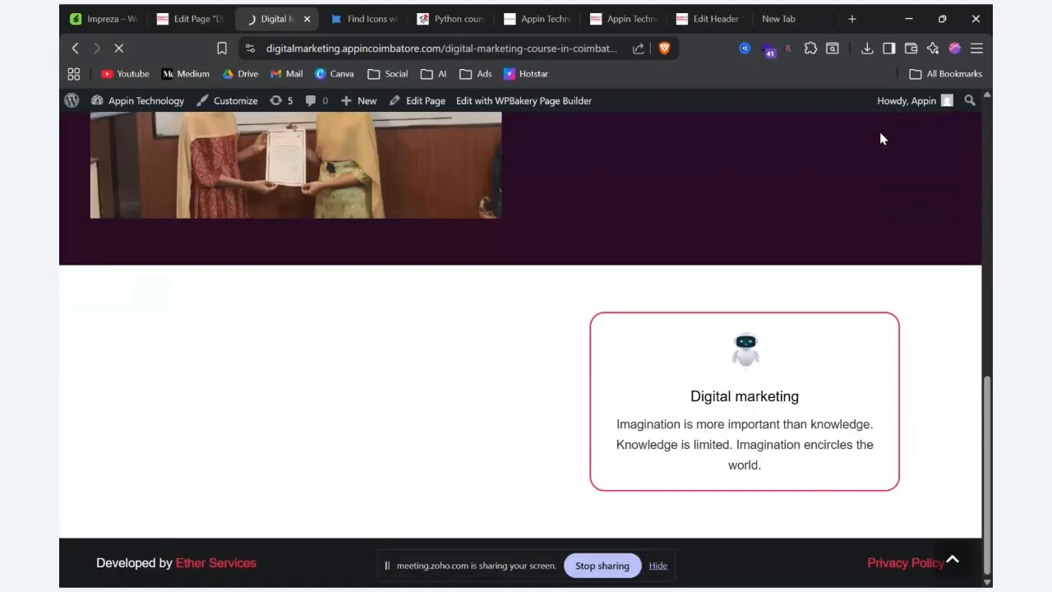
Step: Preview the page and compare the bordered IconBox with the copy that has no border or spacing
click(881, 132)
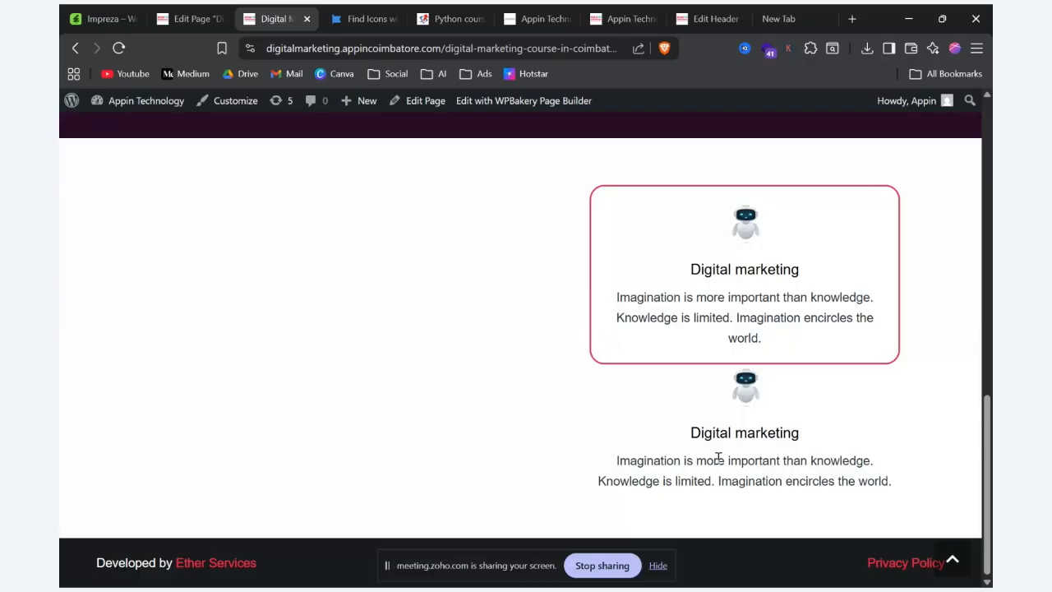
drag(967, 474, 796, 417)
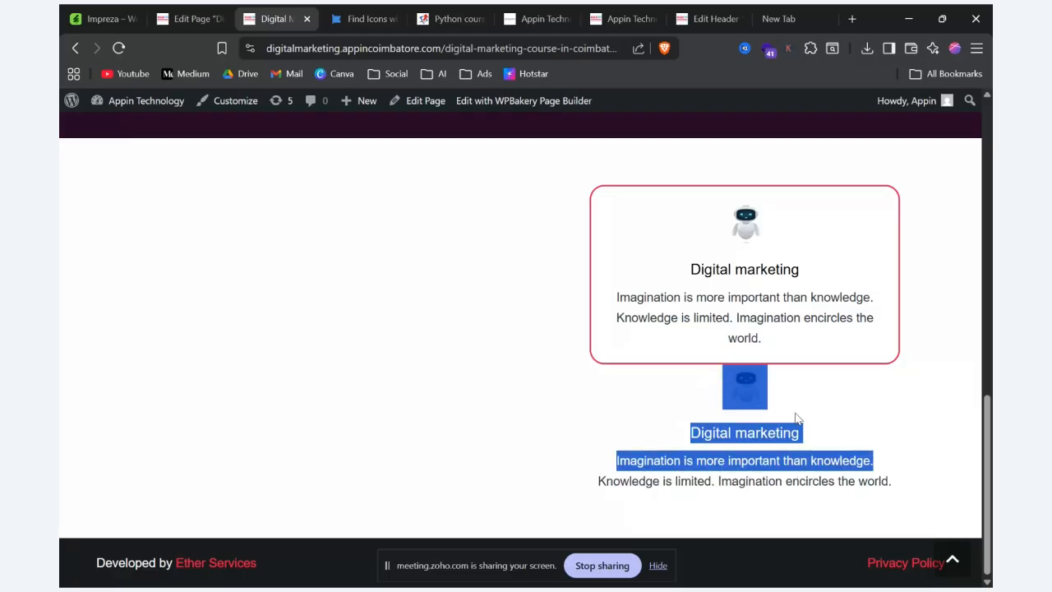
click(795, 417)
drag(689, 206, 834, 178)
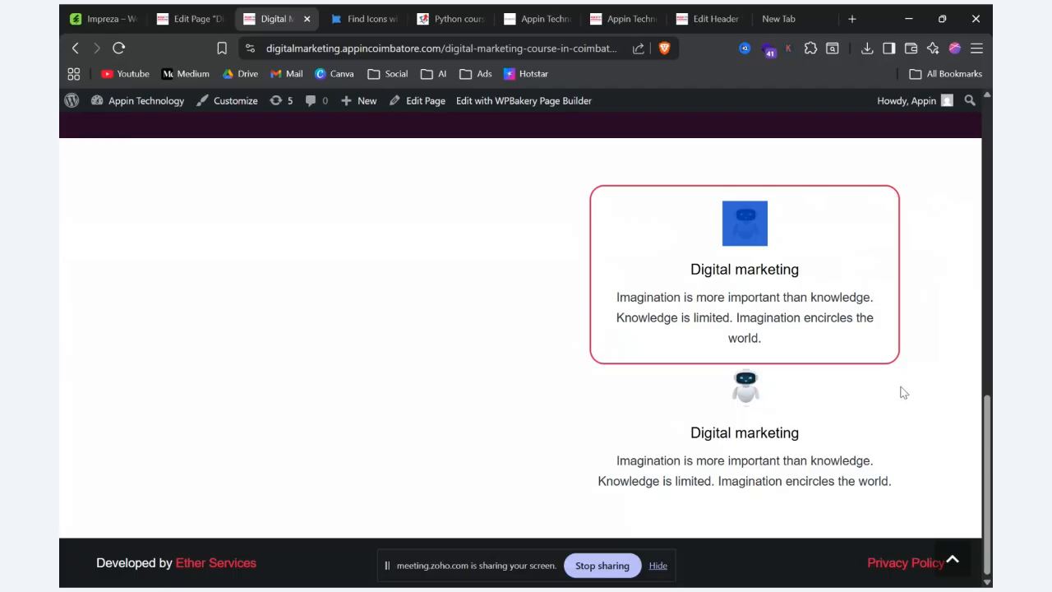
Step: Delete the duplicate IconBox and preview the page with the bordered one
click(189, 15)
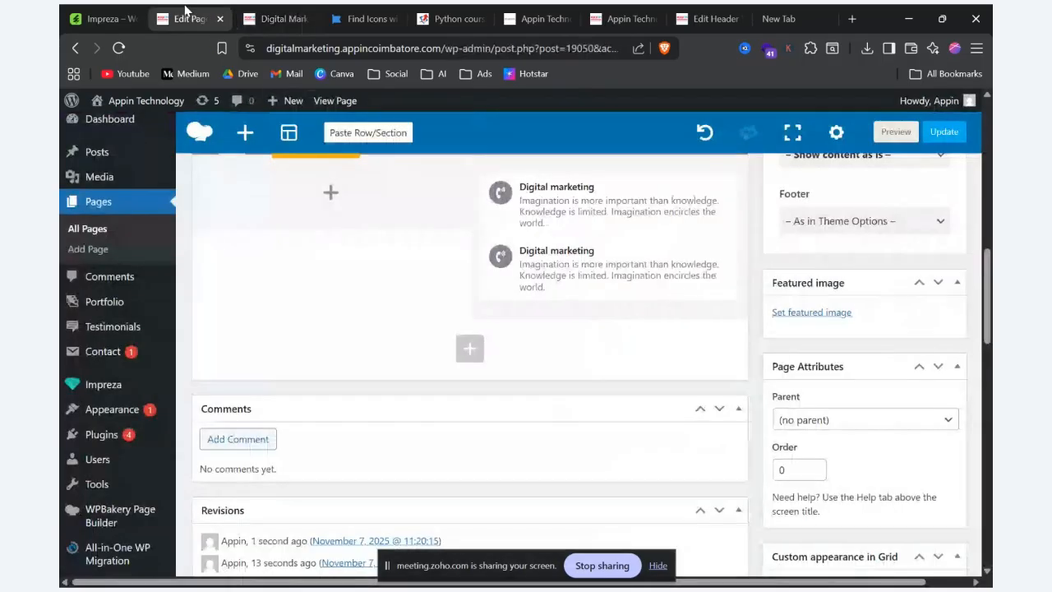
click(622, 268)
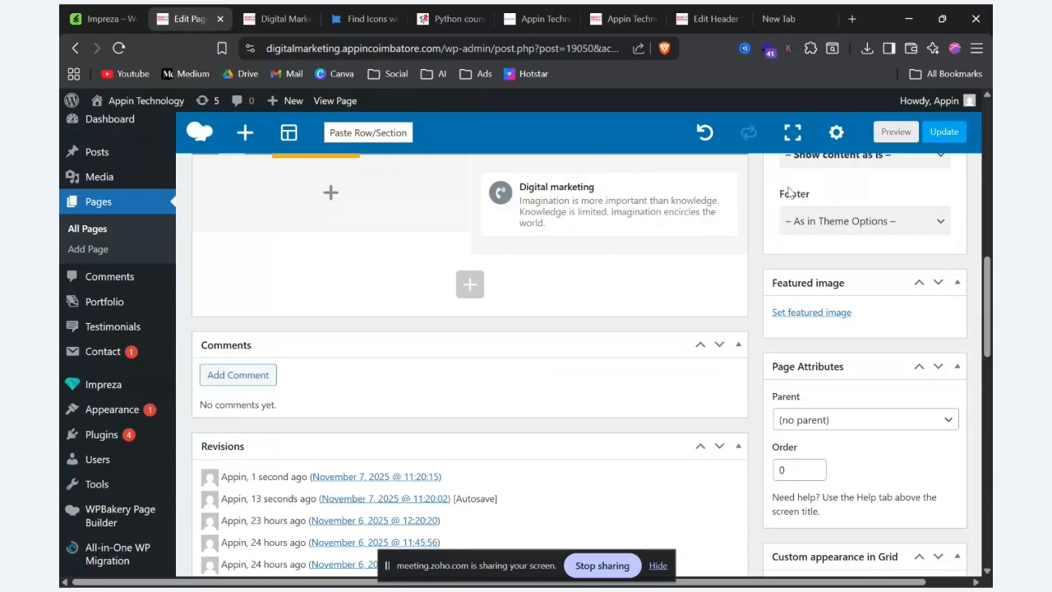
click(903, 135)
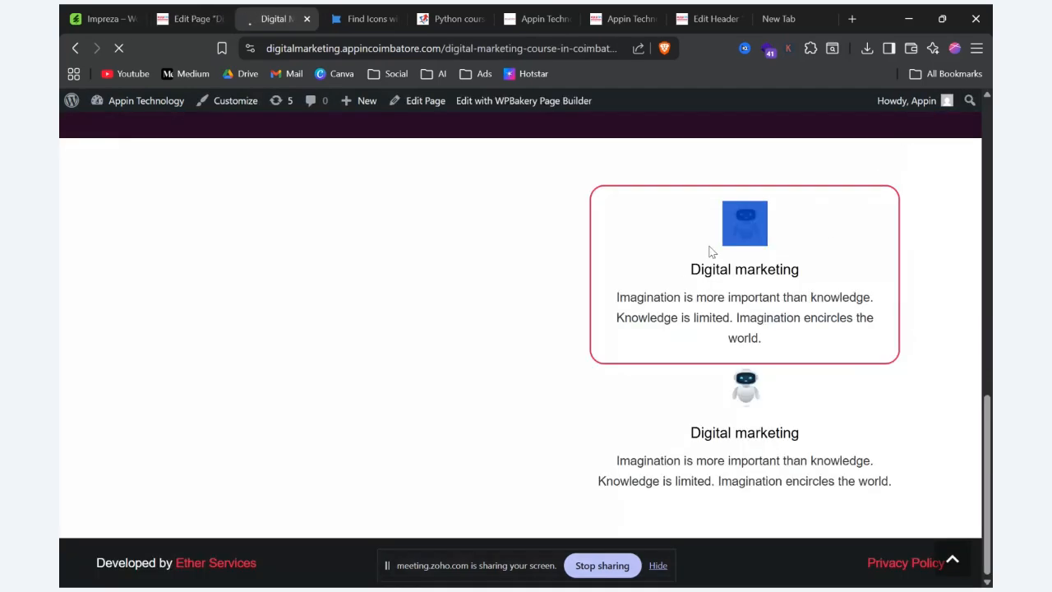
scroll(764, 279, down, 10)
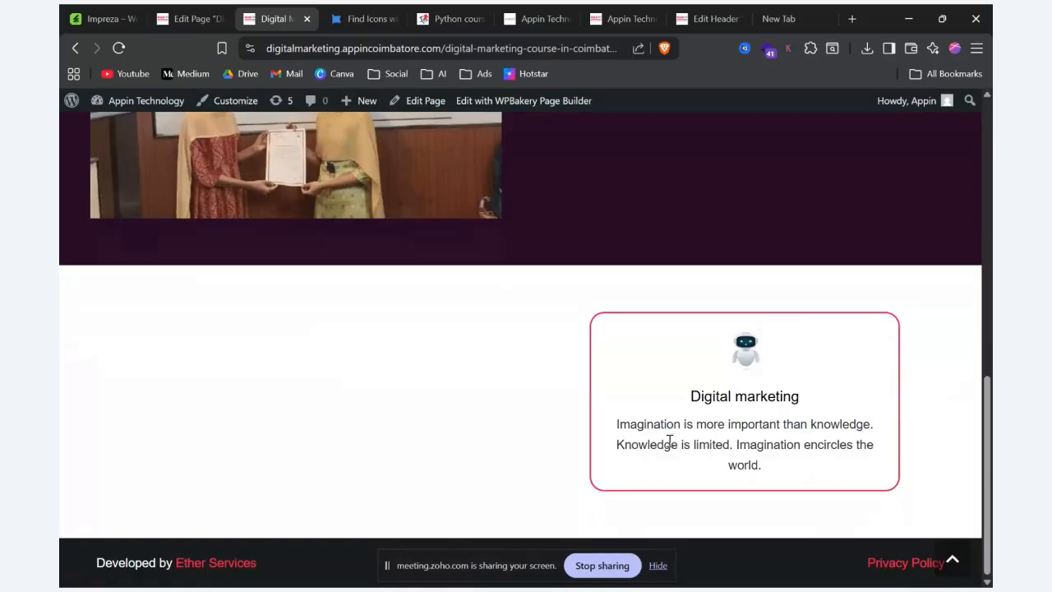
Step: Glance at the icon position demo, return to the page editor and change the IconBox row to three equal columns
key(alt+Tab)
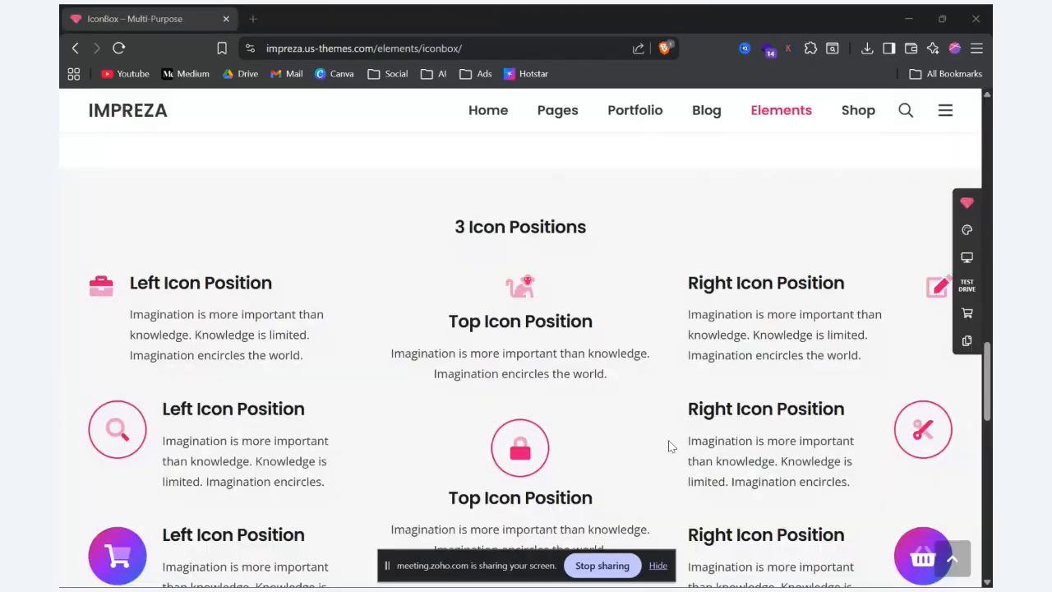
key(alt+Tab)
click(185, 18)
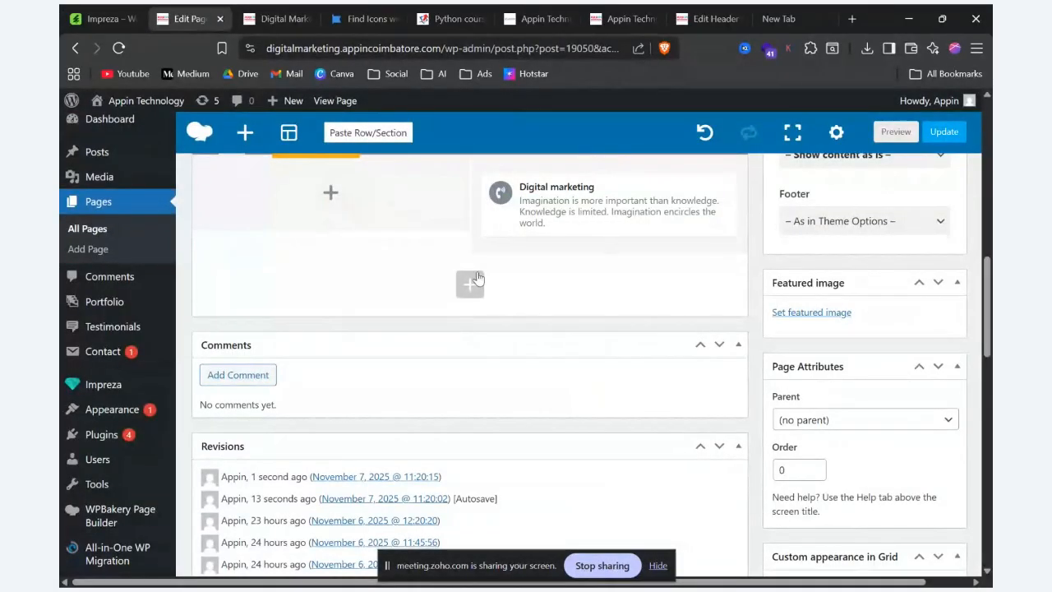
scroll(470, 280, up, 2)
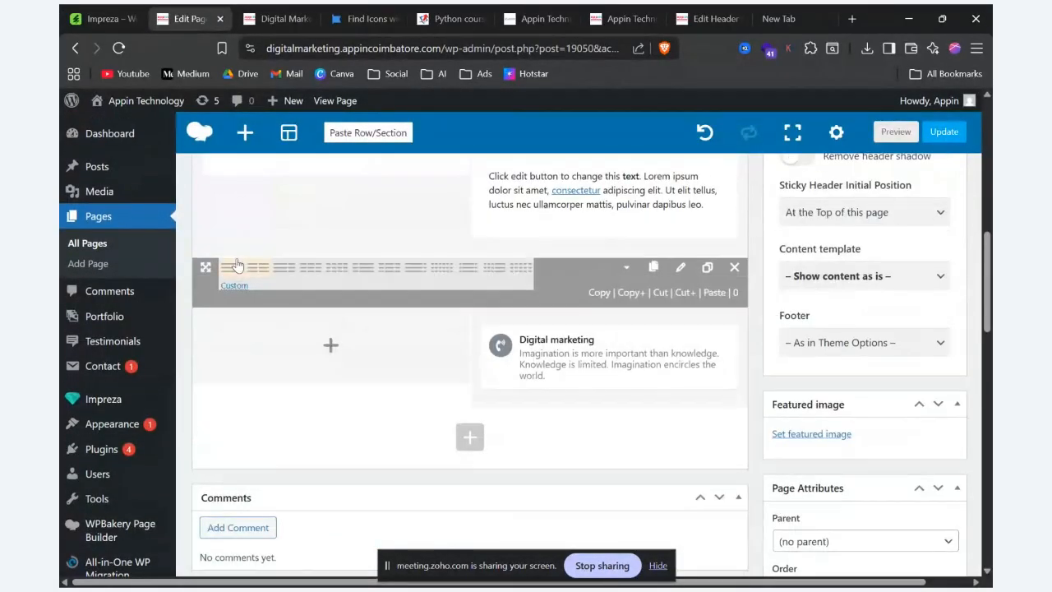
click(311, 267)
Step: Duplicate the middle column's IconBox twice and move the copies into the first and third columns
click(454, 338)
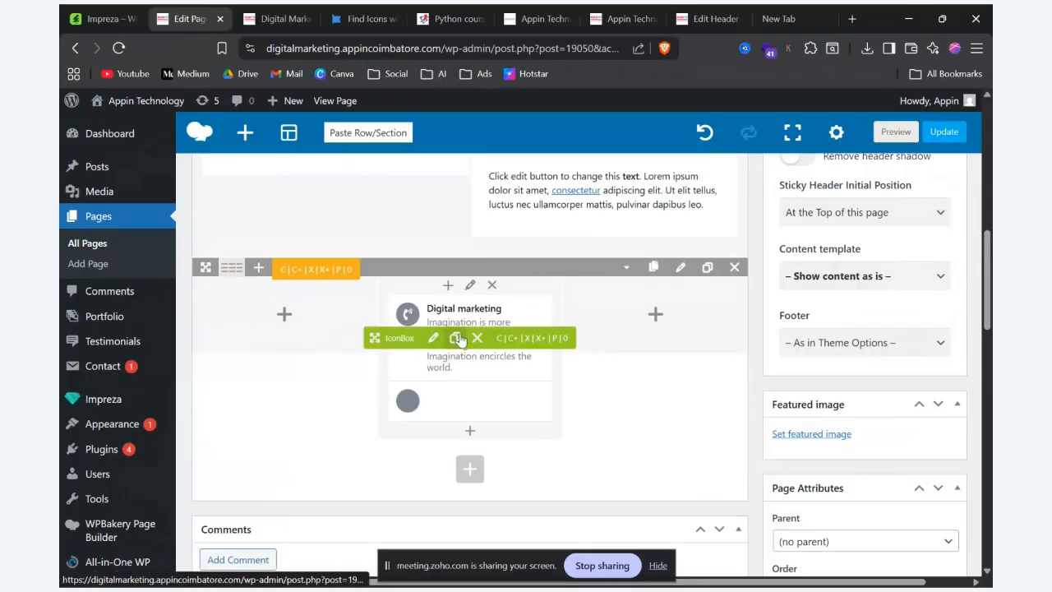
drag(398, 332, 288, 320)
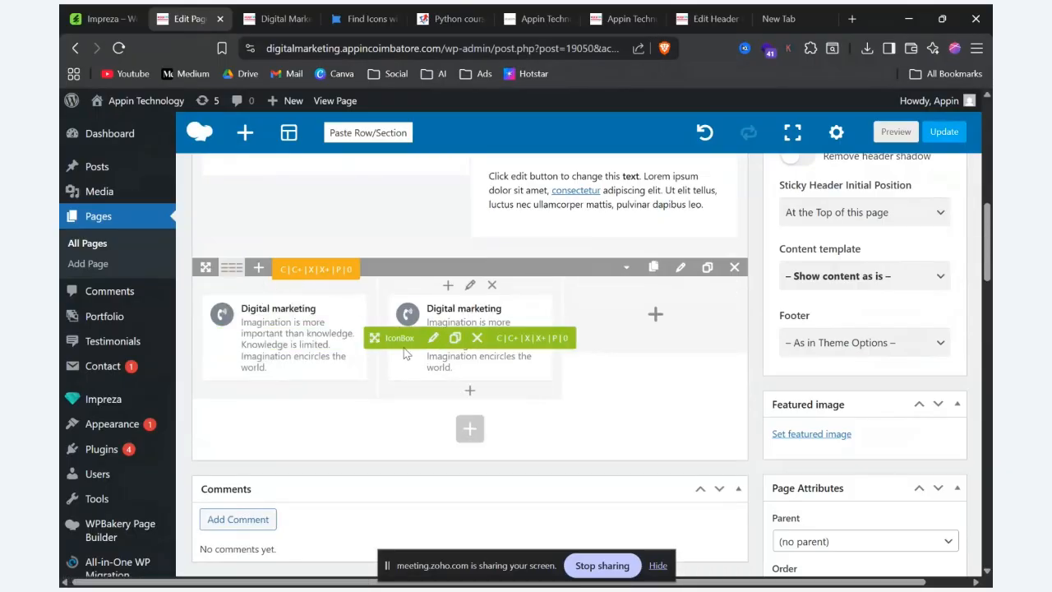
click(456, 338)
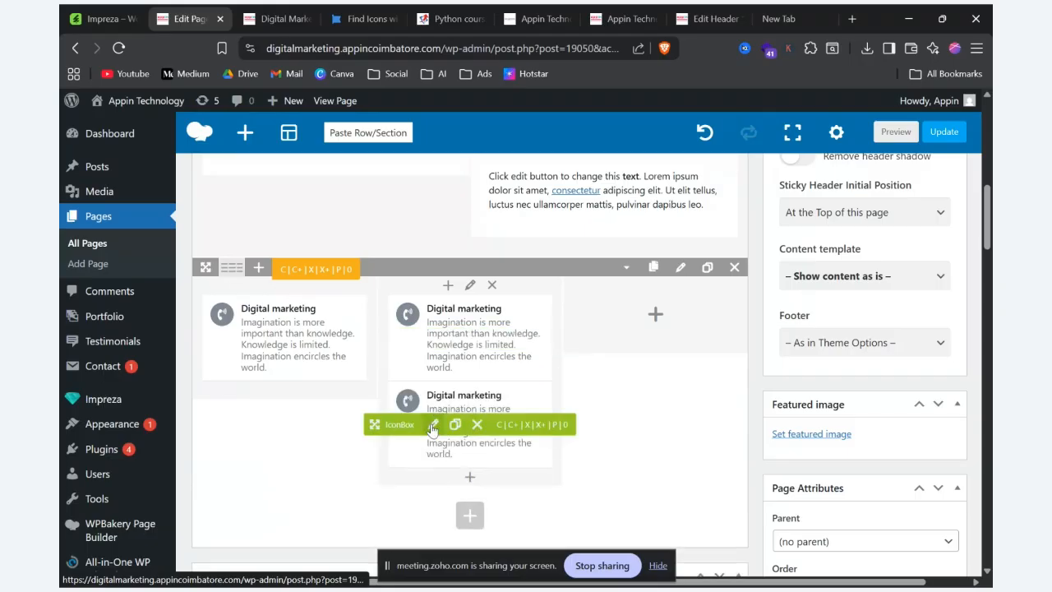
drag(377, 421, 610, 329)
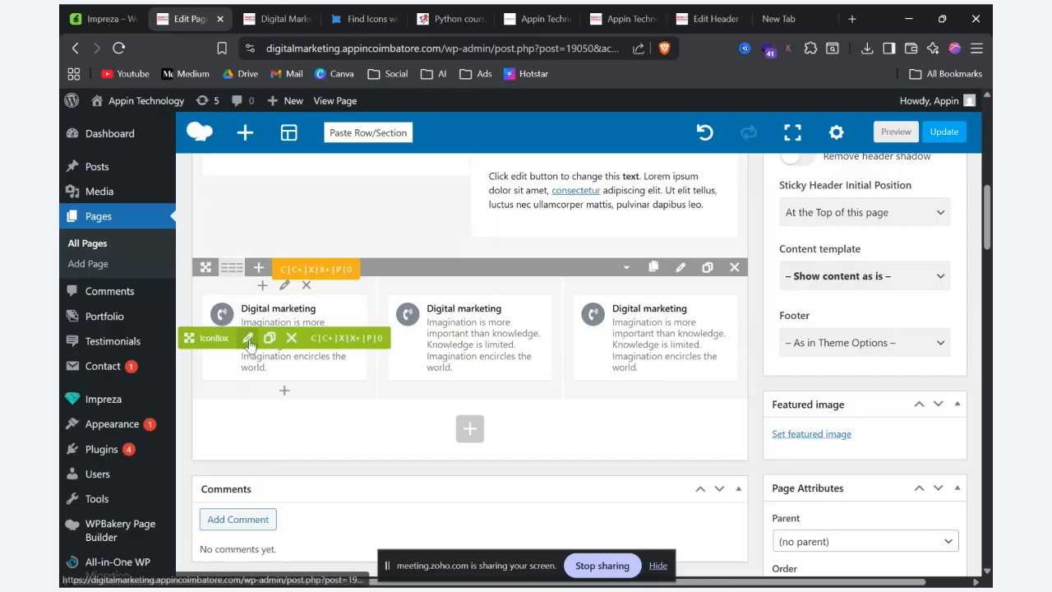
Step: Set the first column's IconBox to icon position Left and alignment Left, and save the changes
click(248, 341)
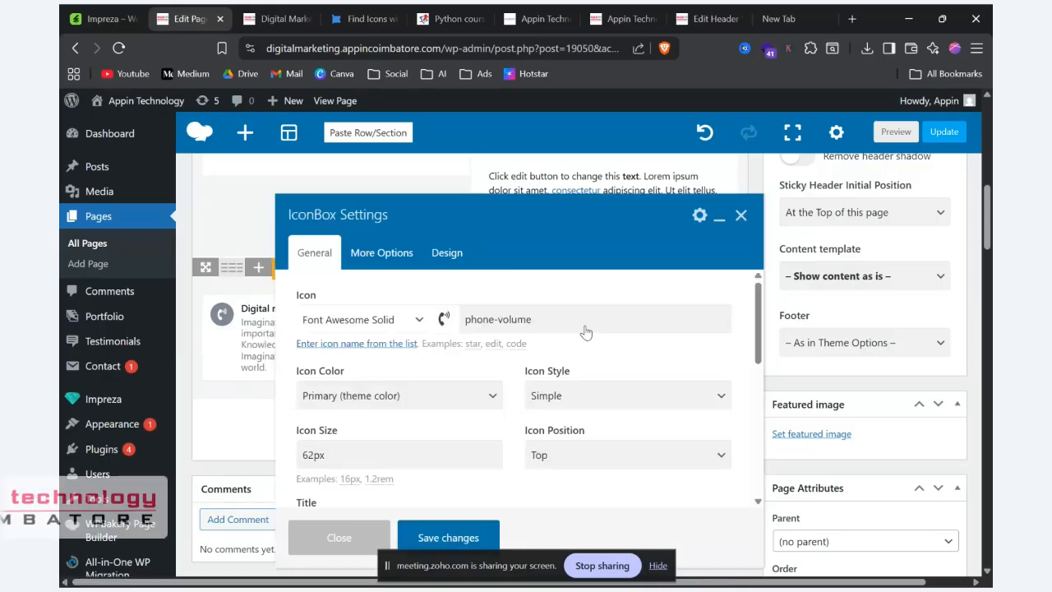
scroll(585, 331, down, 5)
scroll(557, 307, up, 4)
click(605, 354)
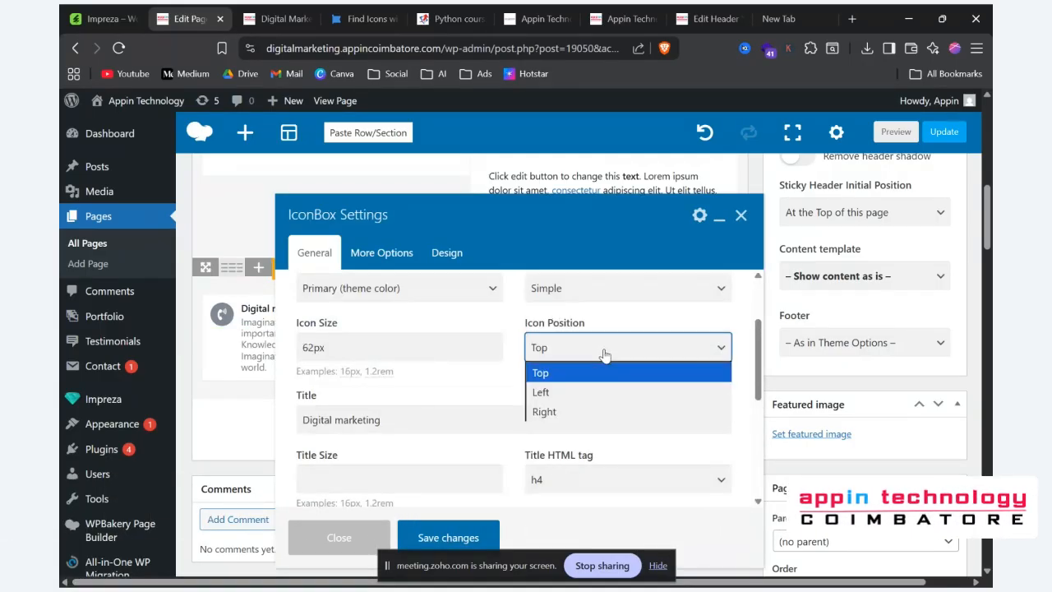
click(562, 393)
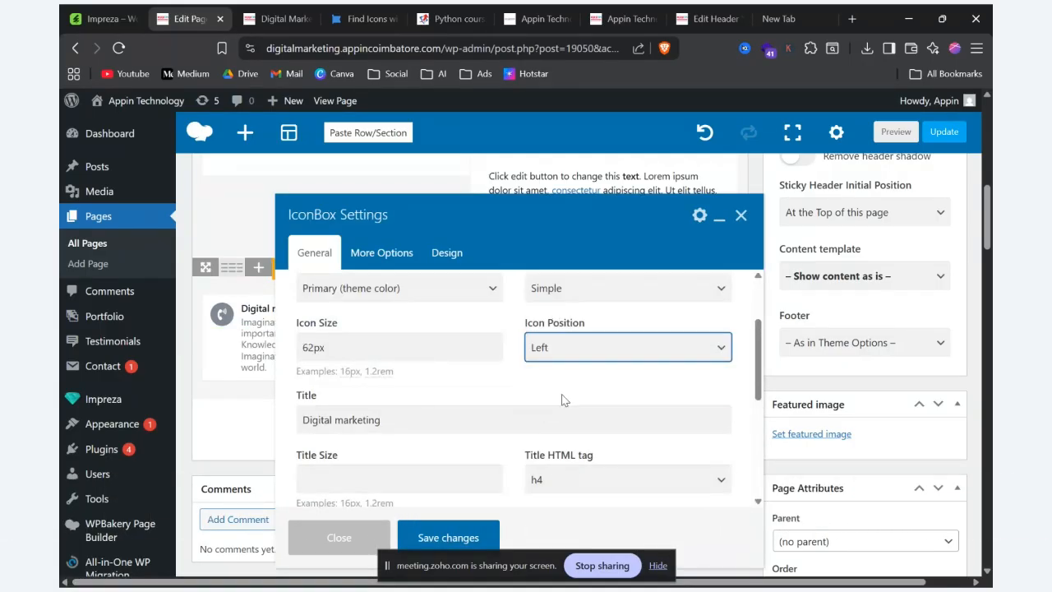
click(365, 250)
click(414, 394)
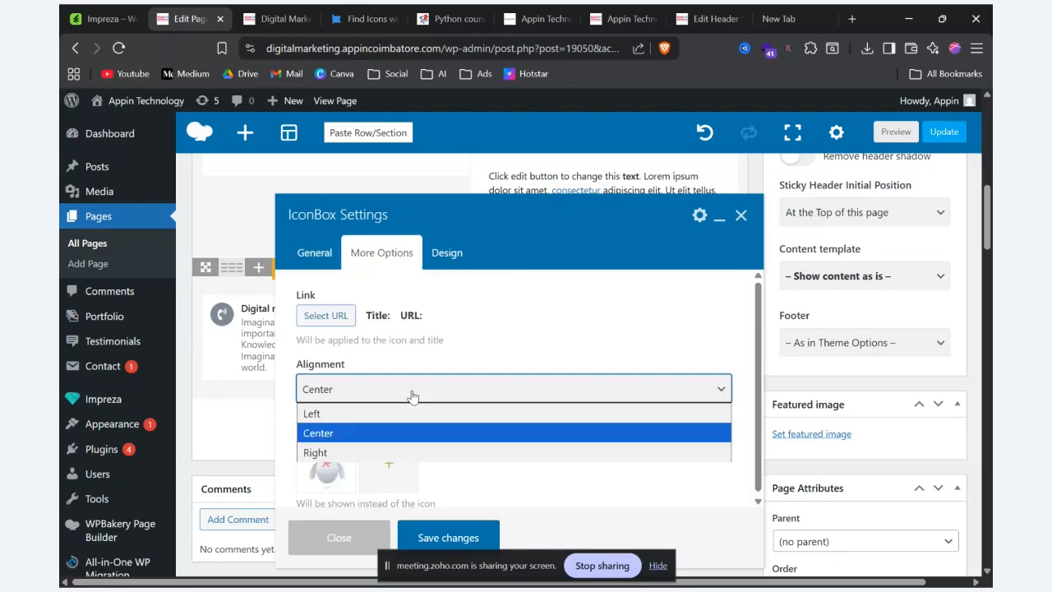
click(346, 414)
click(446, 530)
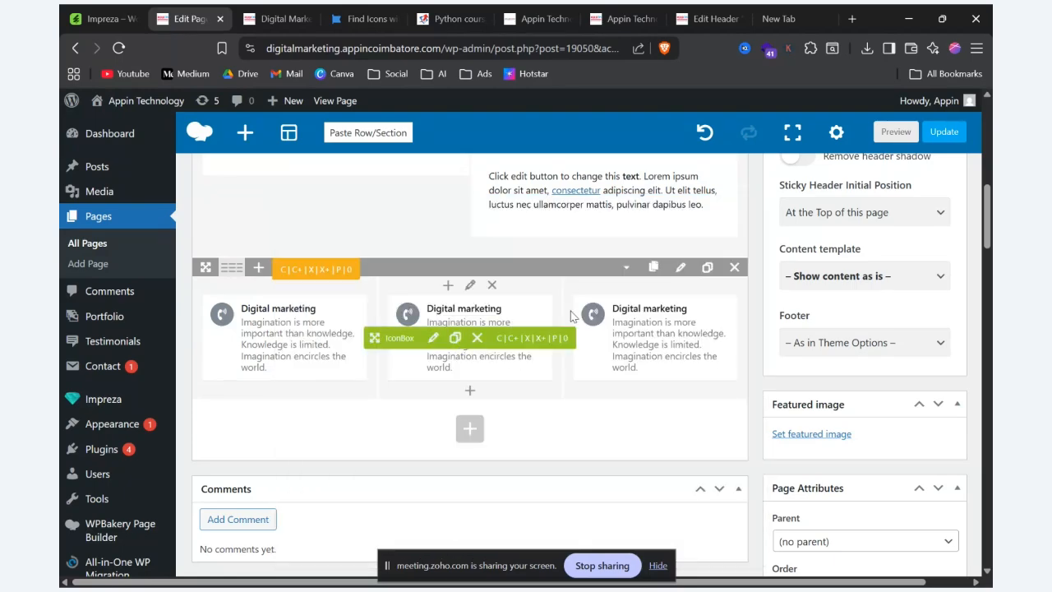
Step: Set the third column's IconBox to icon position Right and alignment Right, and save the changes
click(614, 337)
scroll(614, 337, down, 5)
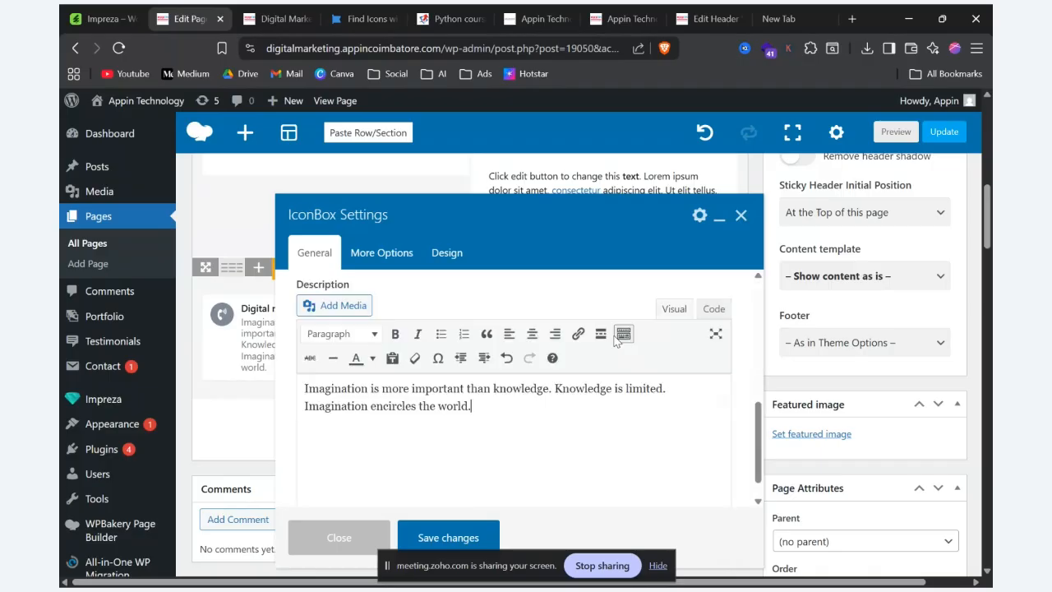
scroll(615, 337, up, 5)
click(658, 349)
click(650, 370)
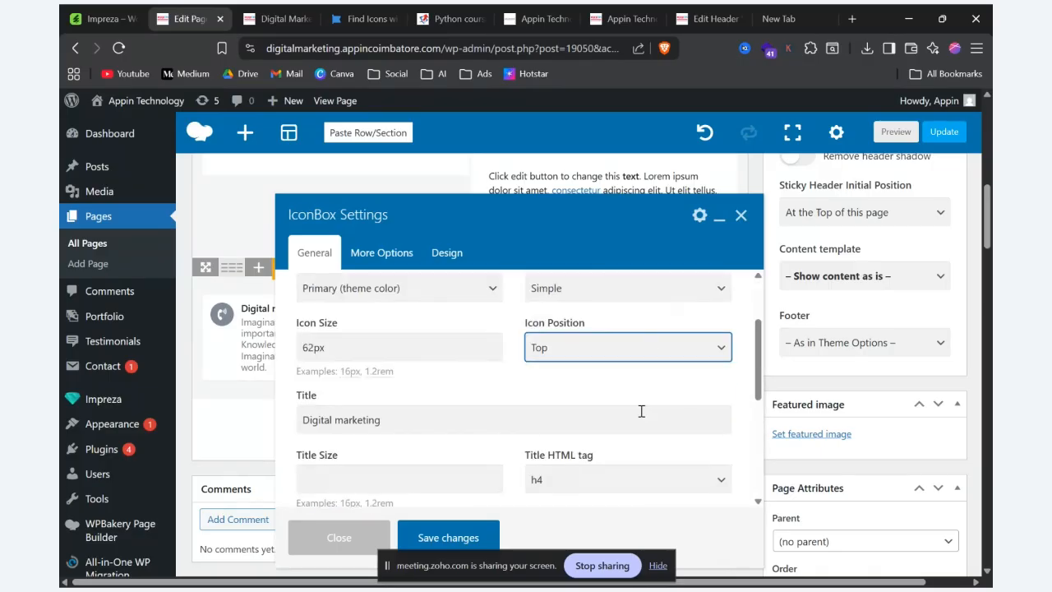
click(383, 252)
click(470, 394)
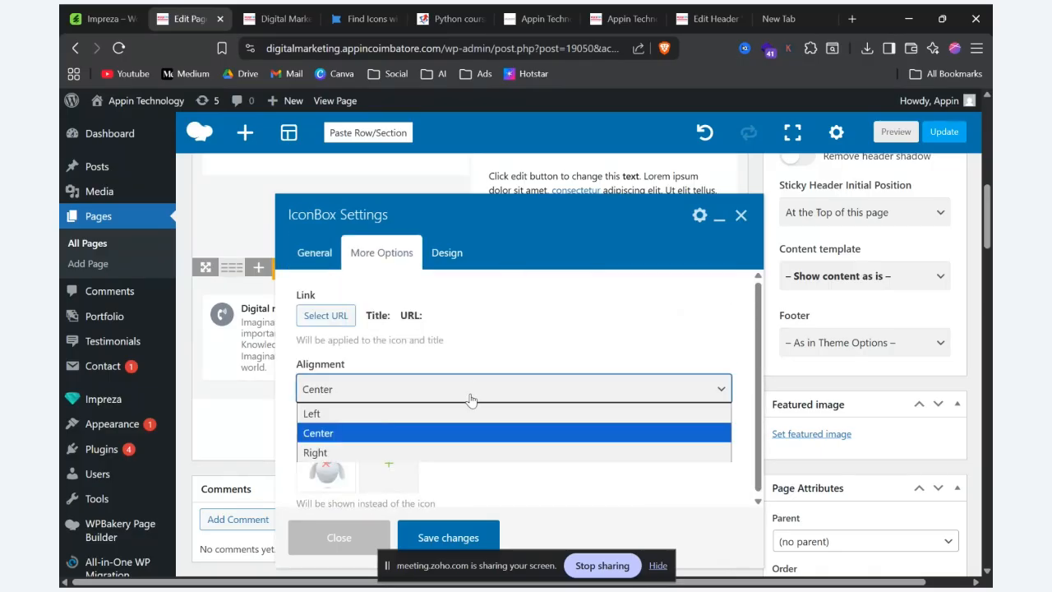
click(457, 452)
click(456, 538)
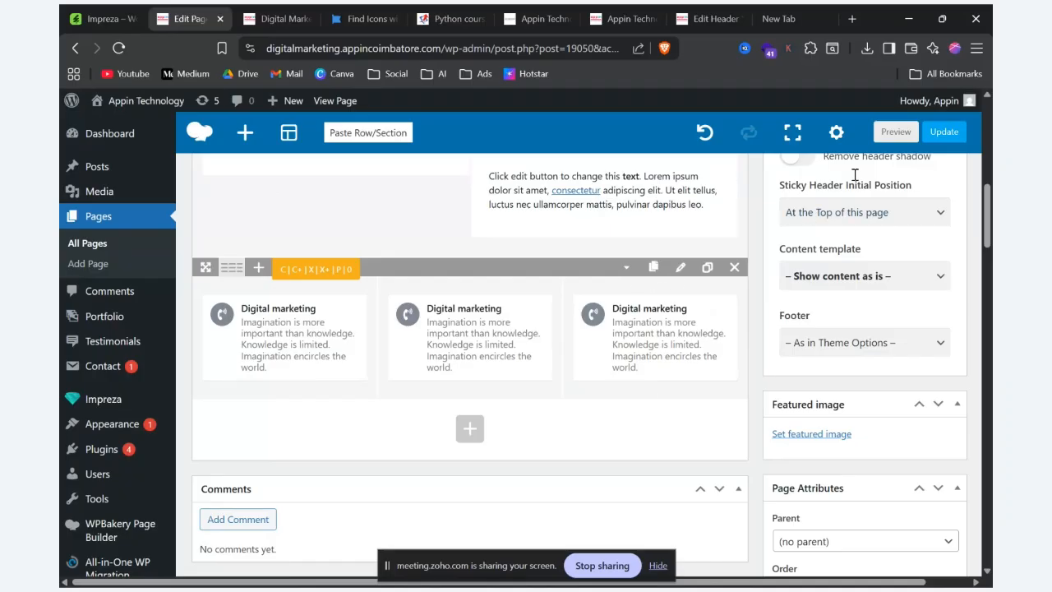
Step: Preview the page and check the icon position and text alignment of the three IconBoxes
key(ctrl+Tab)
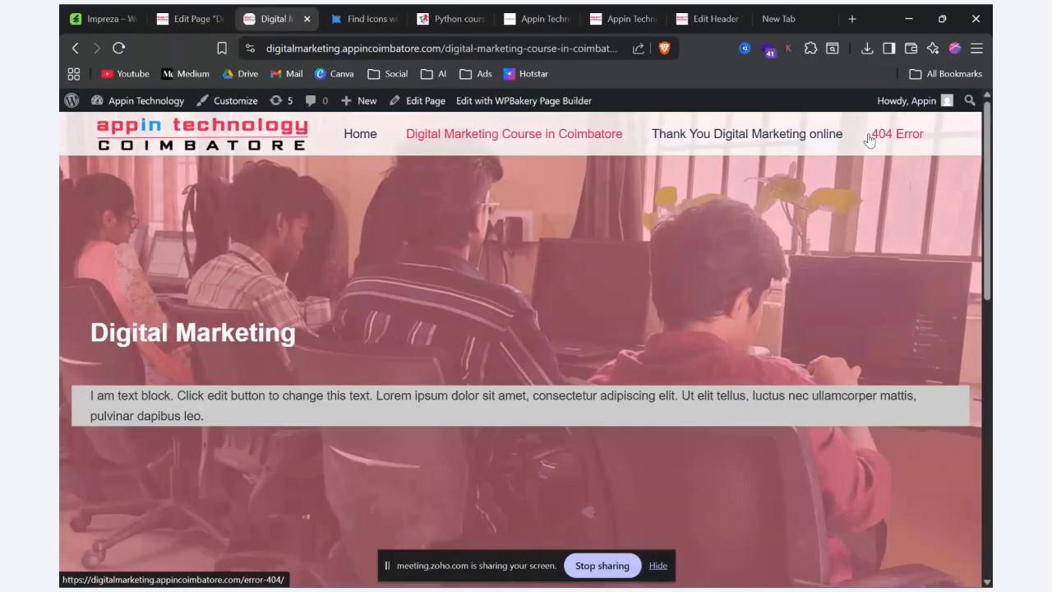
scroll(870, 138, down, 10)
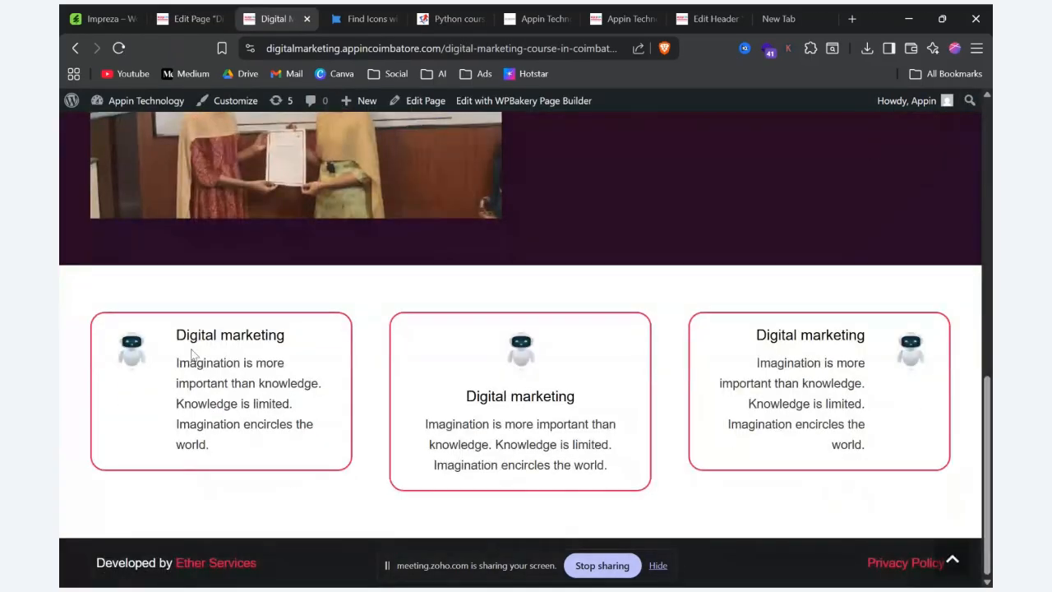
drag(135, 332, 270, 451)
Step: Return to the page editor, add a new row below the IconBox row, and open the element list for that row
click(179, 13)
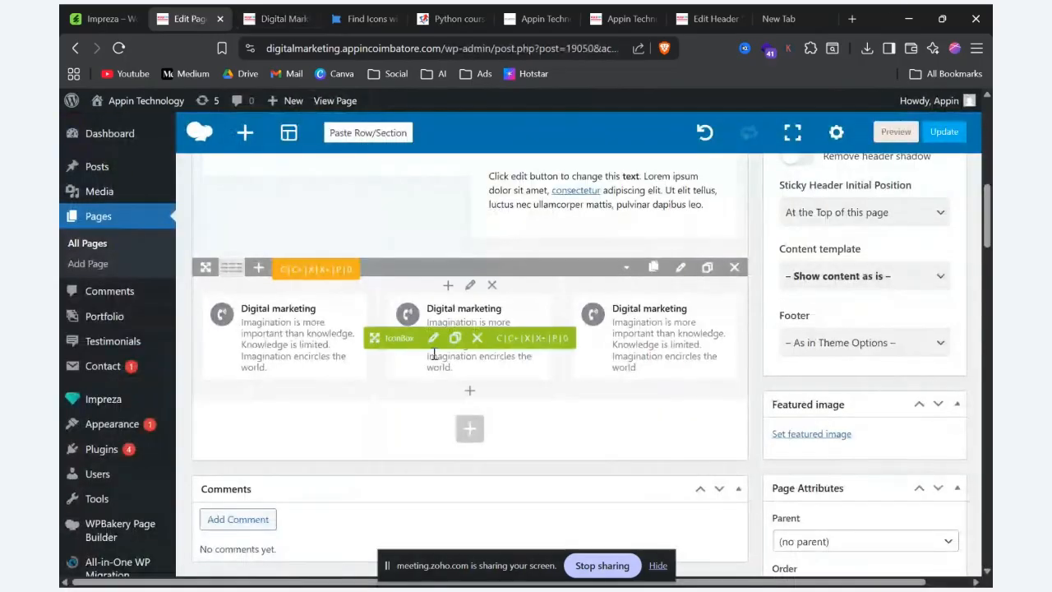
click(467, 429)
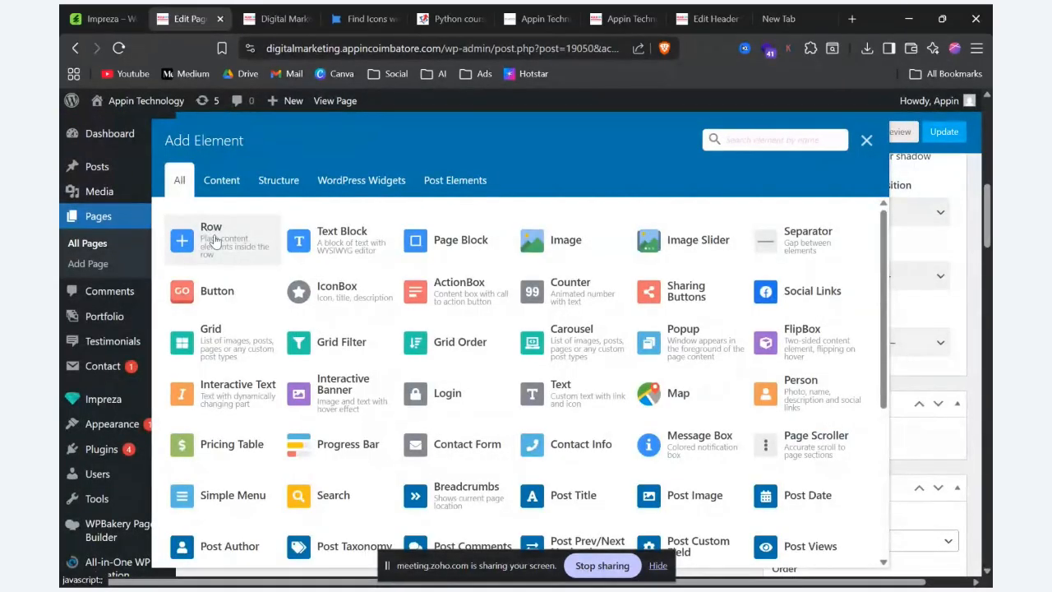
click(181, 242)
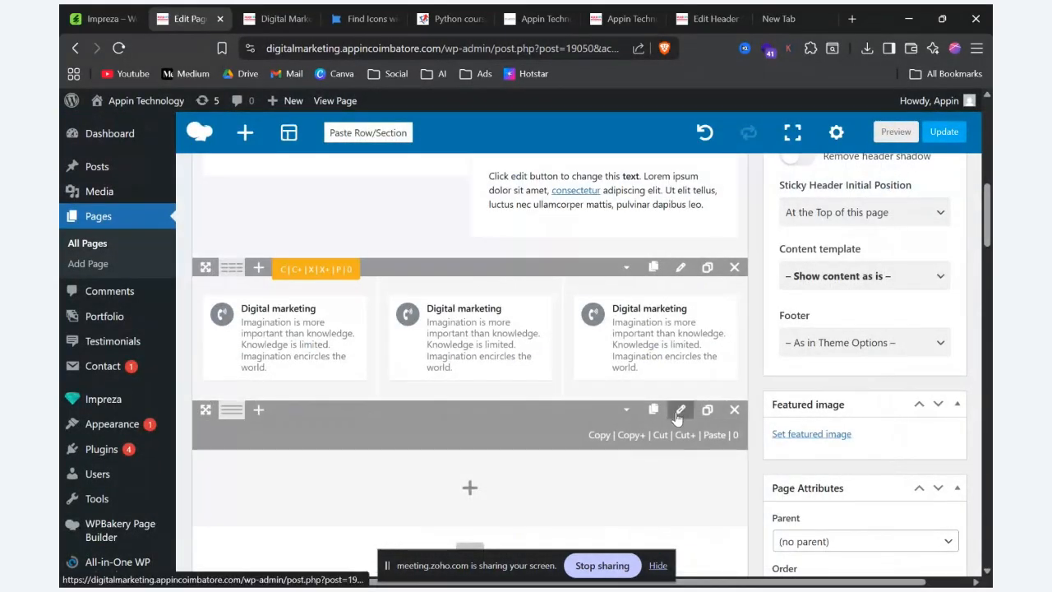
key(alt+Tab)
key(alt+Tab)
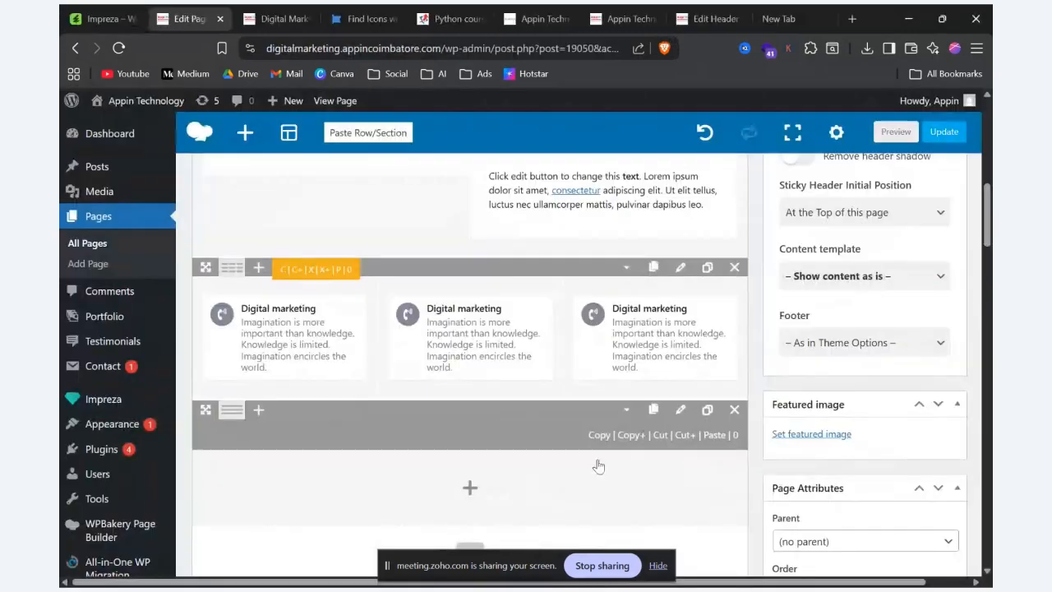
click(474, 460)
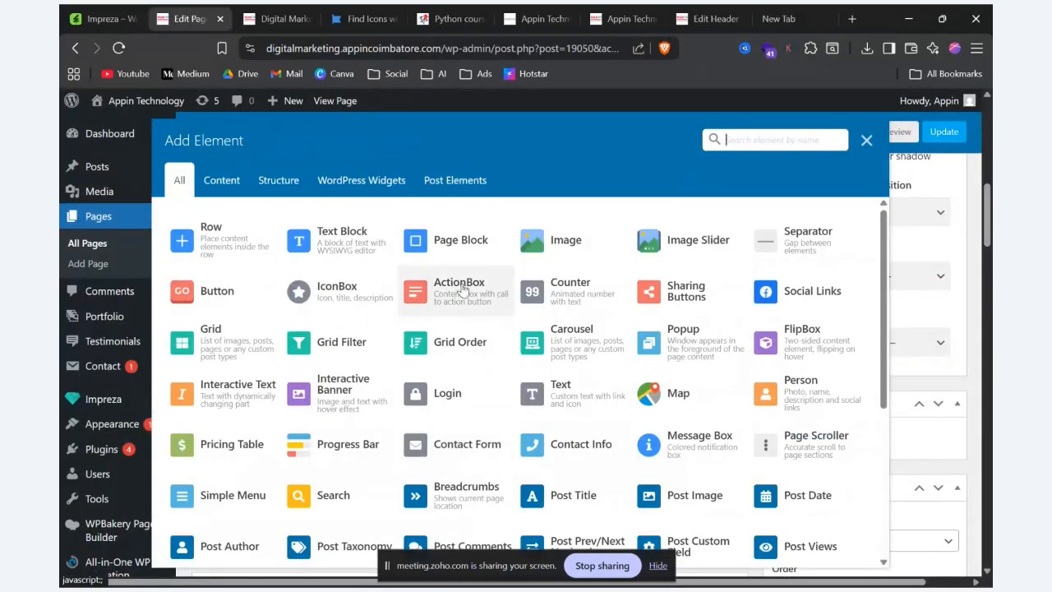
Step: Switch to the Impreza demo site, open the ActionBox element page and examine the title, text and button layouts
key(alt+Tab)
mouse_move(806, 117)
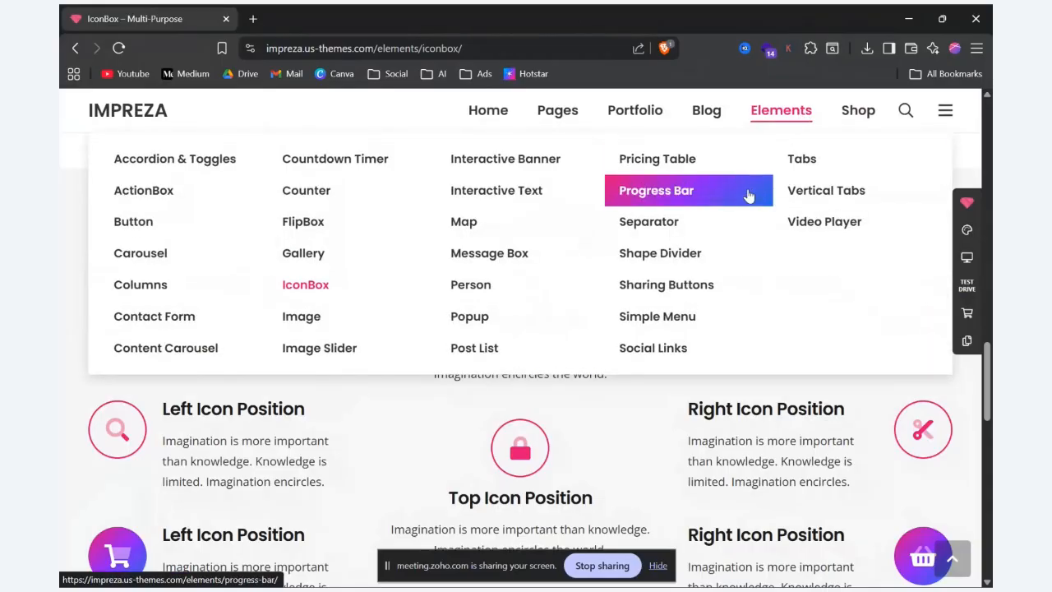
click(154, 202)
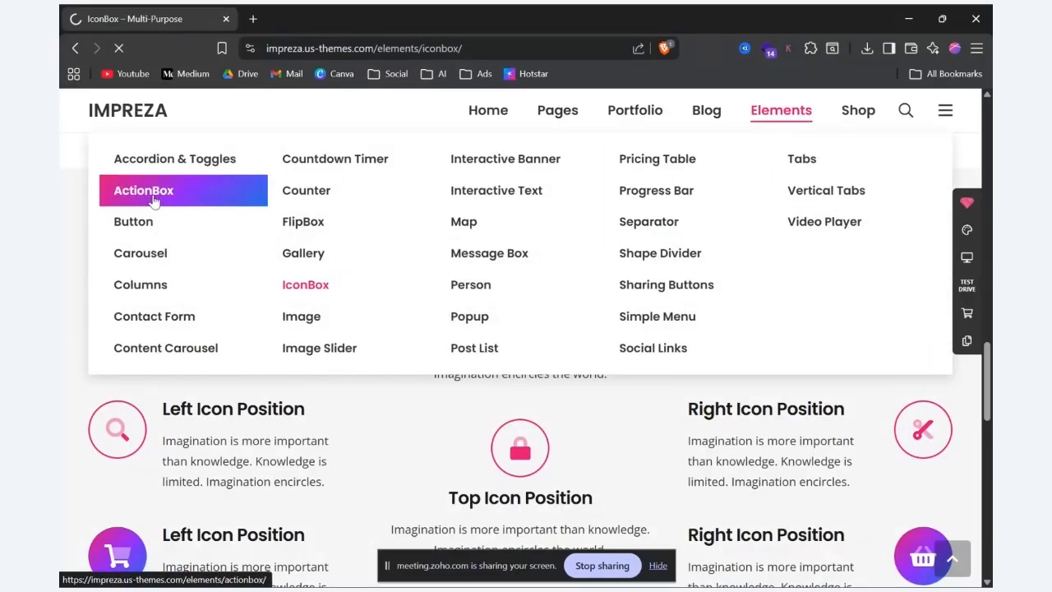
scroll(275, 275, down, 2)
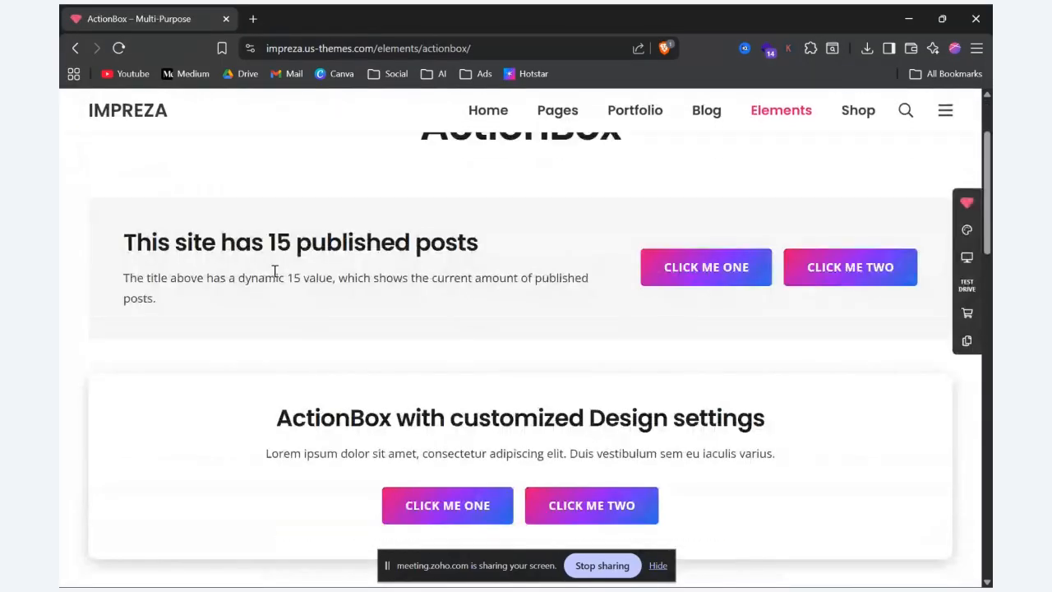
drag(115, 261, 442, 292)
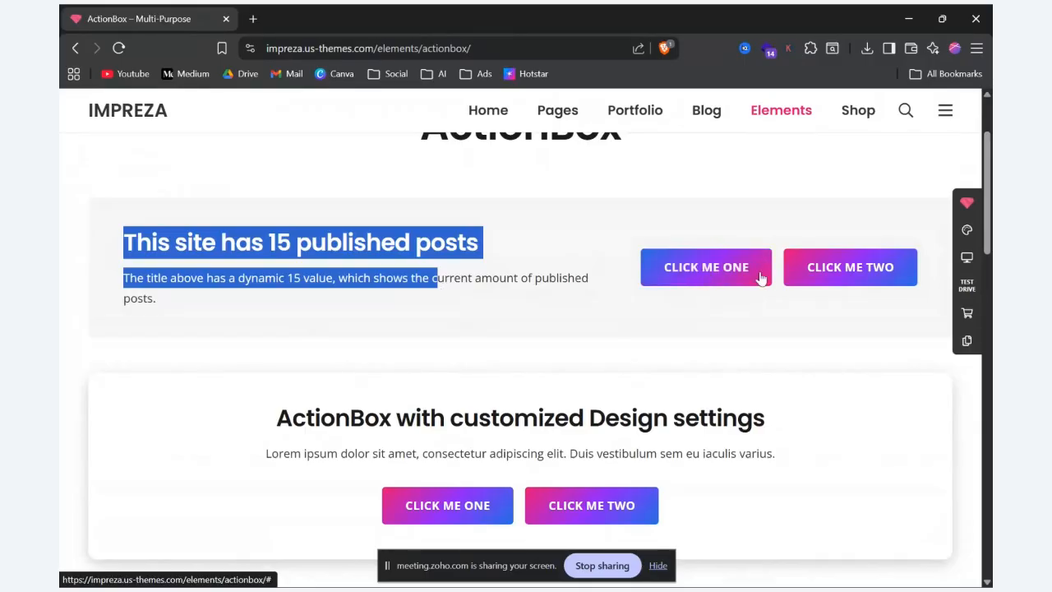
scroll(674, 267, down, 2)
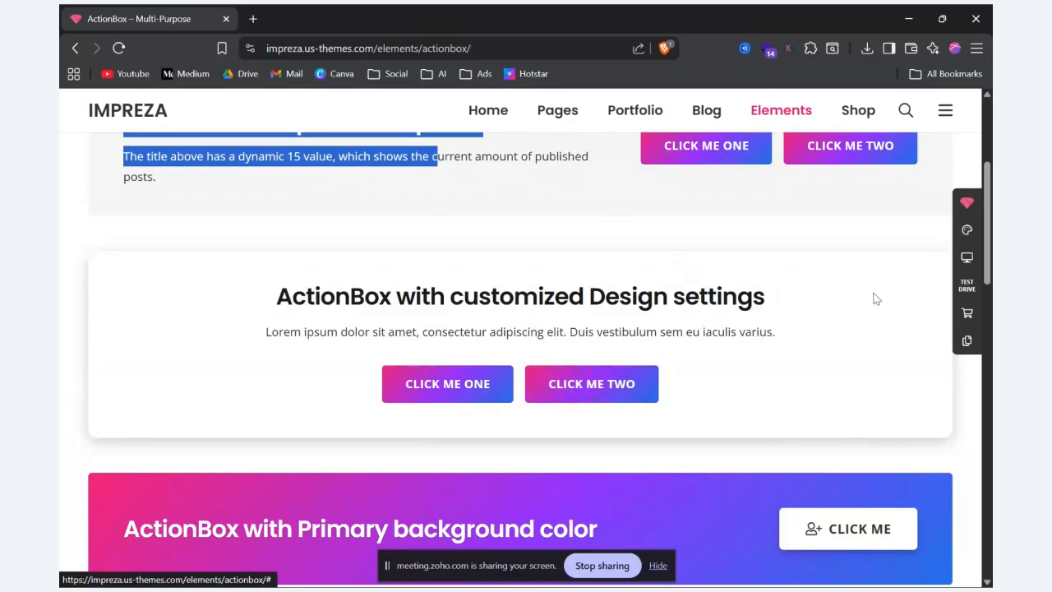
scroll(876, 300, down, 5)
scroll(862, 305, up, 10)
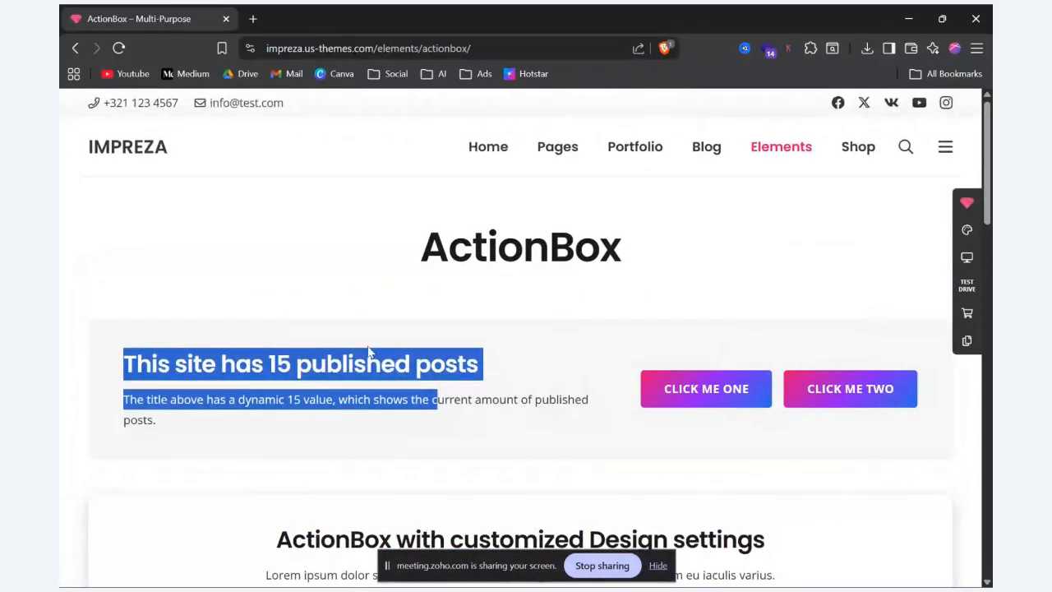
Step: Add an ActionBox to the new row and set its title to the demo's "This site has 15 published posts"
key(alt+Tab)
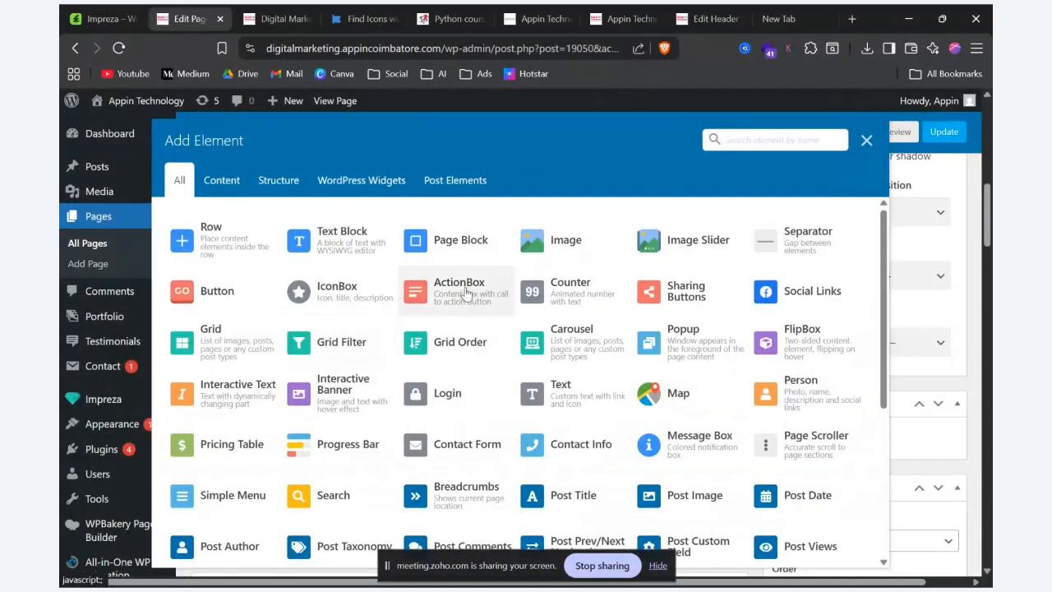
click(460, 286)
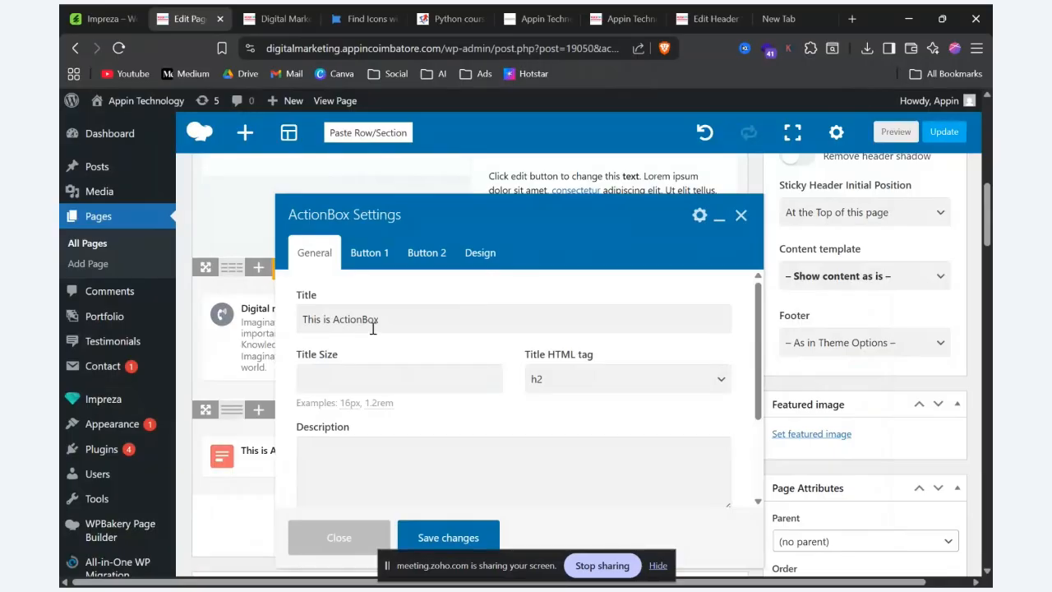
key(alt+Tab)
click(416, 360)
drag(536, 364, 105, 337)
key(ctrl+c)
scroll(99, 328, down, 5)
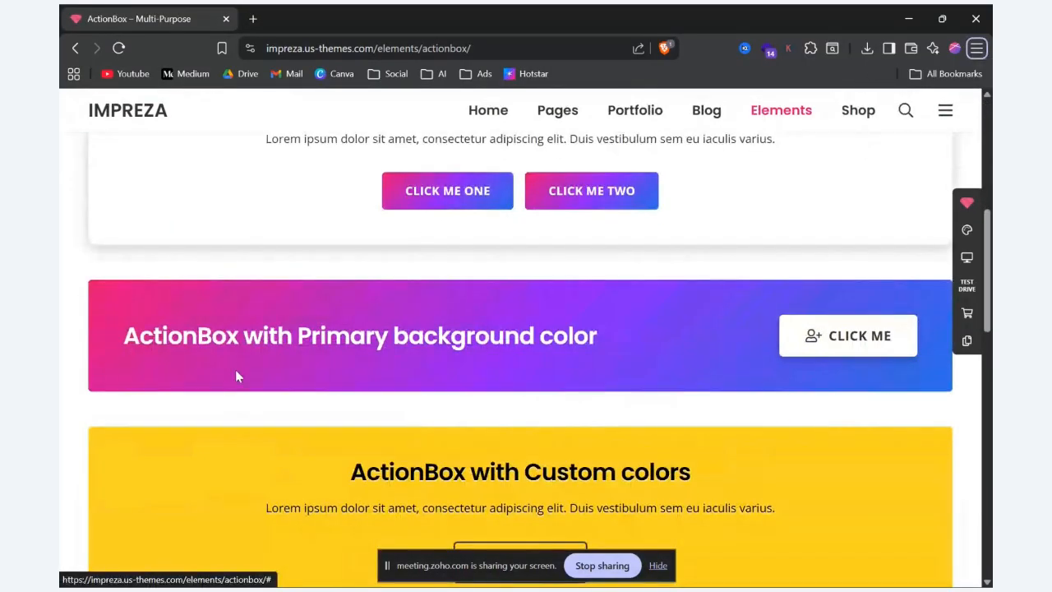
key(alt+Tab)
double_click(398, 331)
key(ctrl+a)
key(ctrl+v)
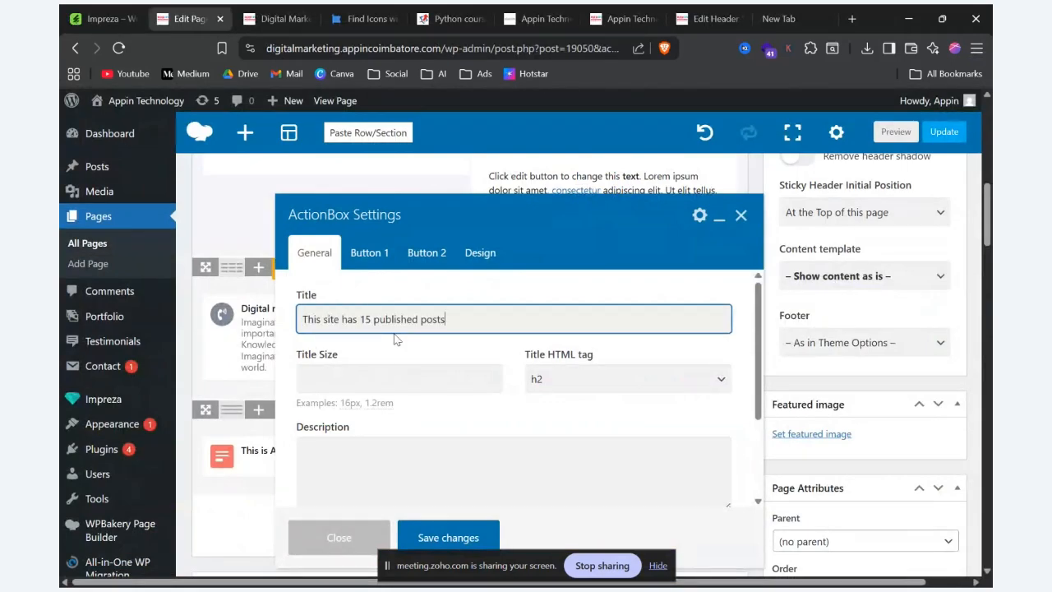
Step: Copy the demo's "The title above has a dynamic 15 value, which shows the current amount of published posts." into the ActionBox description, keeping title tag h2
key(alt+Tab)
scroll(456, 345, down, 1)
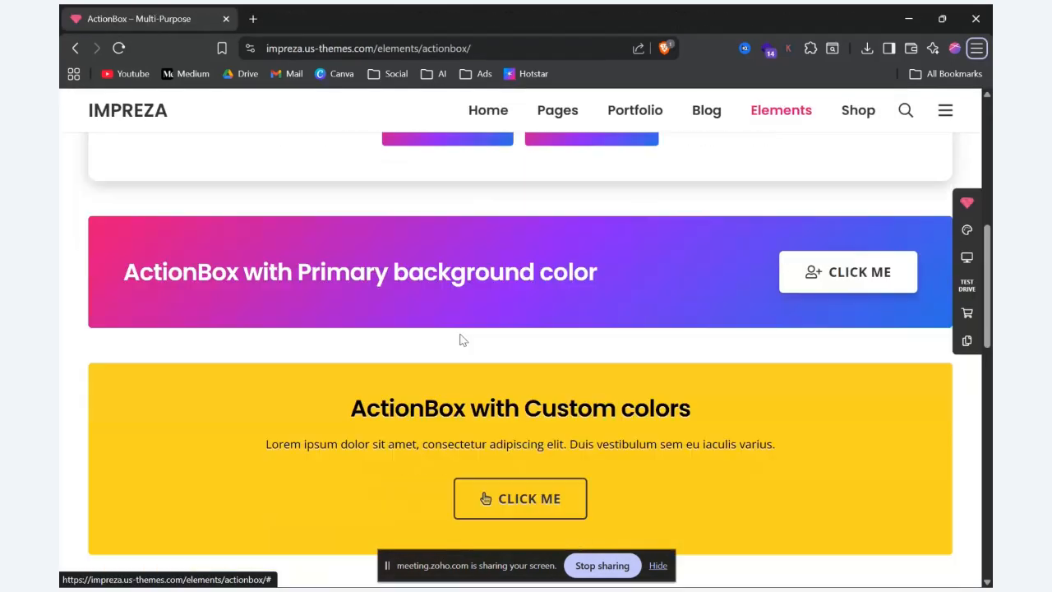
scroll(458, 344, up, 5)
drag(165, 424, 108, 403)
key(ctrl+c)
key(alt+Tab)
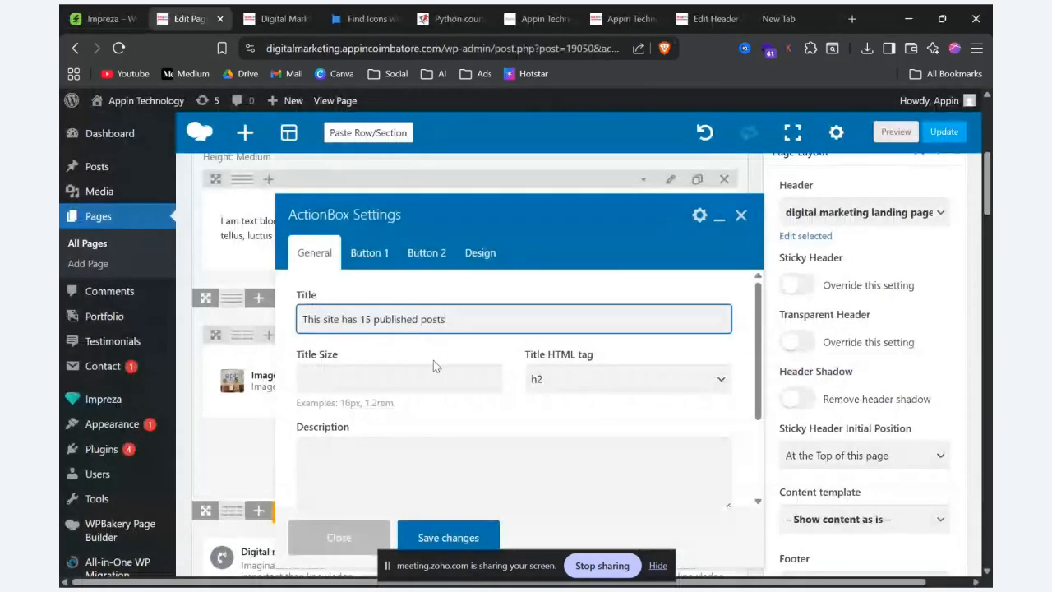
scroll(430, 355, down, 3)
click(429, 346)
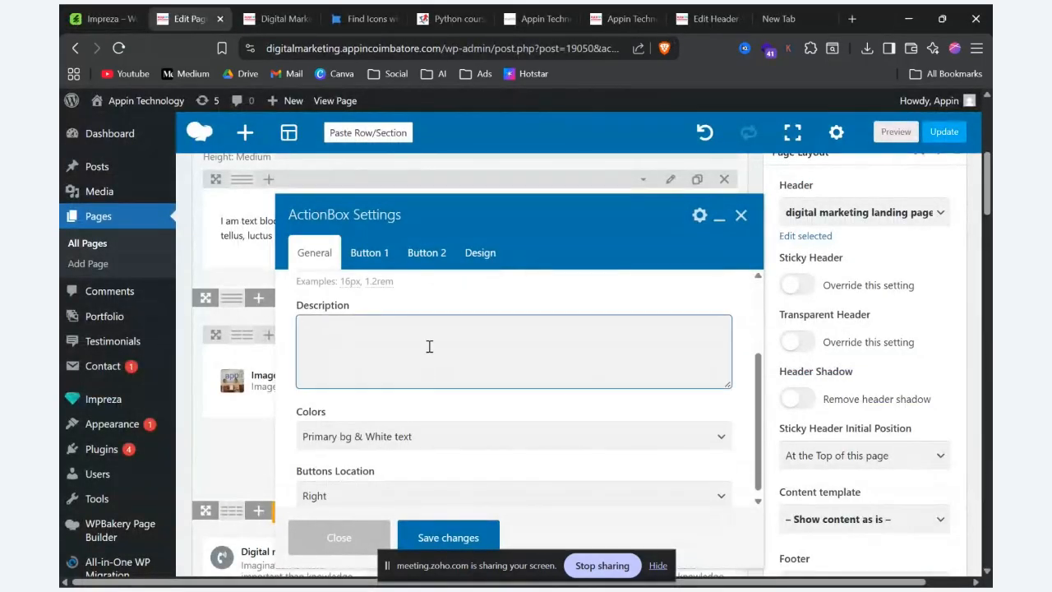
key(ctrl+v)
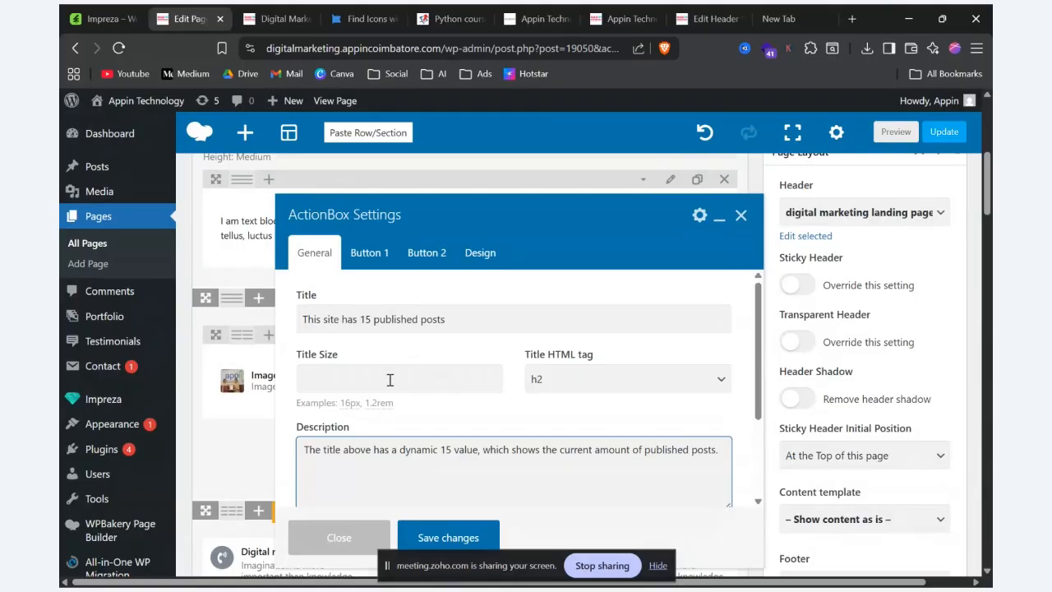
click(630, 378)
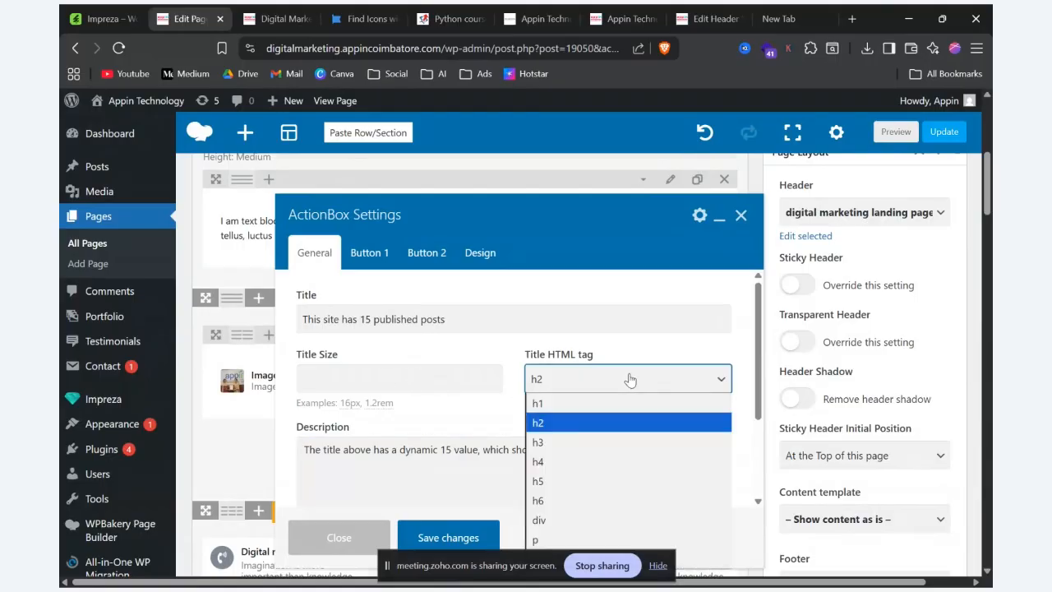
click(503, 346)
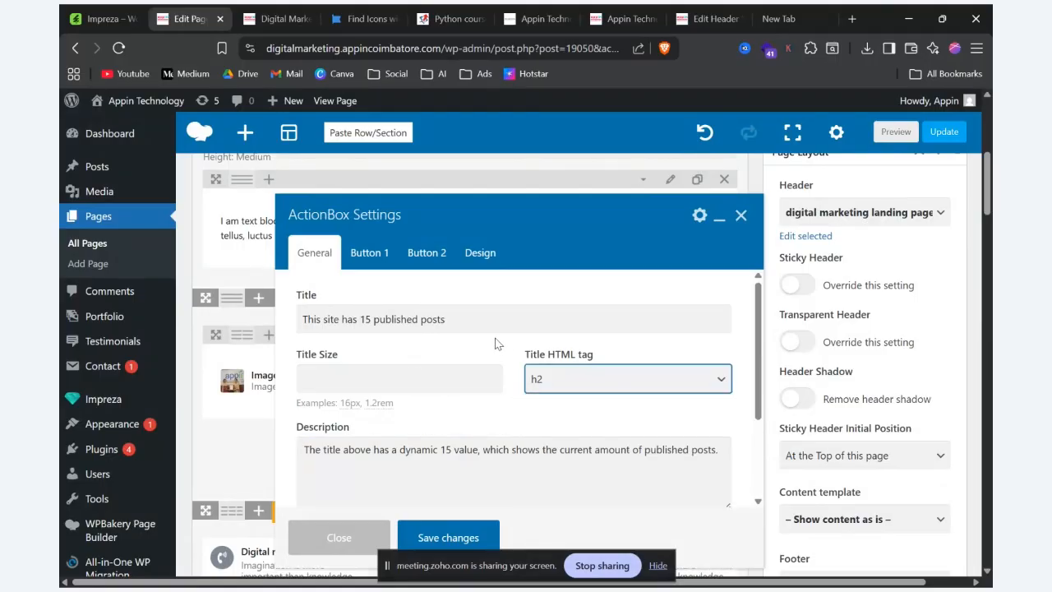
Step: Link the ActionBox's first button to the etherinfotech.com Python course page URL
click(368, 254)
click(320, 376)
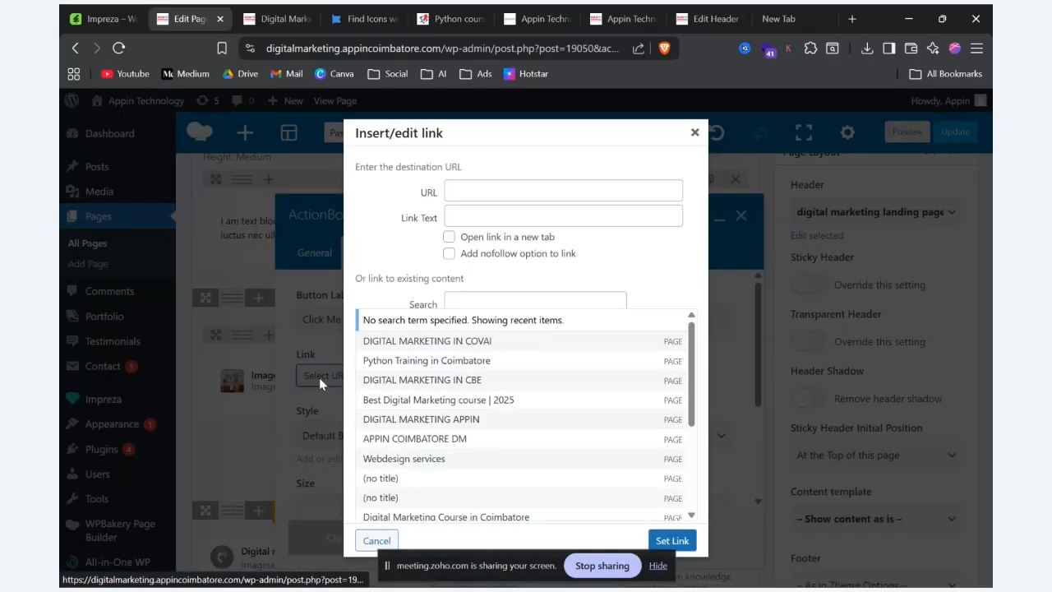
click(502, 197)
text(https://etherinfotech.com/python-course-in-coimbatore/)
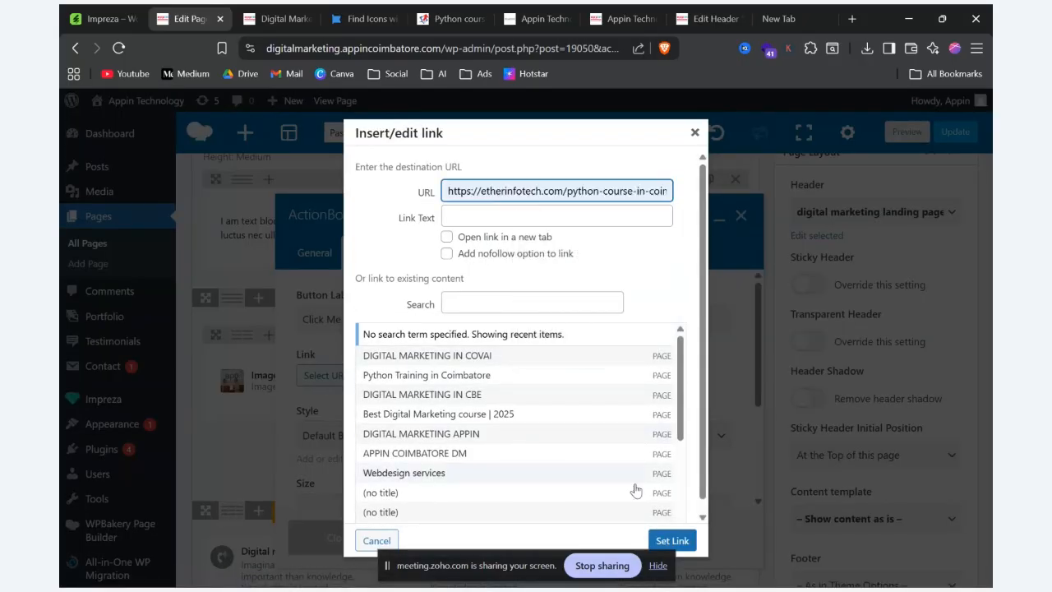
click(670, 540)
Step: Display the ActionBox's second button and link it to the etherinfotech.com Java course page URL
click(420, 248)
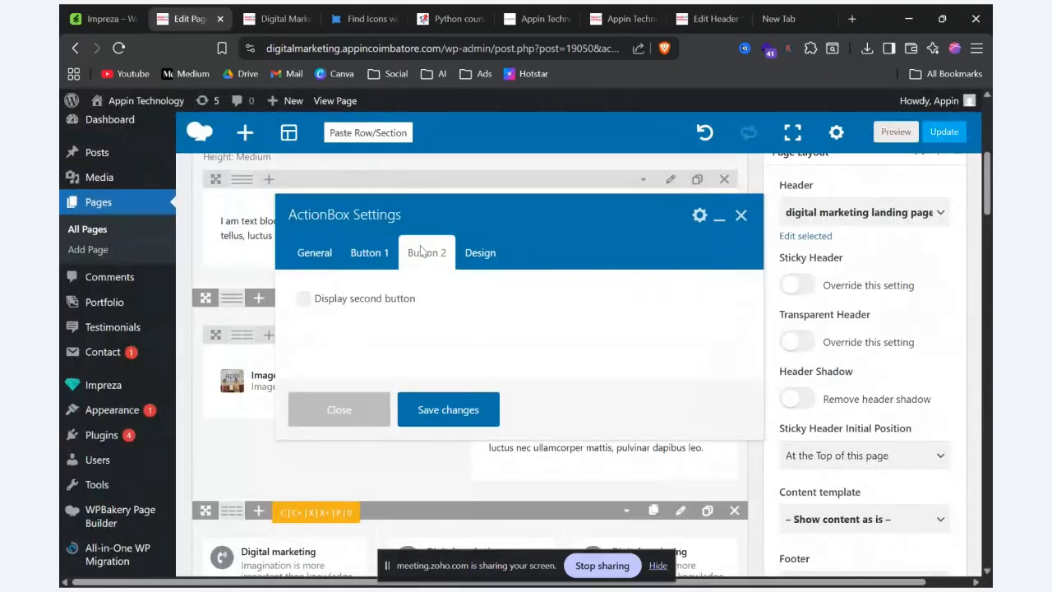
click(304, 300)
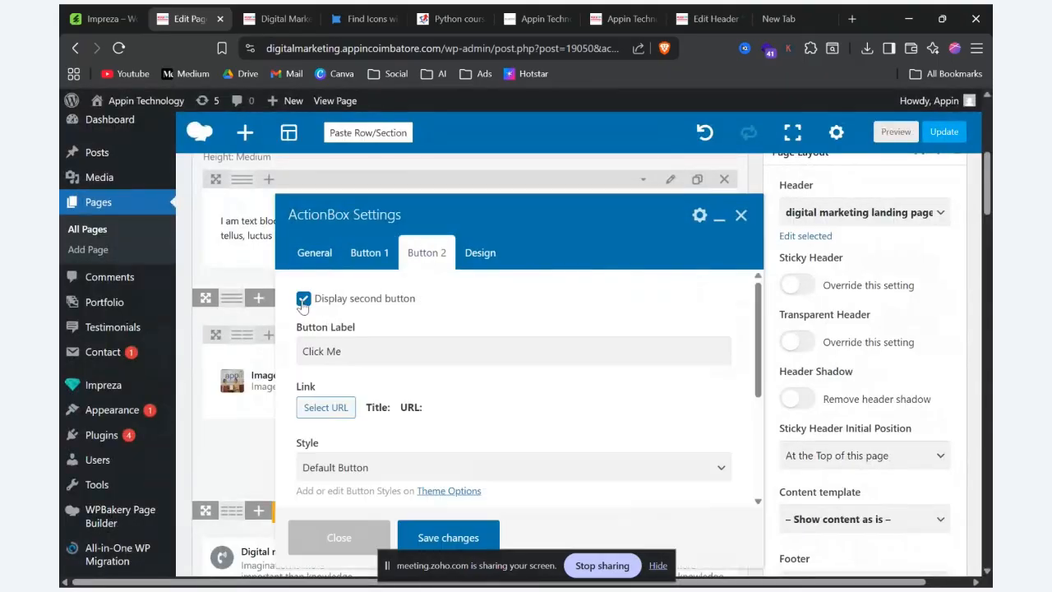
click(345, 408)
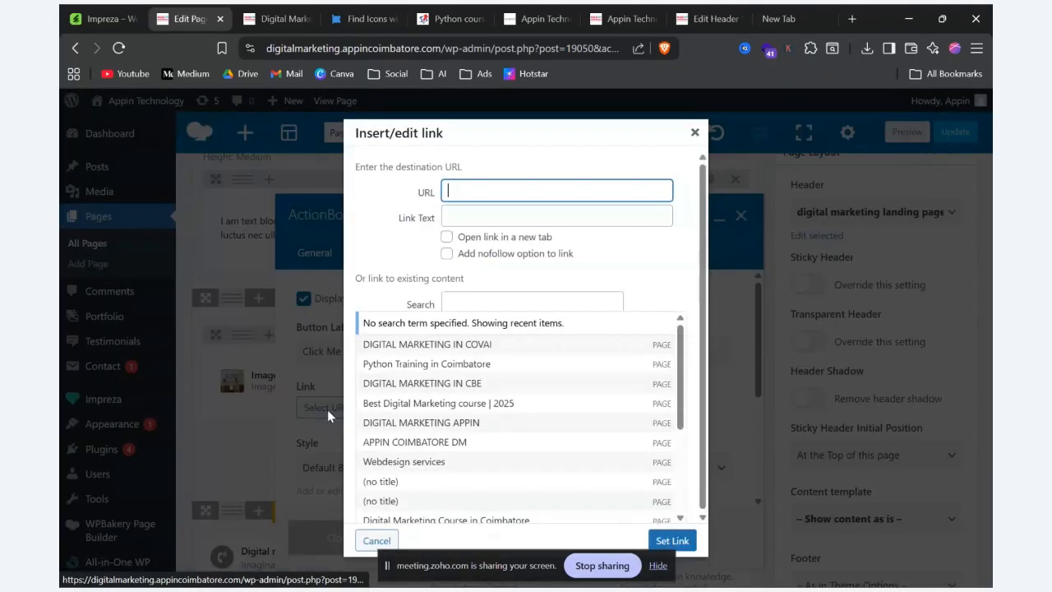
click(501, 191)
click(600, 328)
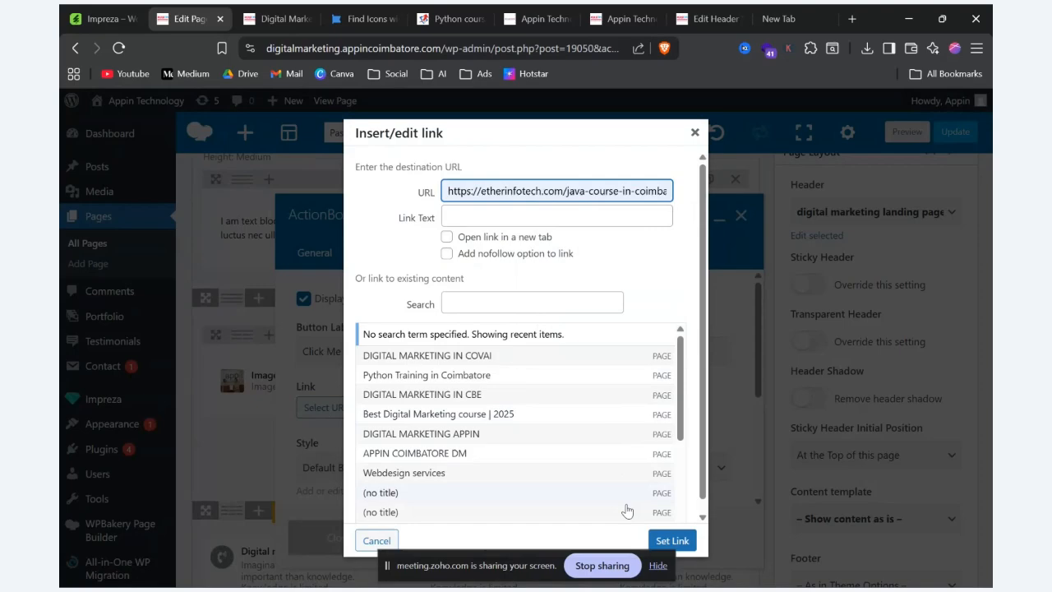
click(658, 540)
Step: Save the ActionBox settings and preview the updated page
click(428, 536)
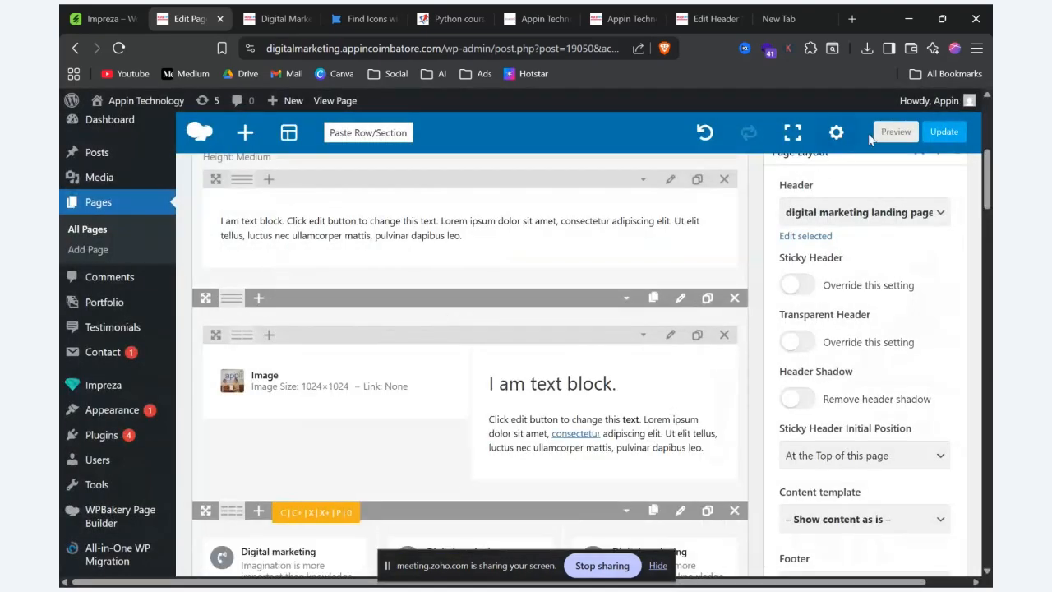
click(894, 132)
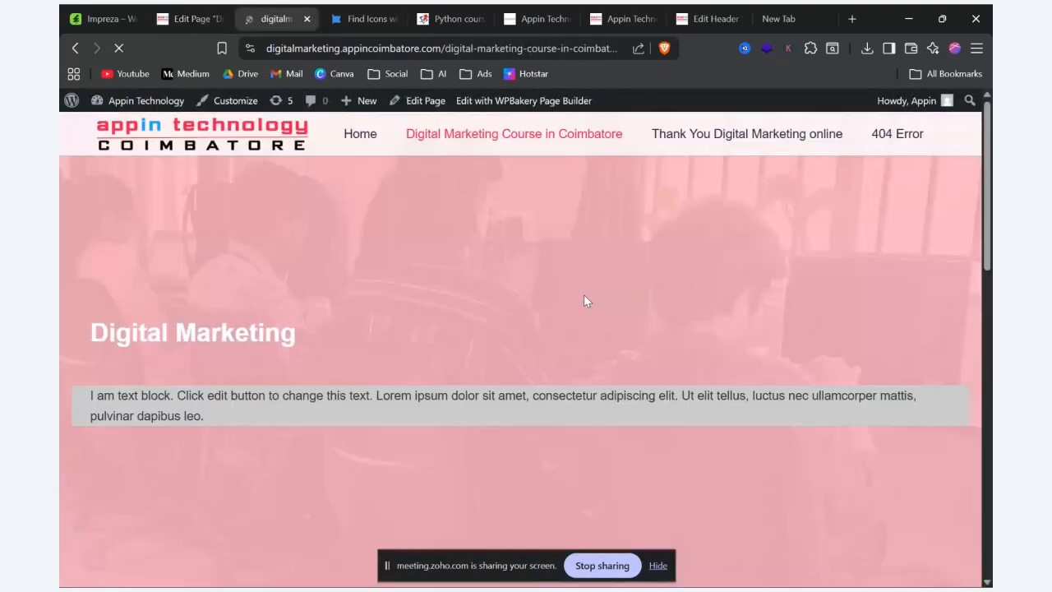
Step: Review the ActionBox at the end of the page preview alongside its element in the page editor
scroll(584, 295, down, 15)
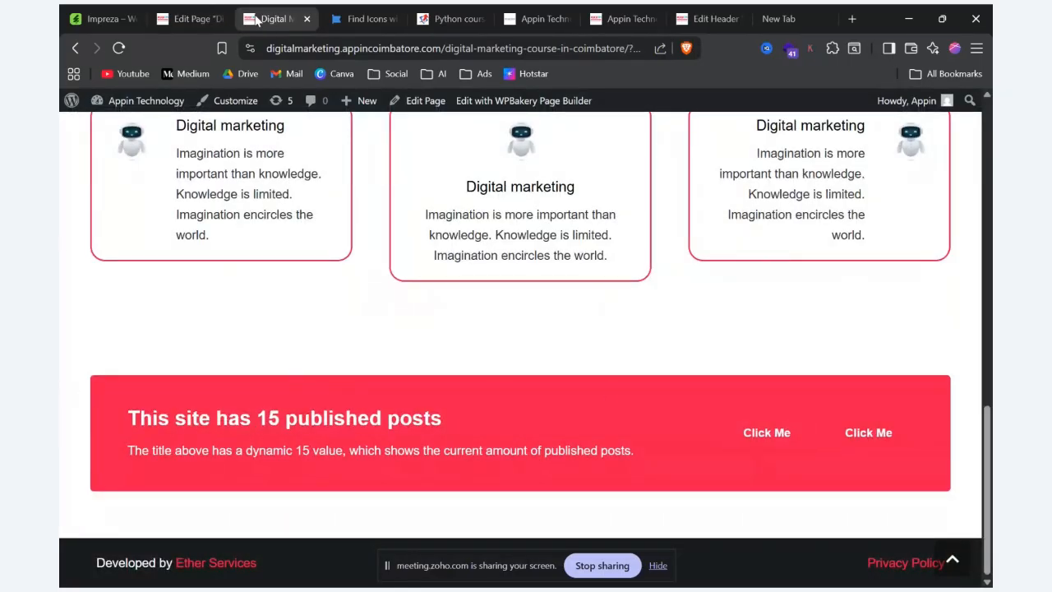
click(186, 16)
scroll(461, 427, down, 5)
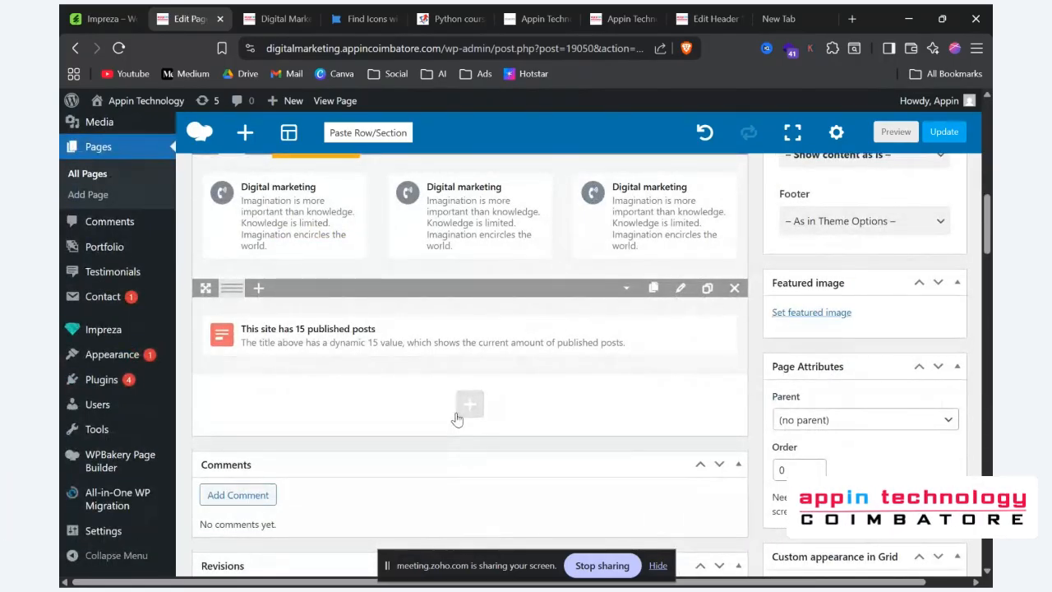
click(289, 19)
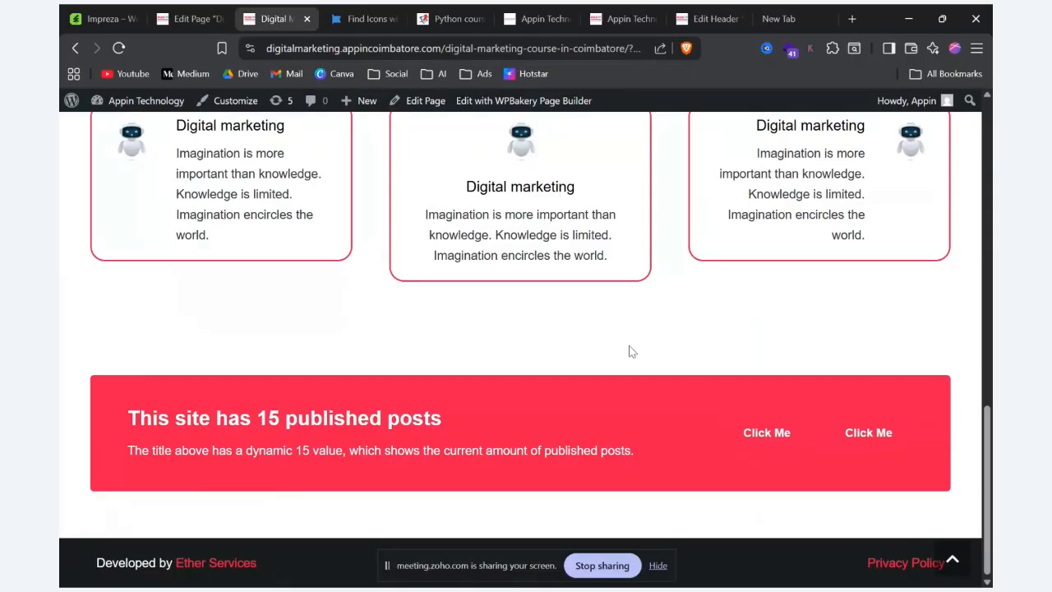
Step: Set the ActionBox colors to Secondary bg & White text, save the settings, and preview the ActionBox on the page
click(181, 18)
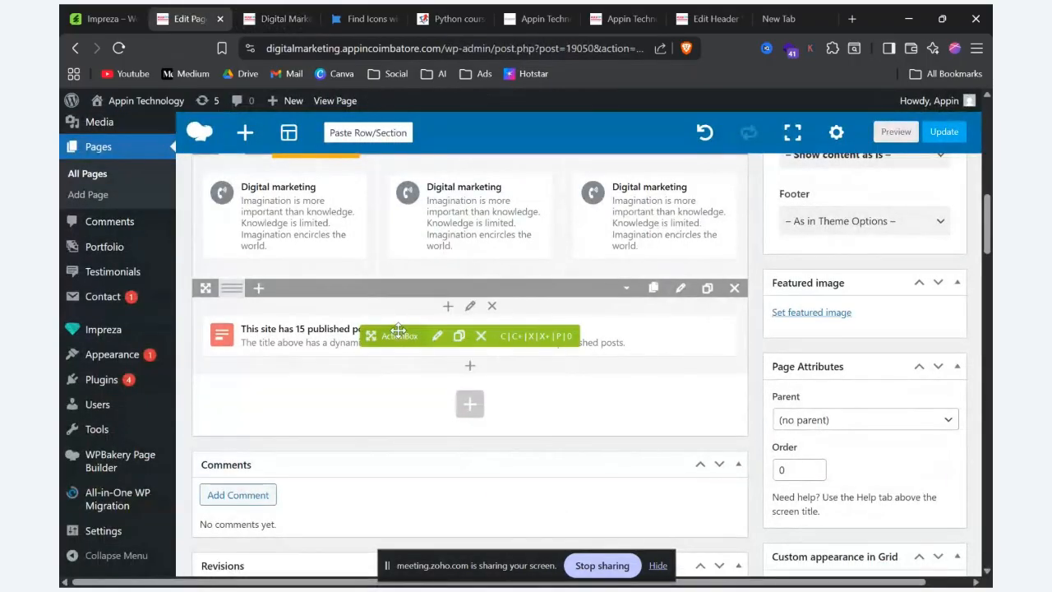
click(435, 337)
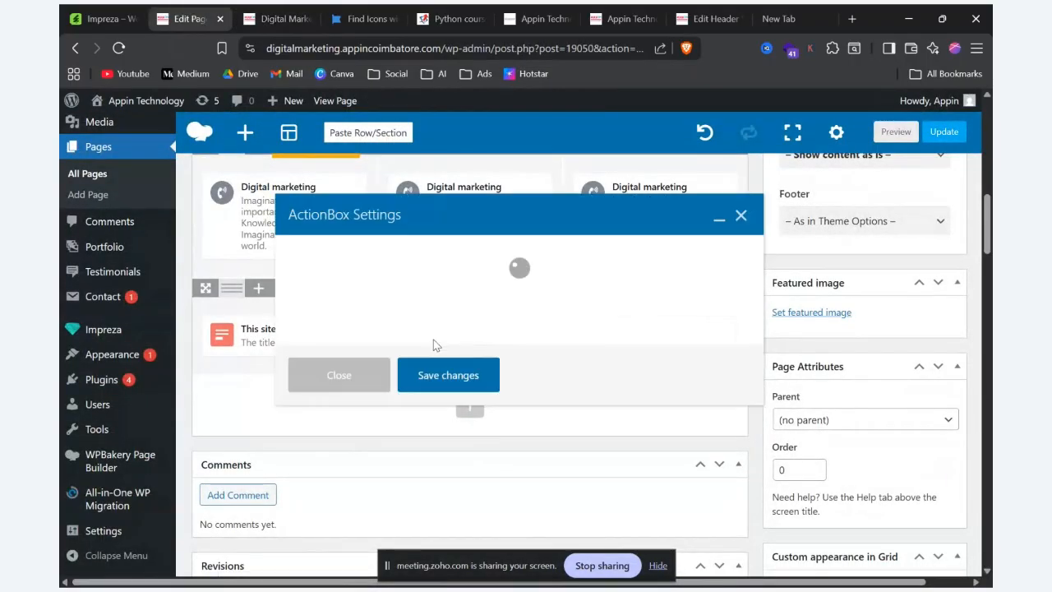
scroll(436, 346, down, 3)
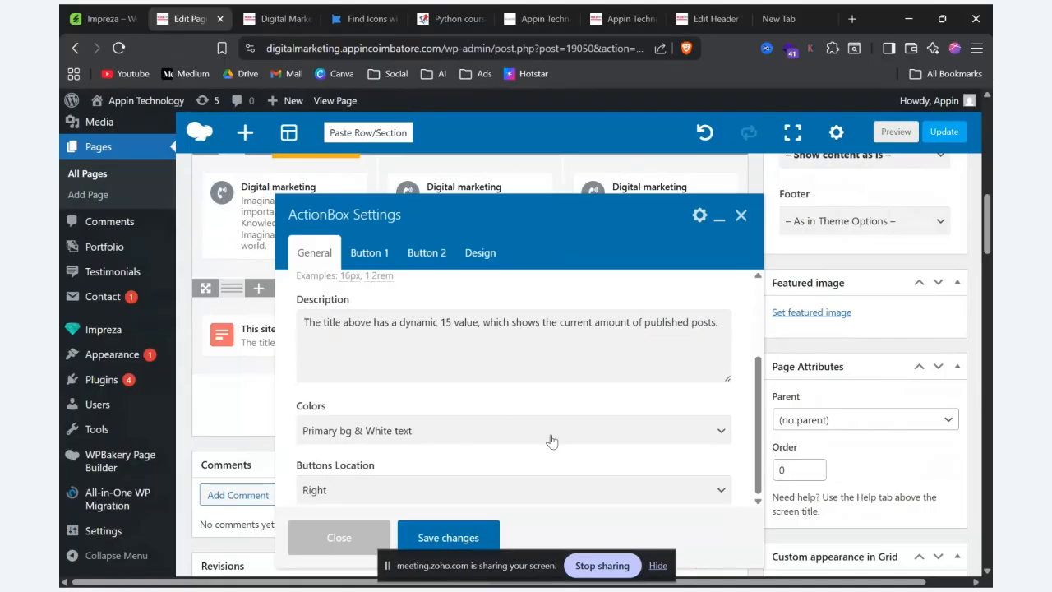
click(552, 432)
click(483, 475)
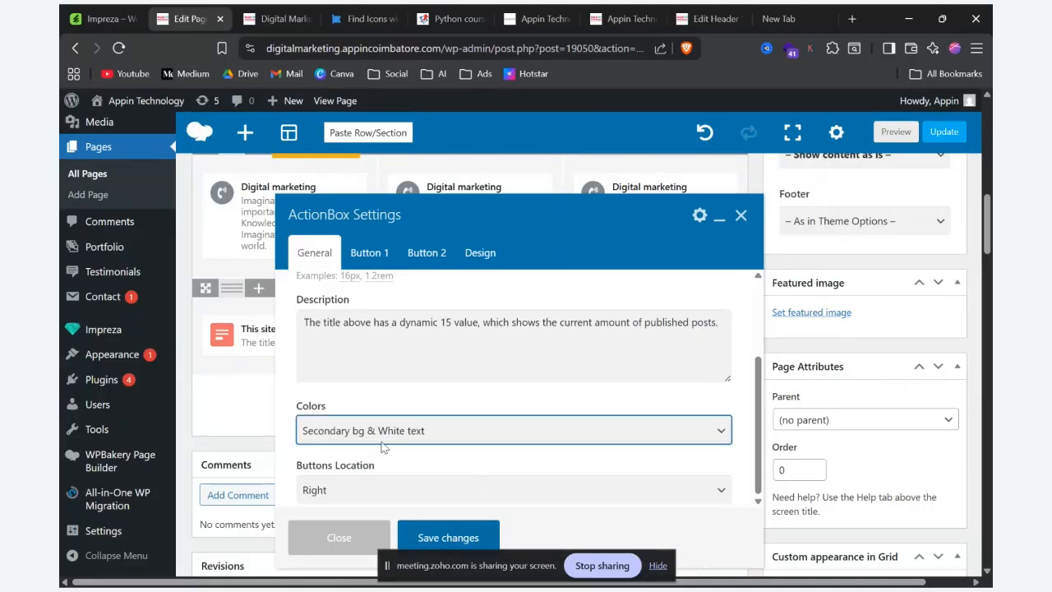
click(455, 537)
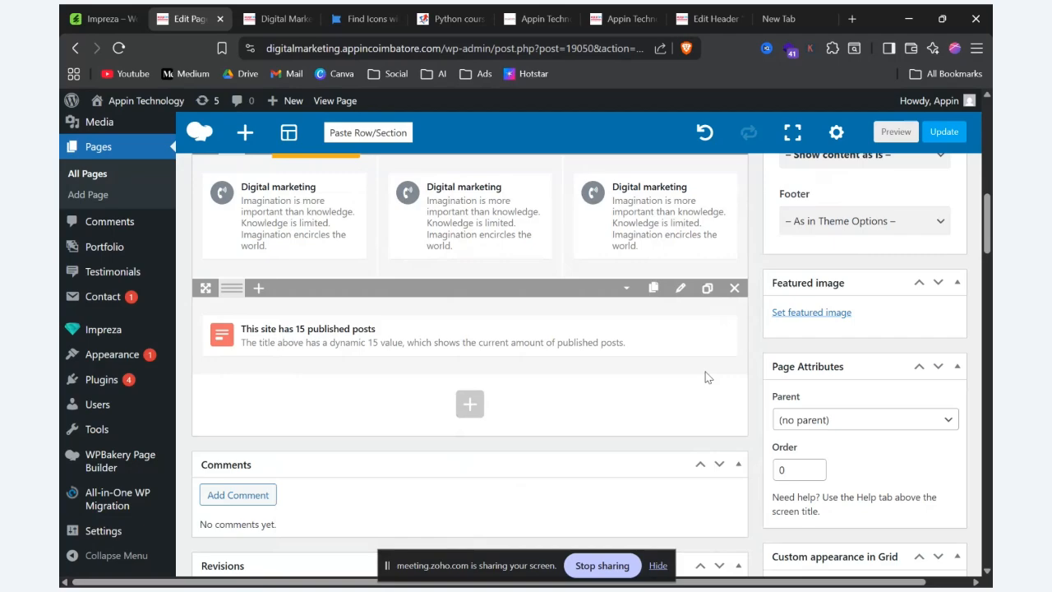
click(896, 132)
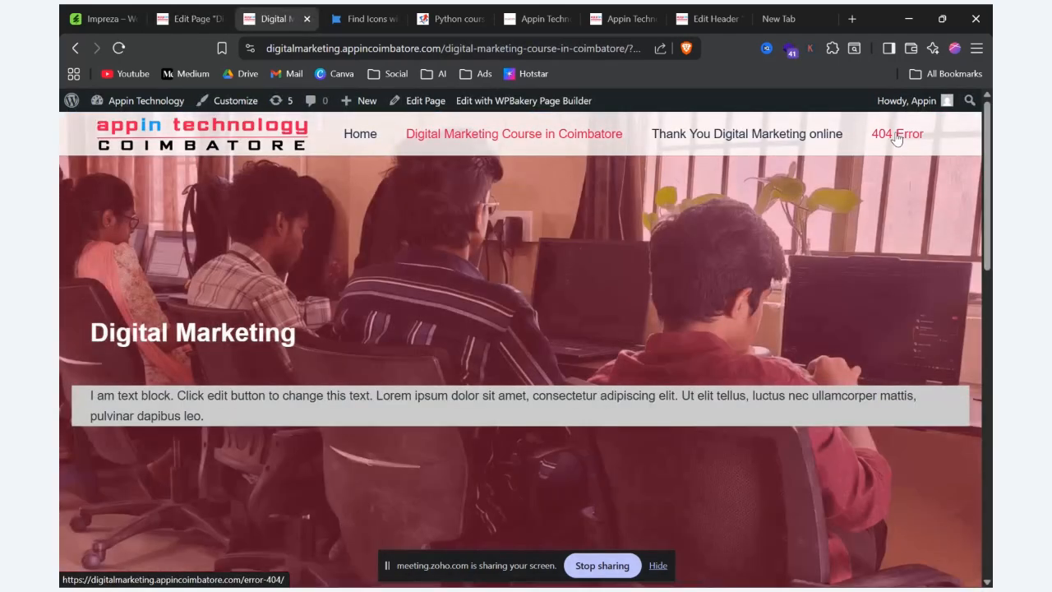
scroll(857, 206, down, 10)
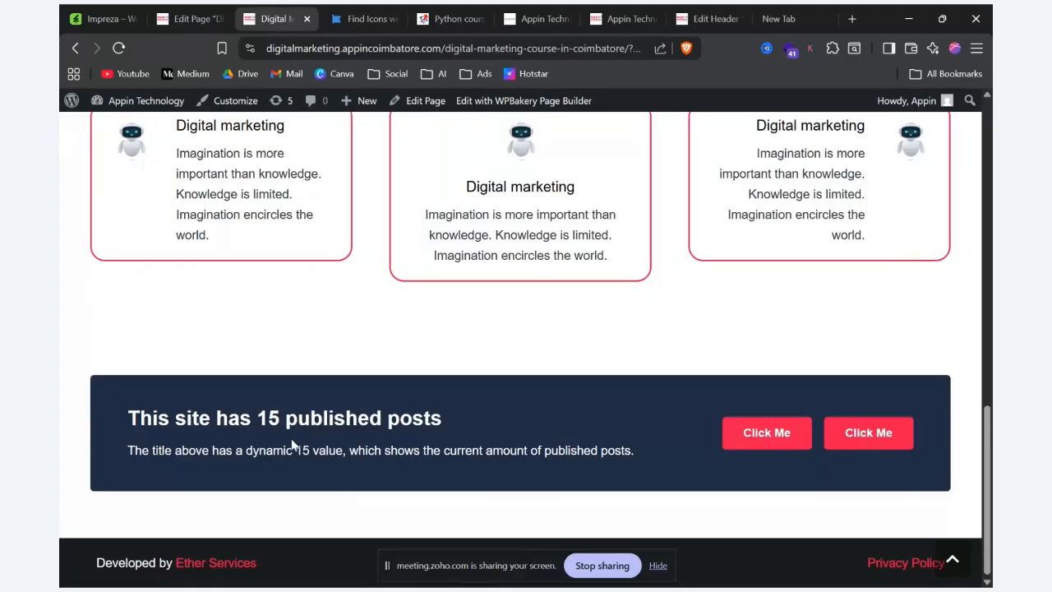
Step: Compare the title, description and two buttons of the previewed ActionBox with the Impreza demo's ActionBox
key(alt+Tab)
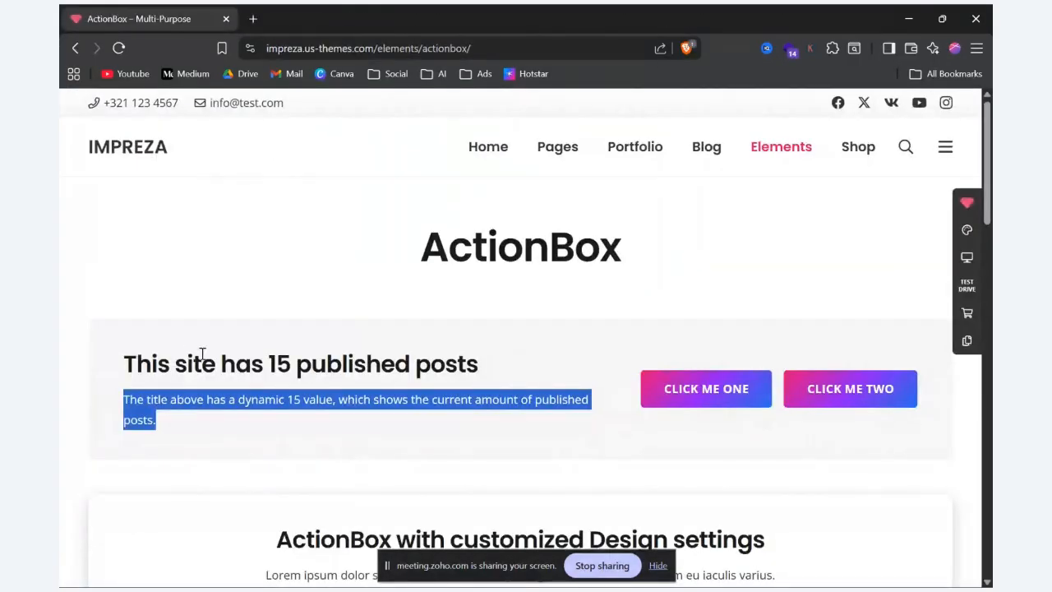
drag(129, 364, 123, 362)
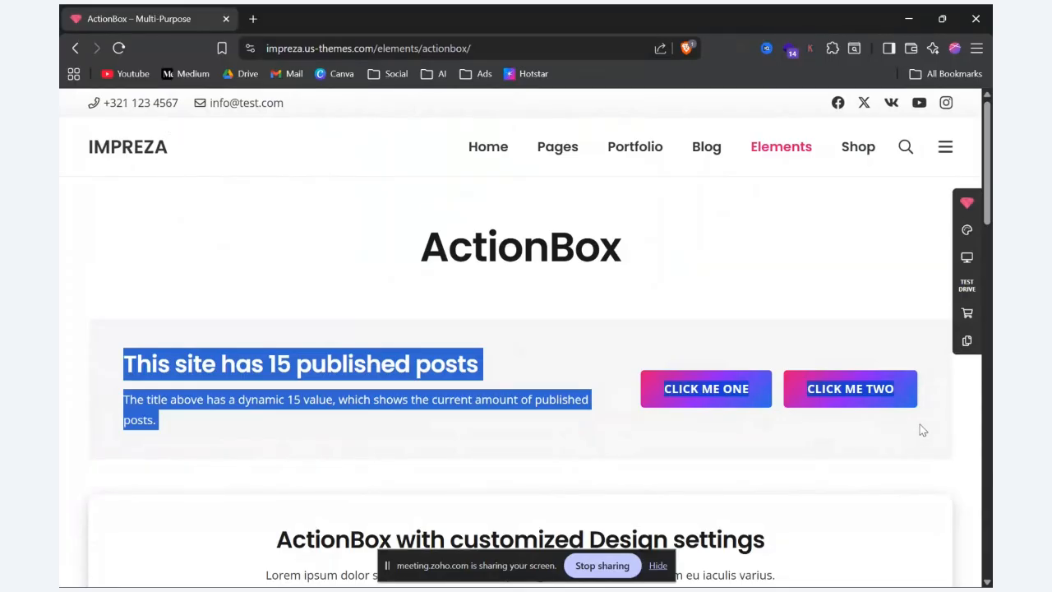
key(alt+Tab)
drag(93, 405, 845, 526)
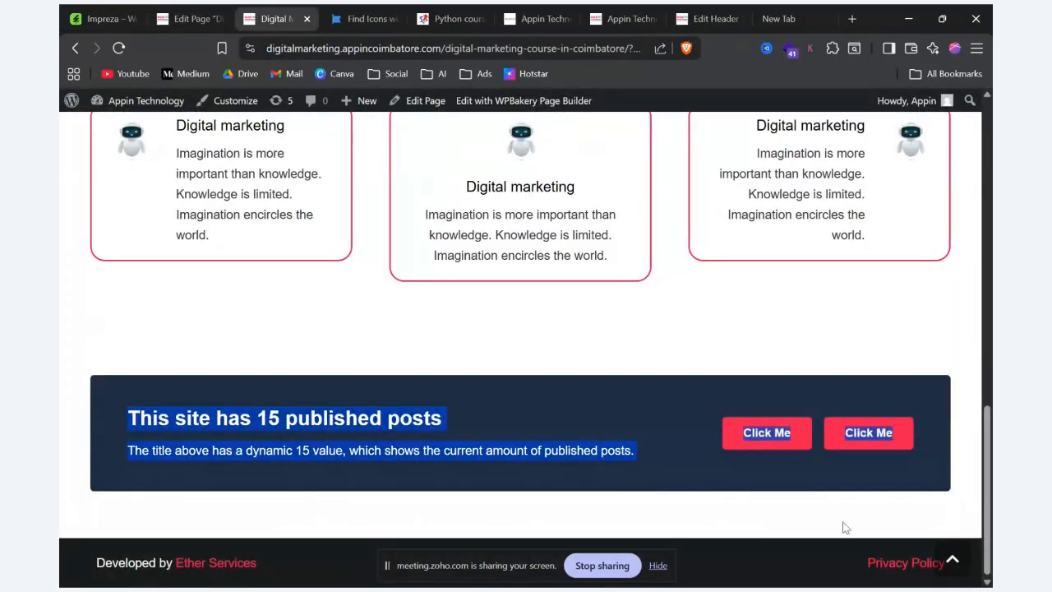
click(909, 325)
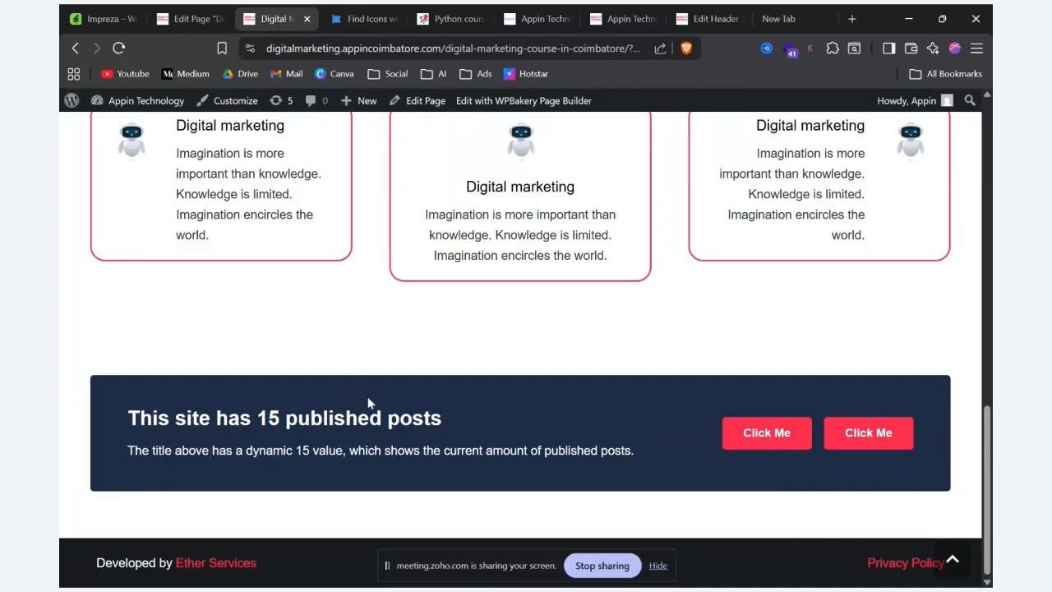
drag(466, 416, 80, 413)
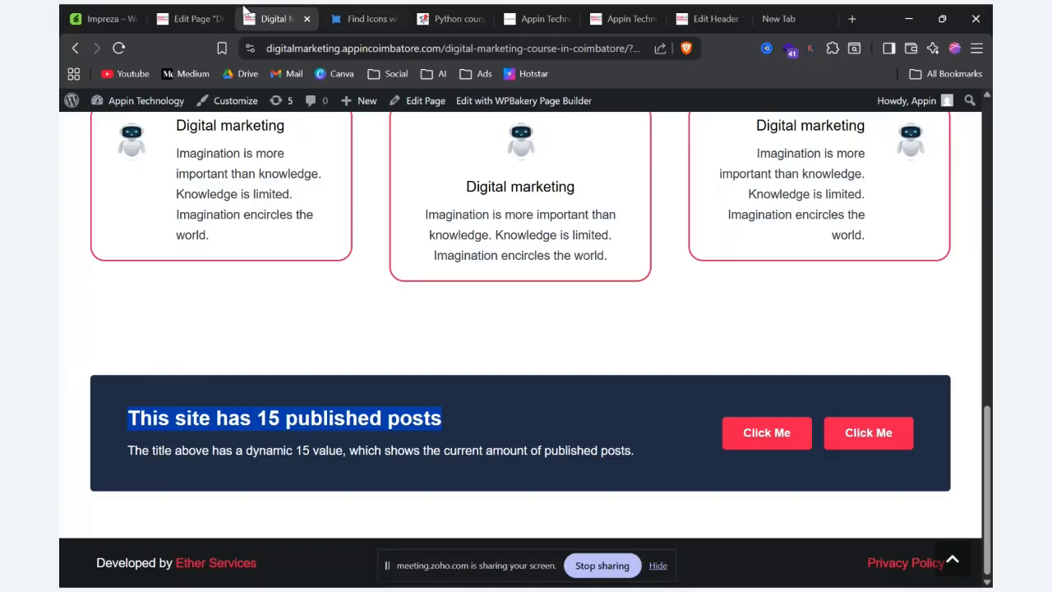
click(193, 18)
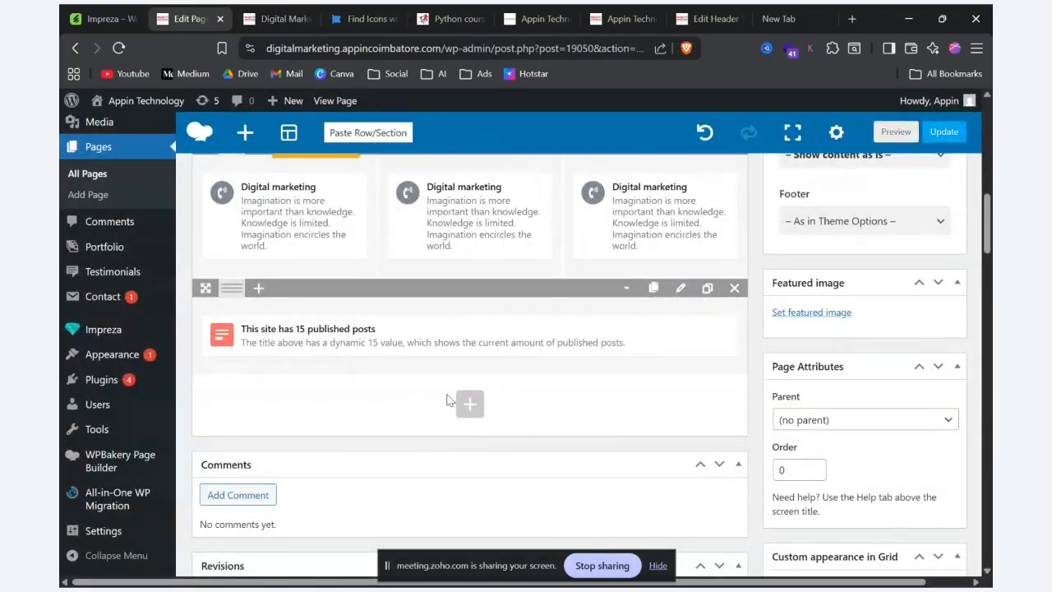
Step: Test both ActionBox buttons in the preview by opening their Python and Java course links in new tabs
click(273, 16)
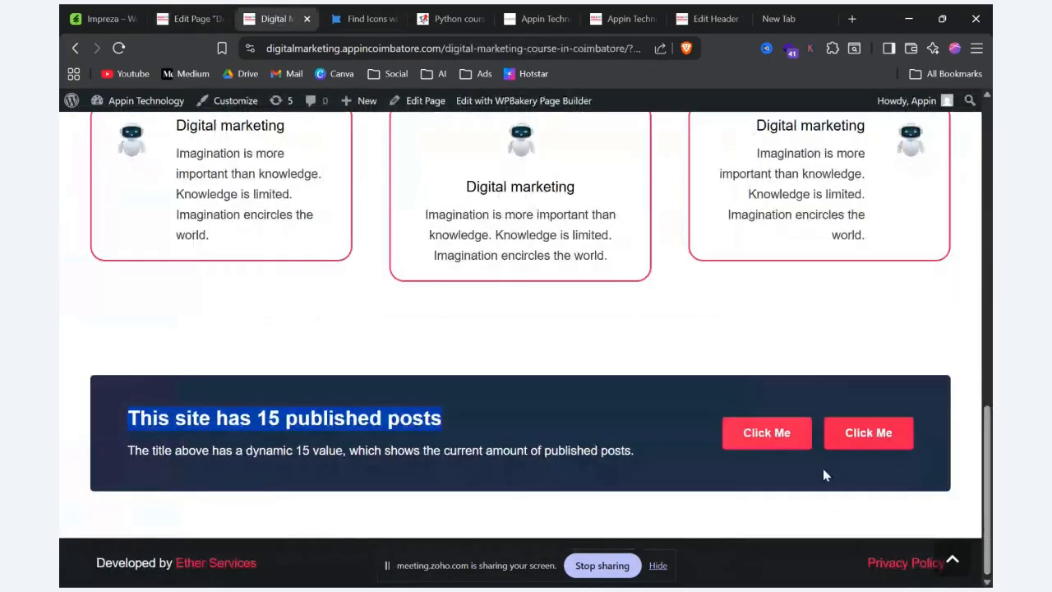
right_click(773, 442)
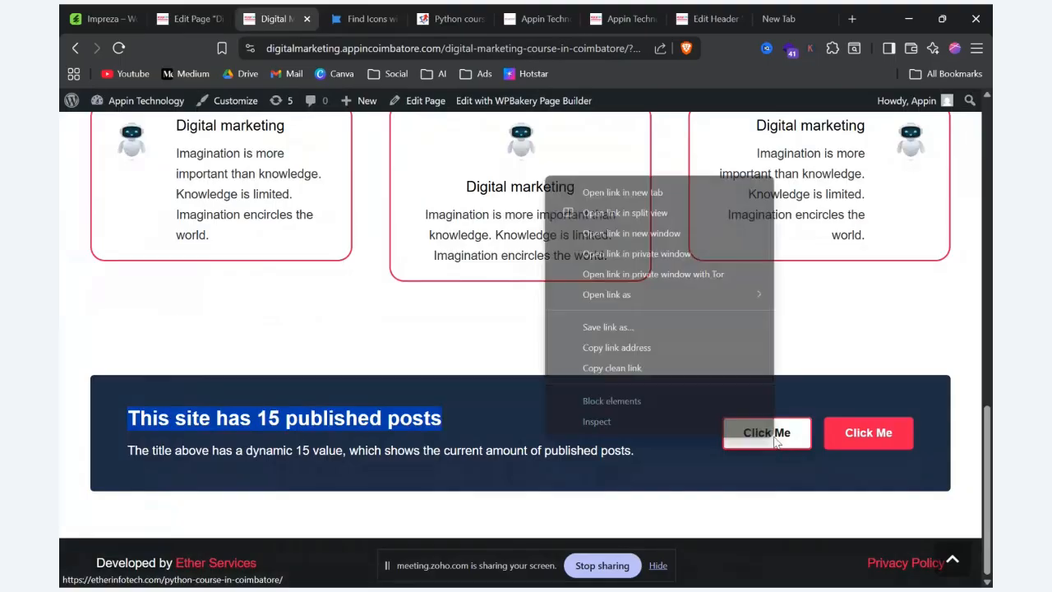
click(663, 196)
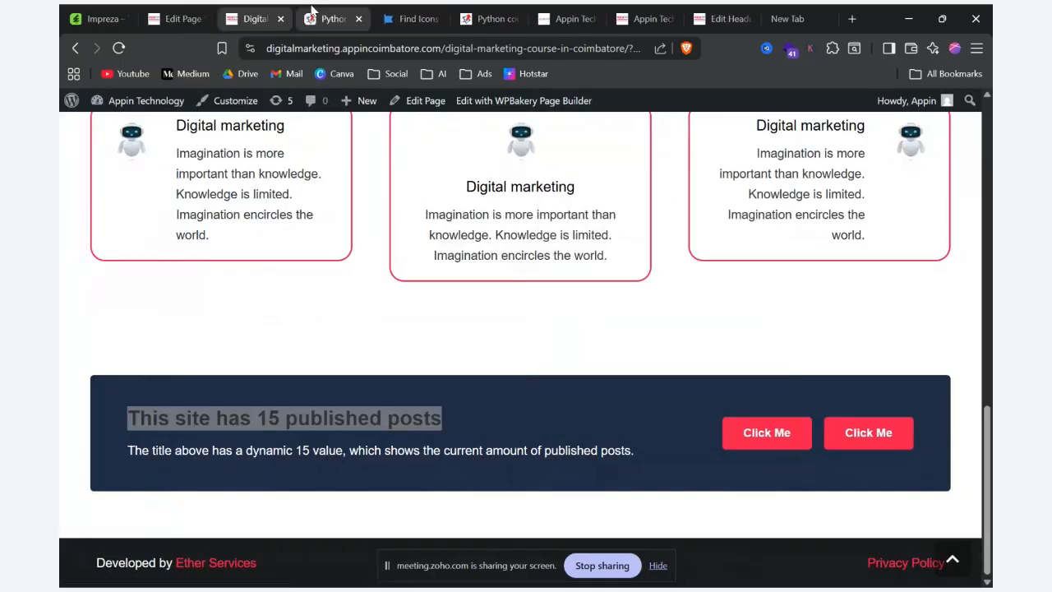
key(ctrl+Tab)
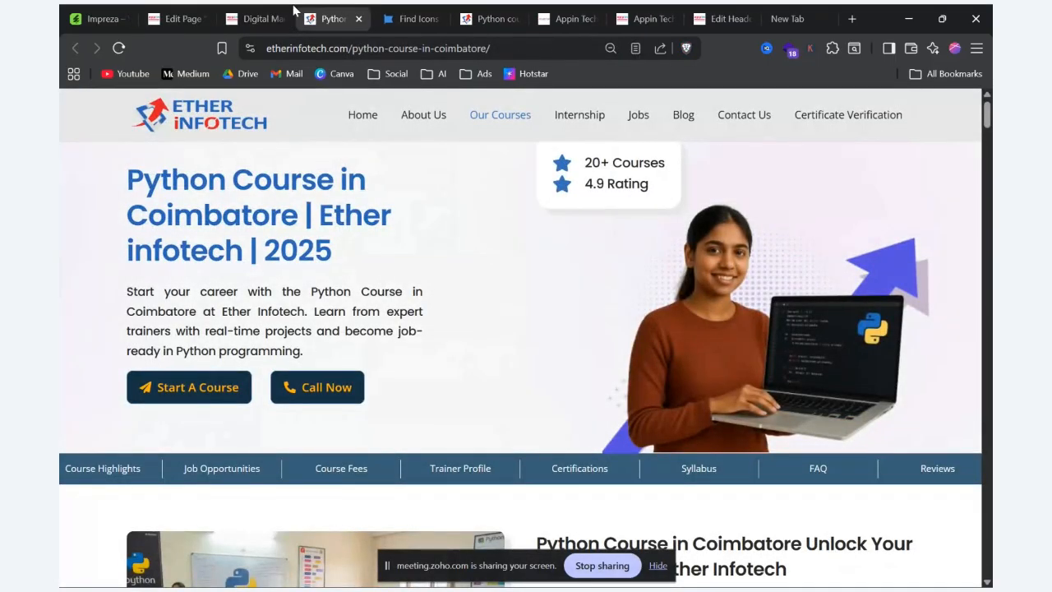
click(287, 13)
right_click(863, 436)
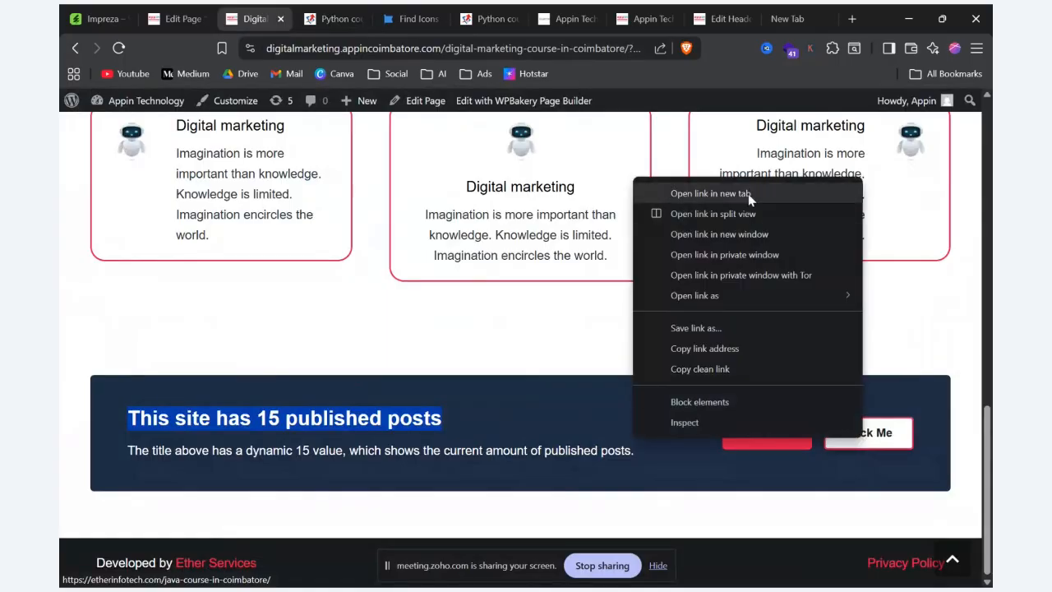
click(748, 196)
click(366, 21)
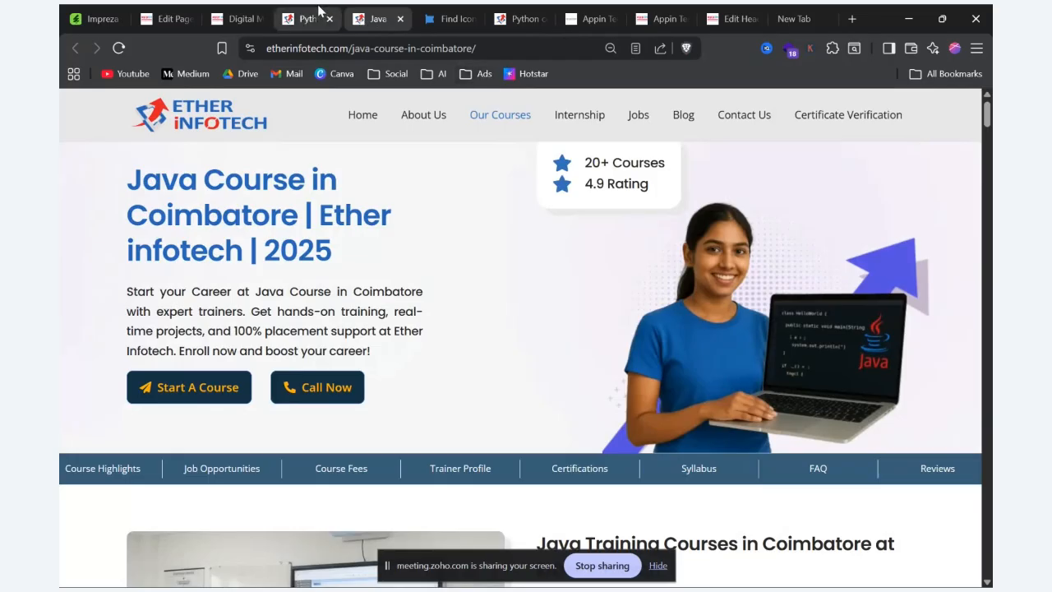
click(236, 18)
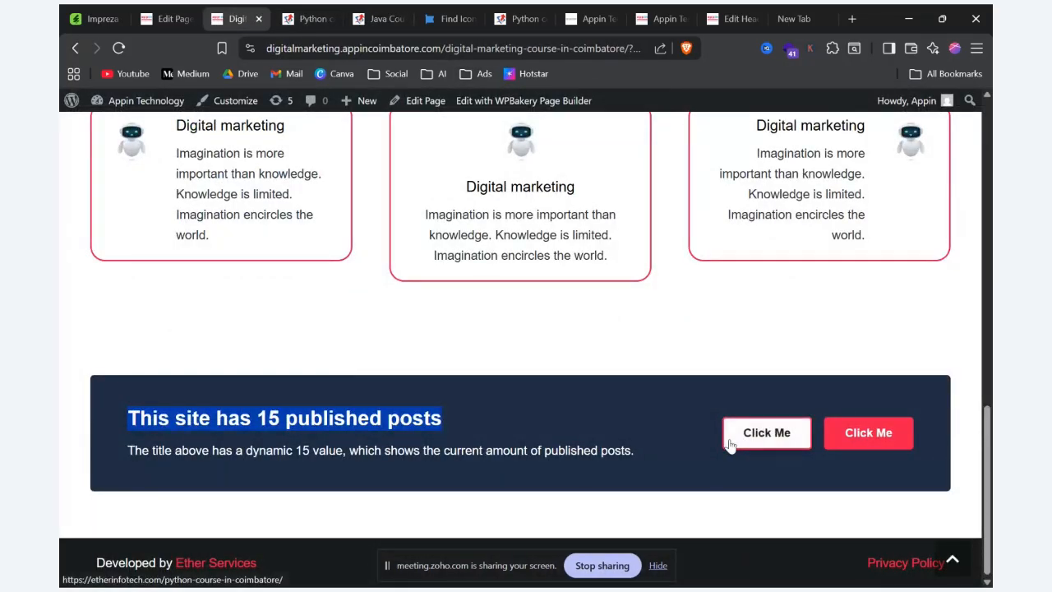
Step: Reapply the Python course URL as the ActionBox's first button link, save the settings, and preview the page
click(169, 18)
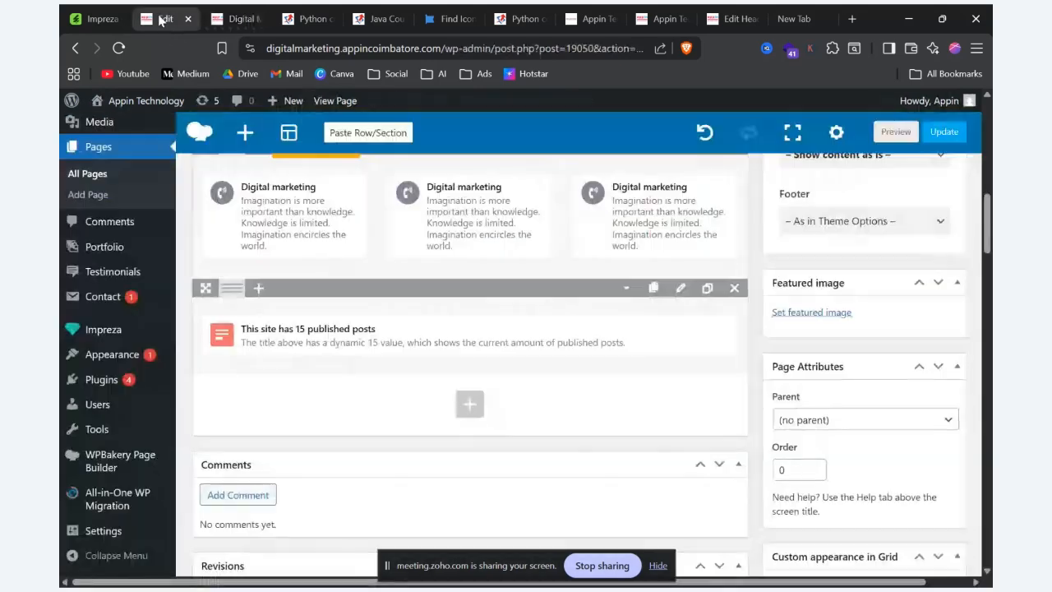
click(440, 337)
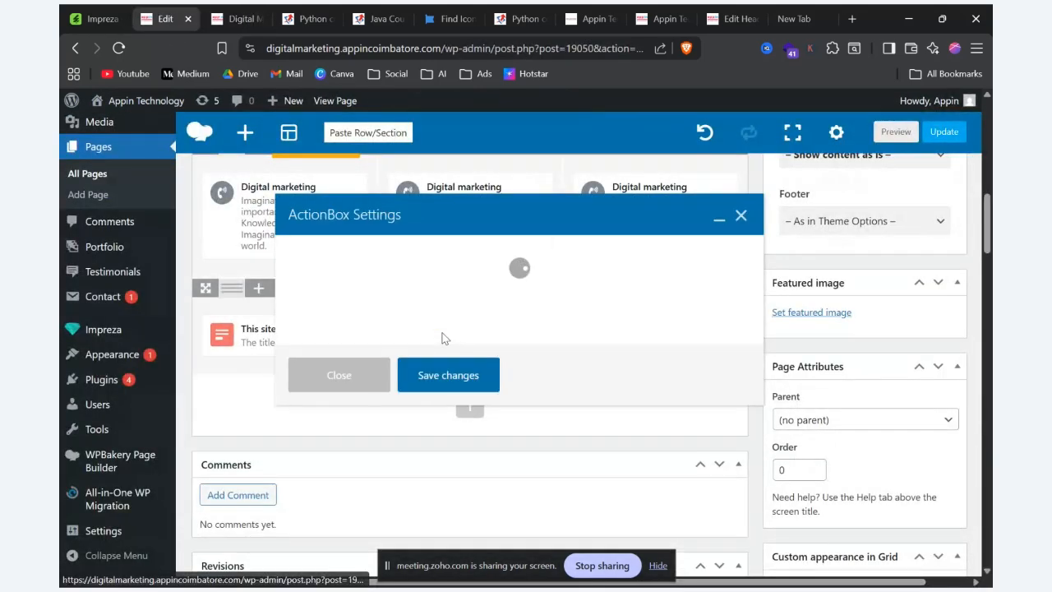
click(359, 255)
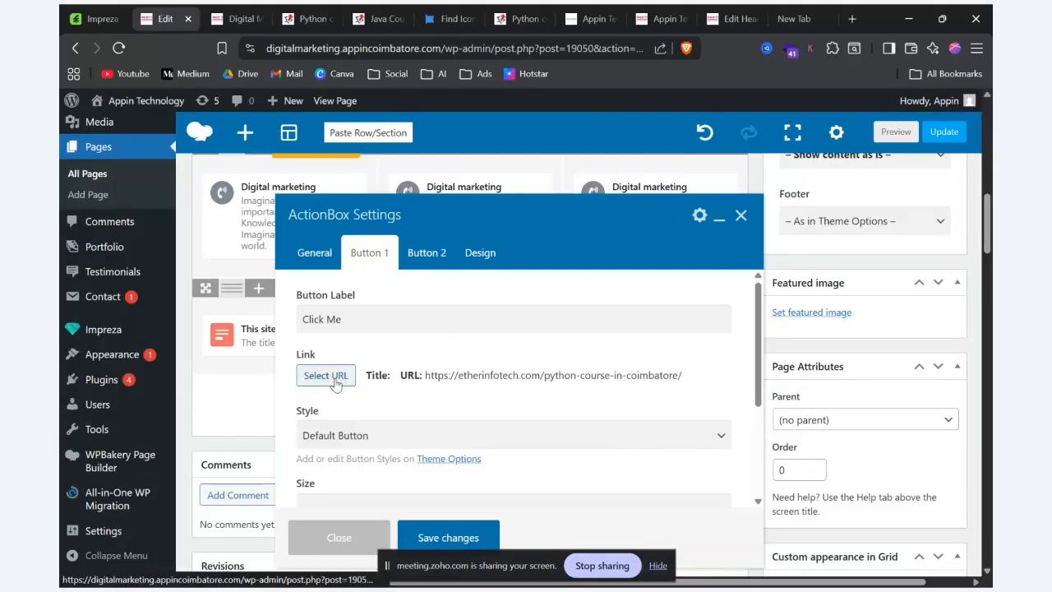
click(333, 377)
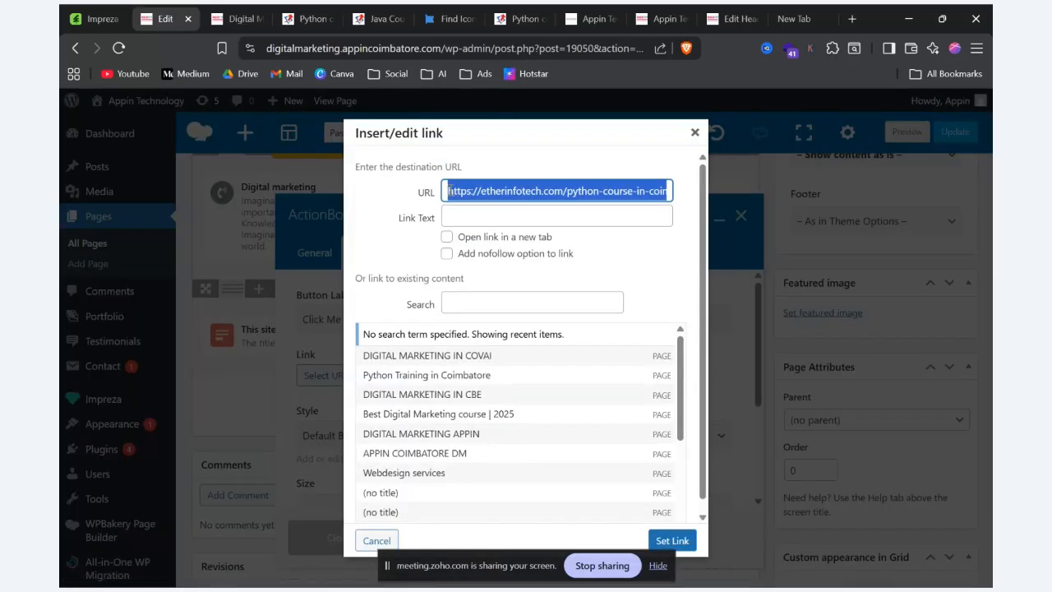
drag(448, 191, 687, 197)
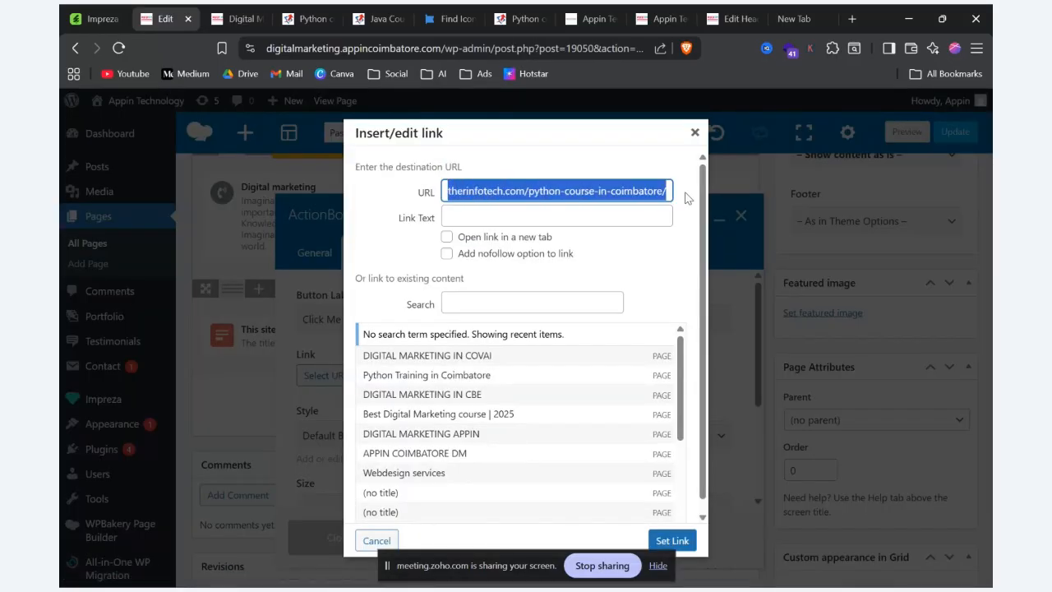
click(677, 541)
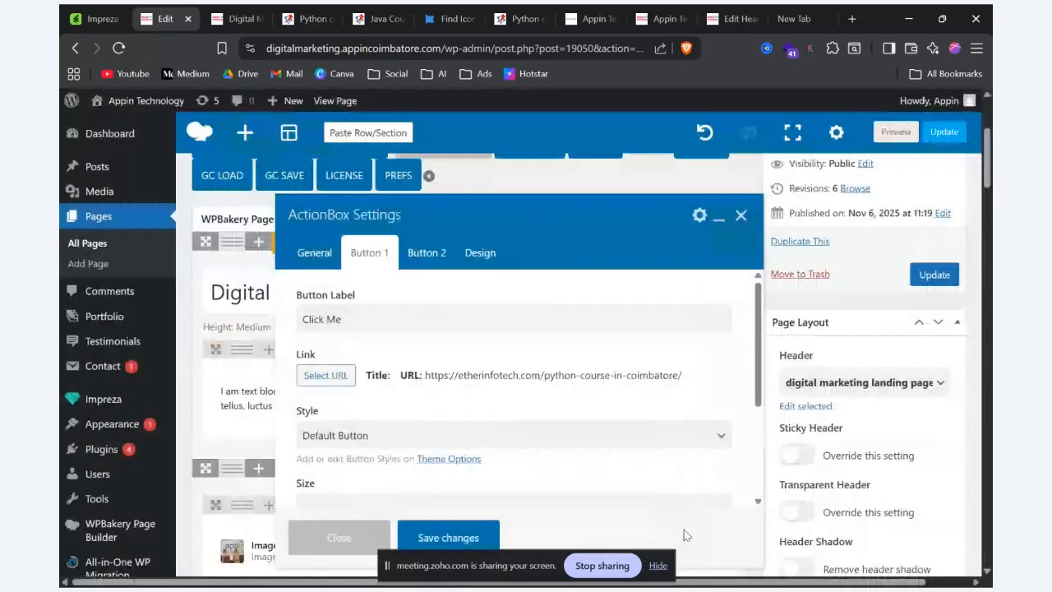
click(427, 537)
click(908, 135)
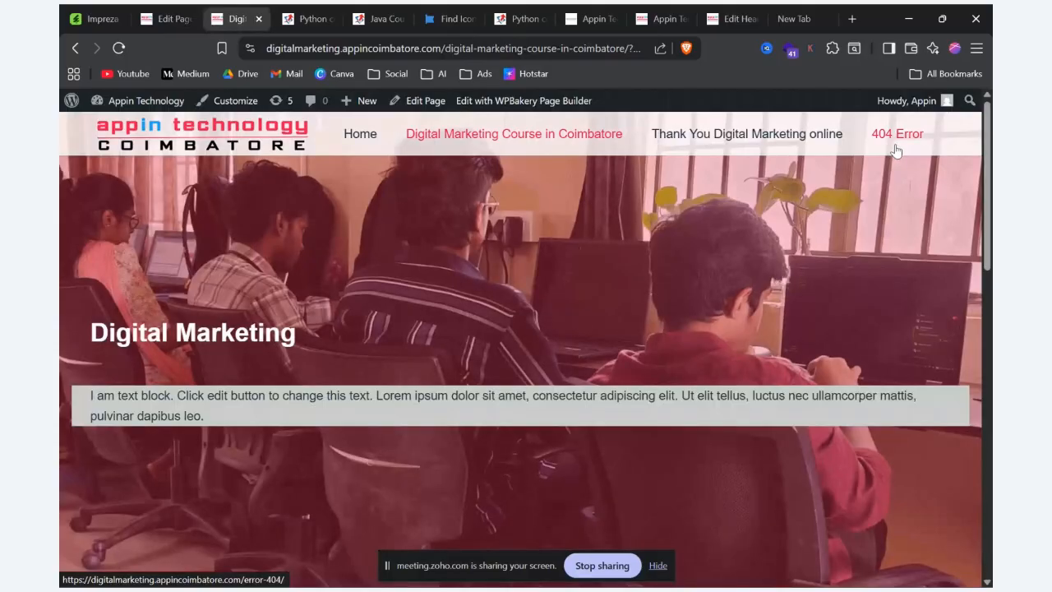
scroll(661, 243, down, 15)
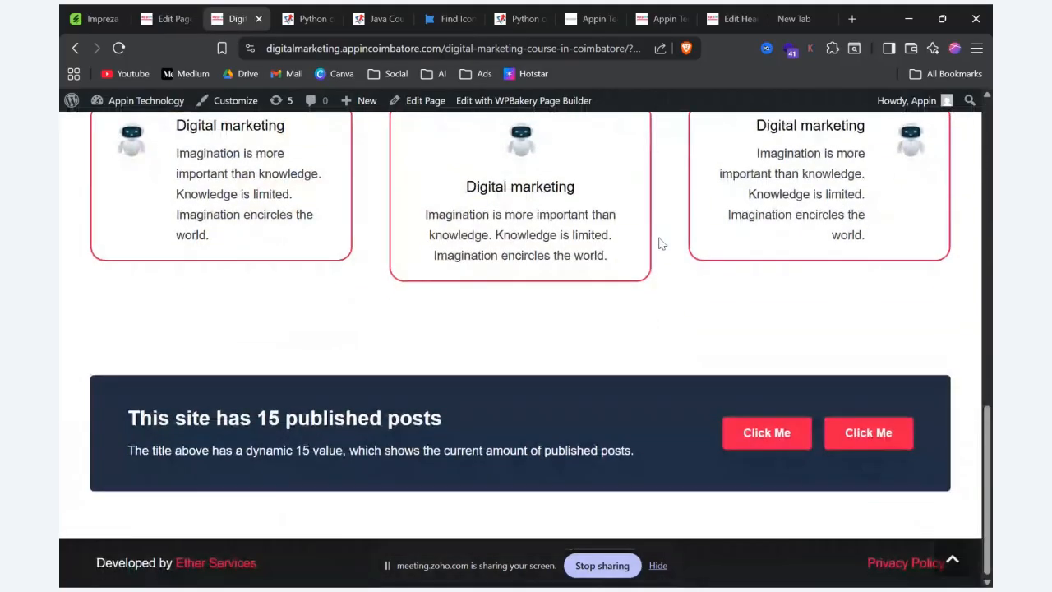
Step: Examine the Impreza demo's ActionBox variants, including the one with customized Design settings
click(170, 13)
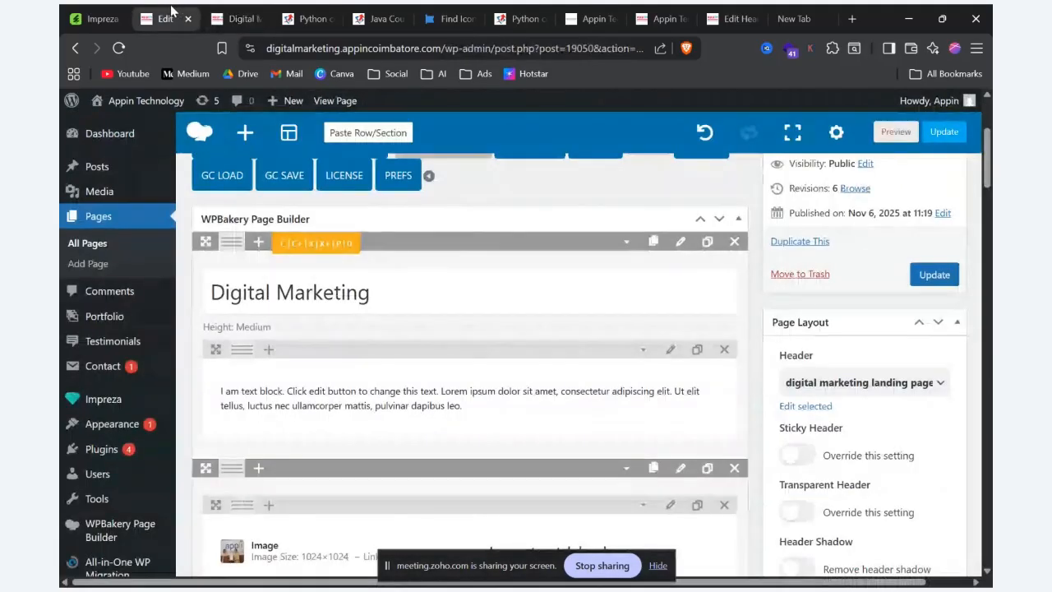
click(216, 23)
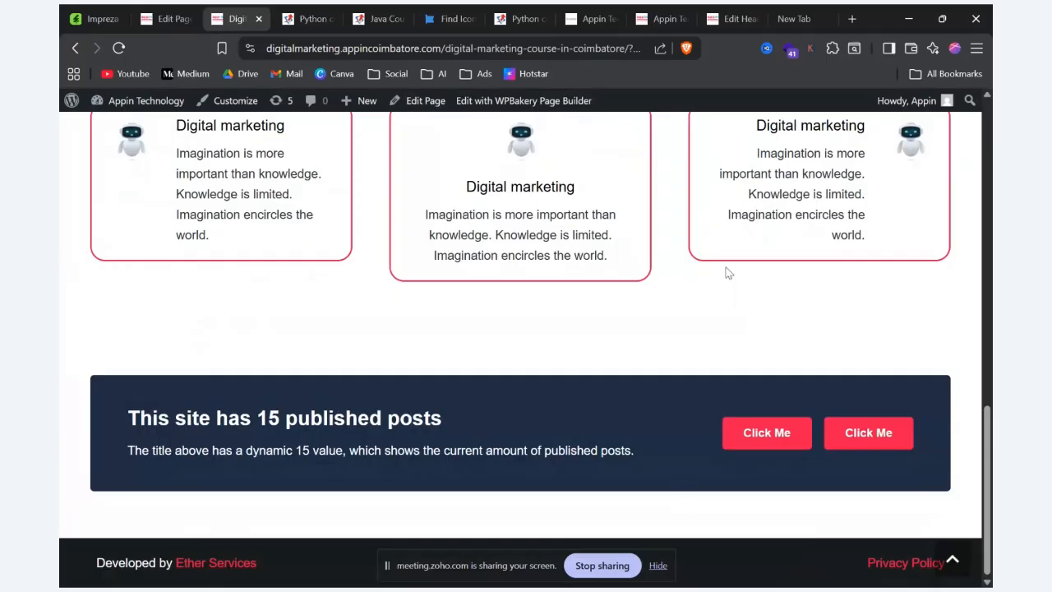
key(alt+Tab)
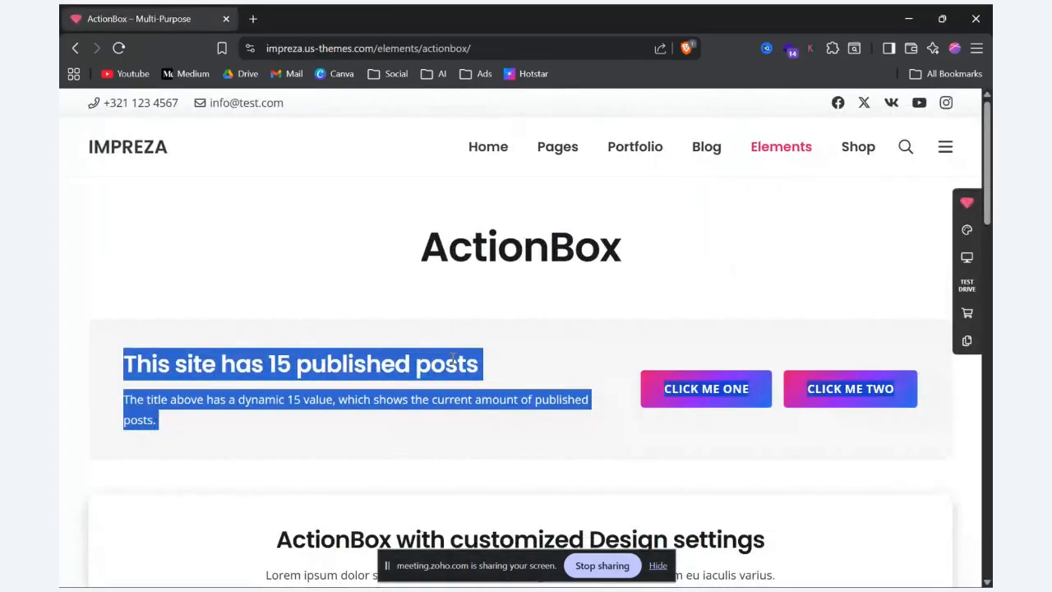
scroll(452, 359, down, 2)
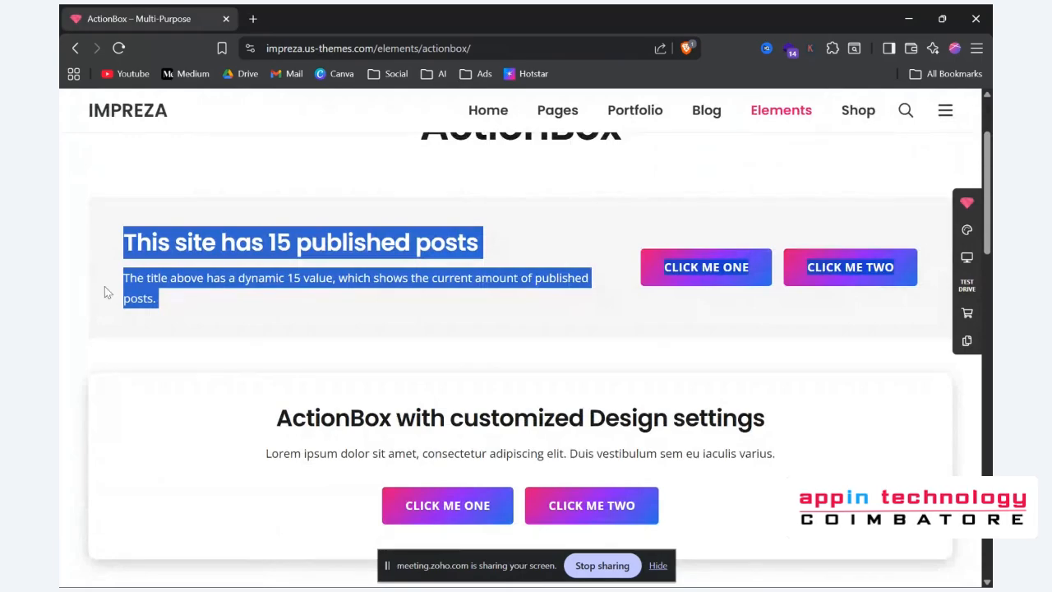
Step: Add an inner row beneath the ActionBox on the course page and split it into three equal columns
key(alt+Tab)
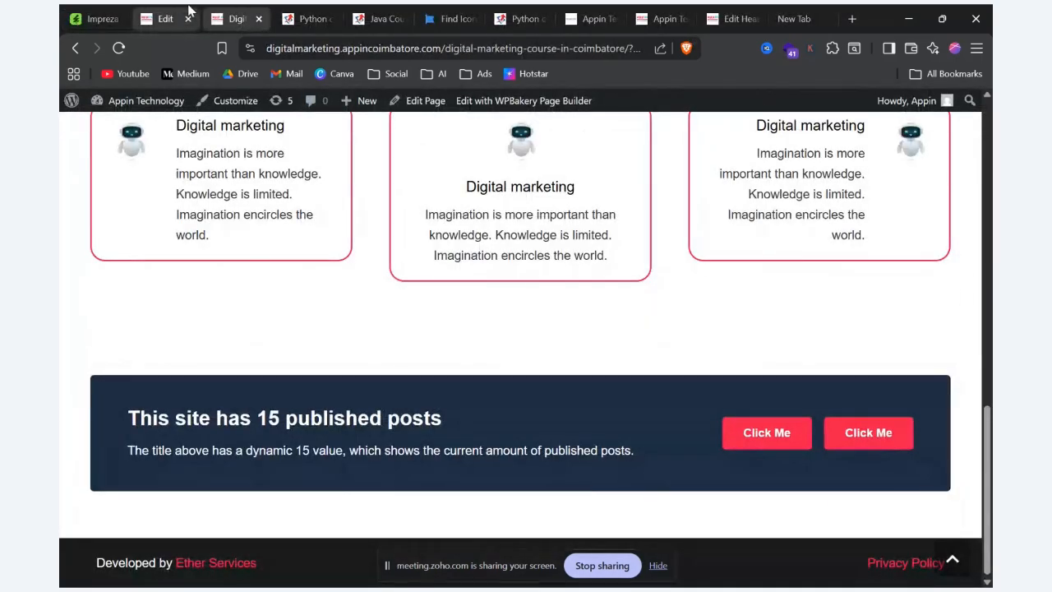
click(161, 18)
scroll(459, 333, down, 10)
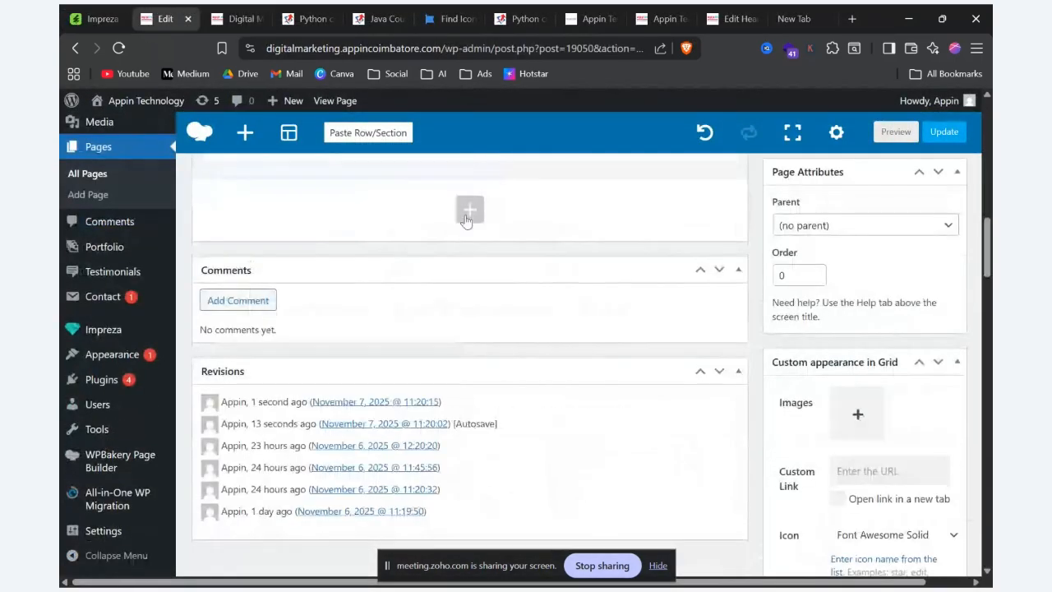
click(469, 211)
click(866, 141)
scroll(465, 292, up, 2)
click(467, 293)
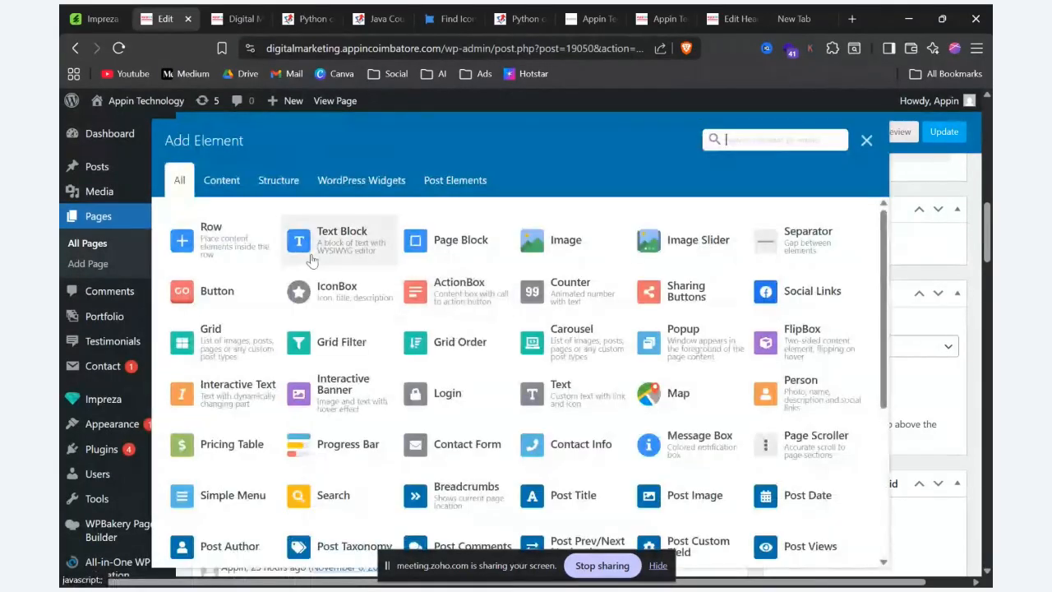
click(211, 238)
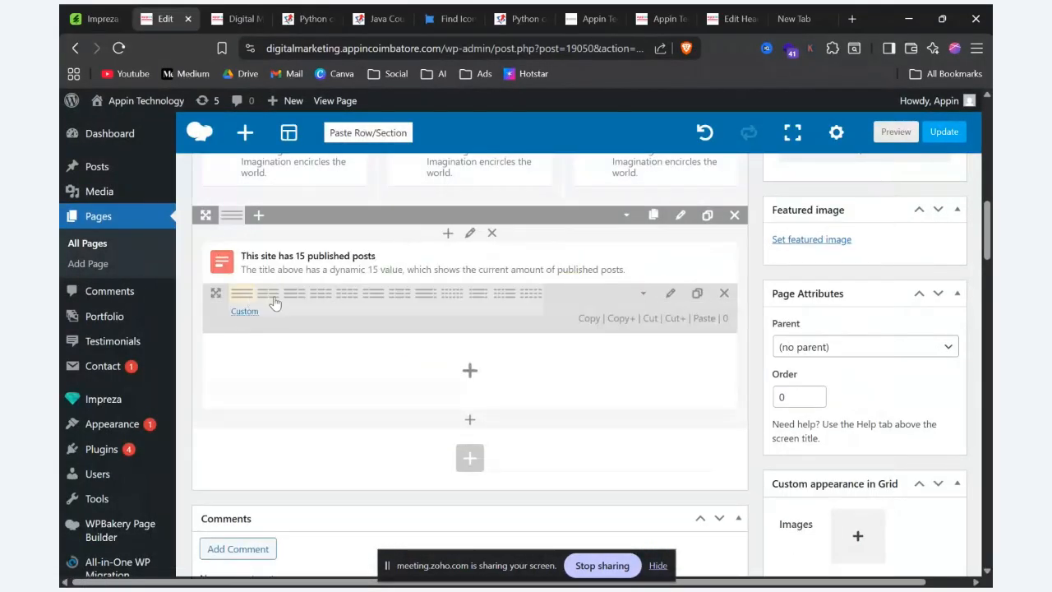
mouse_move(242, 293)
click(320, 296)
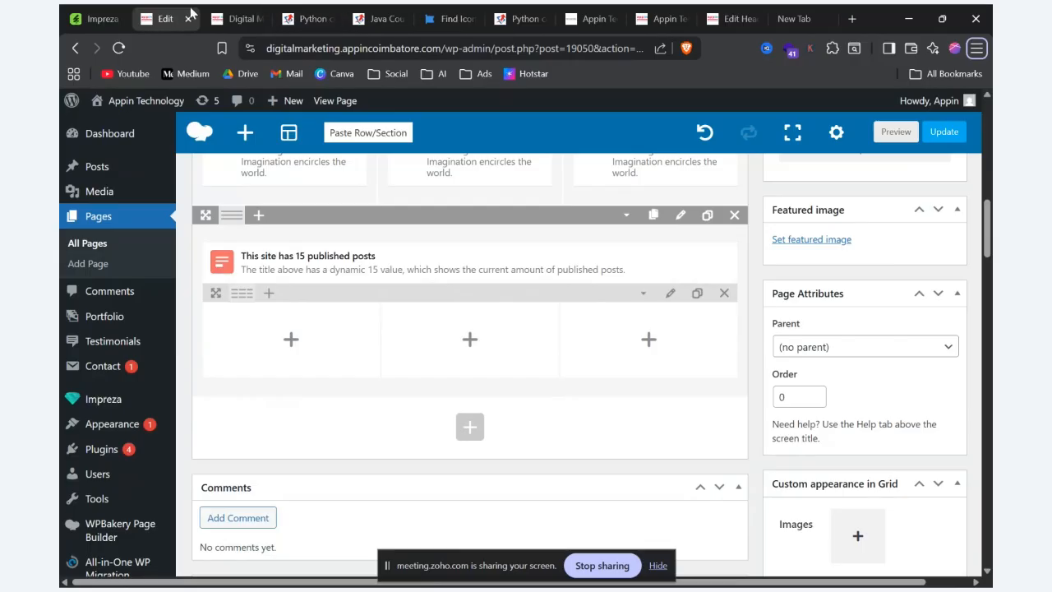
Step: Check the previewed ActionBox layout and set the first inner column's width to 2/3 — 66.66%
click(238, 18)
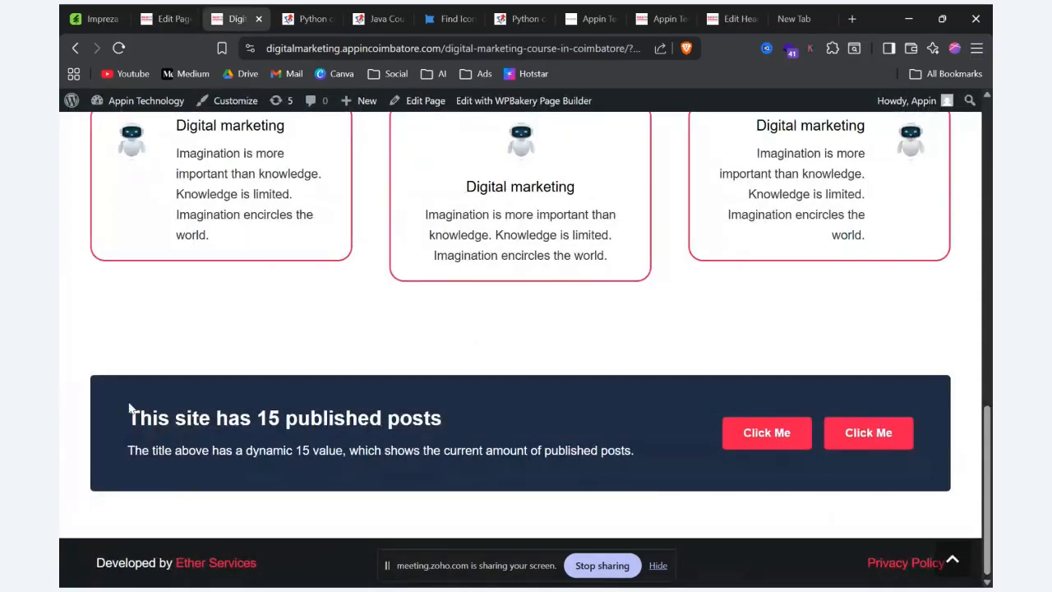
drag(263, 381, 125, 417)
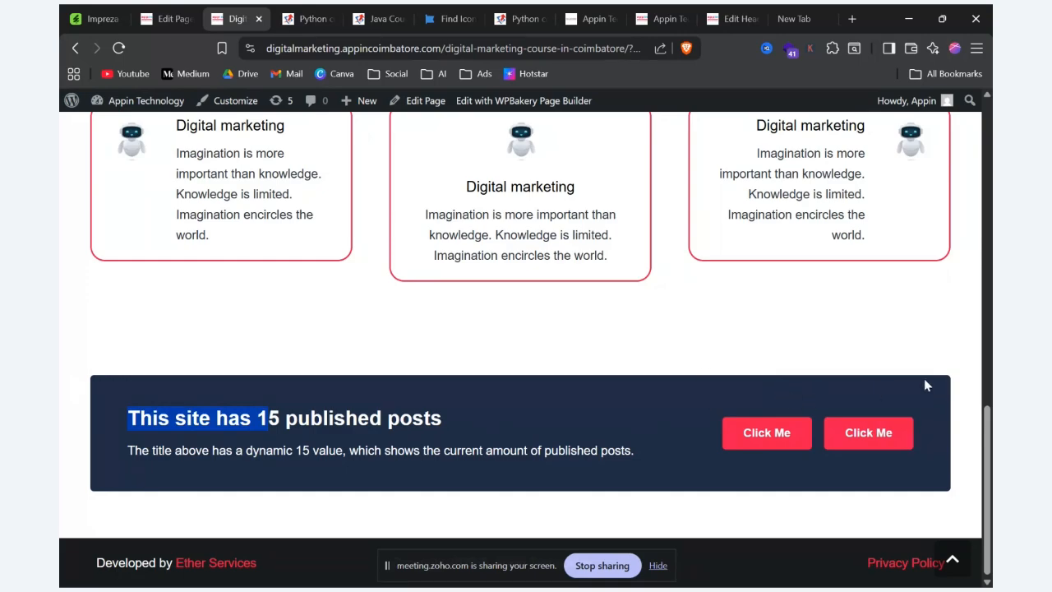
click(168, 18)
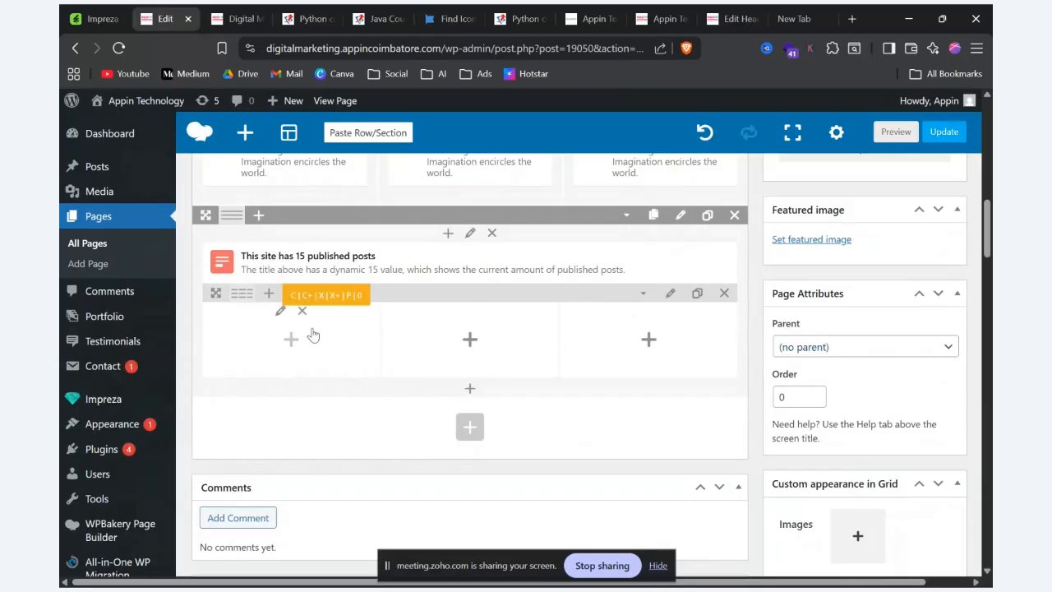
click(238, 311)
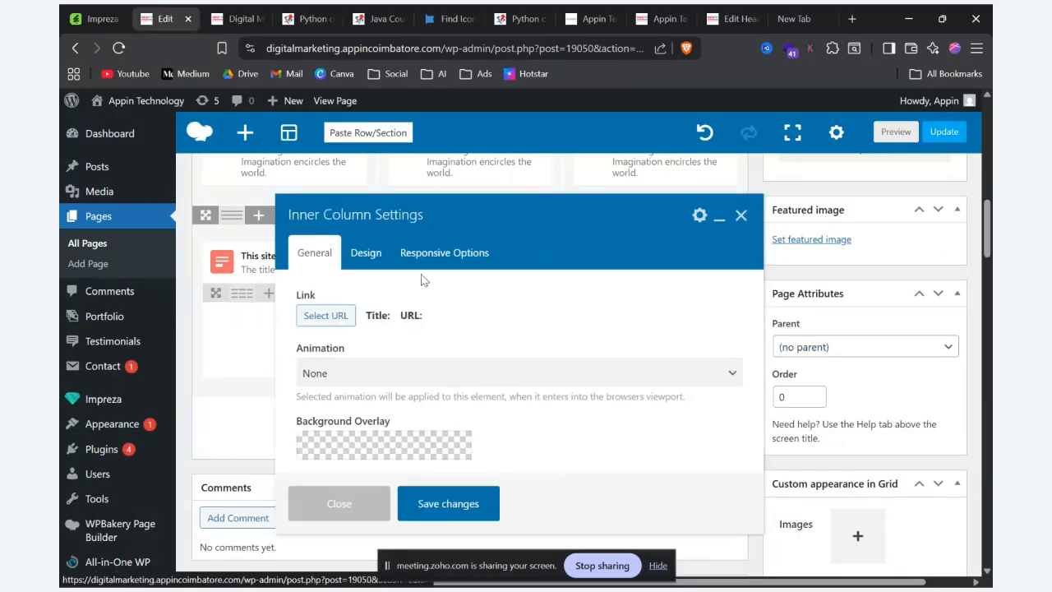
click(452, 257)
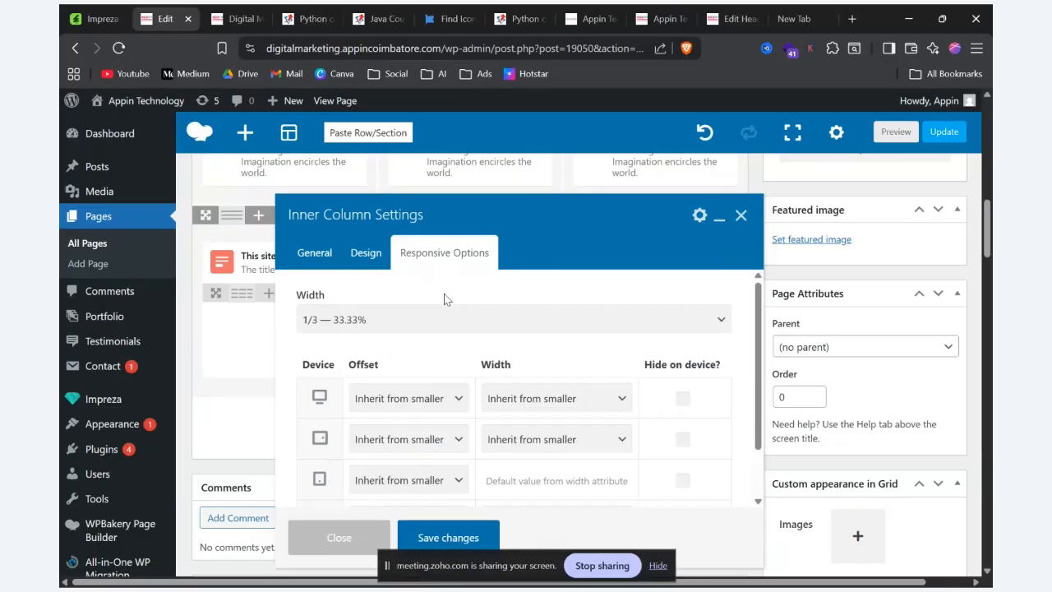
click(463, 322)
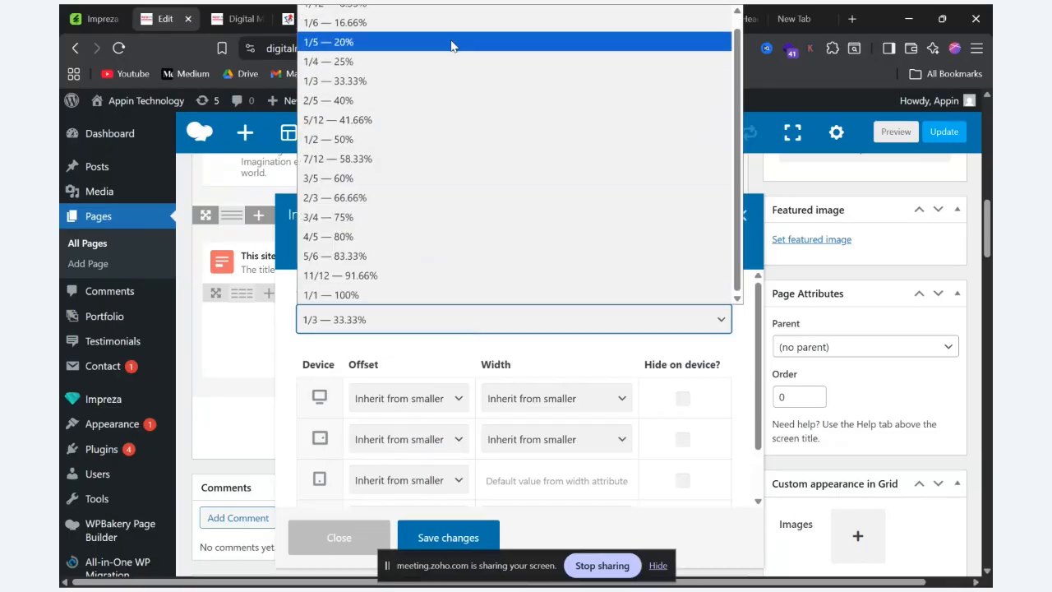
click(441, 198)
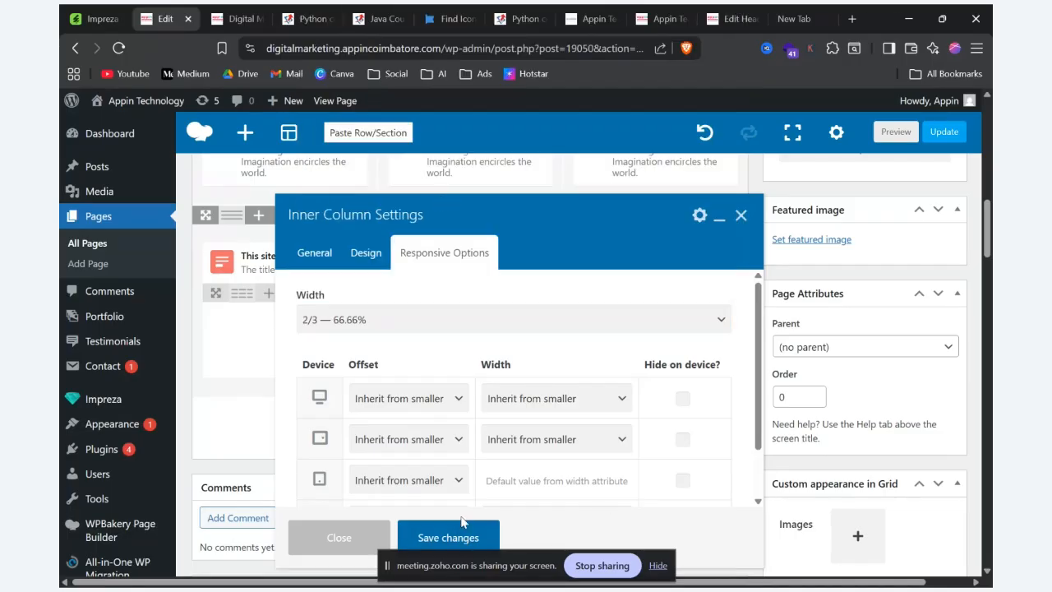
click(449, 538)
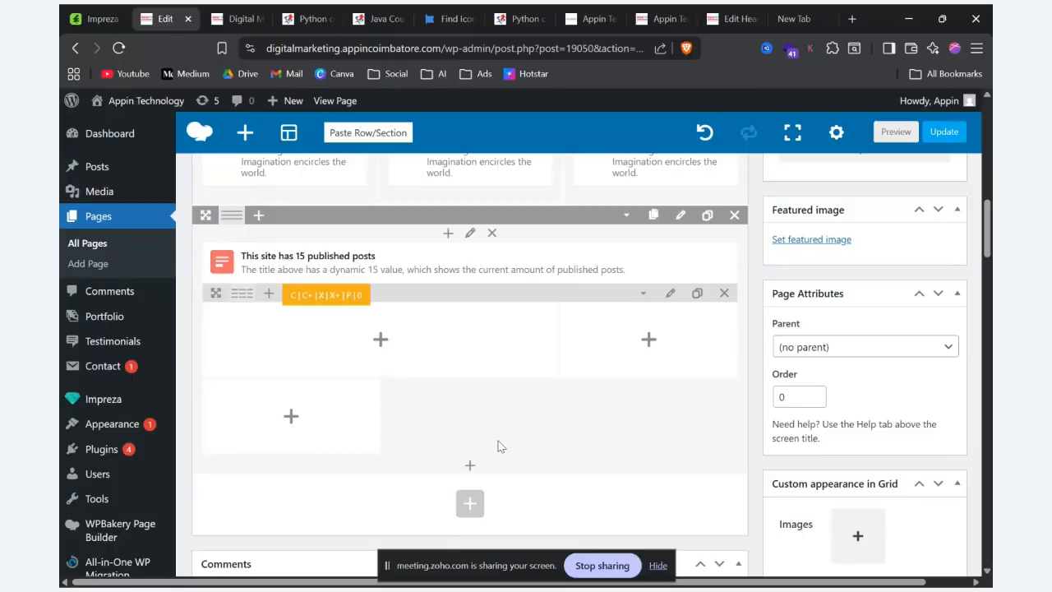
Step: Set the second inner column's width to 1/6 — 16.66% and save the column settings
click(595, 311)
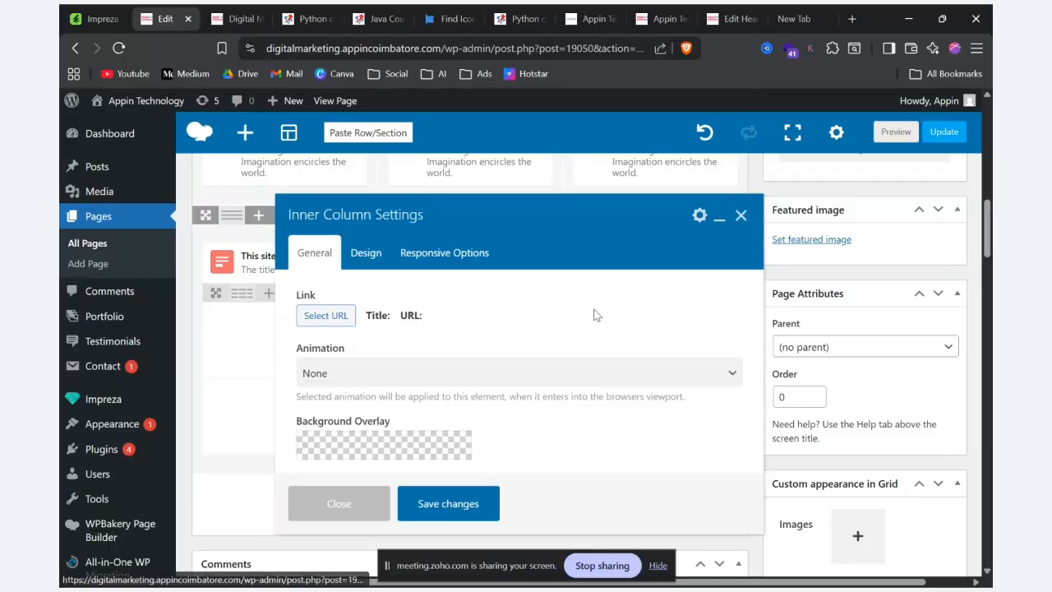
click(426, 262)
click(423, 319)
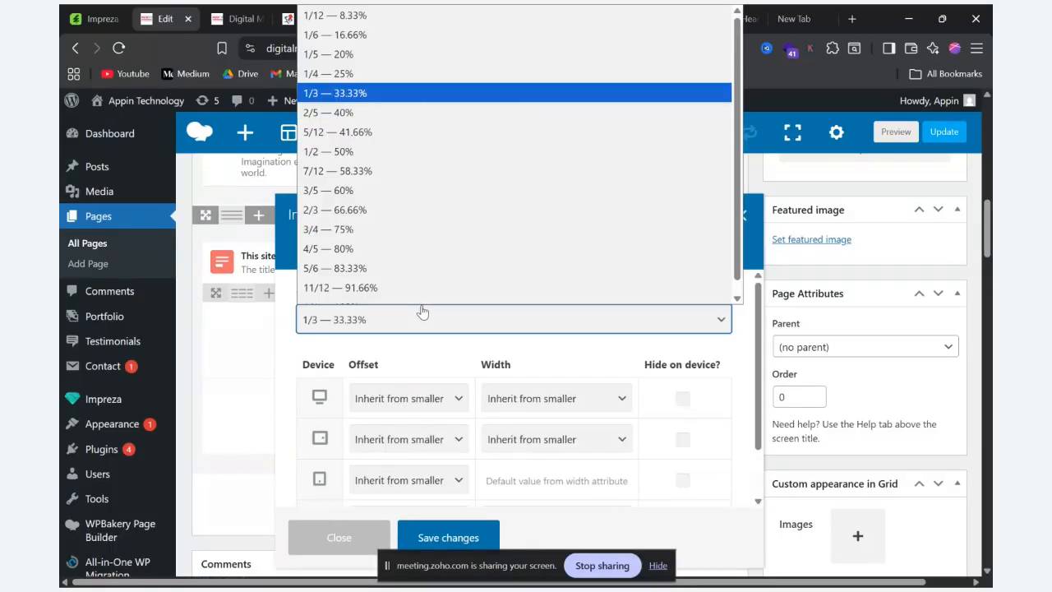
click(386, 33)
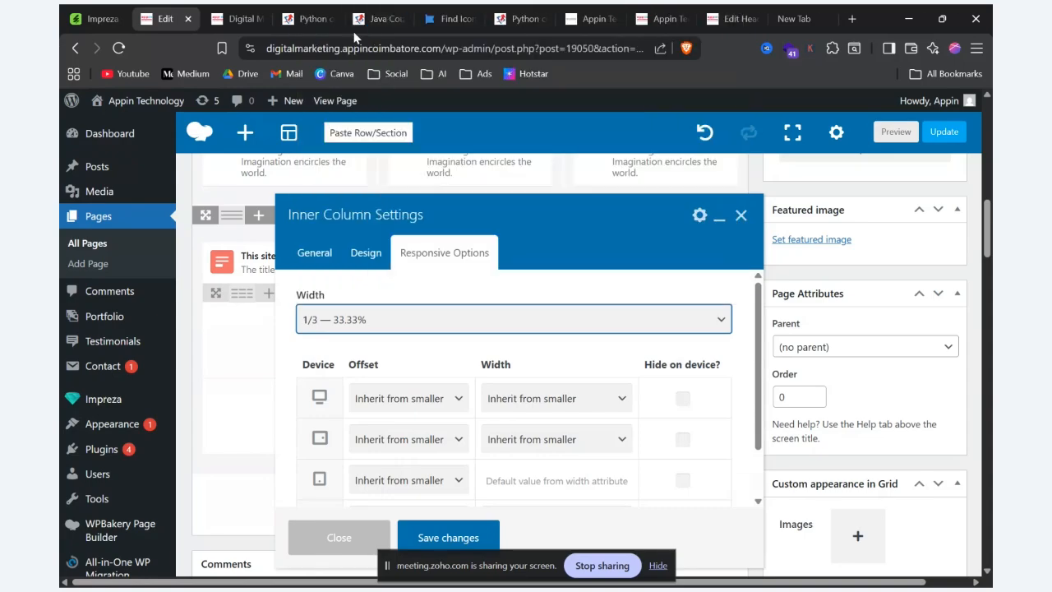
click(430, 536)
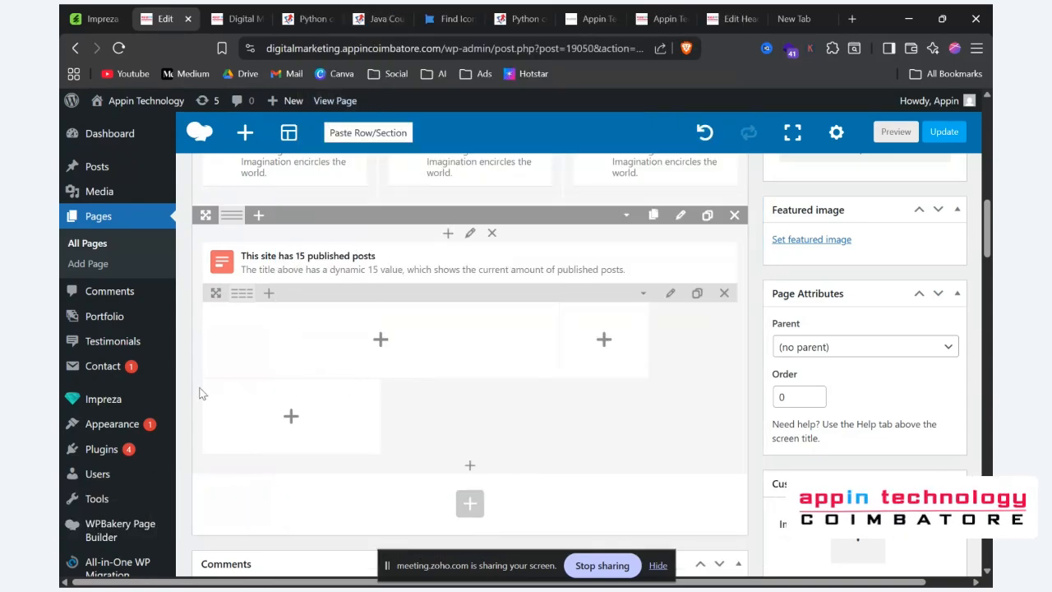
Step: Set the third inner column's width to 1/6 — 16.66% and save the column settings
click(239, 390)
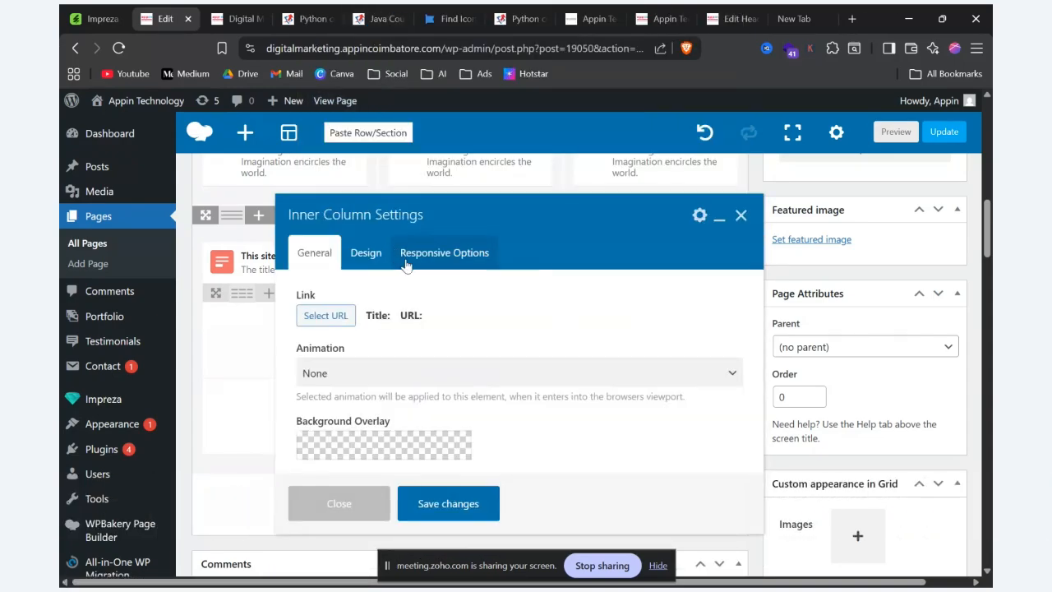
click(419, 258)
click(438, 321)
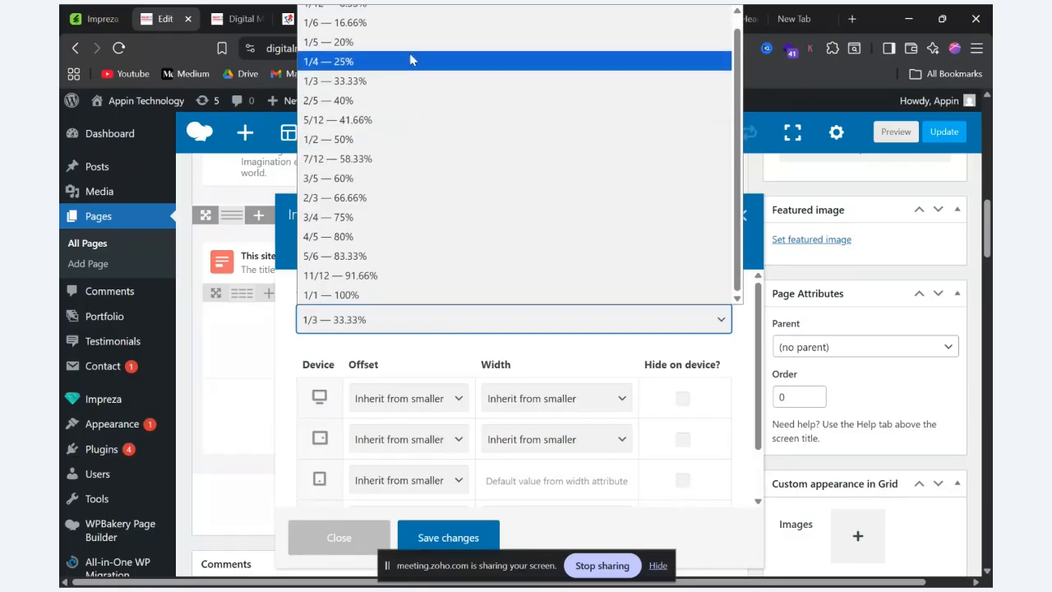
click(410, 20)
click(444, 537)
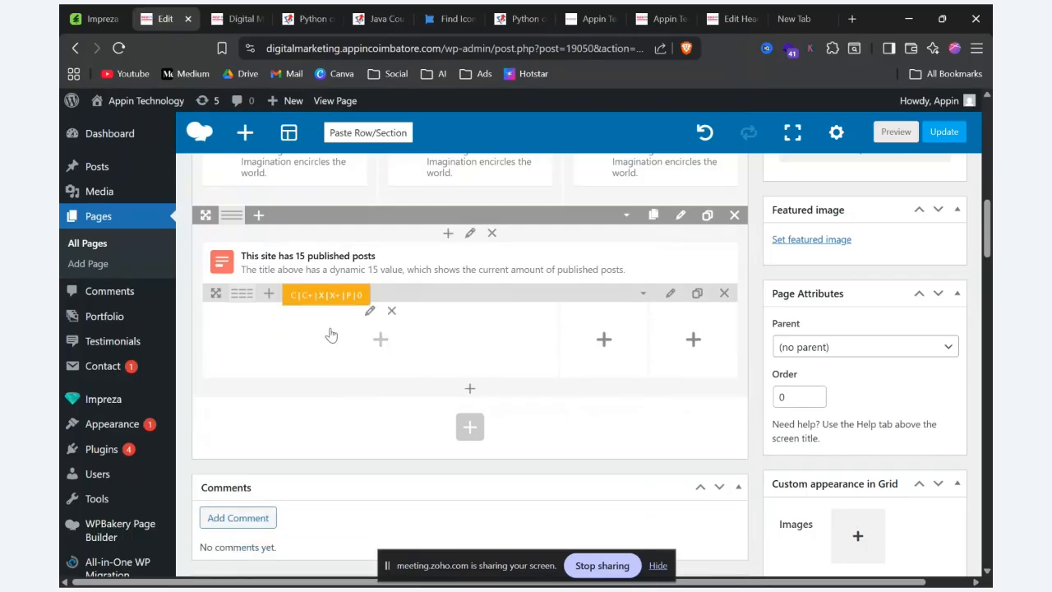
Step: Add a Text Block to the wide column with the copied demo title and description, removing the pasted button links
key(alt+Tab)
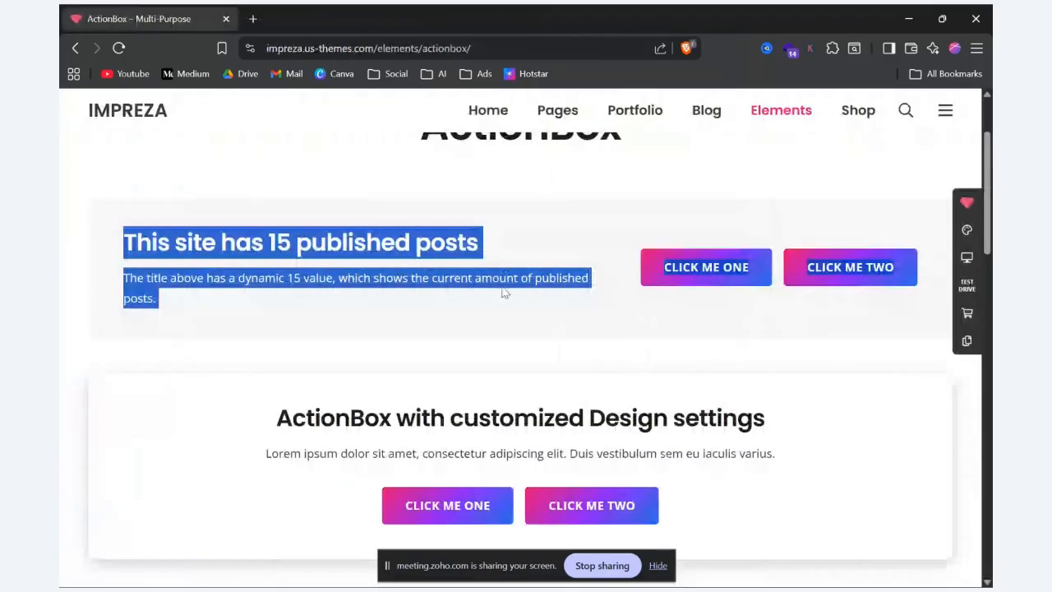
key(alt+Tab)
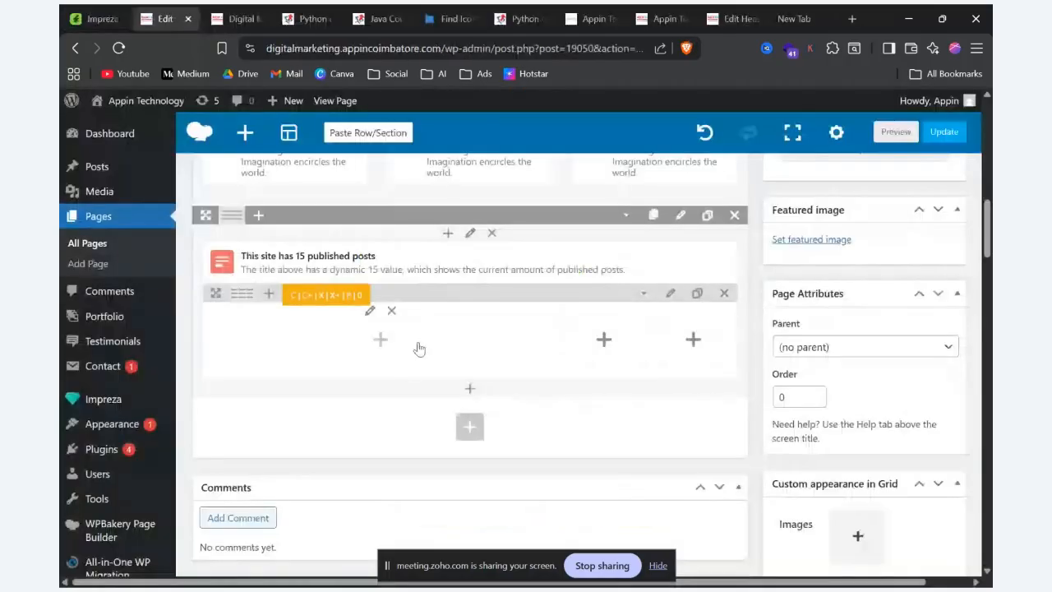
click(381, 342)
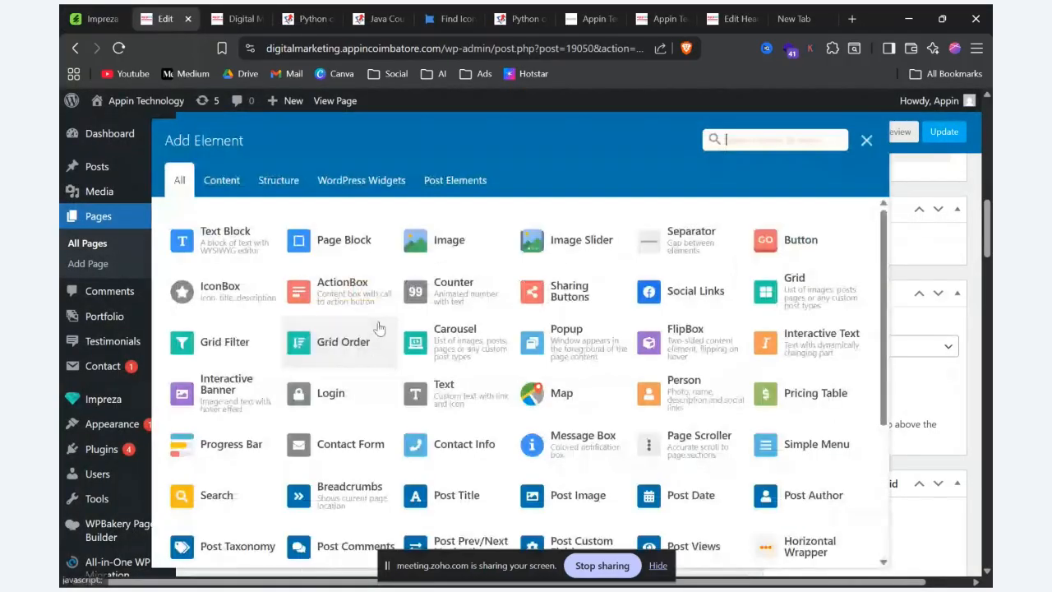
click(224, 239)
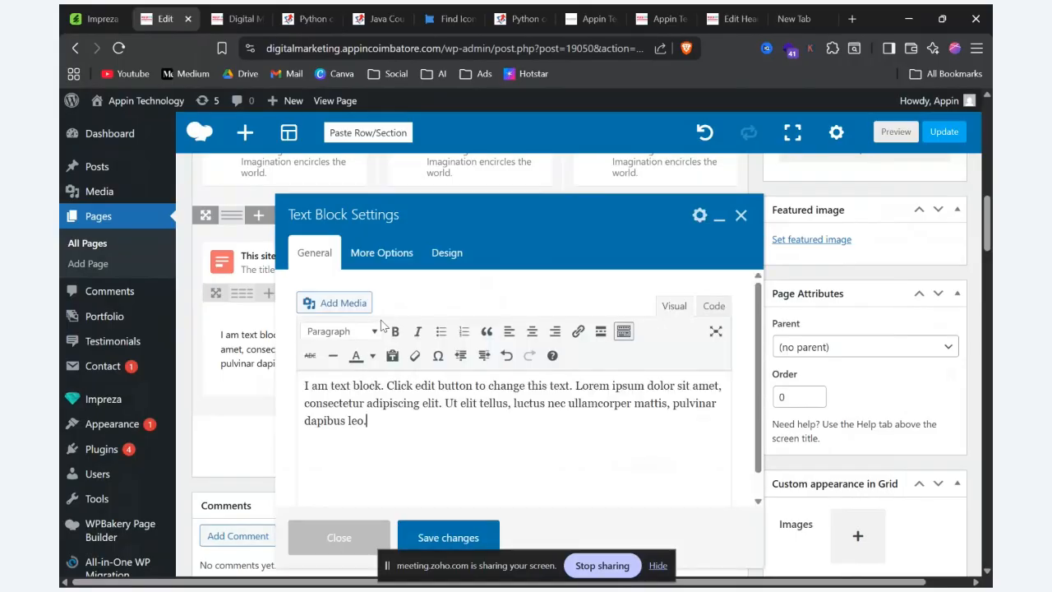
key(ctrl+a)
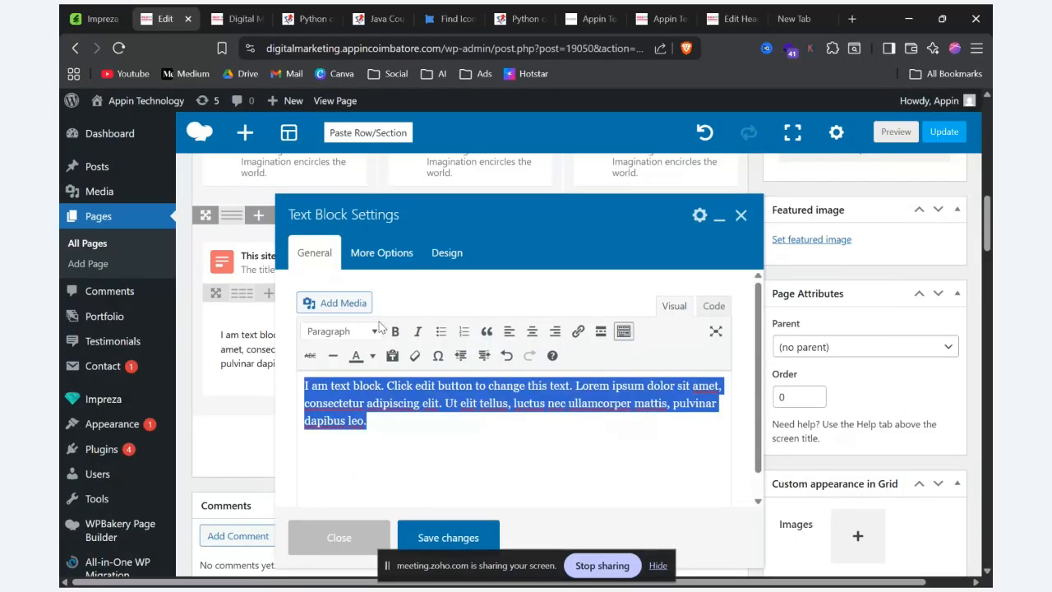
text(This site has 15 published posts The title above has a dynamic 15 value, which shows the current amount of published posts. CLICK ME ONECLICK ME TWO)
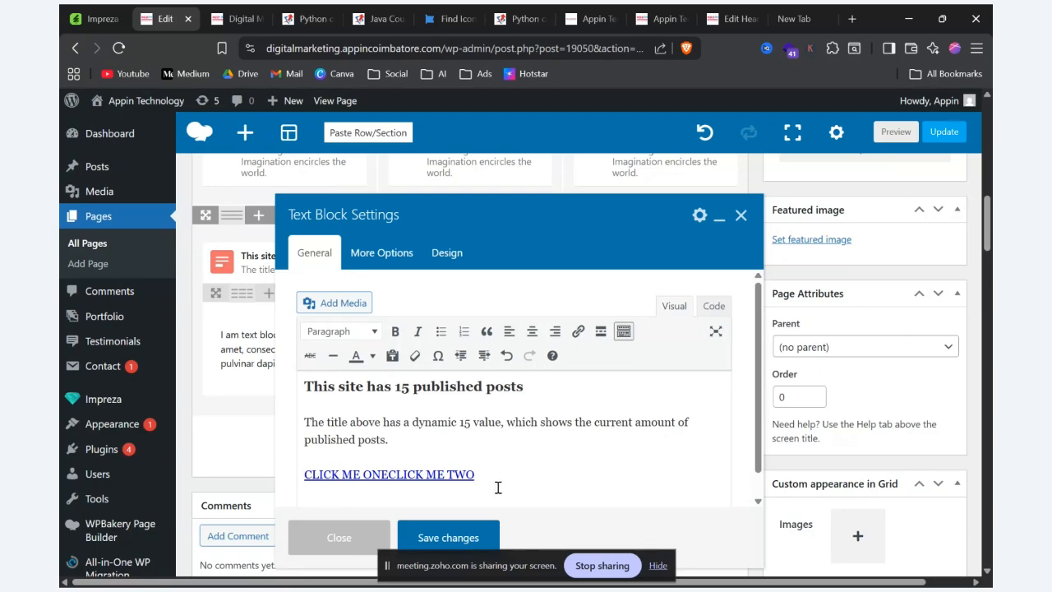
drag(497, 487, 284, 454)
key(BackSpace)
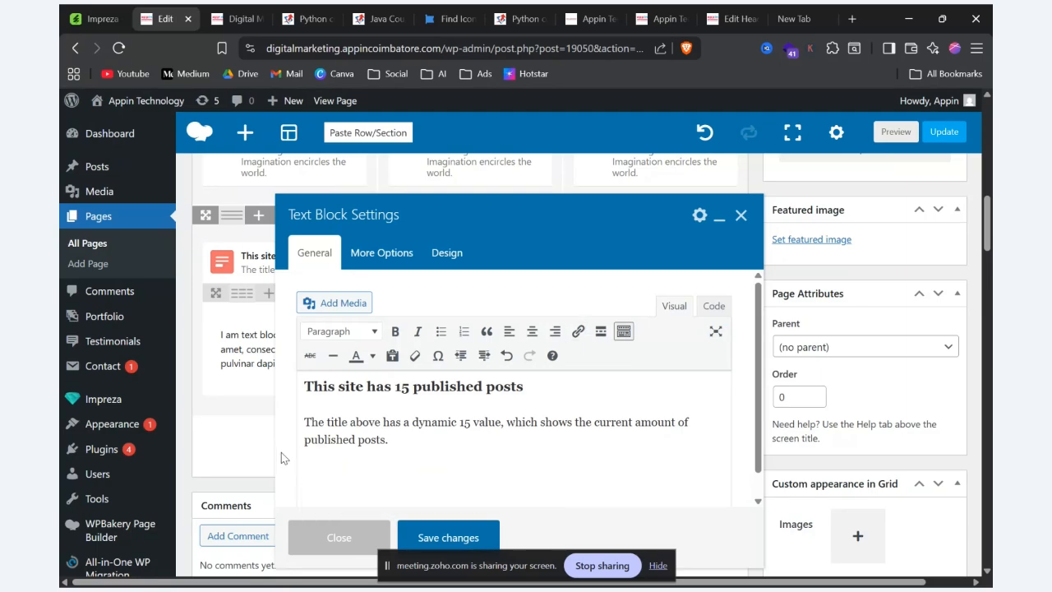
click(460, 536)
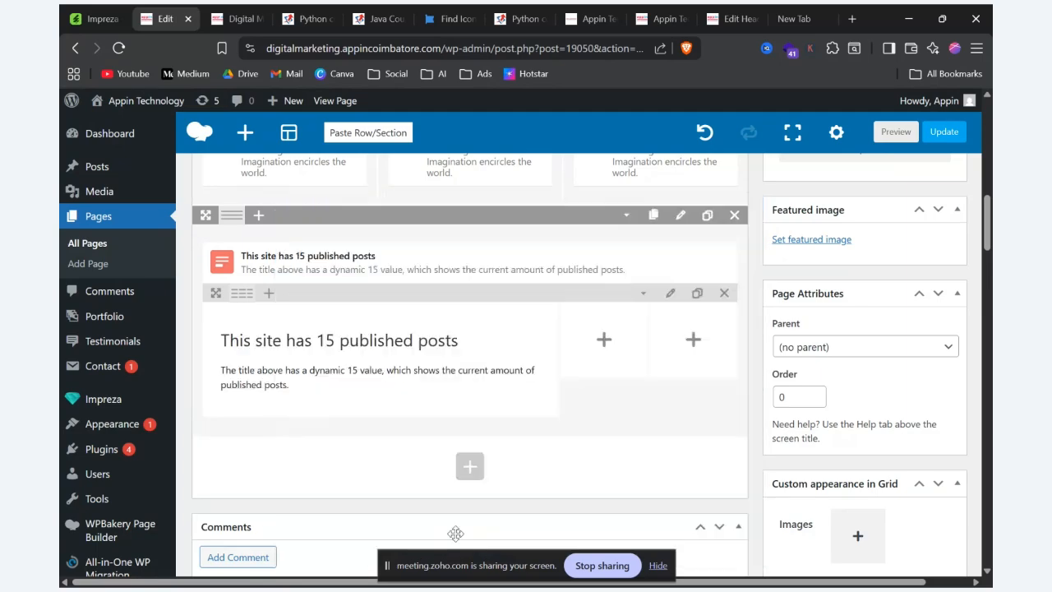
Step: Add a "Click Me" button linked to # in the second inner column and save its settings
click(604, 341)
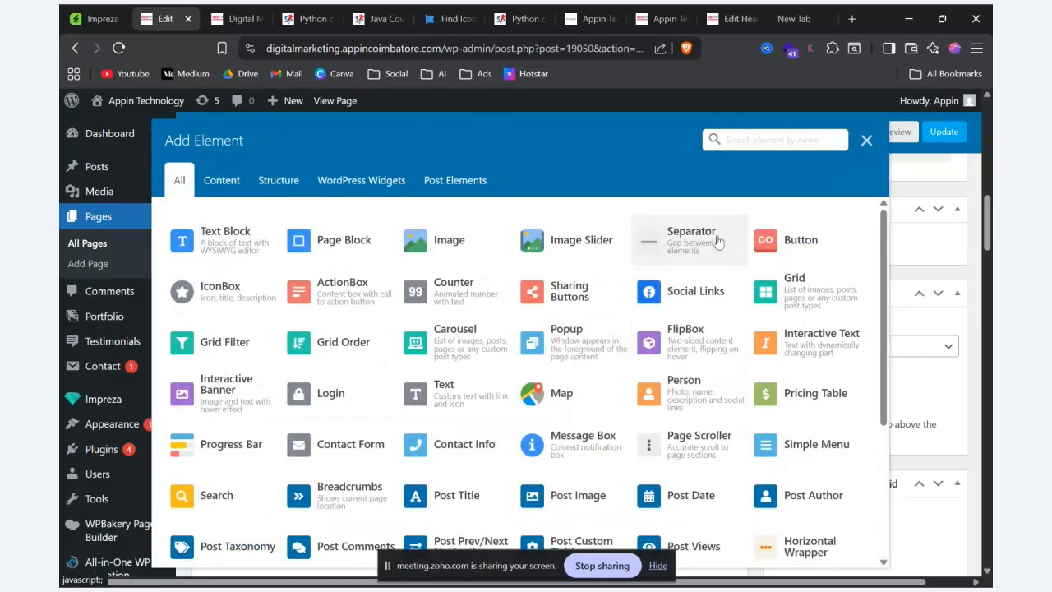
click(799, 239)
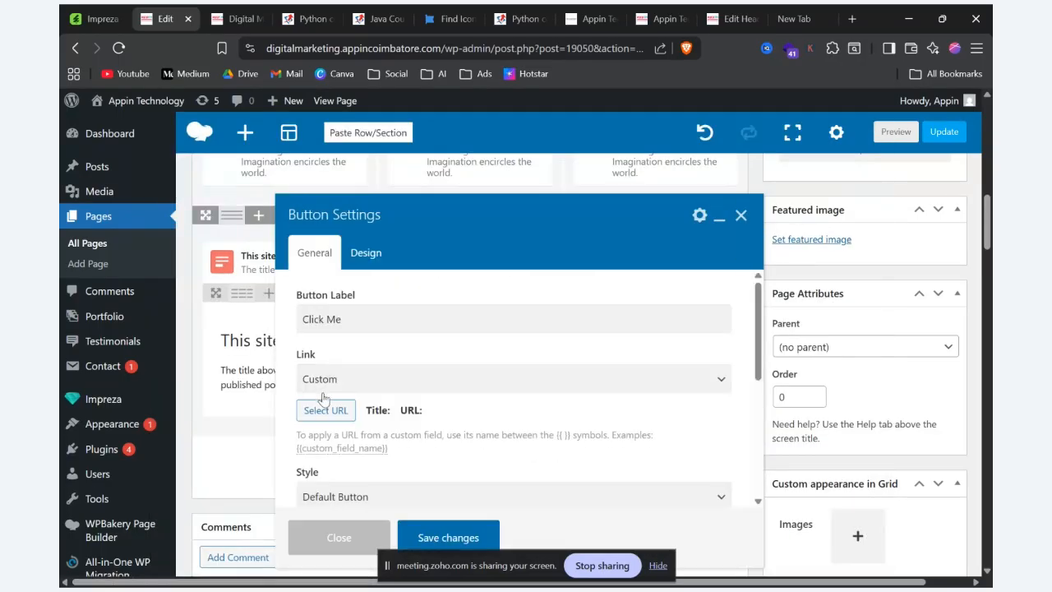
click(316, 412)
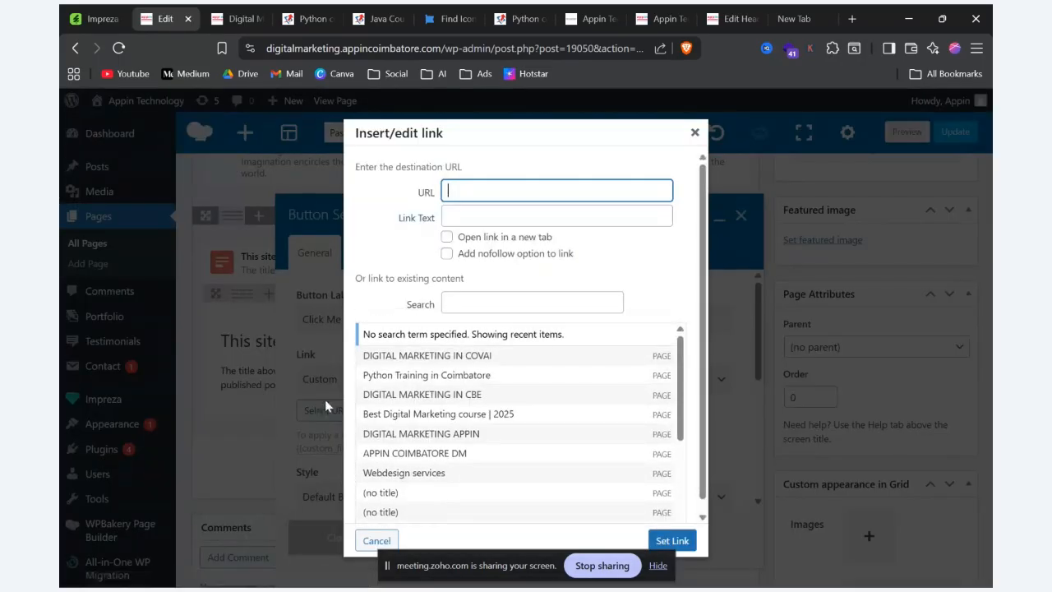
text(#)
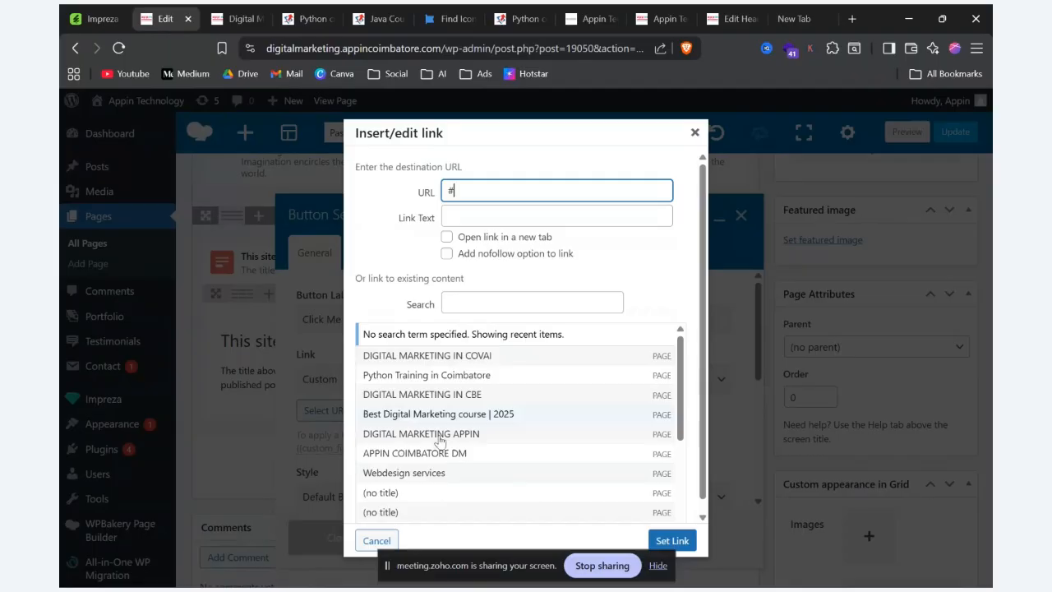
click(671, 540)
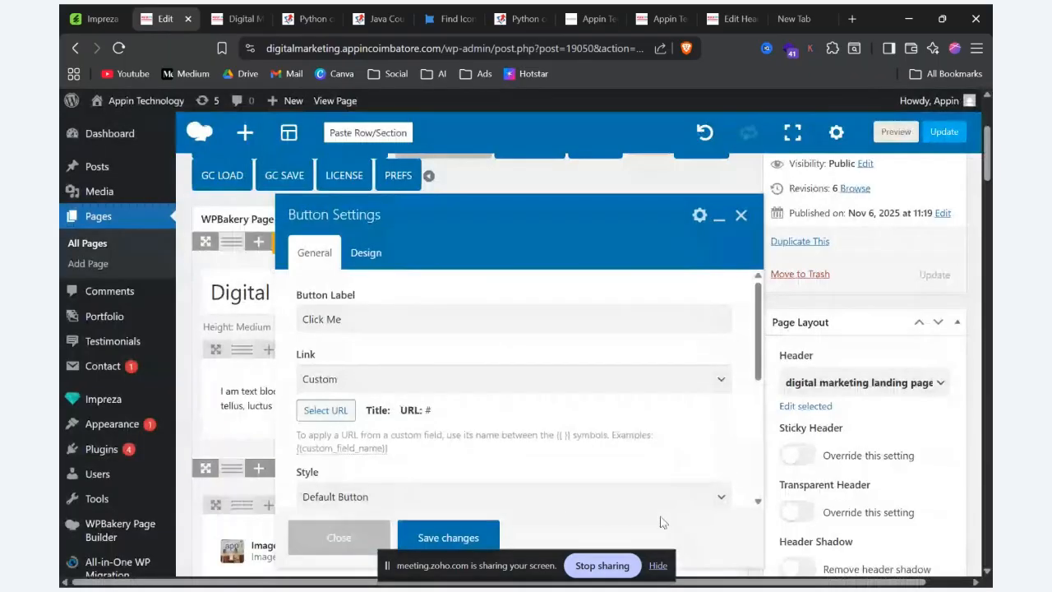
click(448, 536)
Step: Add a "Click Me" button linked to # in the third inner column and save its settings
scroll(678, 485, down, 10)
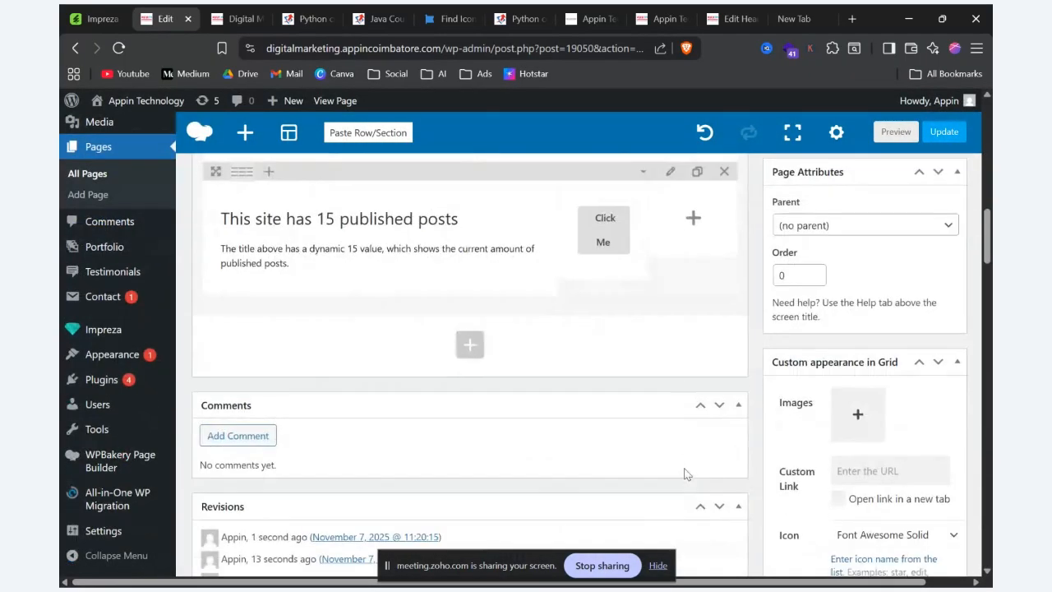
click(693, 216)
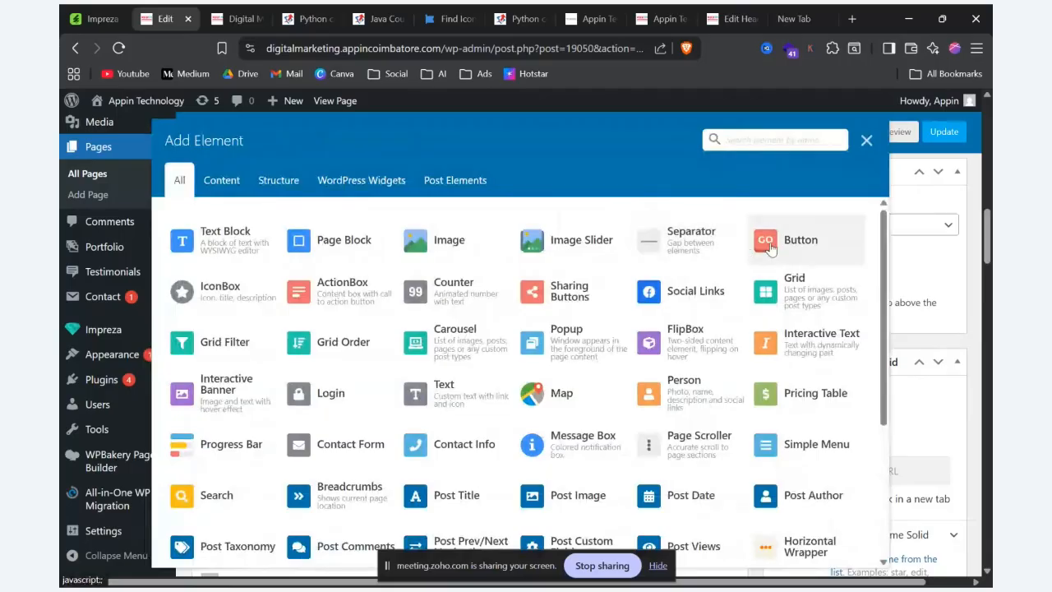
click(777, 239)
click(327, 410)
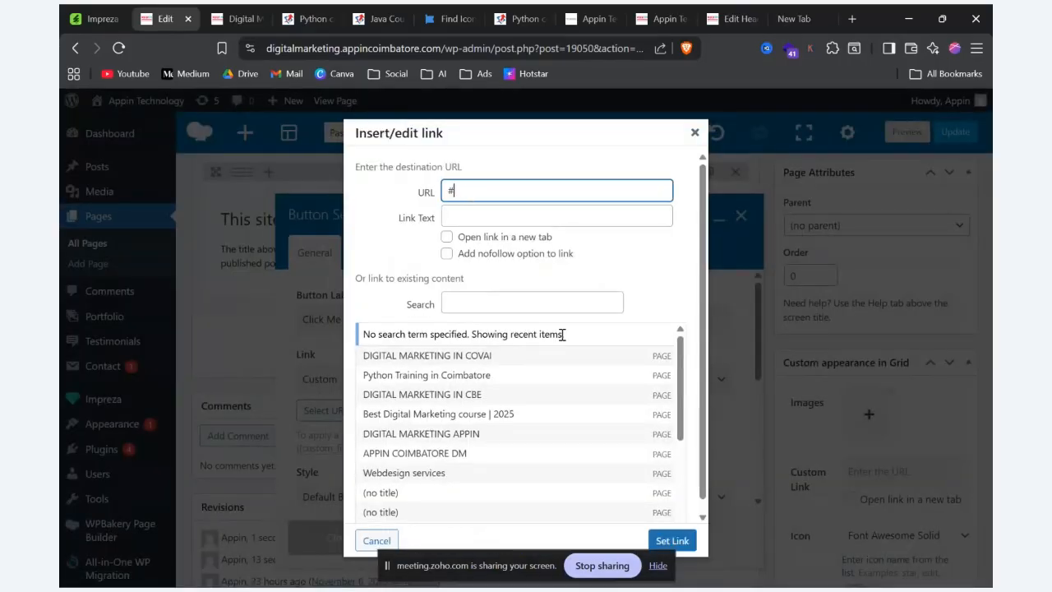
click(672, 540)
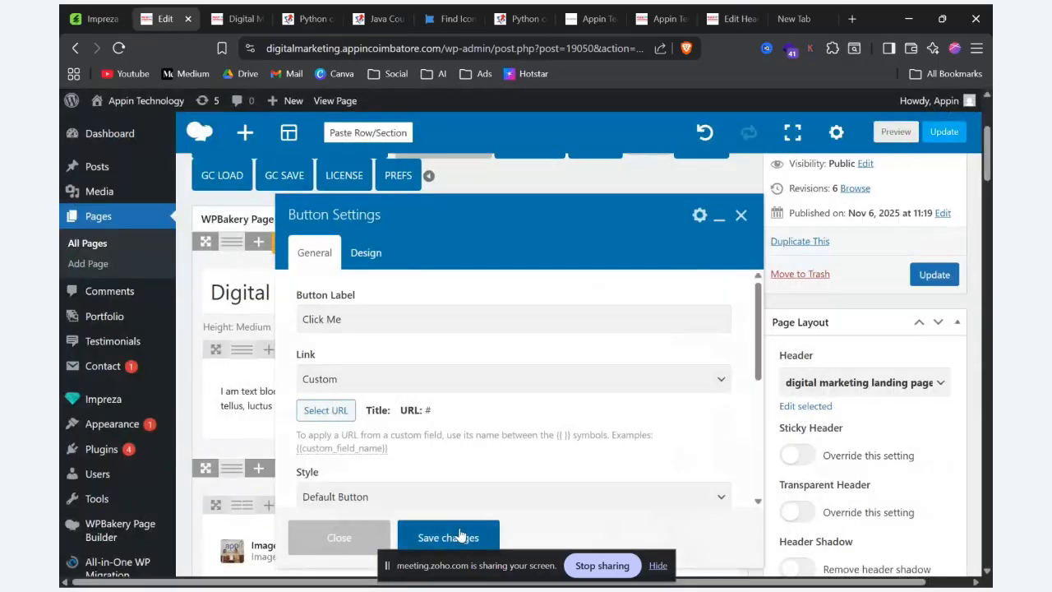
click(460, 535)
Step: Preview the page and compare the manually built row with the ActionBox variations on the Impreza demo site
click(896, 132)
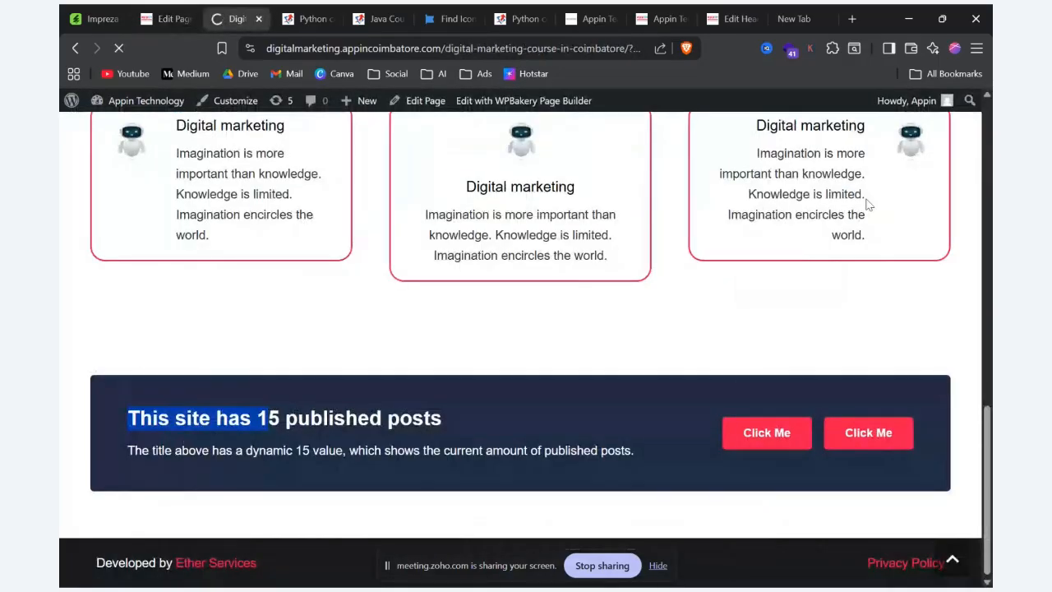
scroll(821, 227, down, 10)
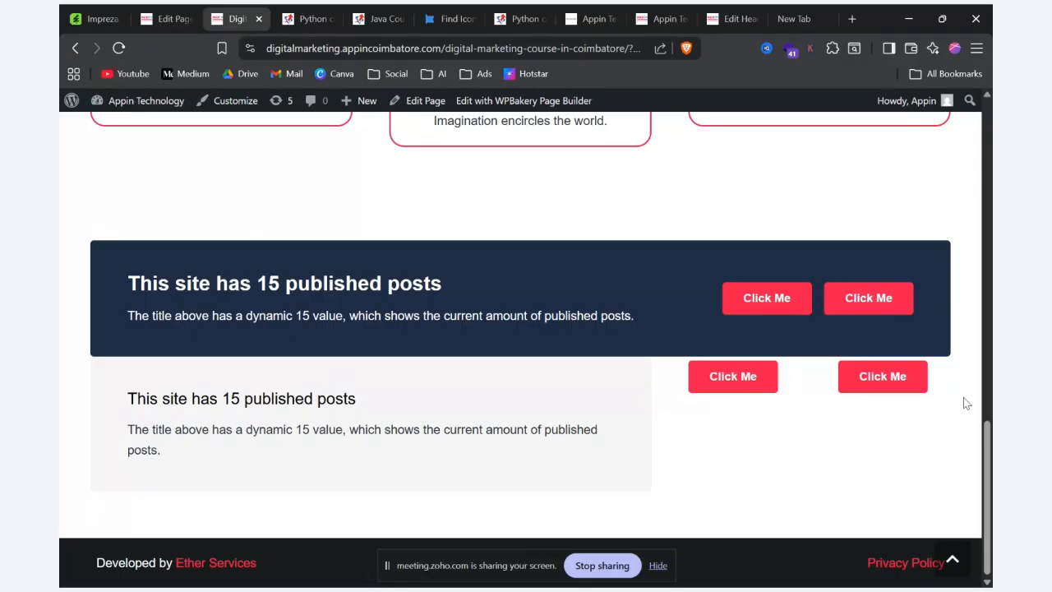
key(alt+Tab)
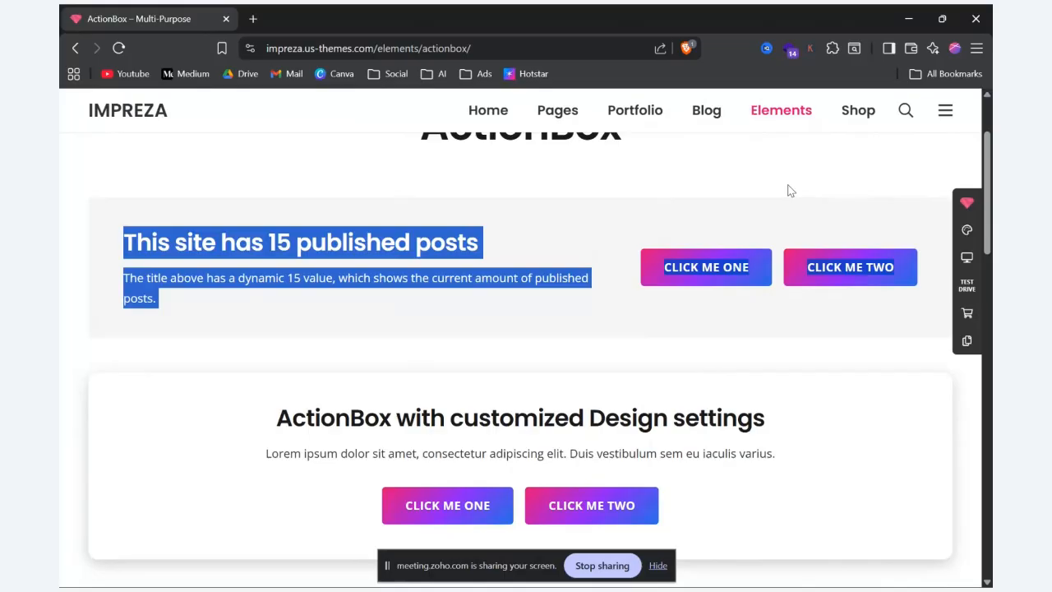
scroll(640, 407, down, 5)
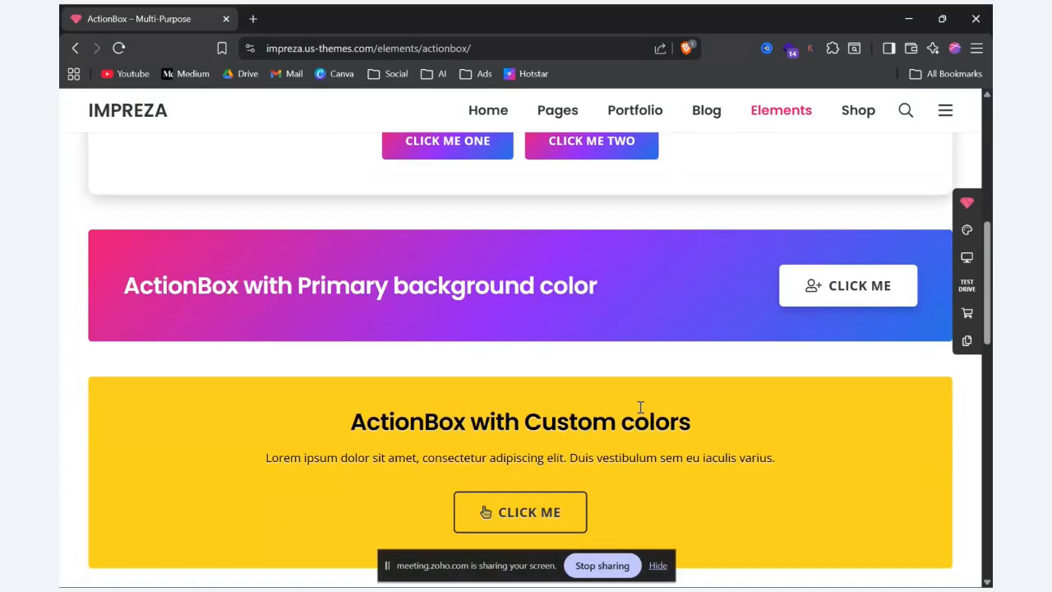
scroll(641, 407, up, 3)
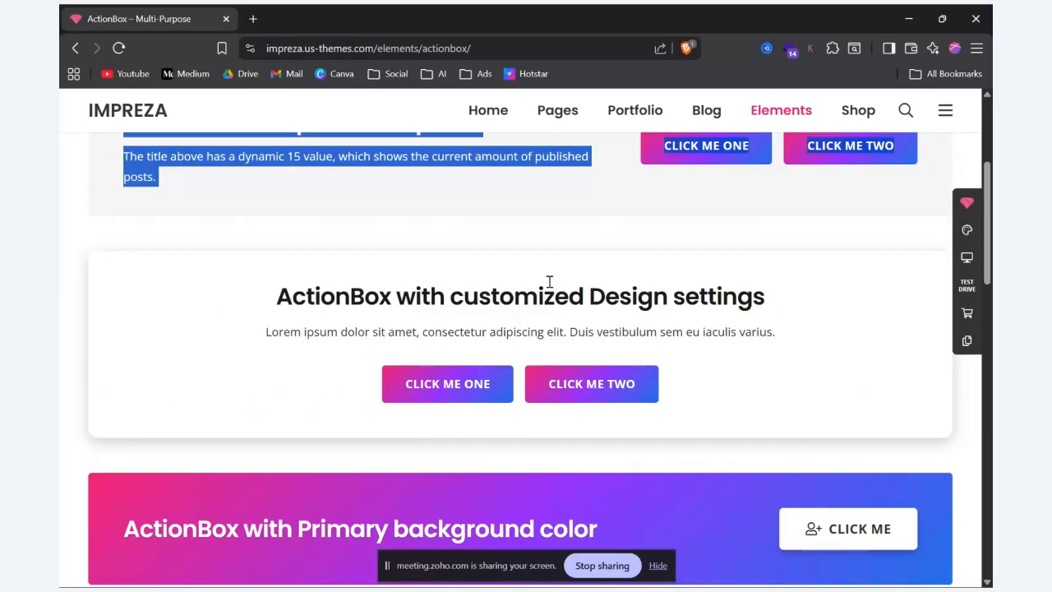
scroll(549, 282, up, 1)
scroll(550, 280, up, 1)
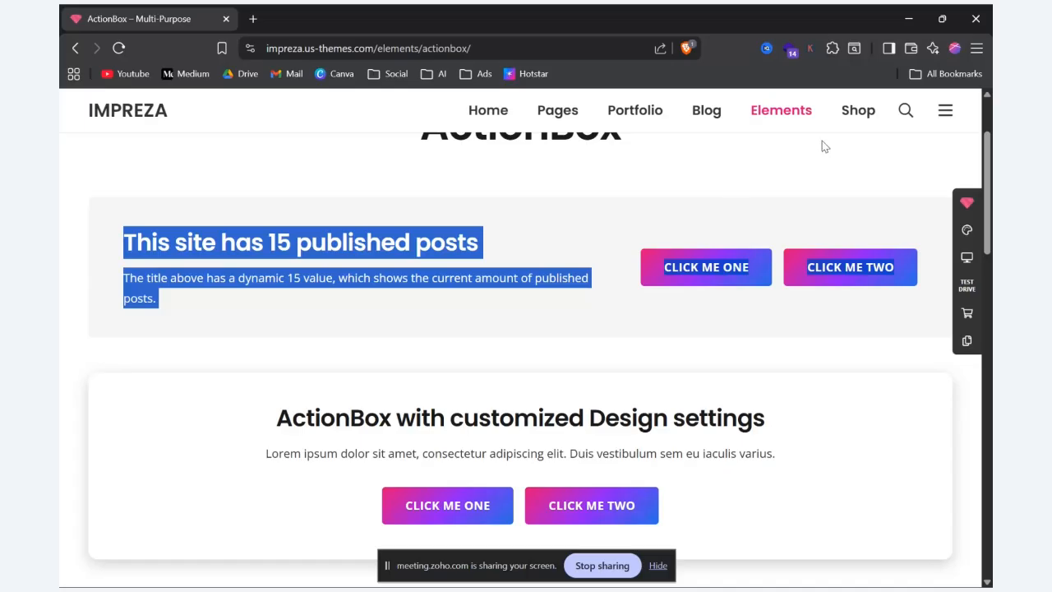
key(alt+Tab)
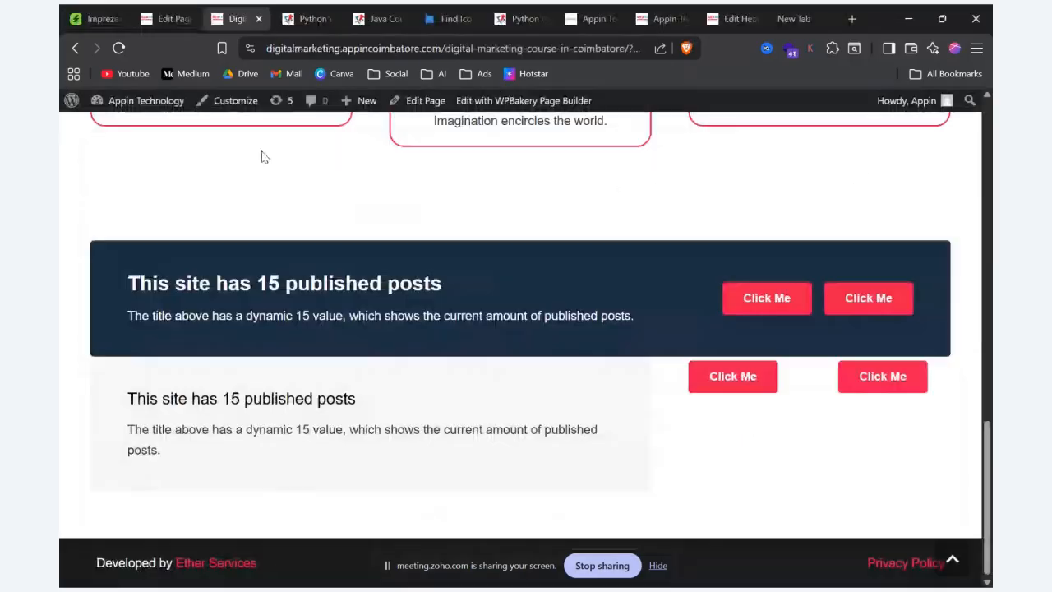
Step: Return to the page editor and add a Counter element in a new row below the ActionBox row
click(172, 18)
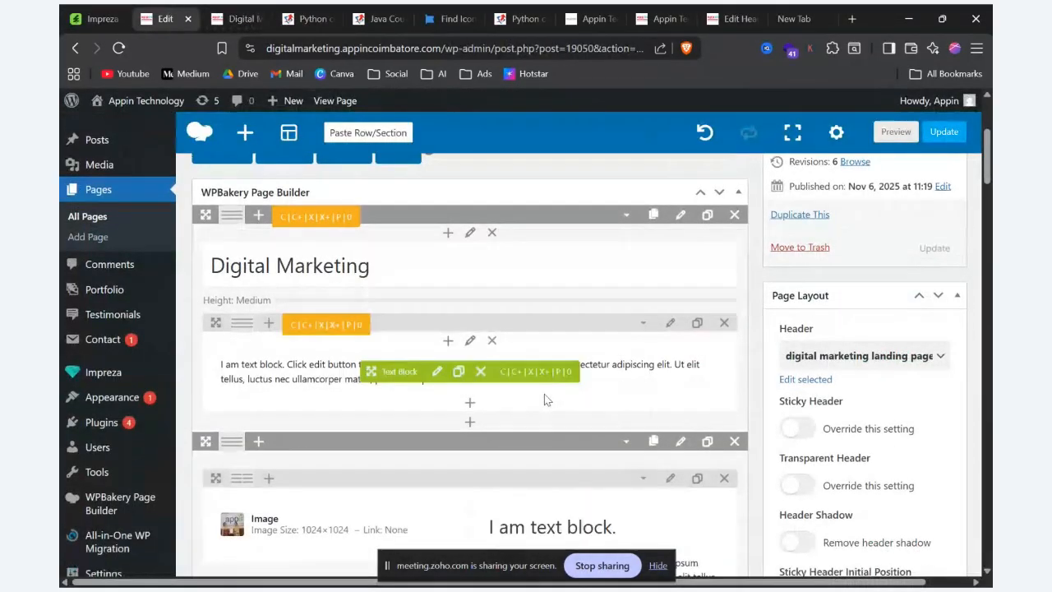
scroll(544, 400, down, 8)
scroll(544, 384, up, 3)
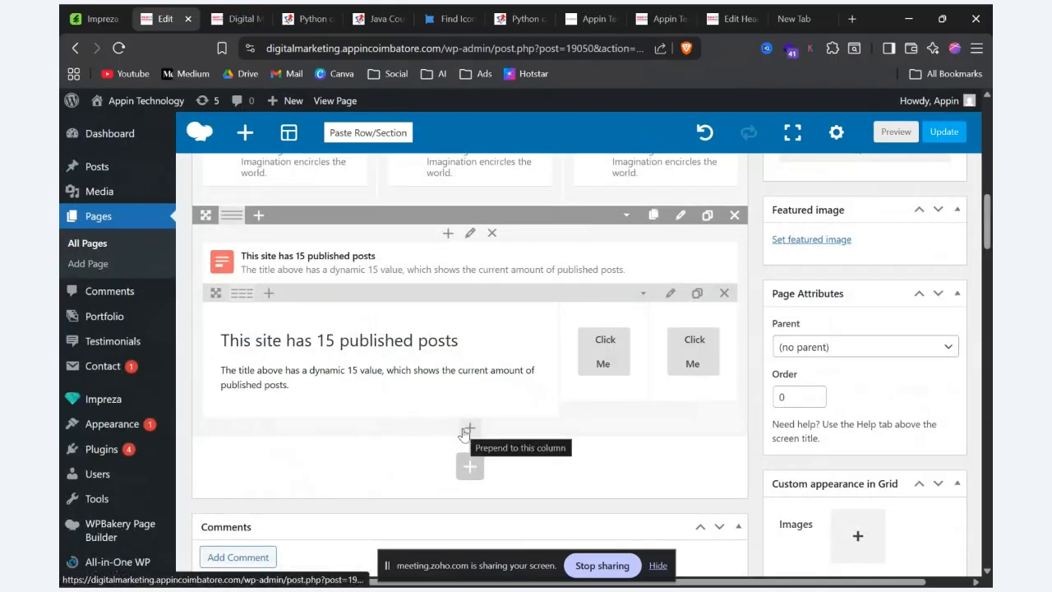
click(467, 431)
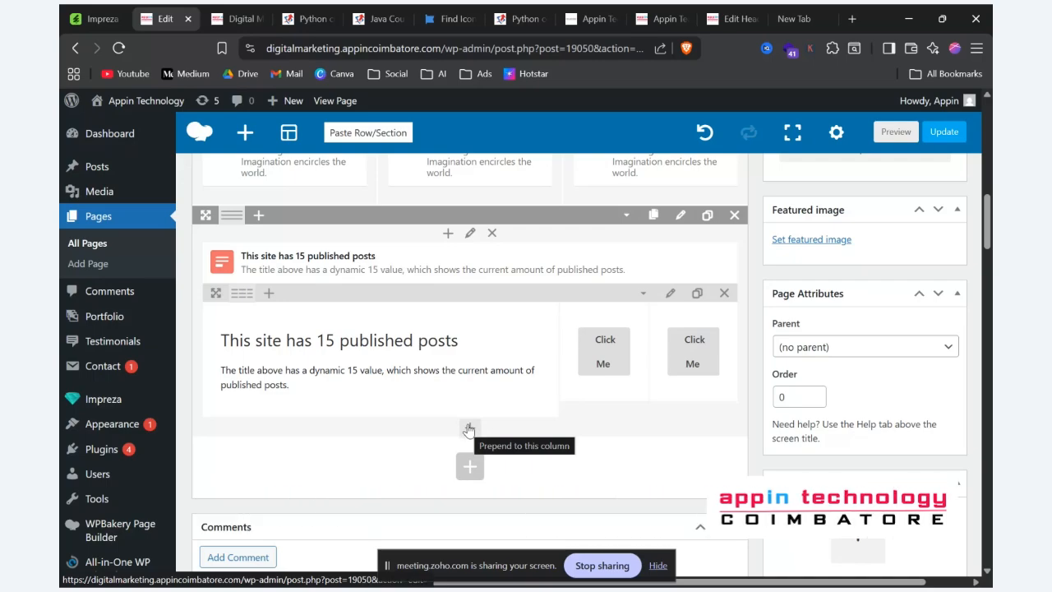
click(468, 466)
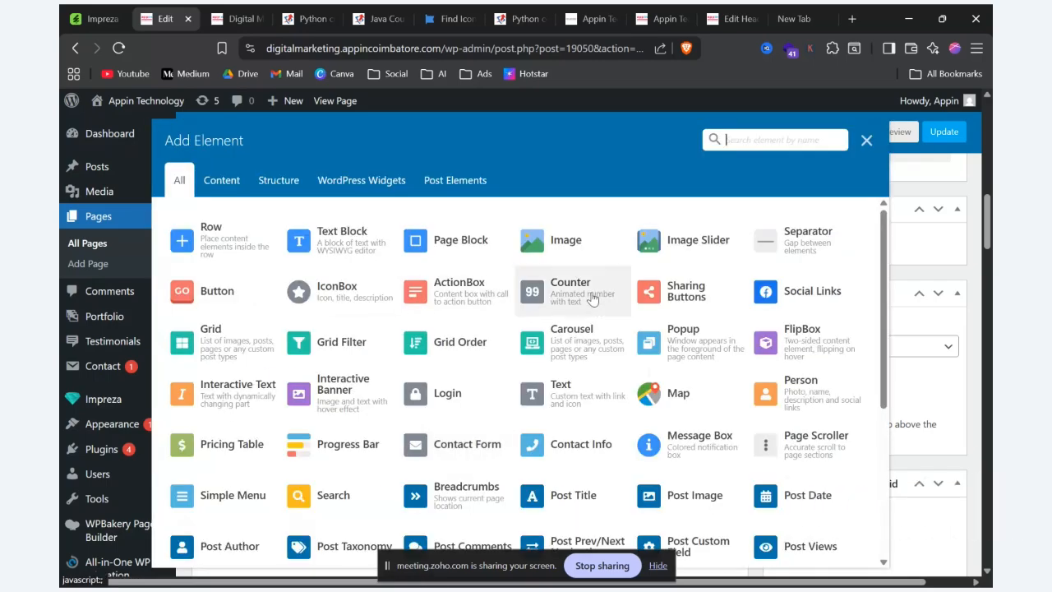
click(592, 298)
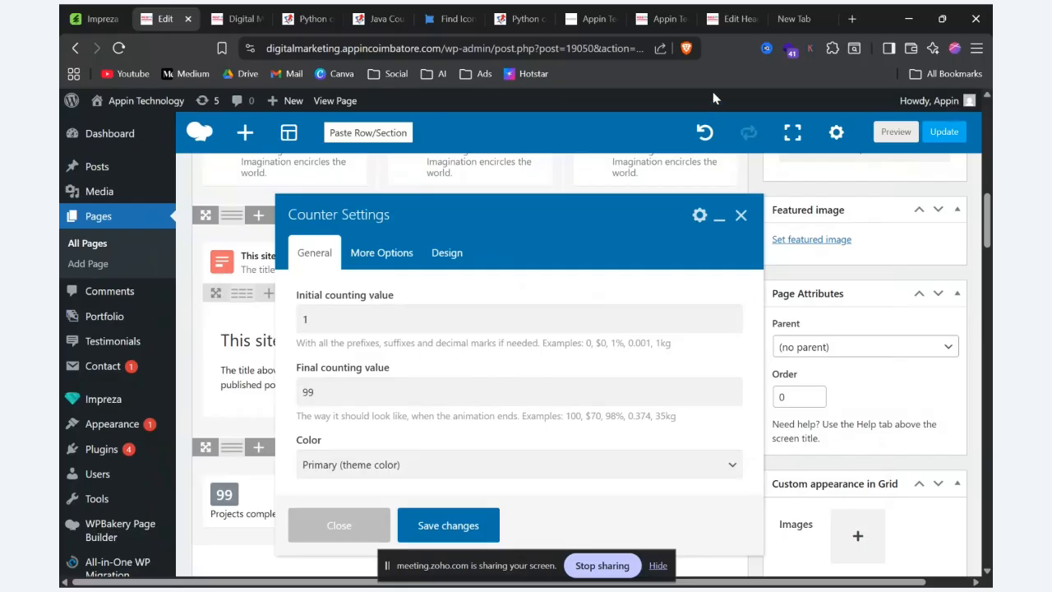
Step: Switch to the Impreza demo site and examine the Counter element's style examples
key(alt+Tab)
mouse_move(779, 113)
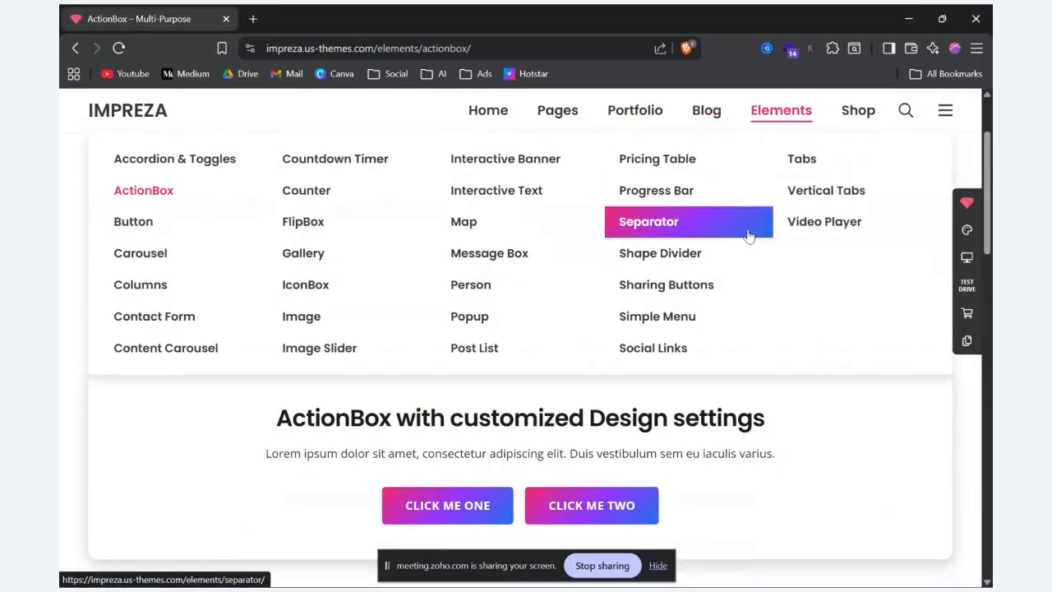
click(327, 201)
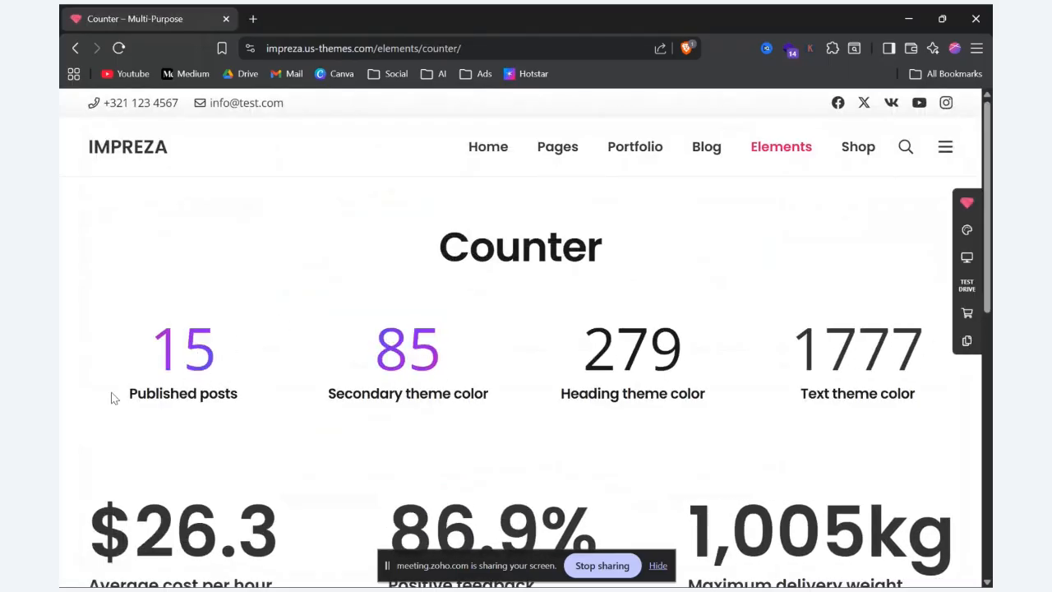
scroll(839, 400, down, 3)
scroll(740, 312, down, 1)
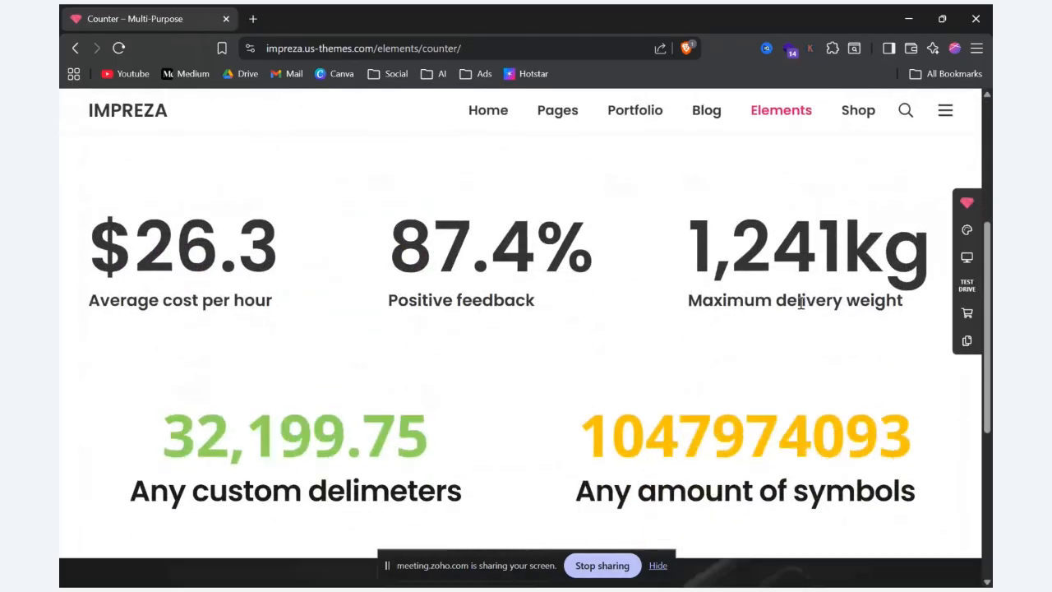
scroll(801, 303, down, 2)
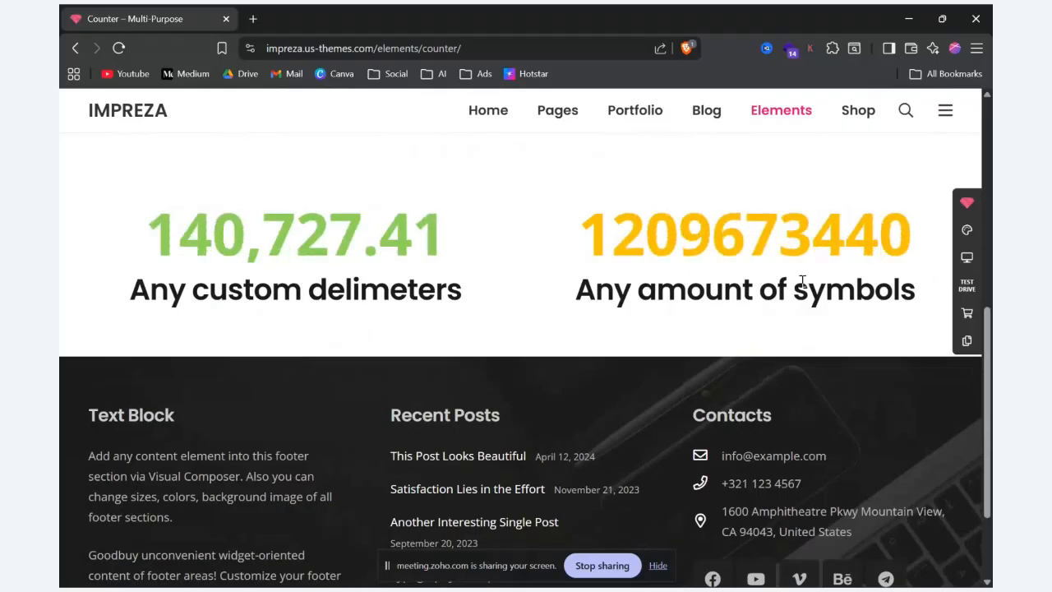
scroll(801, 279, up, 4)
key(alt+Tab)
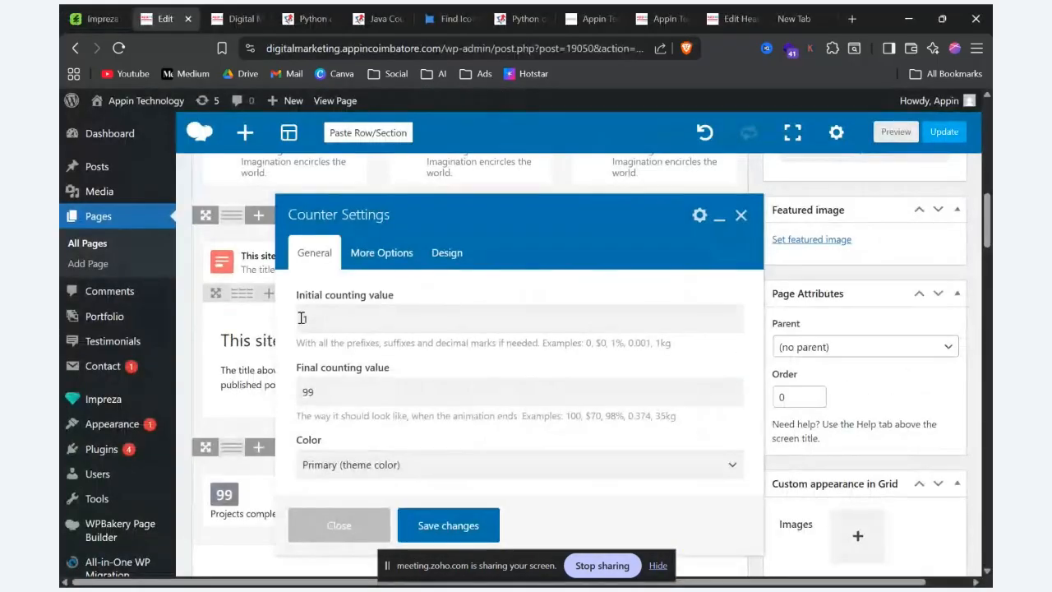
Step: Set the counter's initial counting value to 1, check its title options, and save the counter settings
click(302, 318)
text(1)
scroll(450, 419, down, 3)
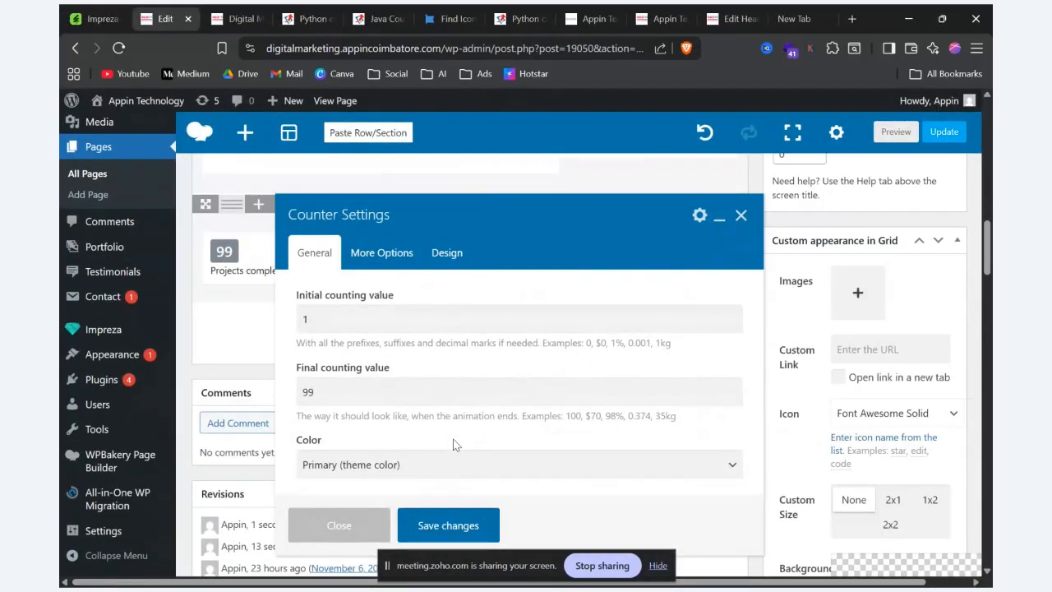
click(382, 253)
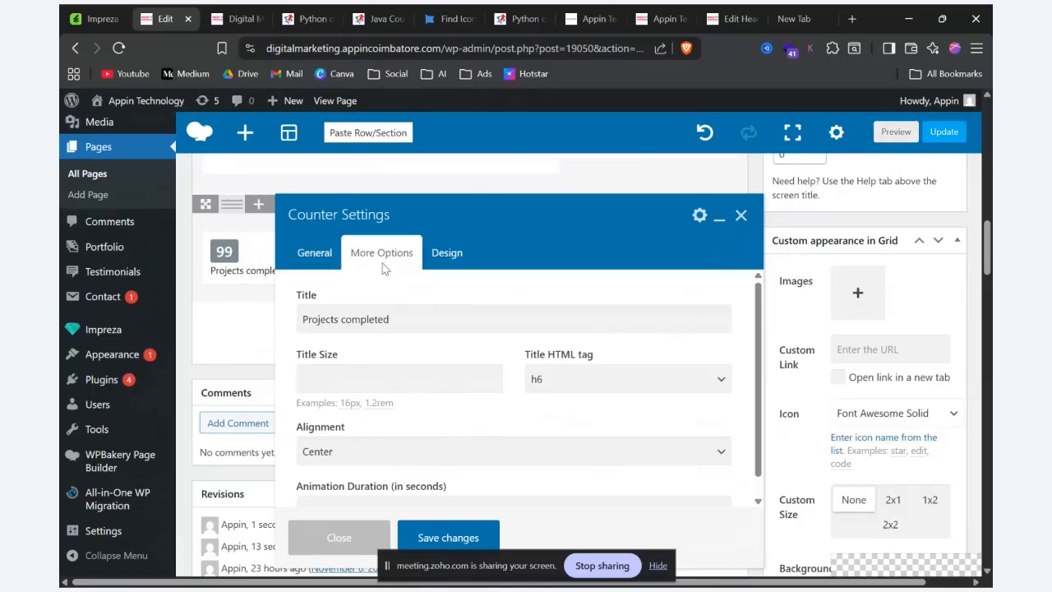
click(448, 539)
Step: Preview the page and examine the new counter and its title below the recreated row
click(904, 131)
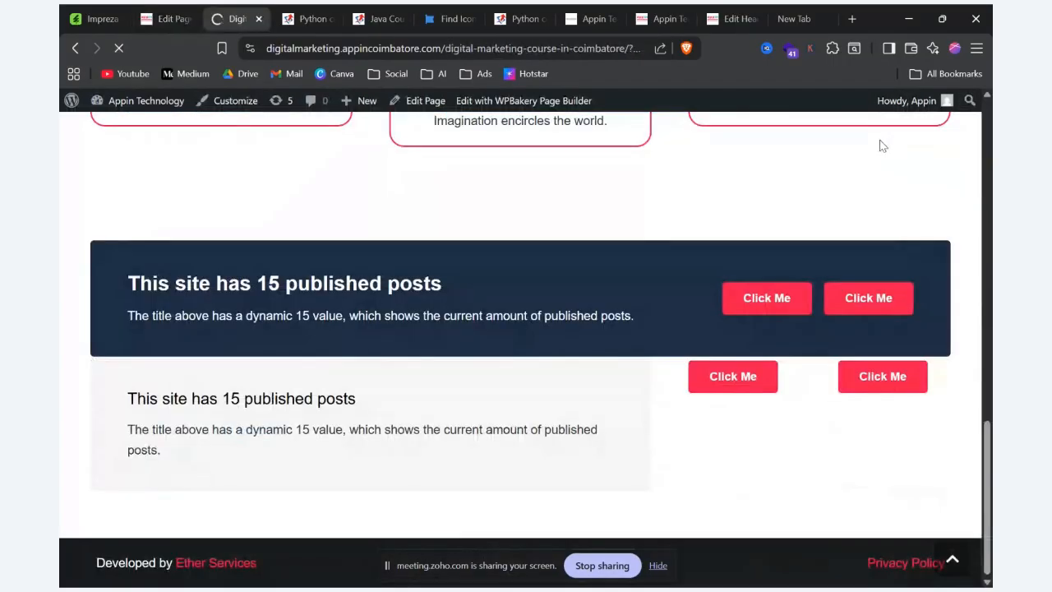
scroll(868, 157, down, 15)
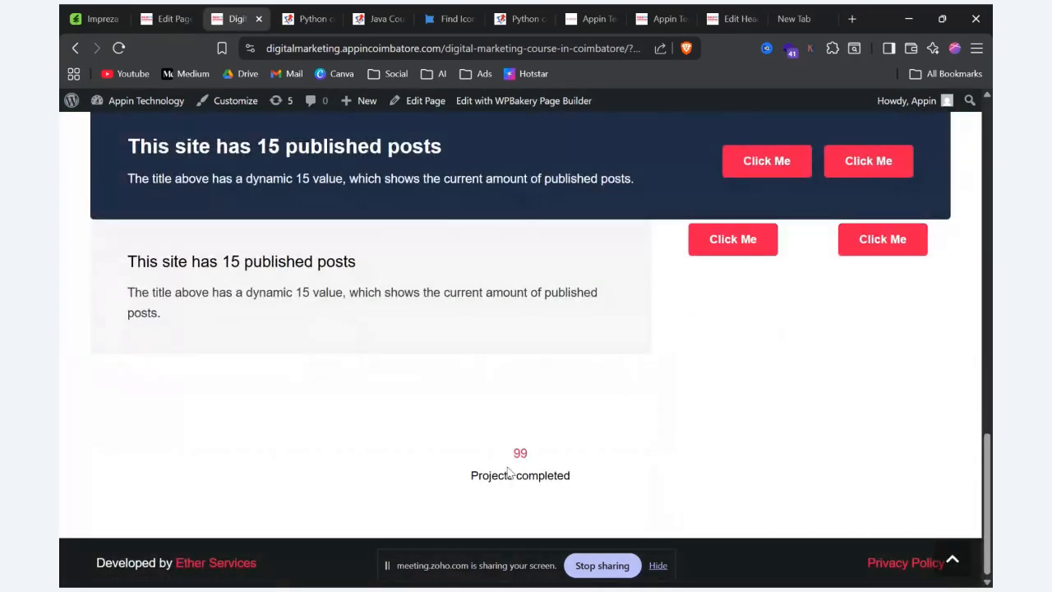
drag(470, 476, 640, 545)
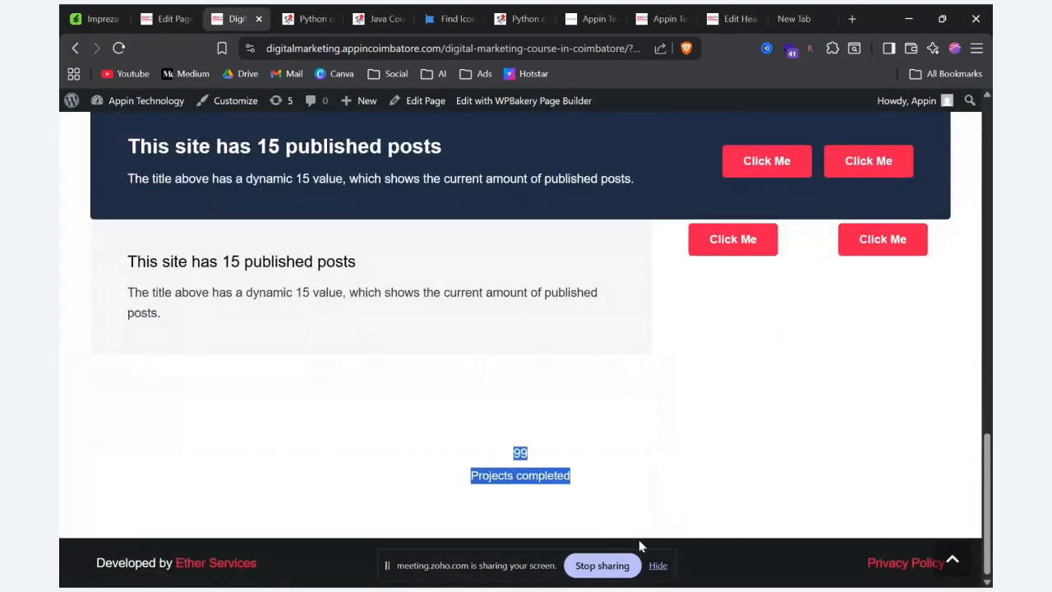
click(731, 472)
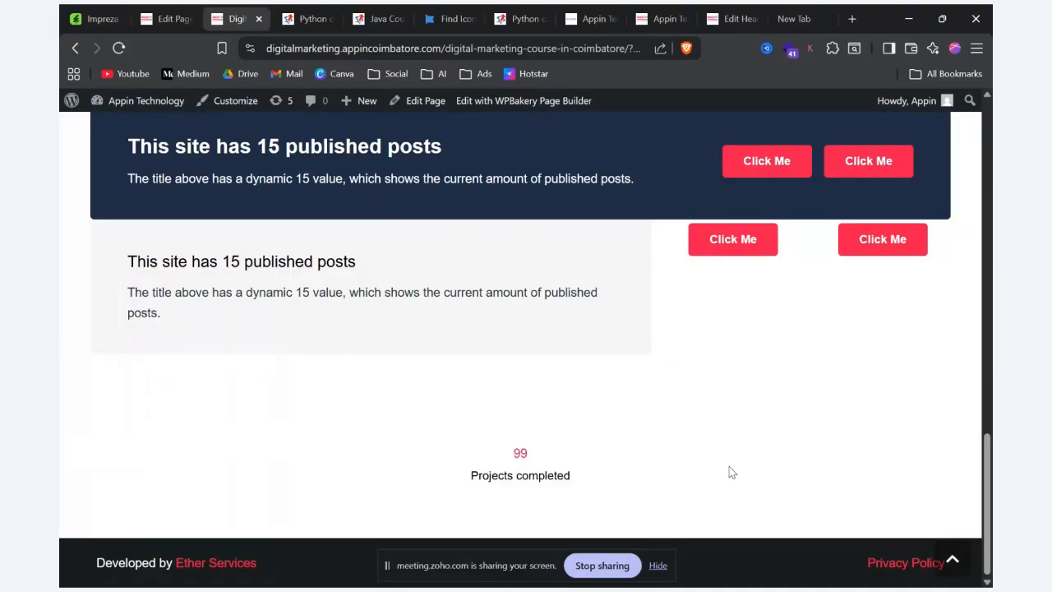
Step: Return to the page editor, set the Counter element's text font size to 120px, and save the counter settings
click(197, 15)
mouse_move(415, 281)
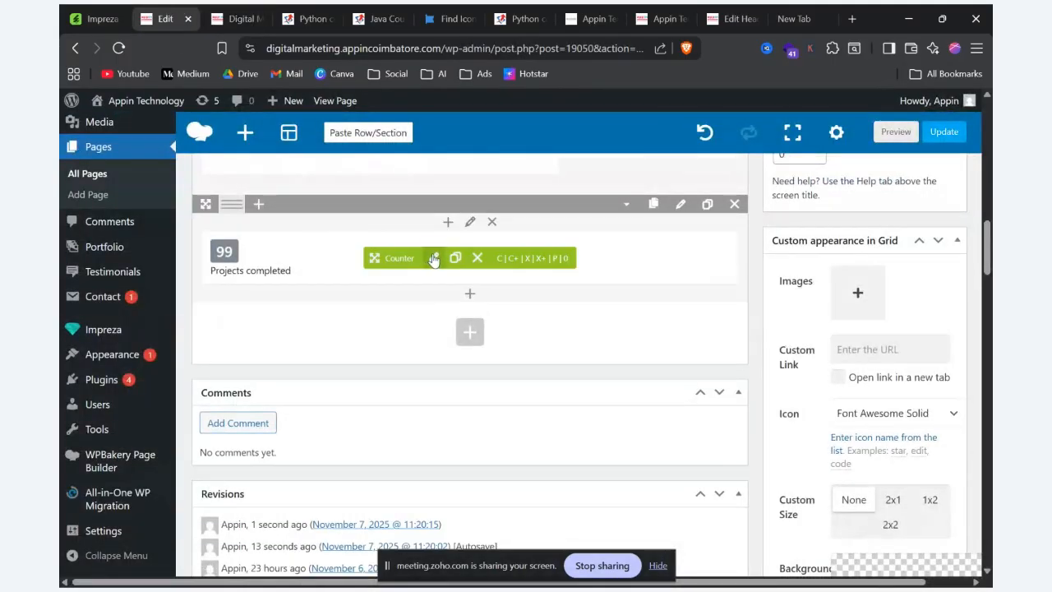
click(434, 259)
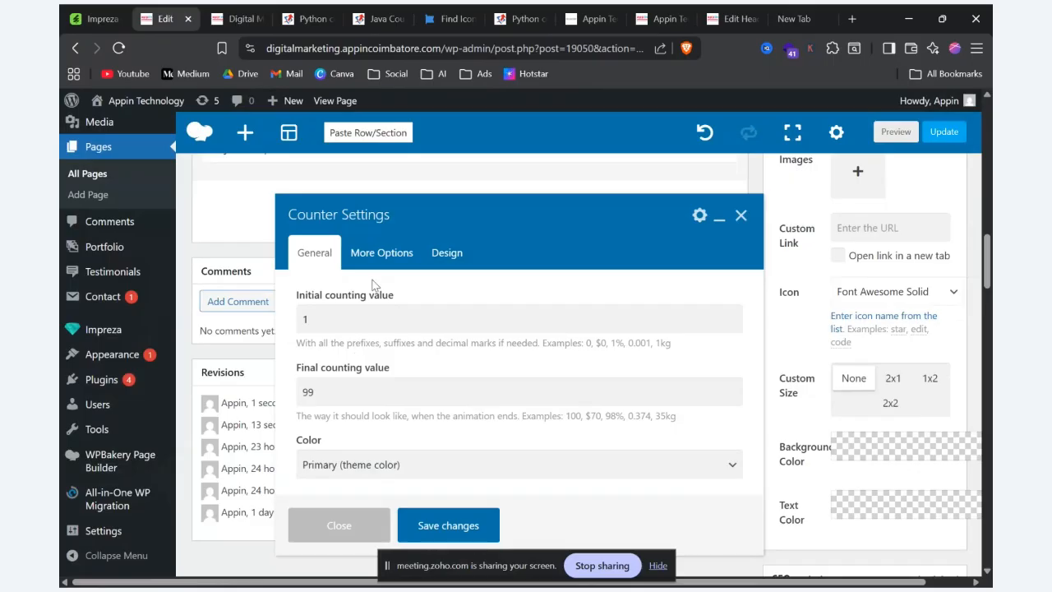
click(377, 251)
scroll(392, 327, down, 1)
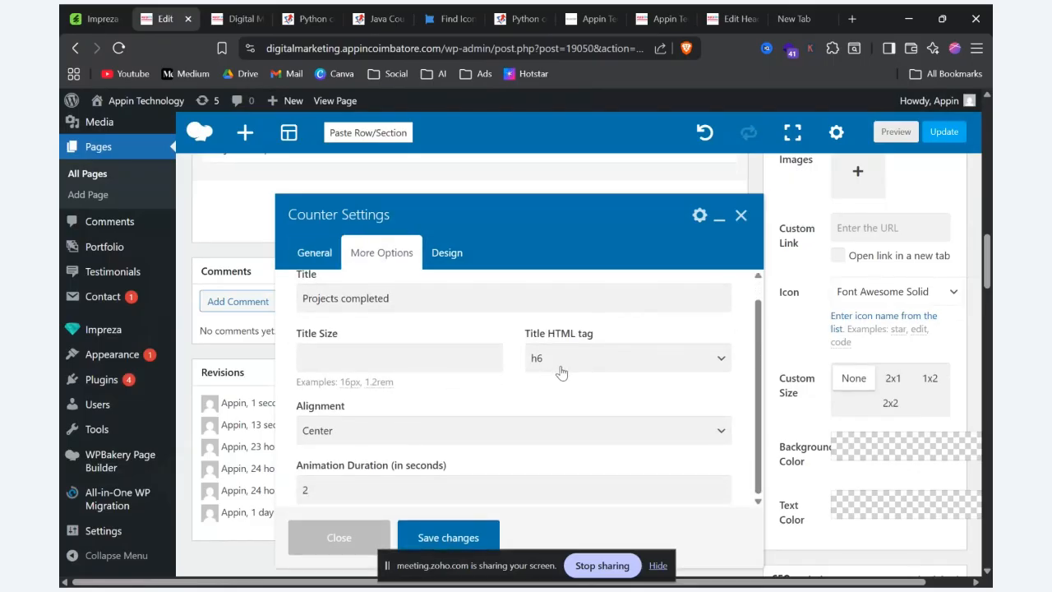
scroll(564, 339, up, 1)
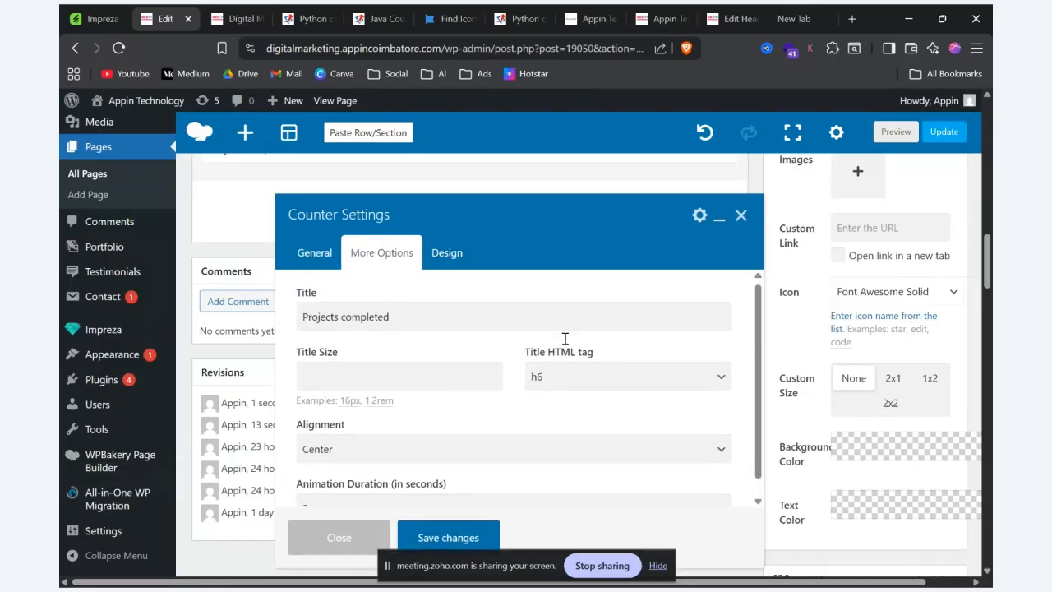
click(436, 250)
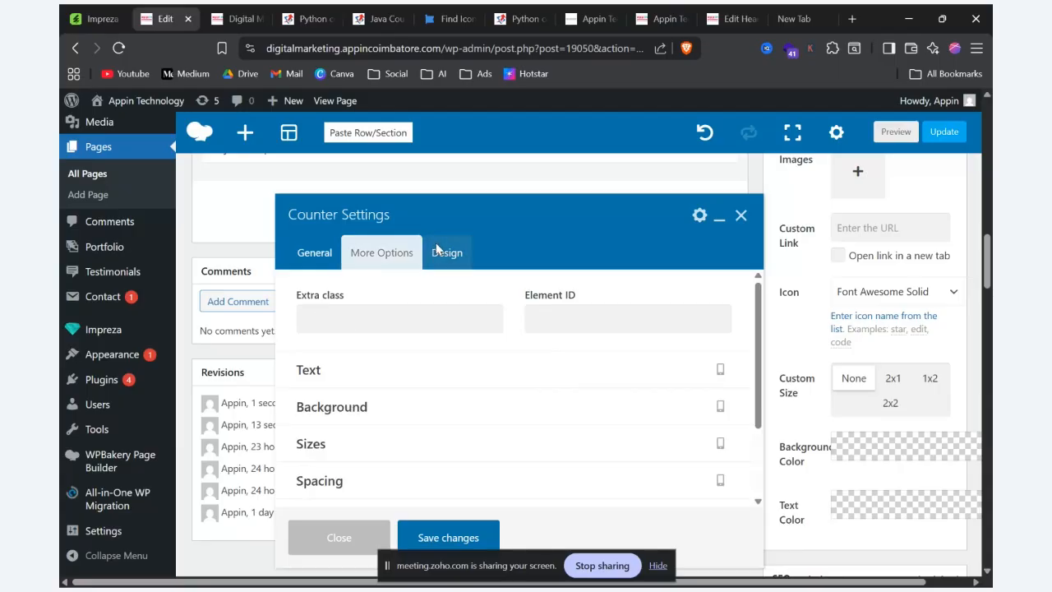
click(446, 370)
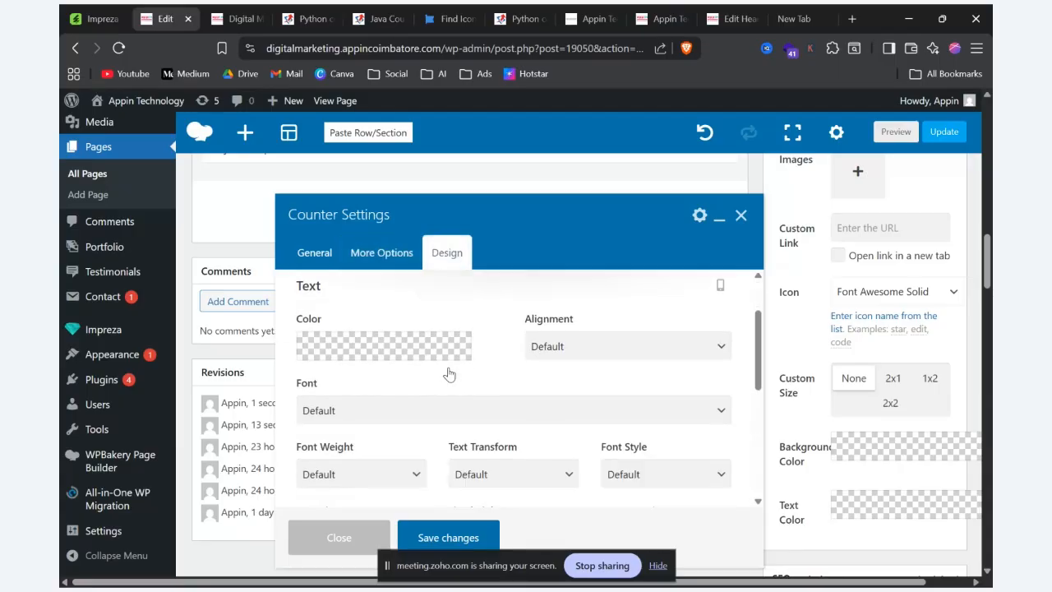
scroll(449, 374, down, 2)
click(370, 377)
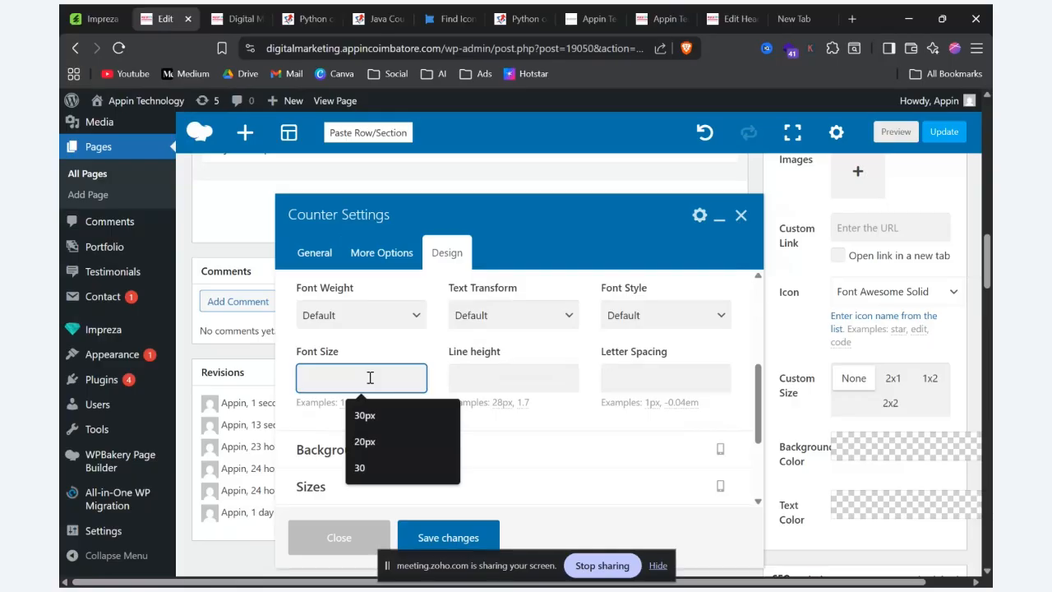
text(120)
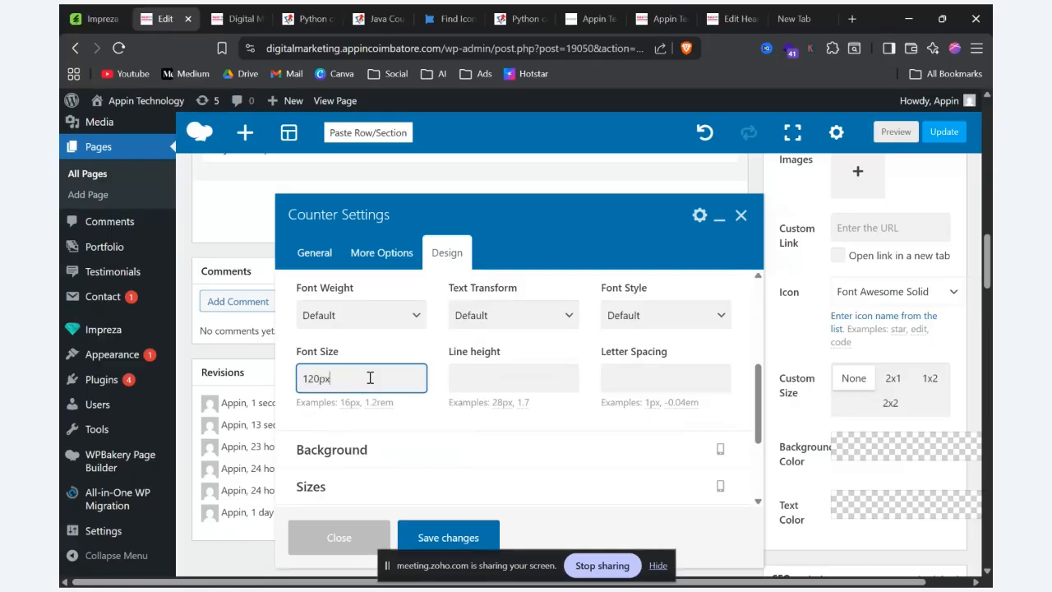
click(452, 536)
Step: Preview the page and examine the size of the counter number above its title
click(879, 135)
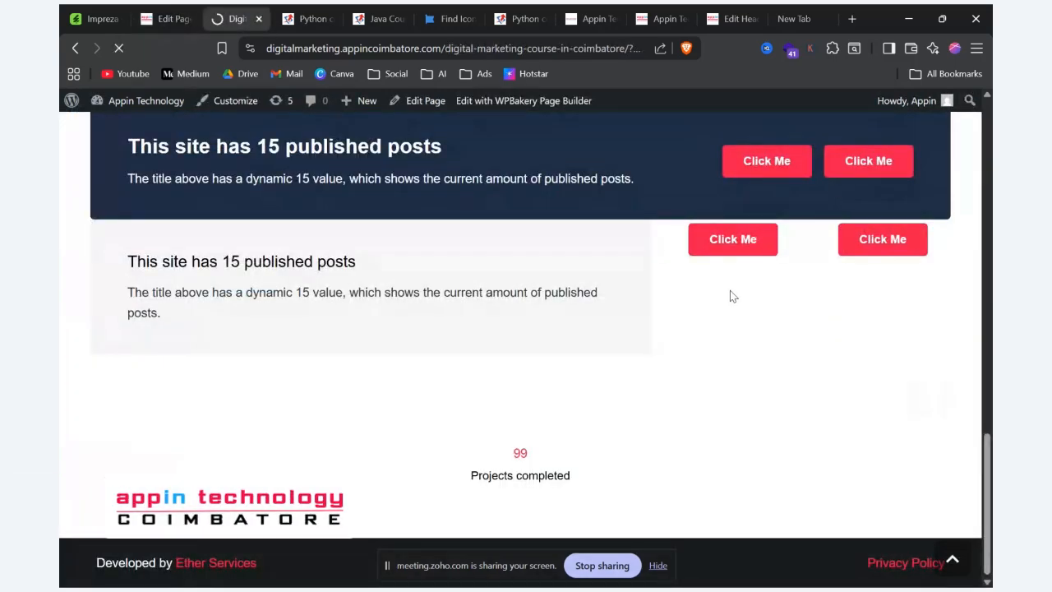
scroll(731, 296, down, 4)
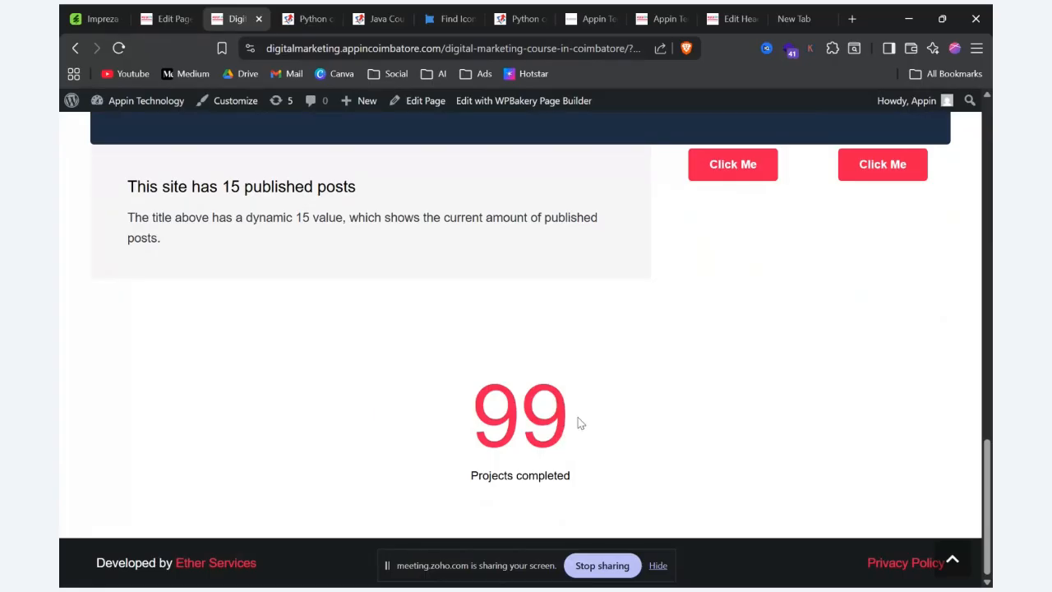
drag(580, 422, 411, 390)
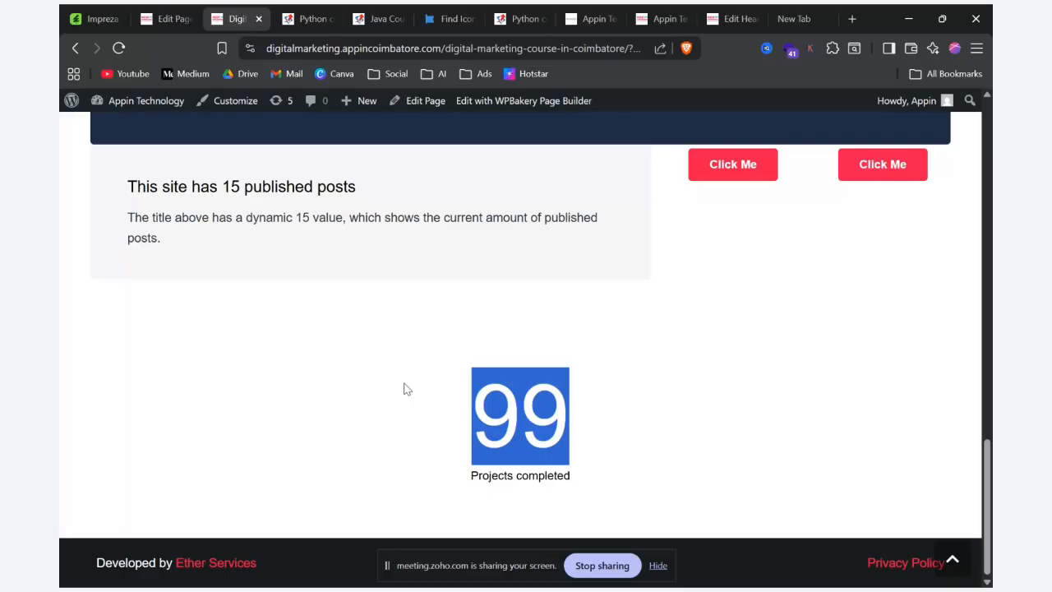
click(641, 406)
Step: Return to the page editor and split the counter's row into two equal columns
click(168, 18)
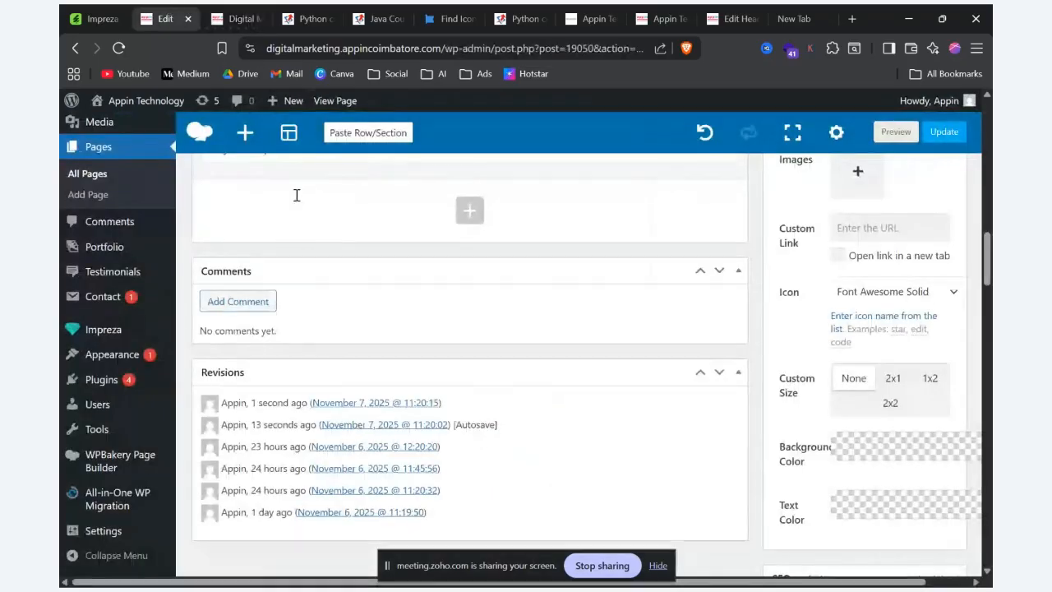
scroll(502, 334, up, 4)
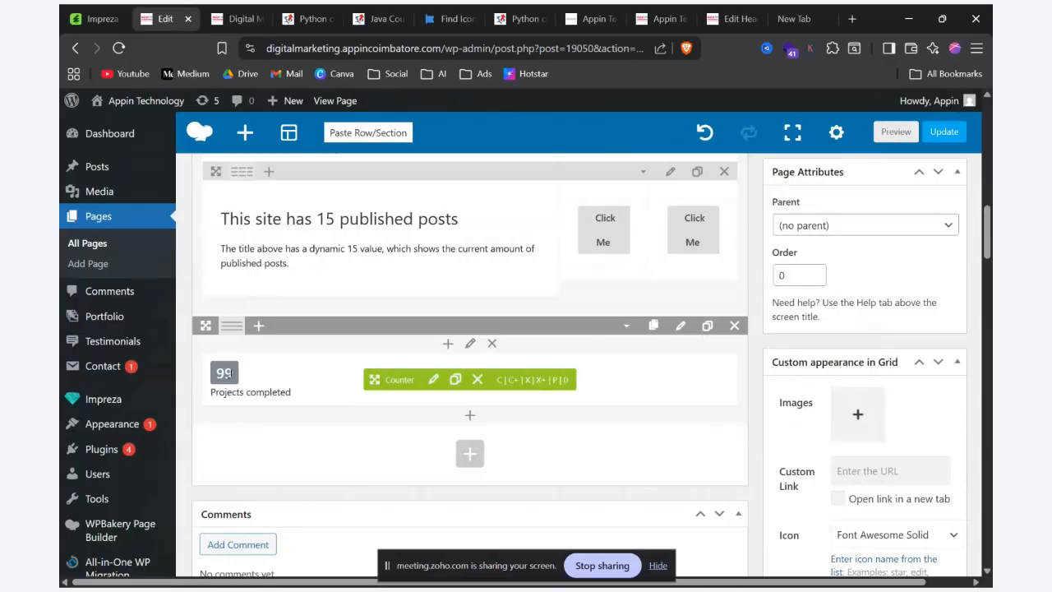
click(257, 326)
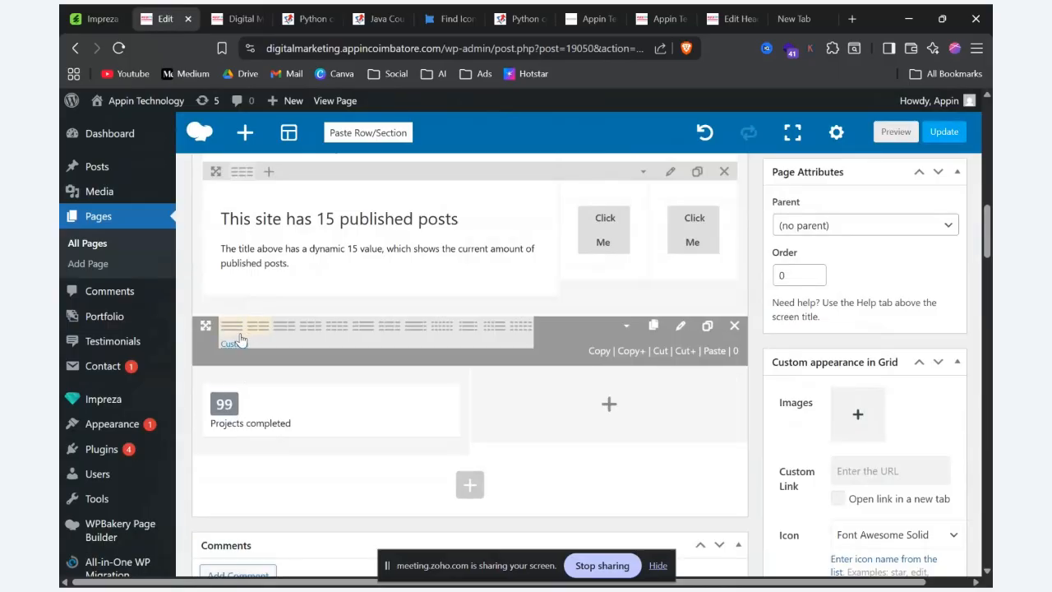
key(alt+Tab)
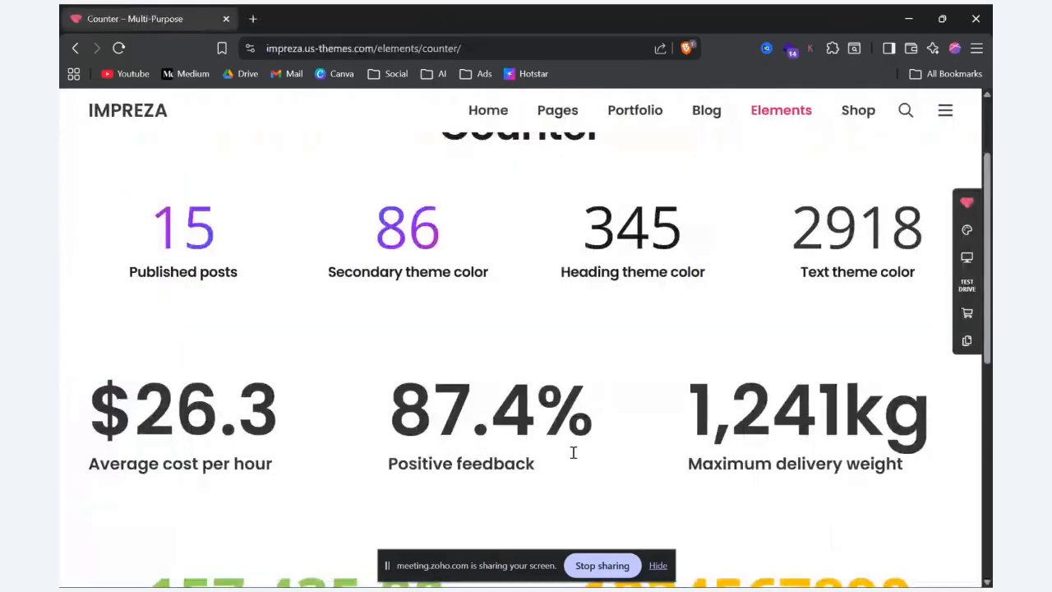
key(alt+Tab)
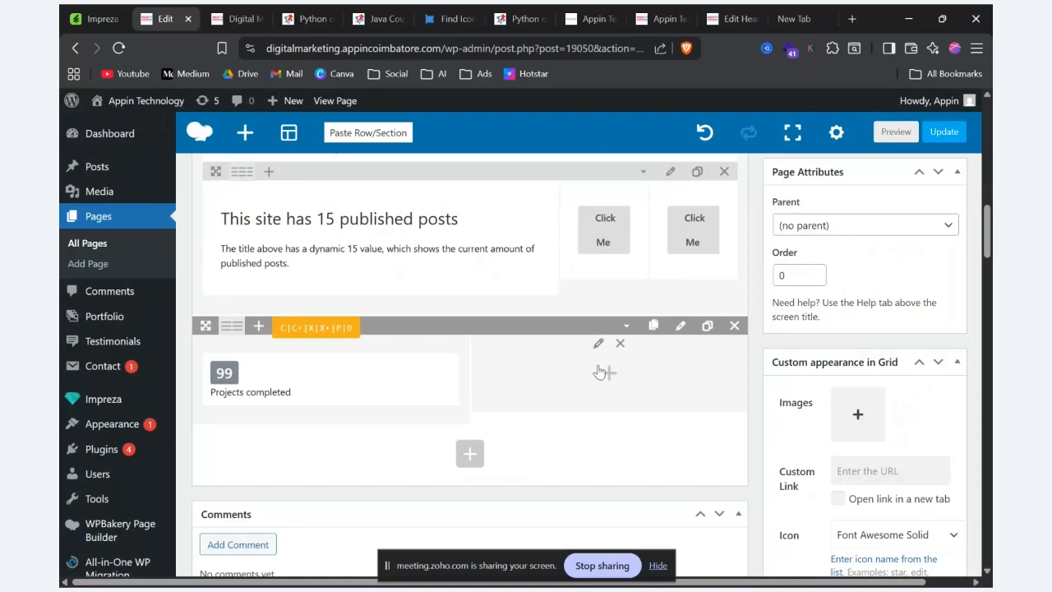
Step: Add a Sharing Buttons element to the empty column beside the counter
click(608, 374)
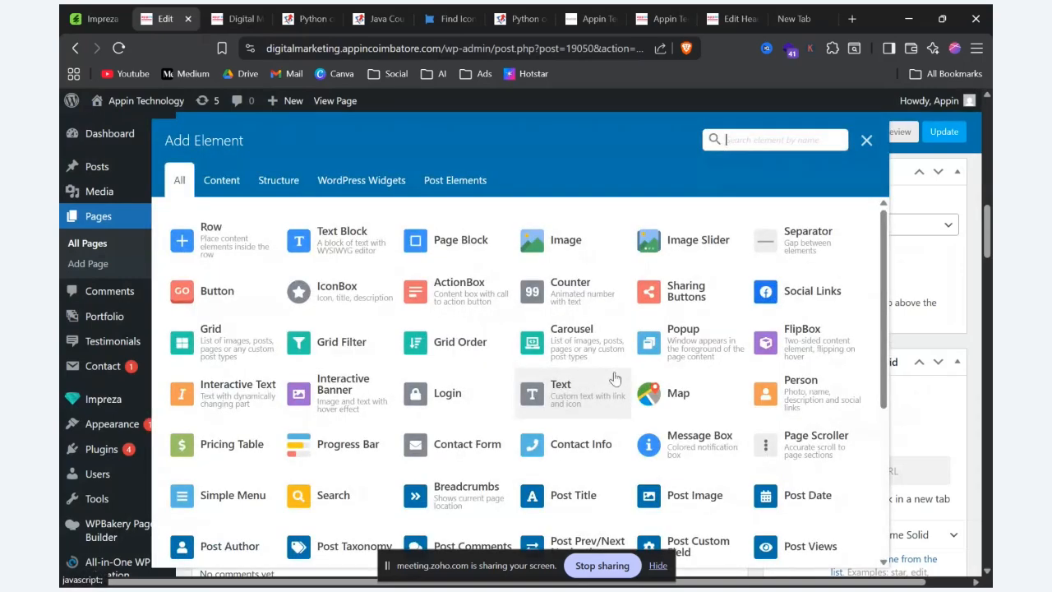
click(703, 296)
key(alt+Tab)
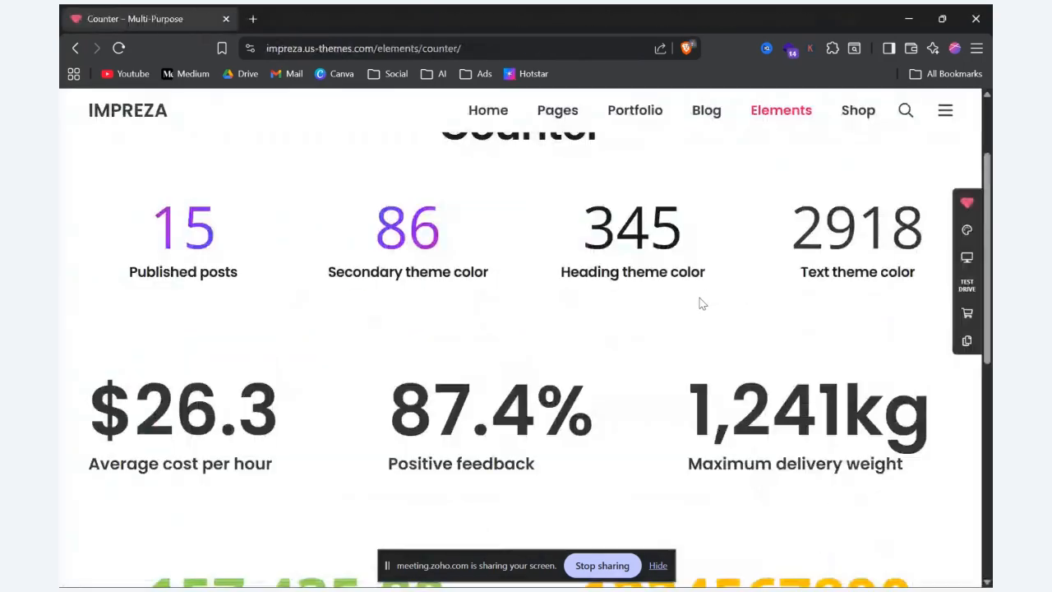
key(alt+Tab)
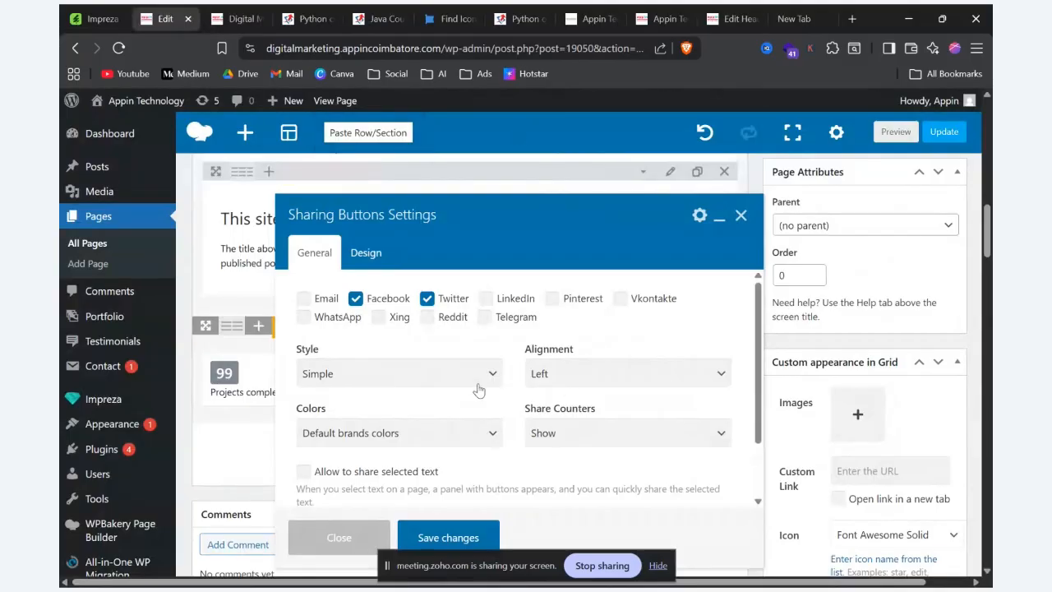
Step: Enable Email, LinkedIn, Pinterest, Vkontakte, WhatsApp, Xing, Reddit and Telegram in the sharing buttons and save the settings
click(303, 299)
click(486, 298)
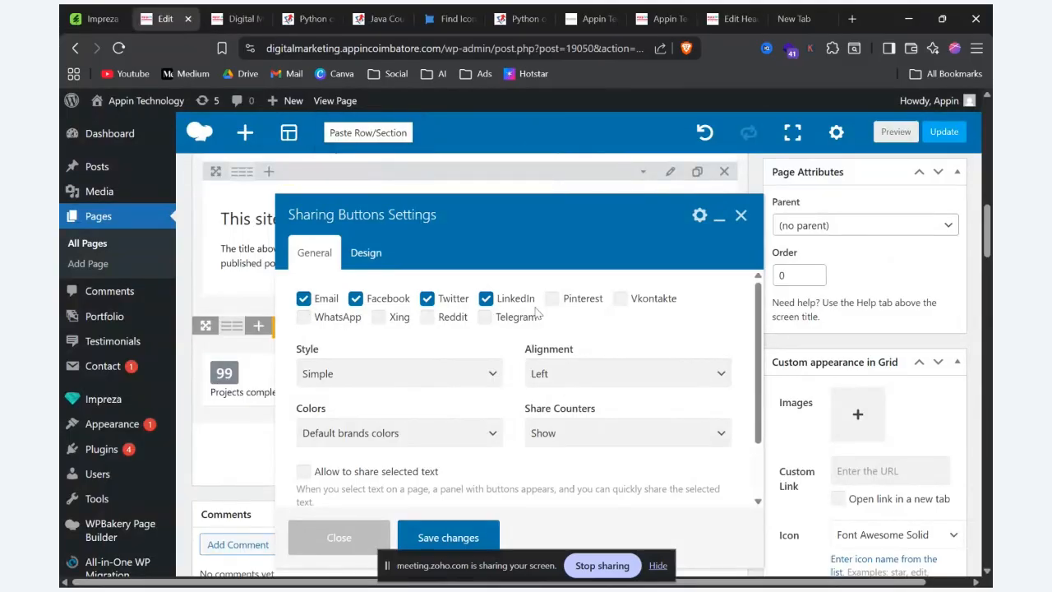
click(552, 299)
click(619, 299)
click(304, 317)
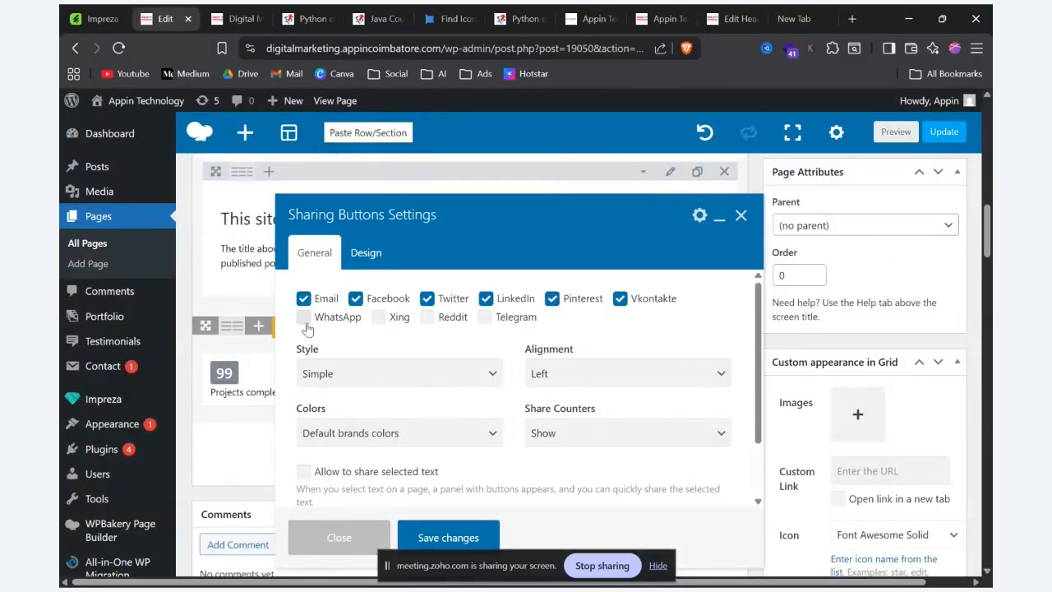
click(378, 317)
click(426, 317)
click(485, 317)
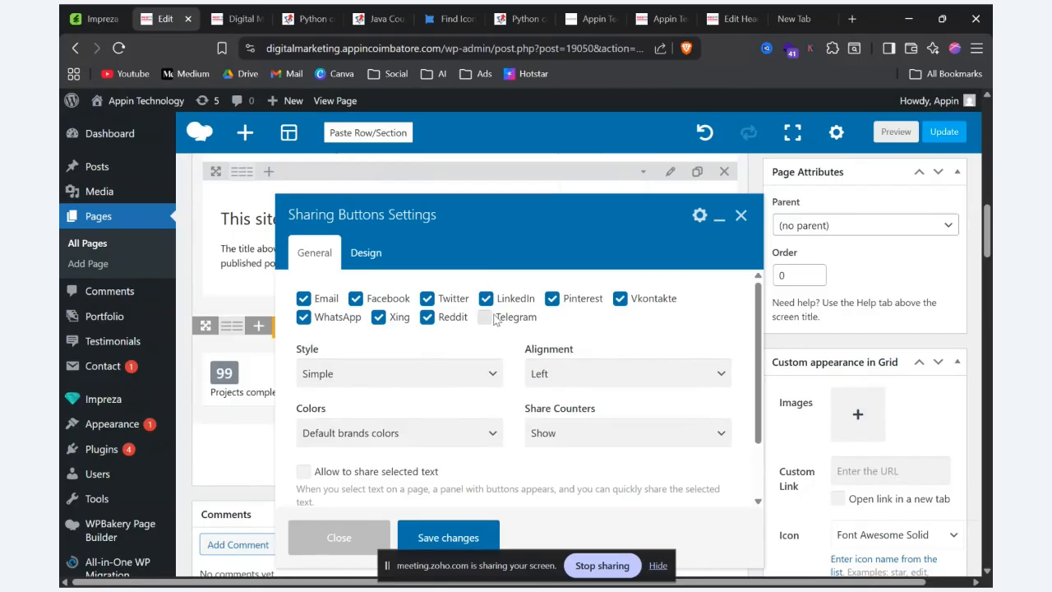
click(424, 536)
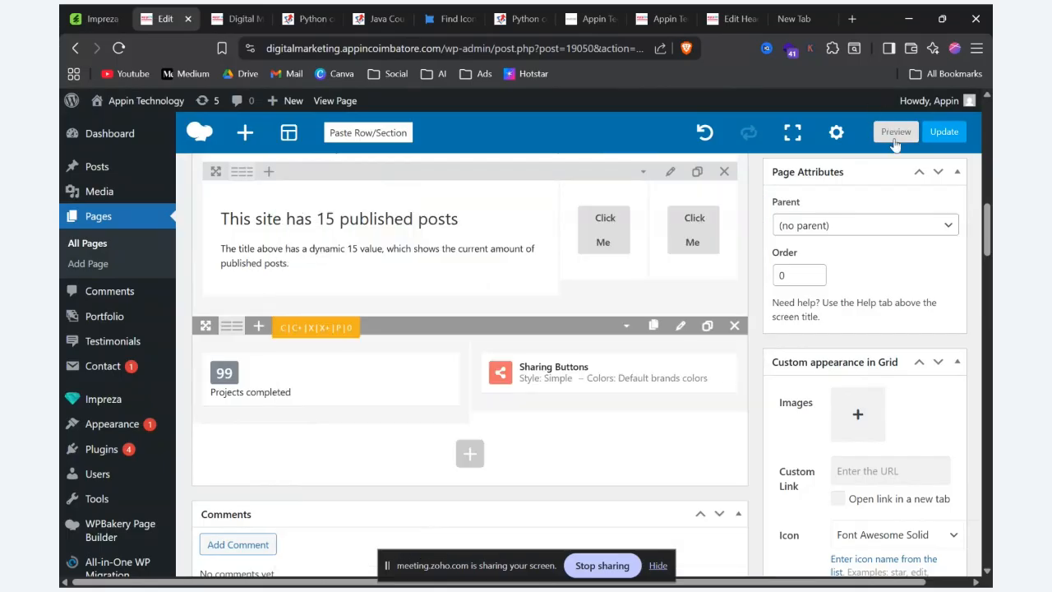
Step: Preview the page, test the Facebook and WhatsApp sharing buttons, close their share windows, and check the page's URL
click(895, 131)
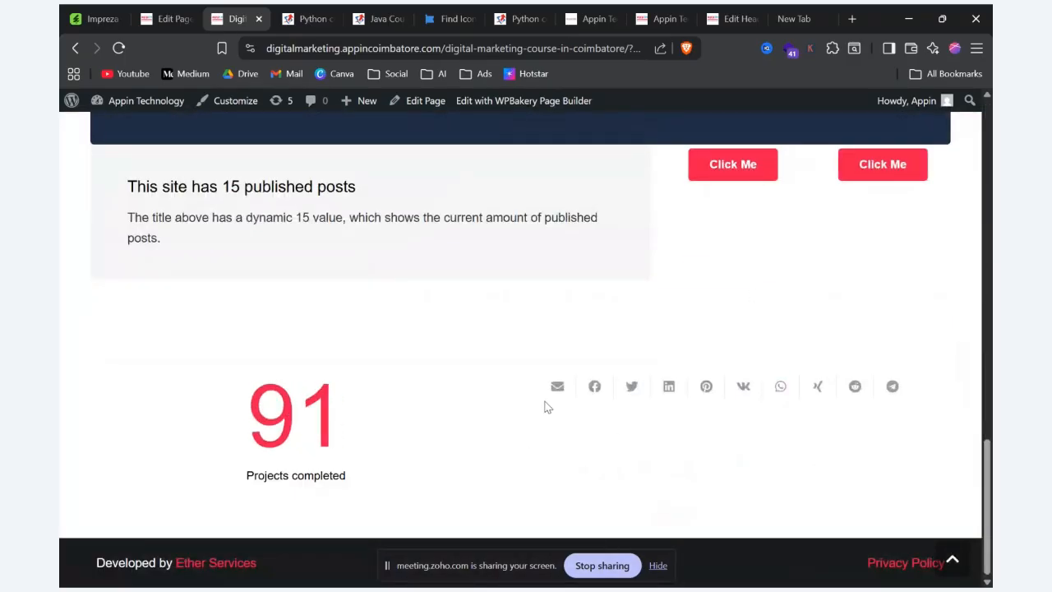
click(596, 389)
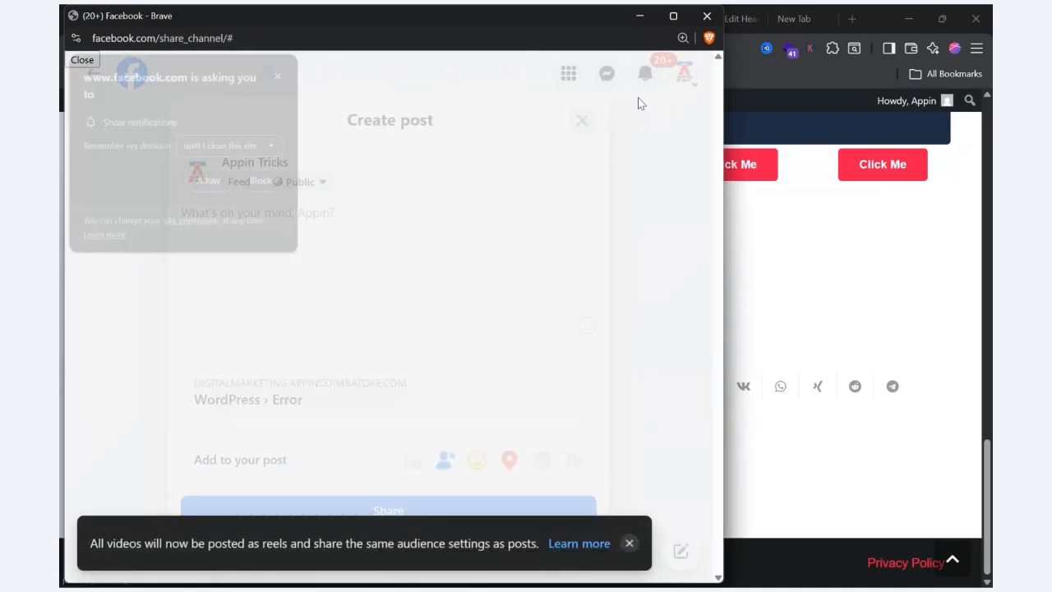
click(282, 74)
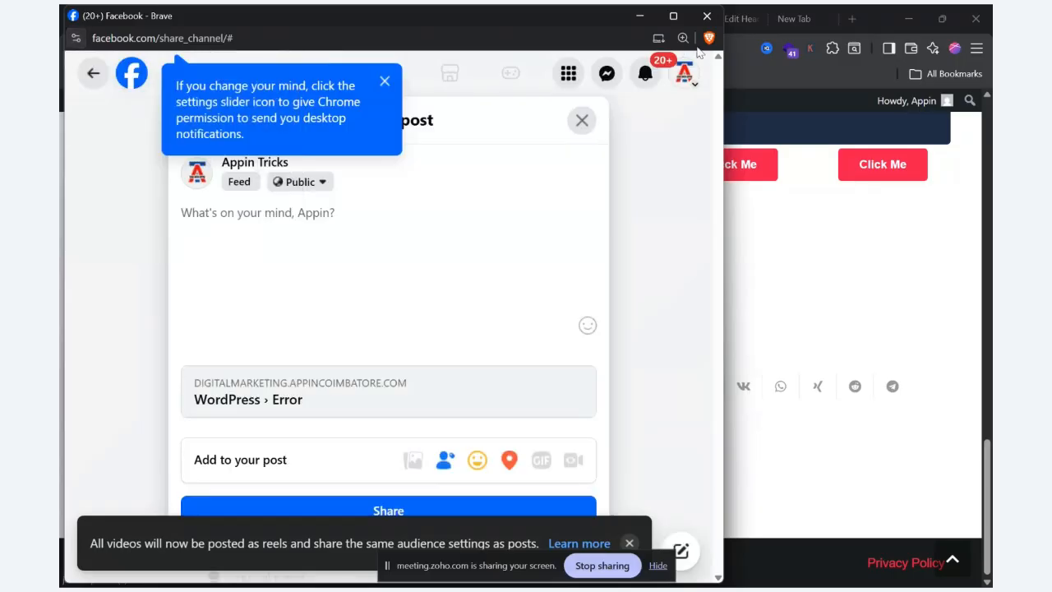
click(707, 16)
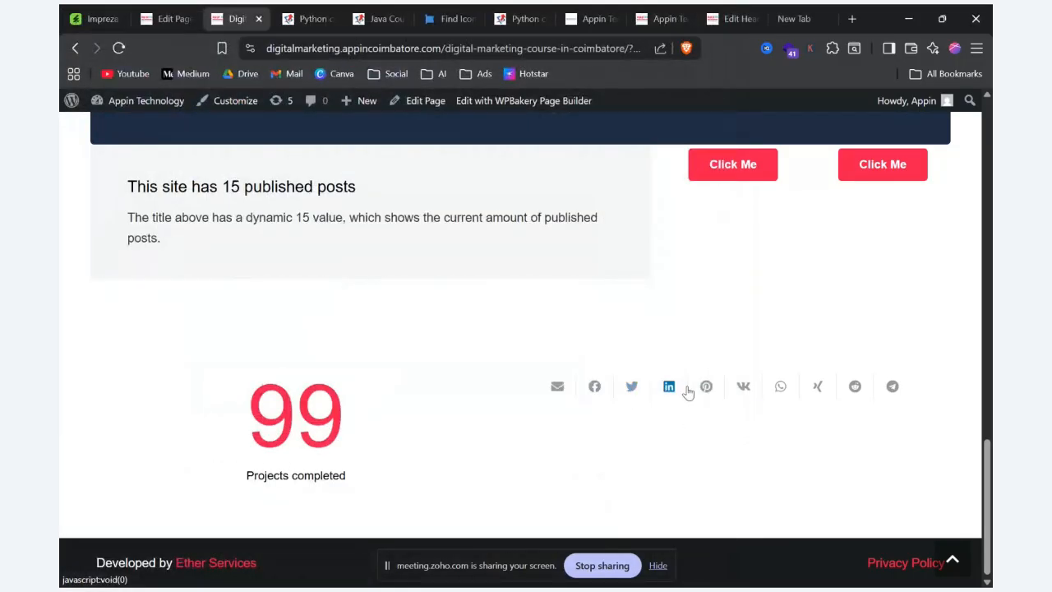
click(781, 388)
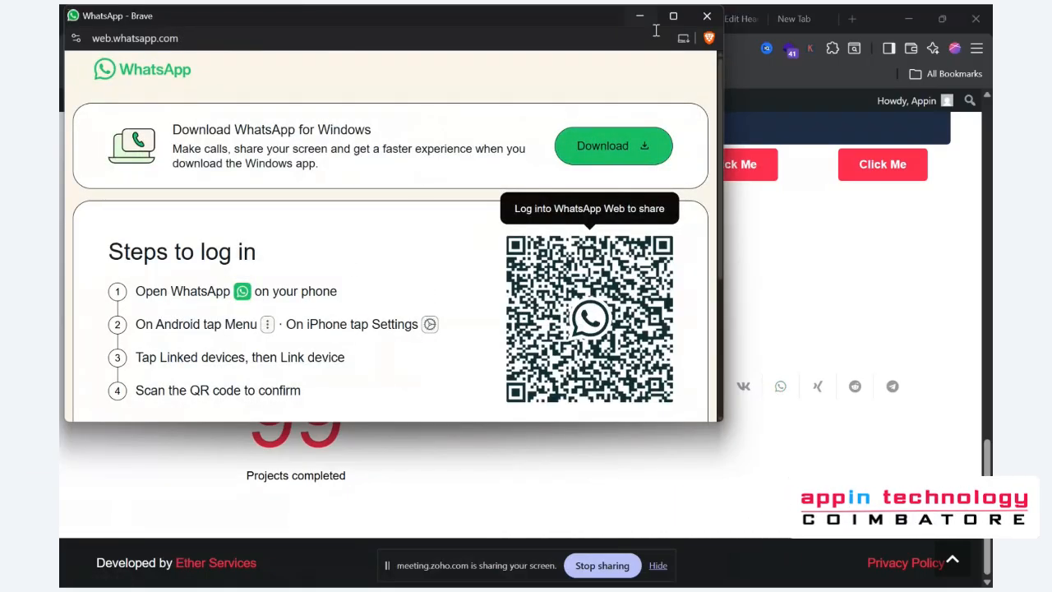
click(706, 18)
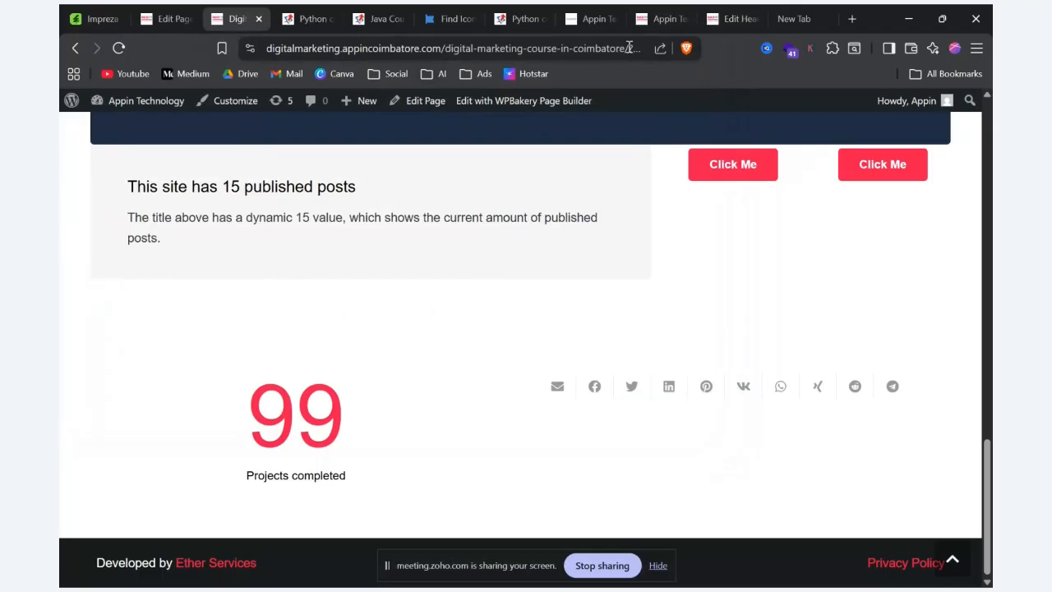
drag(630, 47, 155, 66)
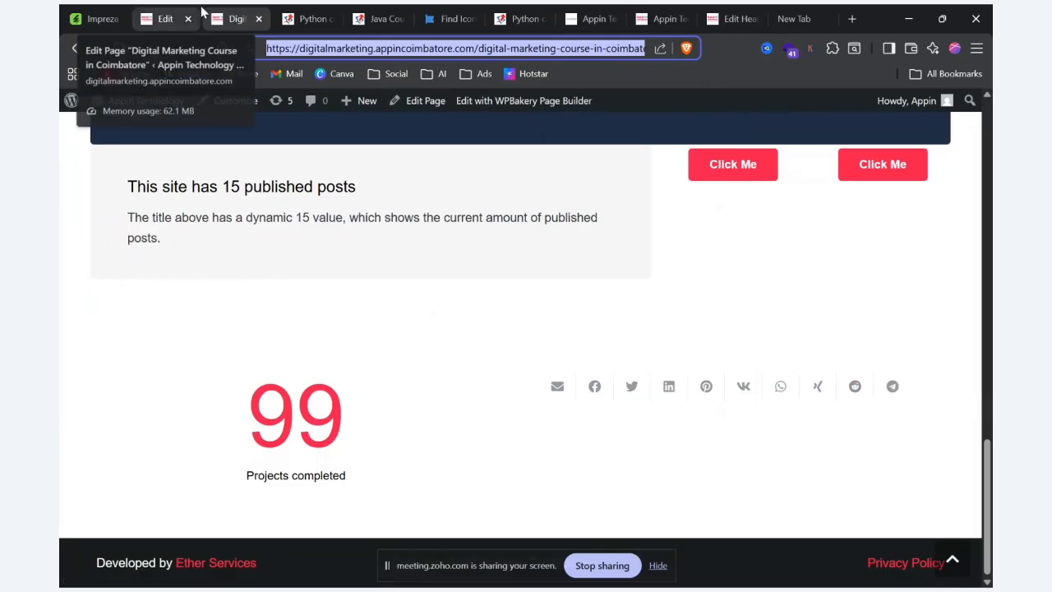
Step: Return to the page editor, add a new row below the counter row, and insert a Social Links element in it
click(158, 14)
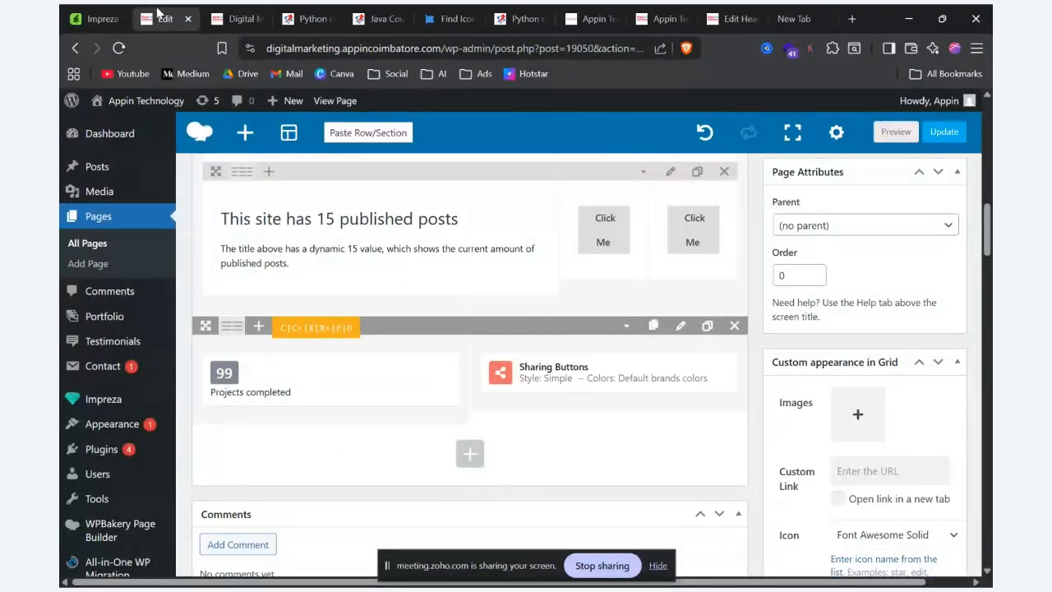
click(468, 454)
click(212, 249)
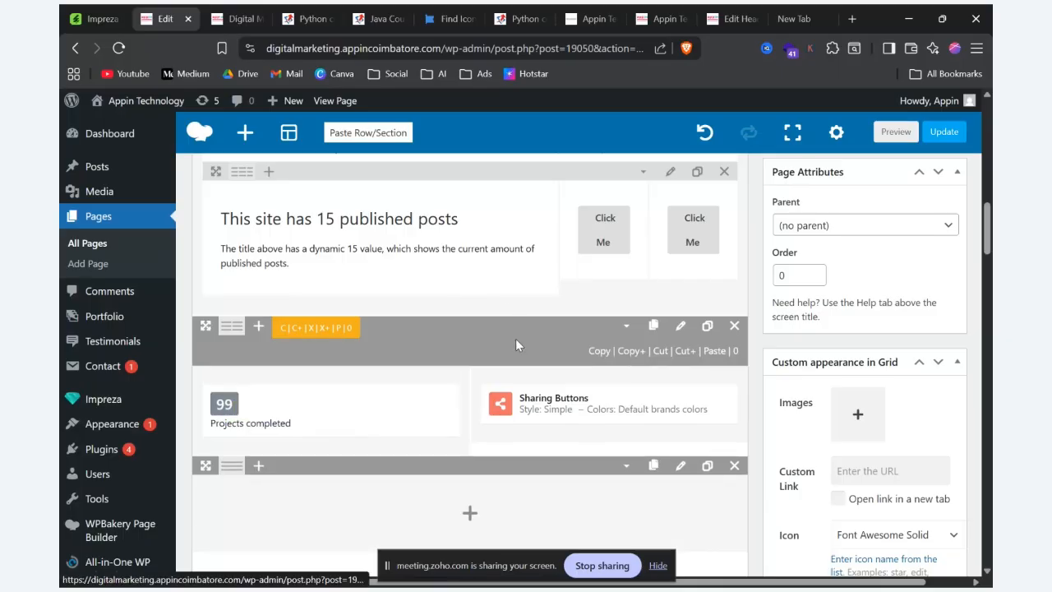
click(467, 484)
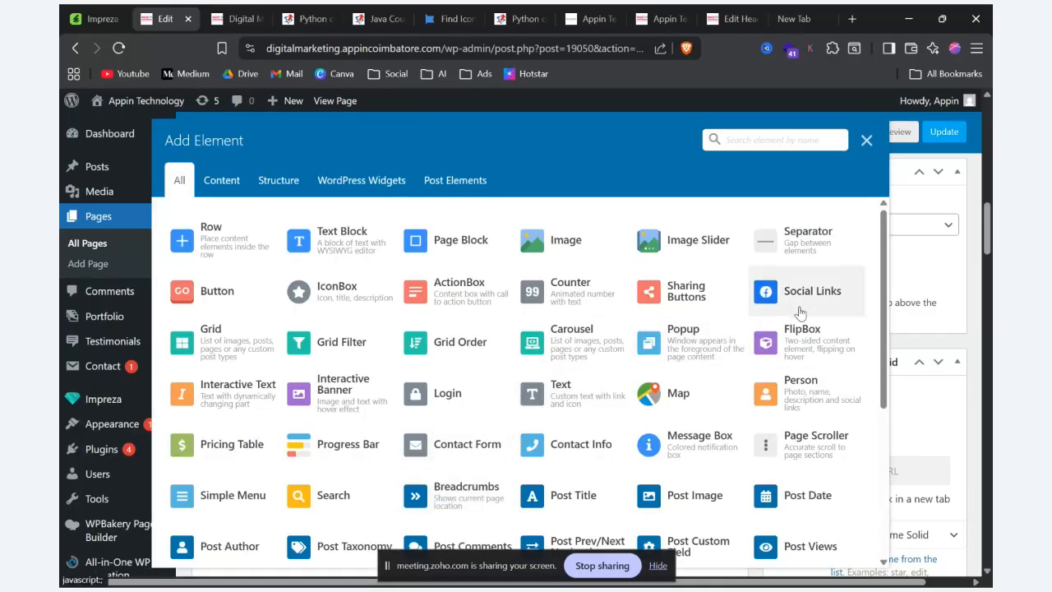
click(812, 291)
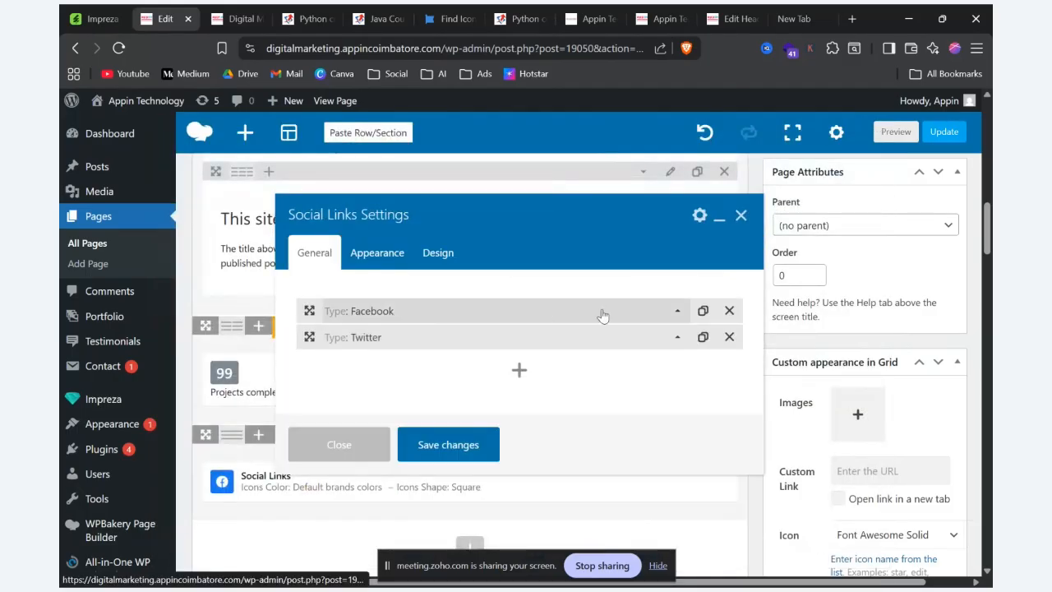
Step: Add a third social link of type WhatsApp, leaving its URL empty, and save the Social Links settings
click(682, 319)
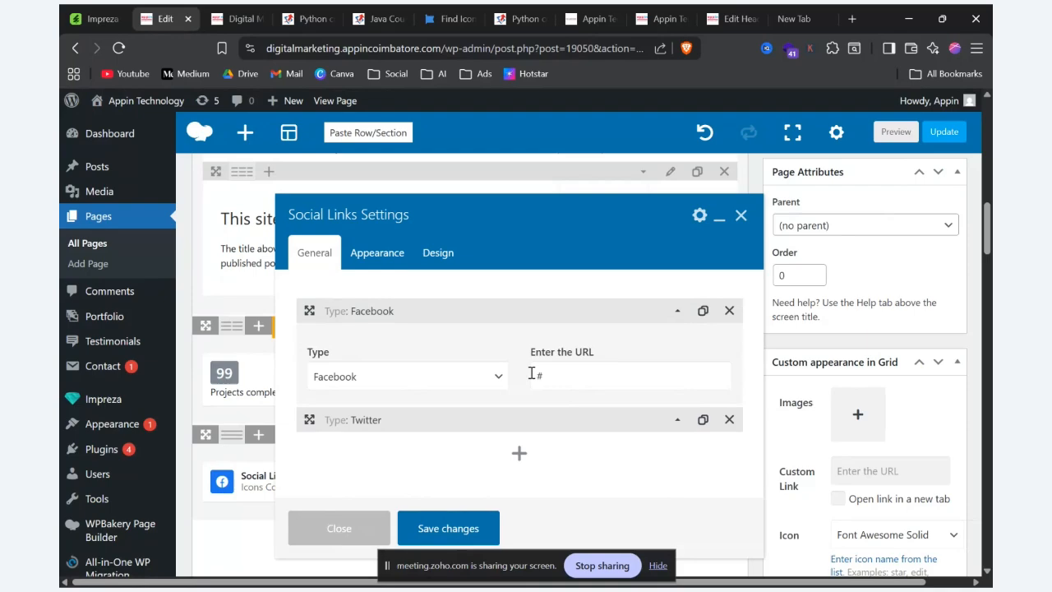
click(678, 420)
click(519, 454)
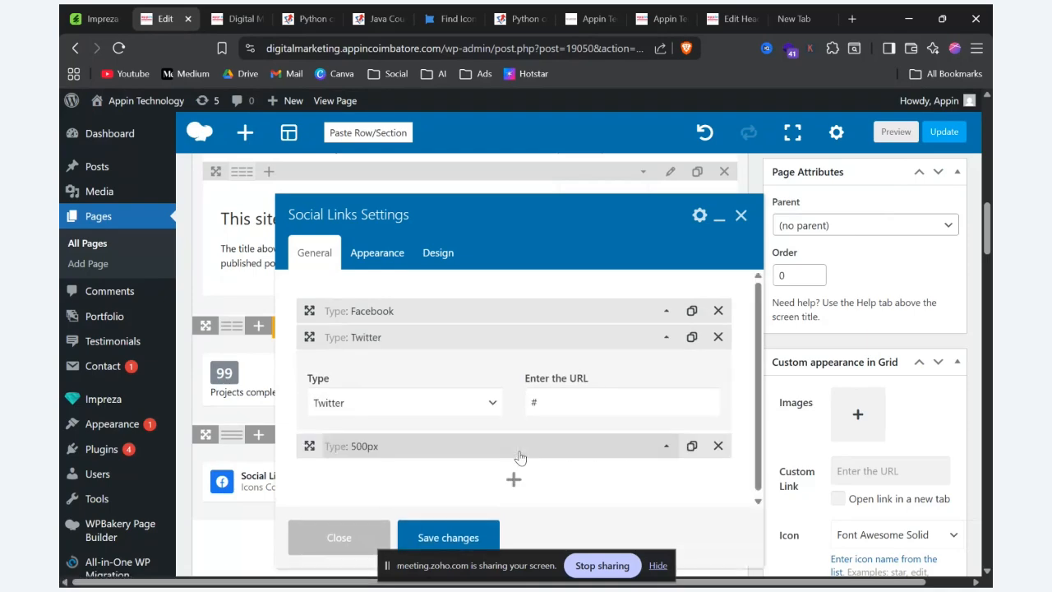
click(668, 443)
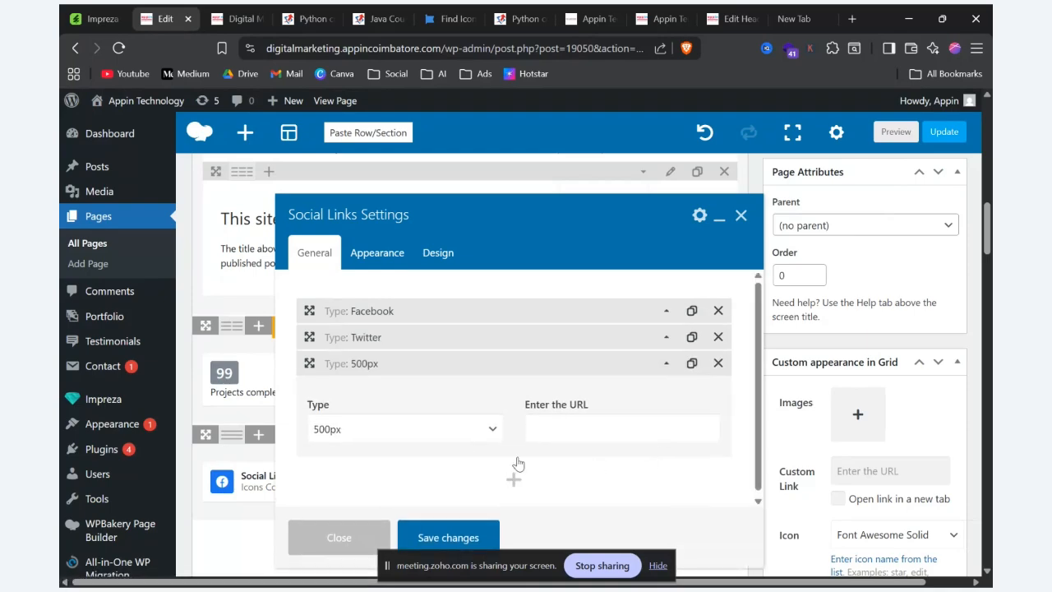
click(451, 429)
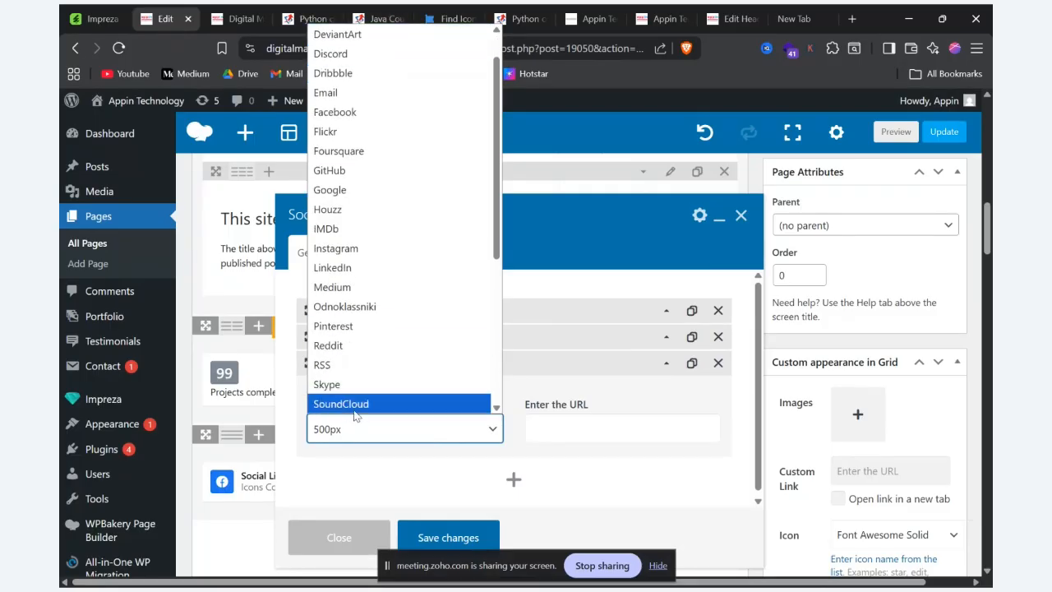
scroll(364, 403, down, 5)
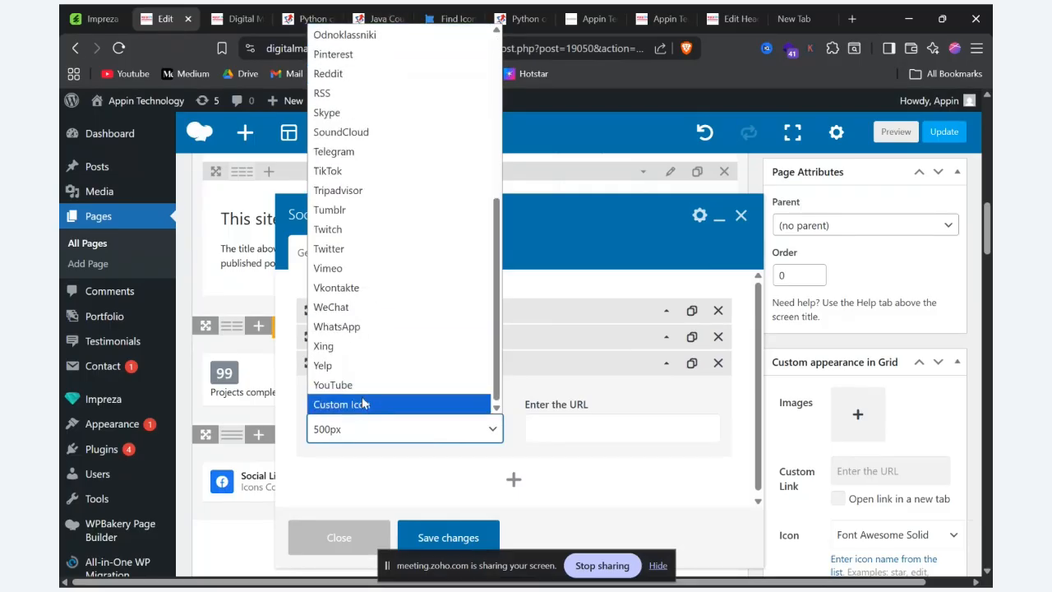
click(352, 328)
click(574, 440)
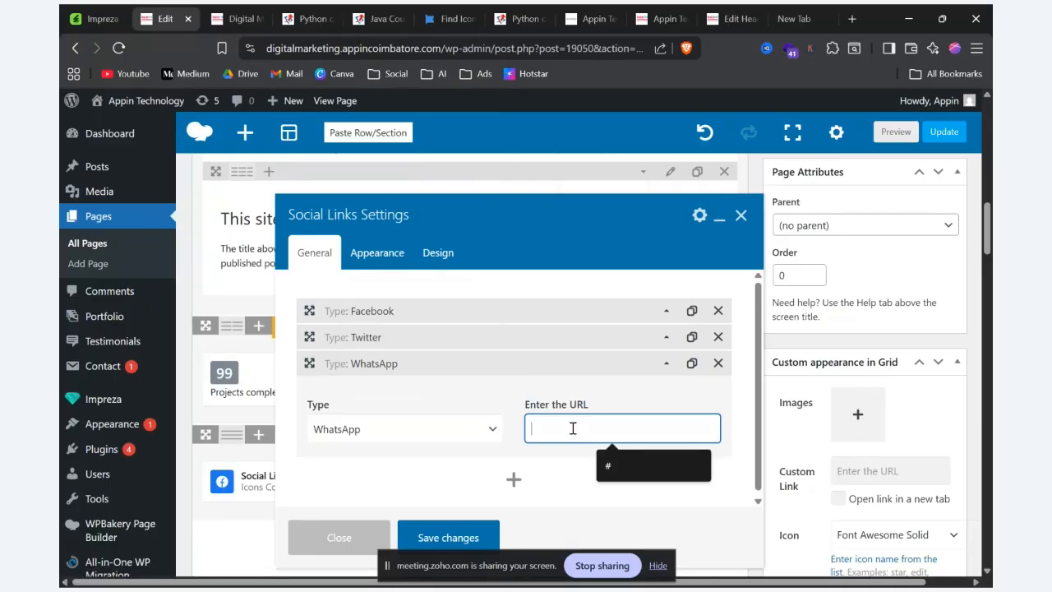
click(419, 537)
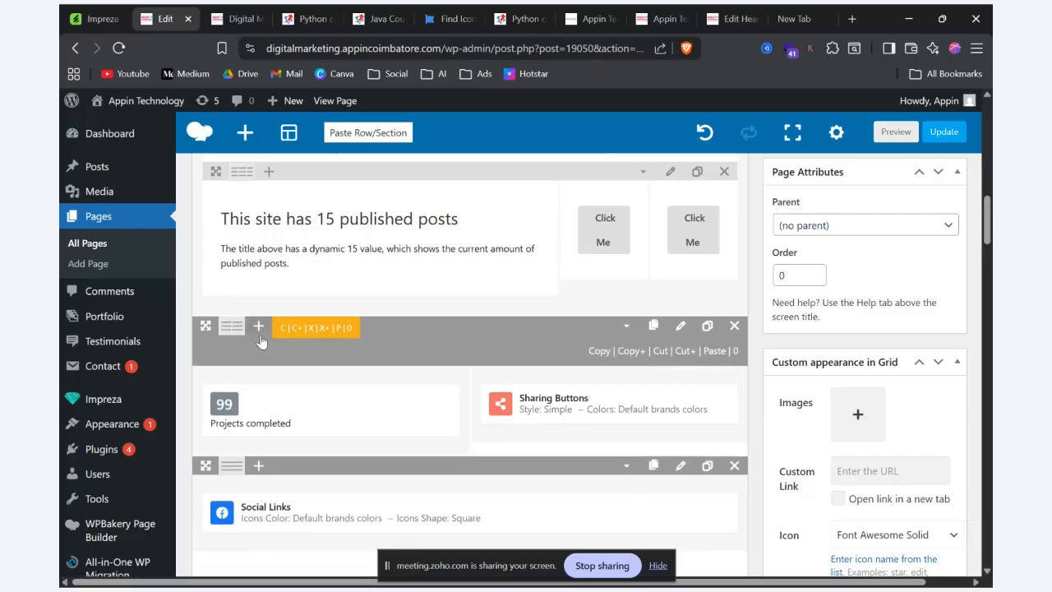
Step: Change the counter row to three columns and move the Social Links element into its empty third column
mouse_move(234, 329)
click(313, 328)
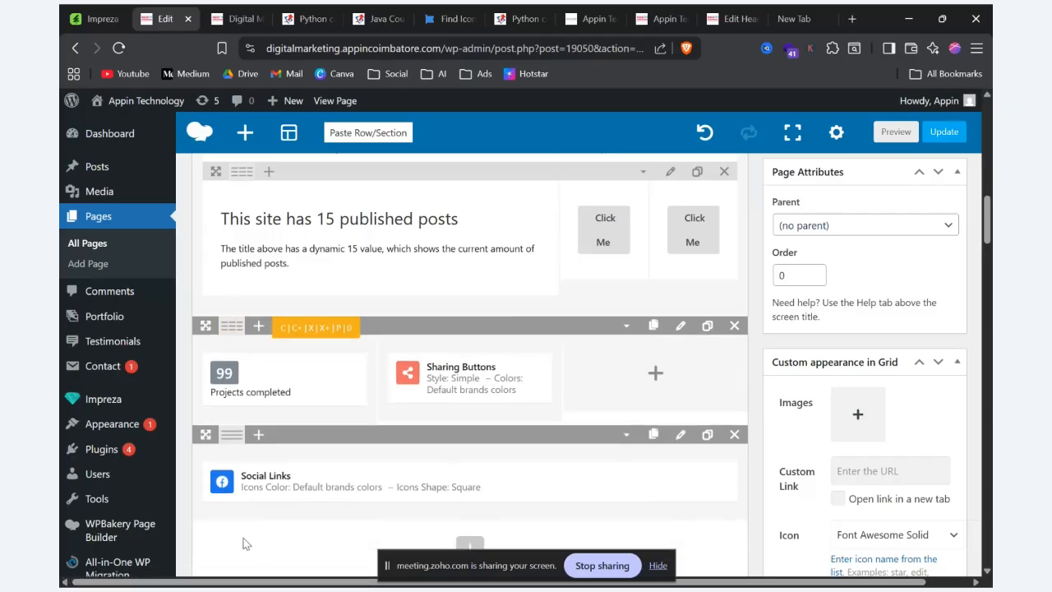
drag(373, 487, 655, 374)
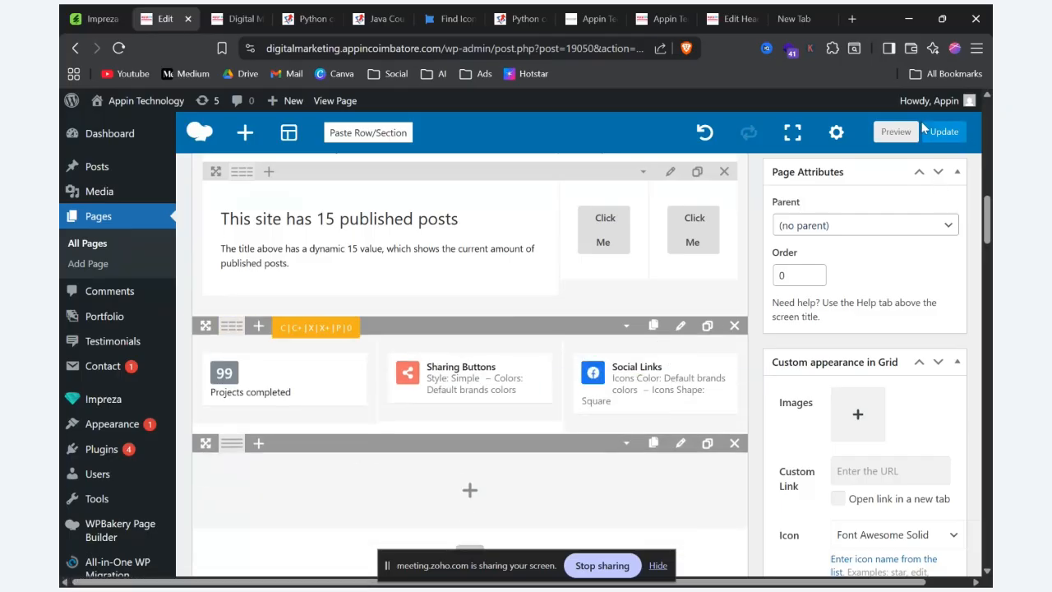
Step: Preview the page and check the social links beside the sharing buttons
click(895, 133)
scroll(753, 286, down, 5)
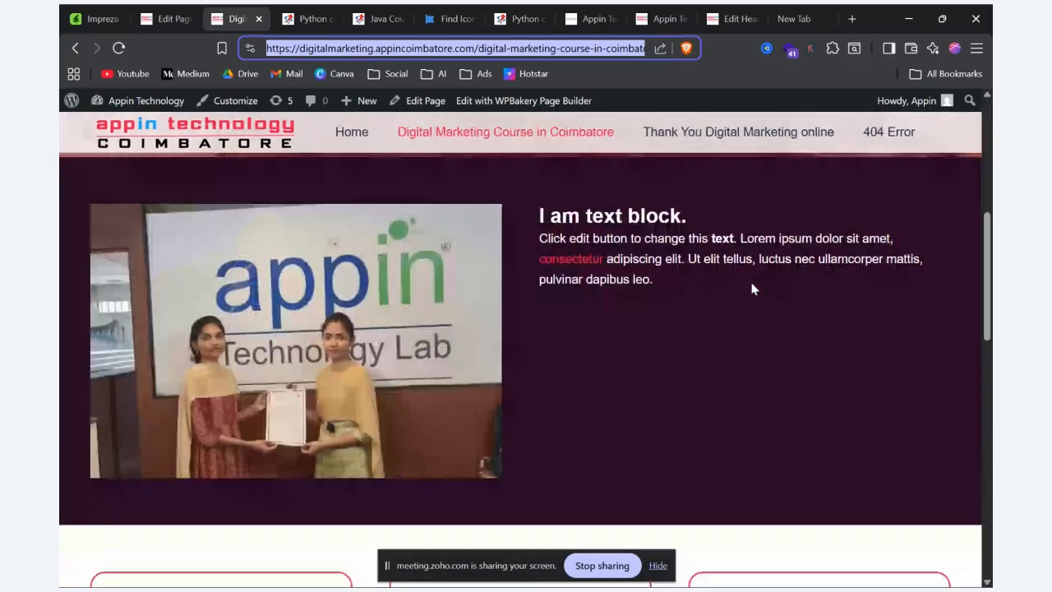
scroll(753, 287, down, 10)
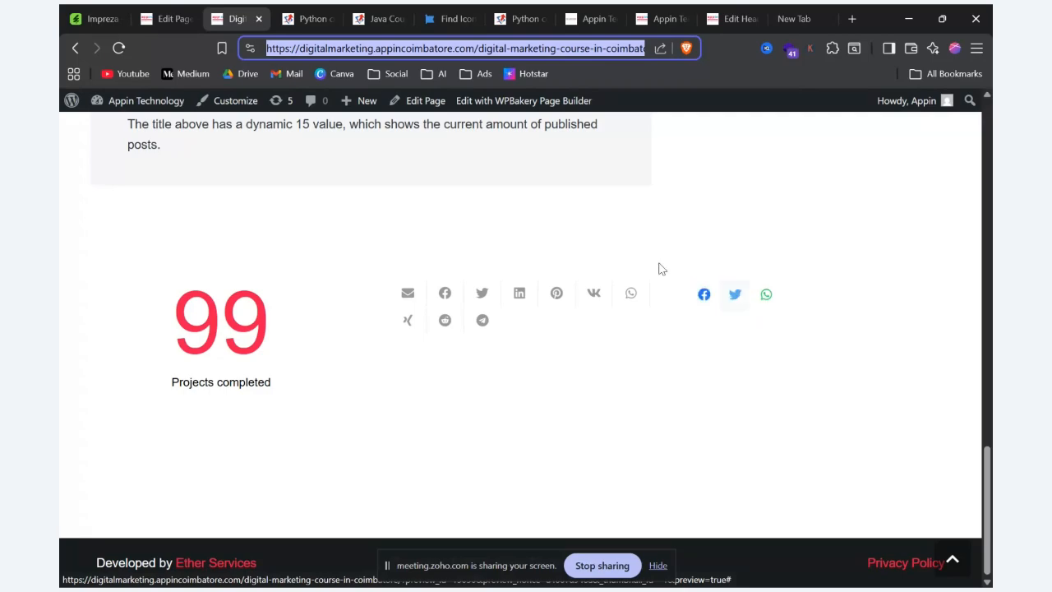
Step: Return to the page editor and add a Grid element to the empty row below the counter row
click(161, 16)
scroll(485, 454, down, 5)
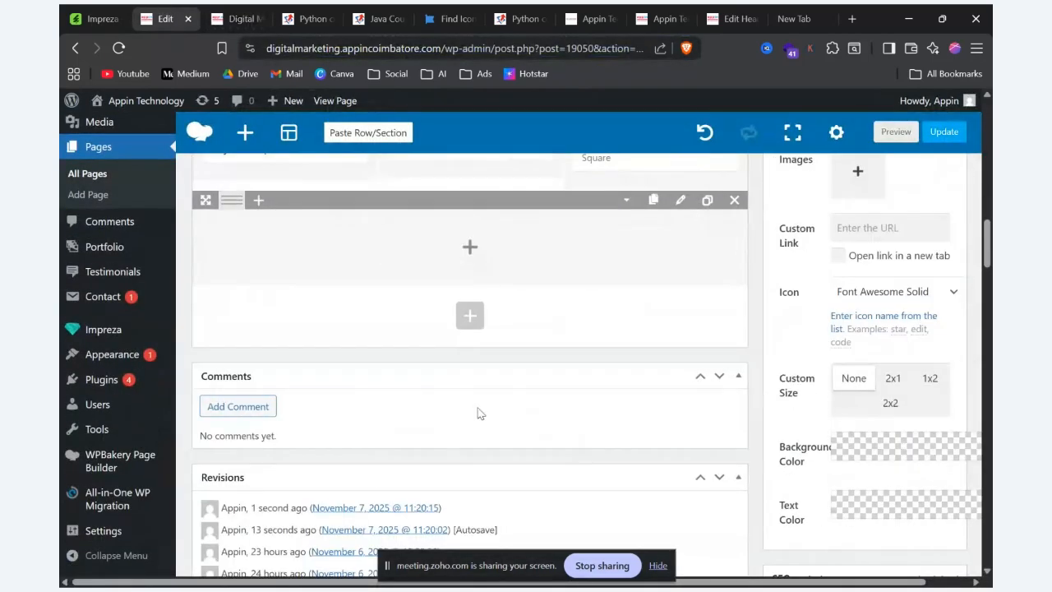
click(472, 244)
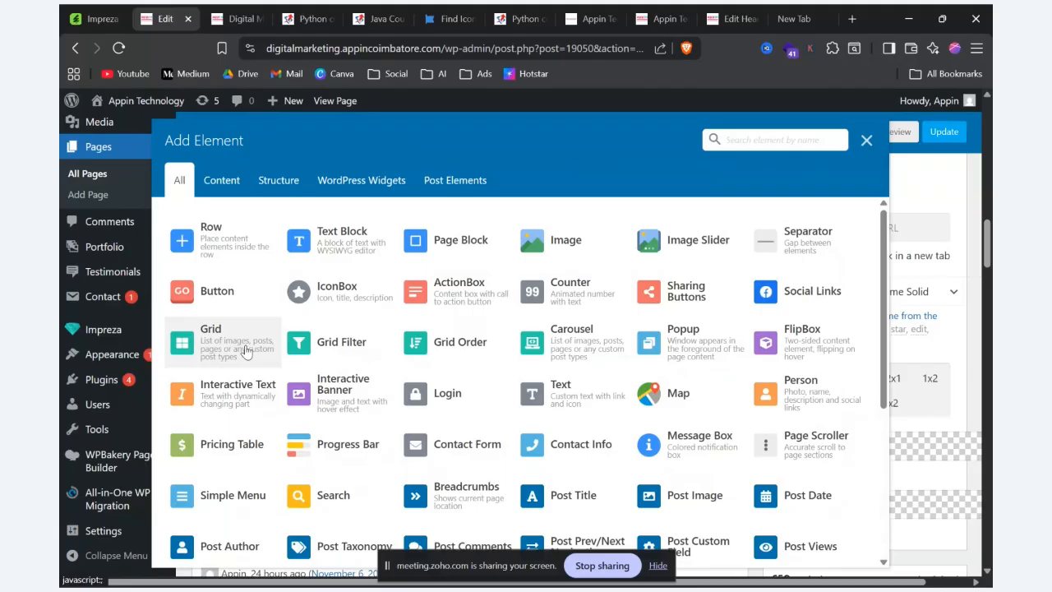
click(245, 351)
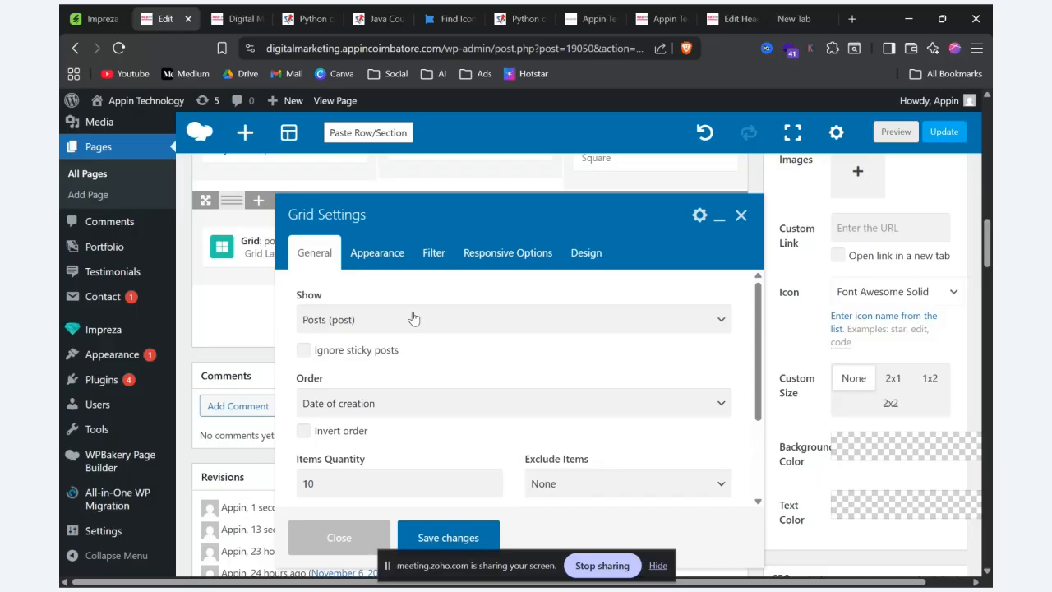
Step: Switch to the Ether Infotech Python course tab and search Google for appincoimbatore.com there
click(521, 11)
click(370, 54)
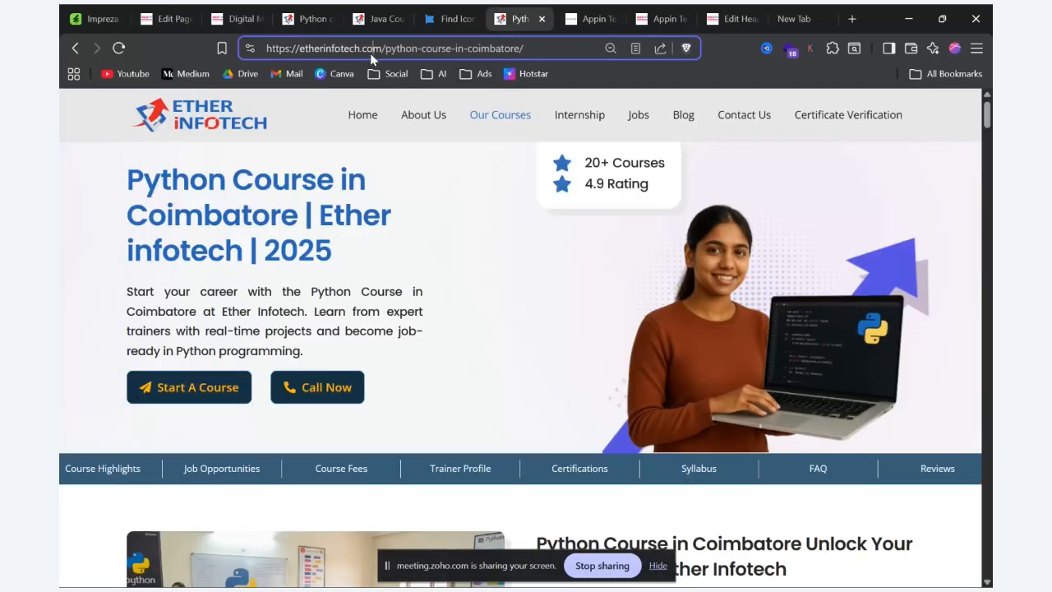
text(A)
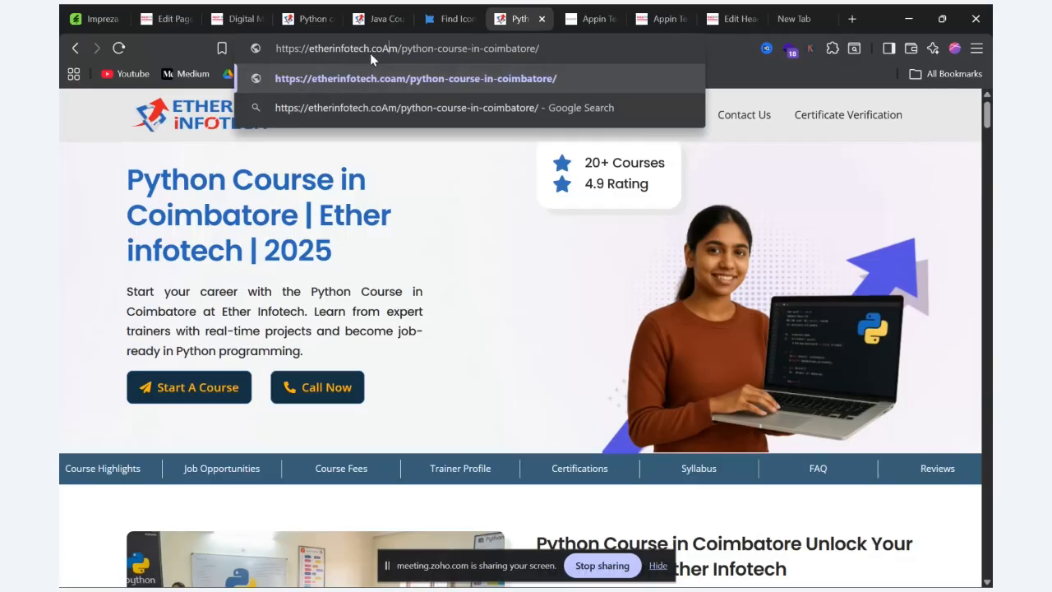
key(ctrl+a)
key(BackSpace)
text(appin)
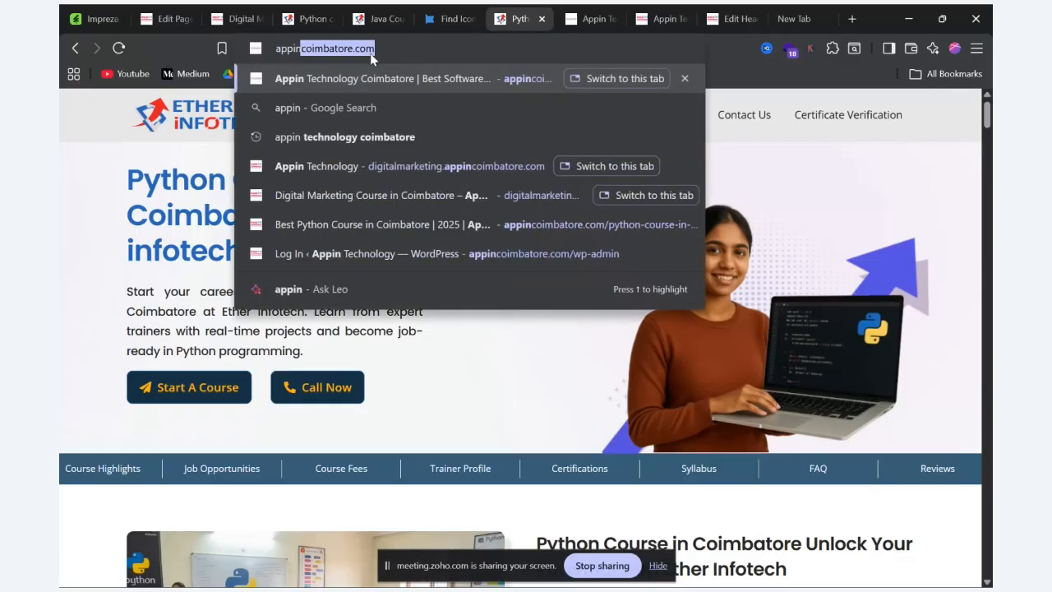
text(coimbat)
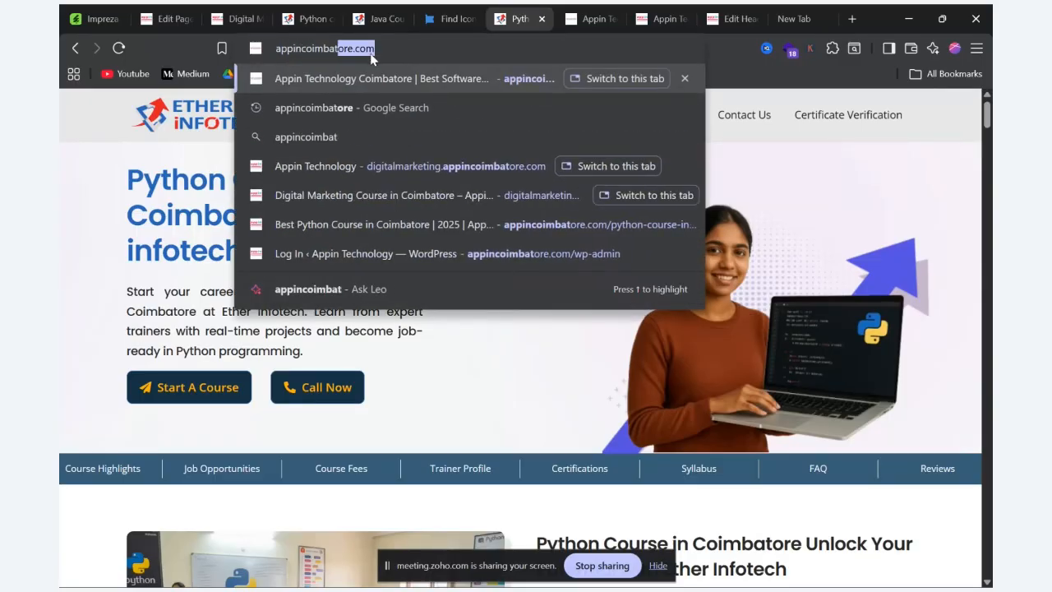
text(ore.)
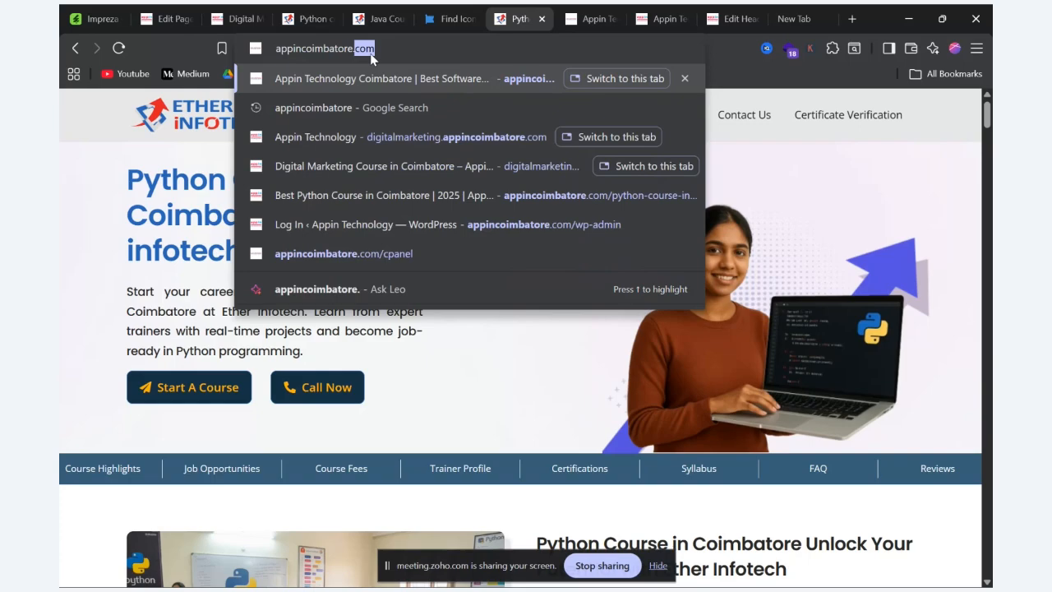
text(coom)
key(Return)
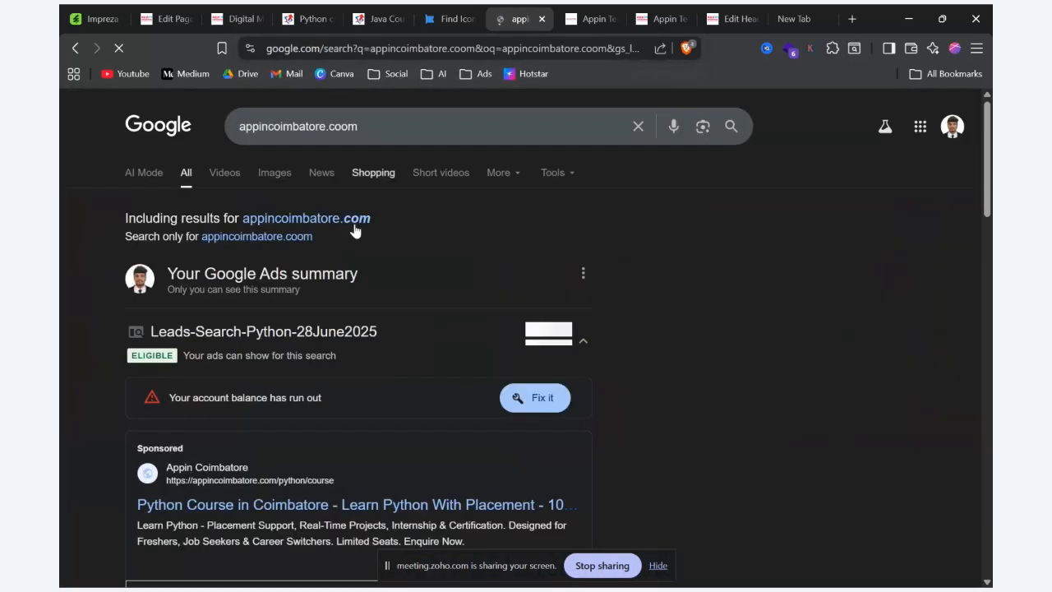
click(340, 219)
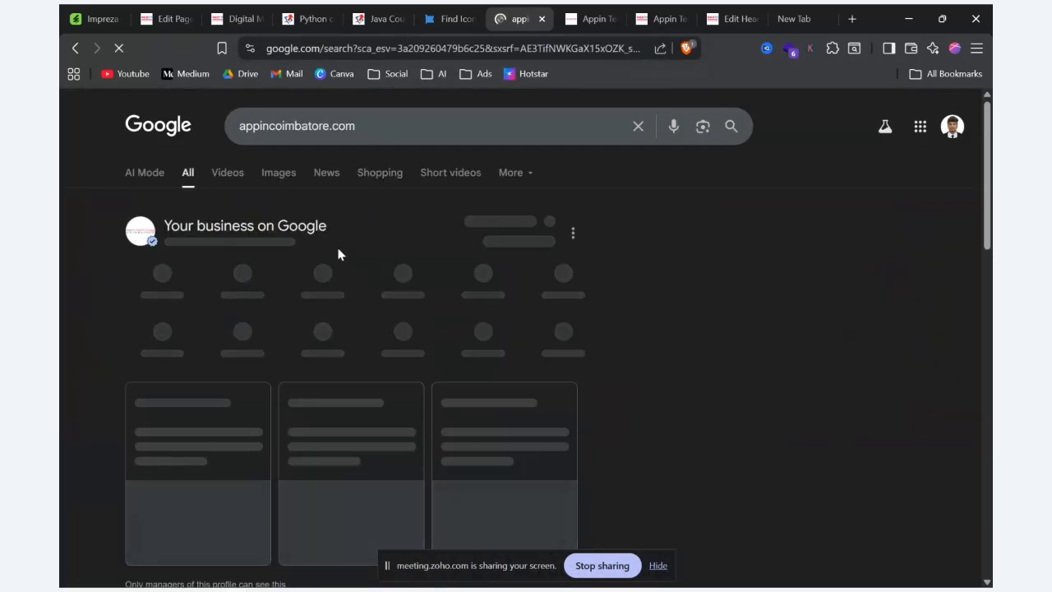
Step: Open the sponsored Appin Coimbatore Python course result and shorten its address to the home page, appincoimbatore.com
scroll(340, 255, down, 7)
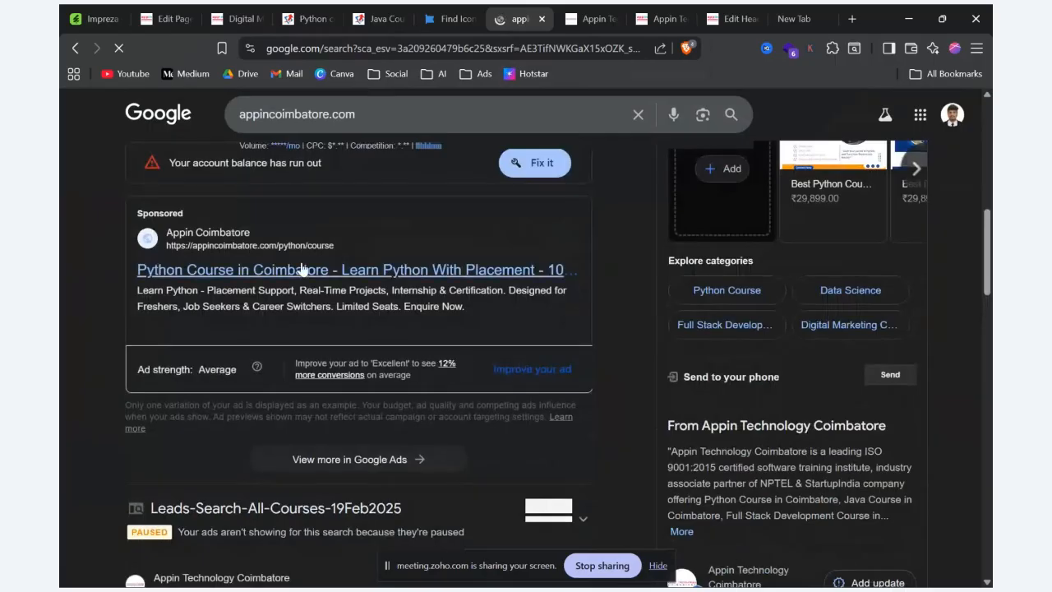
click(302, 270)
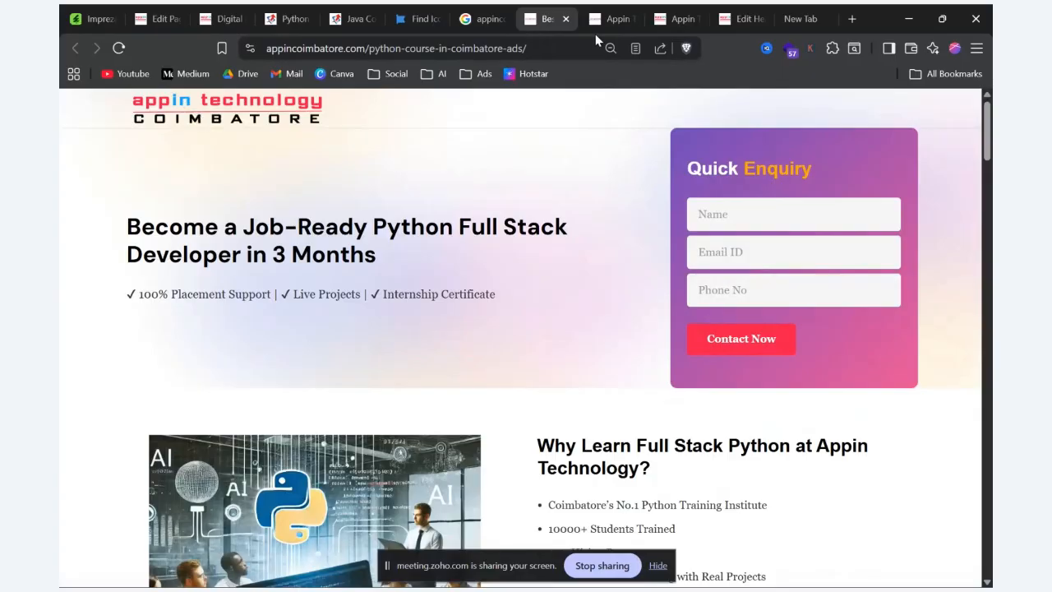
drag(530, 48, 373, 51)
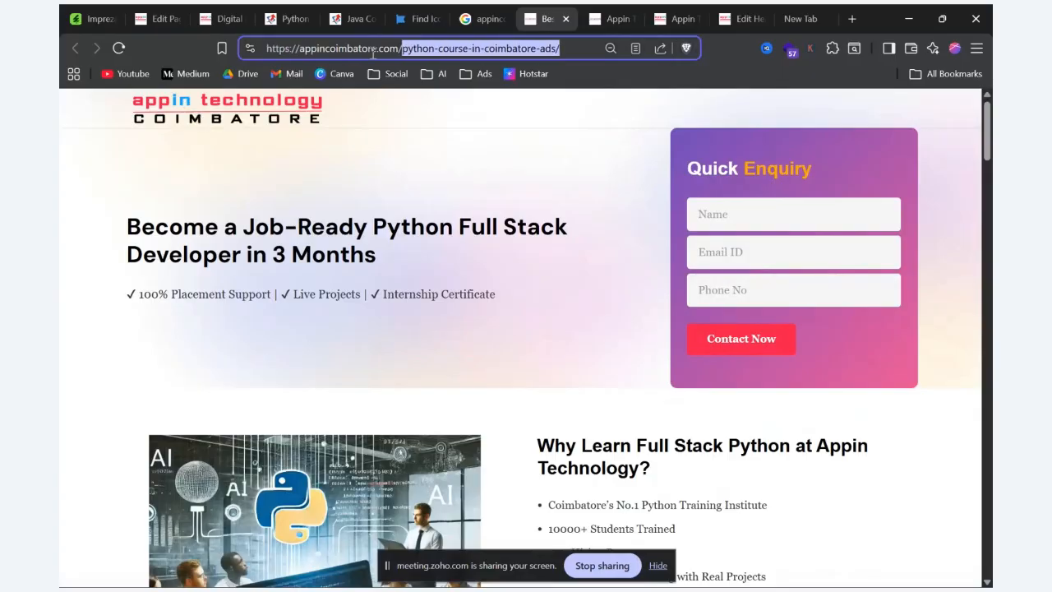
key(BackSpace)
key(Return)
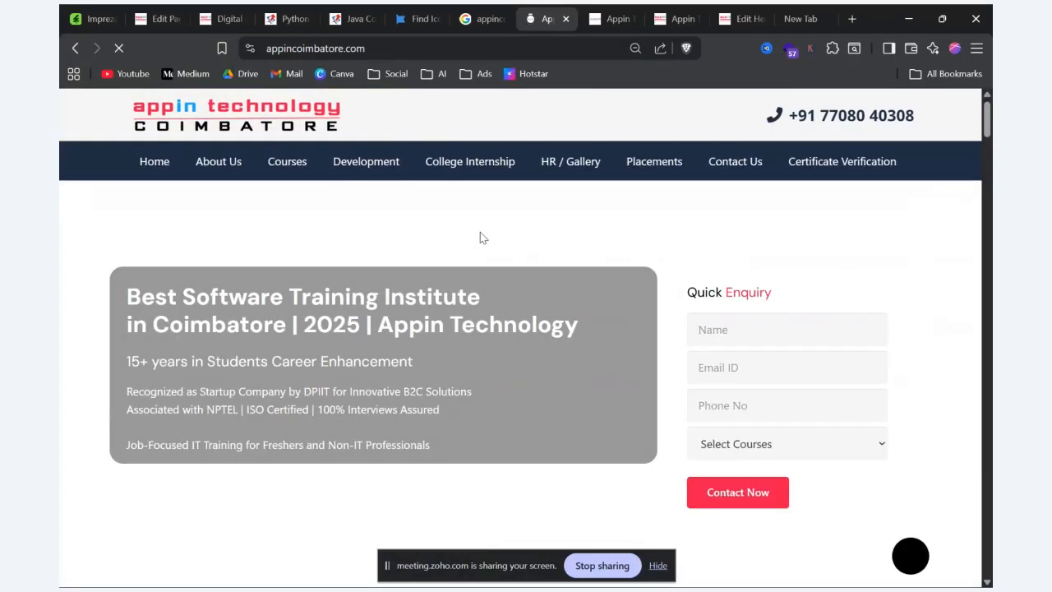
Step: Open the Full Stack Python with AI course page and look through its sections, including the latest blogs, before returning to its start
mouse_move(287, 161)
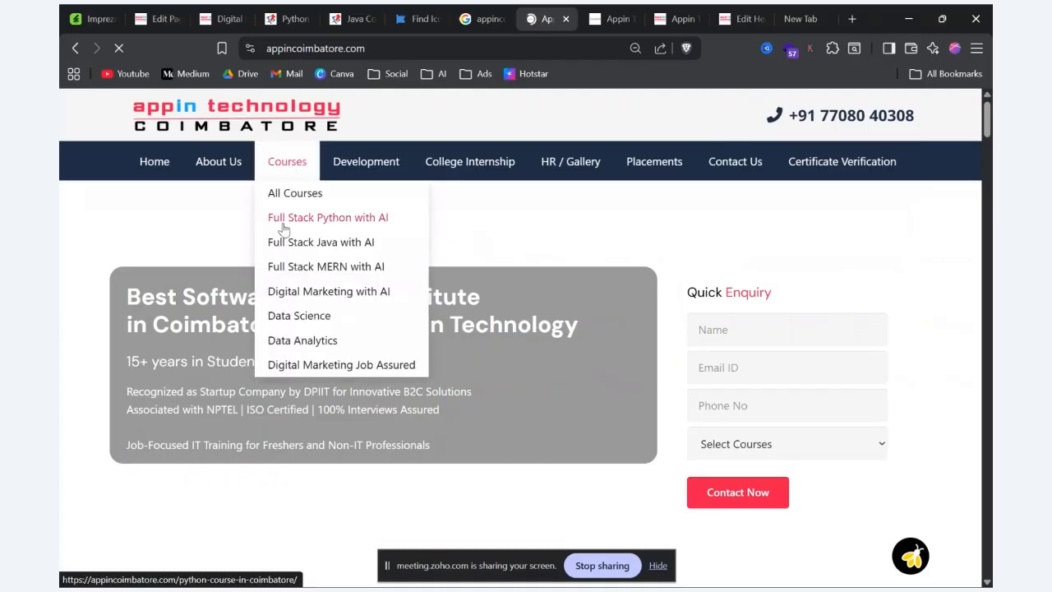
click(284, 222)
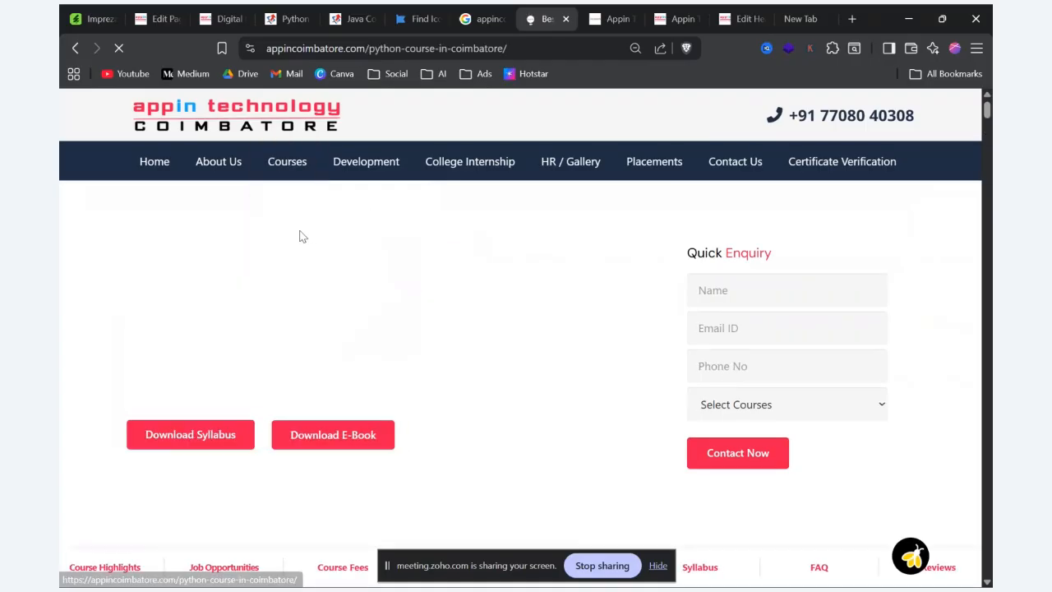
scroll(300, 235, down, 10)
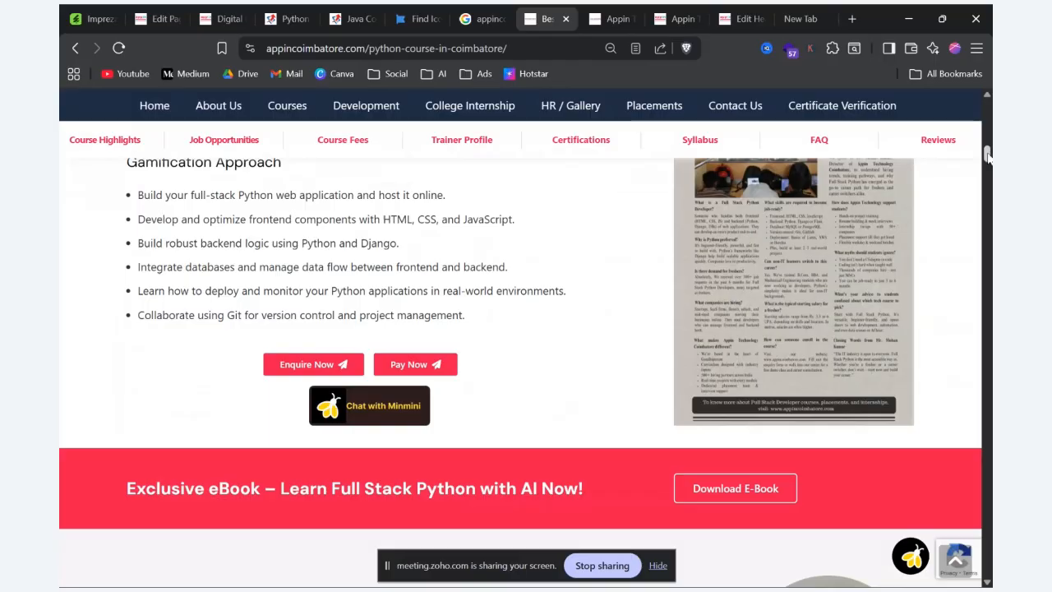
drag(989, 154, 910, 511)
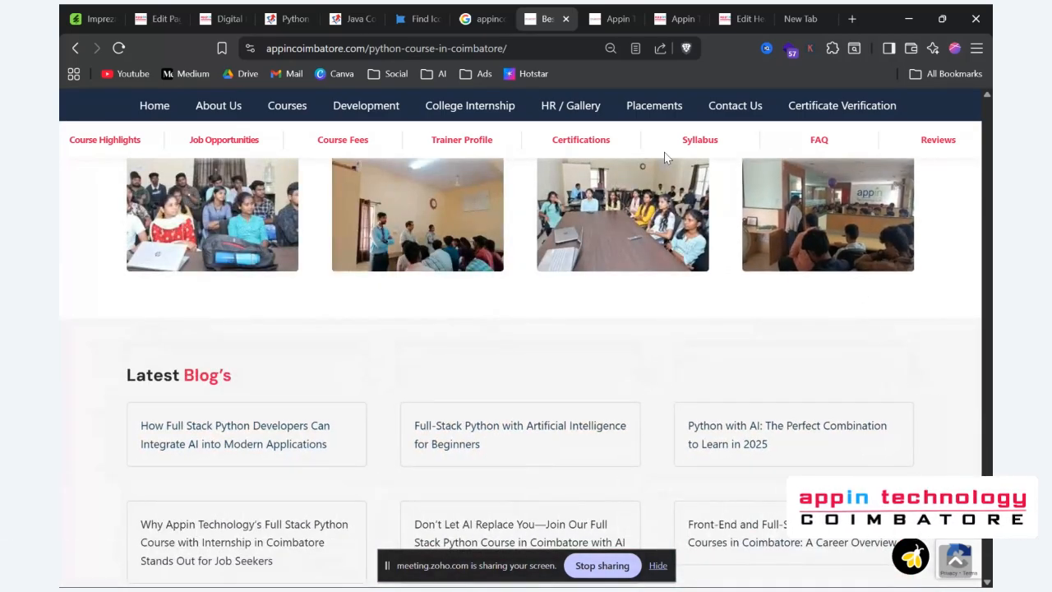
click(687, 156)
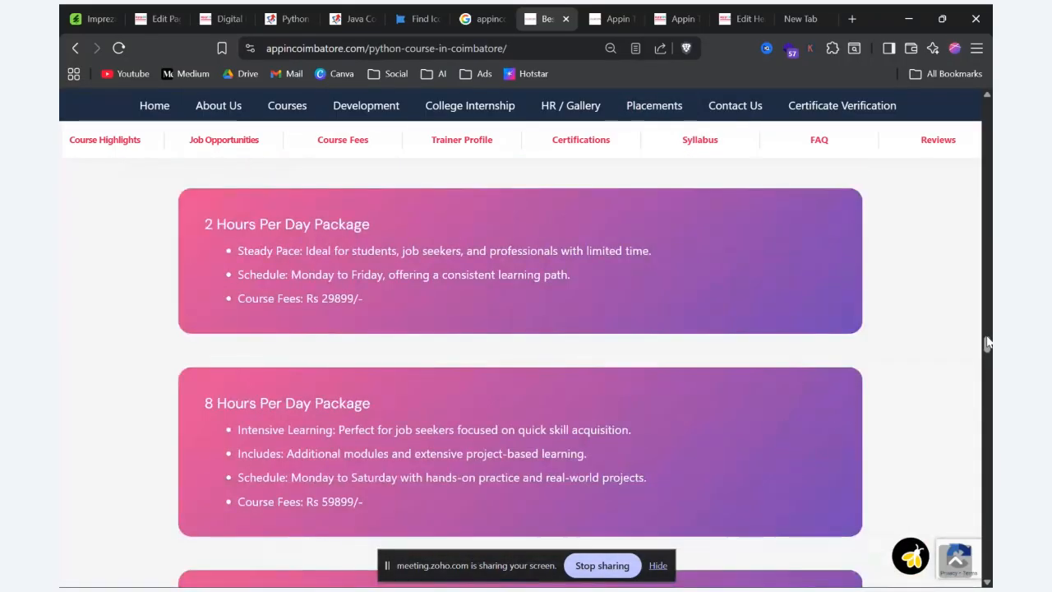
drag(987, 345, 990, 79)
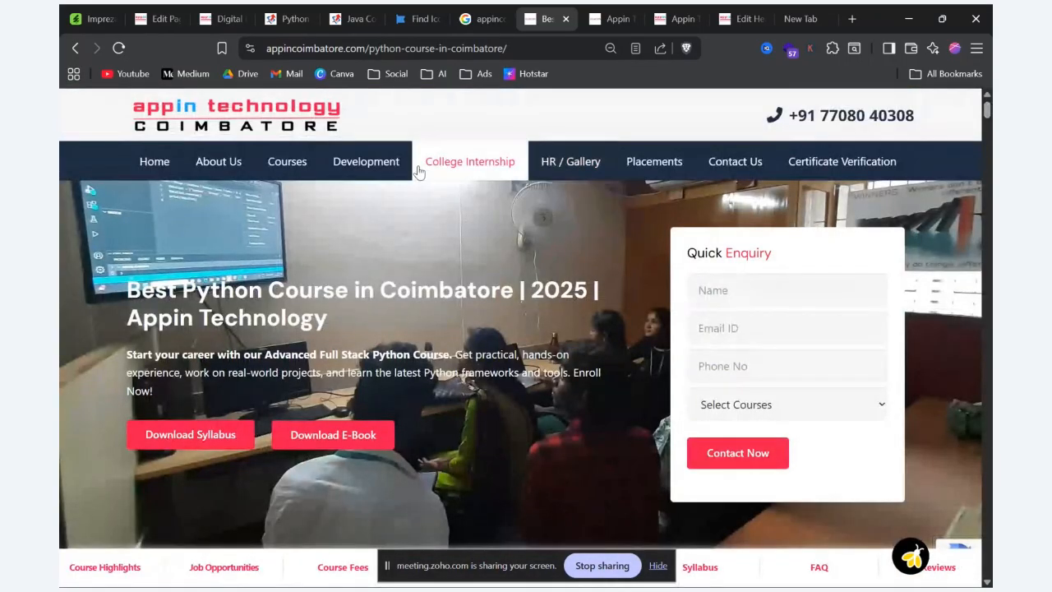
Step: Open the Appin Coimbatore site's blogs page and look through its grid of blog posts
mouse_move(590, 171)
click(562, 269)
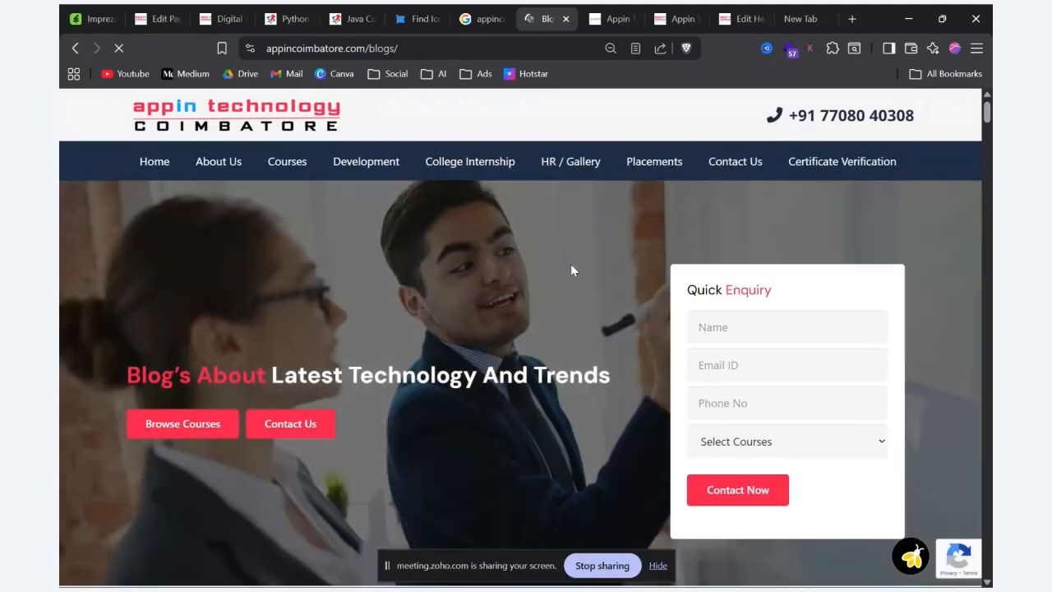
scroll(571, 266, down, 8)
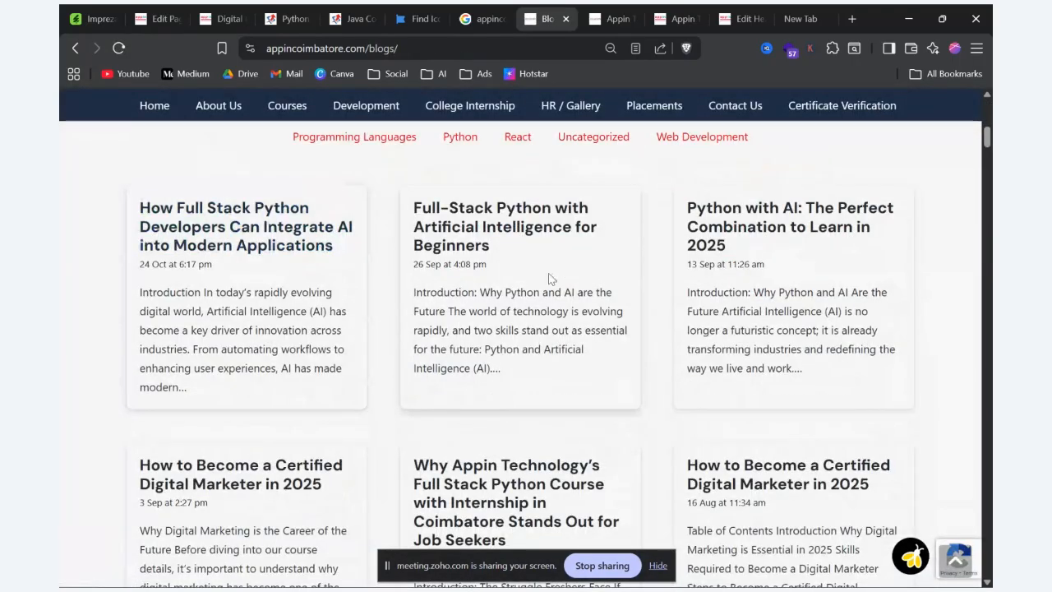
scroll(406, 372, down, 5)
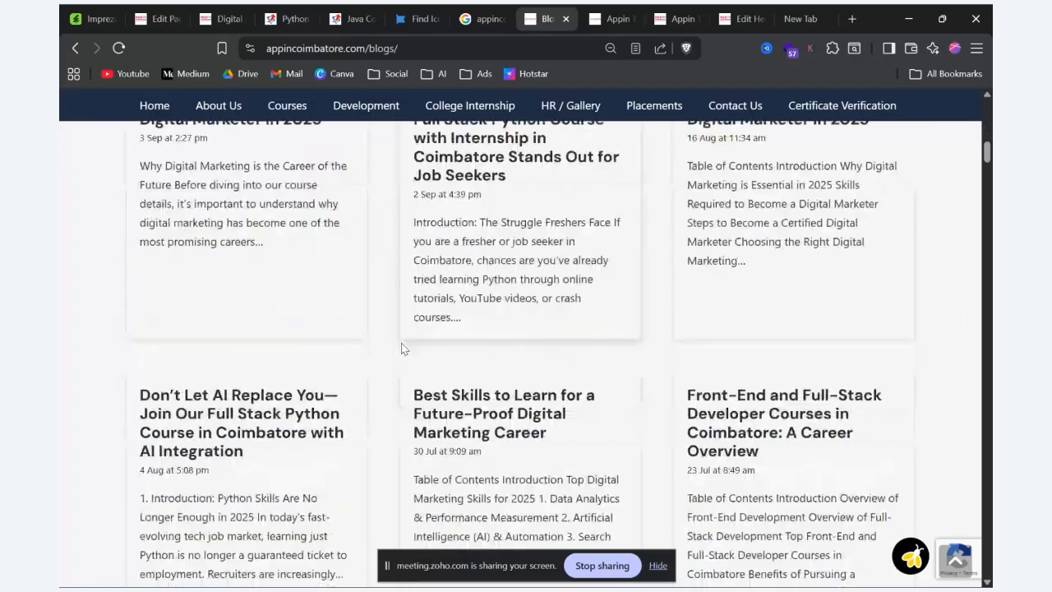
Step: Return to the page editor's Grid settings and keep Posts (post) as the content to show, ordered by Date of creation
click(212, 18)
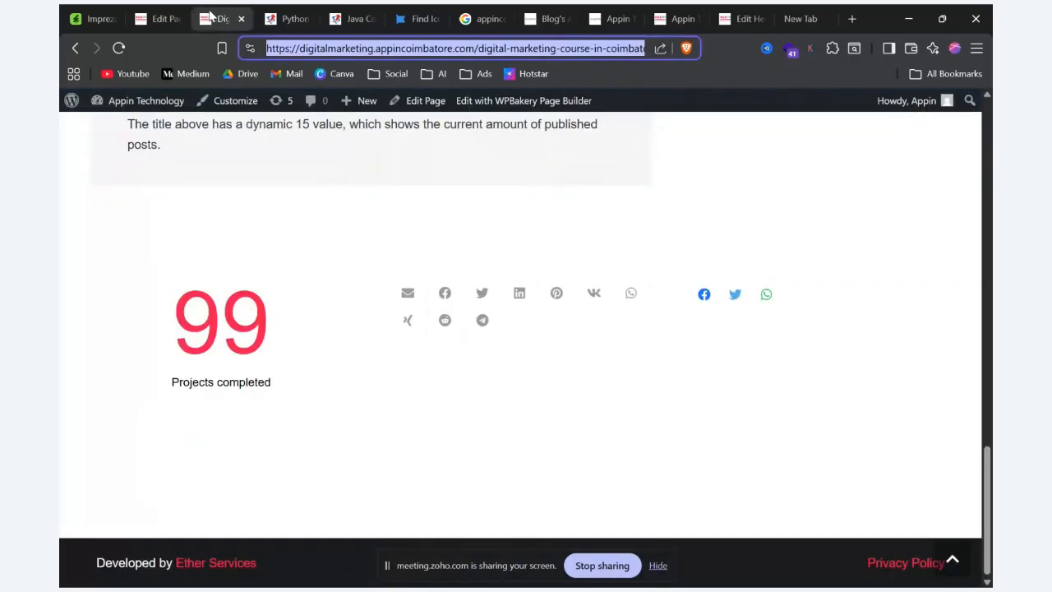
click(158, 18)
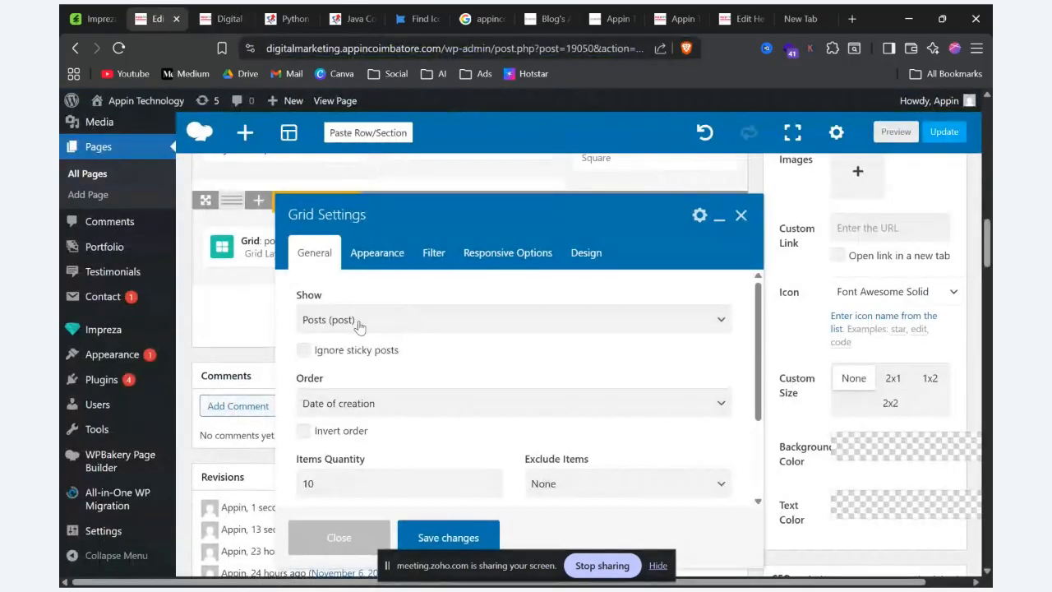
click(407, 327)
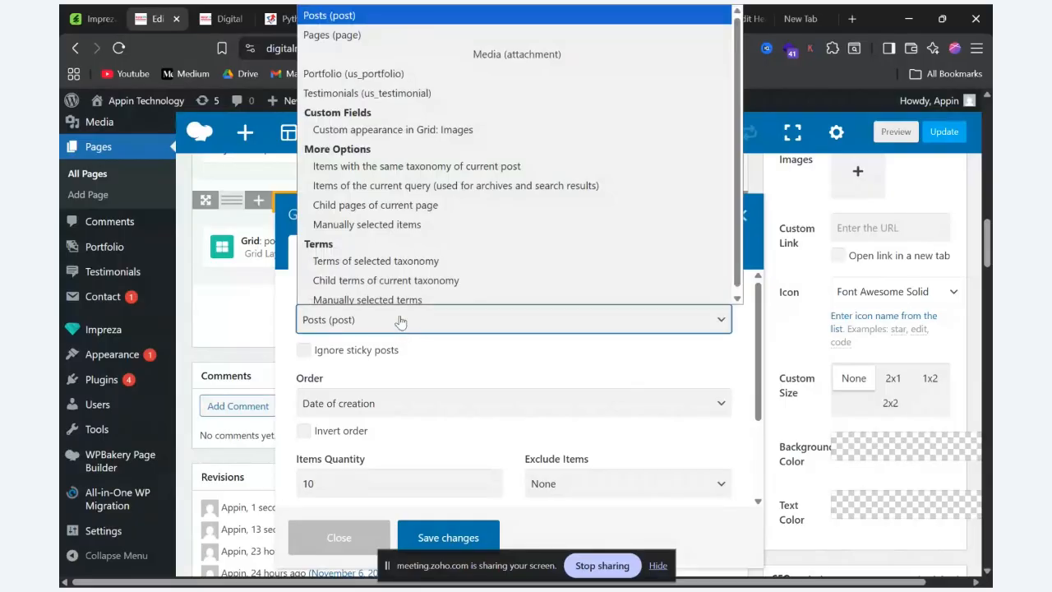
click(387, 17)
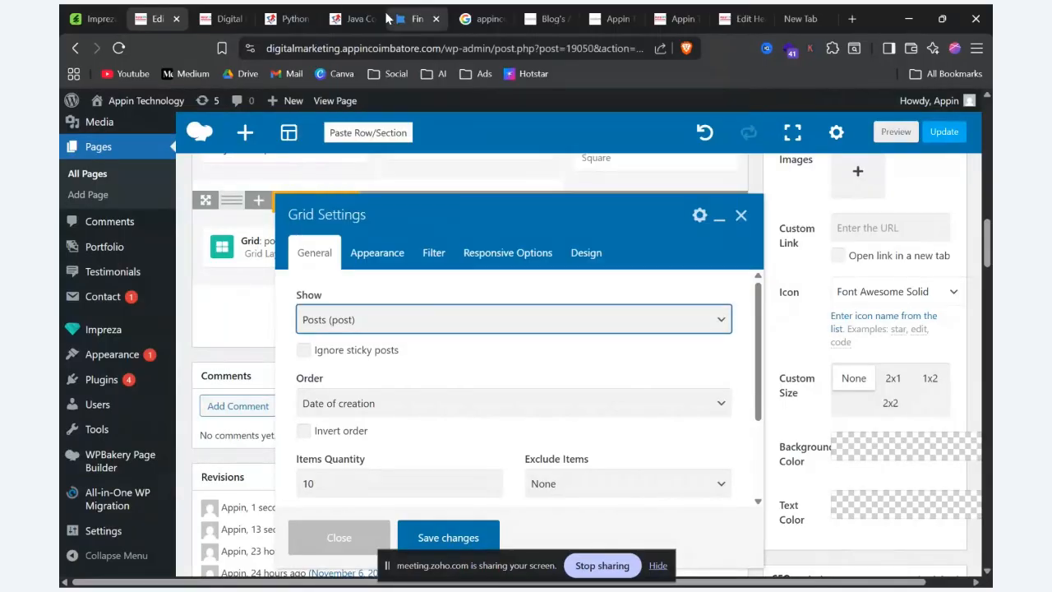
click(461, 405)
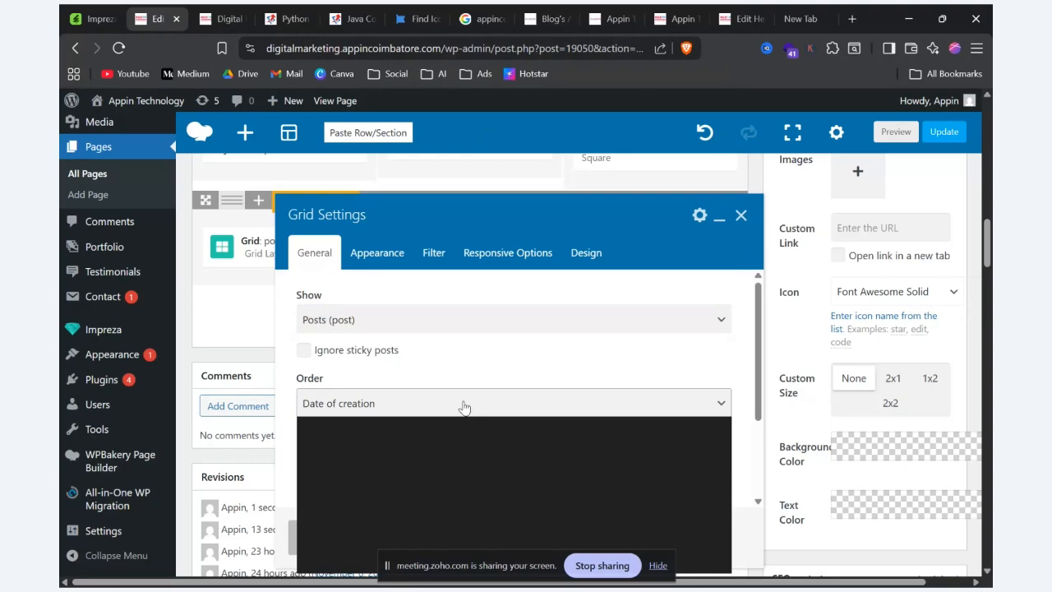
click(464, 406)
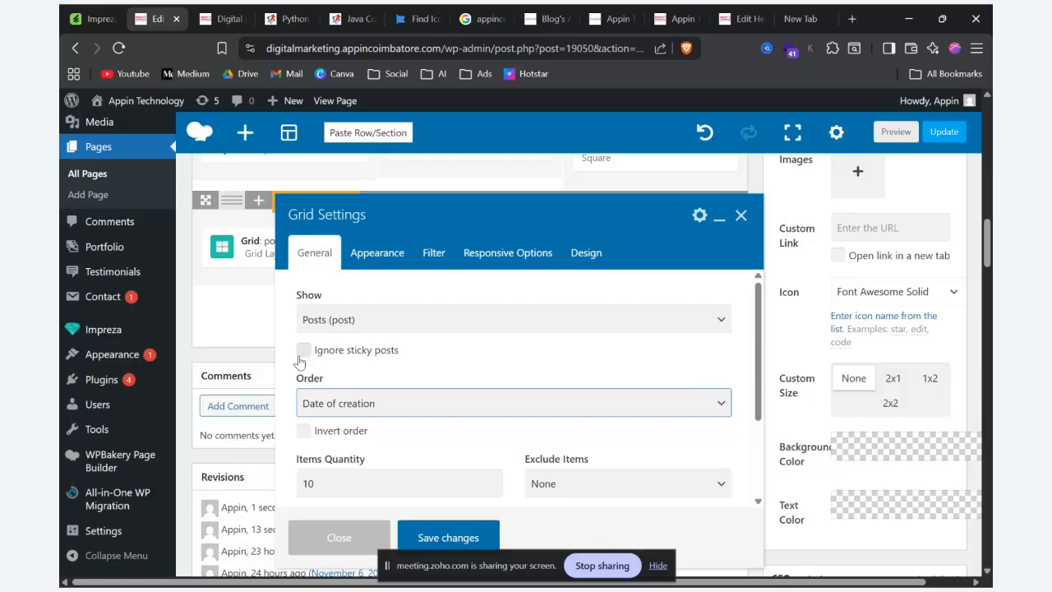
Step: Save the Grid settings and preview the page, checking the posts grid near its end
scroll(440, 357, down, 2)
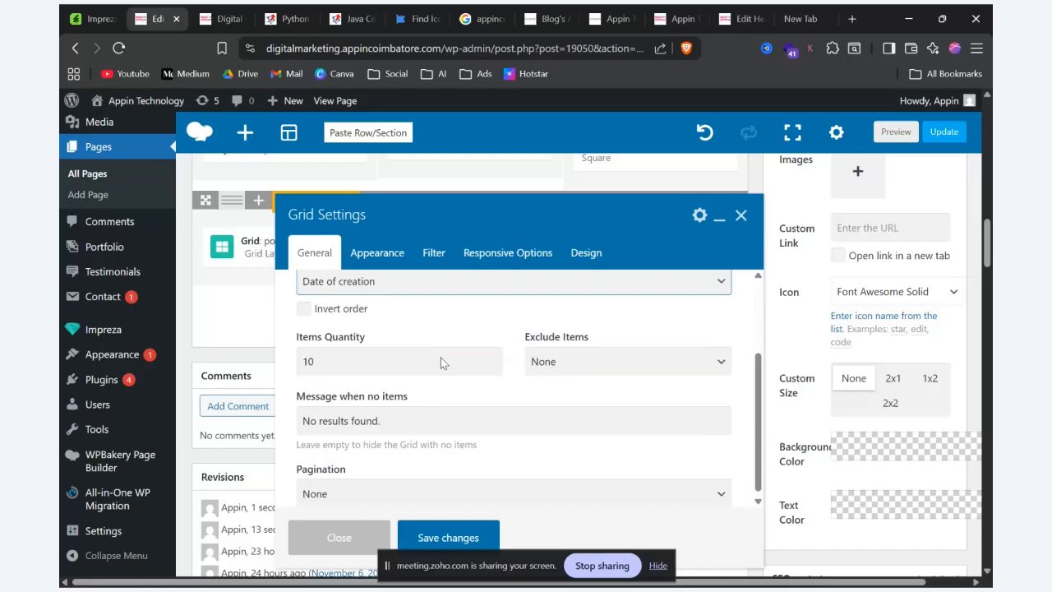
click(442, 529)
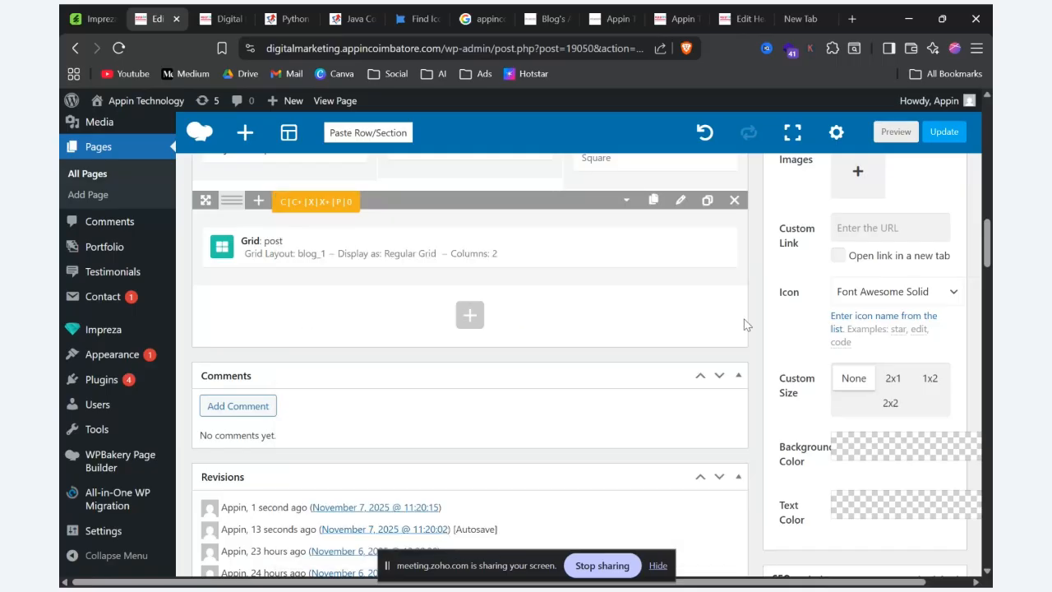
click(895, 132)
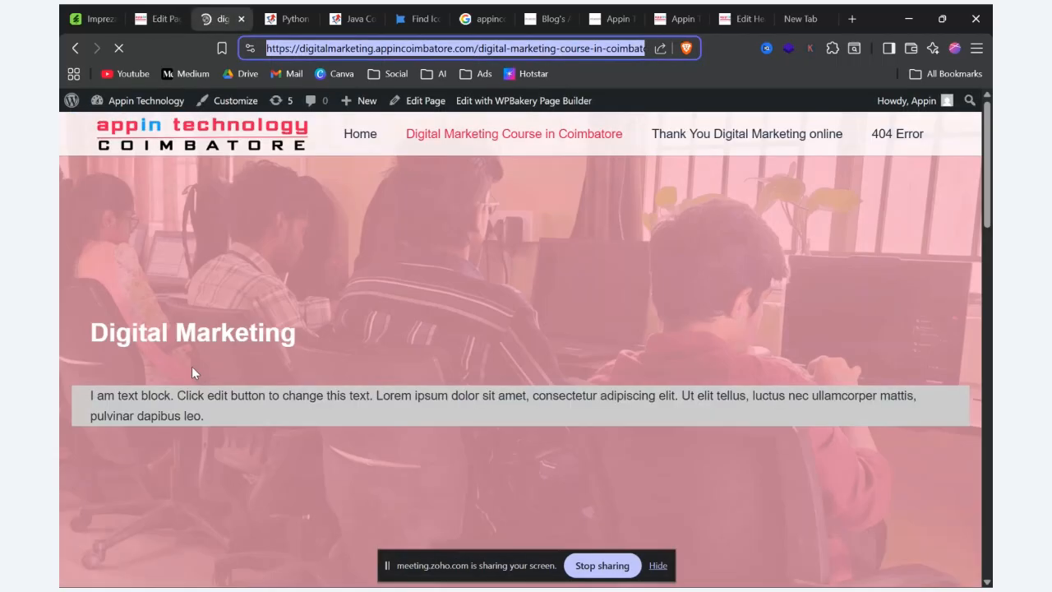
scroll(192, 366, down, 15)
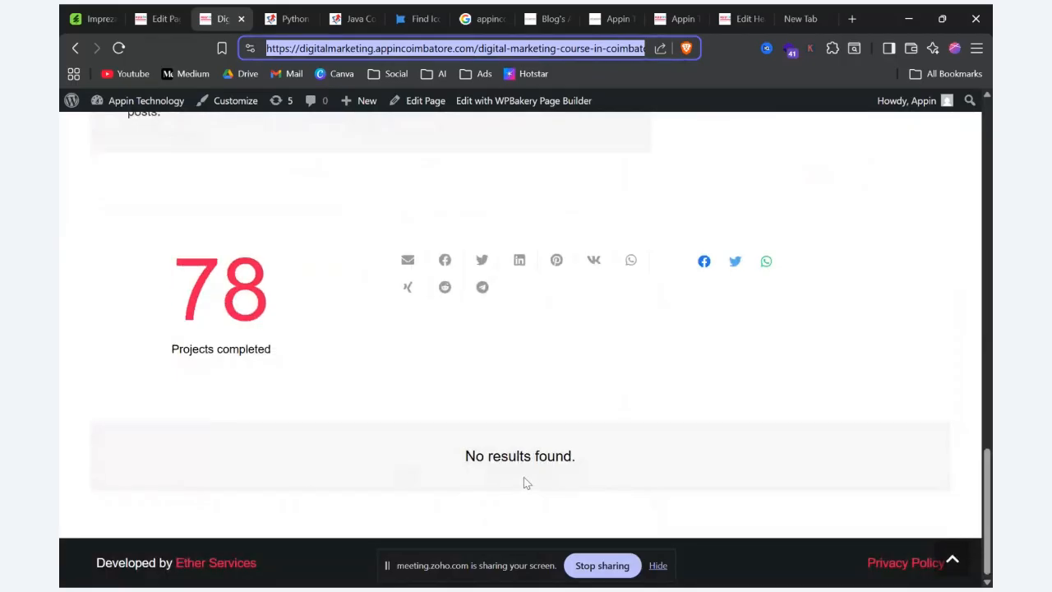
drag(465, 456, 579, 455)
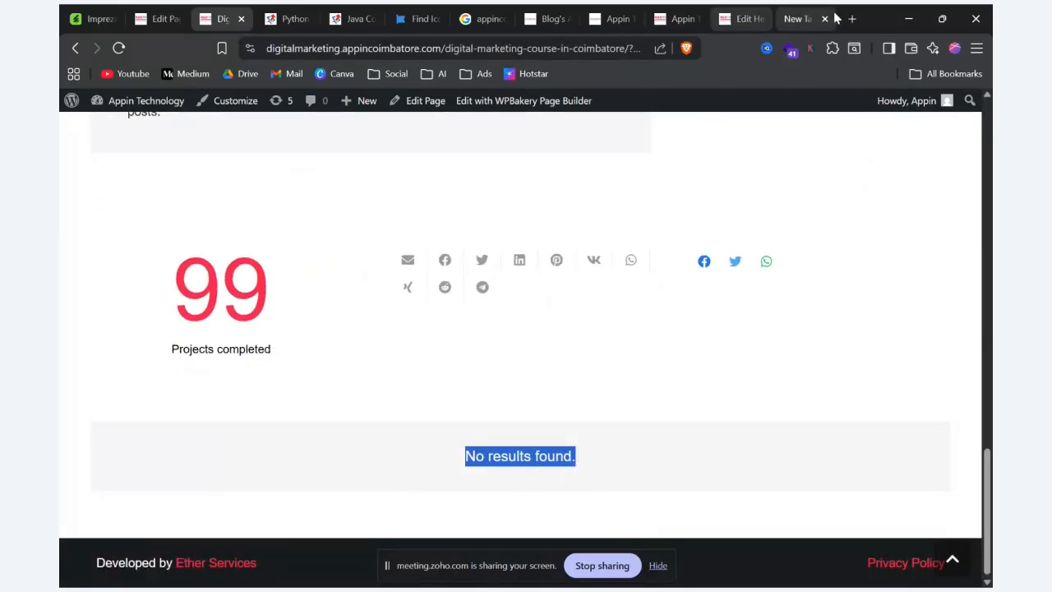
Step: Switch to the Impreza demo site and open its Portfolio Grid 1 page
click(740, 11)
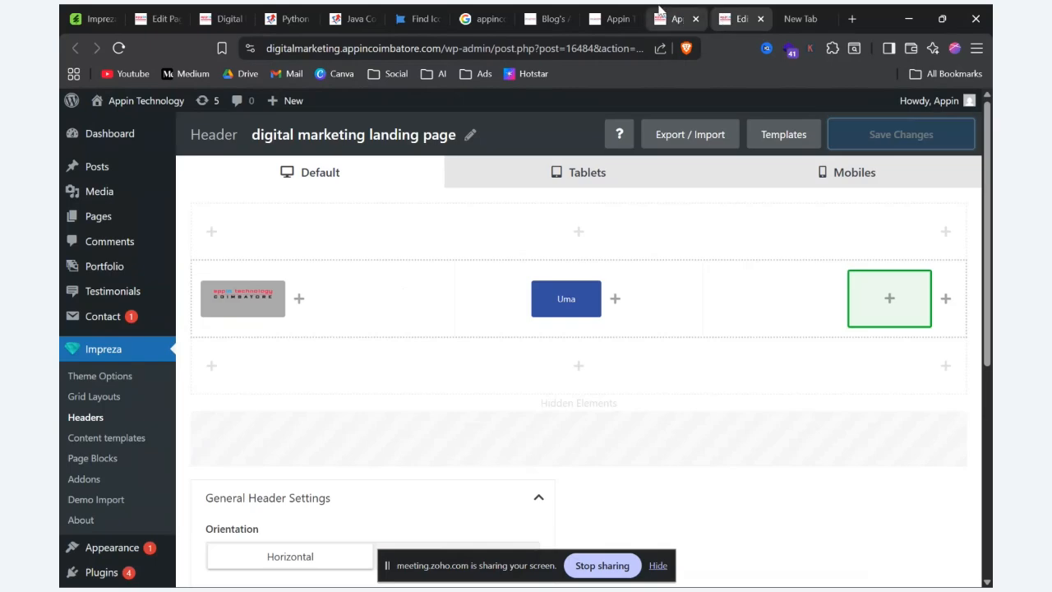
click(681, 18)
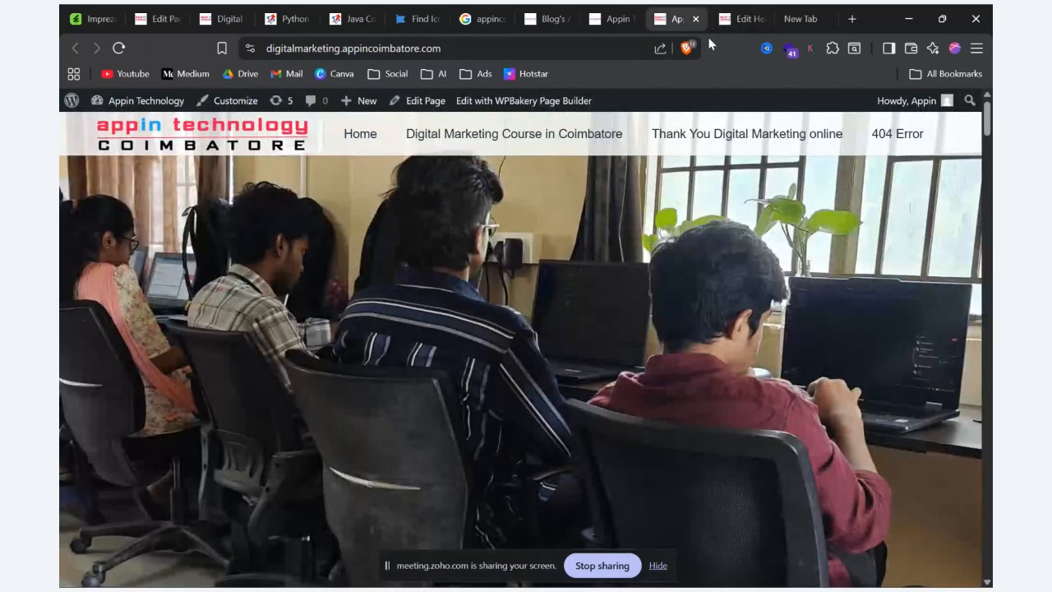
key(alt+Tab)
mouse_move(773, 131)
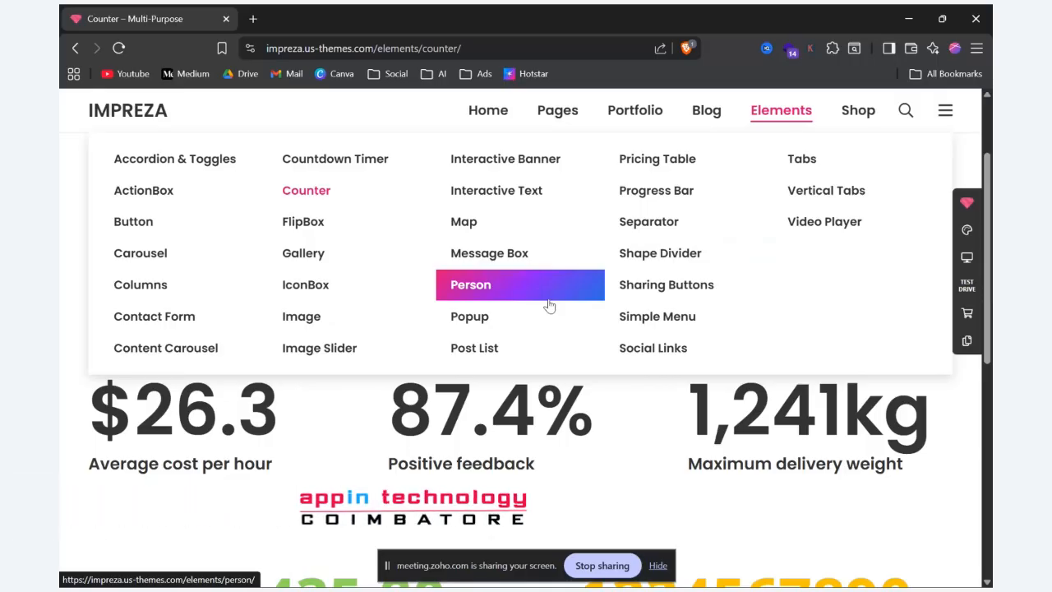
mouse_move(709, 113)
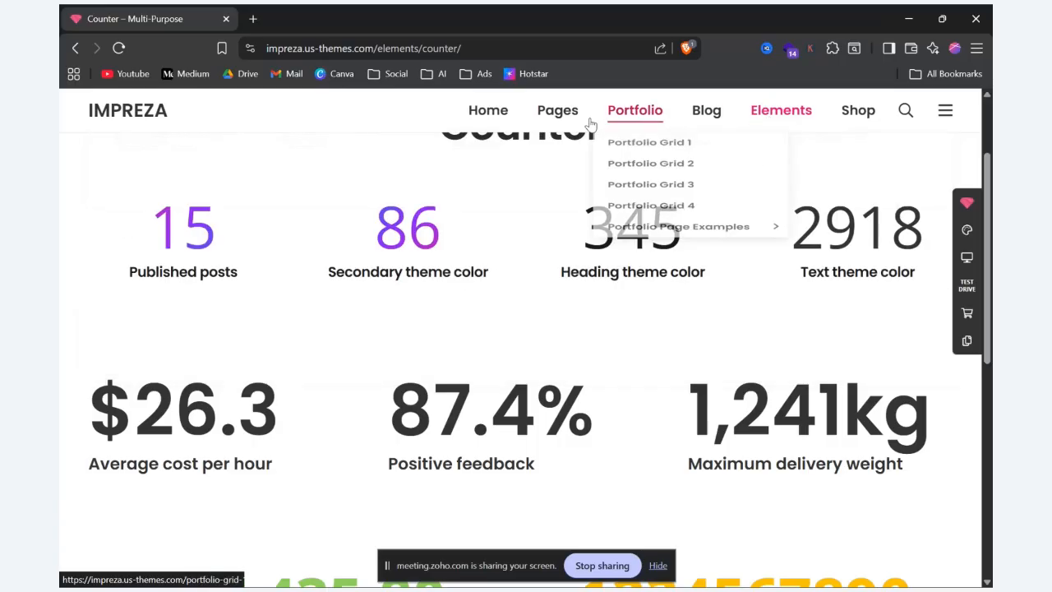
mouse_move(571, 124)
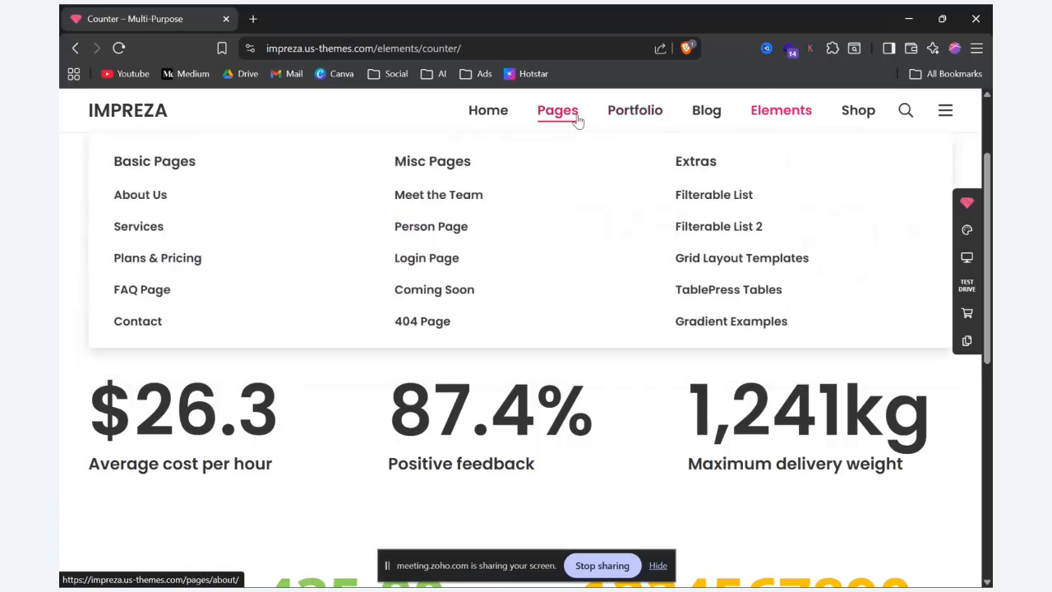
mouse_move(662, 126)
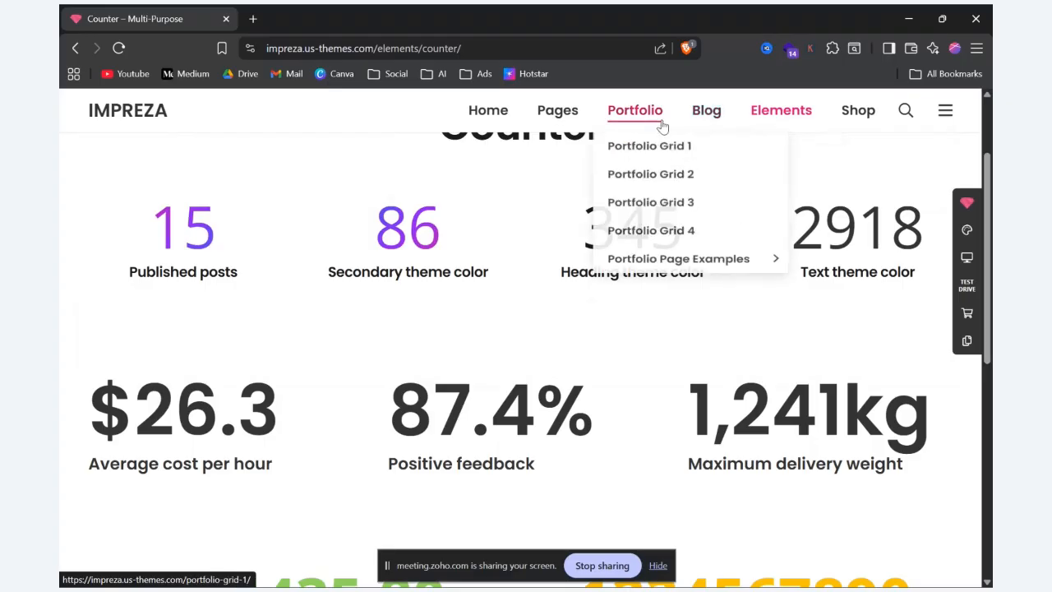
click(648, 148)
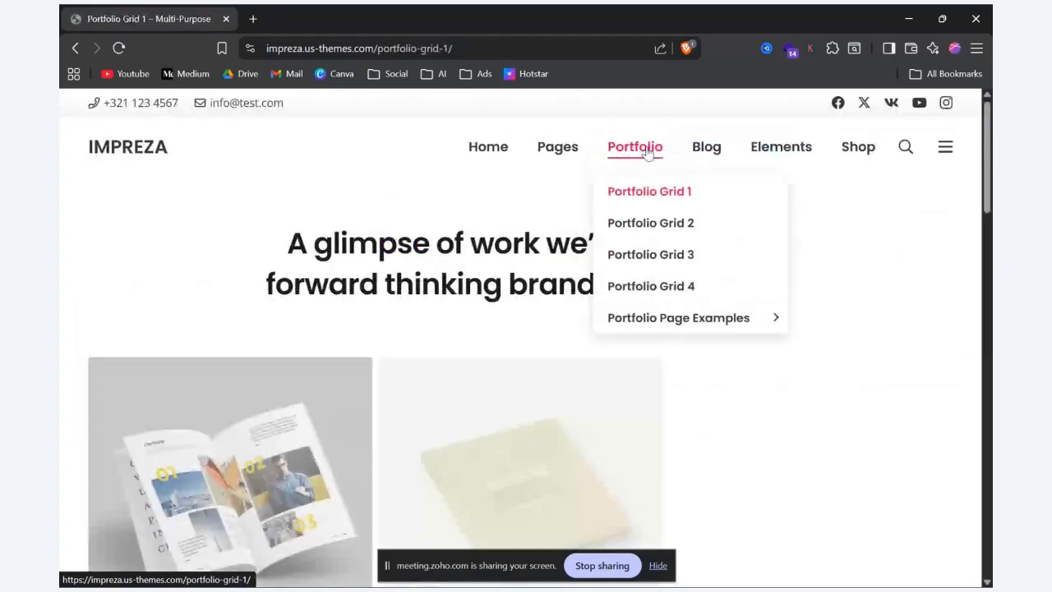
Step: Look through the project tiles of the Portfolio Grid 1 page and their hover effects
scroll(526, 317, down, 3)
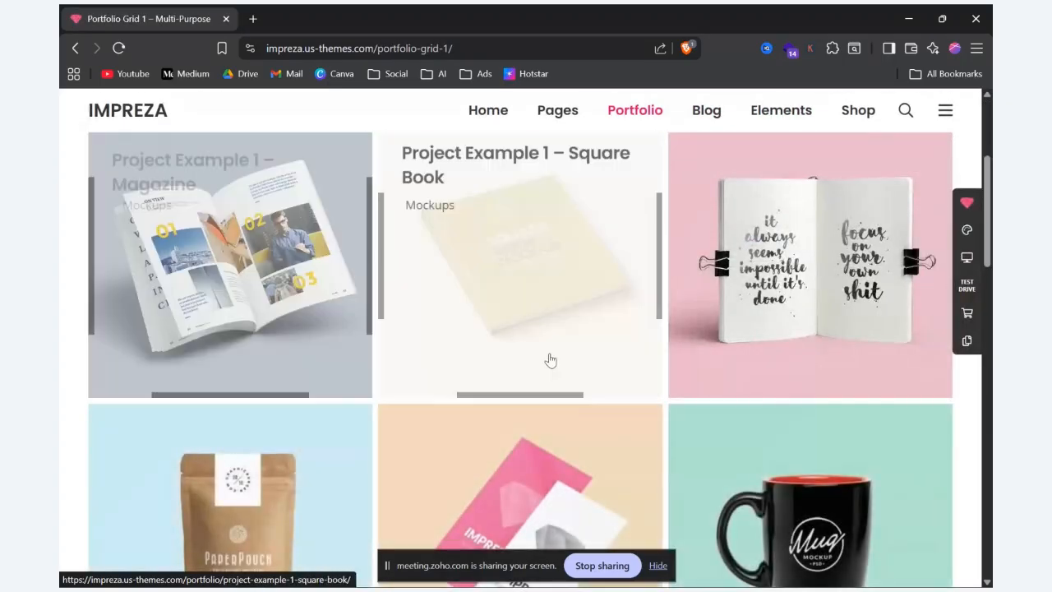
scroll(866, 300, down, 4)
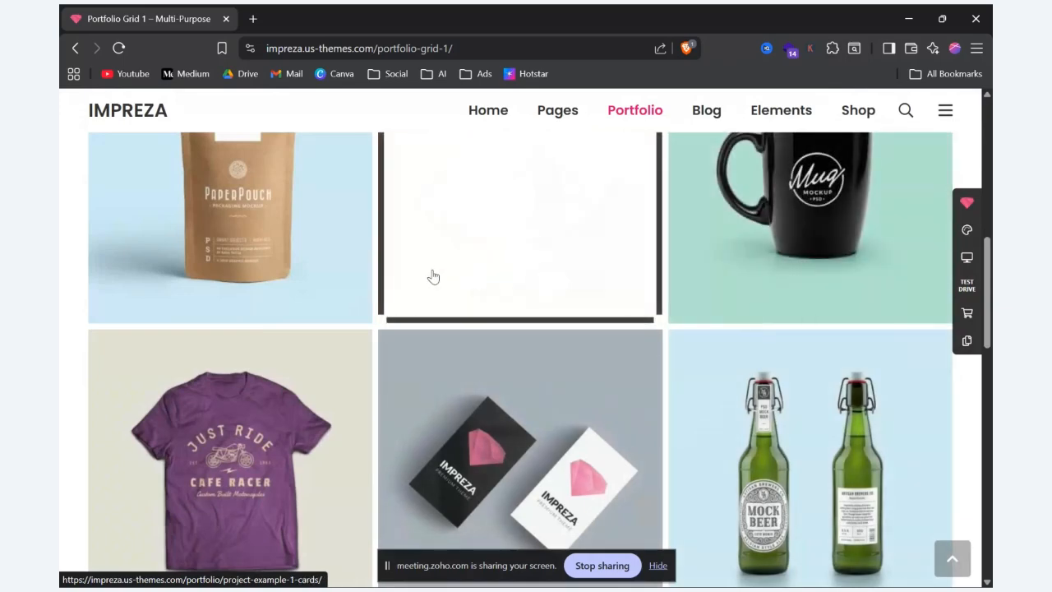
scroll(222, 272, up, 3)
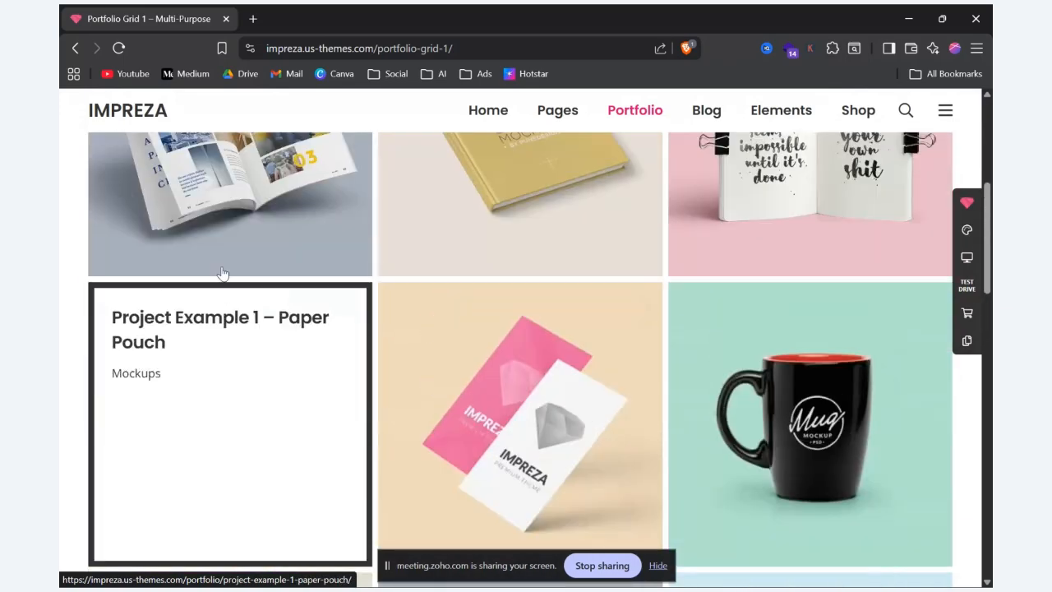
scroll(222, 273, up, 3)
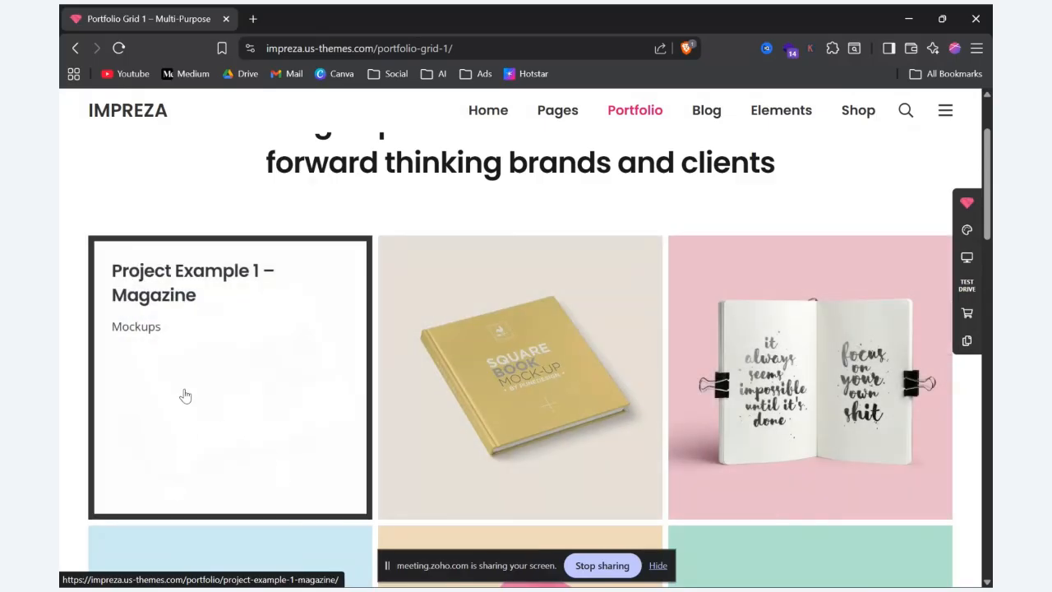
Step: Open the Project Example 1 – Magazine project and look through its page down to the related projects
scroll(402, 297, down, 5)
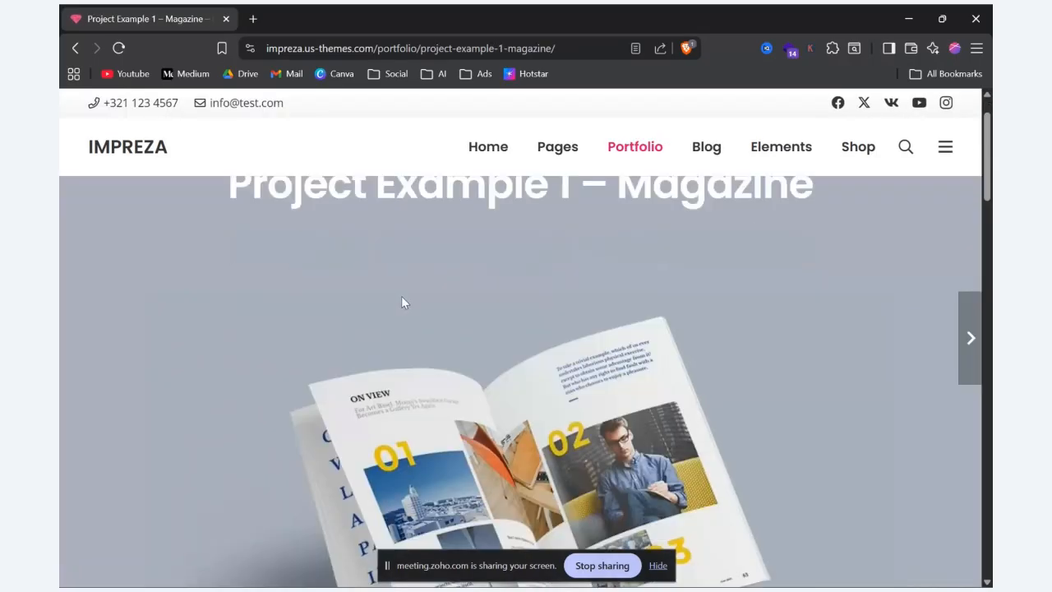
scroll(402, 301, down, 10)
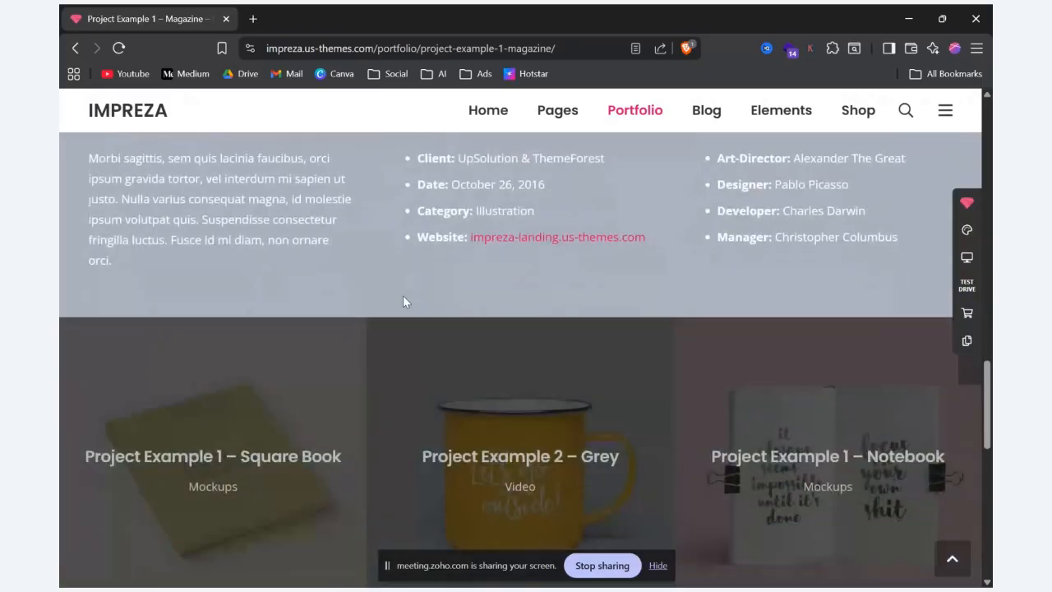
scroll(403, 302, up, 3)
scroll(403, 301, up, 4)
scroll(400, 300, up, 5)
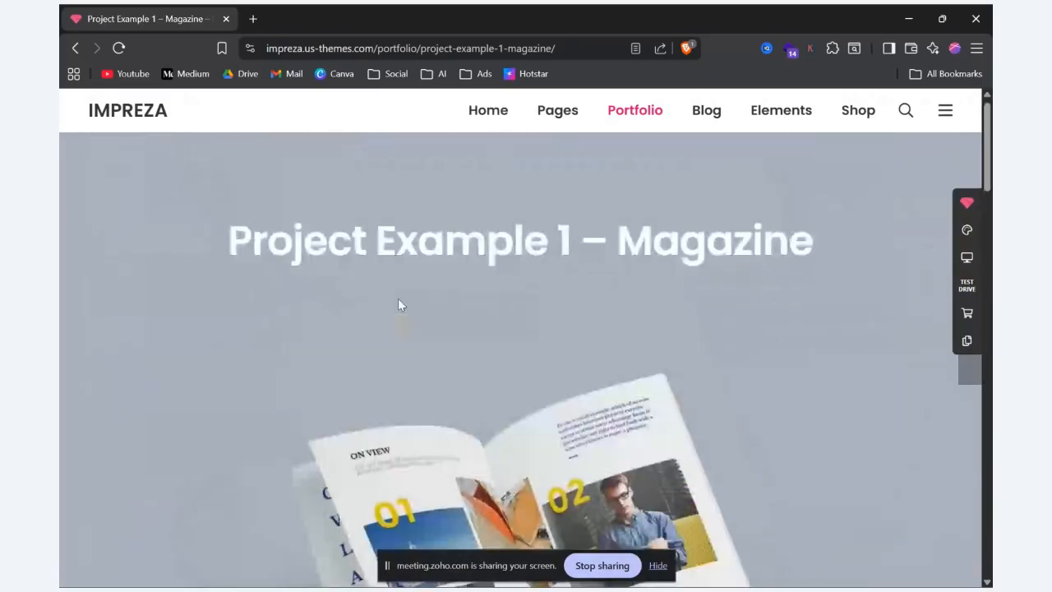
Step: Go back to the portfolio grid, open Project Example 1 – Square Book and look through its page
click(77, 48)
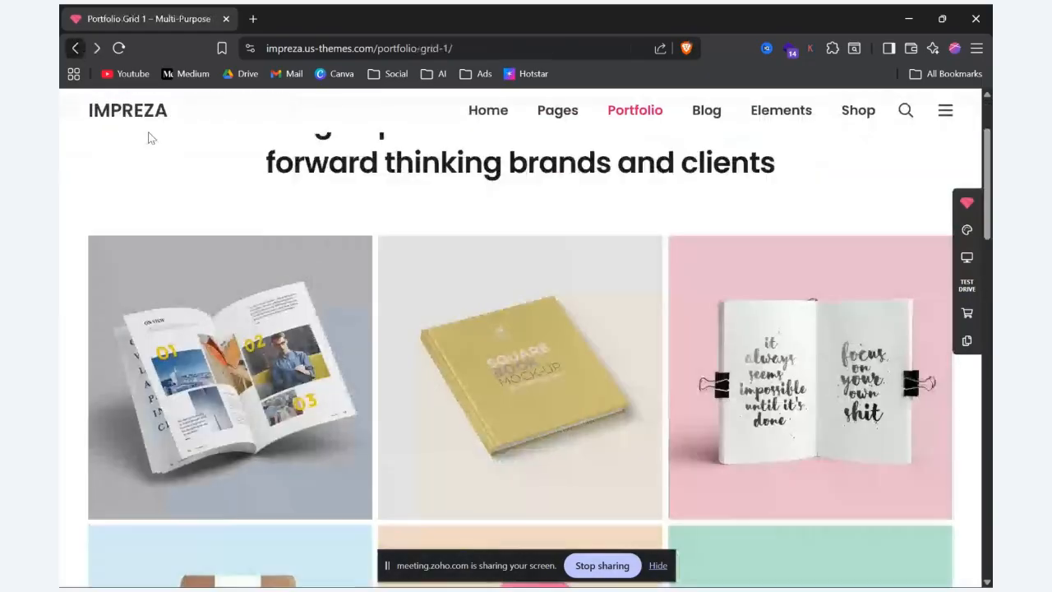
click(562, 357)
scroll(637, 306, down, 15)
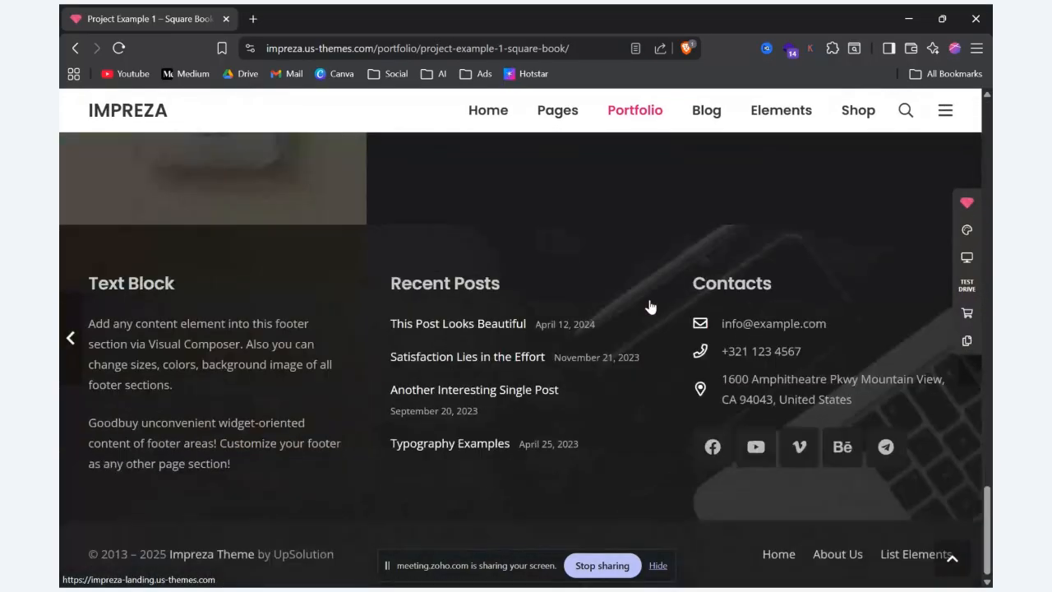
scroll(649, 302, up, 18)
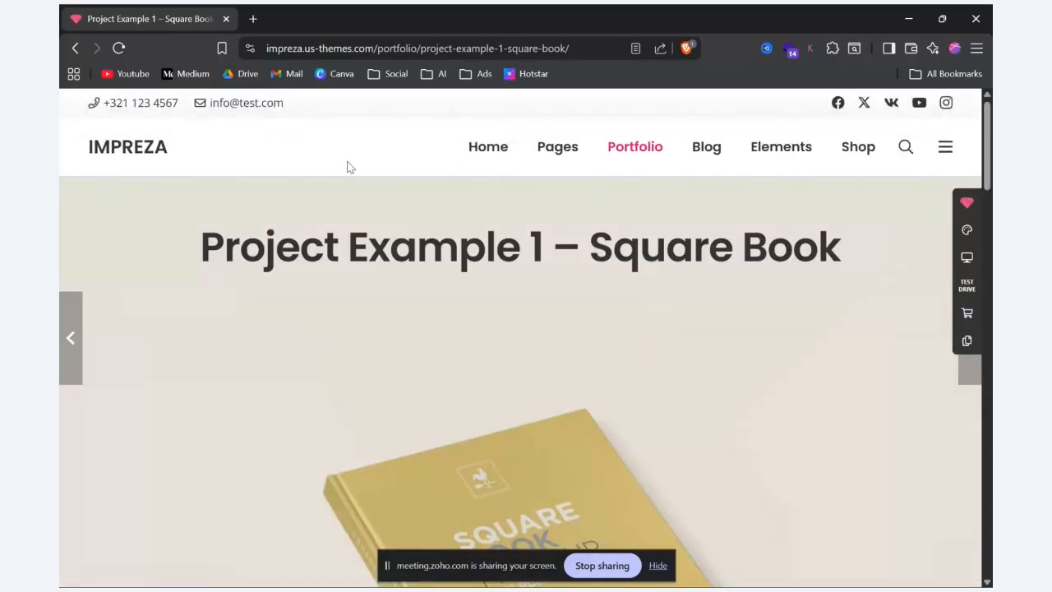
Step: Return to the course page editor and add a Carousel element below the posts Grid
key(alt+Tab)
key(alt+Tab)
key(alt+Tab)
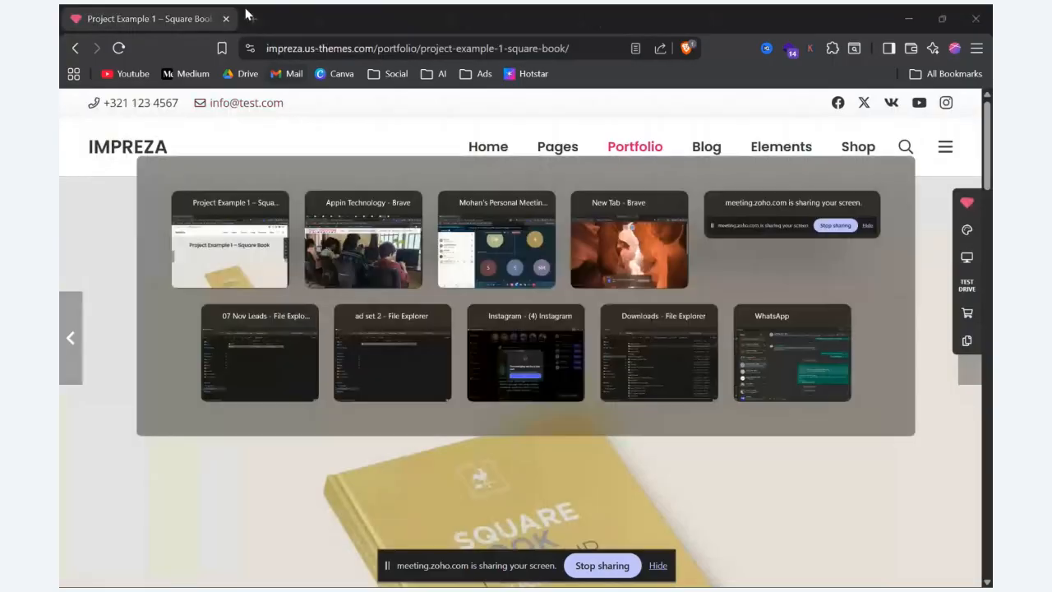
click(220, 15)
click(153, 16)
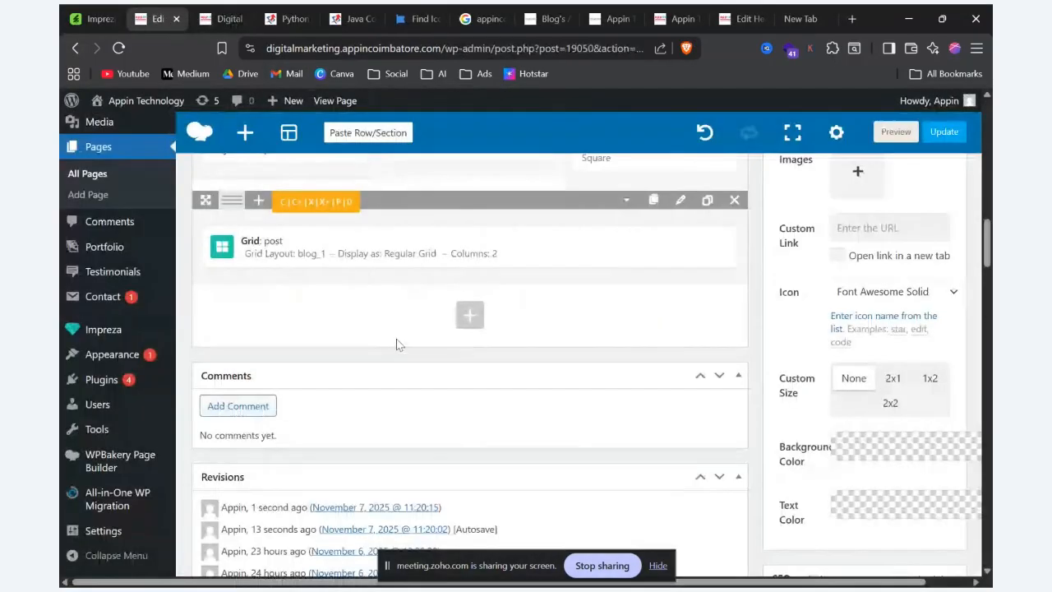
click(469, 279)
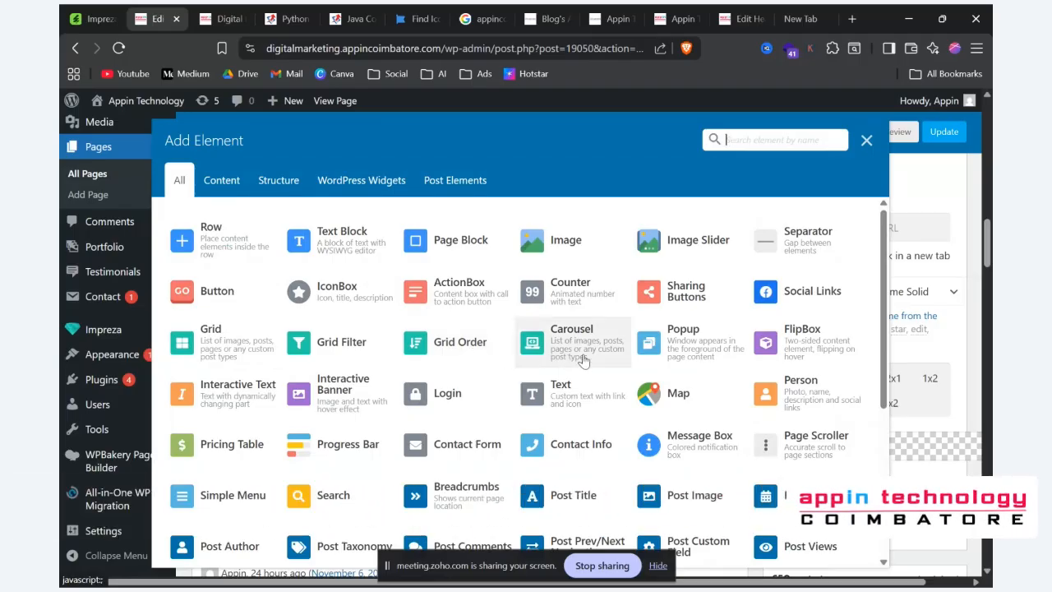
click(582, 360)
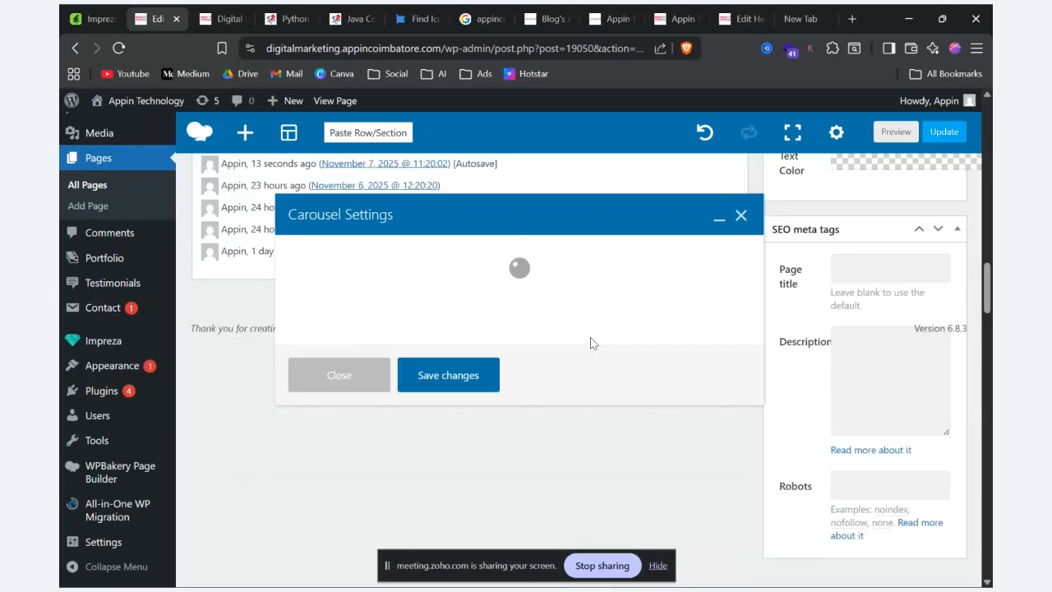
Step: Switch to the Impreza demo site and open its Carousel element page at the Navigation Dots and Arrows example
key(alt+Tab)
key(alt+Tab)
key(alt+Tab)
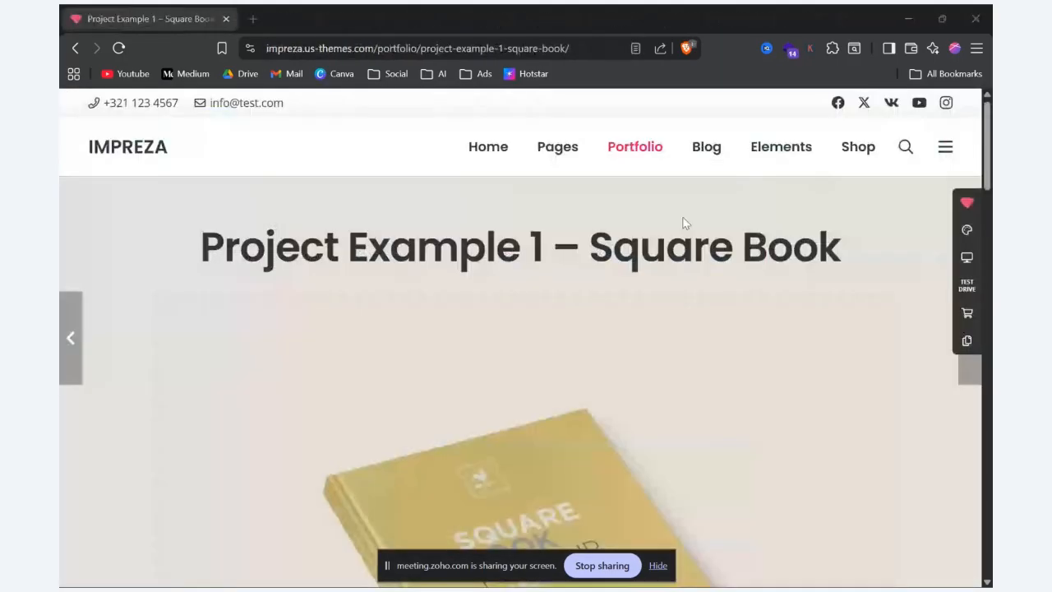
mouse_move(780, 148)
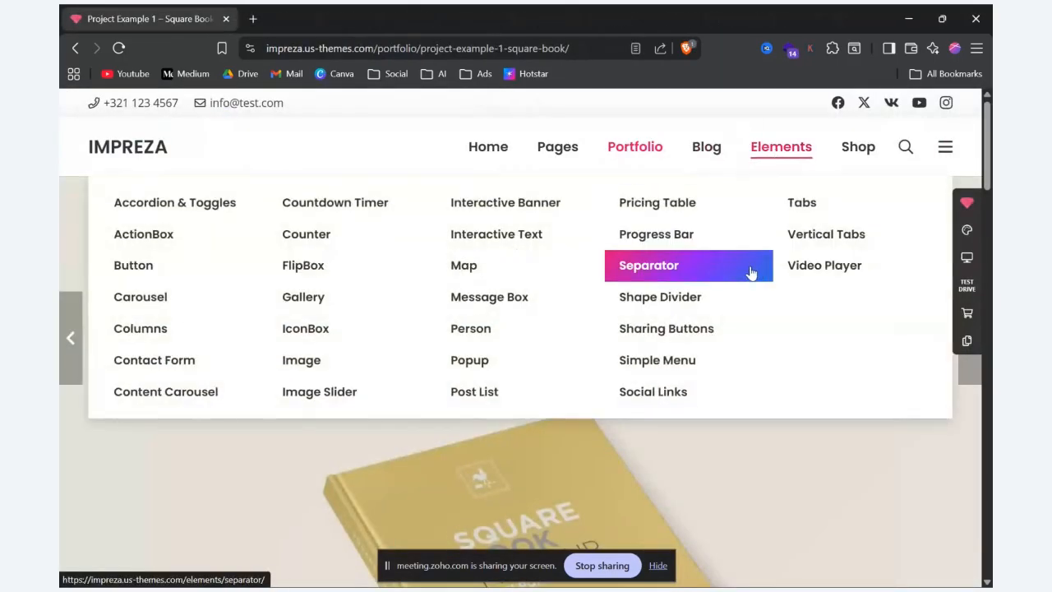
click(179, 301)
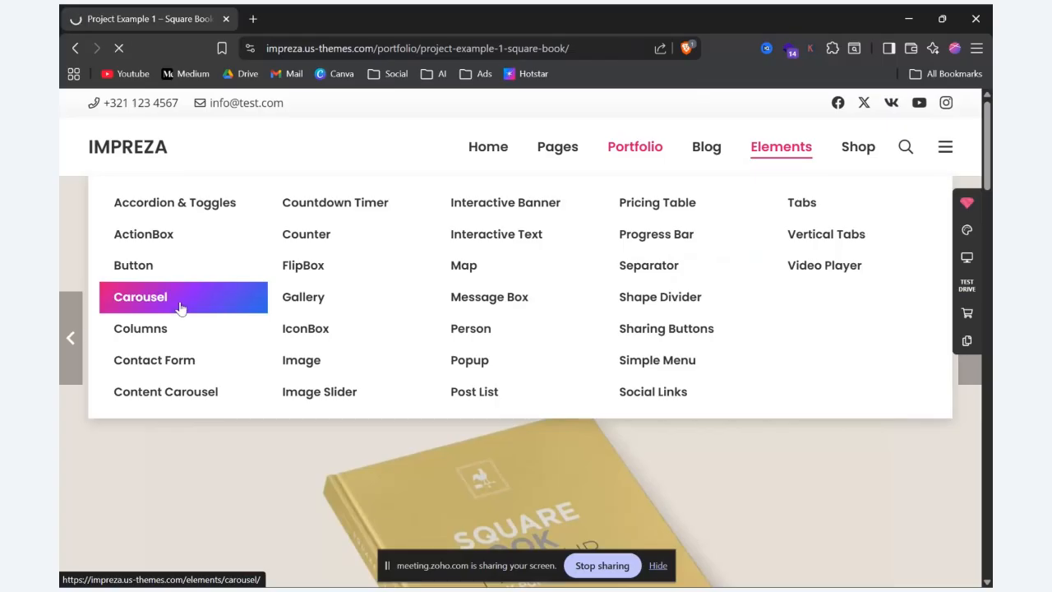
scroll(182, 309, down, 2)
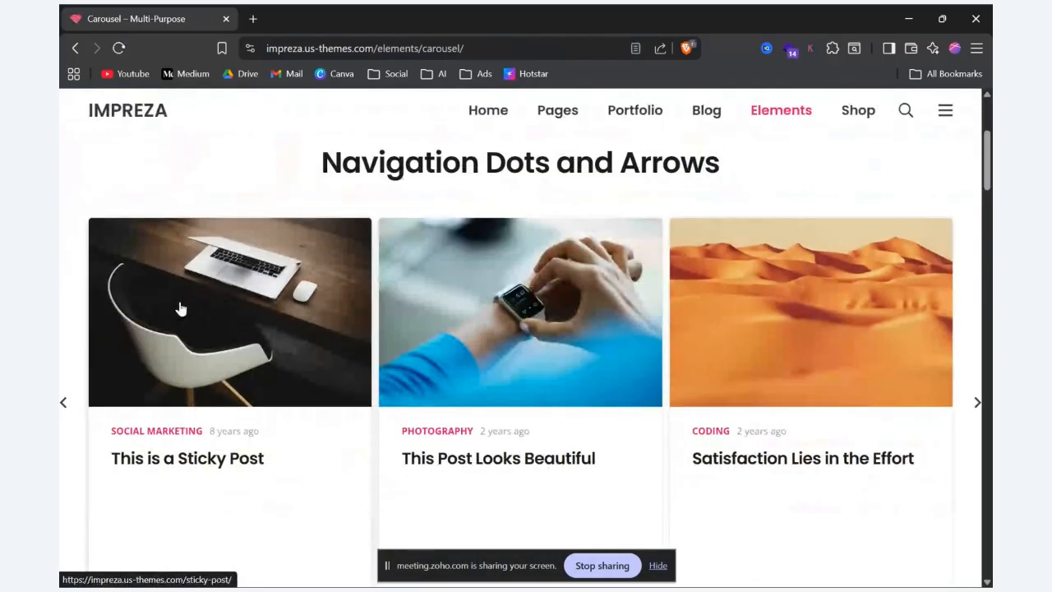
Step: Advance repeatedly through the posts in the Navigation Dots and Arrows carousel to examine how it slides
click(976, 409)
click(975, 412)
click(976, 412)
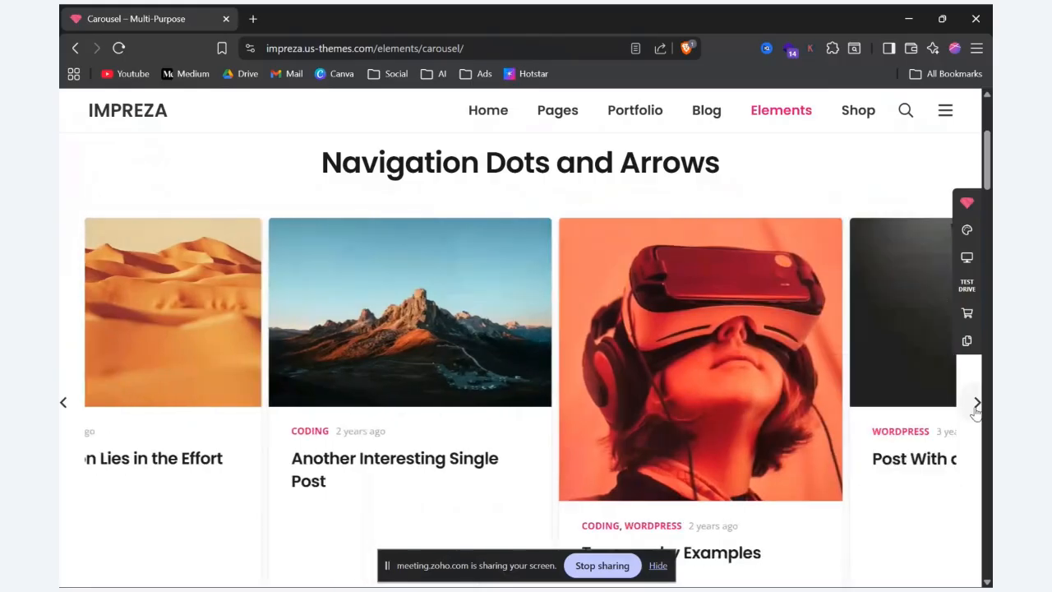
click(976, 412)
click(976, 411)
click(975, 412)
click(976, 411)
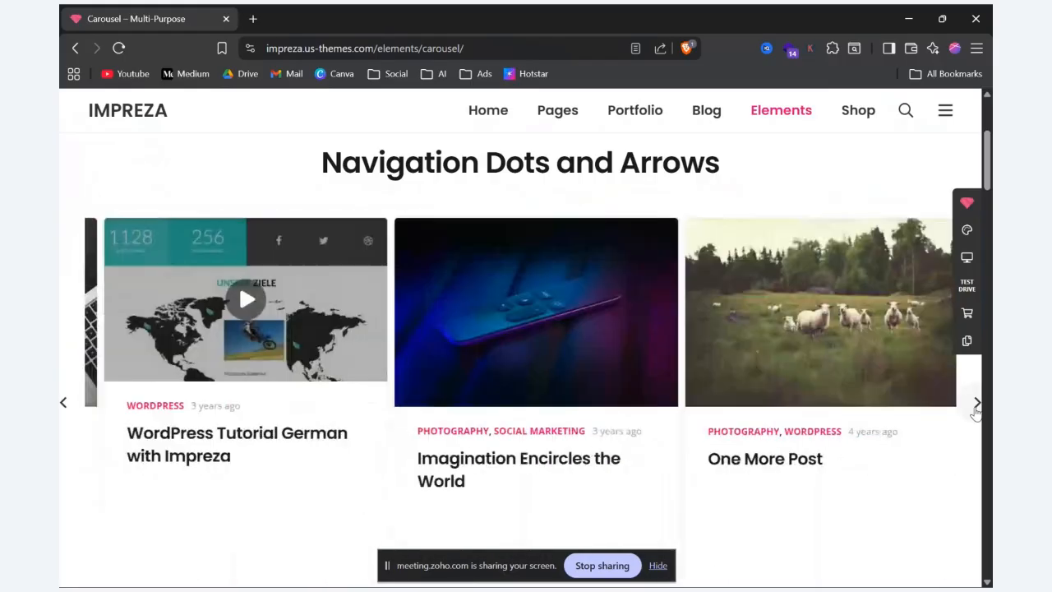
click(975, 411)
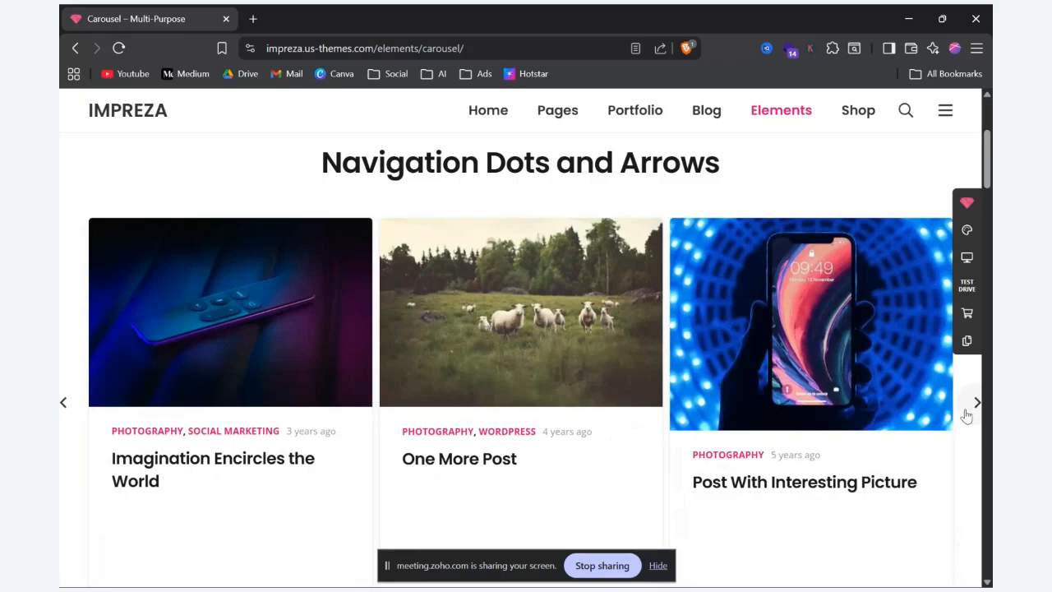
click(973, 405)
click(974, 405)
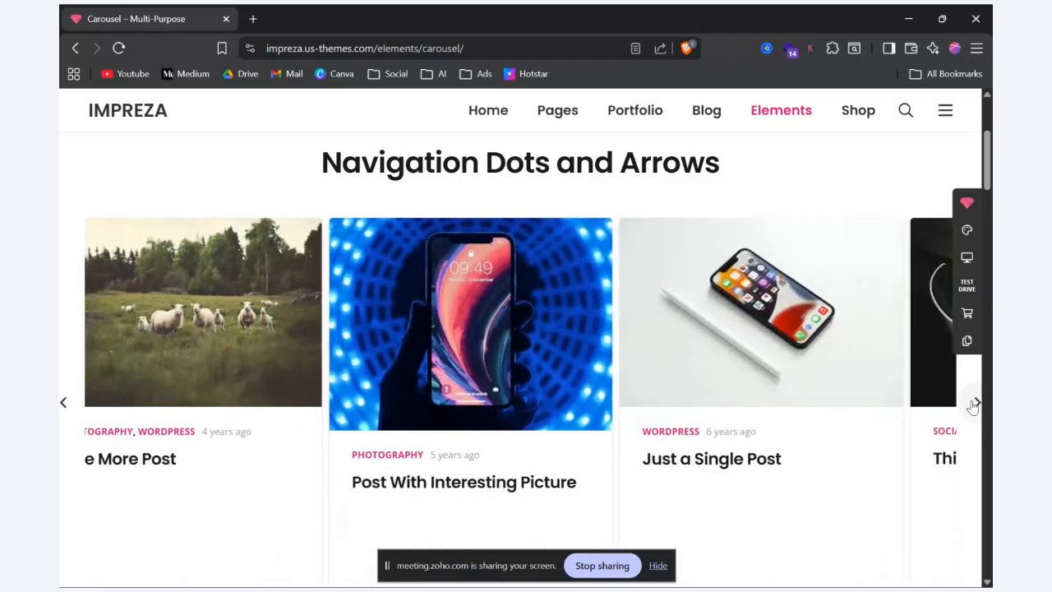
click(974, 405)
click(975, 404)
click(975, 403)
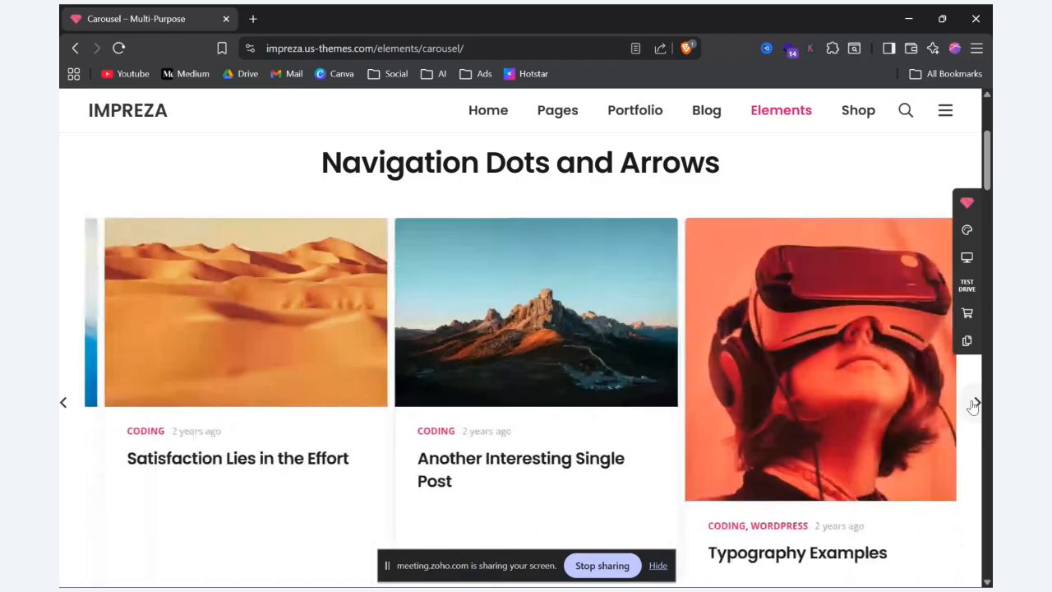
Step: Keep cycling through the Navigation Dots and Arrows carousel, and look over the Custom Navigation Arrows and Auto Rotation with Centered Item examples
click(976, 404)
click(975, 403)
click(975, 404)
click(975, 404)
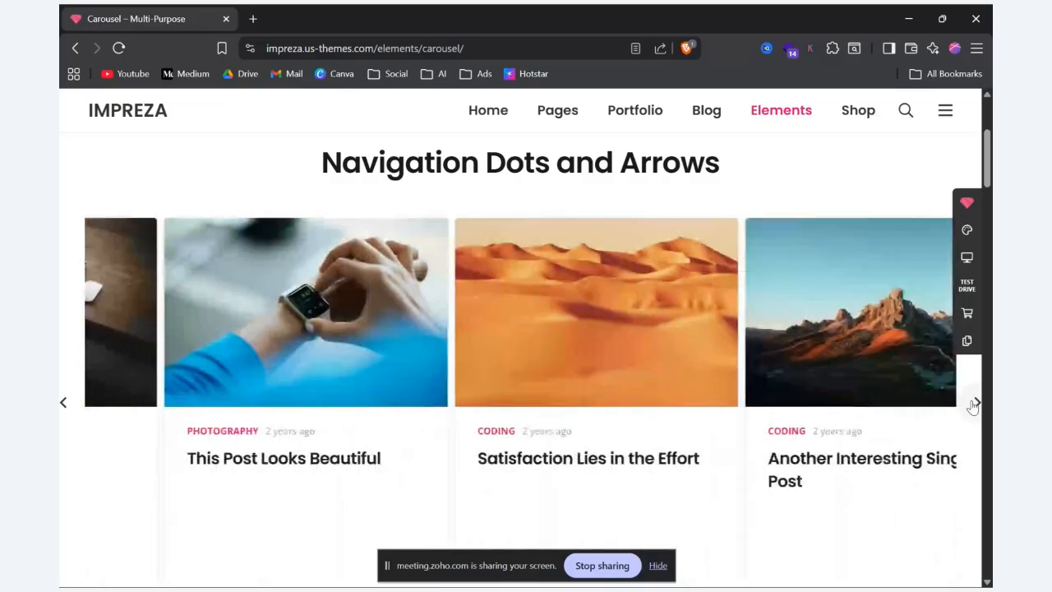
click(976, 403)
click(976, 403)
click(976, 403)
click(976, 404)
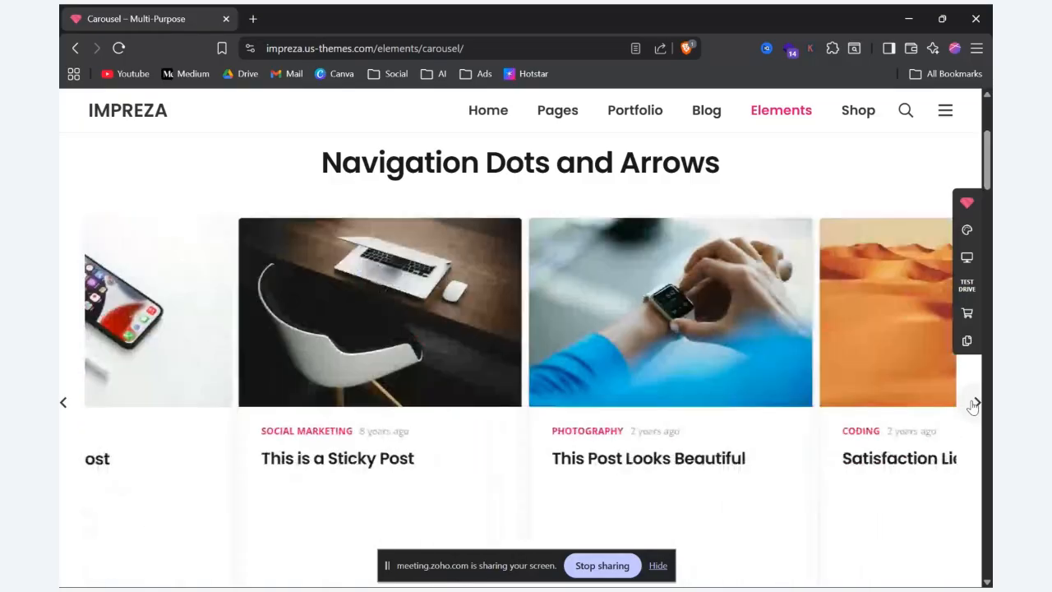
click(976, 403)
scroll(973, 407, down, 4)
scroll(972, 407, down, 7)
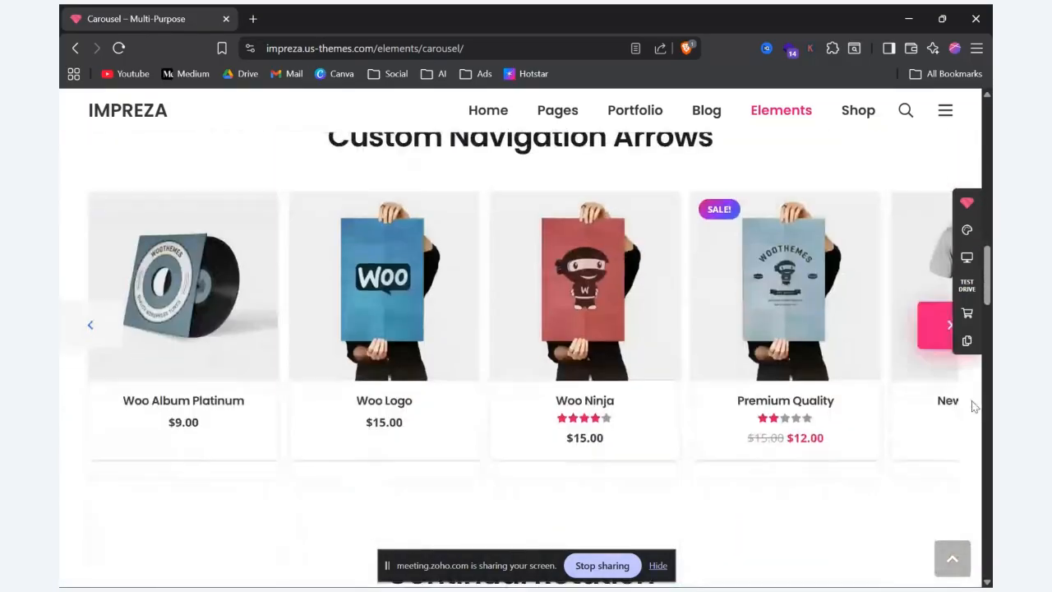
scroll(972, 407, up, 6)
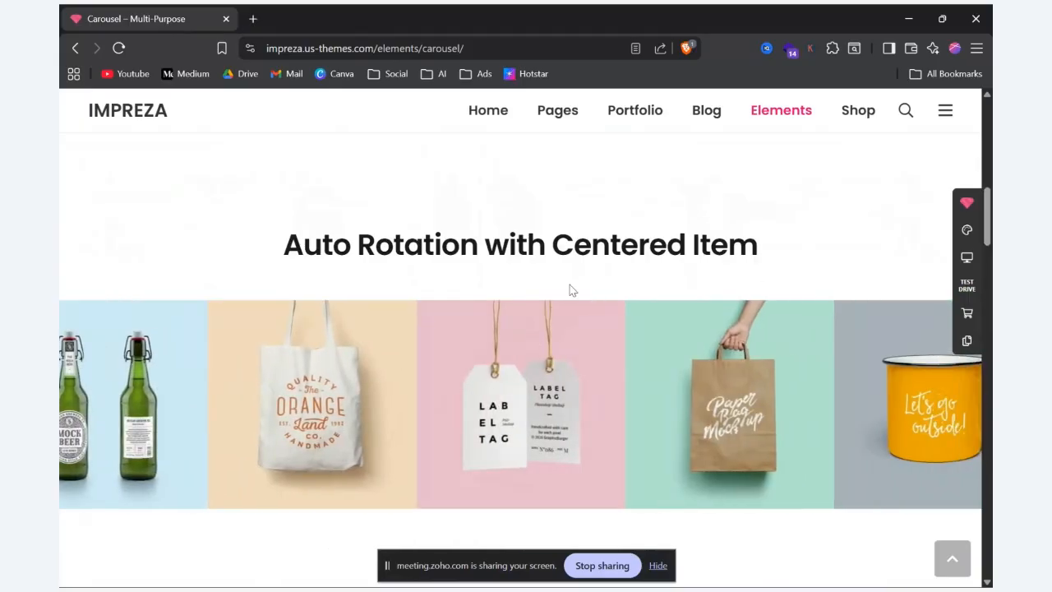
Step: Return to the course page editor, save the Carousel settings and add a Popup element below the Carousel
key(alt+Tab)
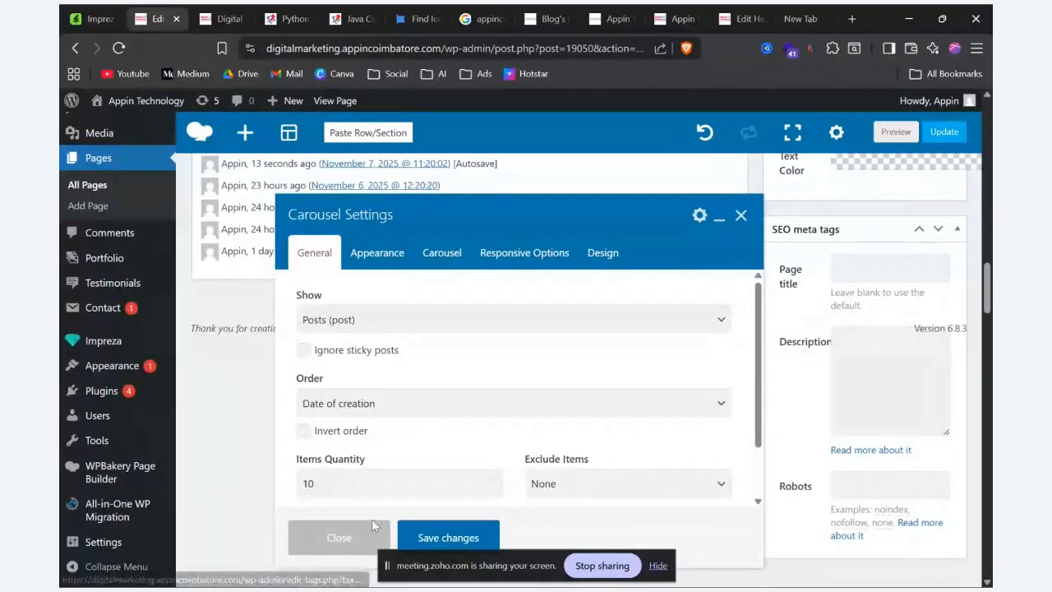
click(451, 539)
scroll(494, 300, up, 5)
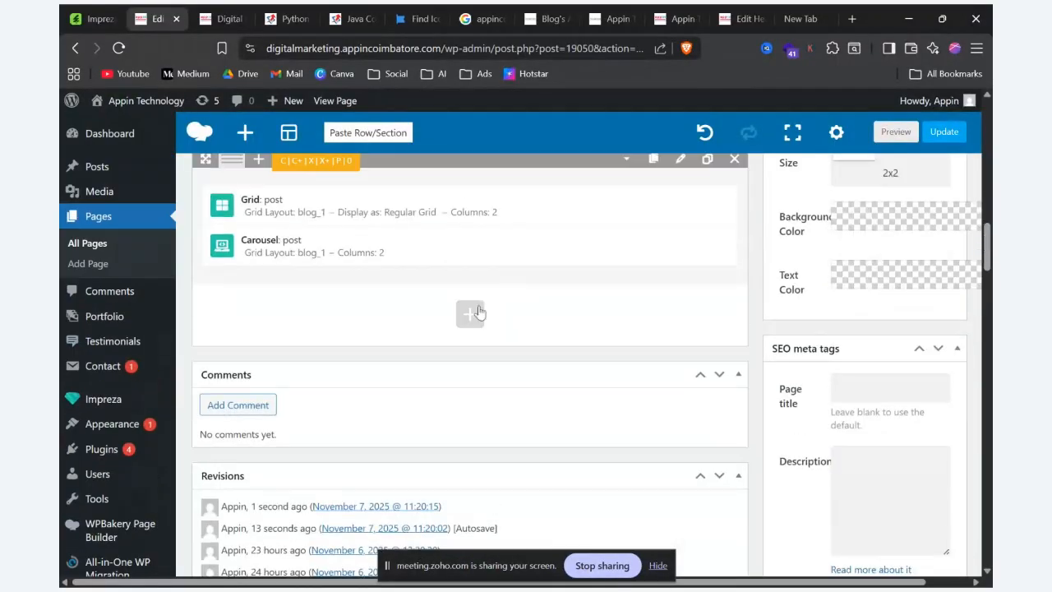
click(466, 281)
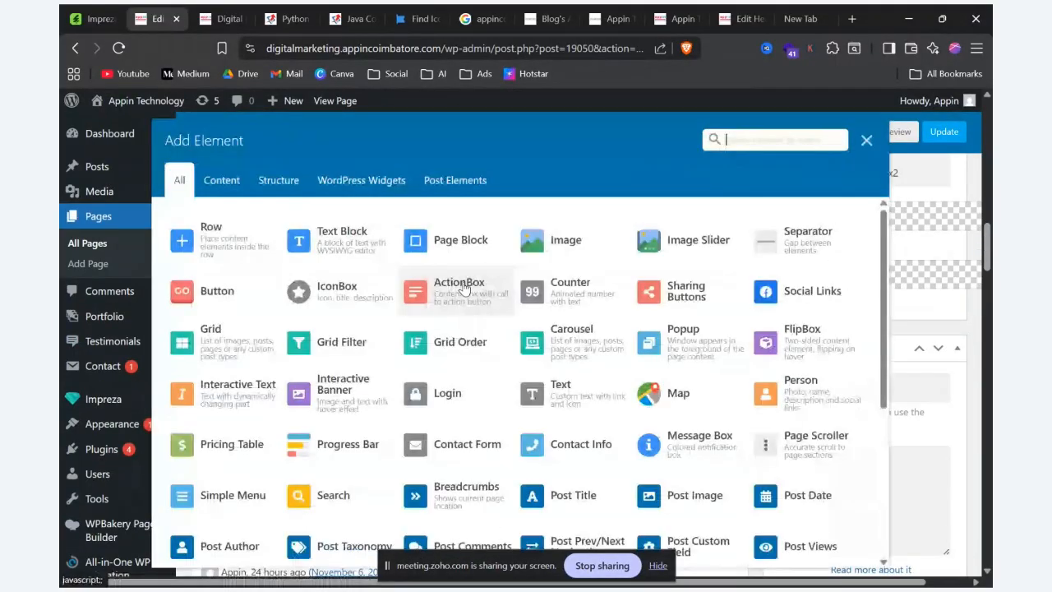
click(712, 364)
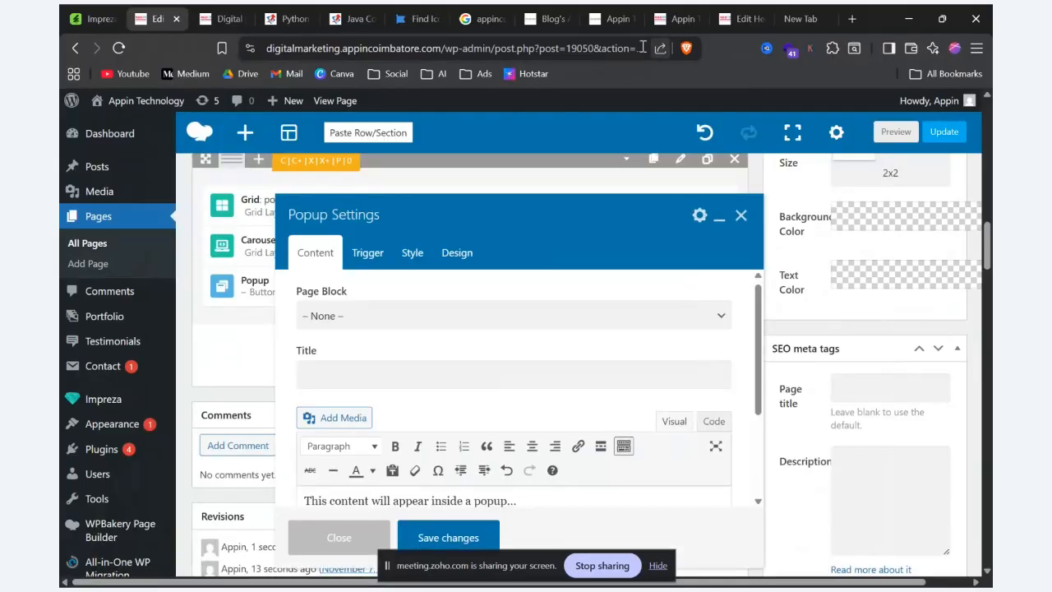
Step: Switch to the Impreza demo site and open its Popup element page
key(alt+Tab)
mouse_move(766, 111)
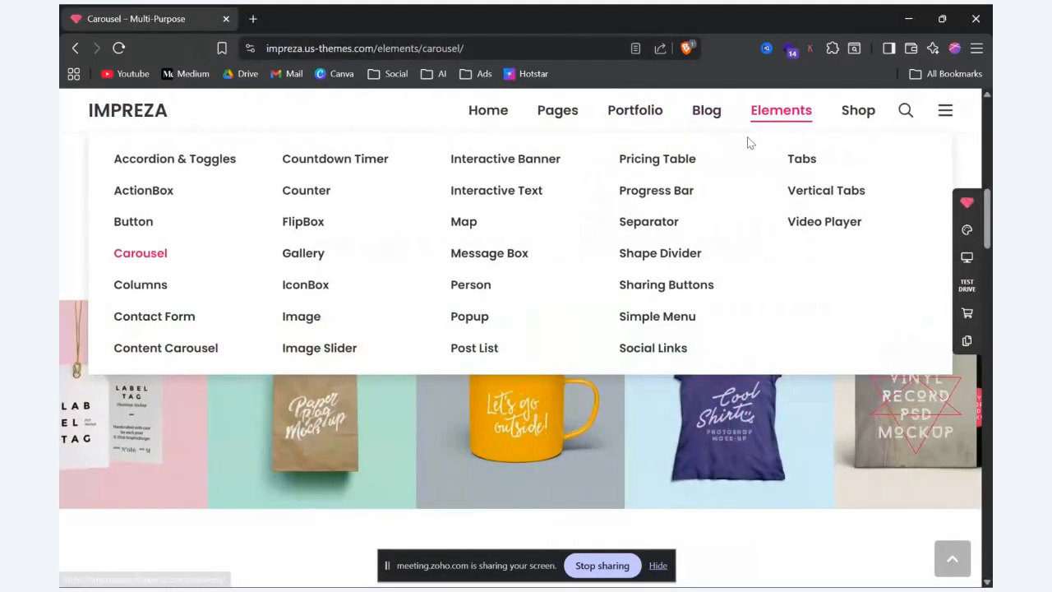
click(490, 317)
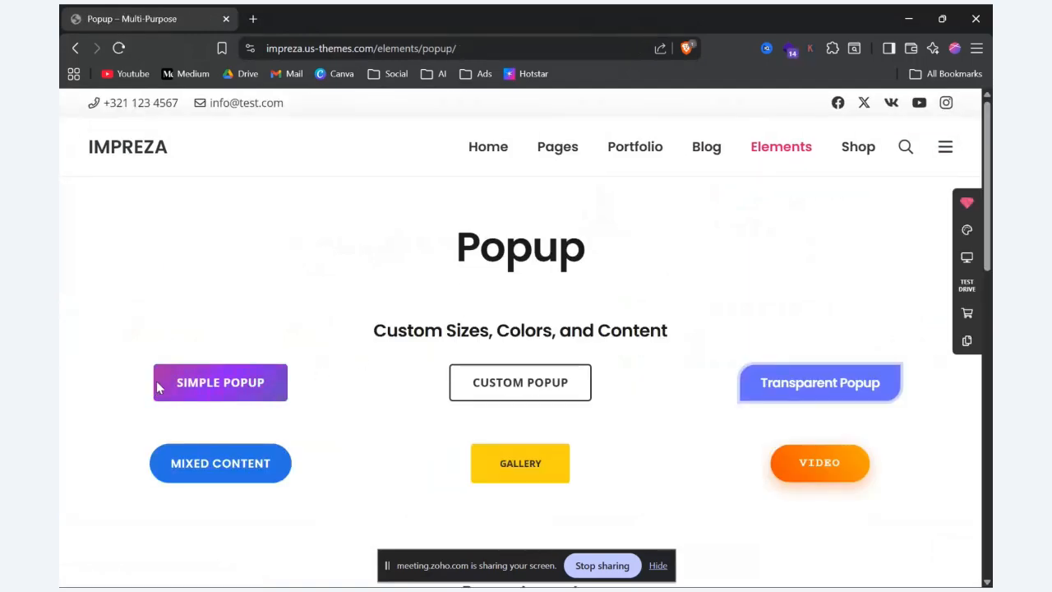
Step: Open the Simple Popup example to examine its heading and text, and close it
click(236, 394)
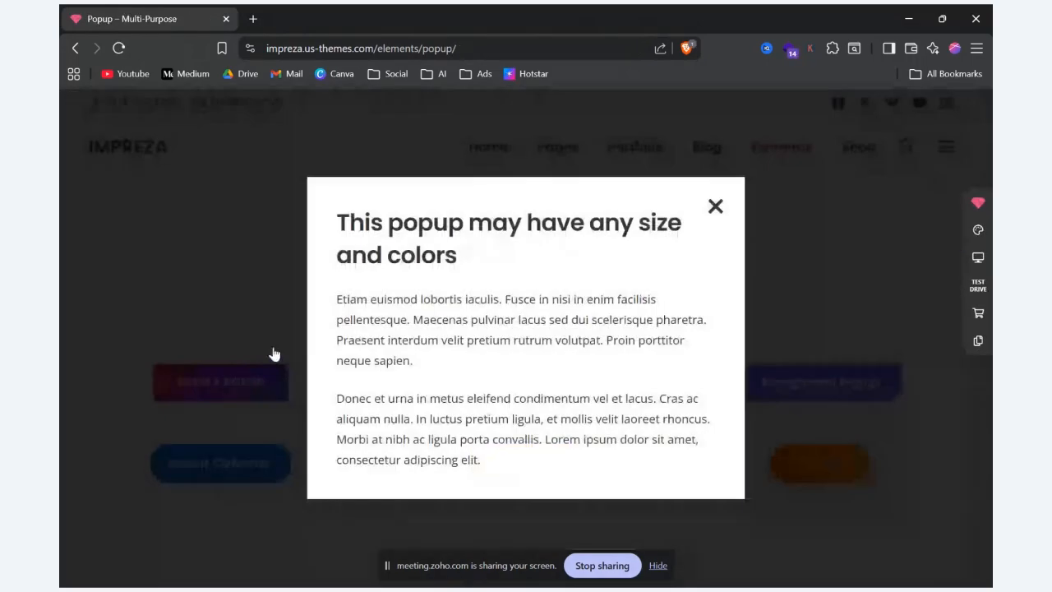
drag(349, 220, 747, 504)
click(748, 493)
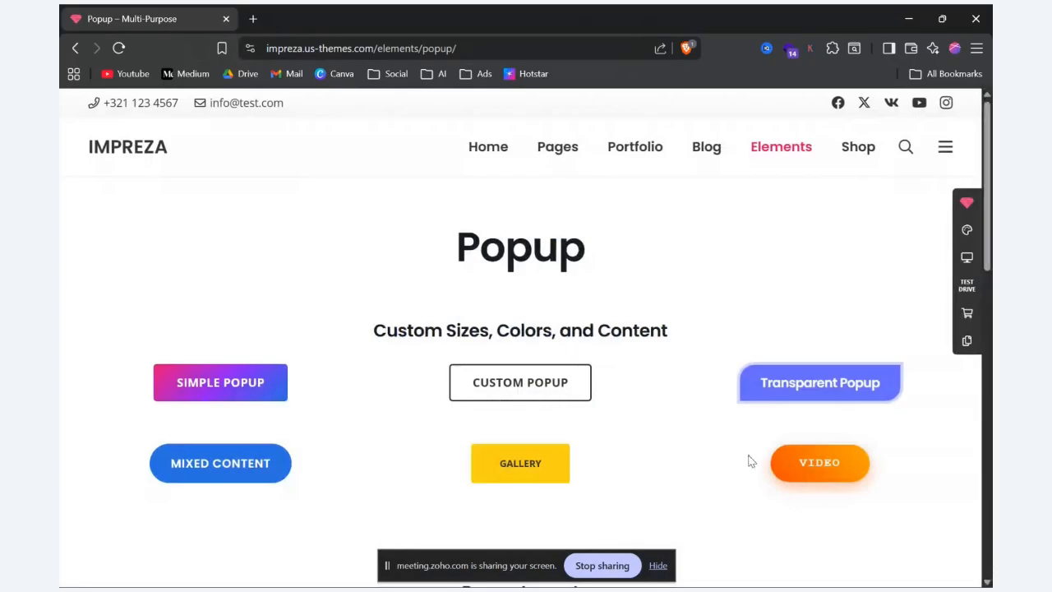
click(227, 387)
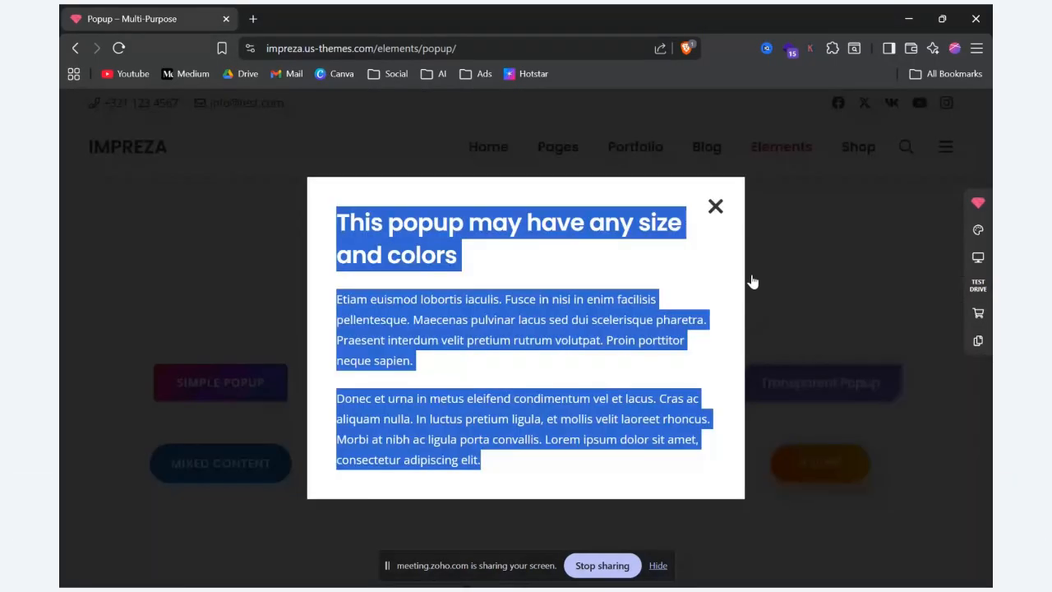
click(716, 206)
Step: View the Custom Popup, Transparent Popup, Mixed Content and Video examples in turn, closing each one
click(522, 387)
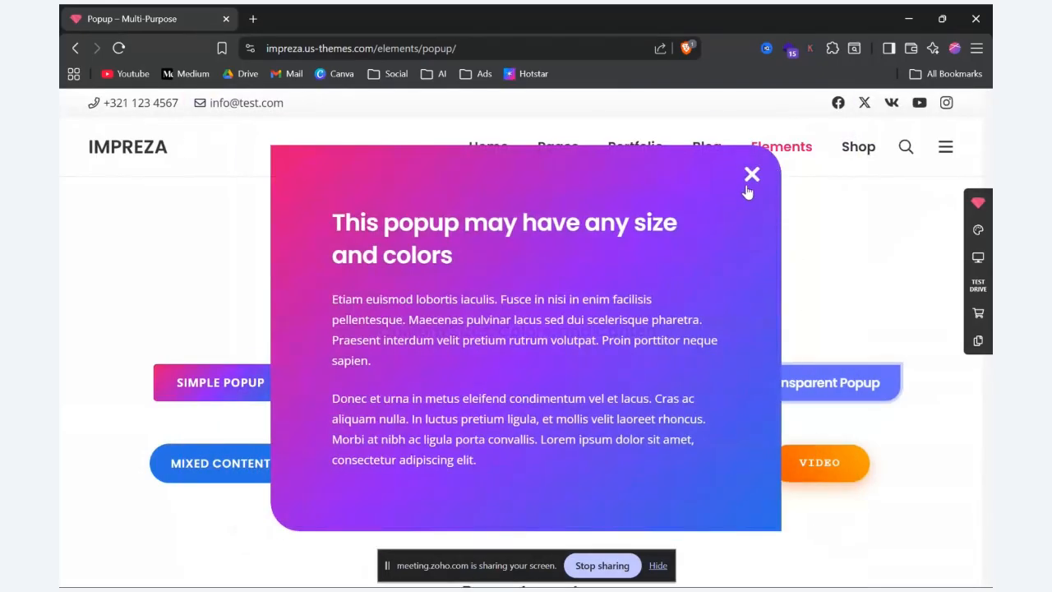
click(747, 185)
click(793, 379)
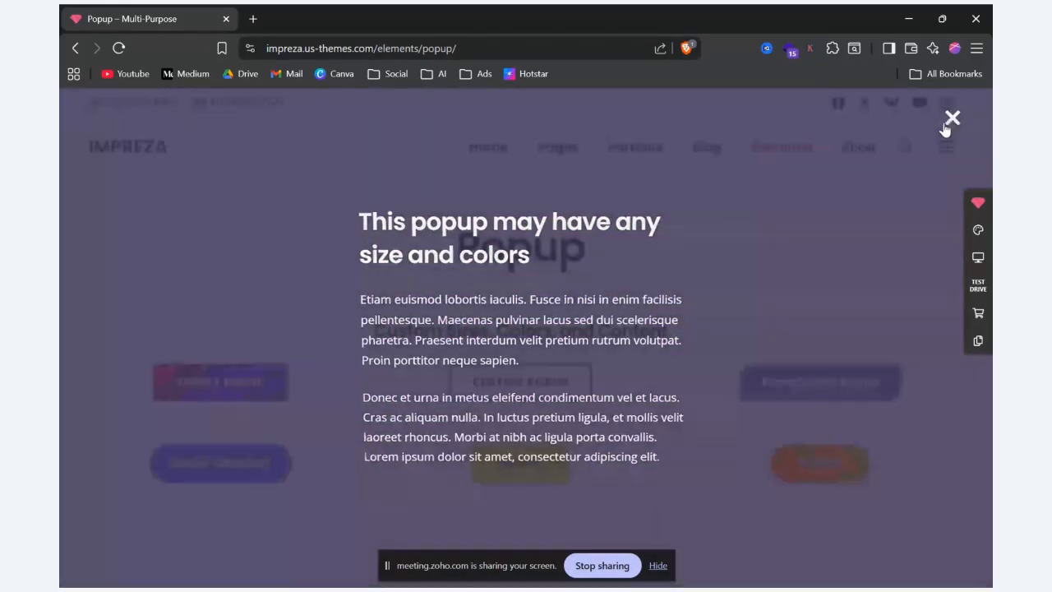
click(947, 122)
scroll(205, 206, down, 3)
click(205, 210)
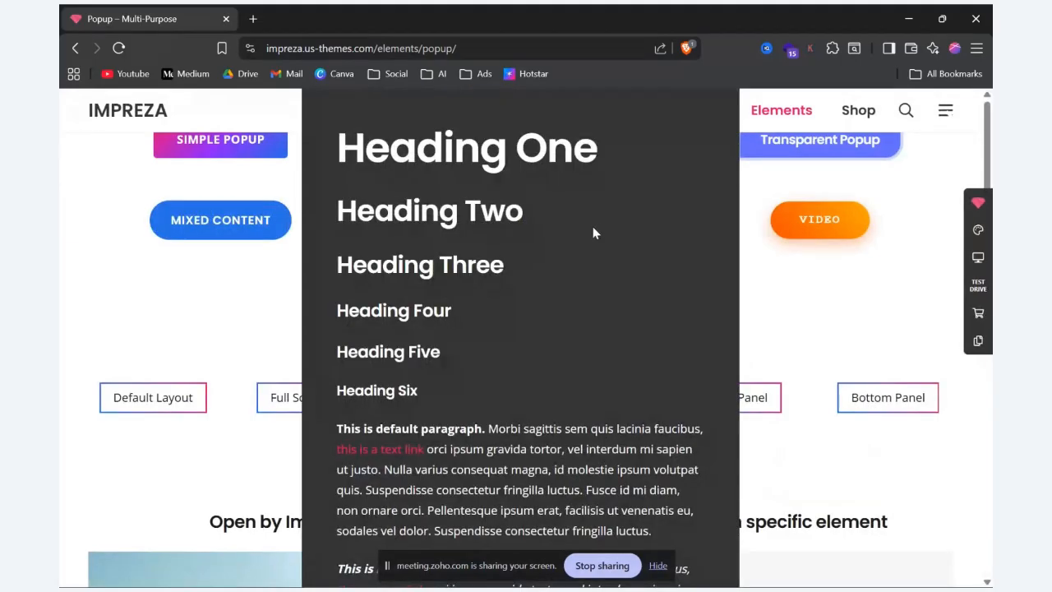
click(821, 318)
click(829, 233)
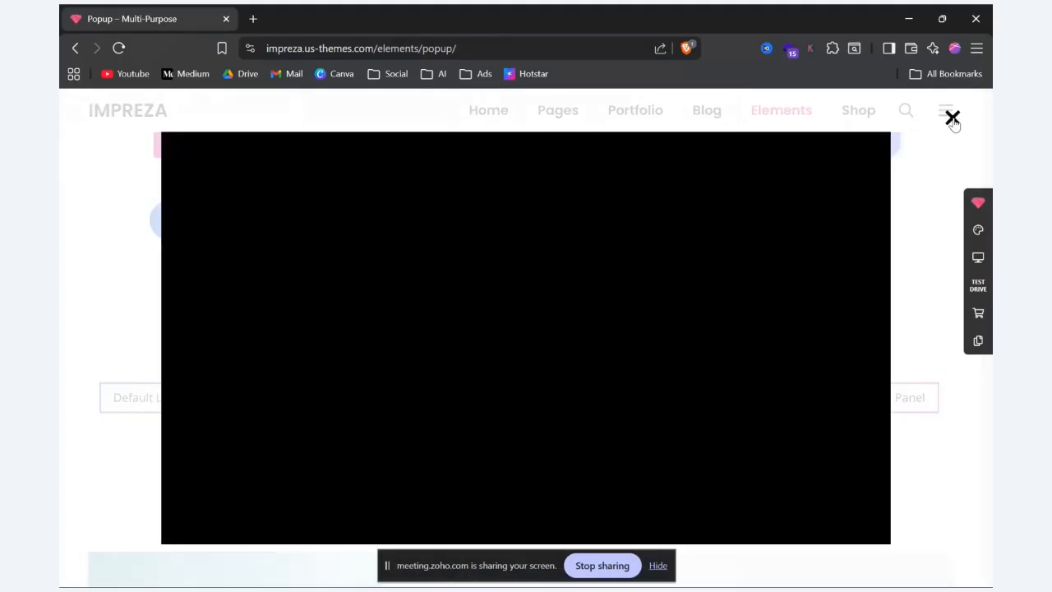
click(952, 119)
Step: Return to the course page editor, close the Popup settings and add a FlipBox element below the Popup
key(alt+Tab)
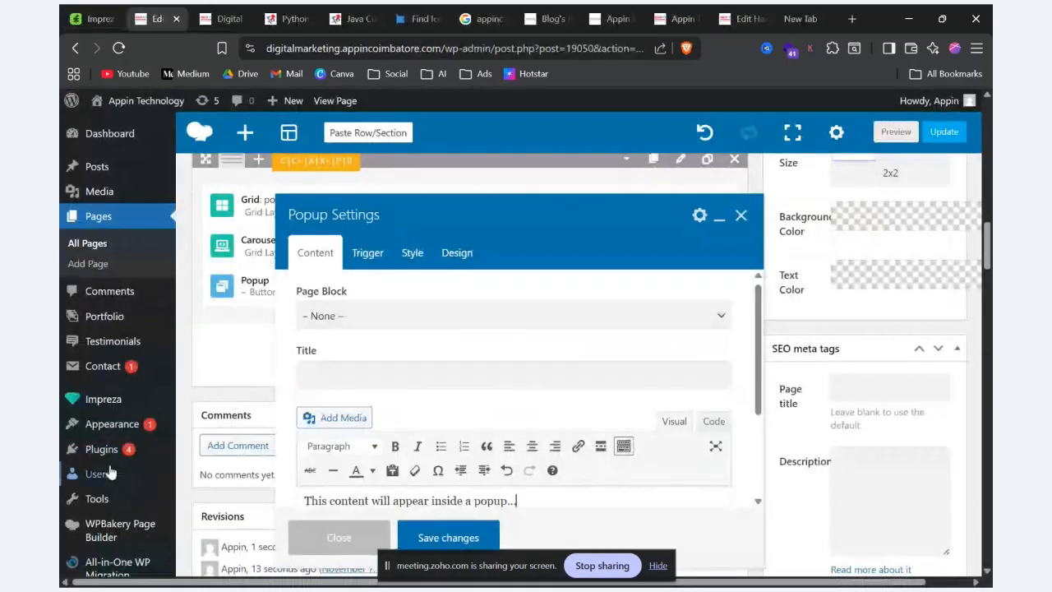
click(741, 215)
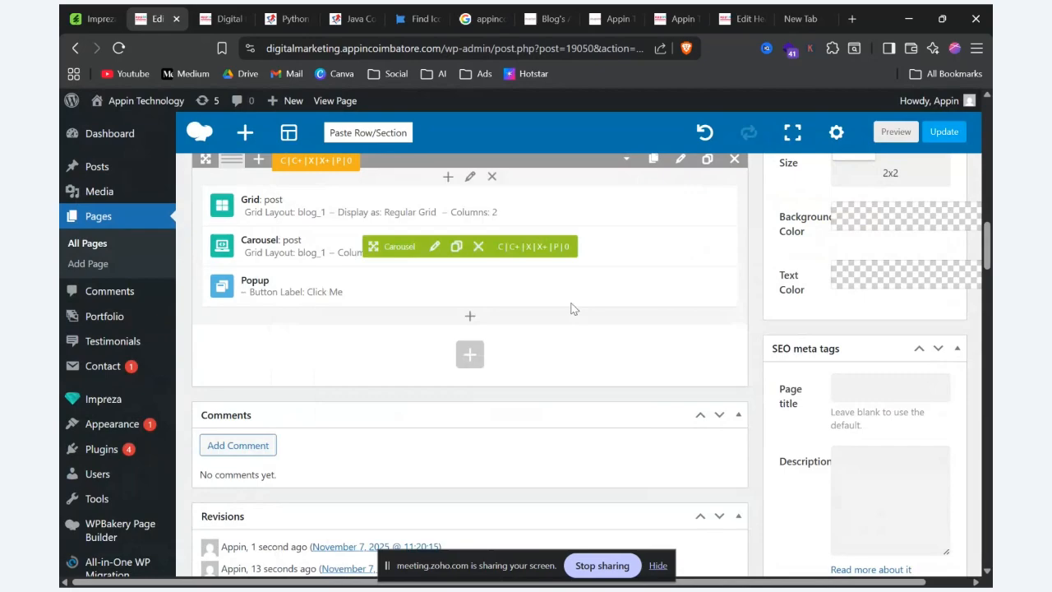
click(470, 324)
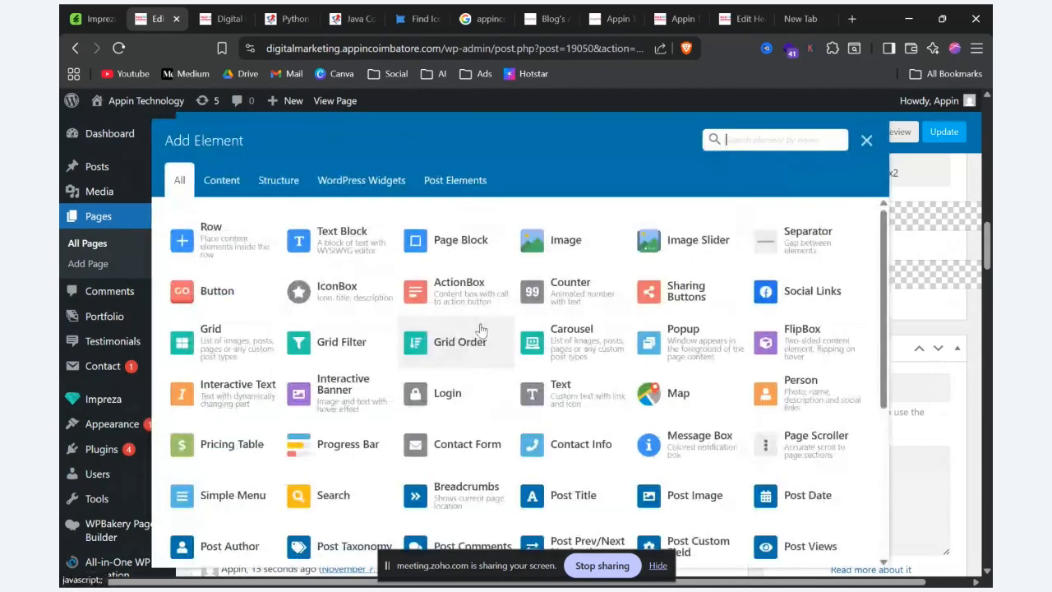
click(818, 341)
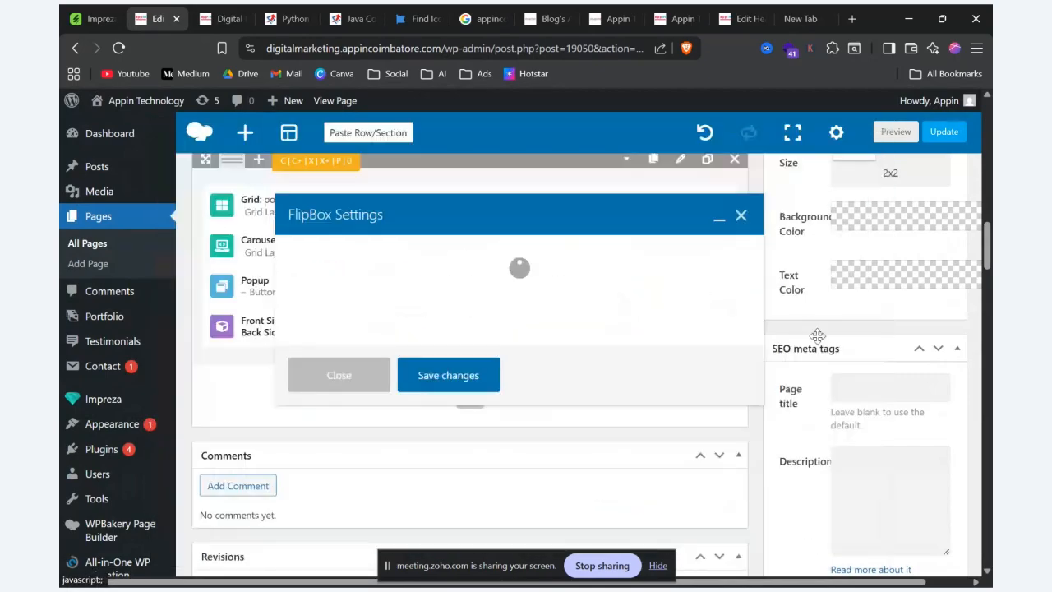
Step: Switch to the Impreza demo site and open its FlipBox element page
key(alt+Tab)
mouse_move(785, 114)
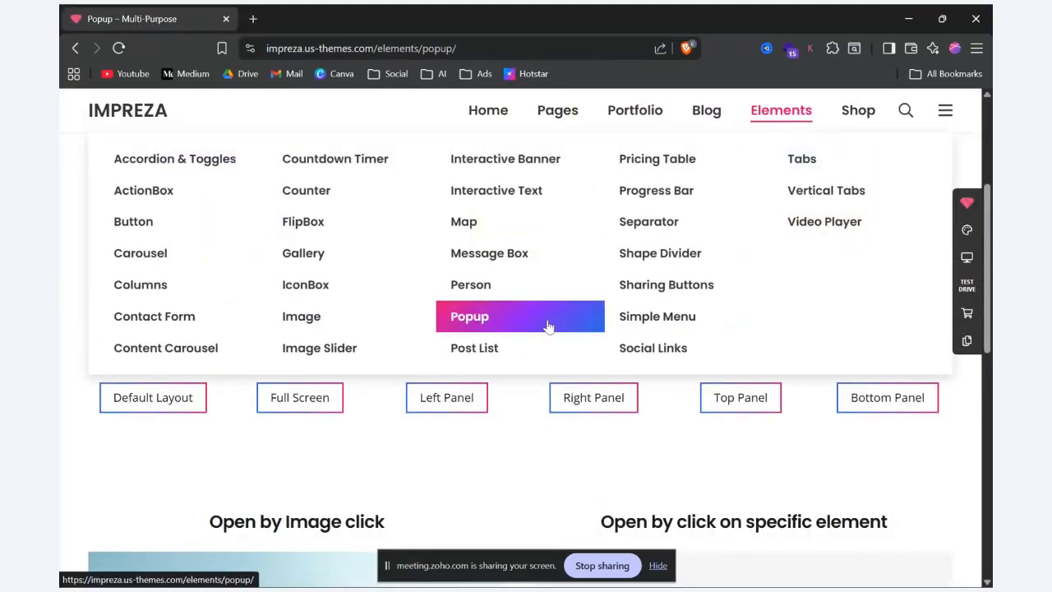
click(314, 219)
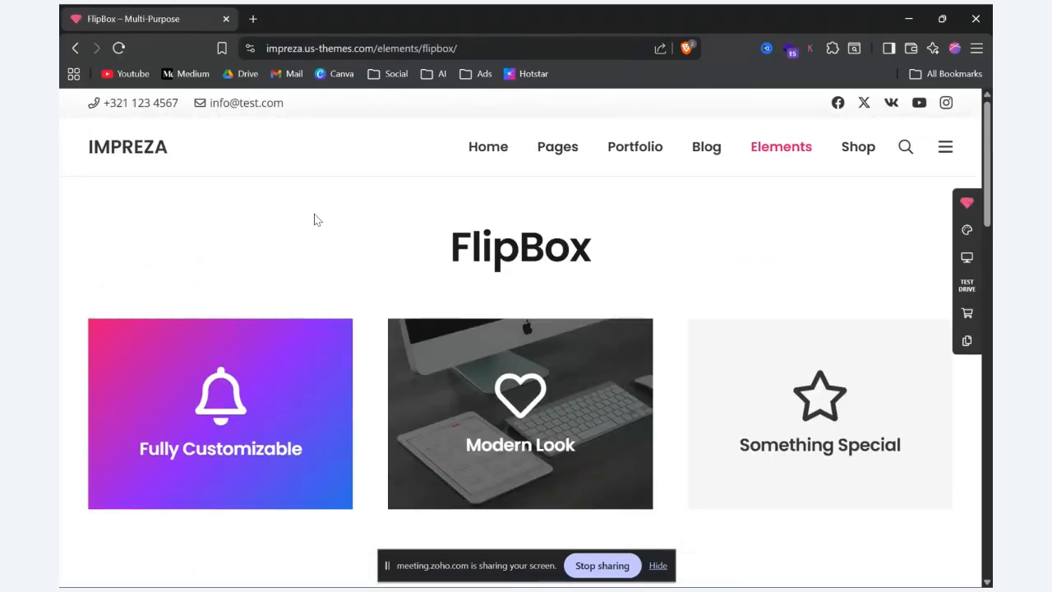
Step: Examine the flip animations and back sides of the FlipBox examples, including Modern Look, Something Special, Web Design and How To Open Cover
scroll(312, 223, down, 2)
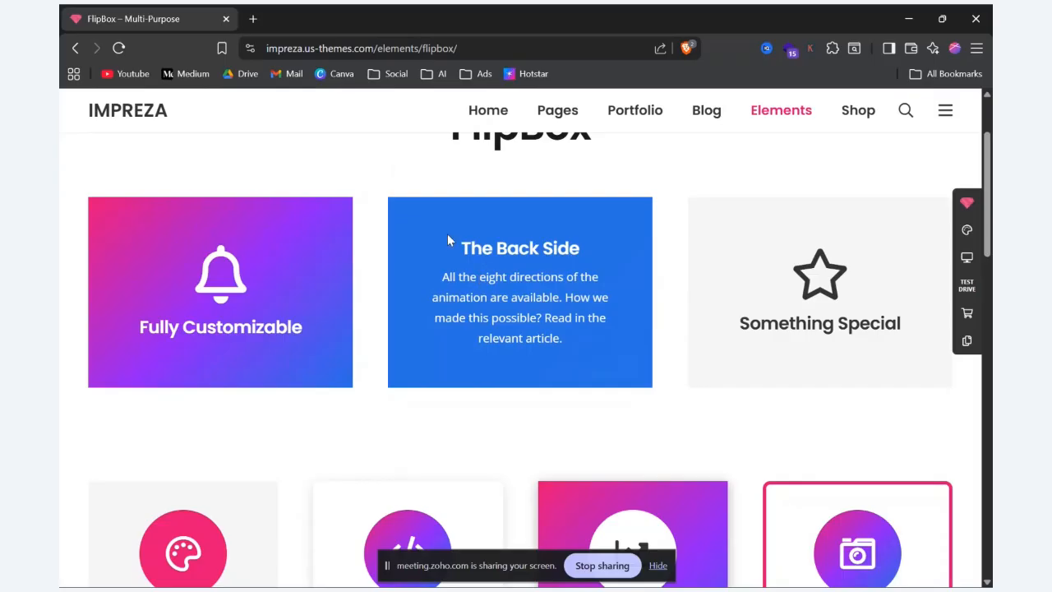
drag(448, 240, 571, 366)
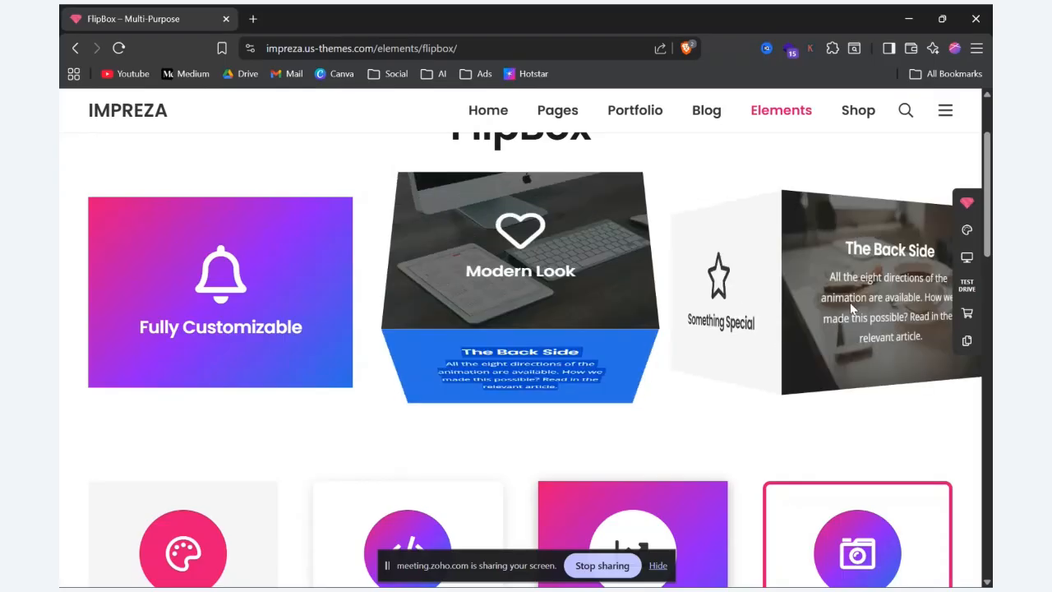
scroll(645, 309, down, 3)
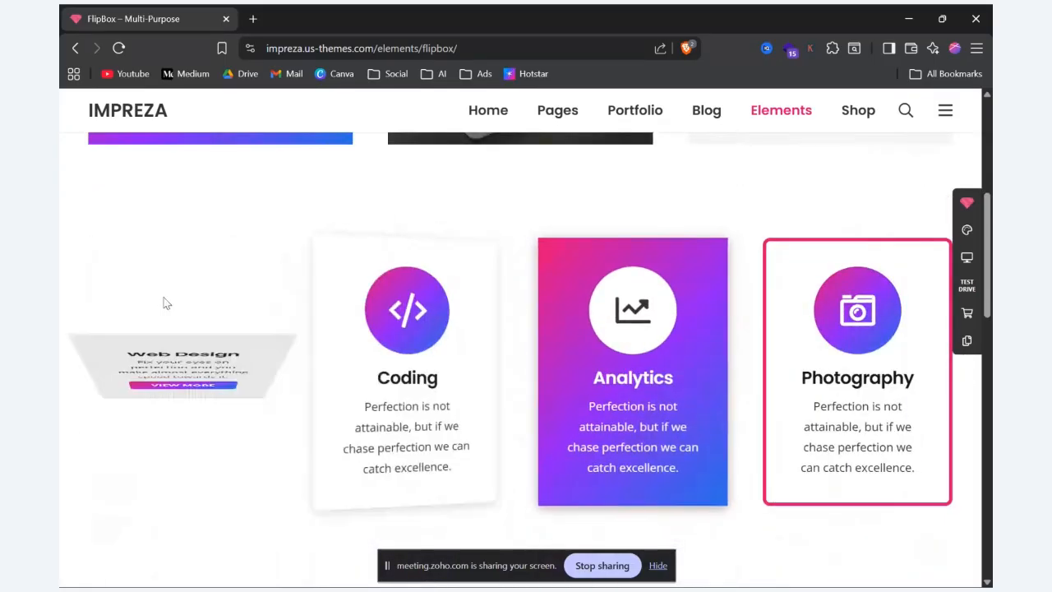
scroll(104, 381, down, 5)
scroll(881, 496, down, 4)
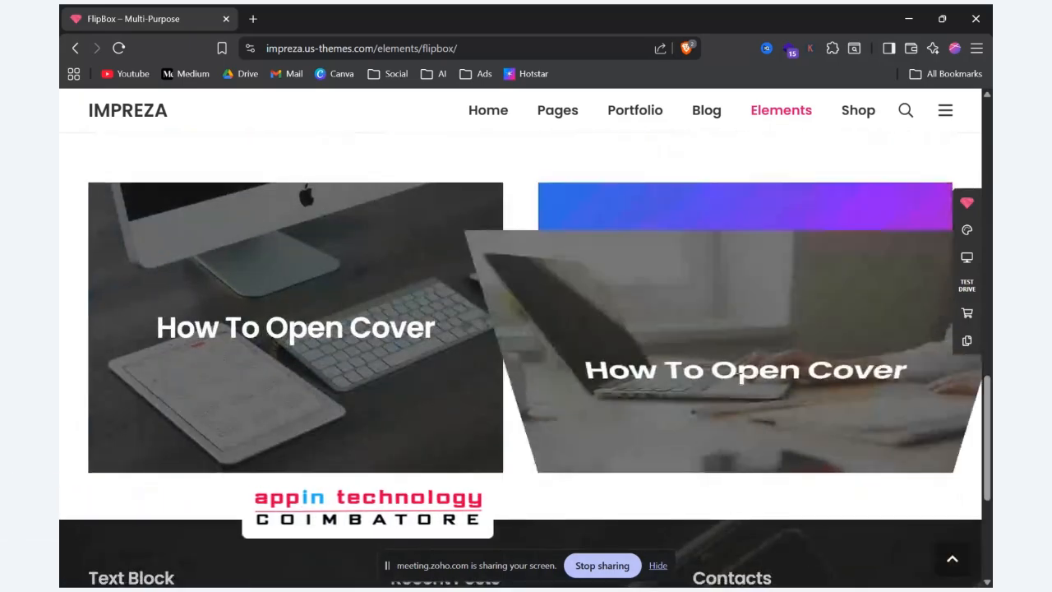
scroll(190, 304, down, 4)
scroll(343, 322, up, 11)
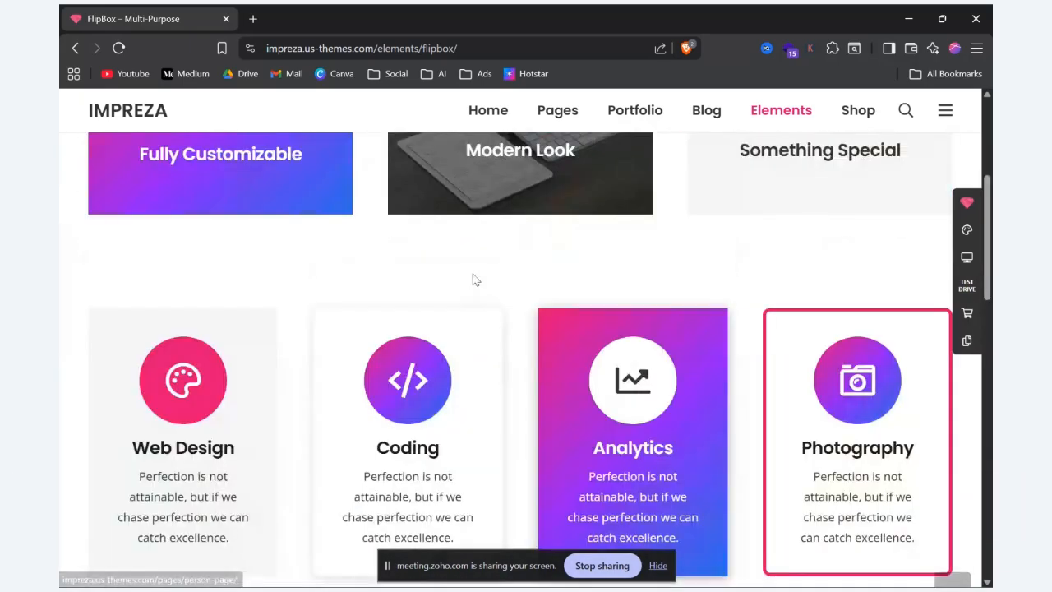
scroll(473, 280, down, 2)
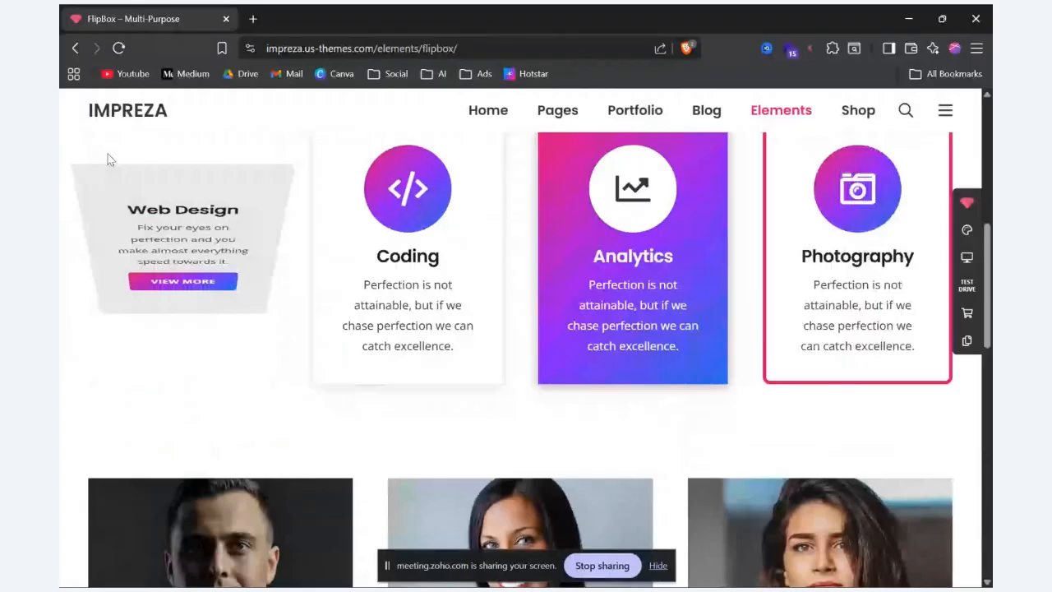
Step: Copy the back-side paragraph of the demo's Fully Customizable box into the front-side Description of the new FlipBox
key(alt+Tab)
double_click(392, 314)
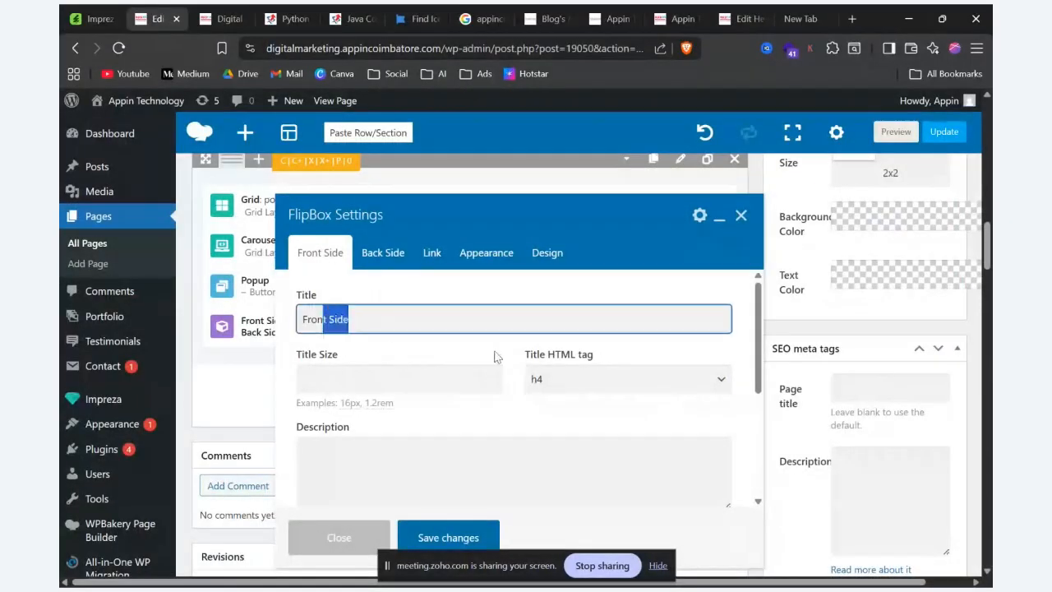
scroll(496, 357, down, 2)
click(450, 357)
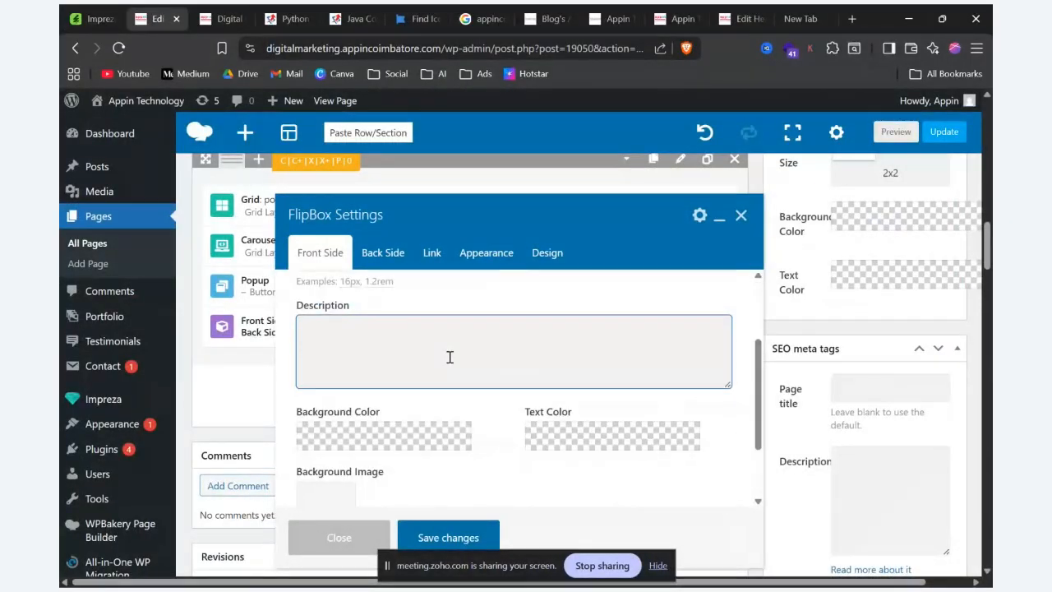
key(alt+Tab)
scroll(482, 305, up, 4)
mouse_move(274, 346)
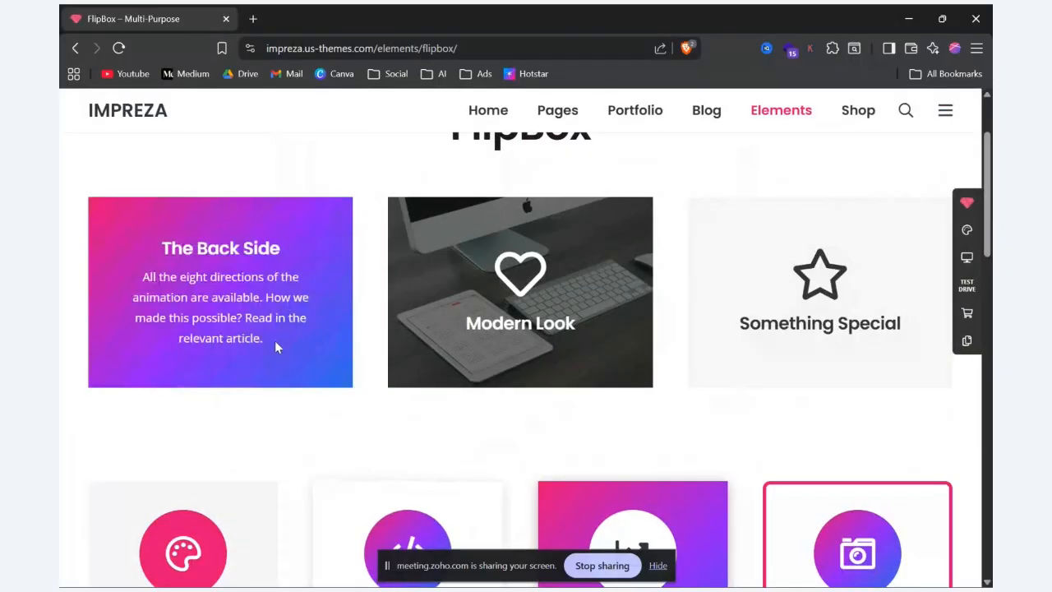
drag(274, 347, 102, 271)
key(ctrl+c)
key(alt+Tab)
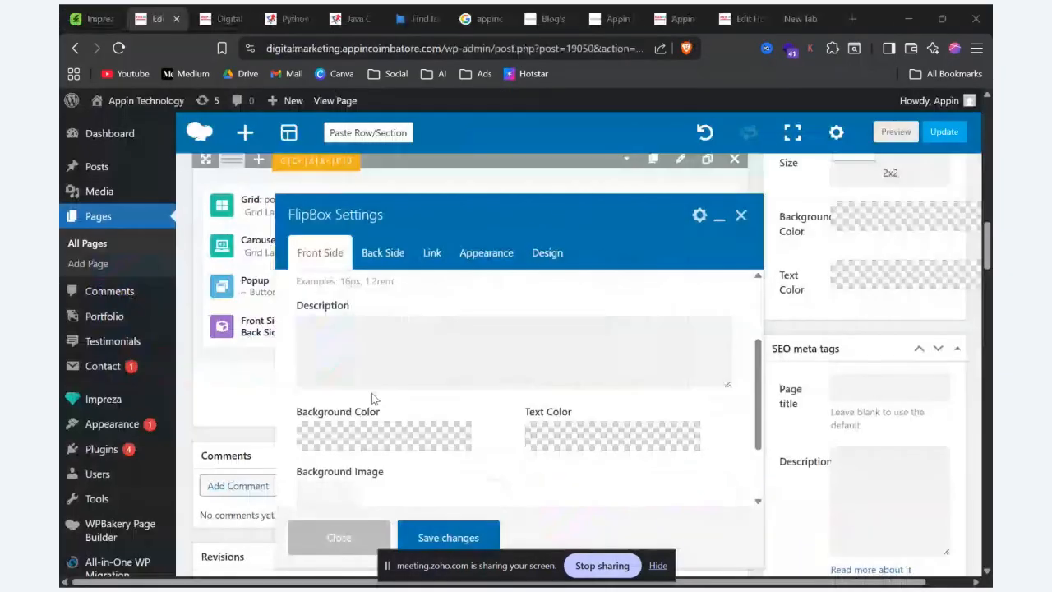
key(ctrl+v)
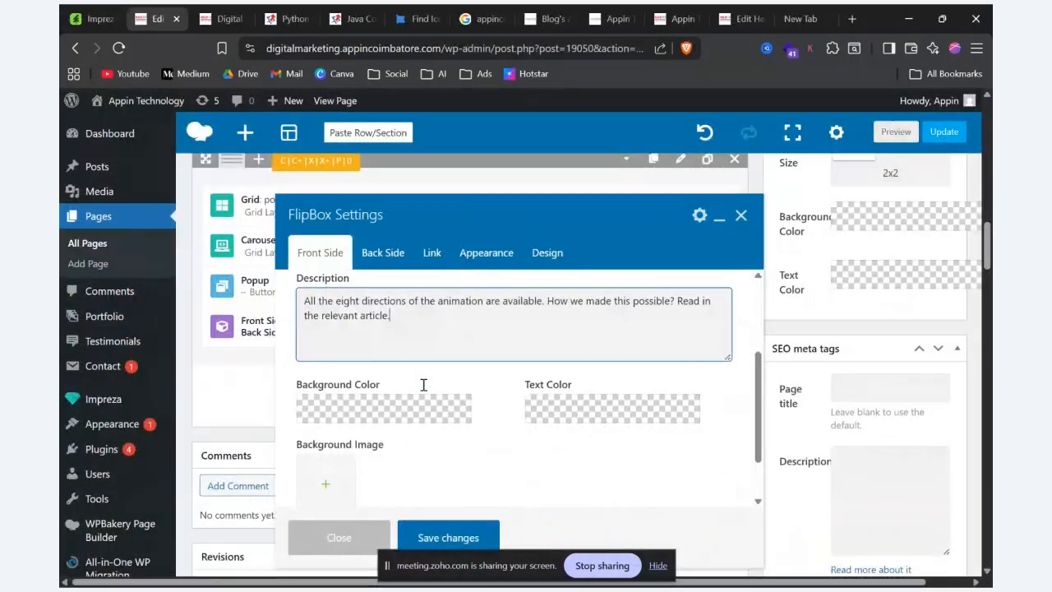
scroll(422, 395, down, 5)
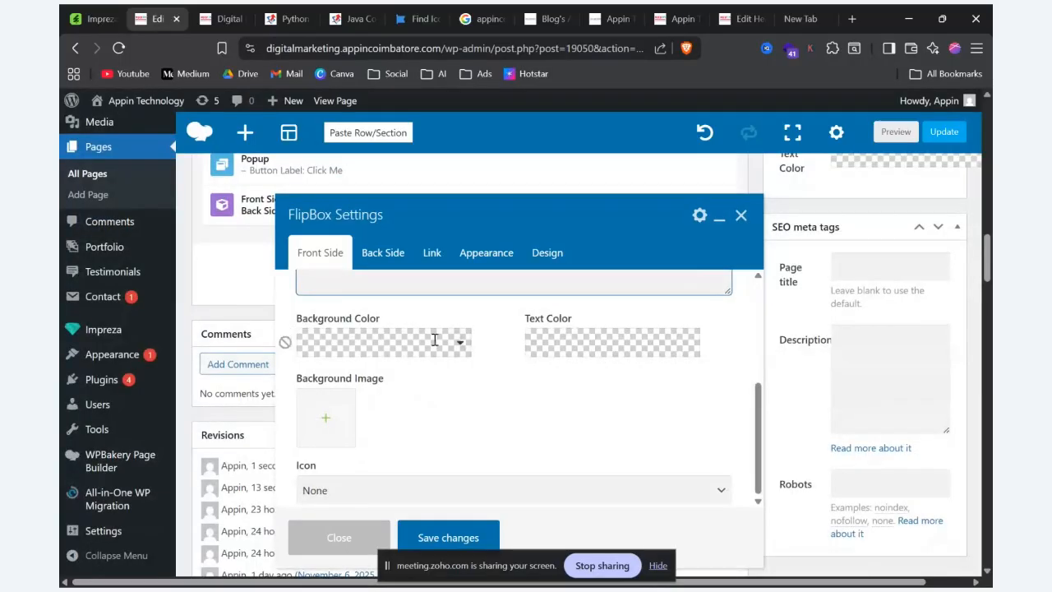
Step: Give the FlipBox front side the purple-to-pink gradient background and #ffffff text, save the settings and preview the page
click(435, 340)
click(331, 383)
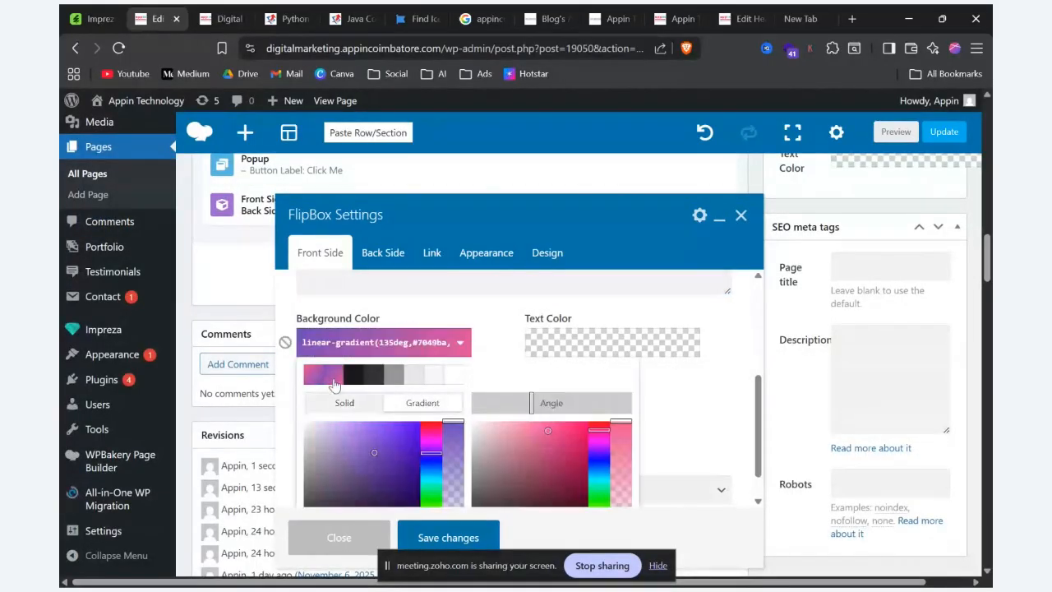
click(475, 302)
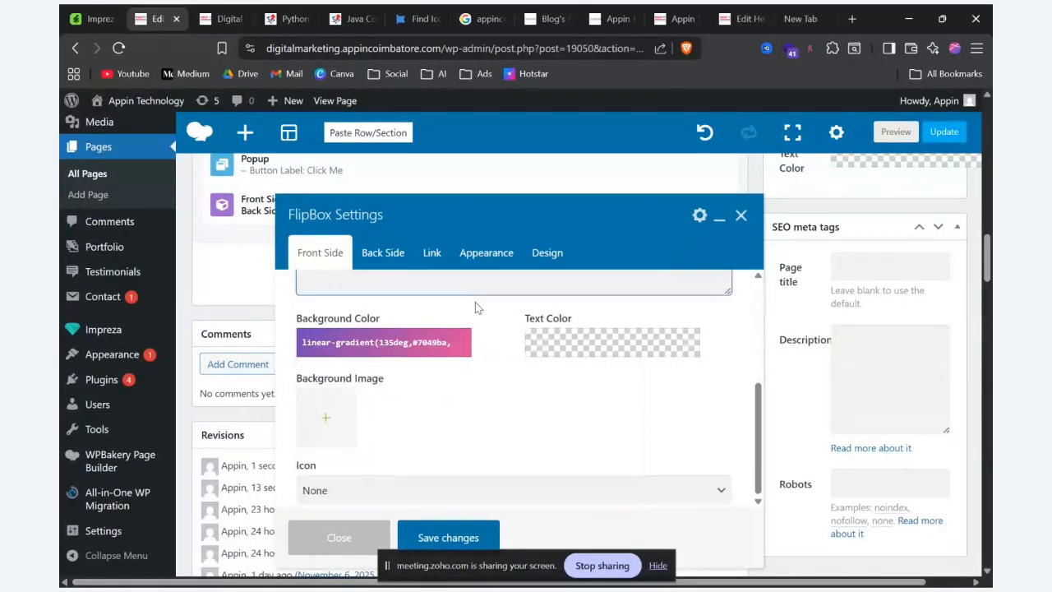
click(608, 342)
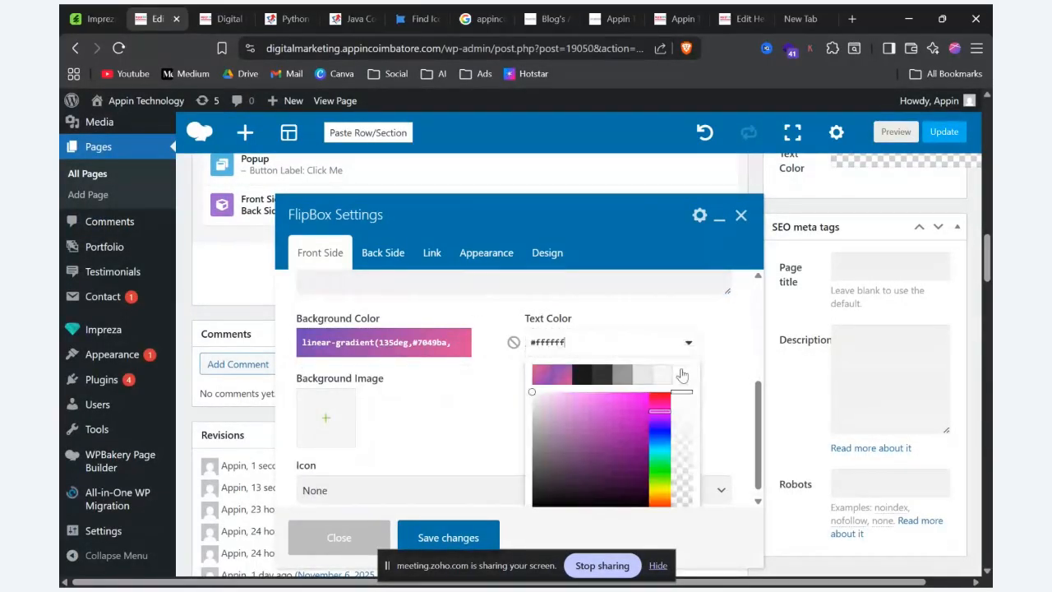
click(440, 536)
click(895, 132)
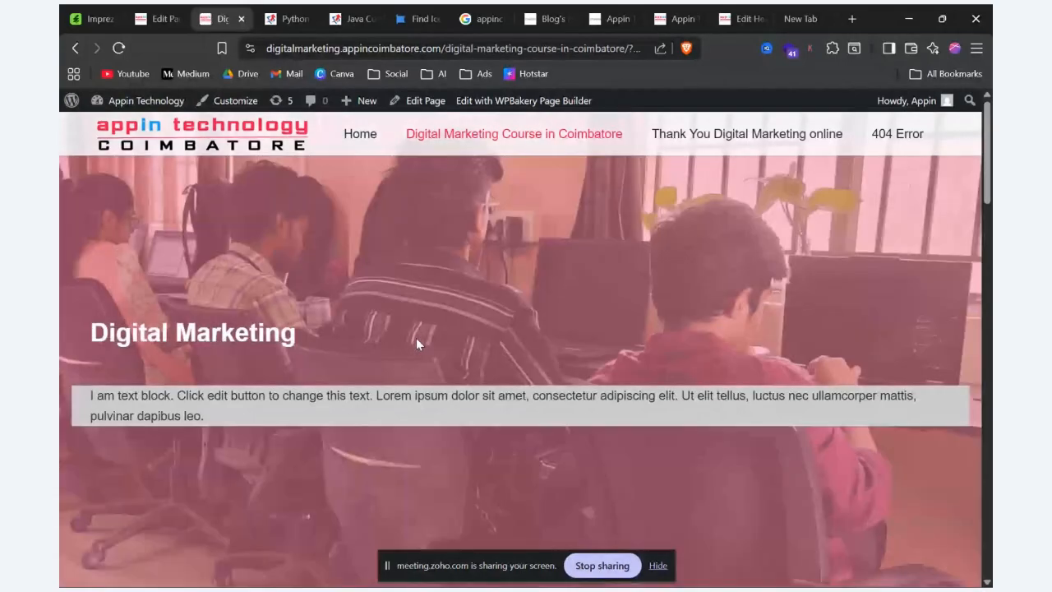
scroll(406, 359, down, 20)
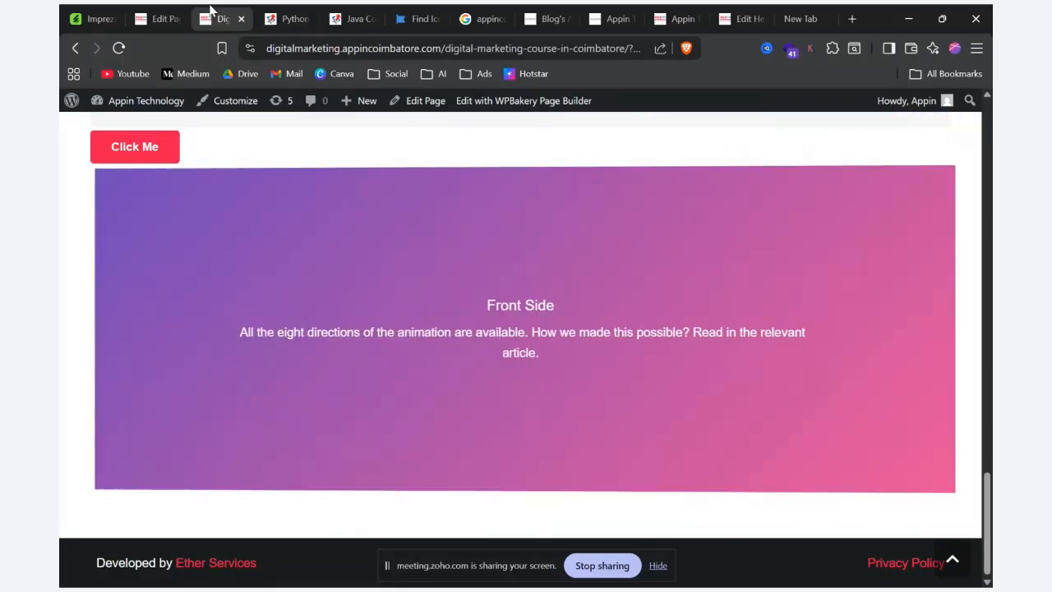
Step: Return to the page editor, add a three-column inner row below the FlipBox and move the FlipBox into its first column
click(160, 18)
scroll(384, 309, up, 3)
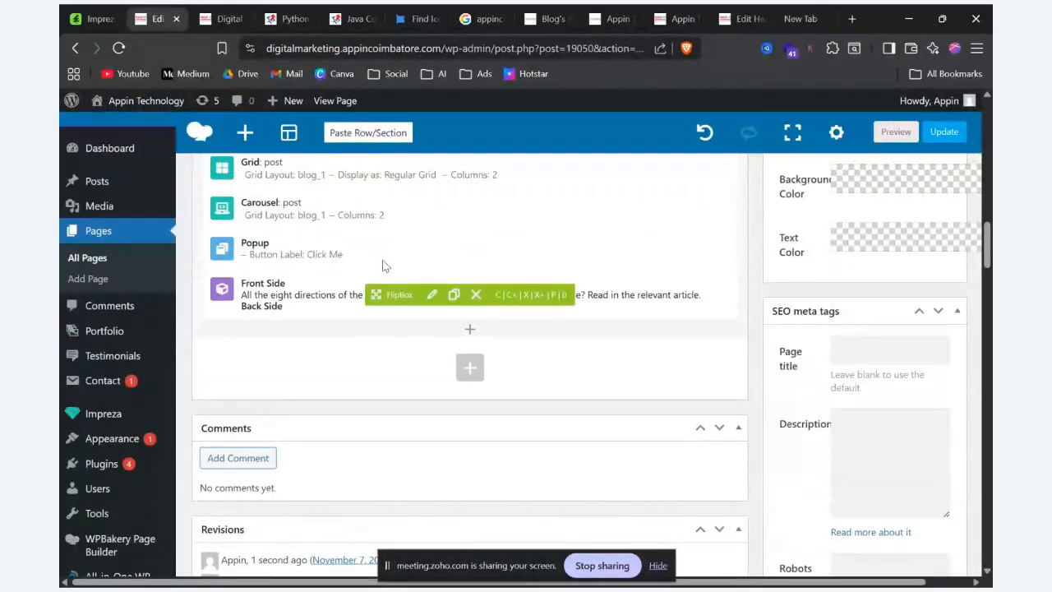
click(470, 403)
click(168, 225)
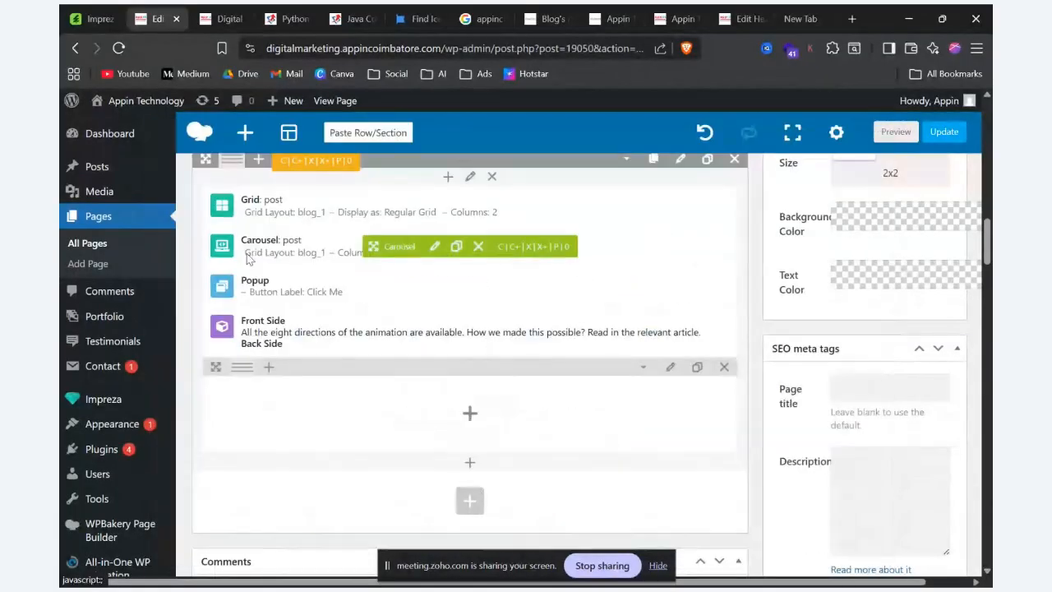
click(320, 369)
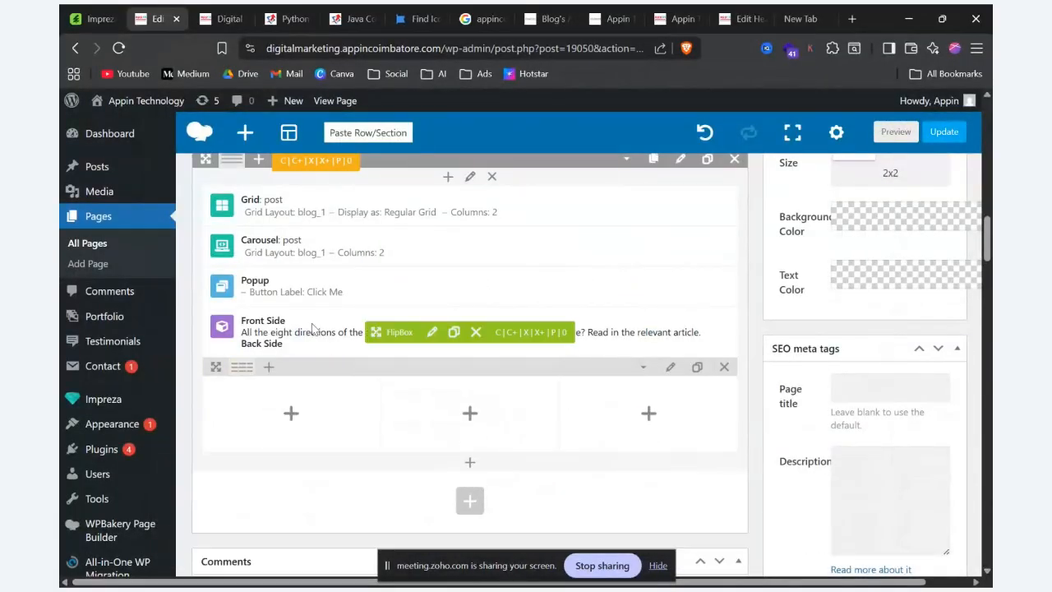
drag(376, 331, 348, 372)
Step: Preview the course page and check the FlipBox in its narrower column near the page end
click(896, 132)
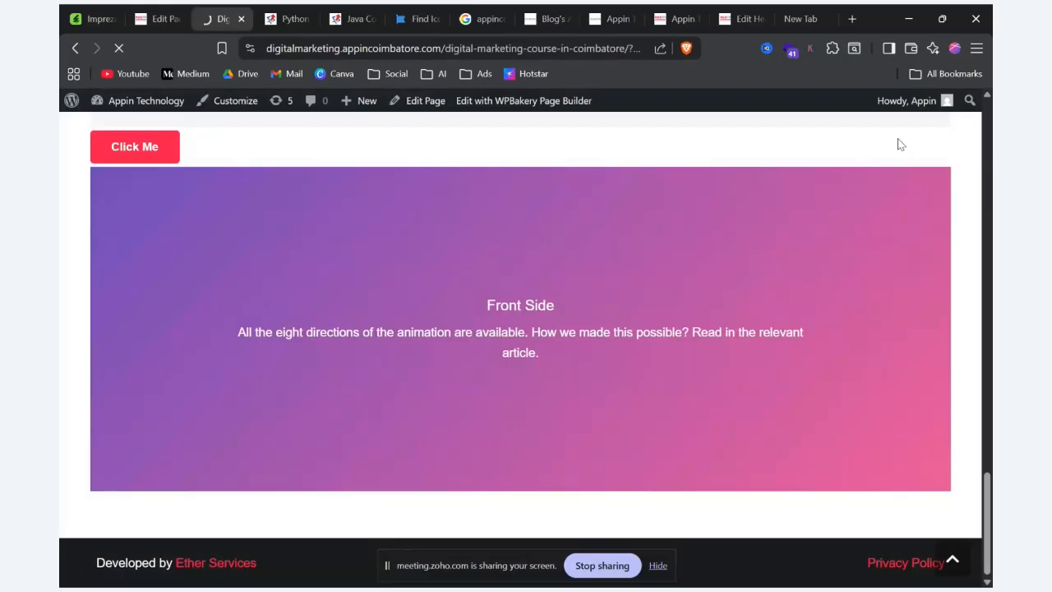
mouse_move(787, 178)
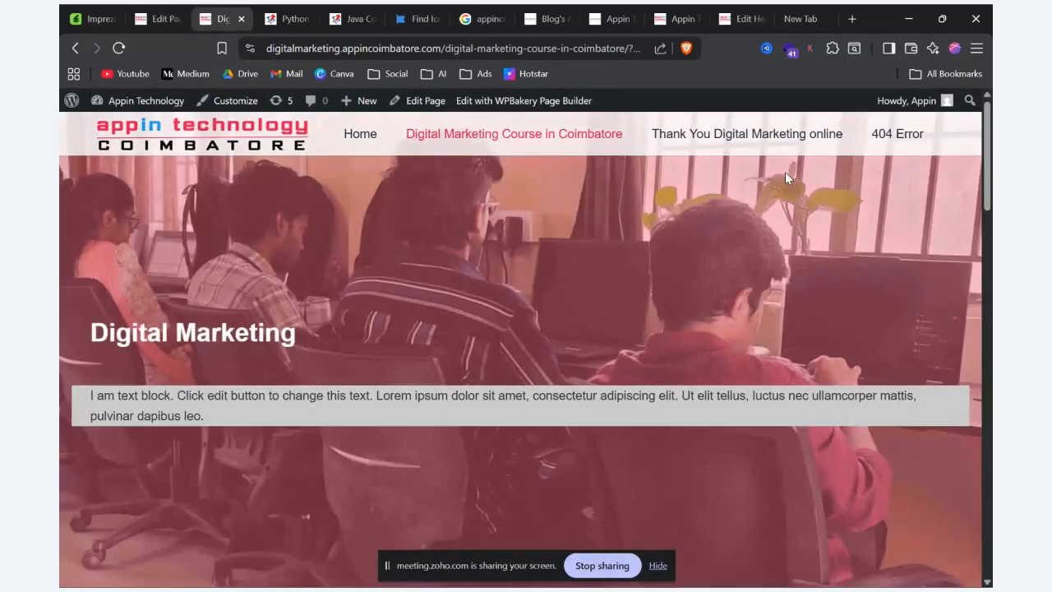
scroll(639, 287, down, 10)
scroll(638, 287, down, 10)
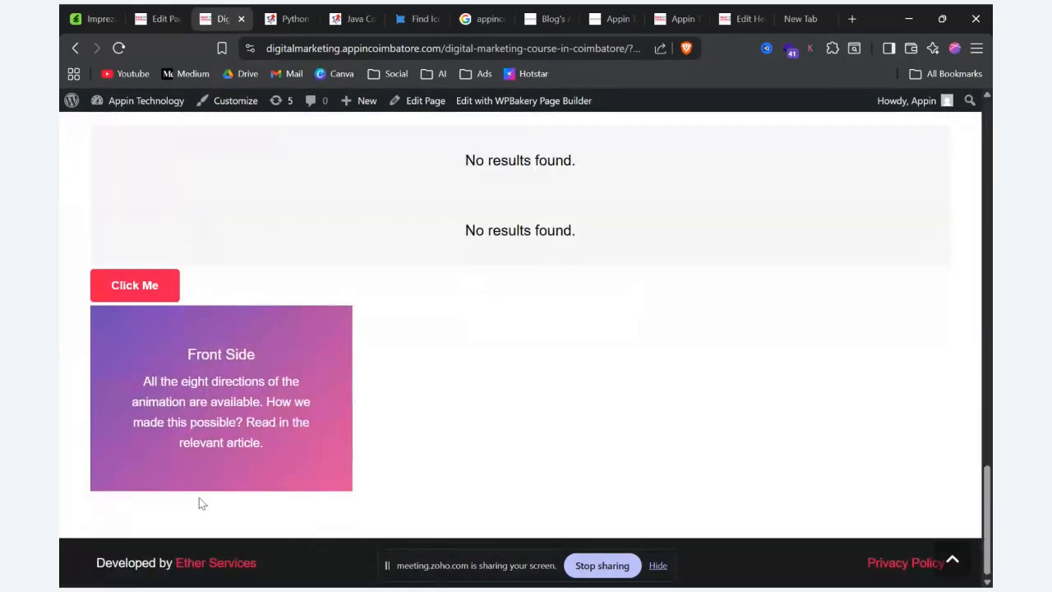
mouse_move(206, 435)
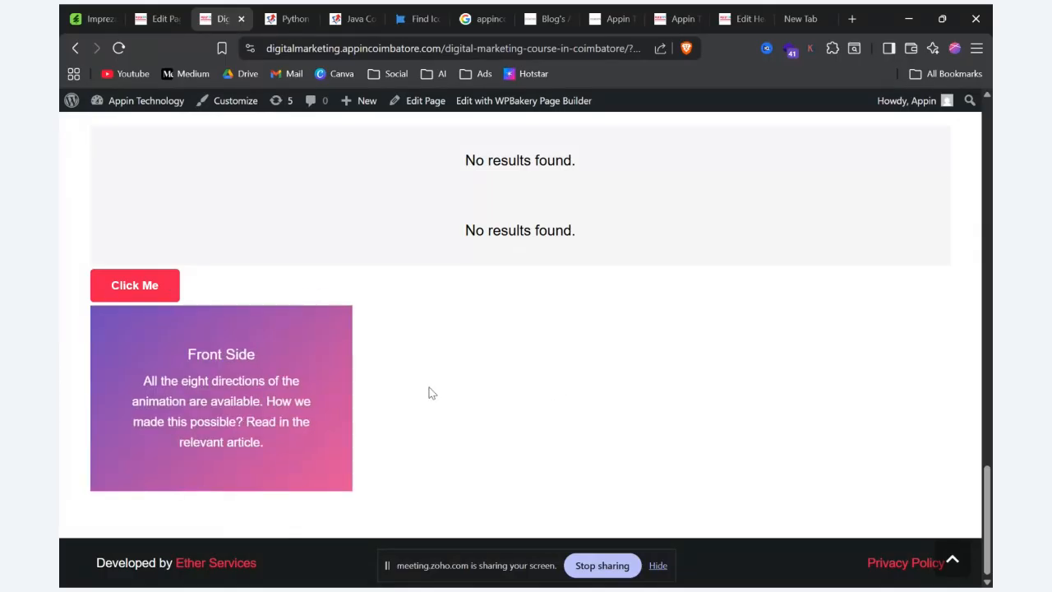
Step: Switch to the Impreza demo site and review its FlipBox examples down to How To Open Cover
key(alt+Tab)
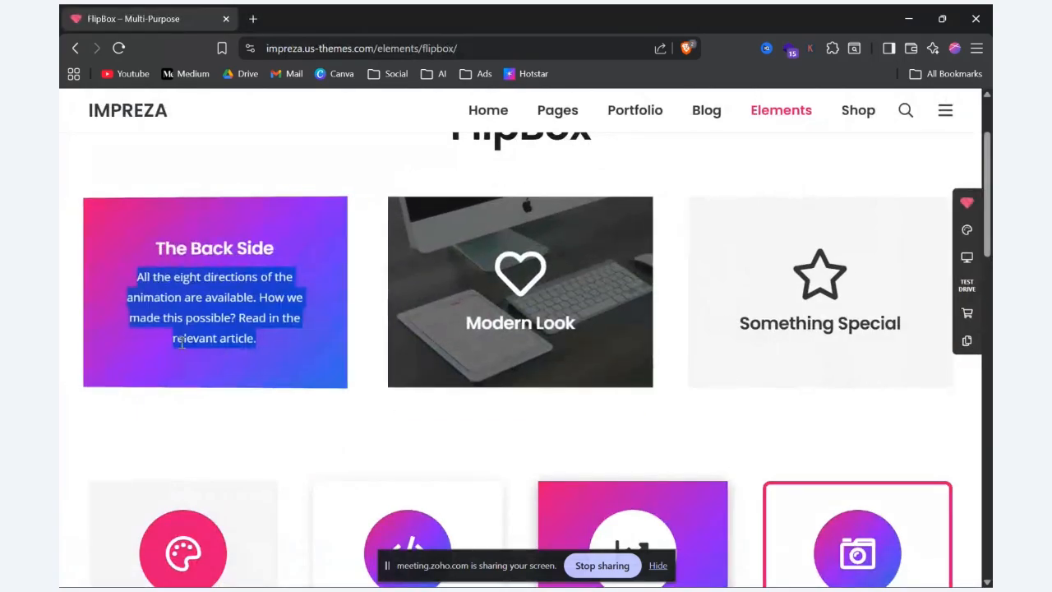
scroll(182, 344, down, 3)
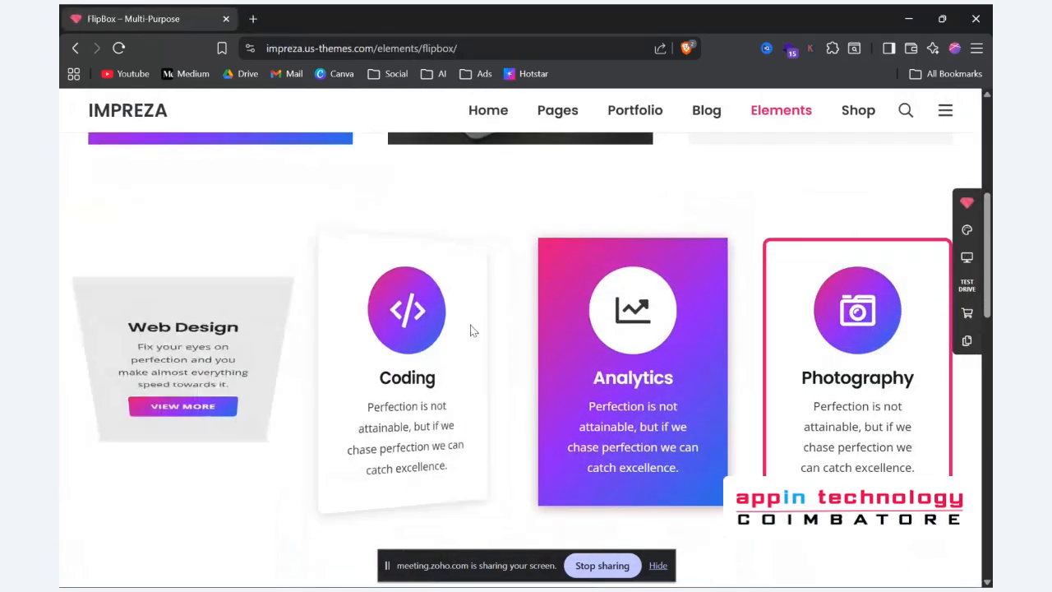
scroll(608, 337, down, 5)
scroll(218, 435, down, 5)
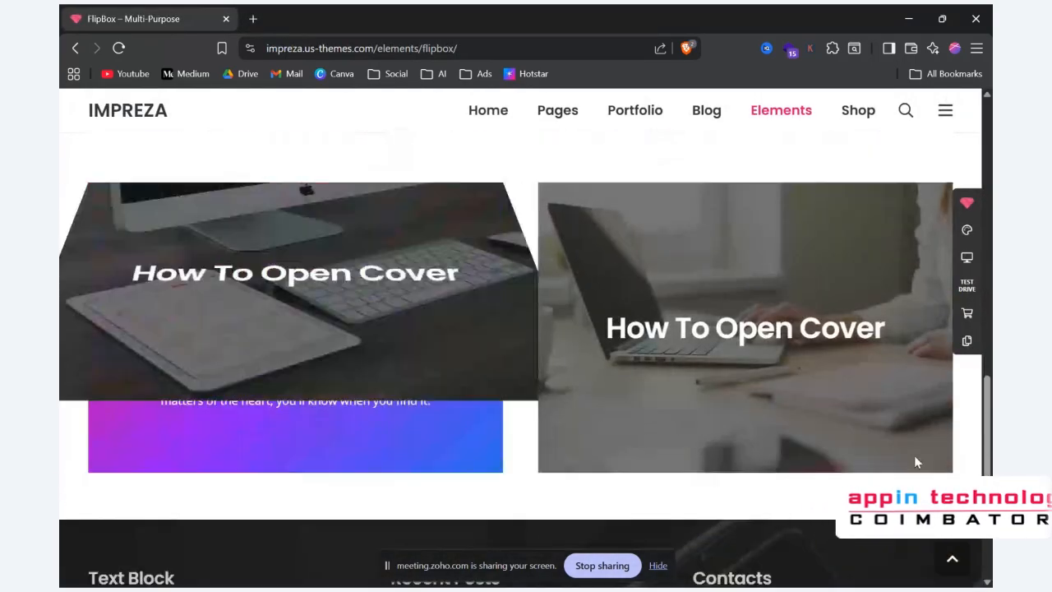
Step: Return to the course page editor and open the element list for the inner row's middle column
key(alt+Tab)
click(152, 10)
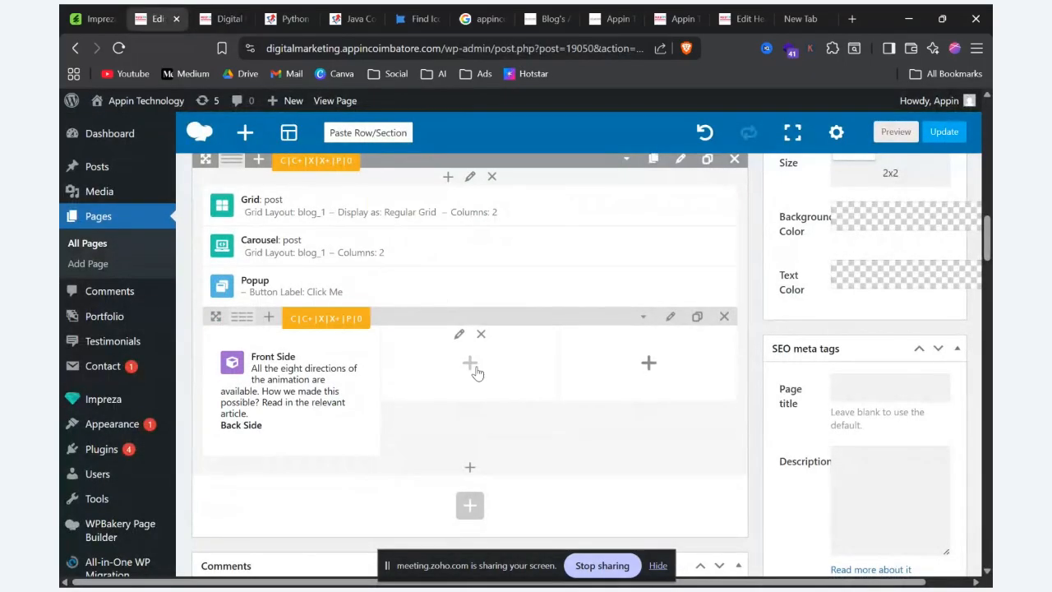
click(470, 364)
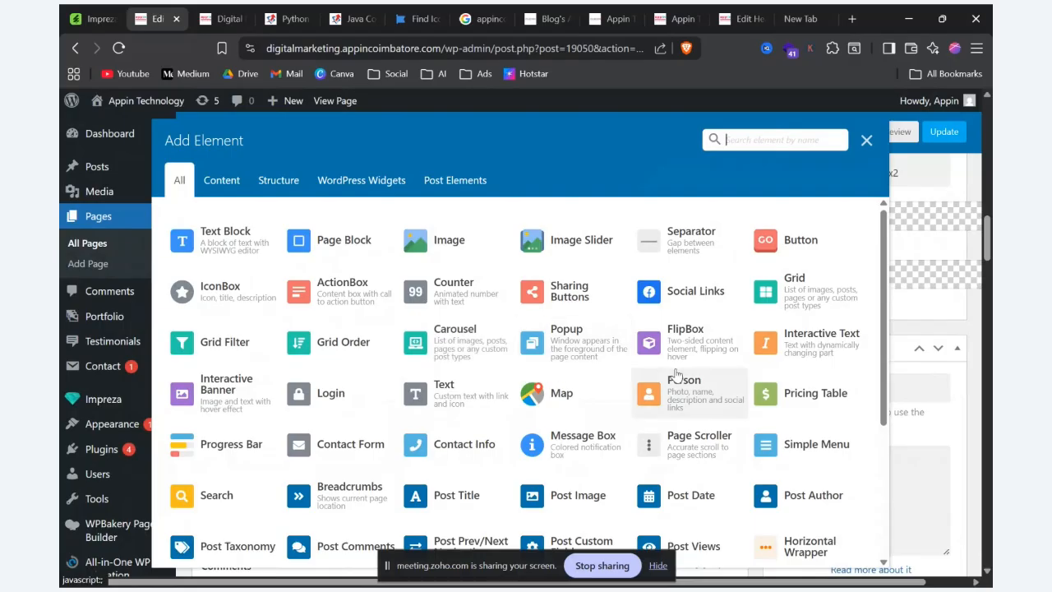
Step: Open the Interactive Text element page on the Impreza demo site and examine its changing-text examples
key(alt+Tab)
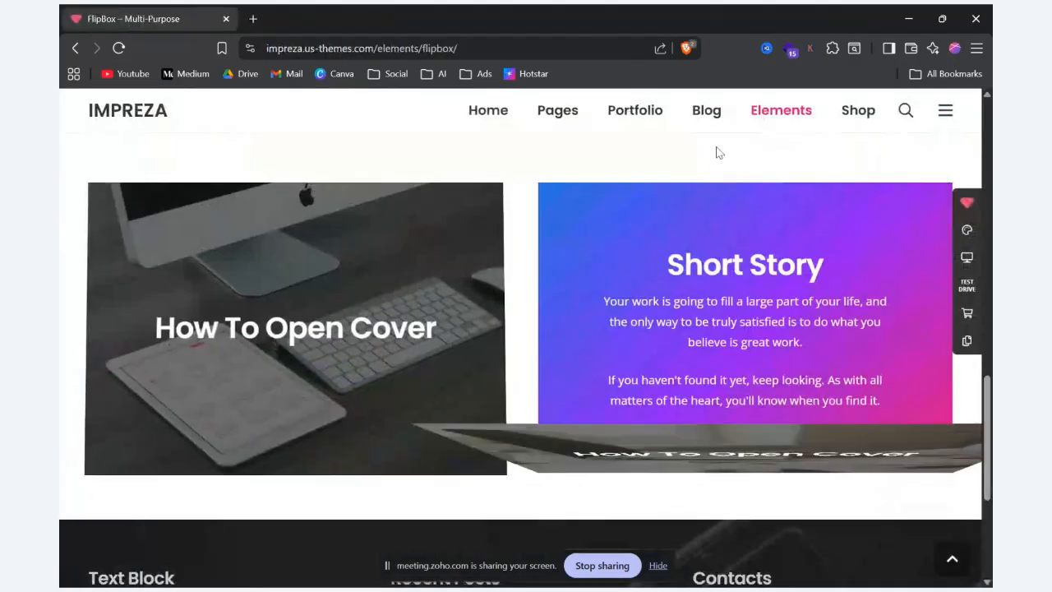
mouse_move(781, 110)
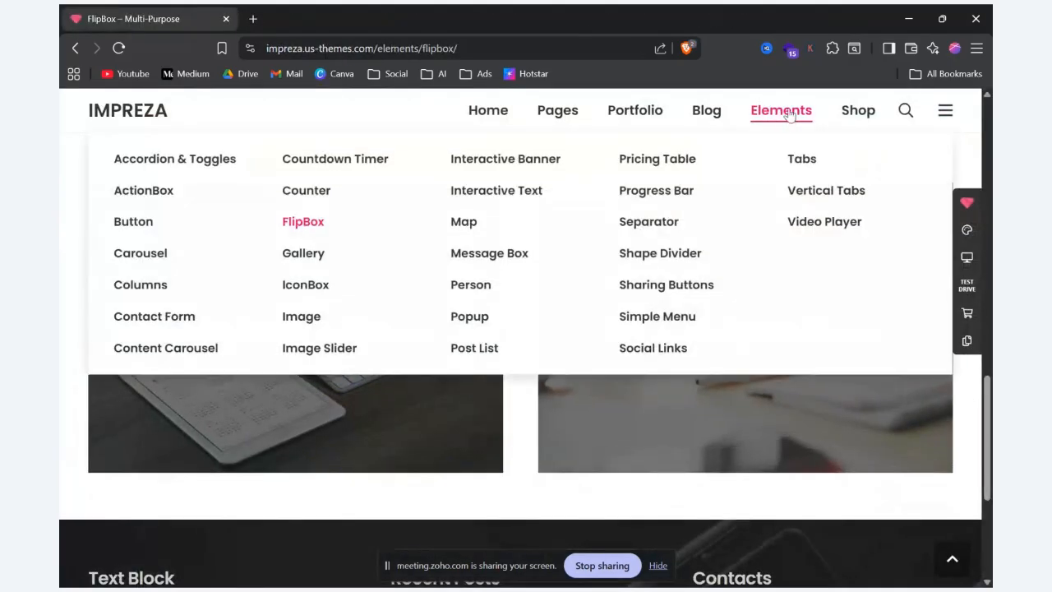
click(523, 191)
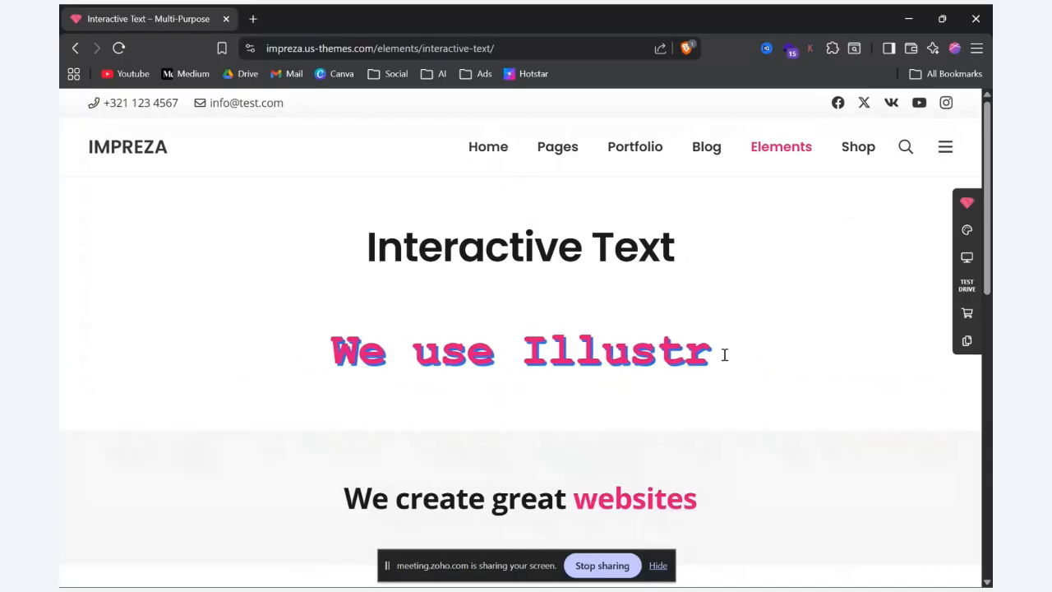
scroll(717, 360, down, 2)
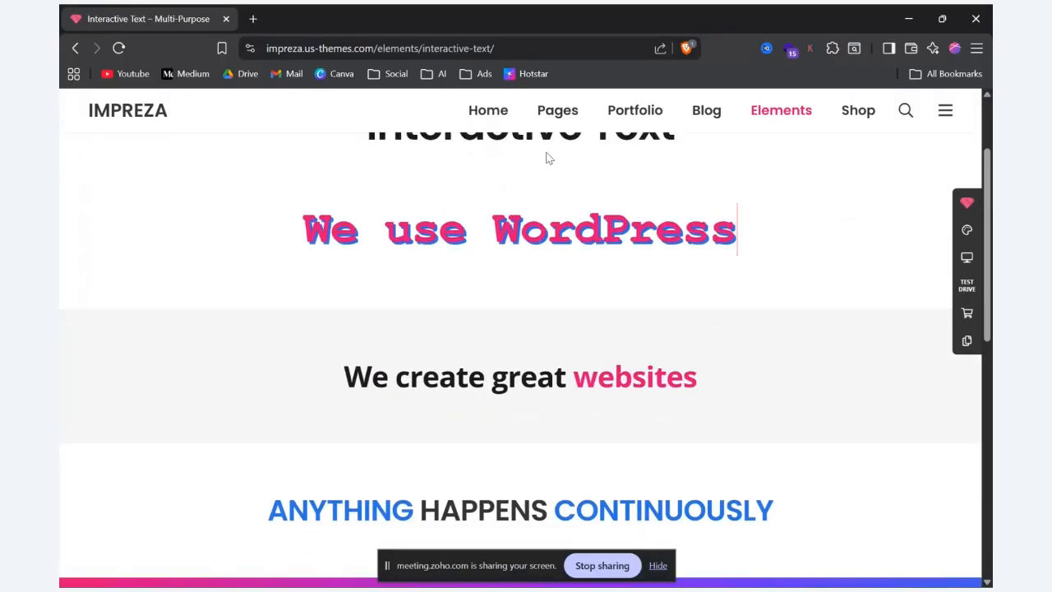
scroll(534, 253, down, 1)
scroll(535, 253, down, 2)
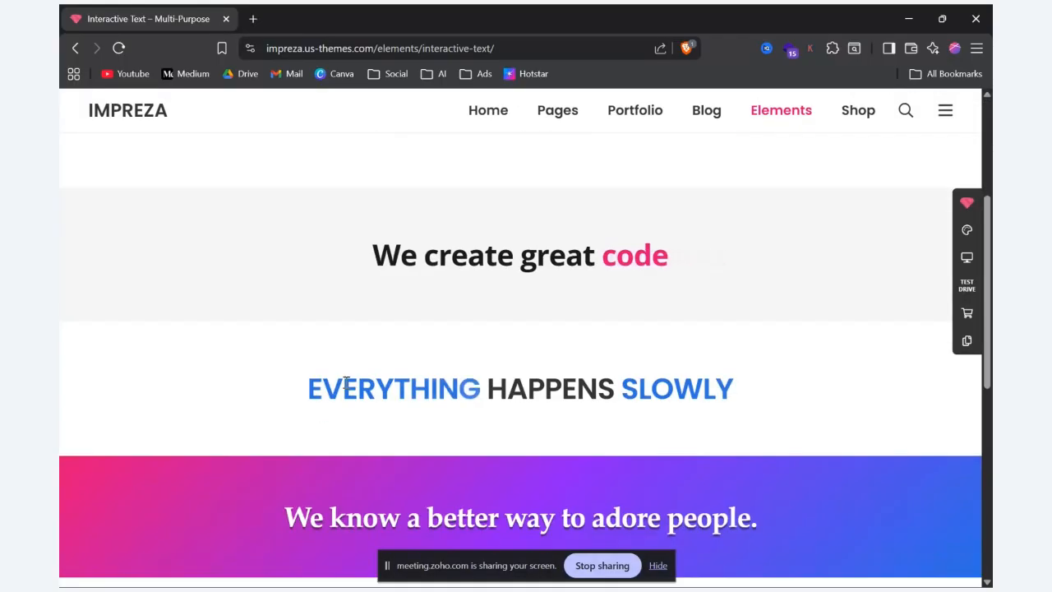
drag(302, 383, 601, 422)
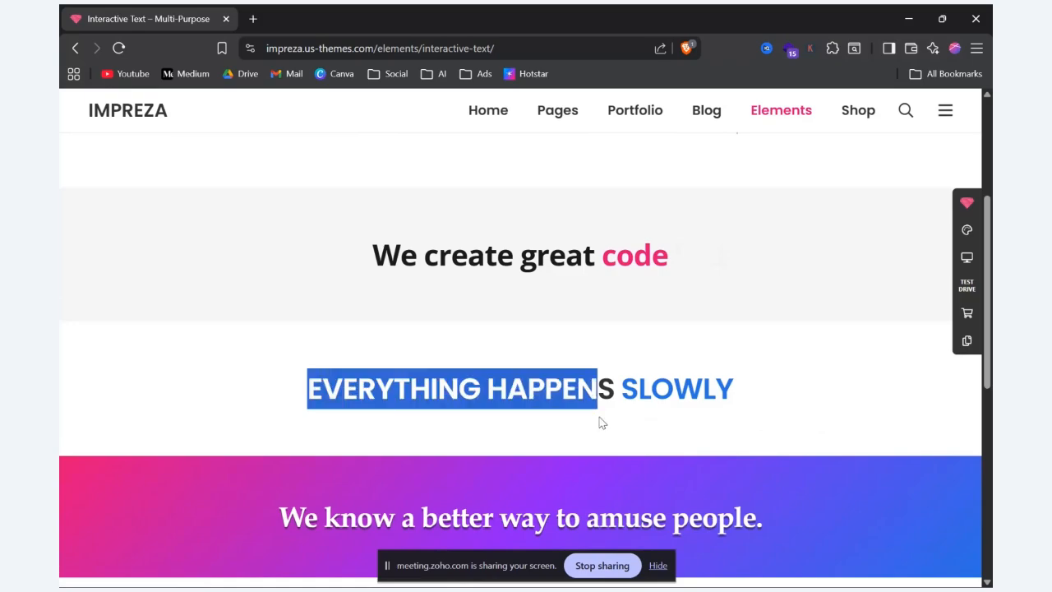
Step: Open the demo's Interactive Banner element page and examine the hover effects of its banners
mouse_move(781, 115)
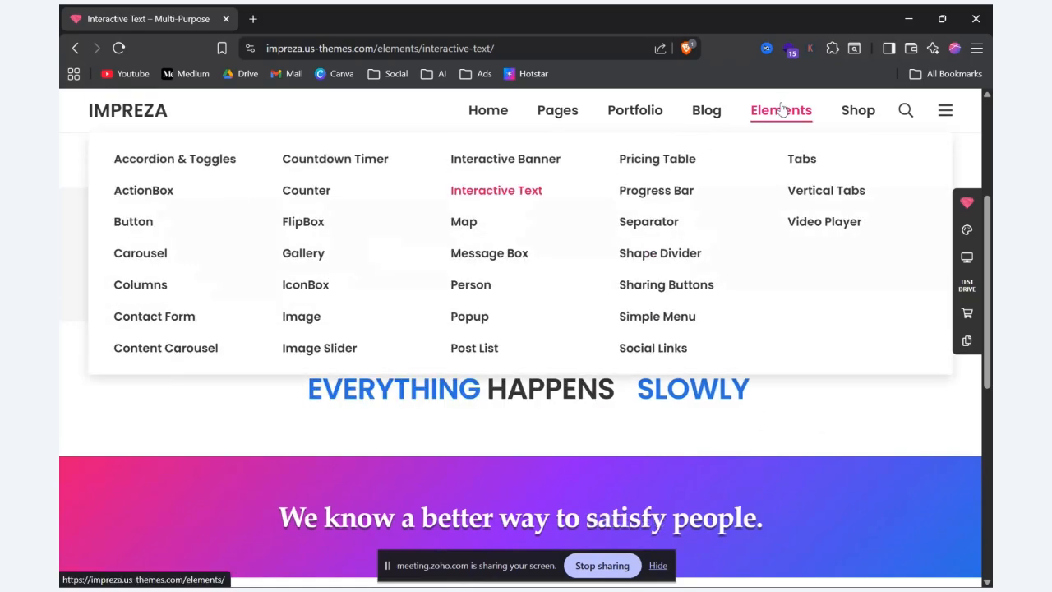
click(518, 166)
scroll(672, 368, down, 2)
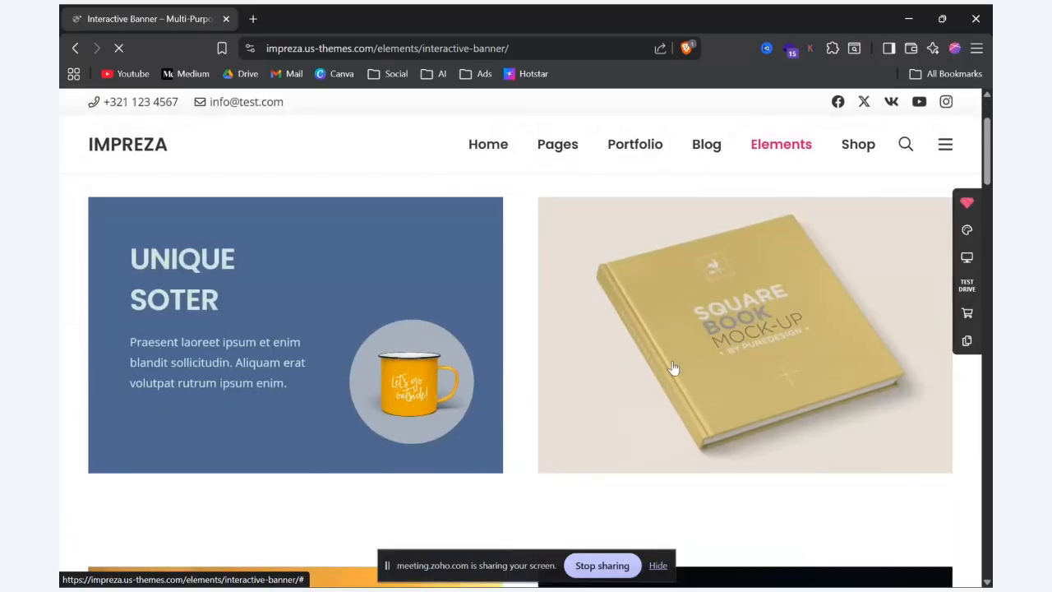
scroll(376, 277, down, 5)
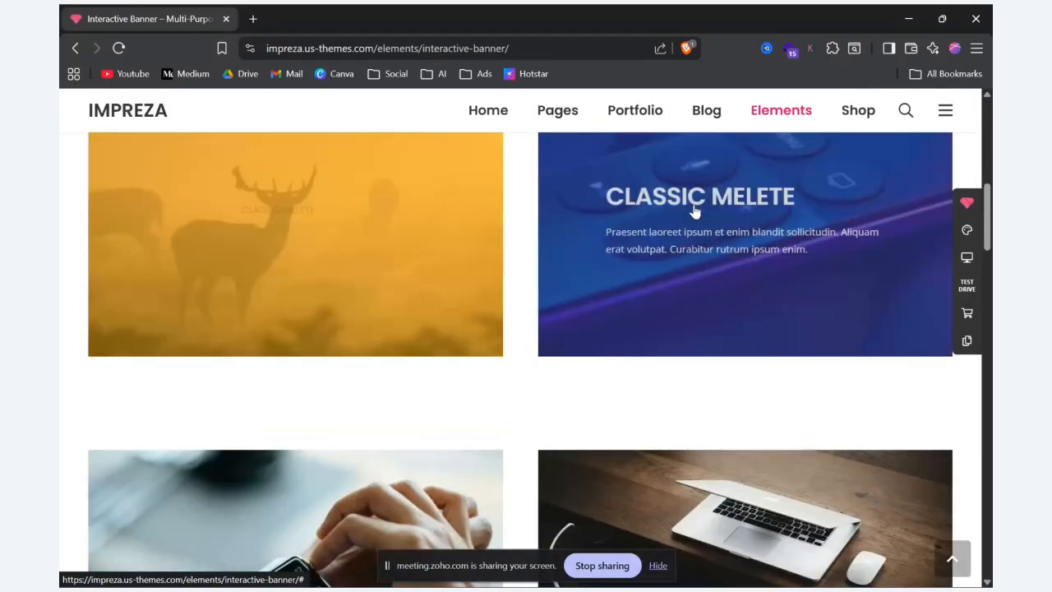
scroll(694, 211, down, 3)
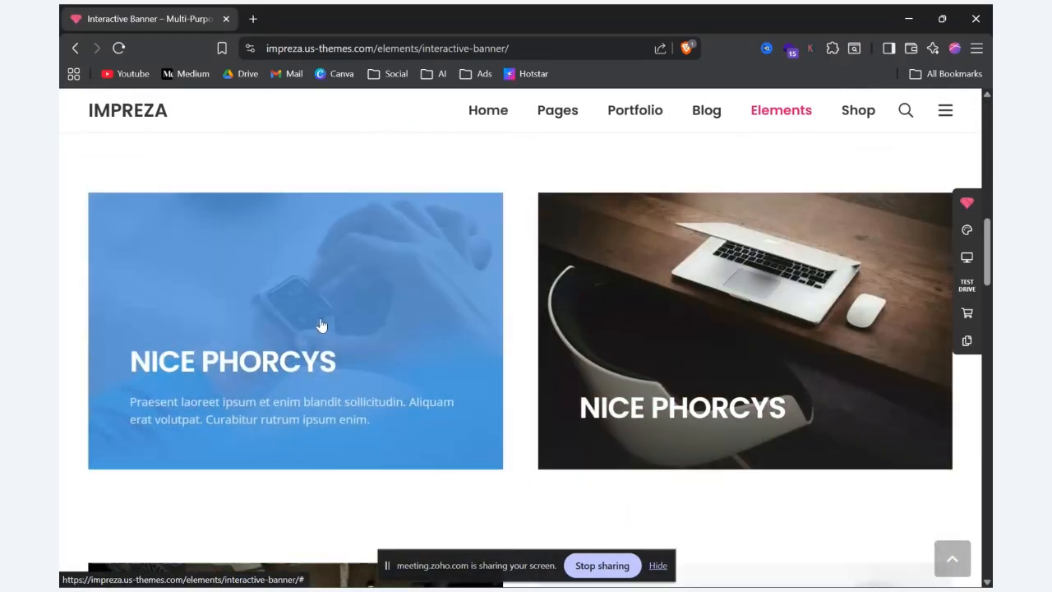
scroll(320, 326, down, 5)
Step: Return to the page editor and add an Interactive Text element with its default text states to the middle column
key(alt+Tab)
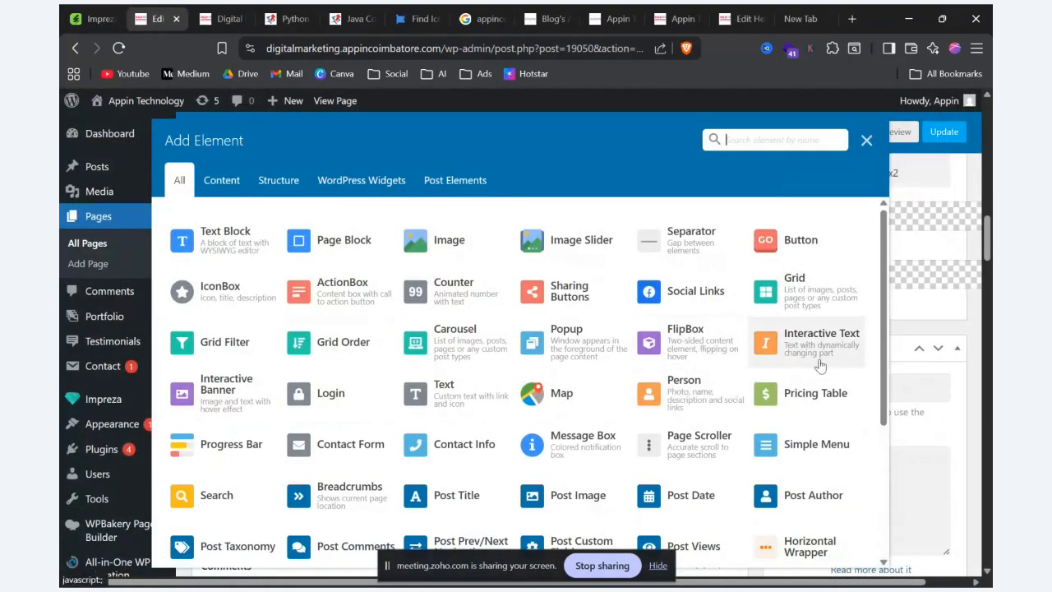
click(823, 358)
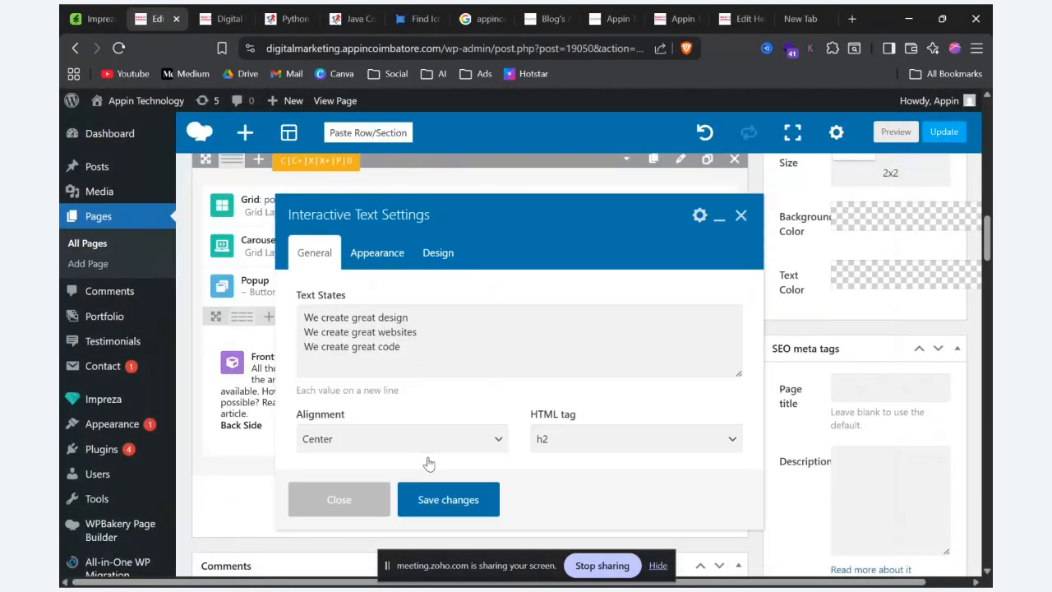
click(436, 499)
Step: Add an Interactive Banner with the image img_1411.jpg to the third column, save its settings and preview the page
click(651, 367)
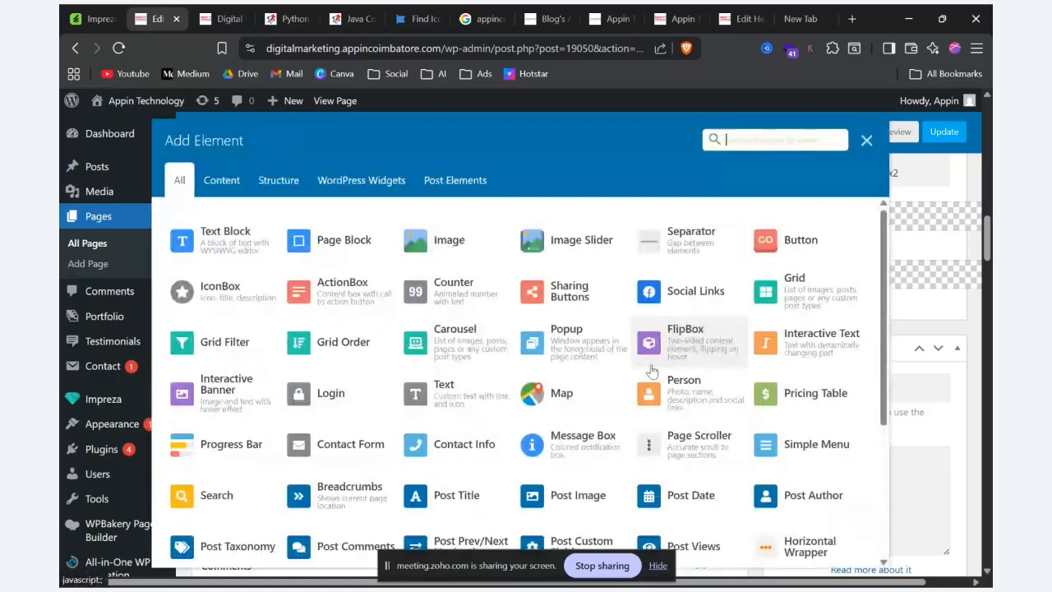
click(215, 395)
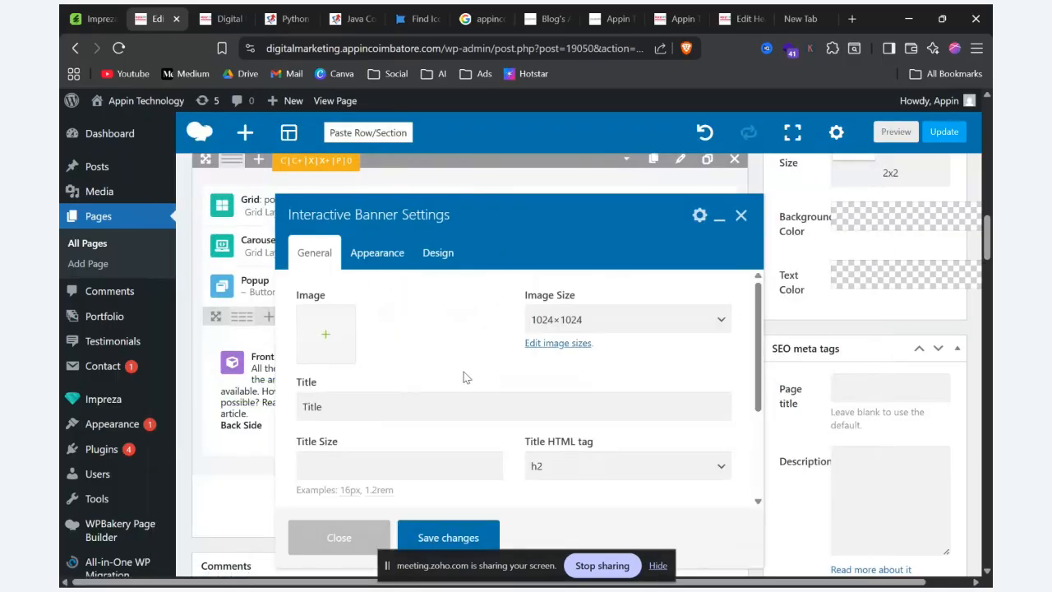
click(341, 330)
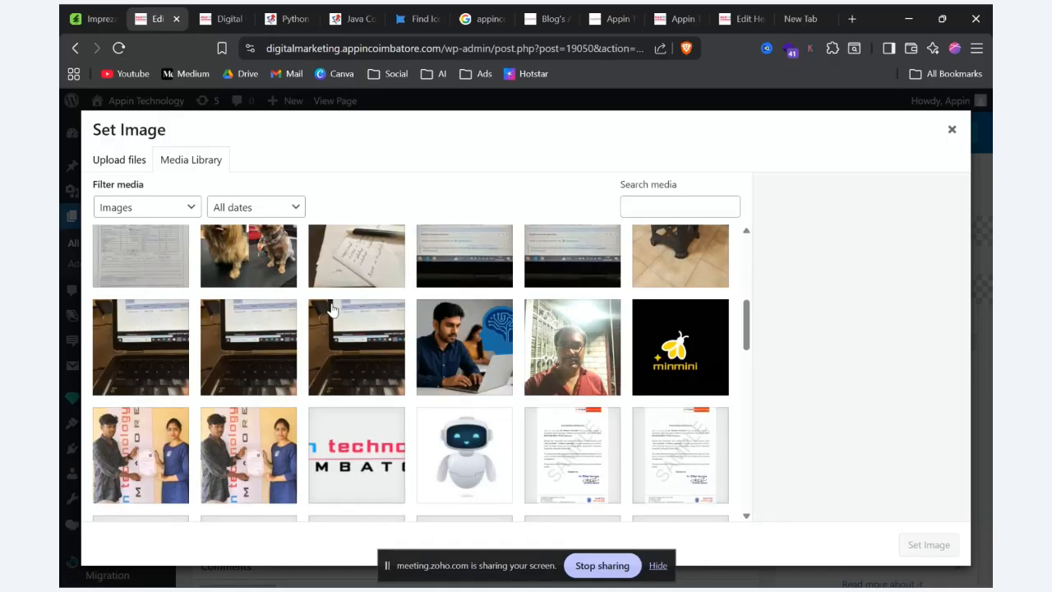
click(251, 456)
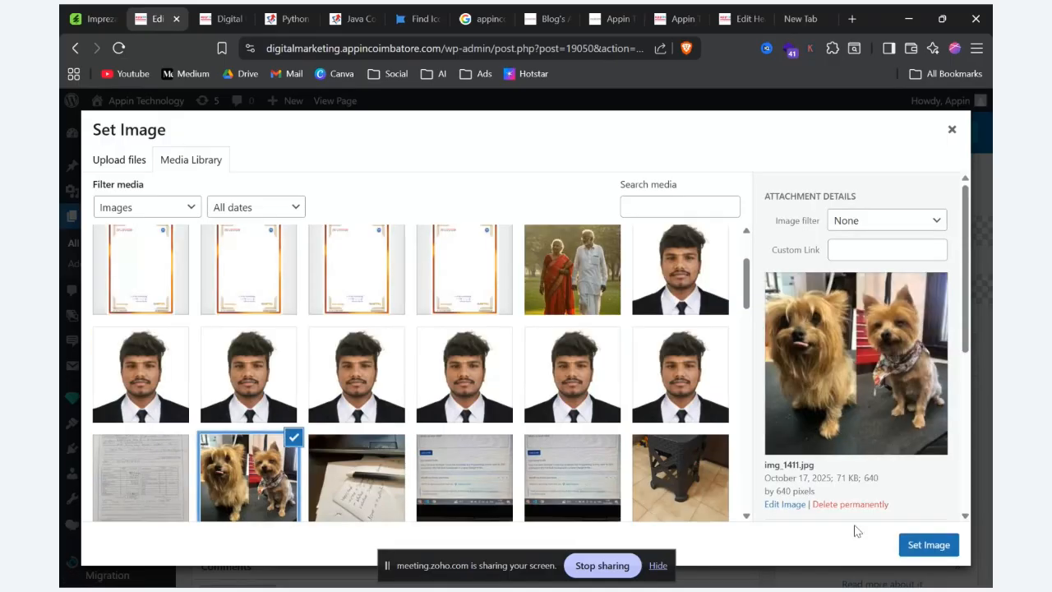
click(927, 545)
scroll(455, 453, down, 2)
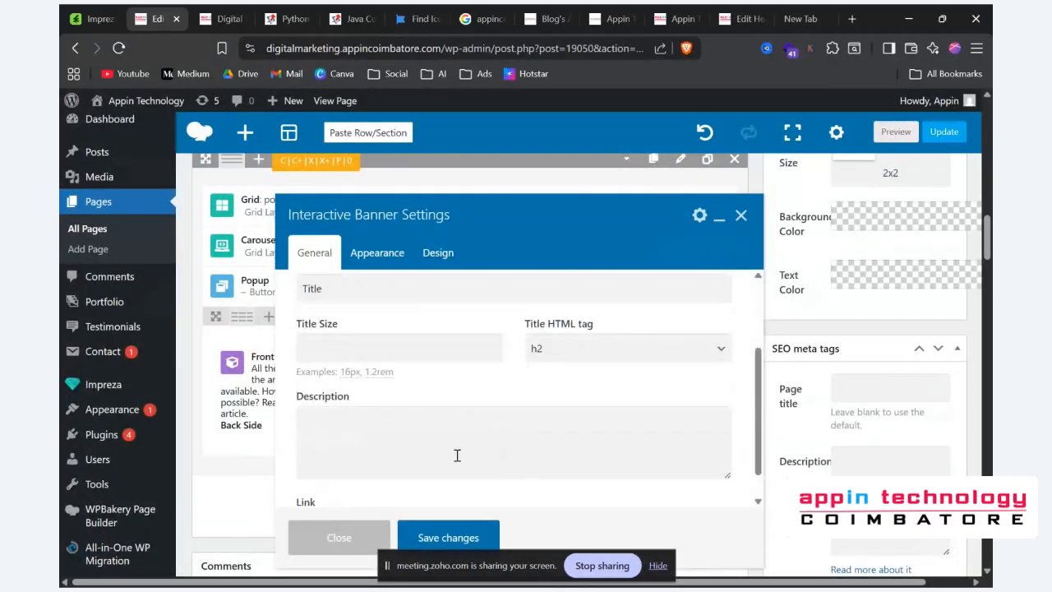
click(425, 538)
click(904, 138)
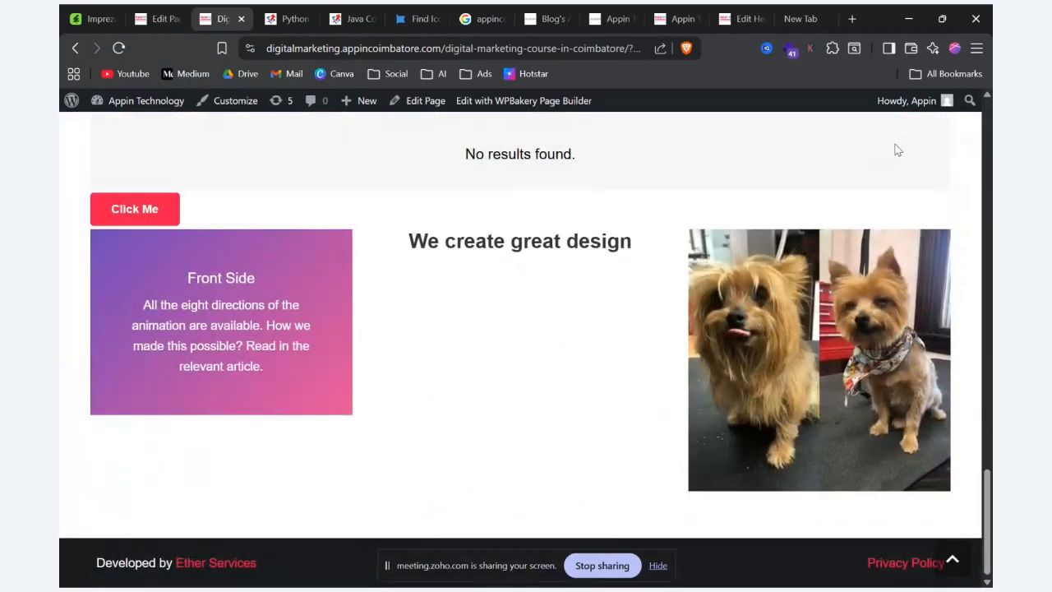
drag(413, 235, 782, 339)
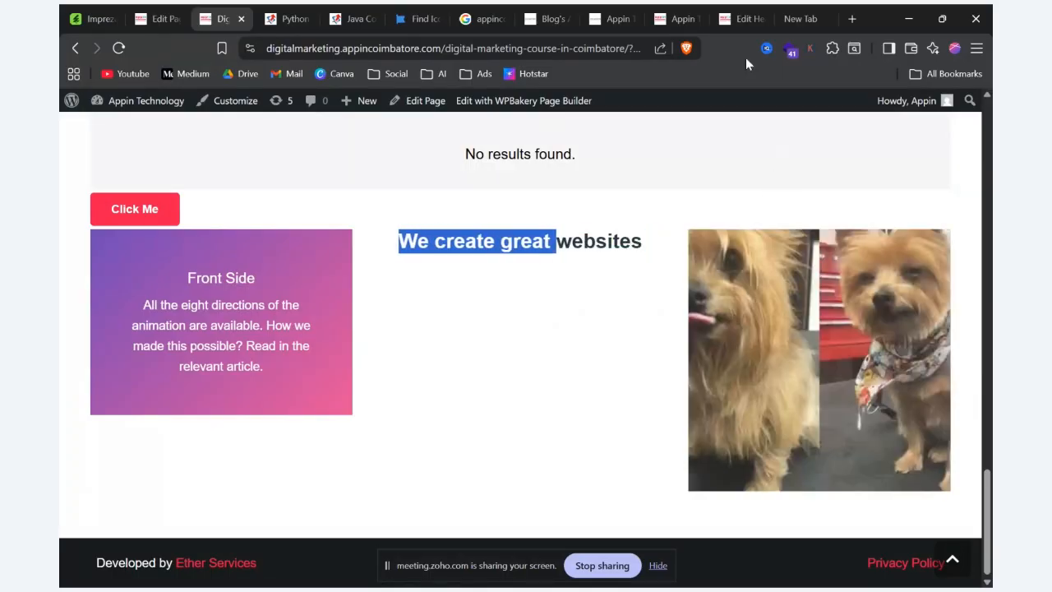
key(alt+Tab)
key(alt+Tab)
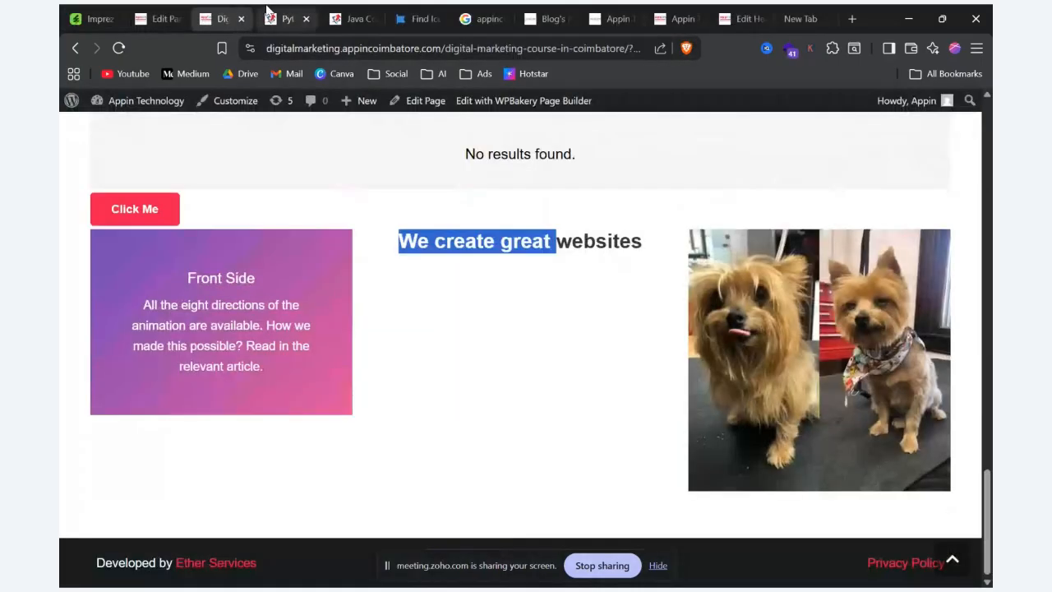
Step: Return to the page editor and add a Login element below the three-column row, saving it with all URL fields empty
click(158, 18)
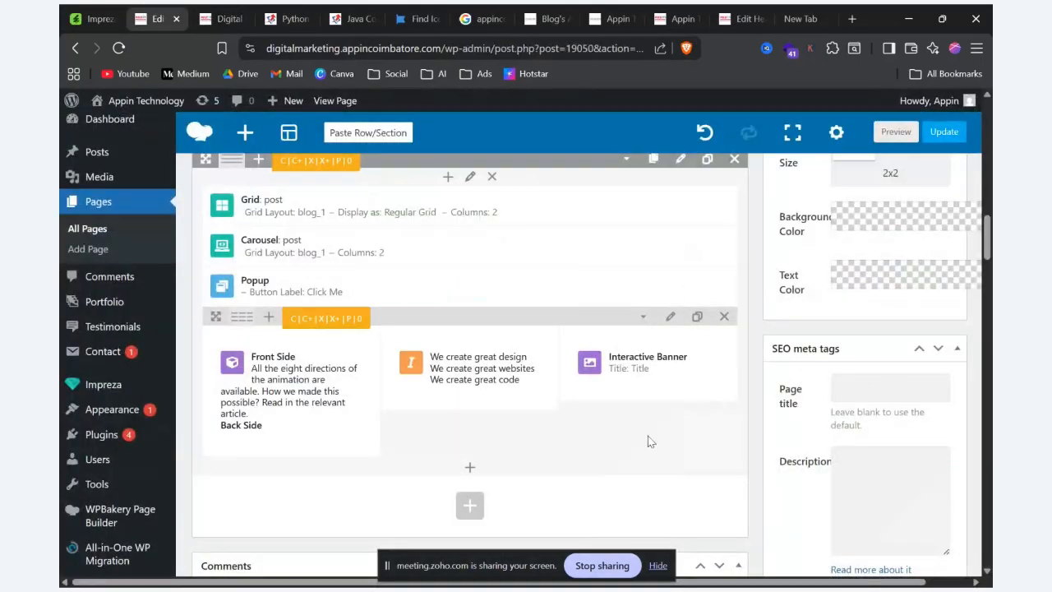
click(469, 470)
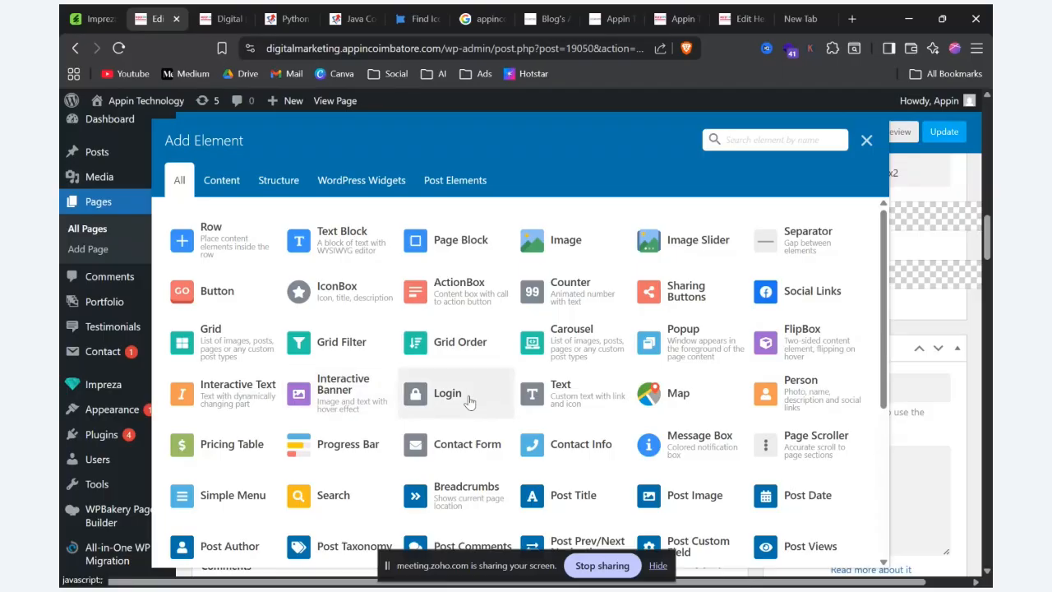
click(468, 400)
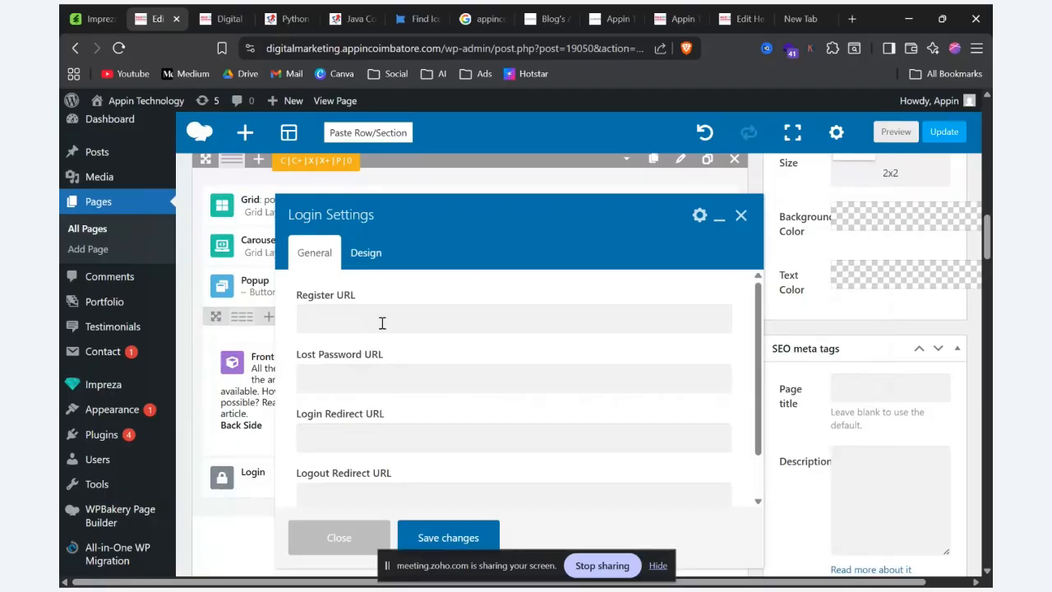
click(382, 323)
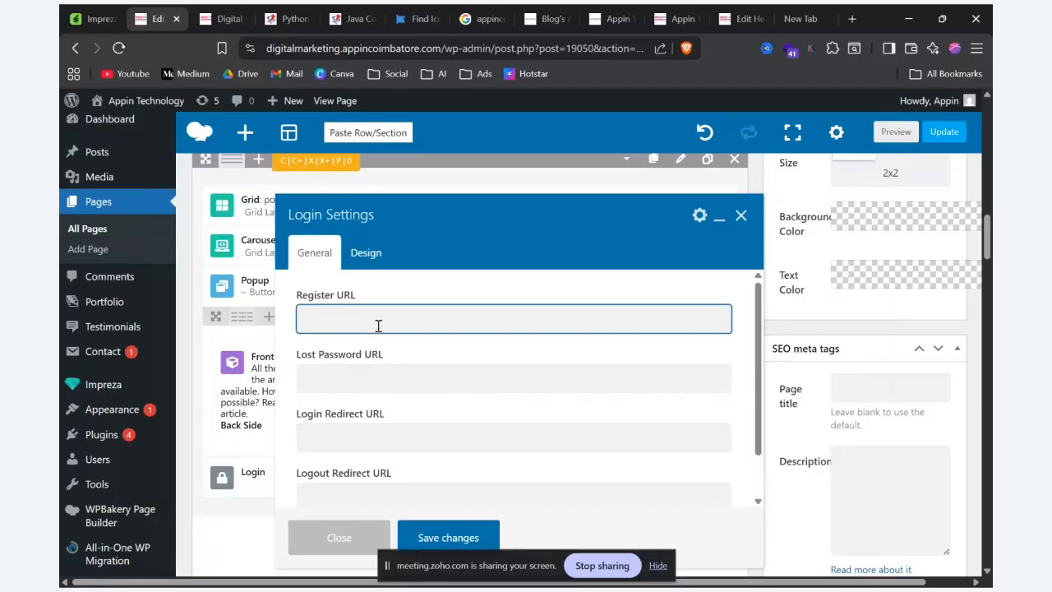
click(372, 374)
scroll(393, 452, down, 1)
scroll(396, 441, down, 2)
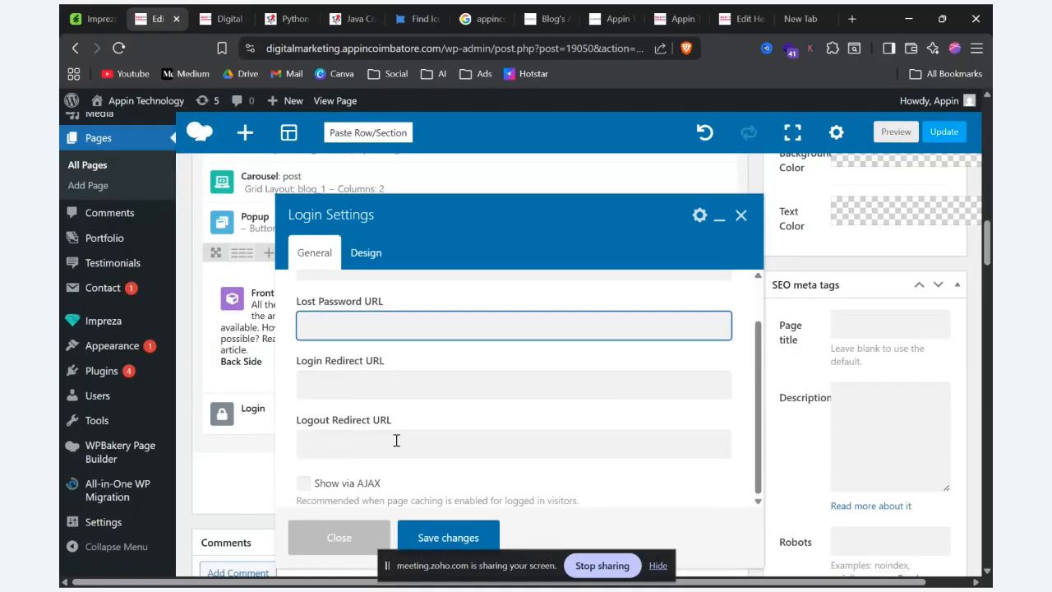
click(425, 378)
key(Tab)
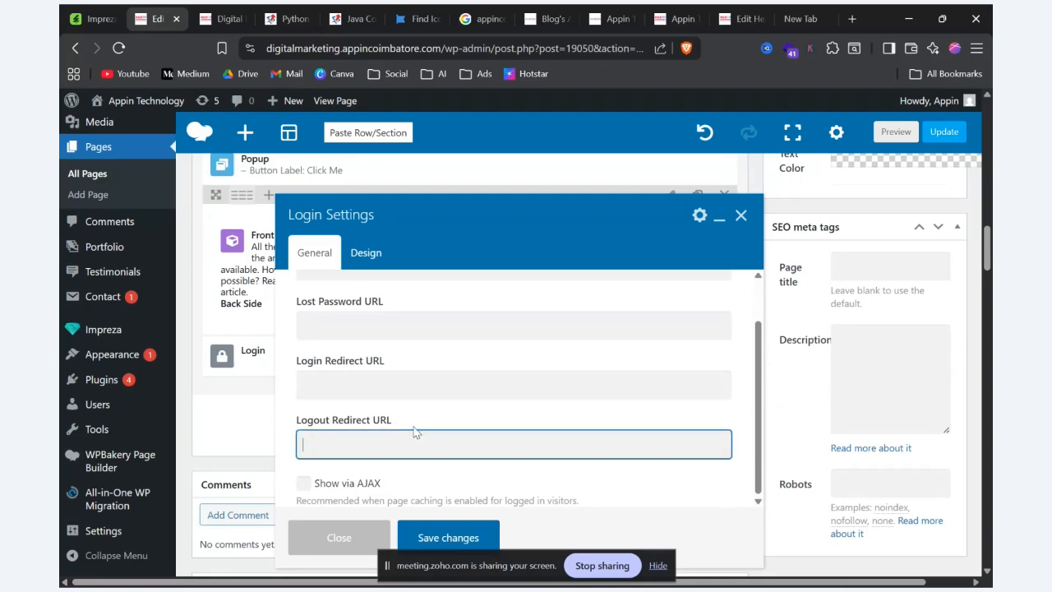
scroll(425, 406, up, 1)
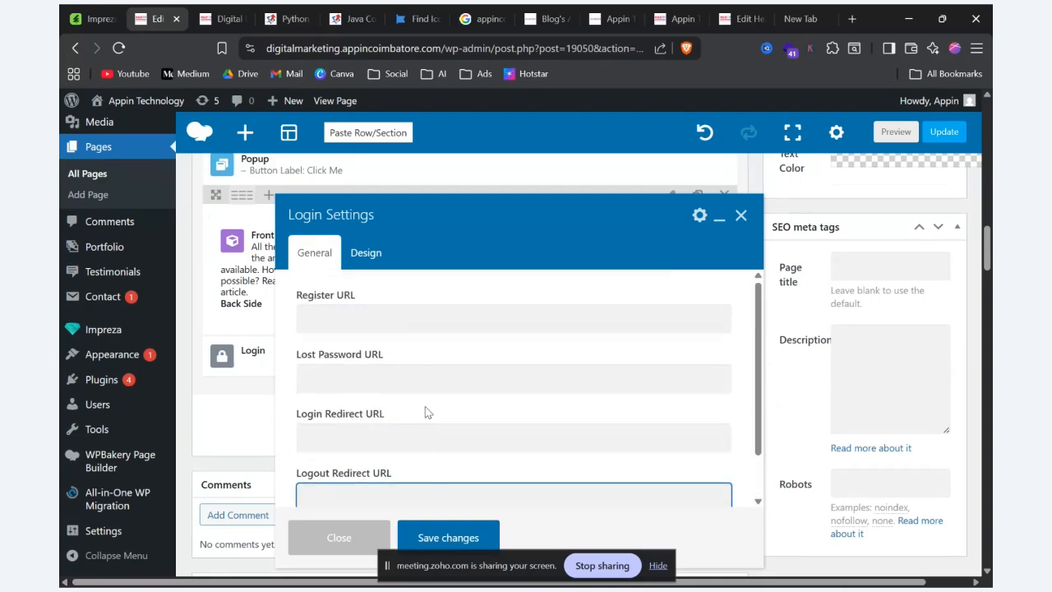
click(430, 542)
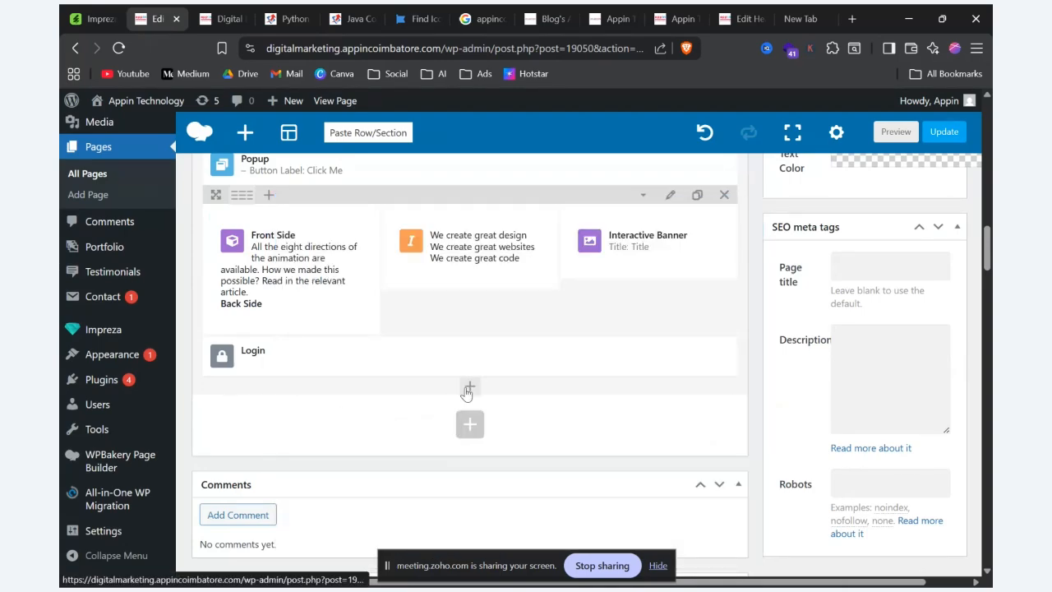
click(472, 393)
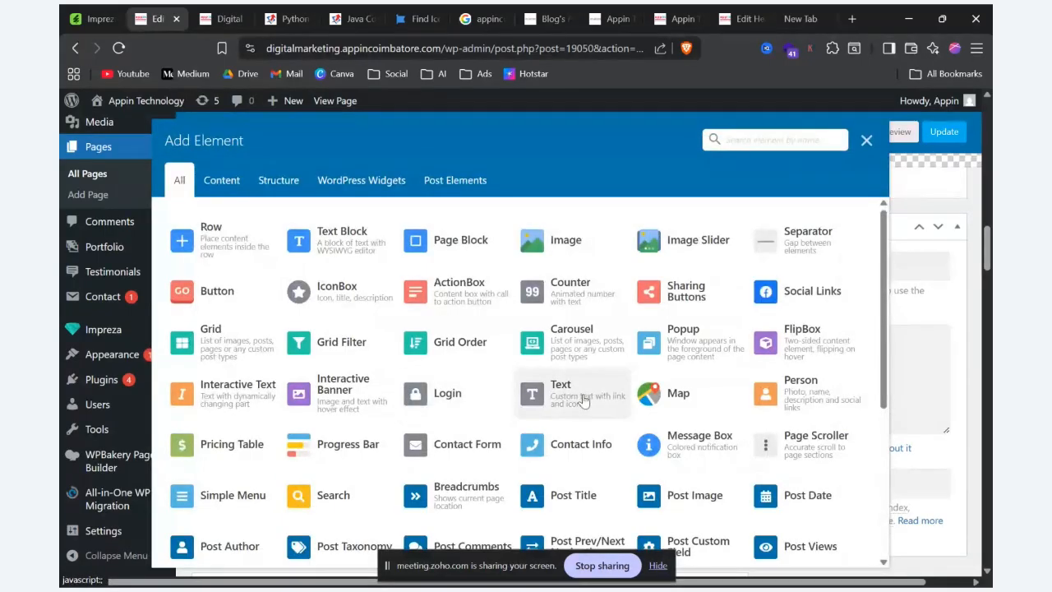
click(583, 400)
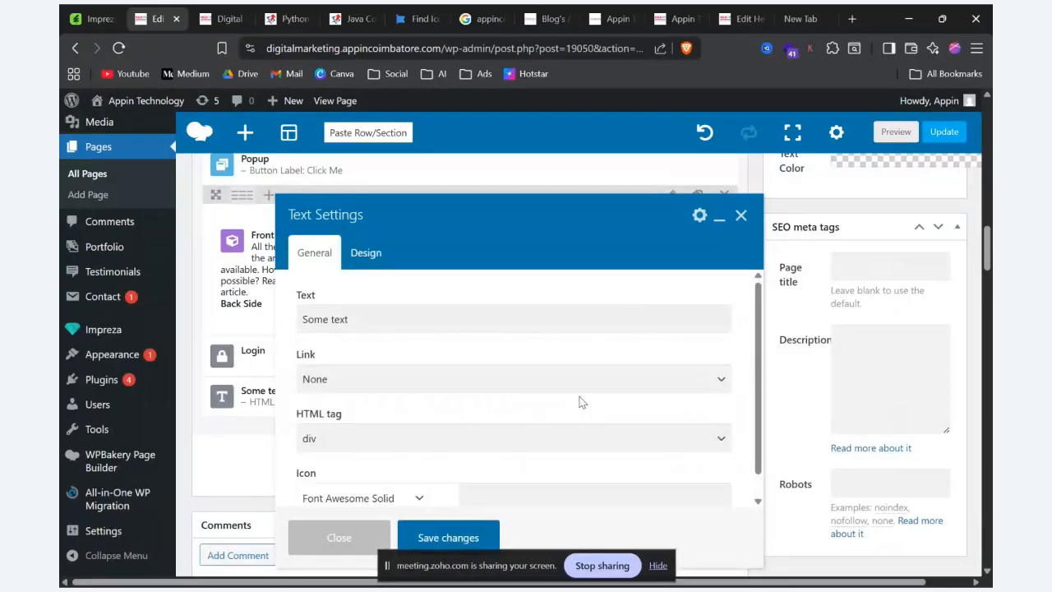
click(481, 368)
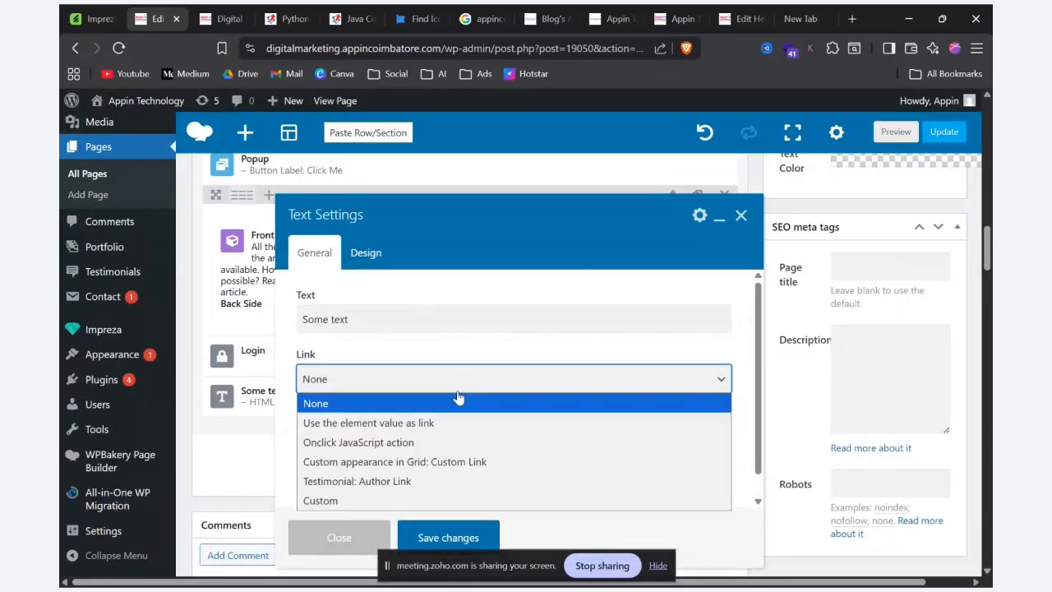
click(370, 505)
key(Down)
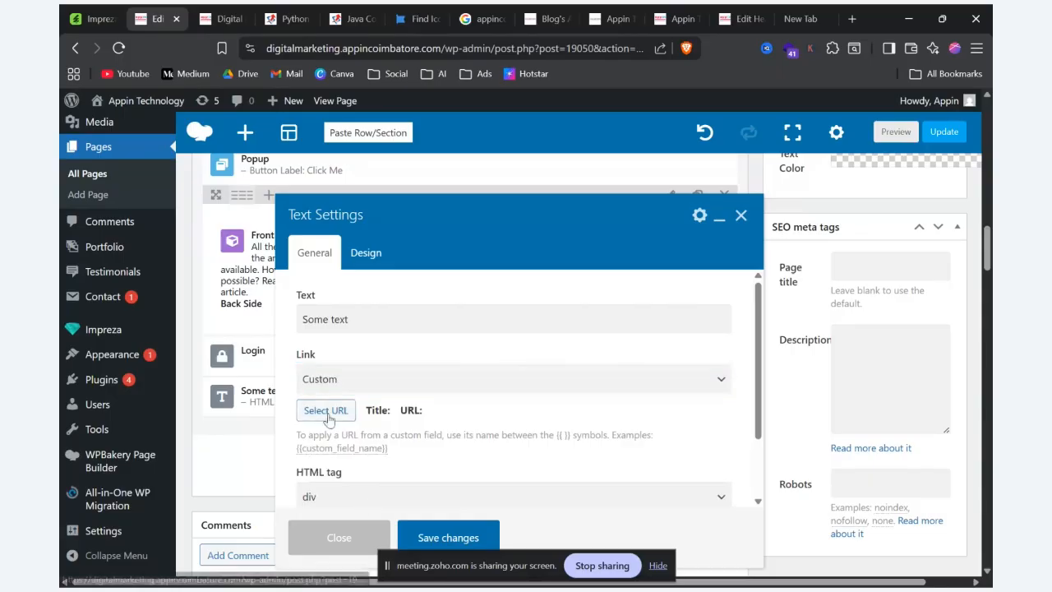
click(327, 410)
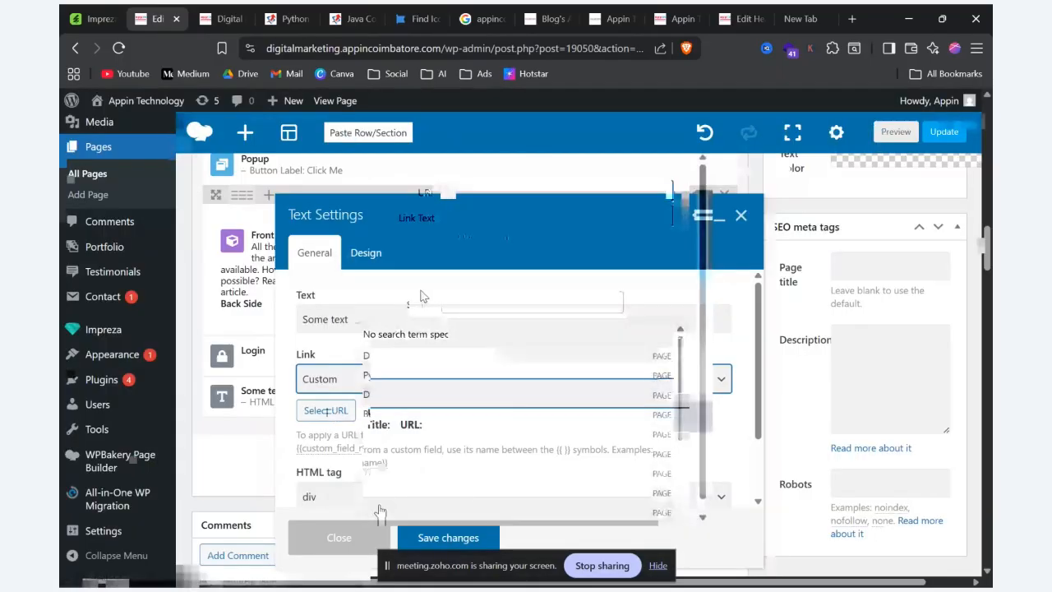
text(a)
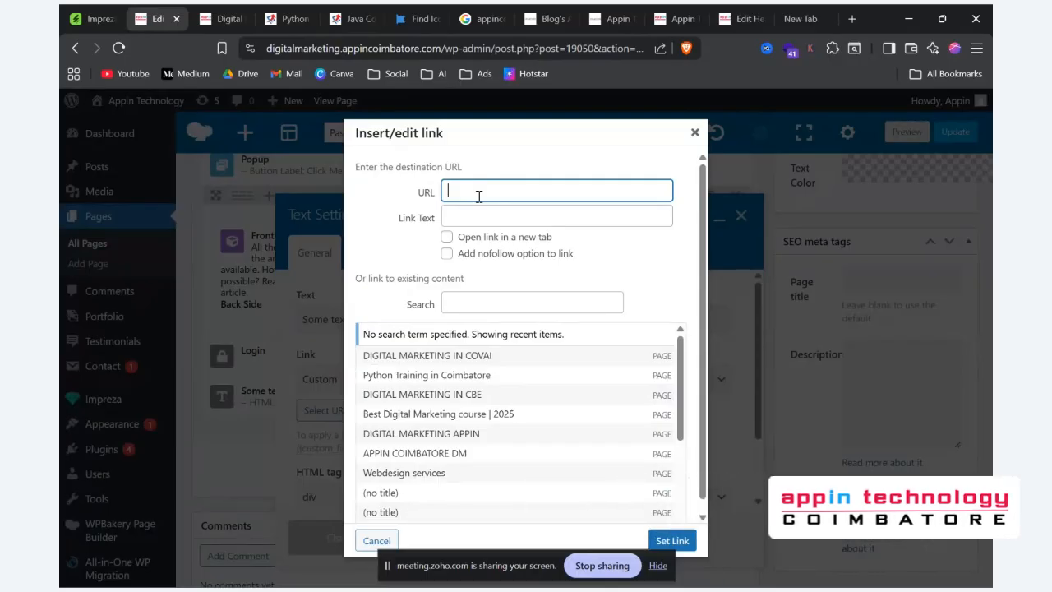
text(h)
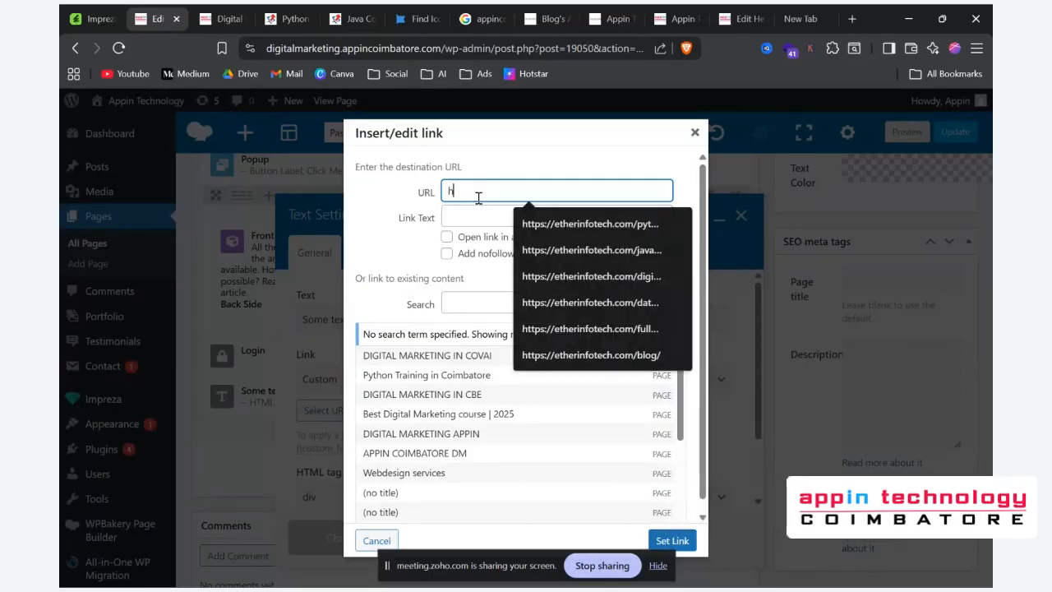
click(537, 222)
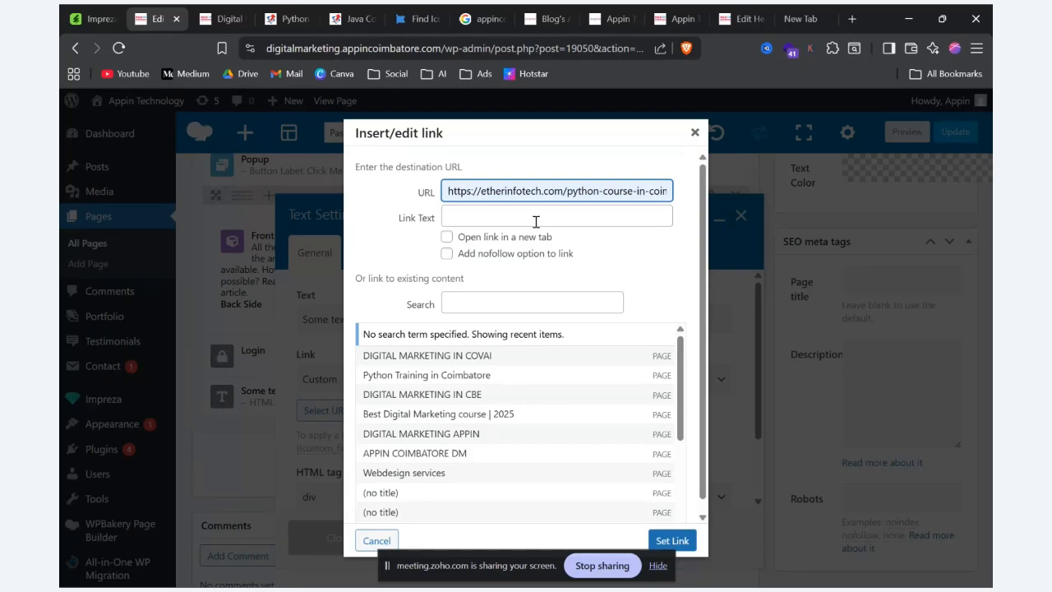
click(687, 540)
click(448, 537)
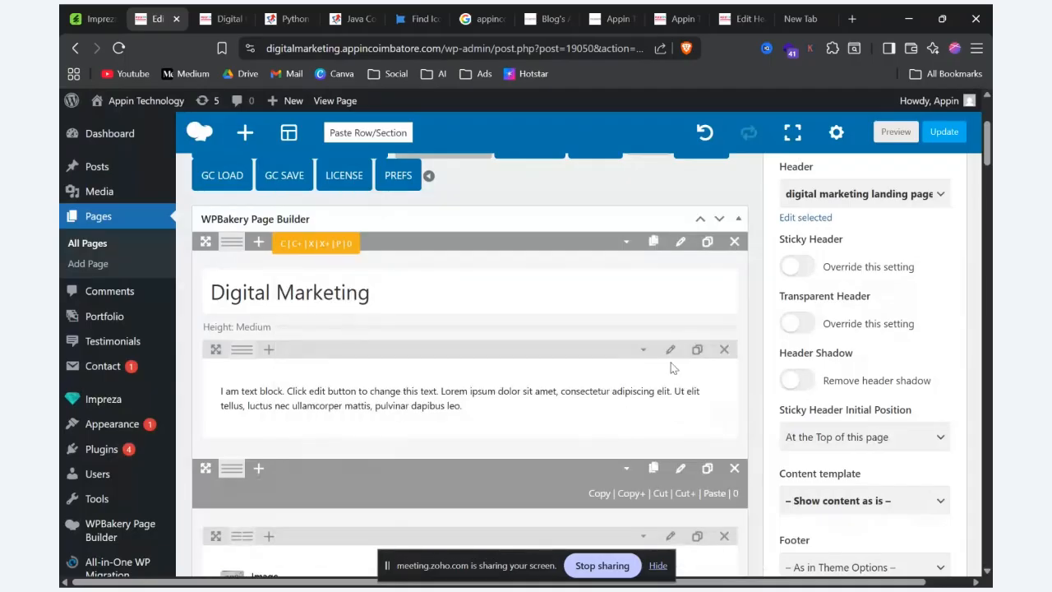
Step: Preview the page, test the "Some text" link at its end, and reopen the preview from the page editor
click(896, 132)
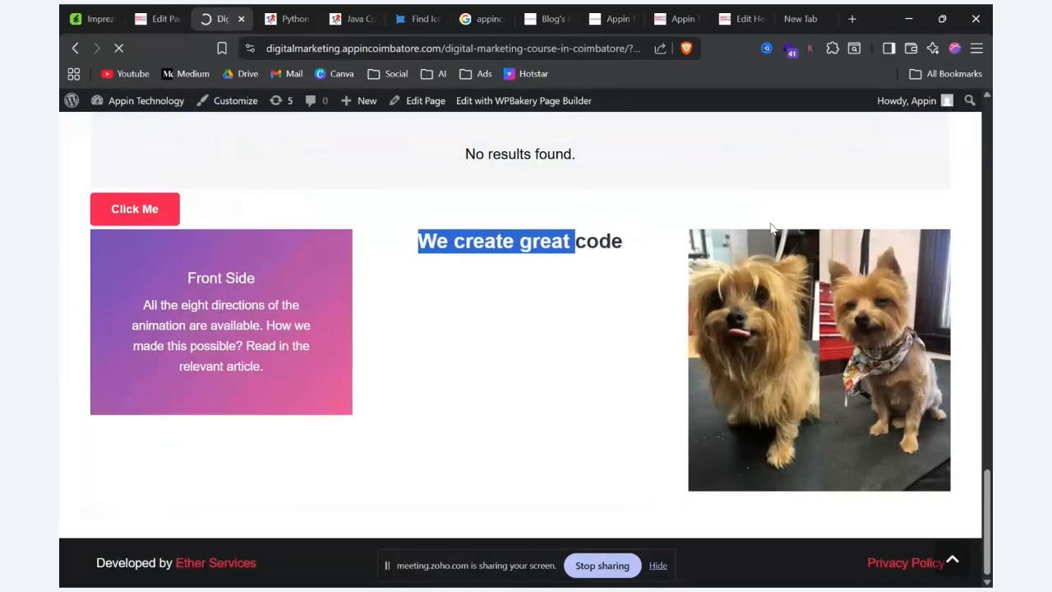
mouse_move(748, 248)
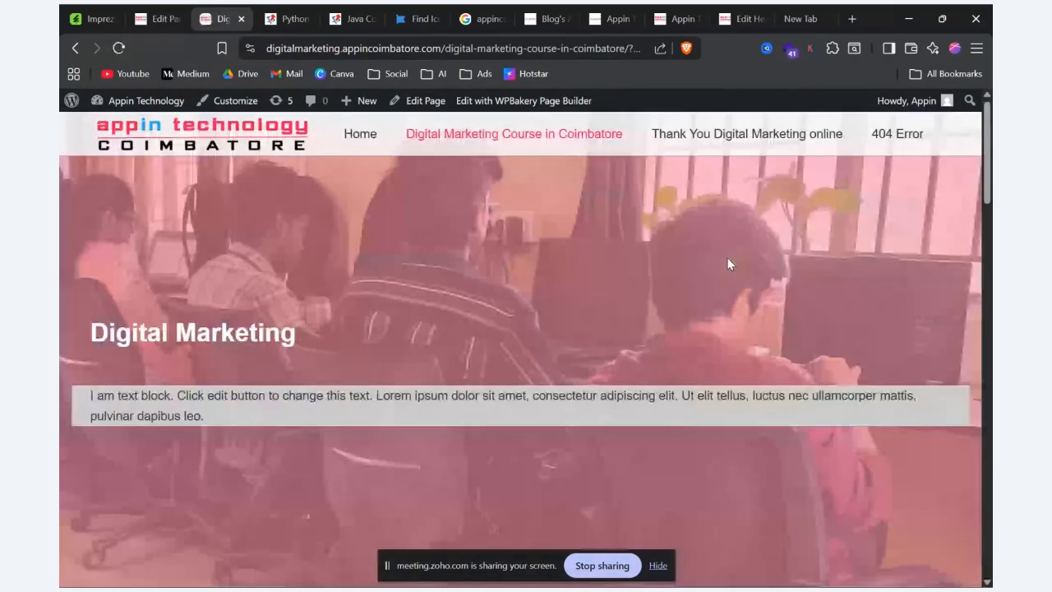
scroll(679, 433, down, 20)
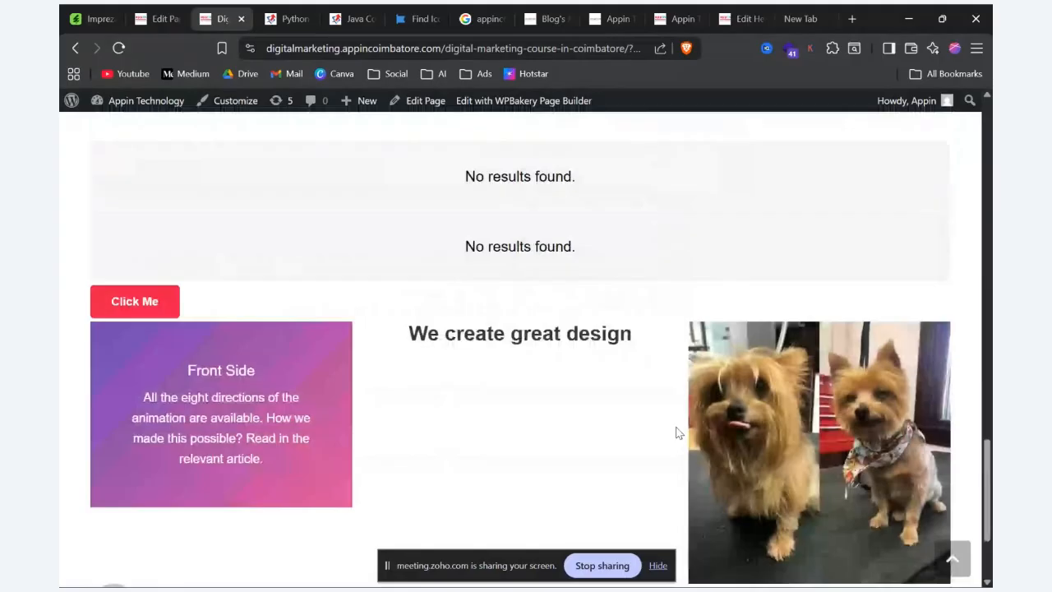
scroll(676, 433, down, 3)
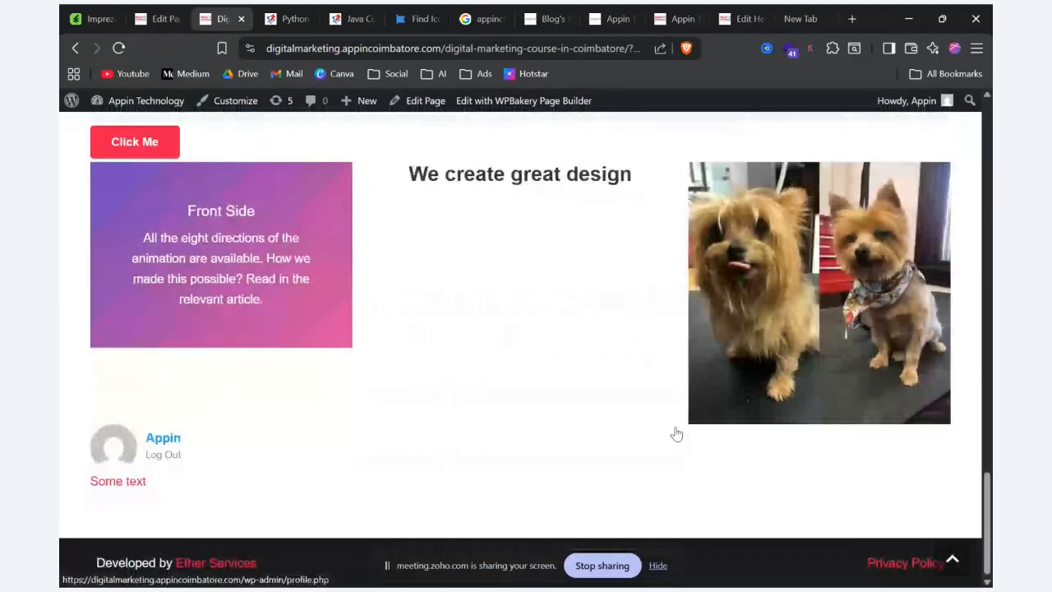
click(115, 492)
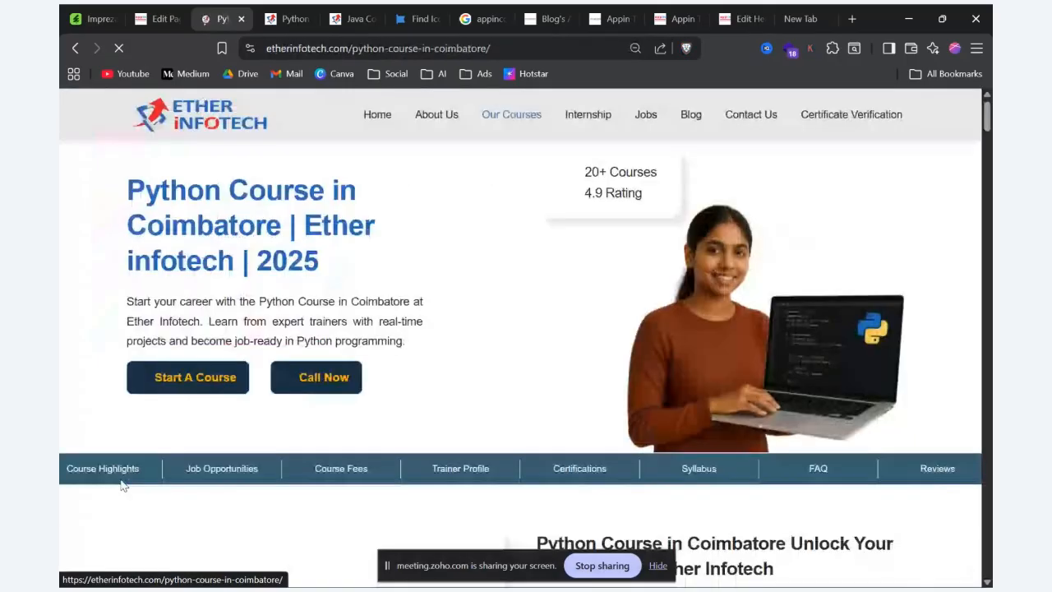
click(151, 16)
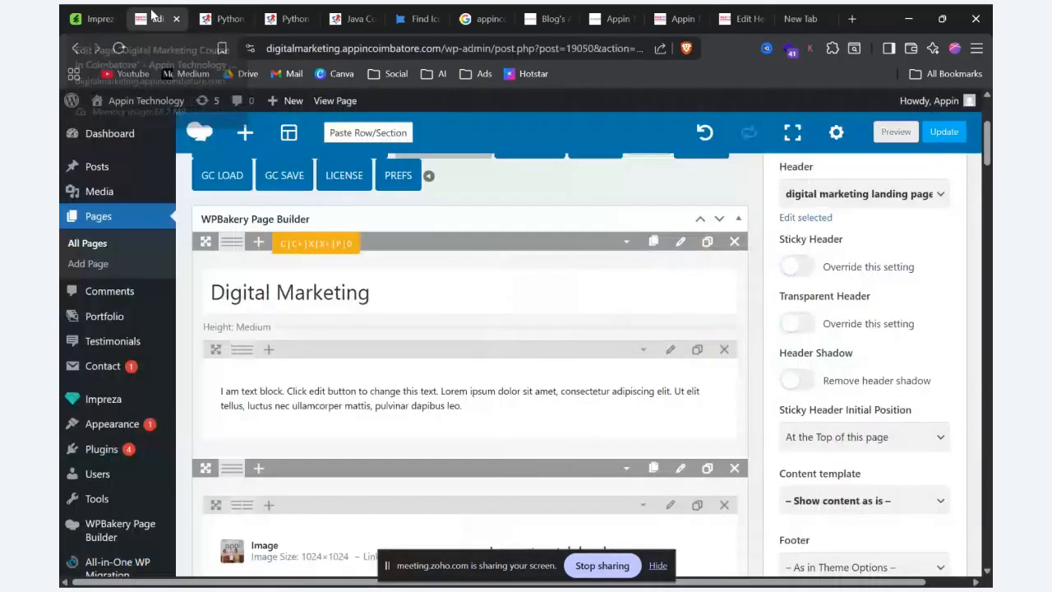
click(896, 131)
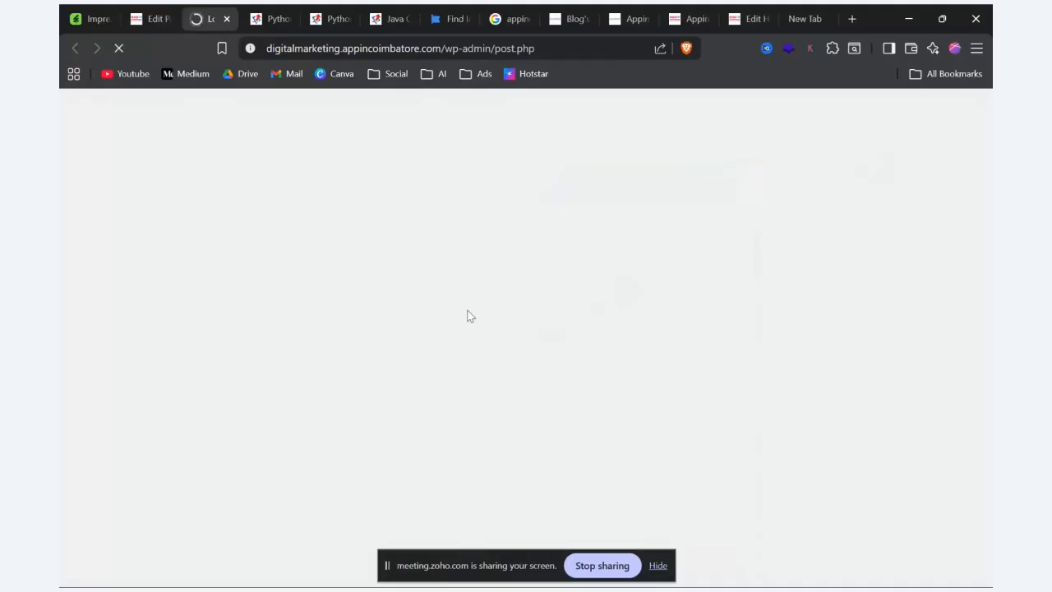
Step: Back in the page editor, try to add a Map element in a new row after the existing content
click(152, 18)
scroll(425, 374, down, 15)
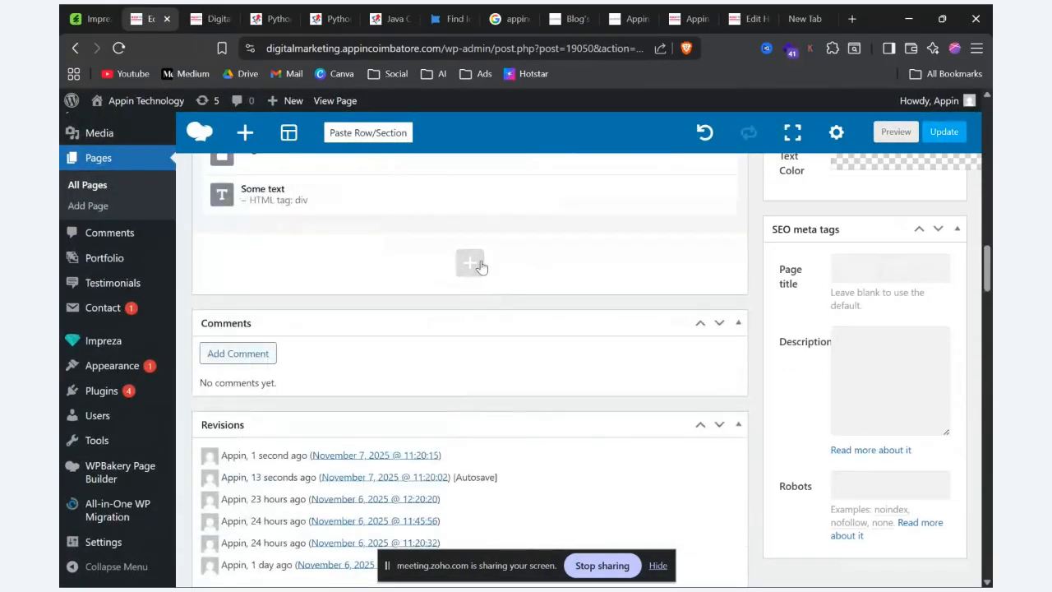
click(471, 263)
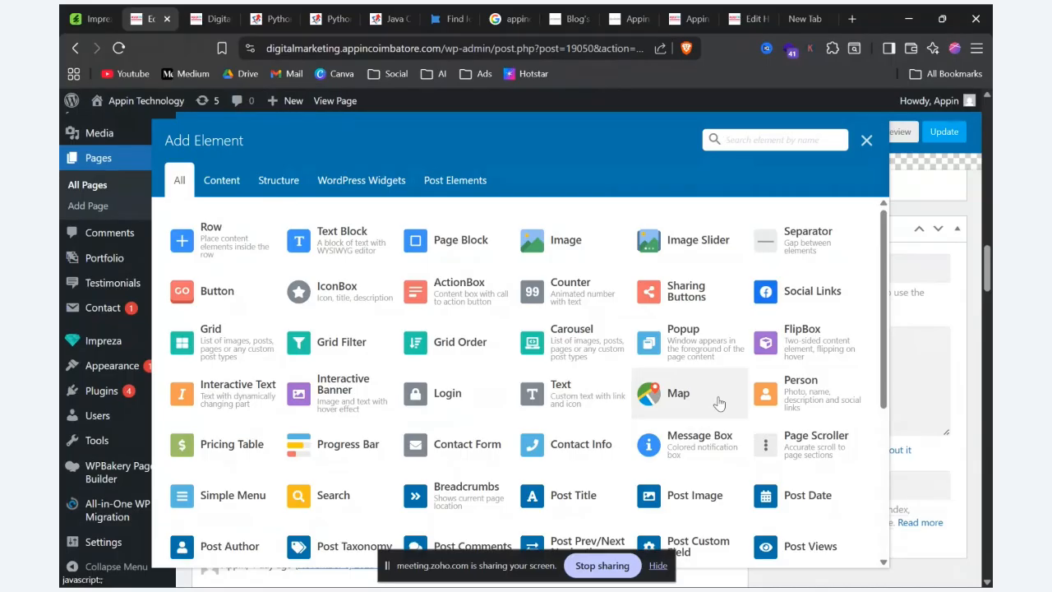
click(719, 403)
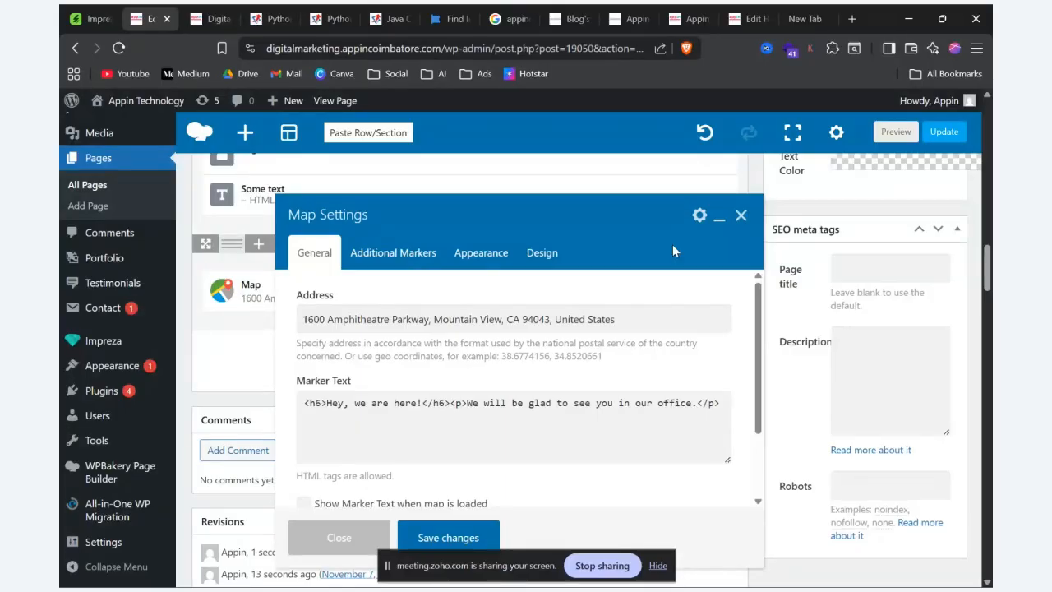
key(Escape)
click(472, 292)
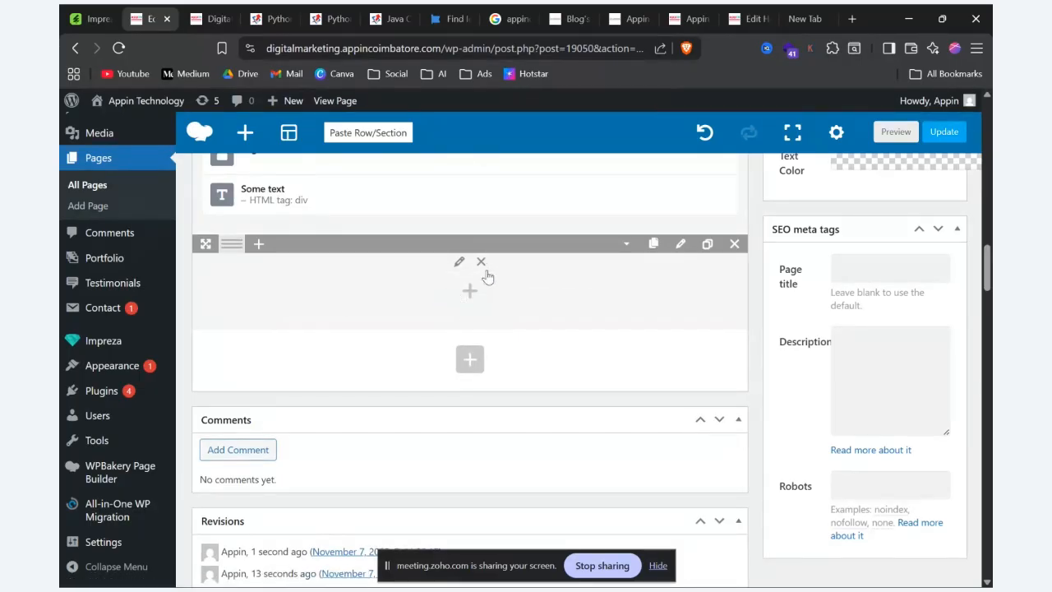
Step: Search Google for "appin technology coimbatore" in the empty browser tab
click(801, 20)
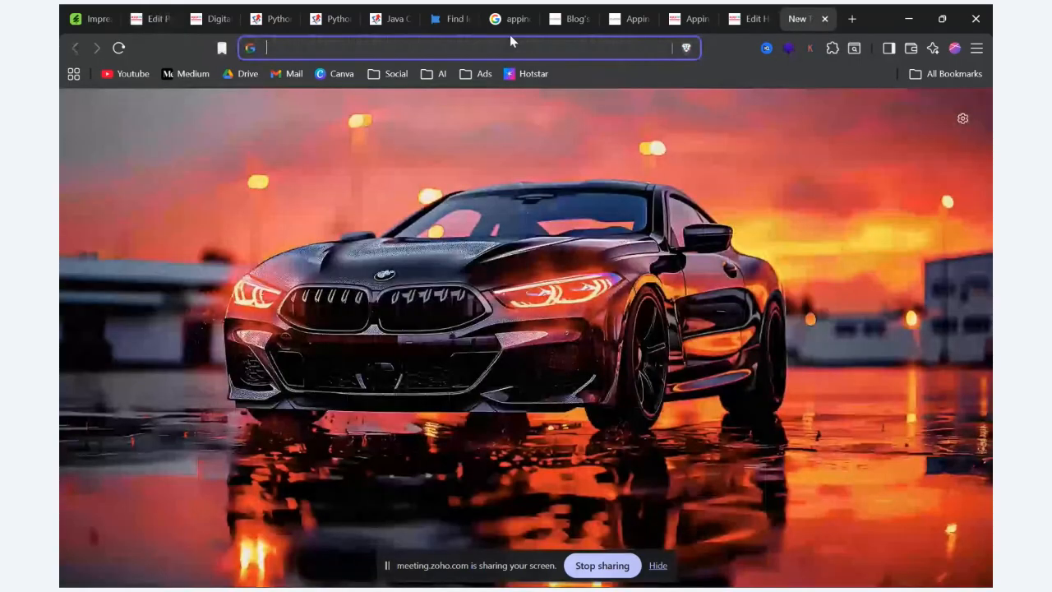
text(a)
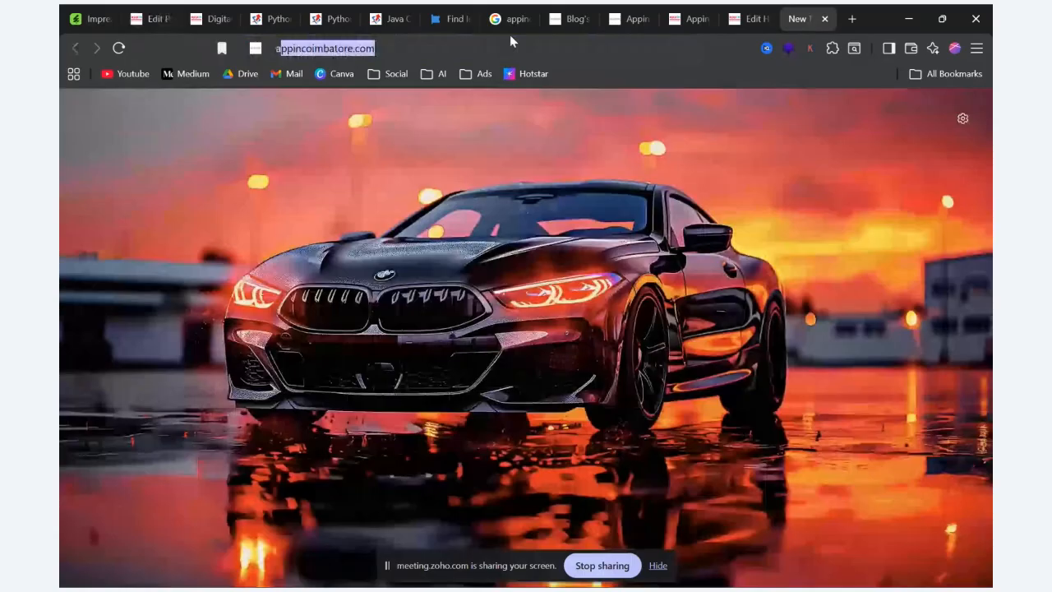
text(ppin t)
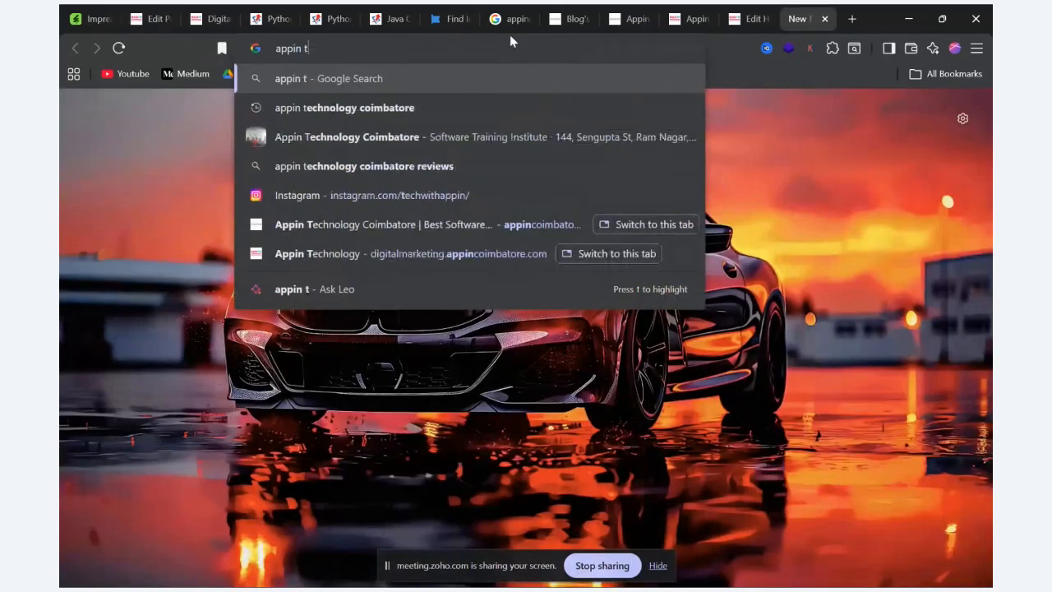
text(echnology)
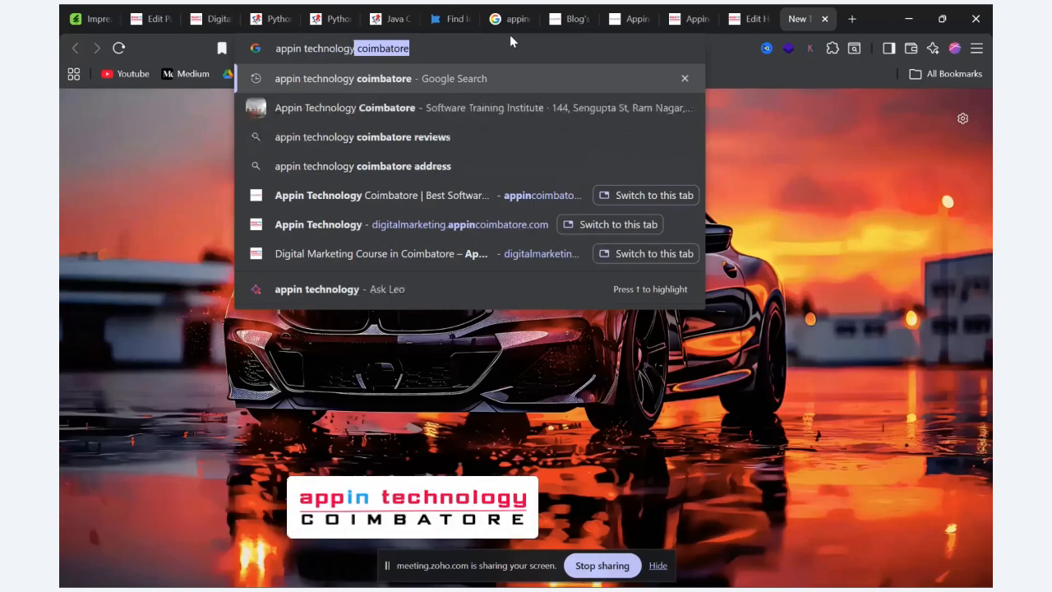
key(Return)
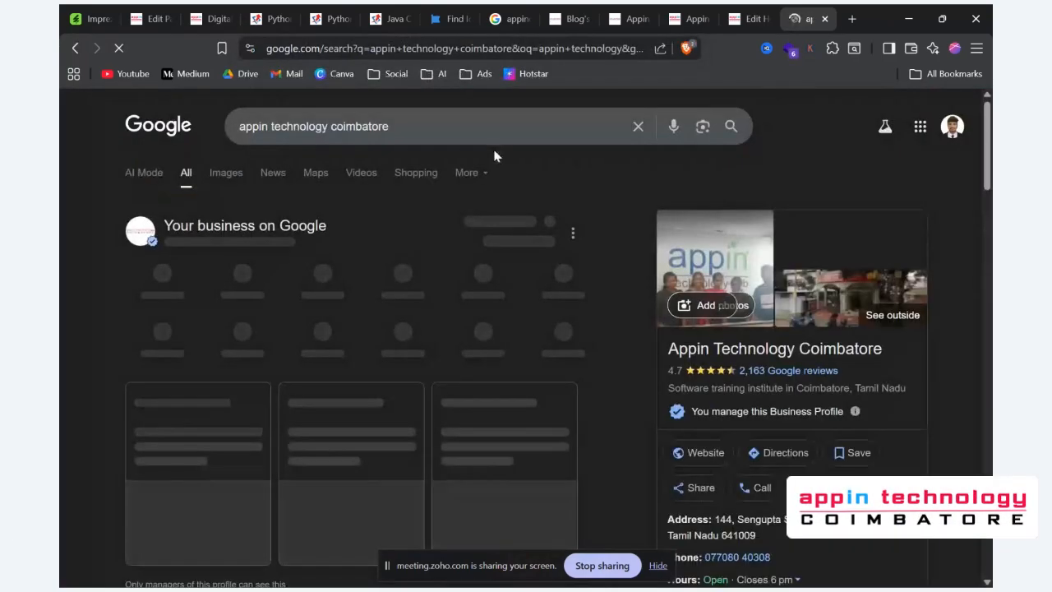
scroll(654, 343, down, 2)
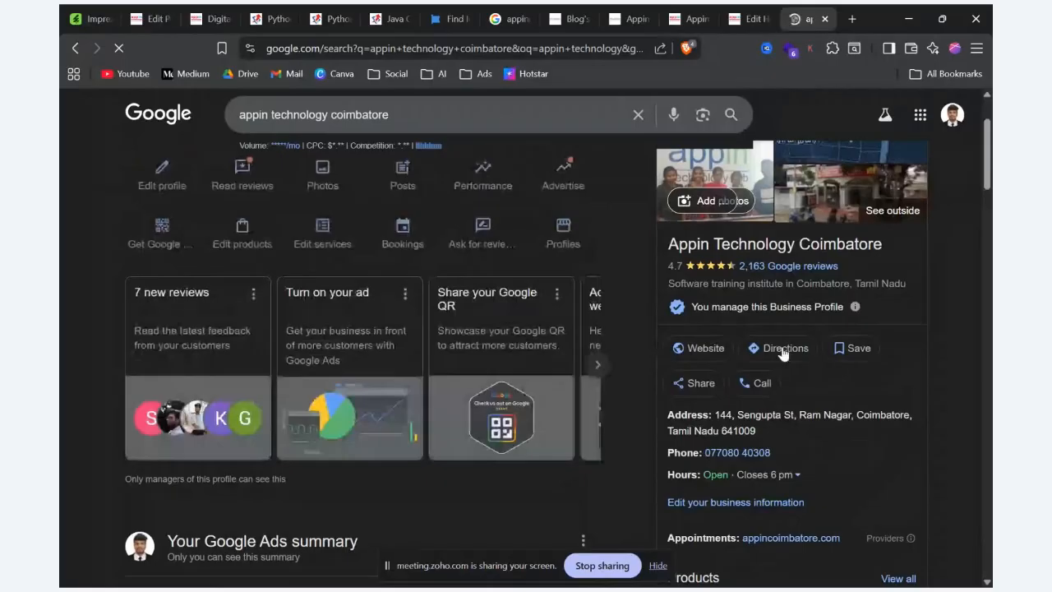
click(782, 350)
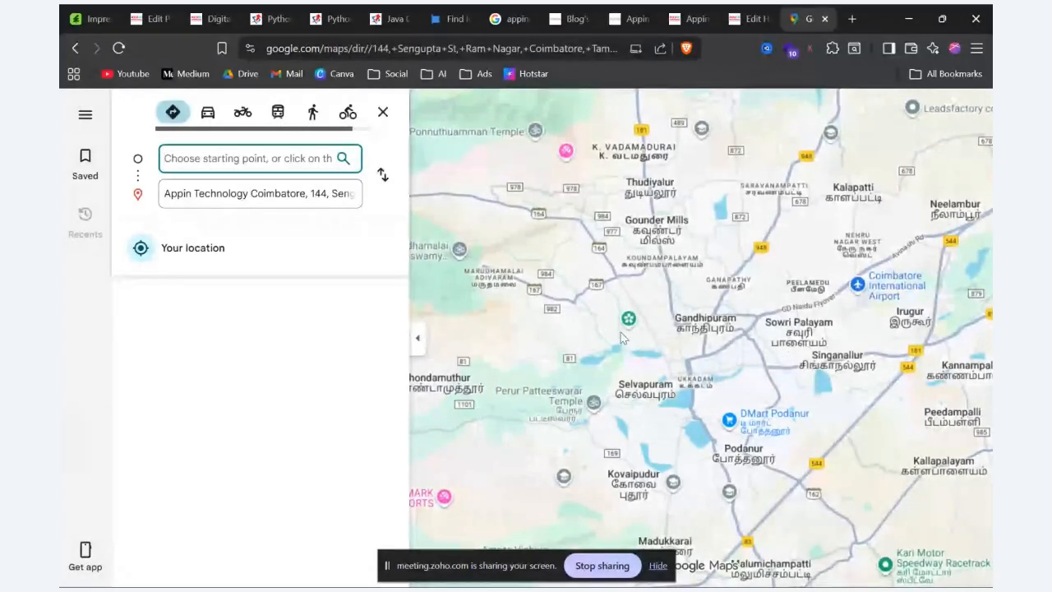
click(179, 189)
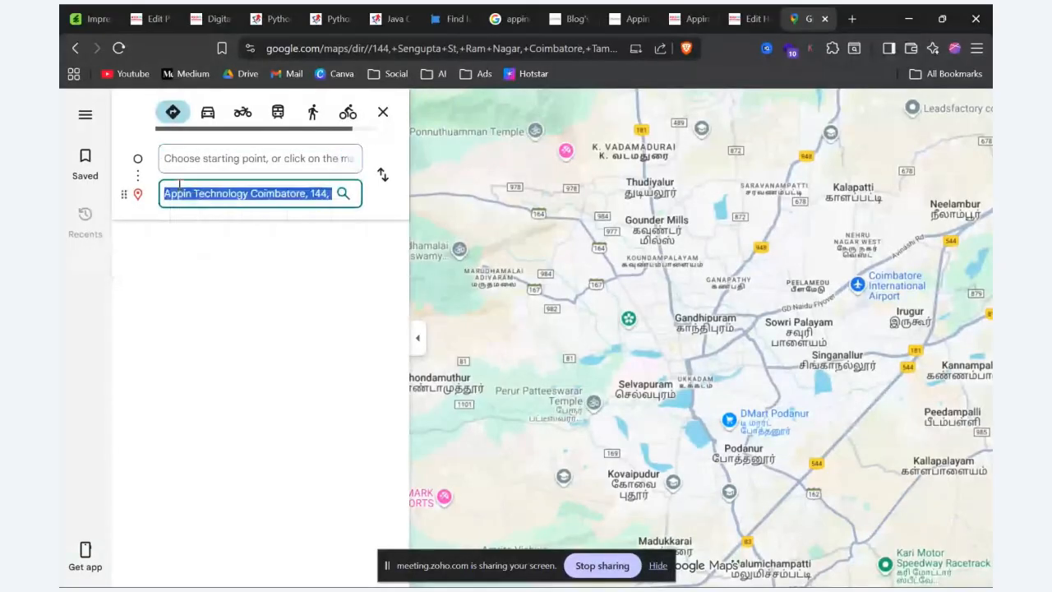
click(75, 47)
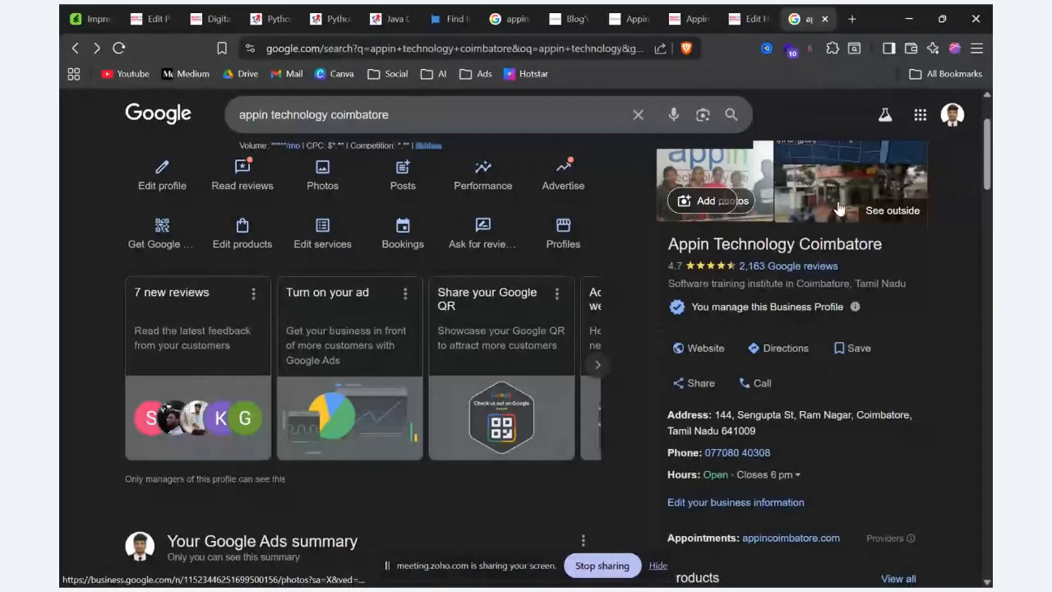
scroll(838, 210, up, 2)
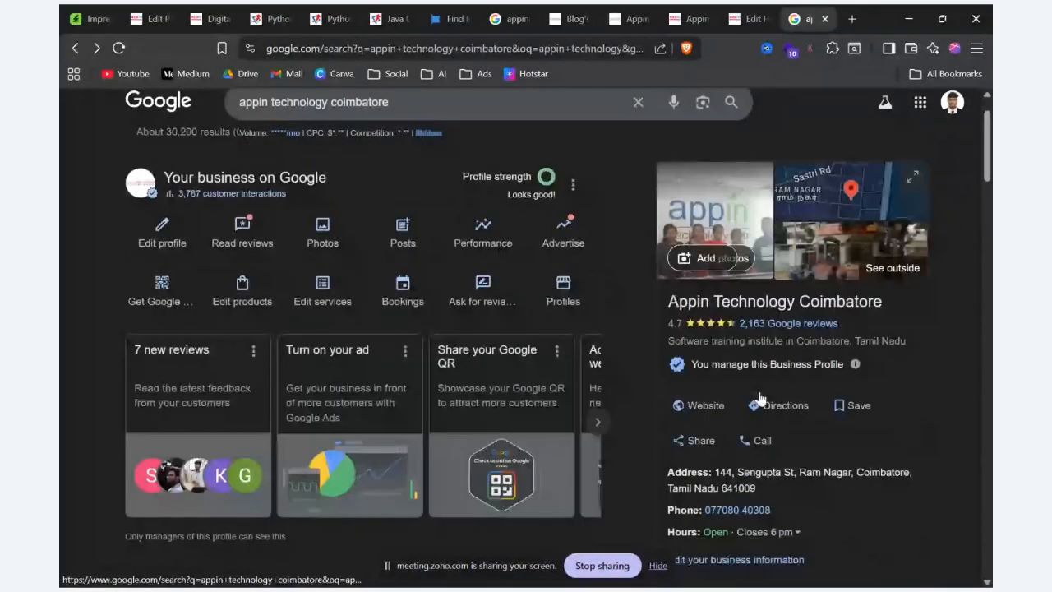
scroll(759, 399, down, 6)
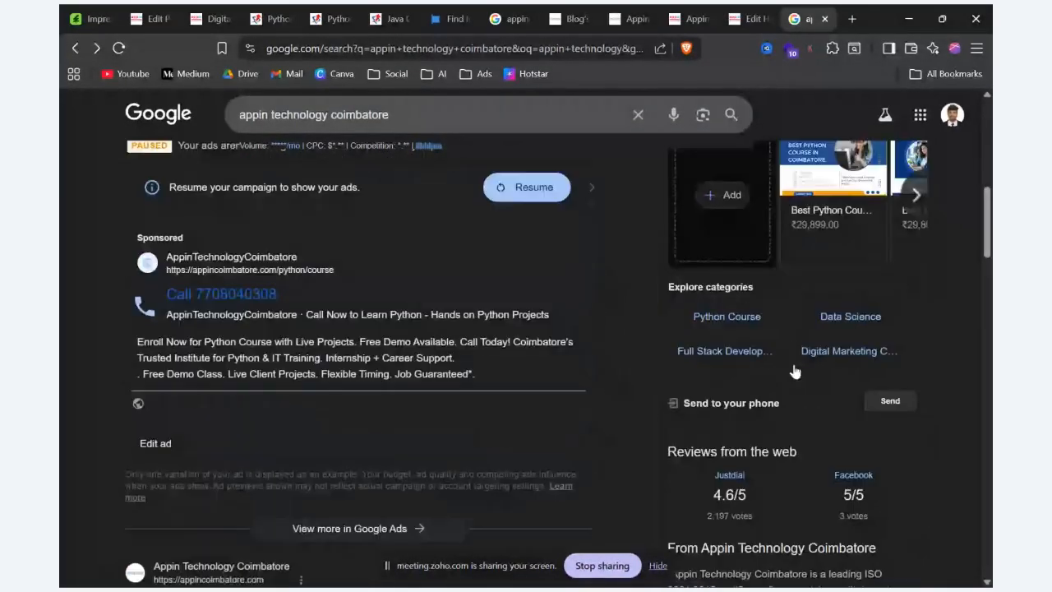
scroll(795, 372, up, 5)
scroll(795, 372, up, 1)
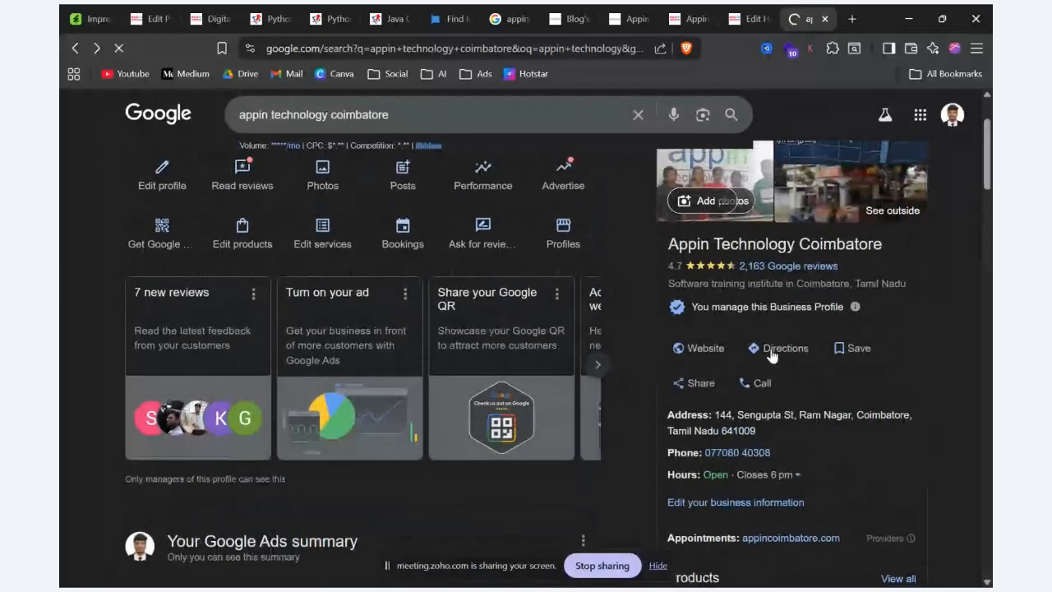
Step: Open directions to Appin Technology Coimbatore in Google Maps from the current location, and show the recent places for Coimbatore
click(773, 349)
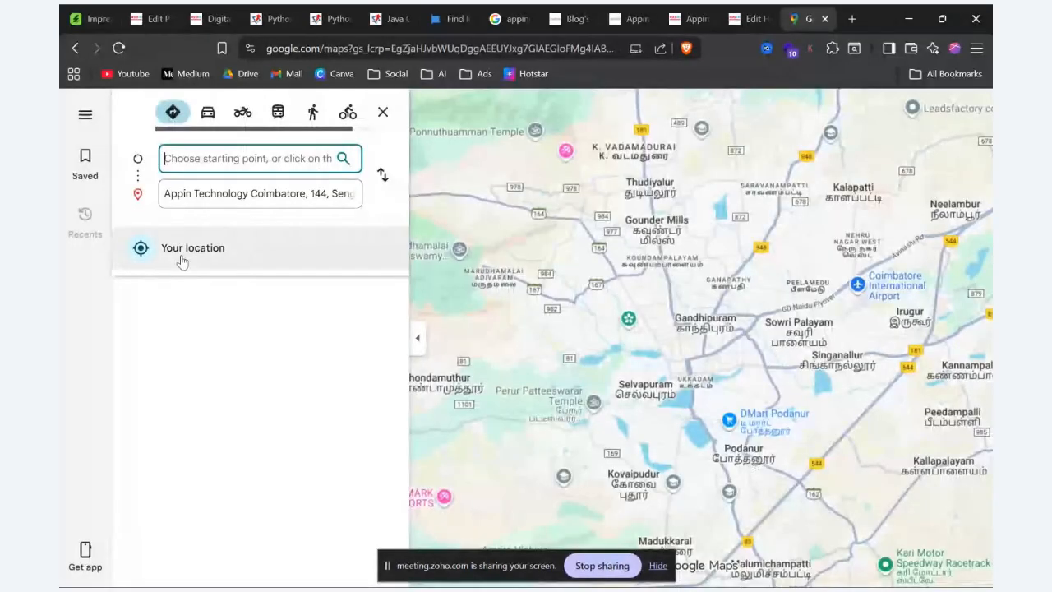
click(182, 260)
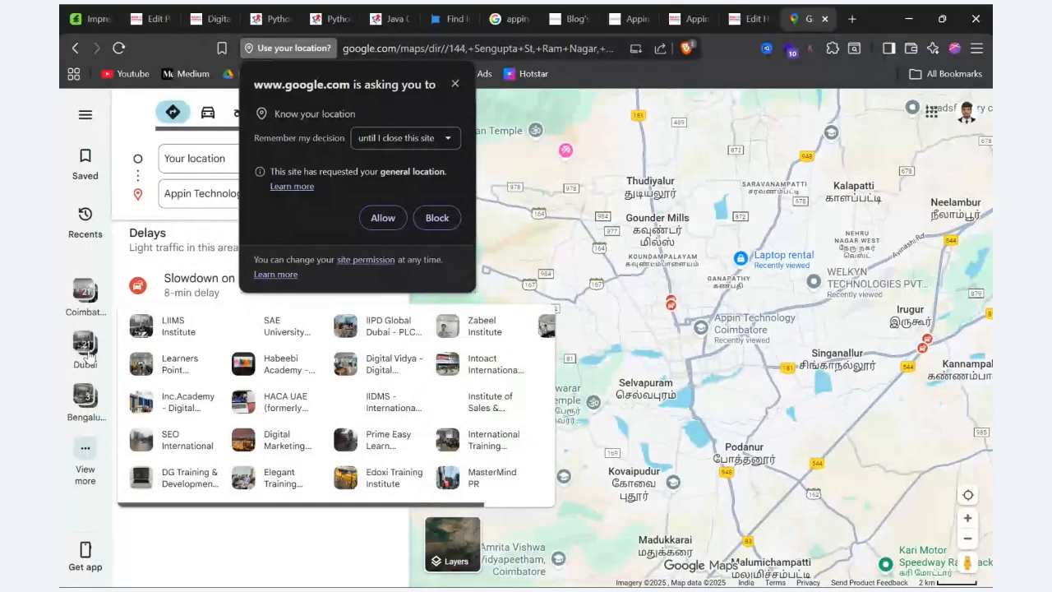
click(91, 295)
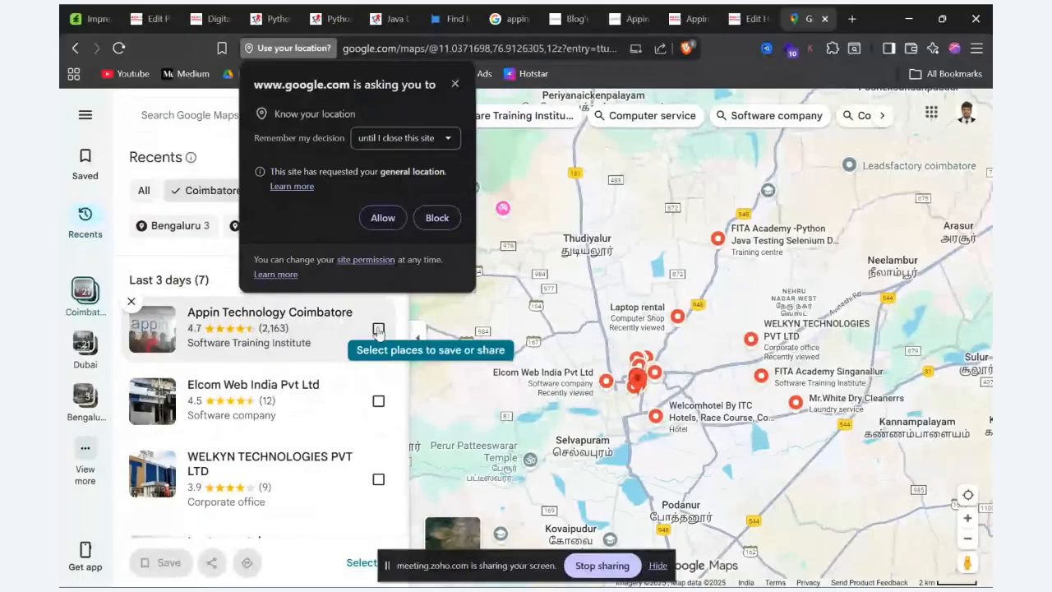
Step: Try to share the Appin Technology Coimbatore entry from the recent places, allowing the site to know the location
click(378, 329)
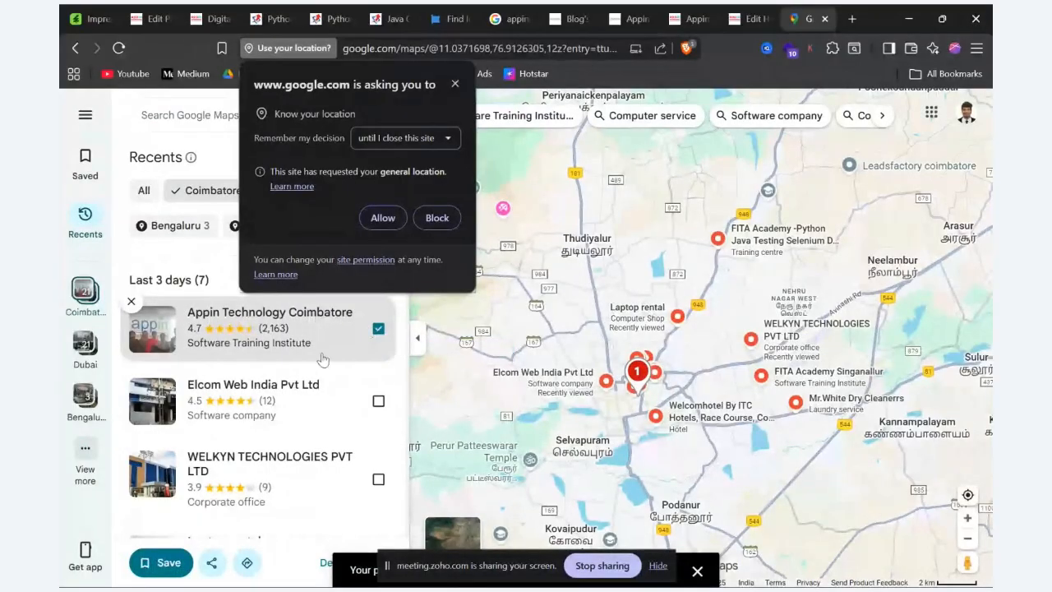
click(212, 563)
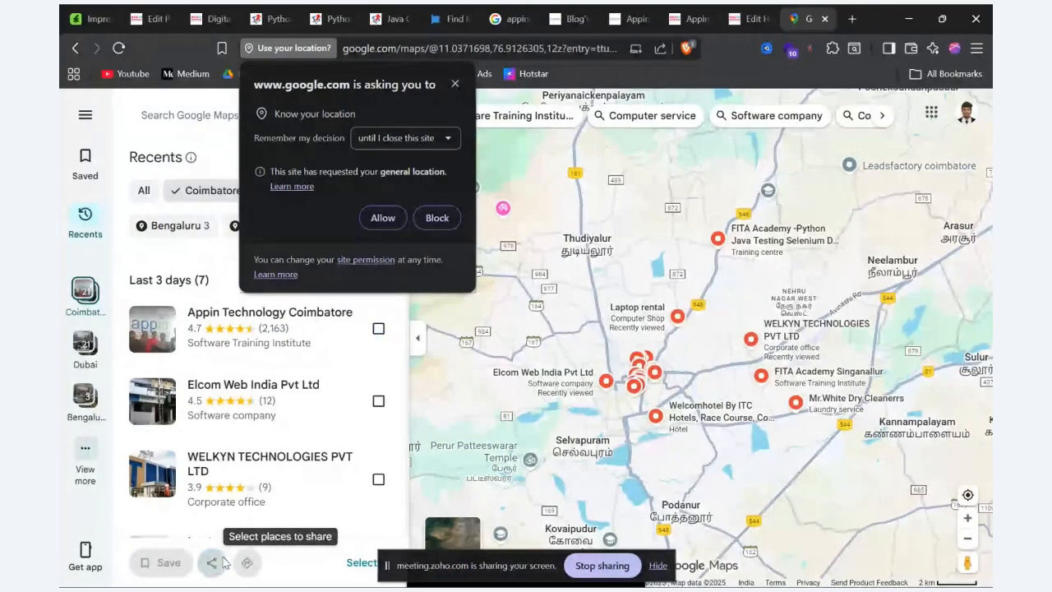
click(378, 328)
click(383, 218)
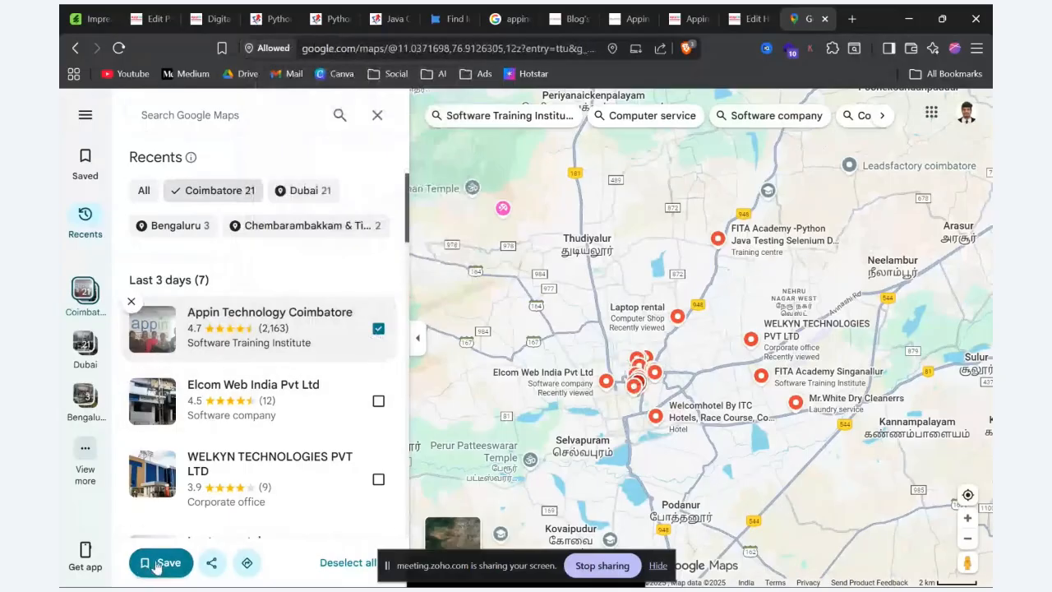
click(218, 567)
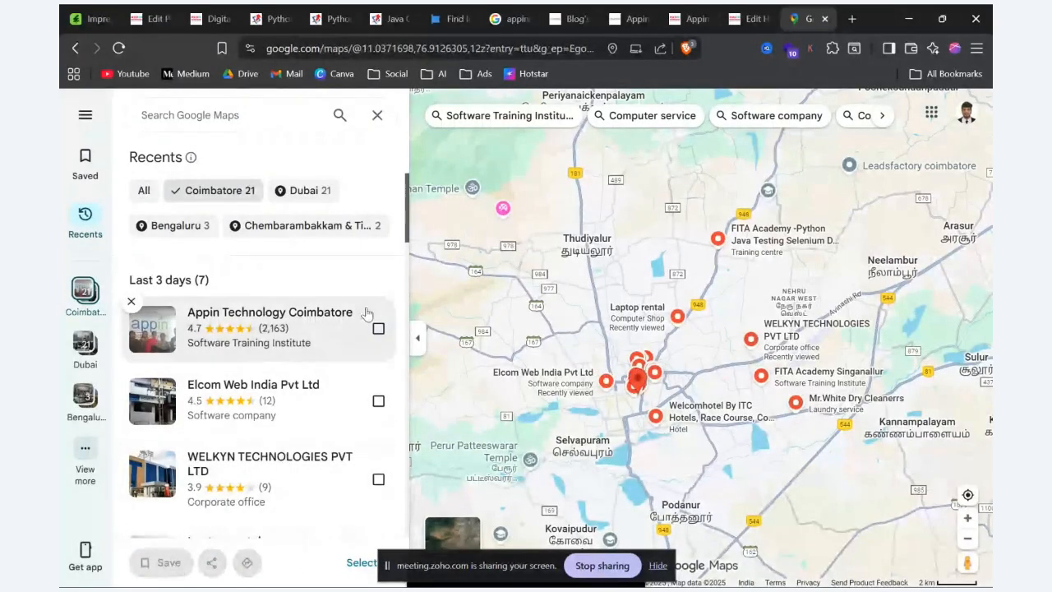
Step: Open the Appin Technology Coimbatore place details and copy the HTML for embedding its map at Medium size
click(271, 312)
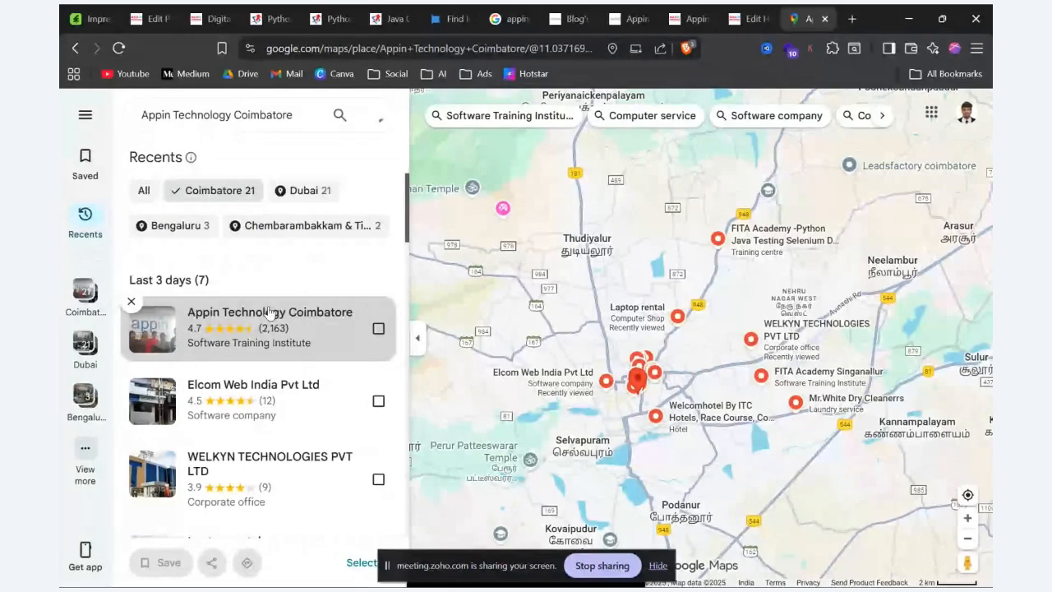
click(345, 337)
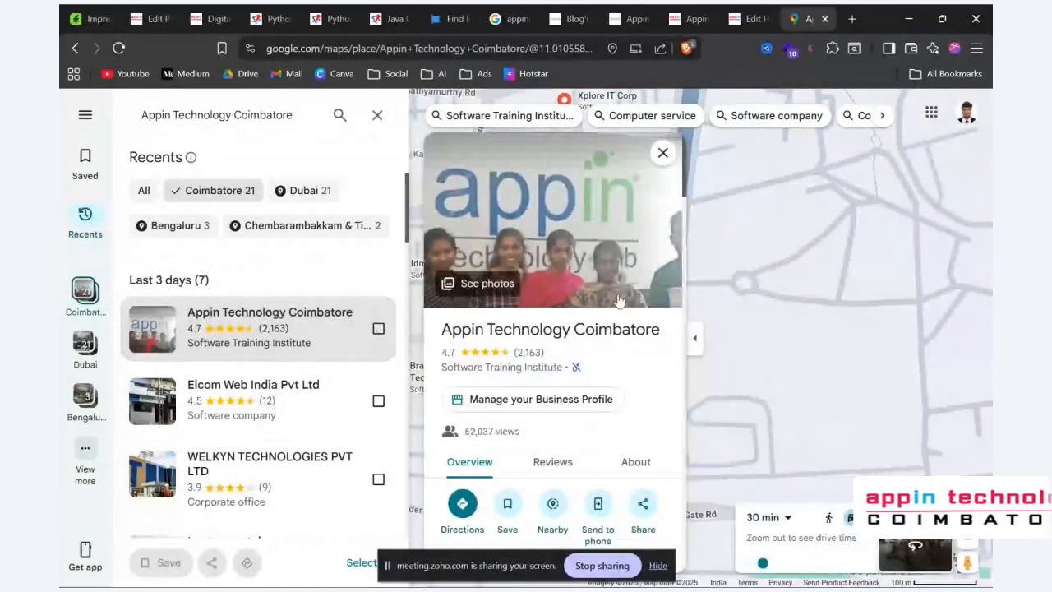
scroll(534, 271, down, 2)
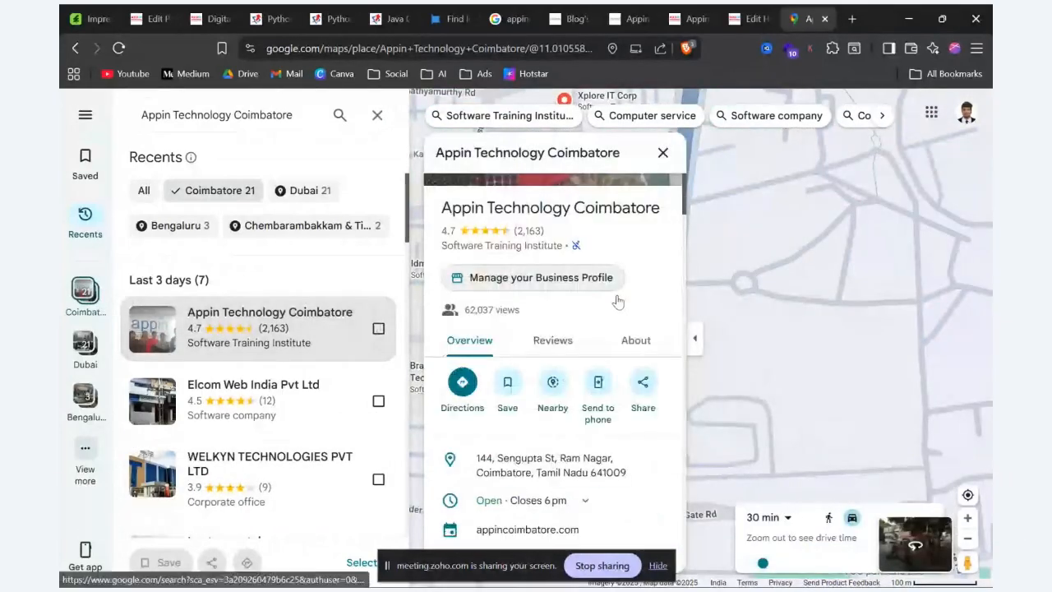
click(645, 385)
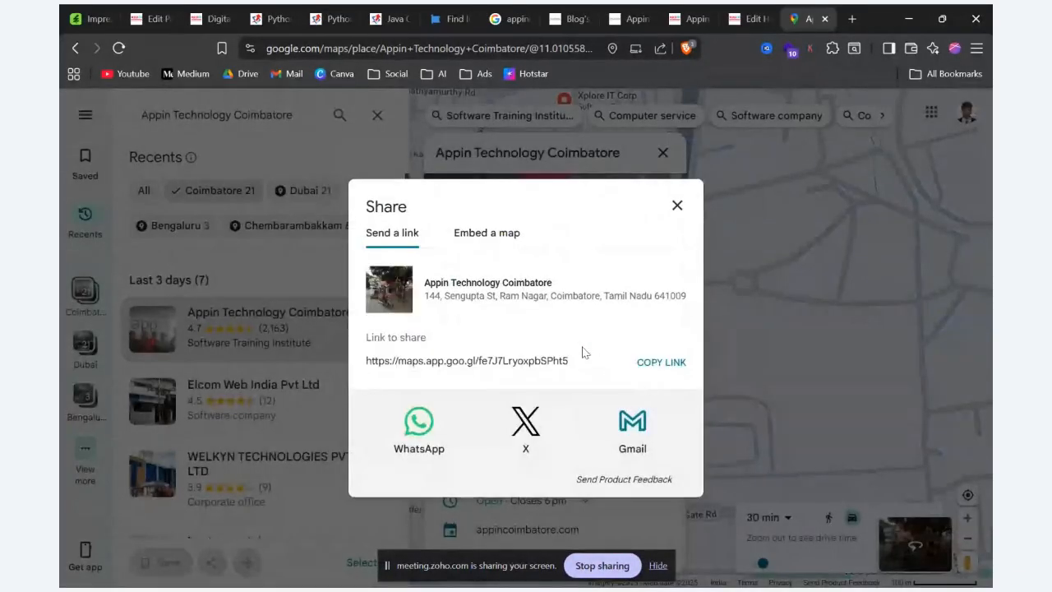
click(487, 232)
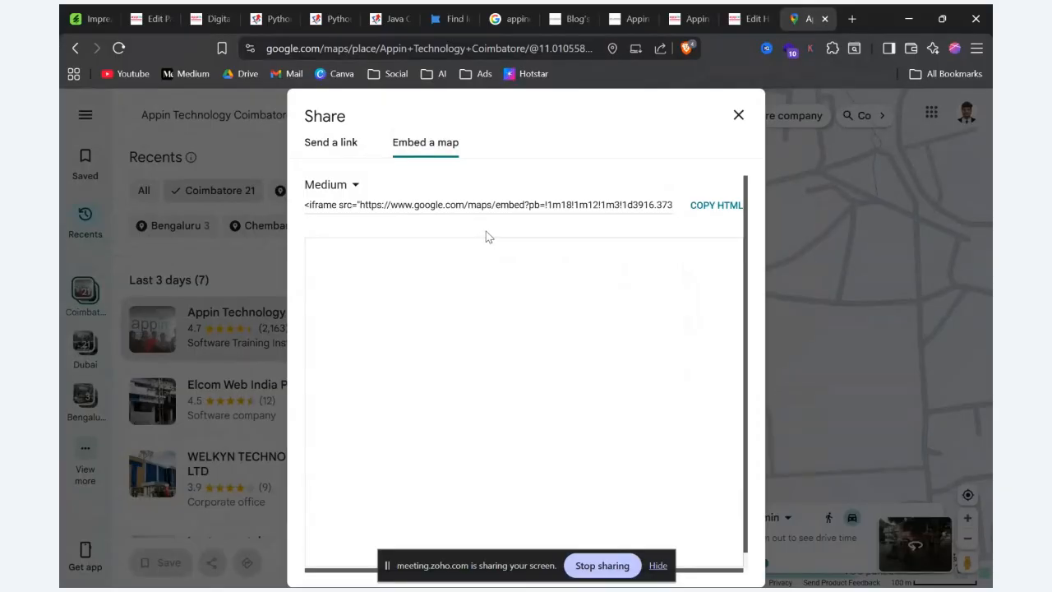
click(706, 205)
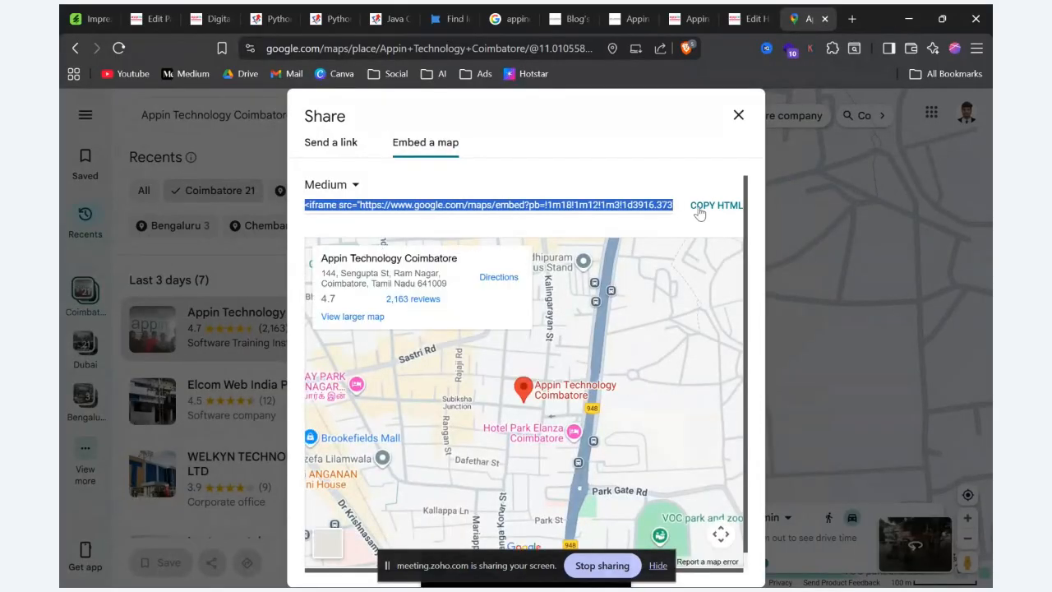
Step: Back in the page editor, add a Text Block to the empty row, replace its code with the copied map iframe and save it
click(155, 18)
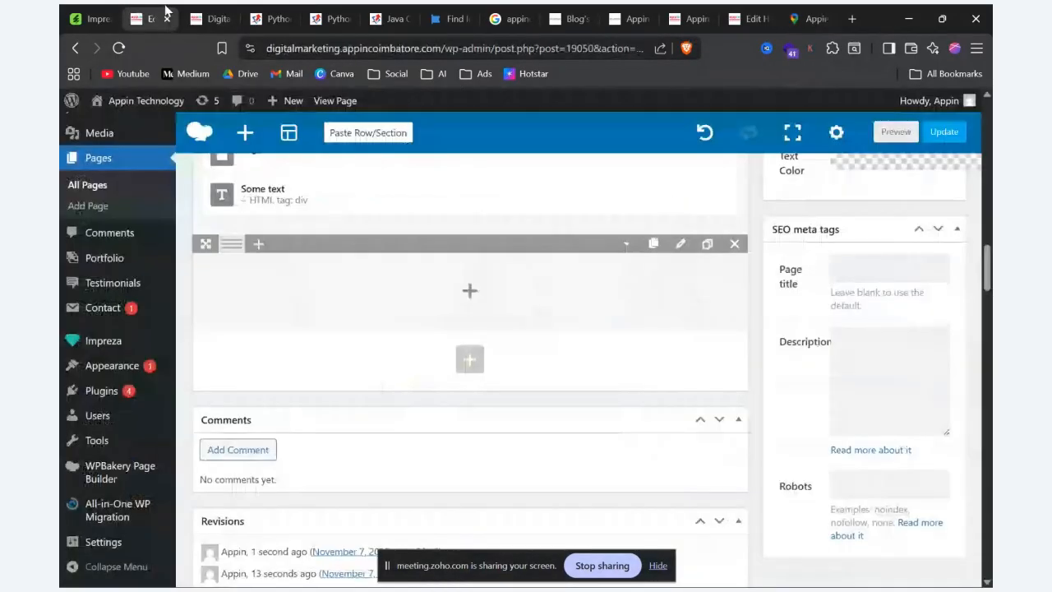
click(472, 303)
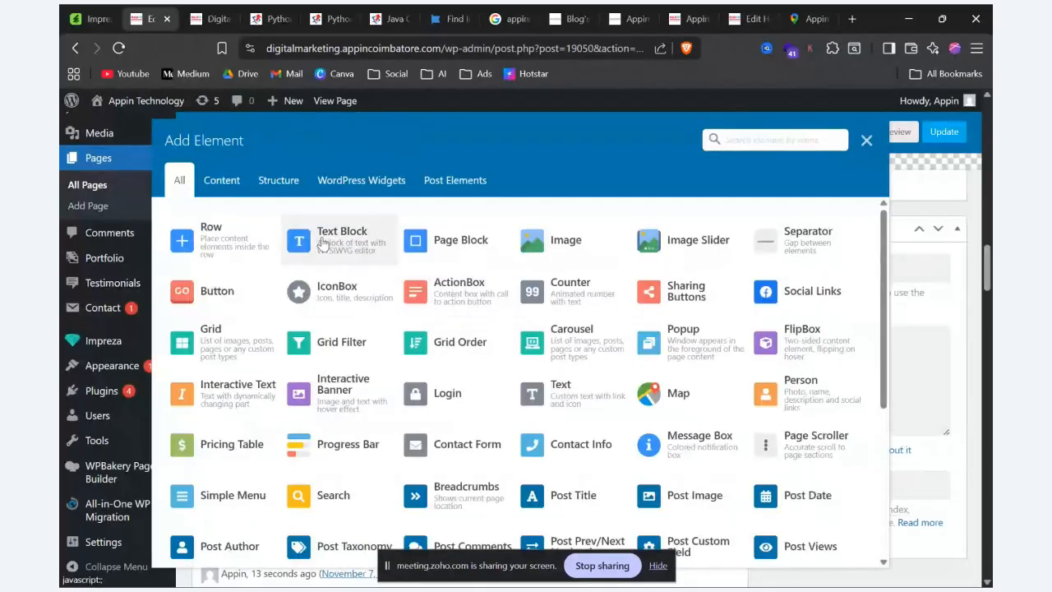
click(346, 246)
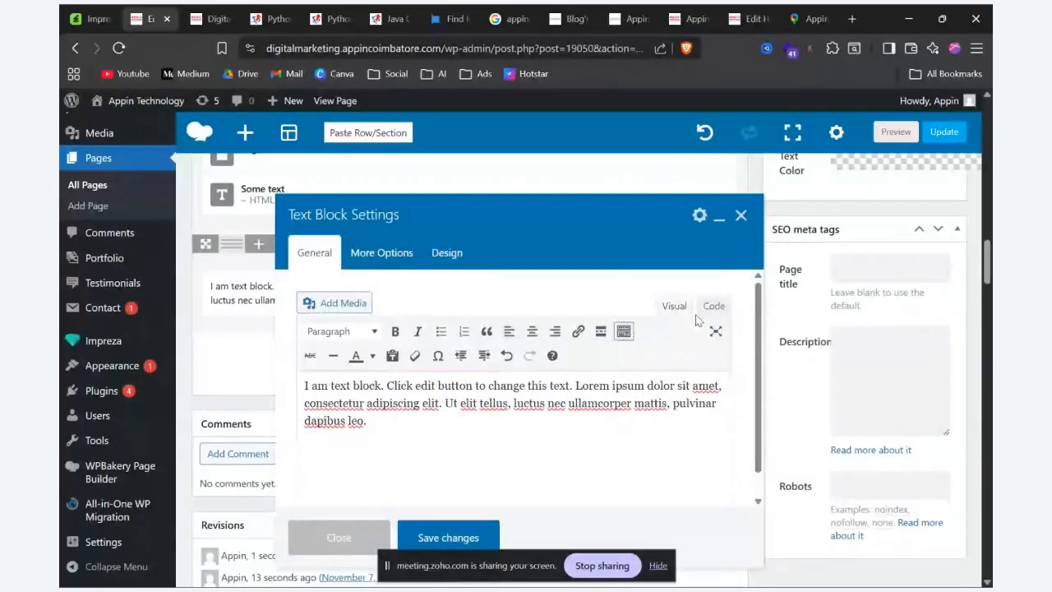
click(712, 306)
click(676, 307)
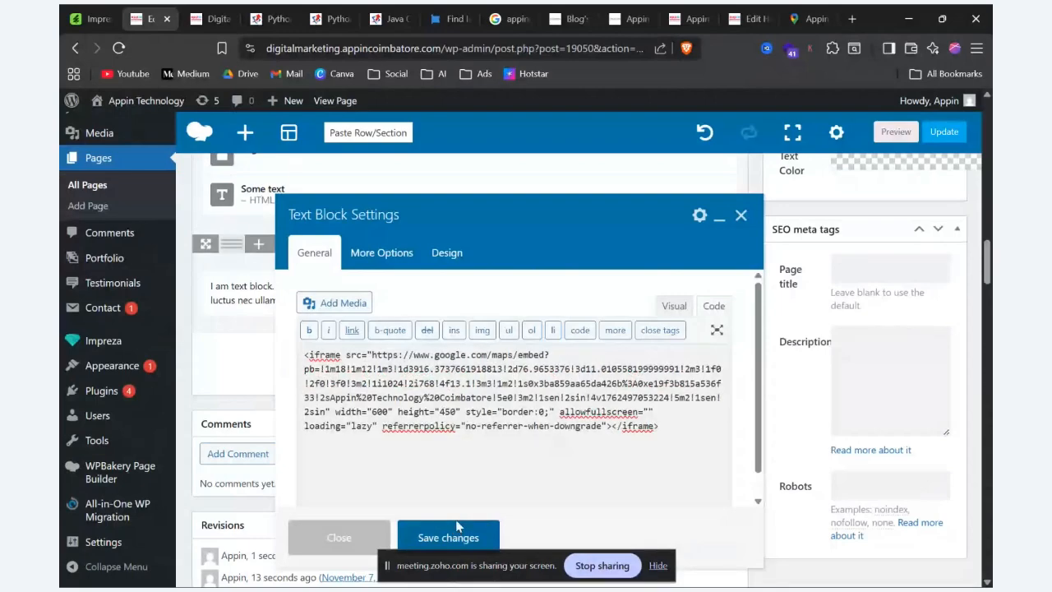
click(457, 533)
Step: Preview the page and check the embedded Google map at its end
click(896, 133)
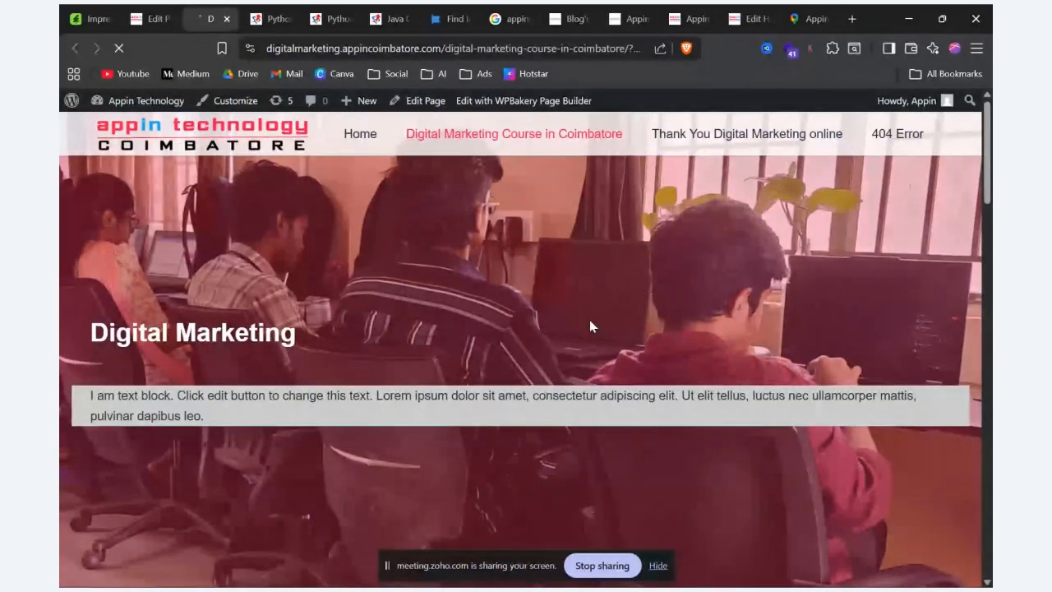
scroll(589, 326, down, 10)
scroll(589, 326, down, 4)
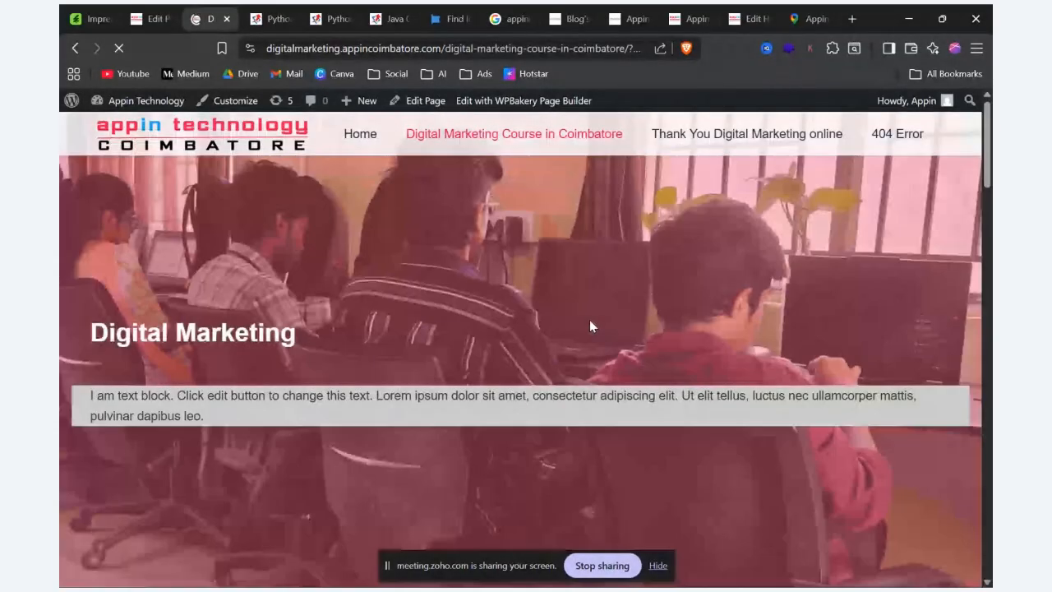
scroll(589, 322, down, 15)
scroll(591, 325, down, 3)
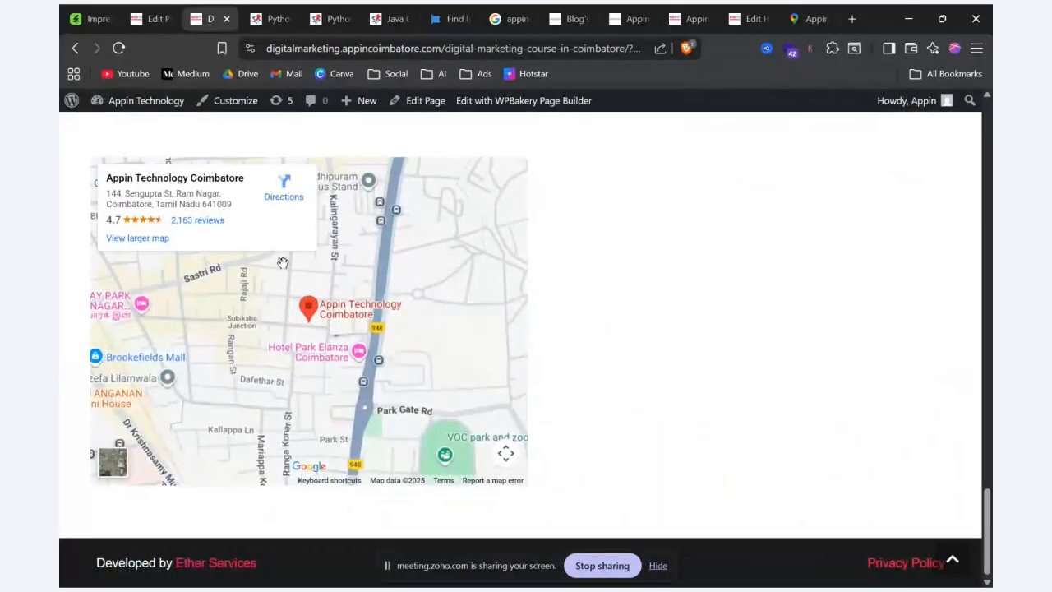
Step: Return to Google Maps, reopen sharing for Appin Technology Coimbatore and copy the Medium map embed HTML again
click(790, 19)
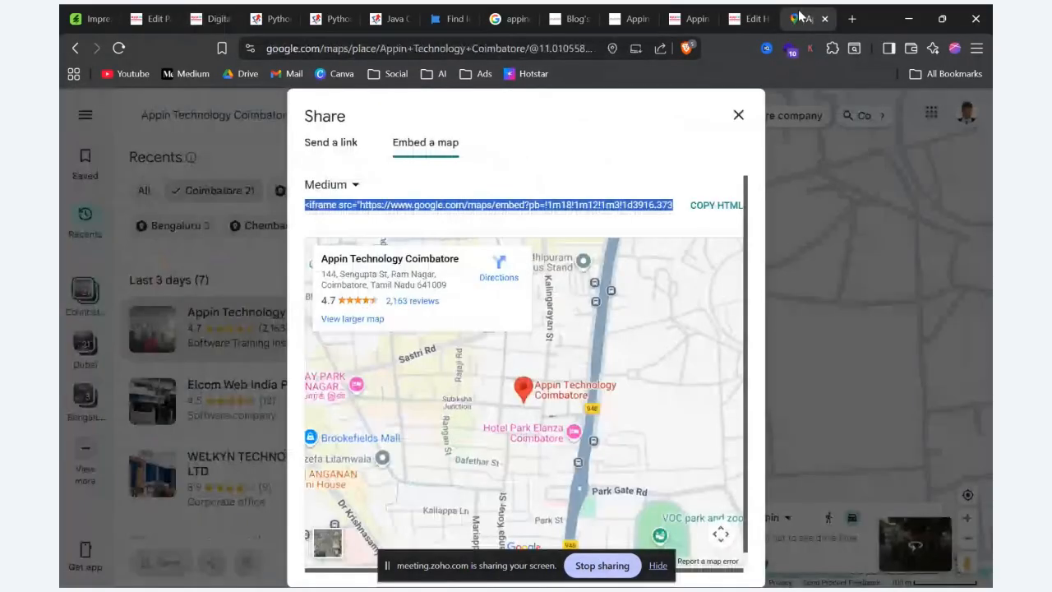
click(738, 115)
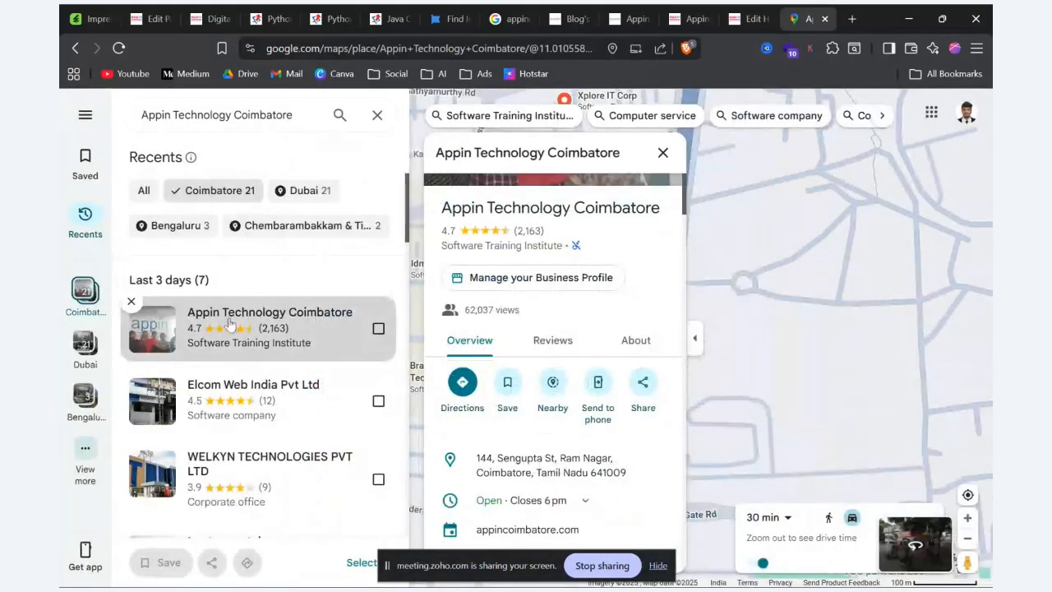
click(641, 381)
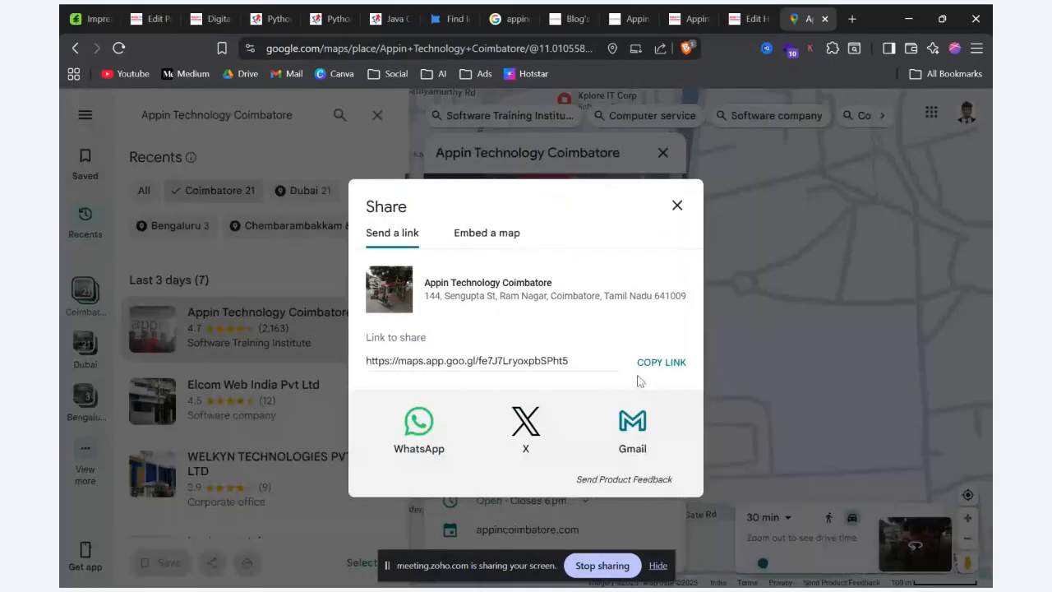
click(495, 238)
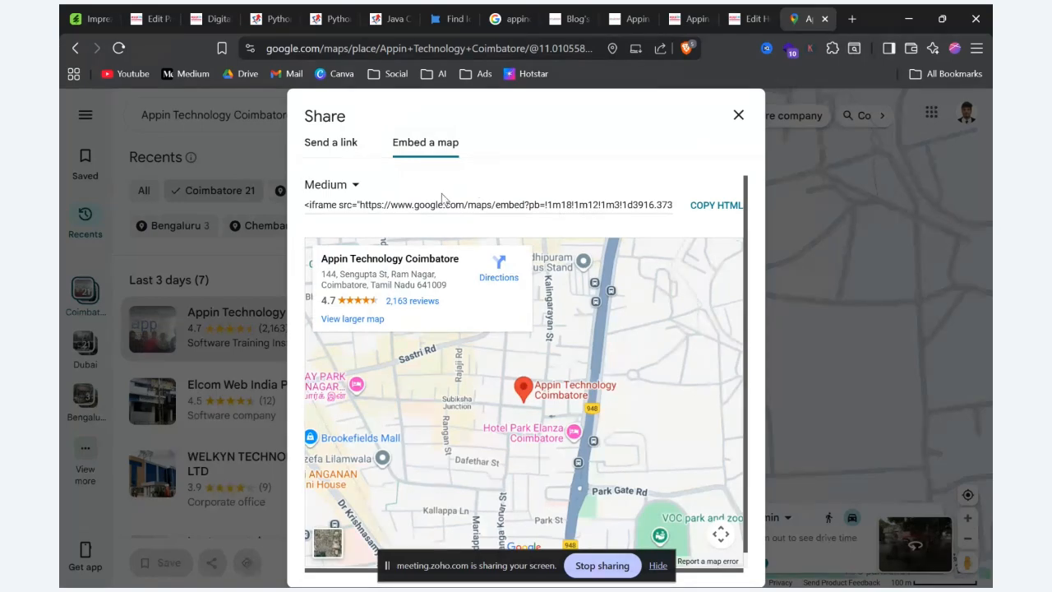
click(709, 211)
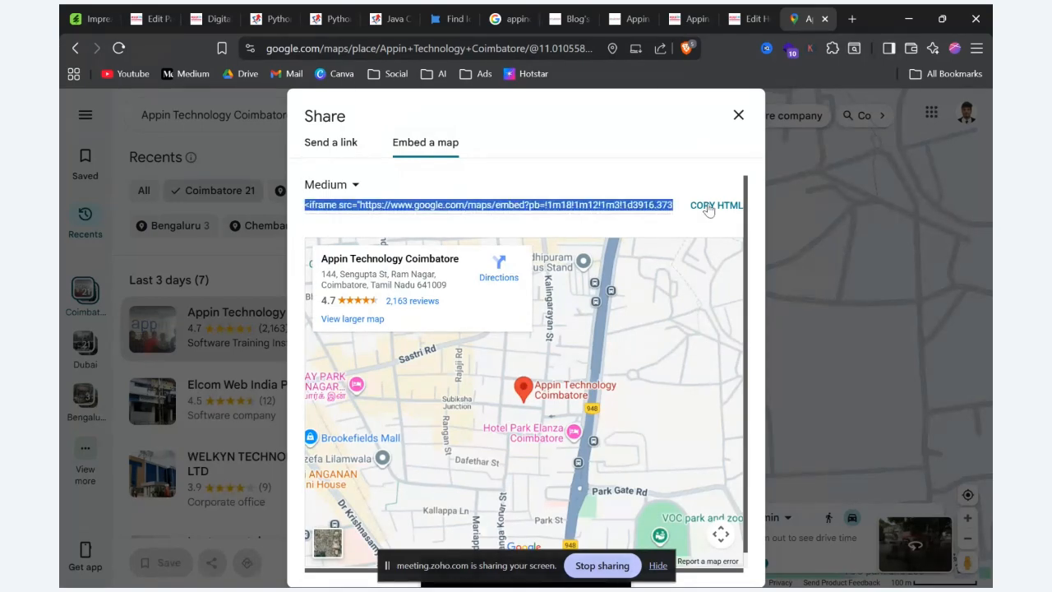
Step: Back in the page editor, add a Text Block below the existing map, replace its code with the copied map iframe and save it
click(207, 17)
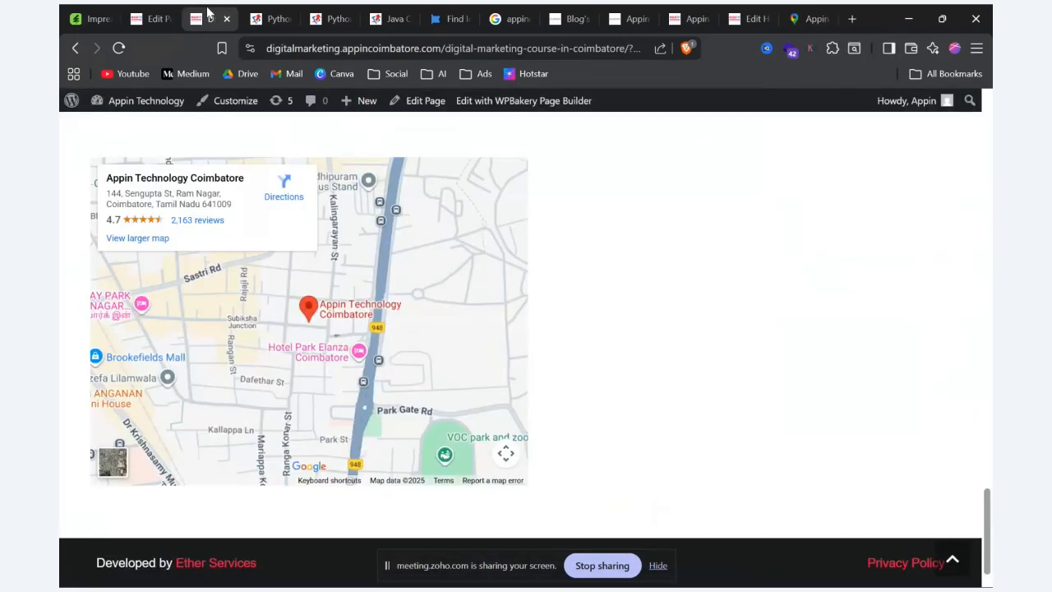
click(155, 19)
scroll(444, 302, down, 5)
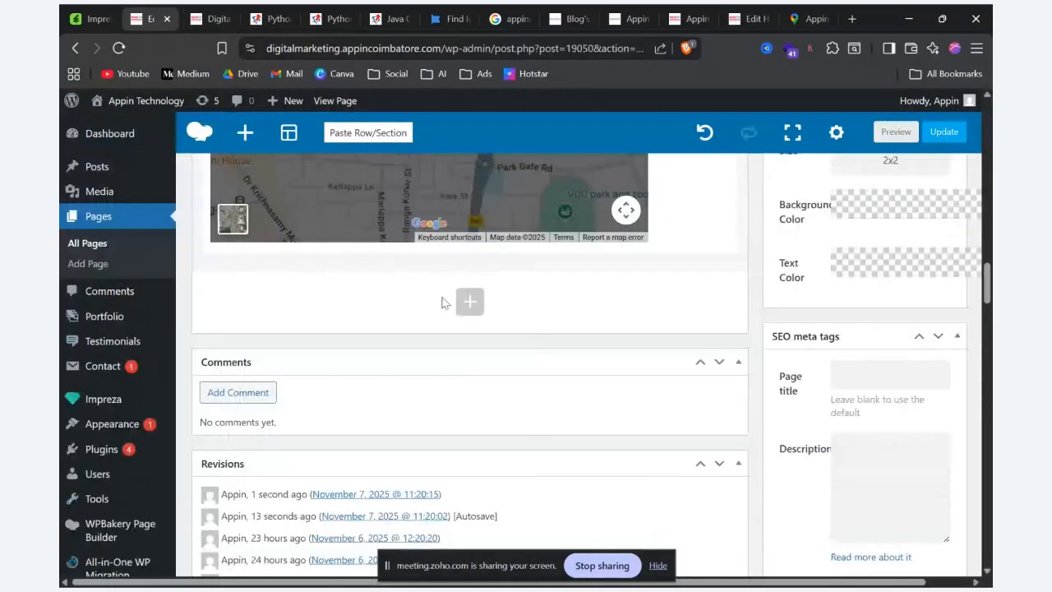
click(470, 303)
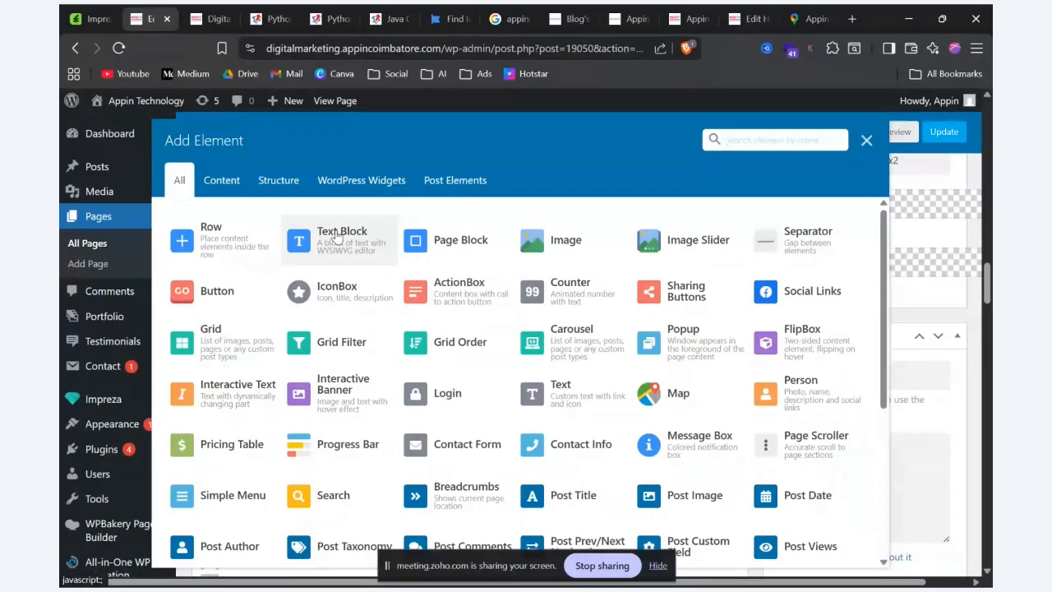
click(337, 236)
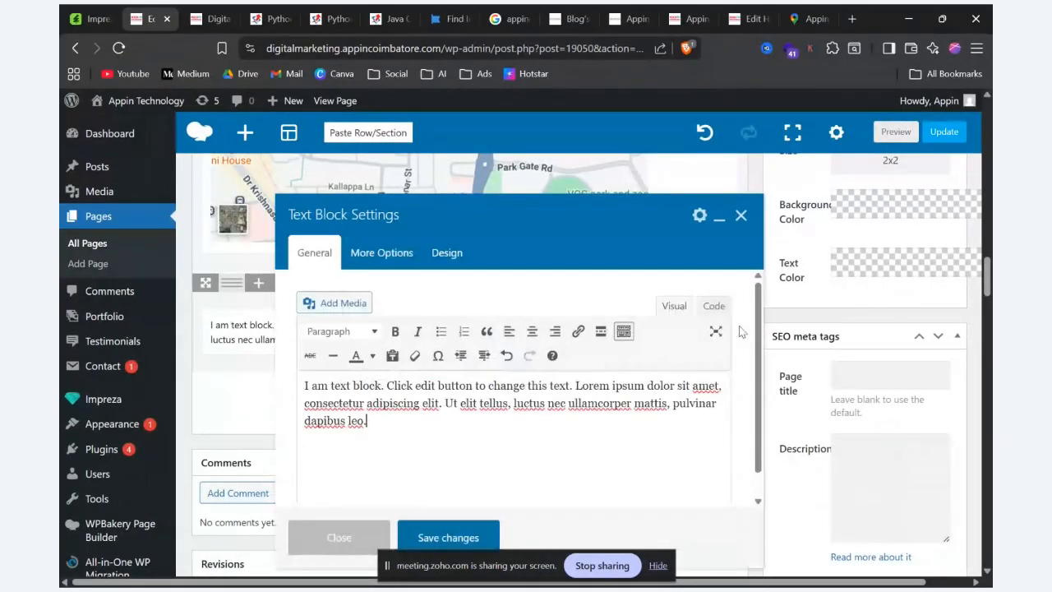
click(720, 311)
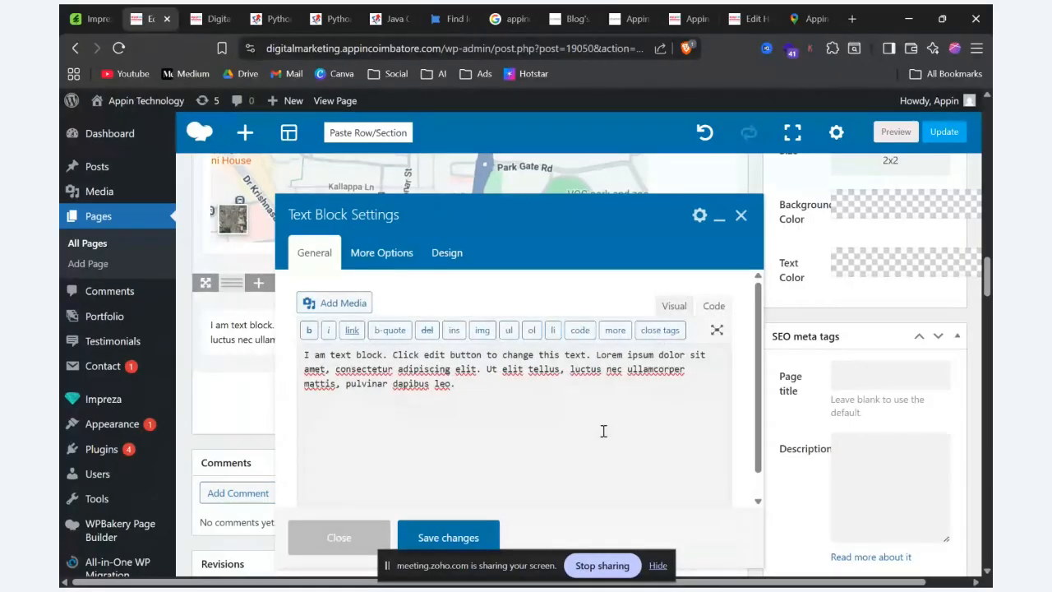
key(ctrl+a)
key(ctrl+v)
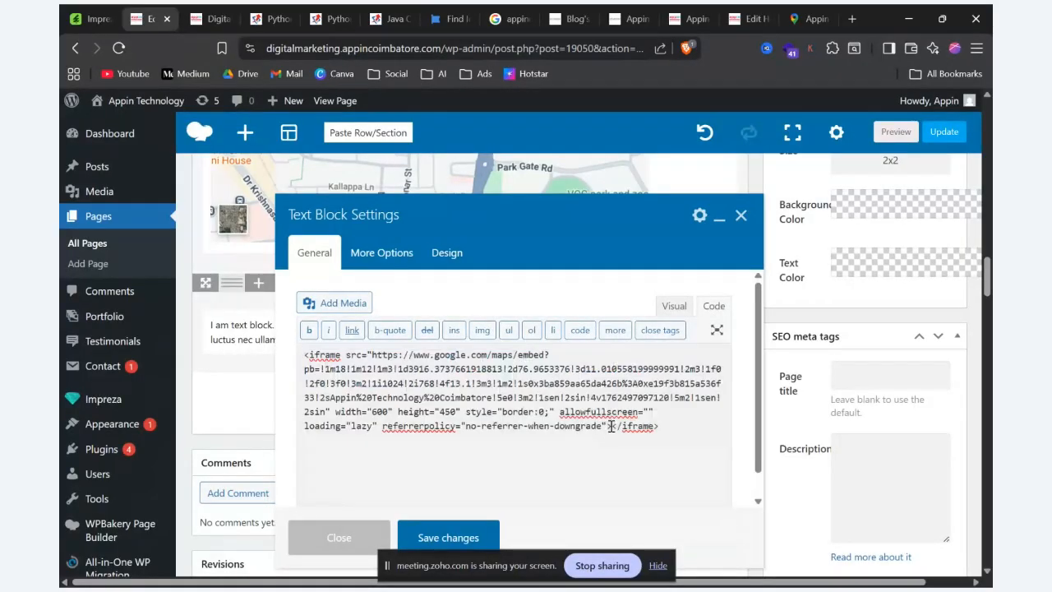
click(449, 537)
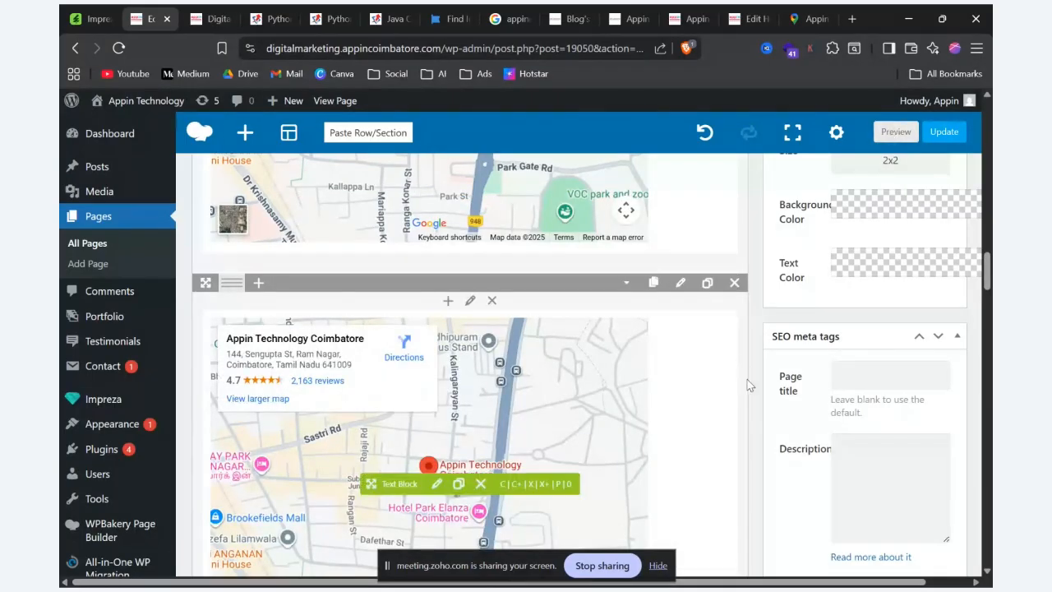
Step: Preview the page with the second map and open the list of elements for a new row at the page's end
click(894, 132)
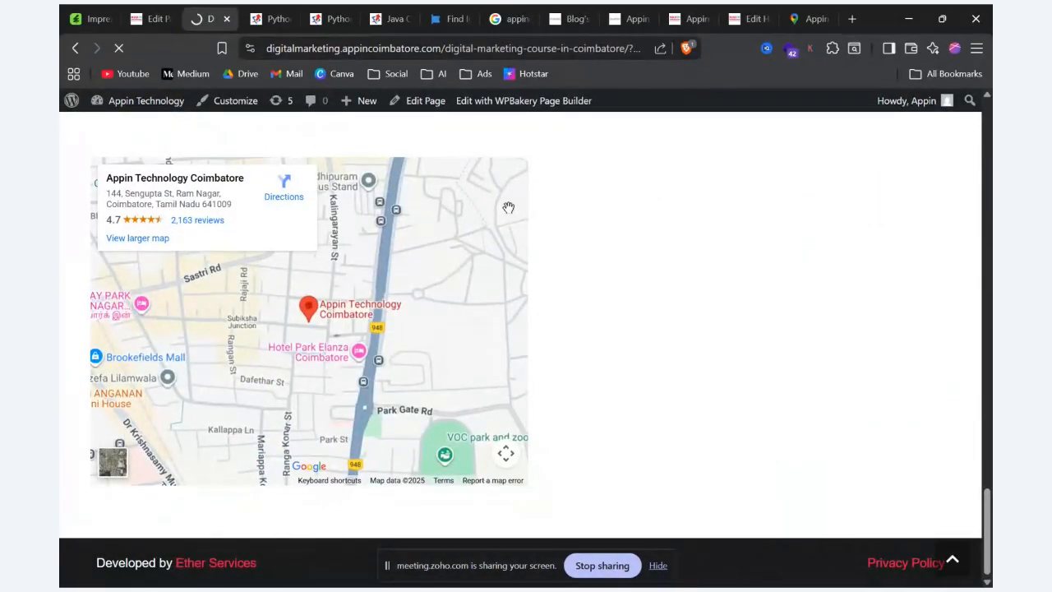
click(151, 11)
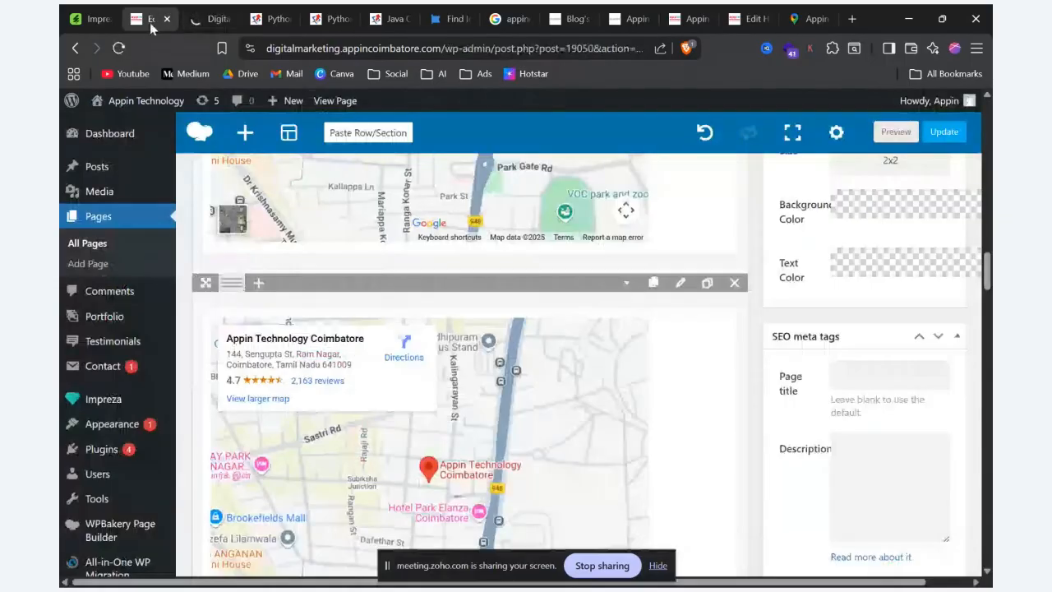
scroll(521, 333, down, 5)
click(470, 216)
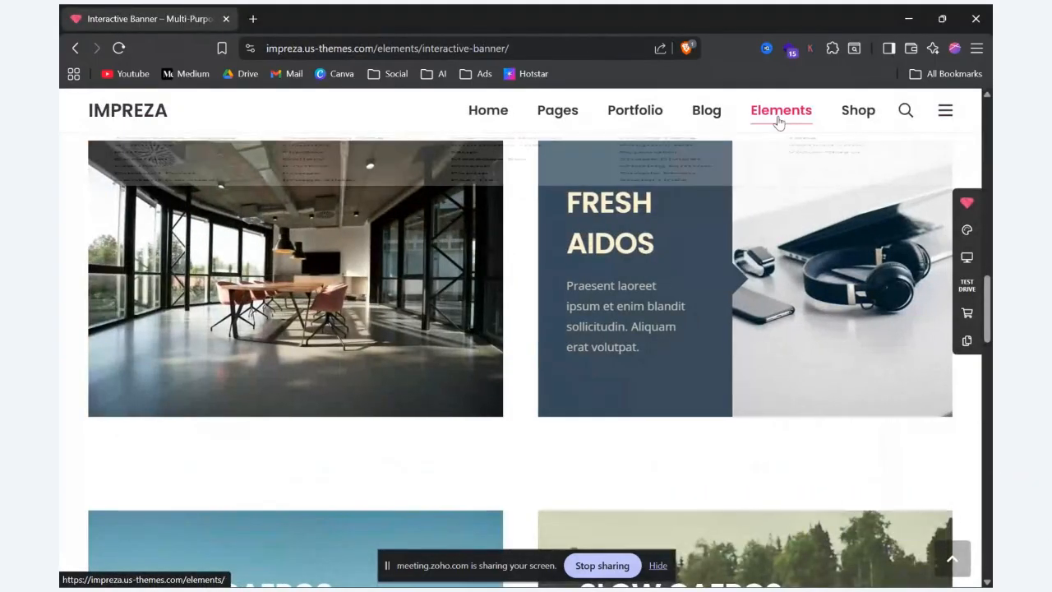
Step: Switch to the Impreza demo site, open the Person element page and examine its simple and compact rounded-photo layouts
mouse_move(779, 123)
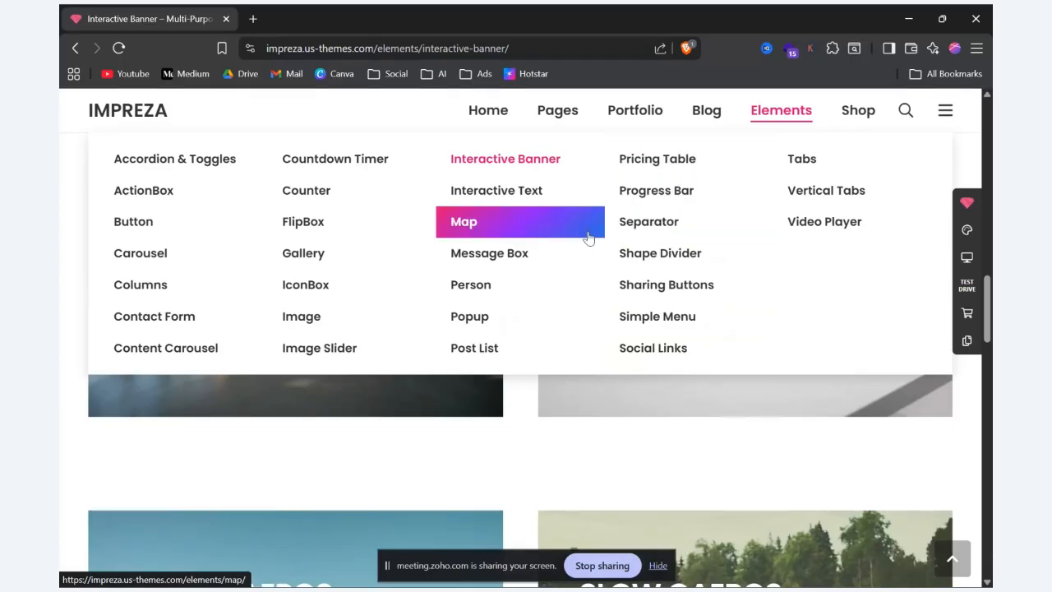
click(481, 287)
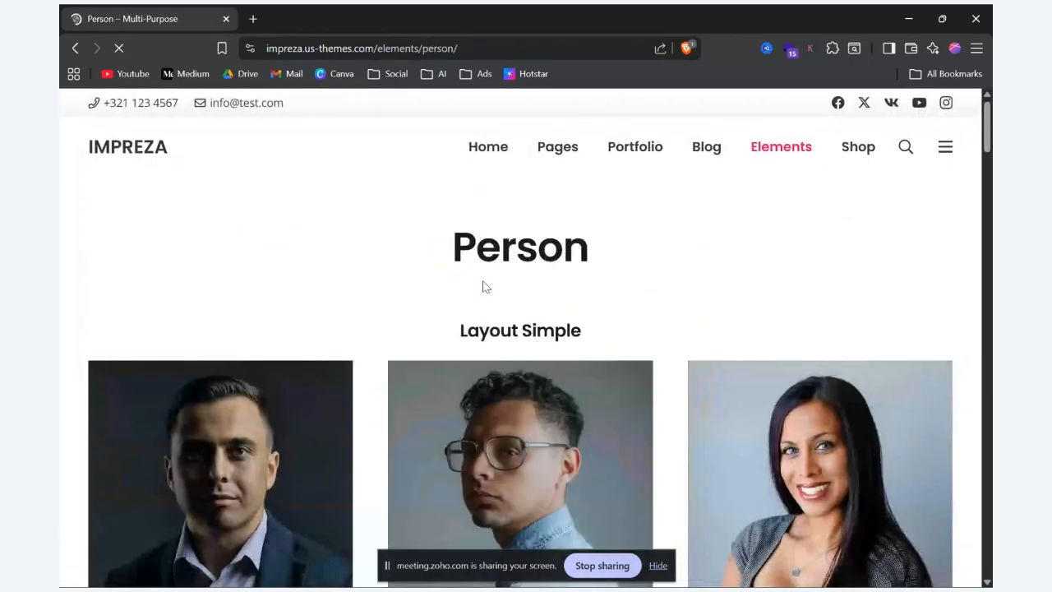
scroll(483, 283, down, 2)
scroll(484, 284, down, 1)
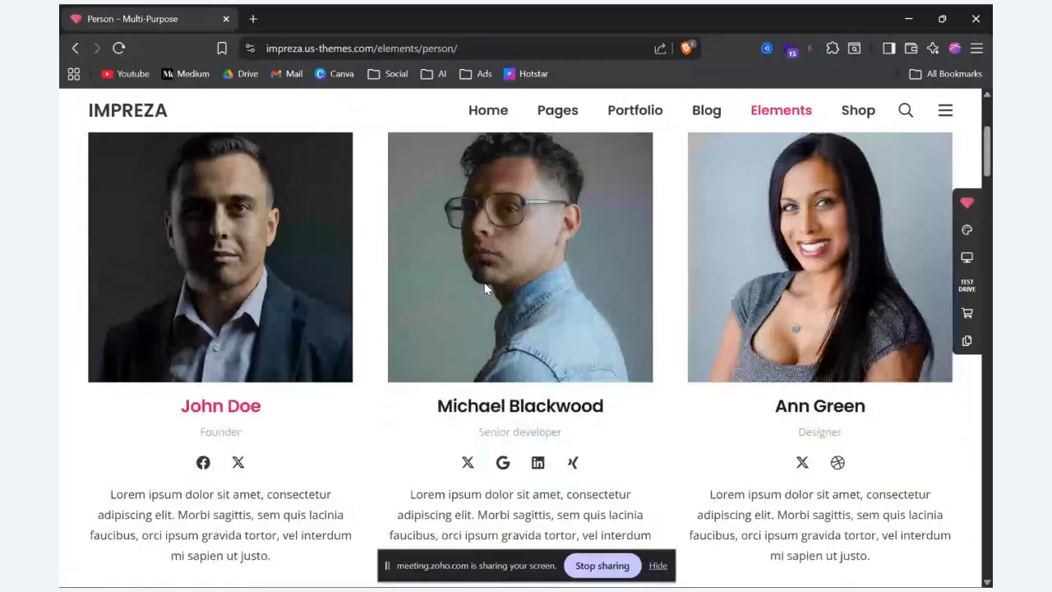
scroll(207, 345, up, 1)
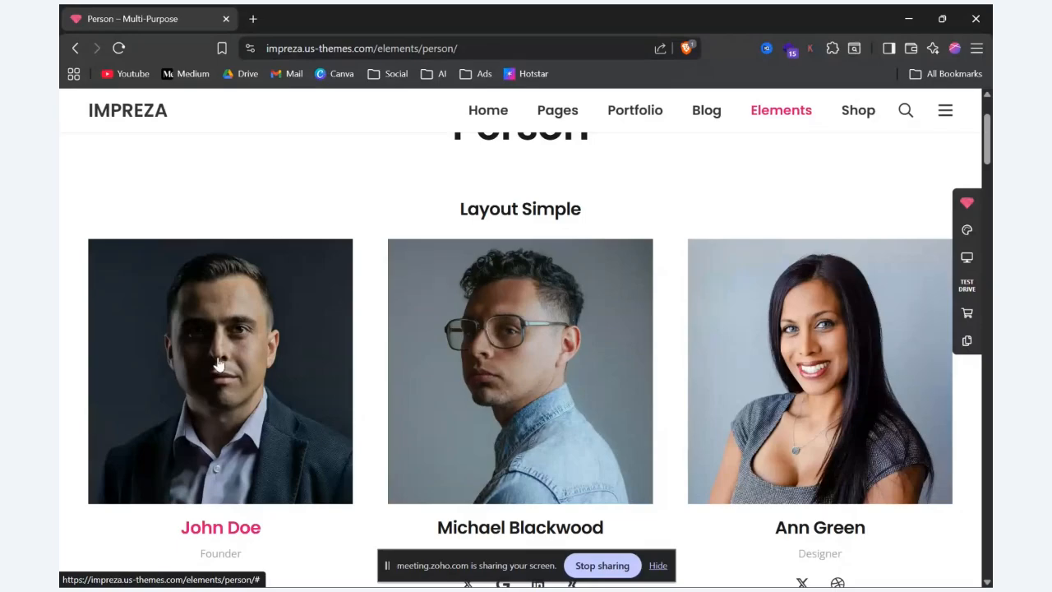
scroll(218, 364, down, 1)
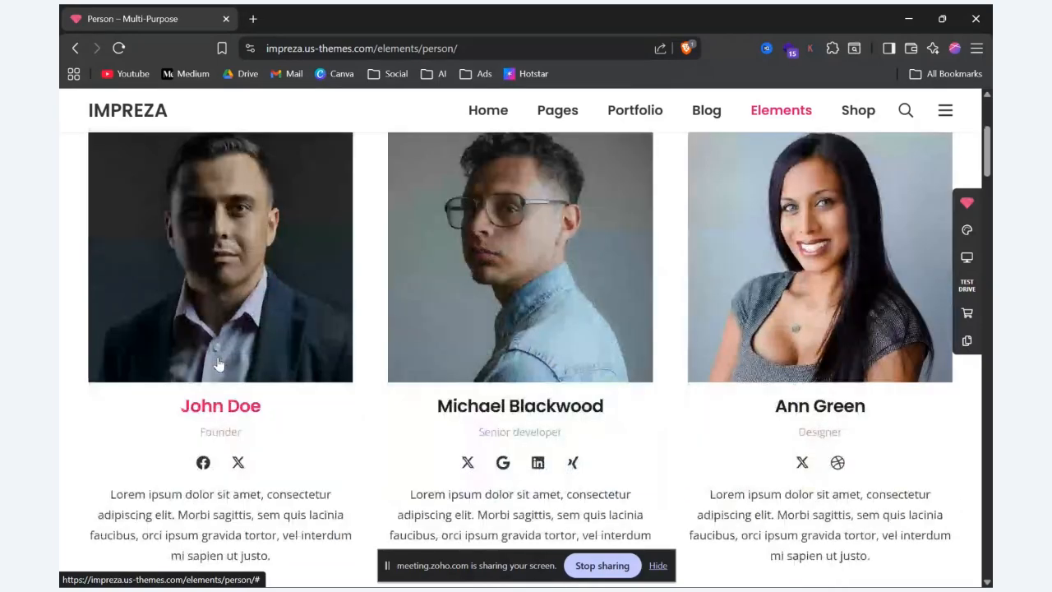
scroll(217, 363, down, 6)
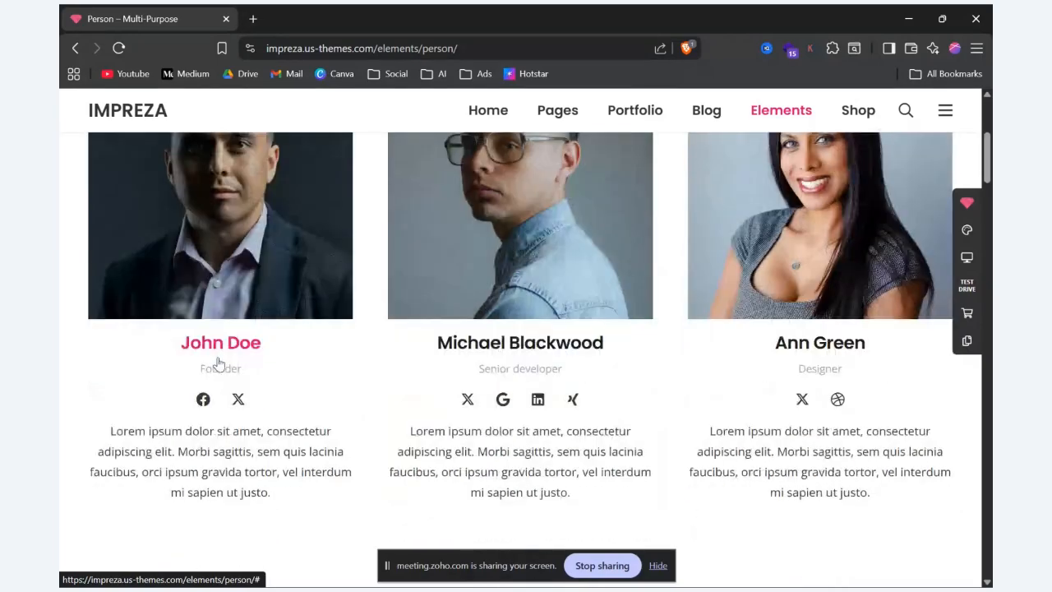
scroll(219, 363, down, 8)
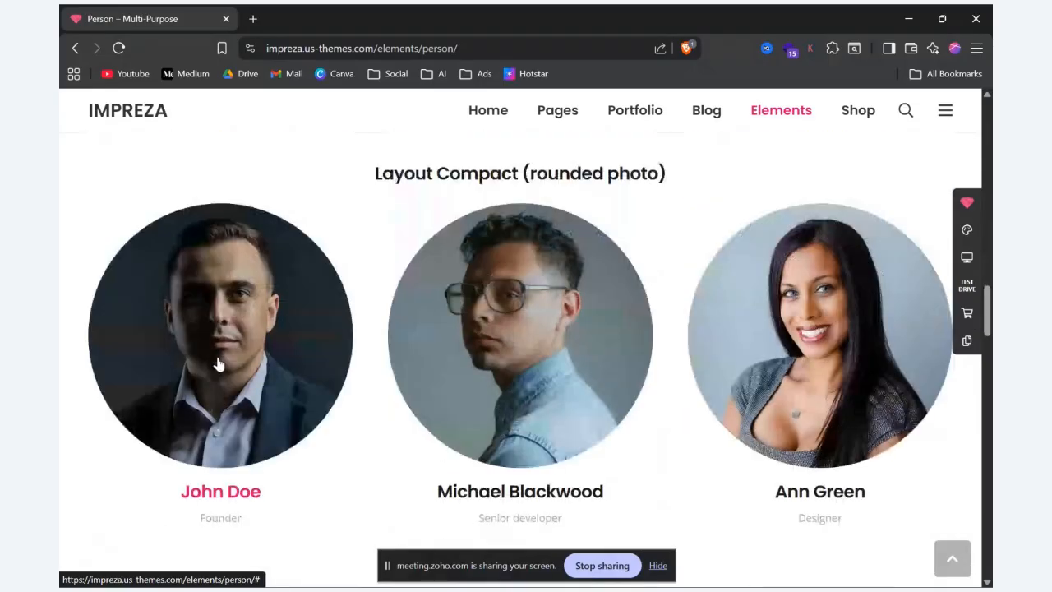
scroll(214, 362, up, 12)
scroll(214, 367, up, 5)
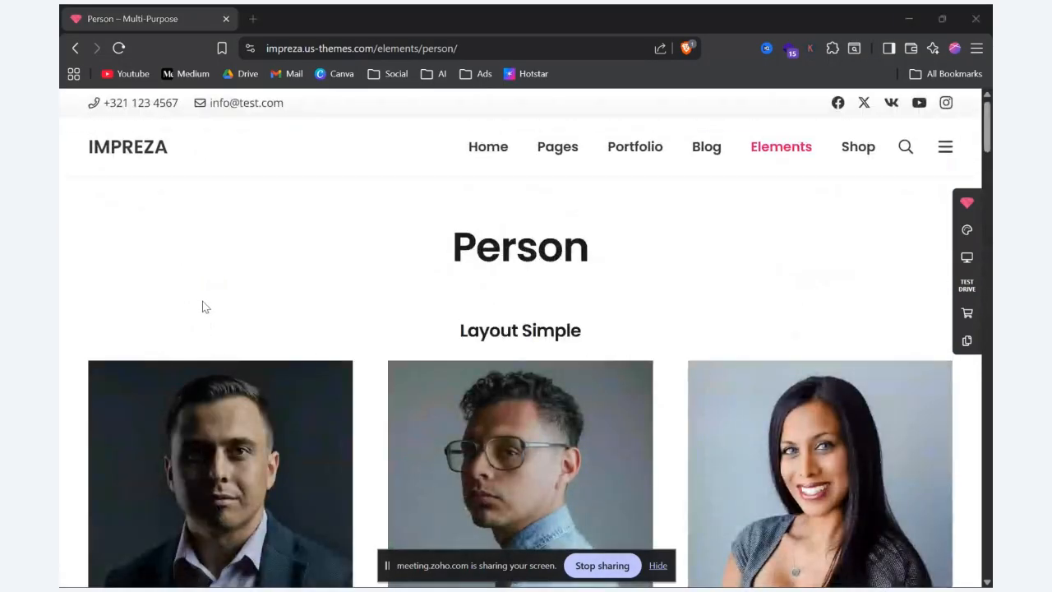
Step: Return to the page editor, close the element list without adding anything and review the rows built so far
key(alt+Tab)
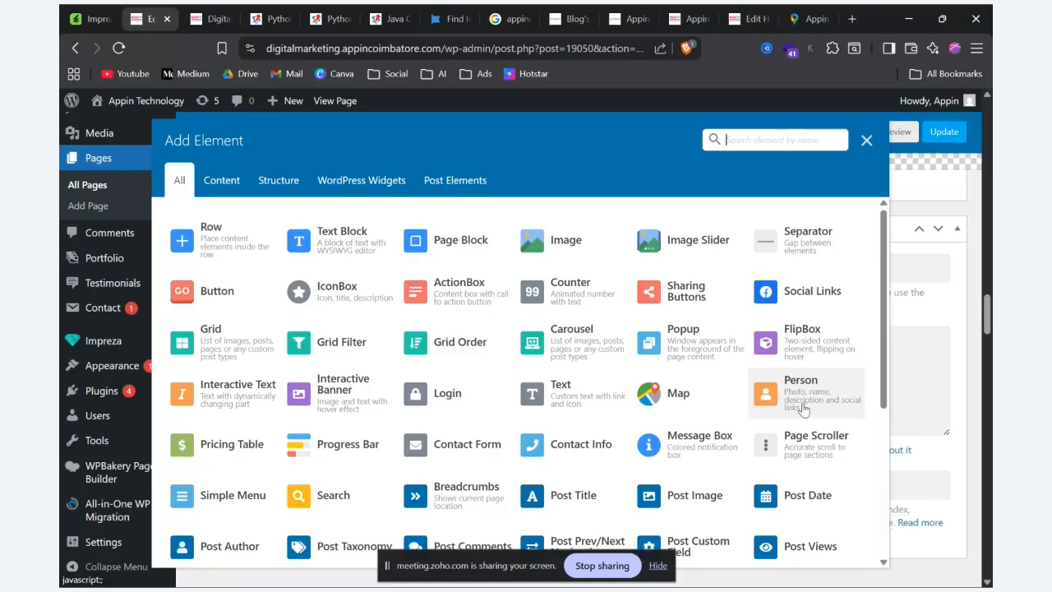
scroll(810, 332, down, 3)
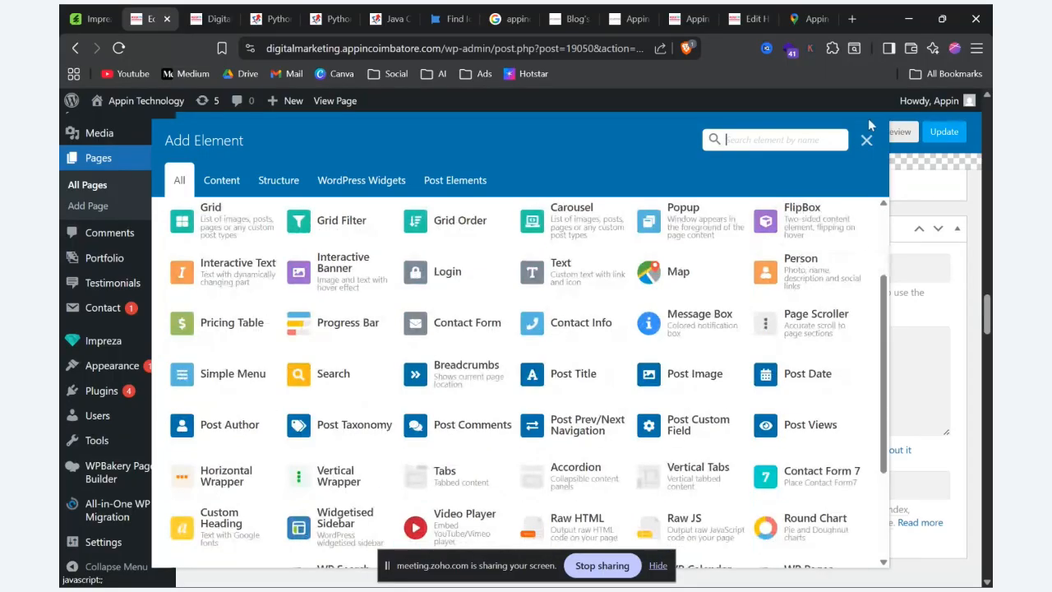
click(867, 142)
scroll(530, 442, up, 10)
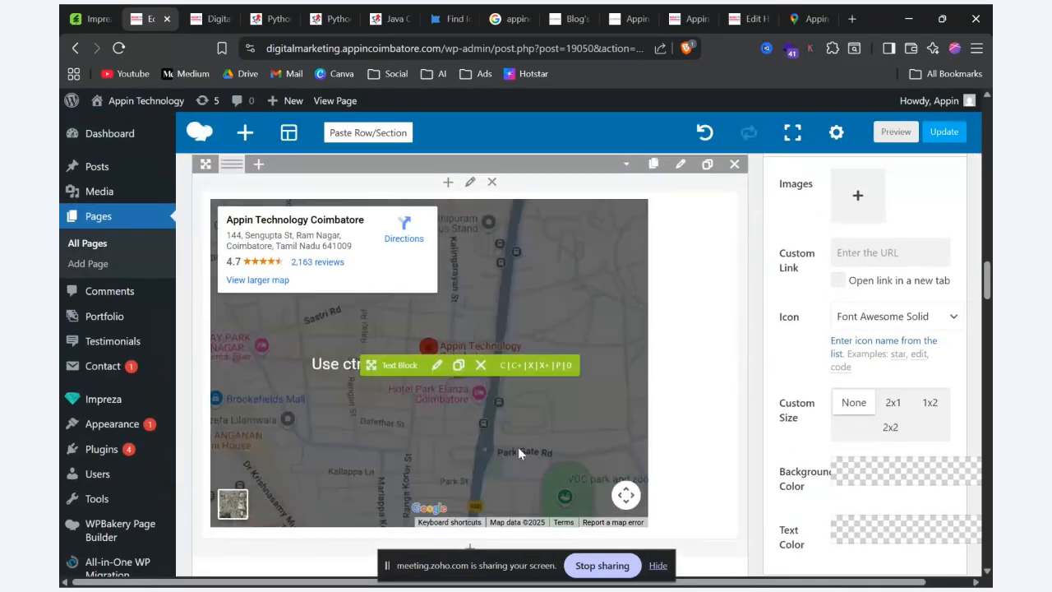
scroll(518, 448, down, 10)
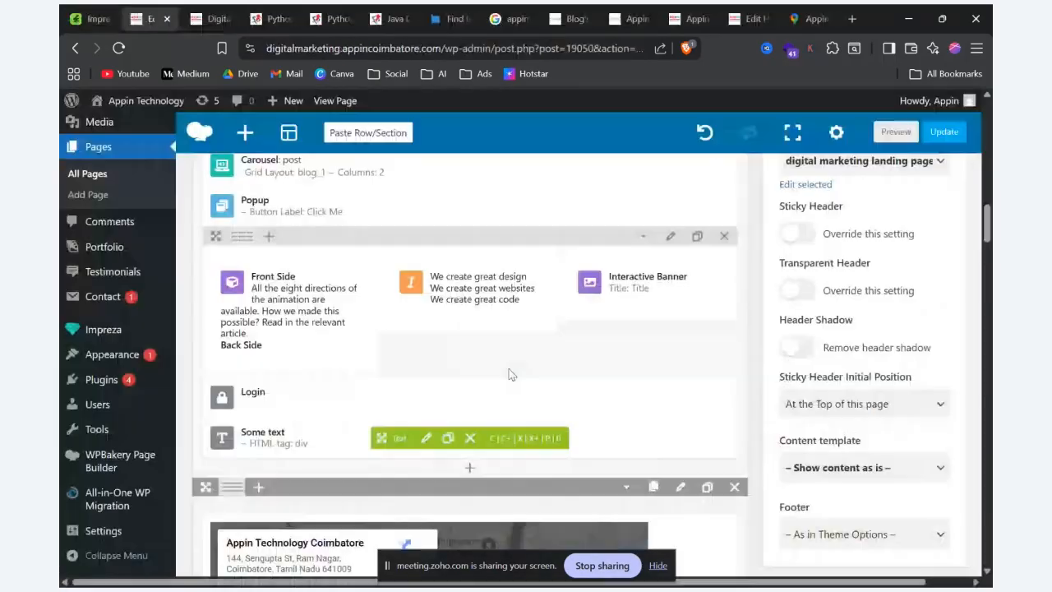
scroll(509, 364, down, 5)
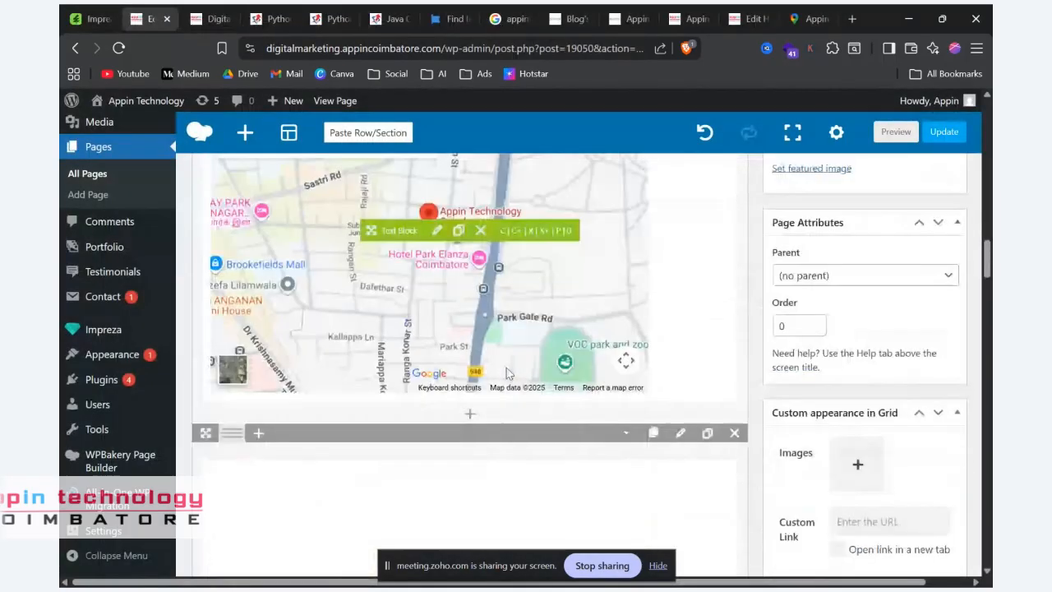
scroll(507, 374, down, 3)
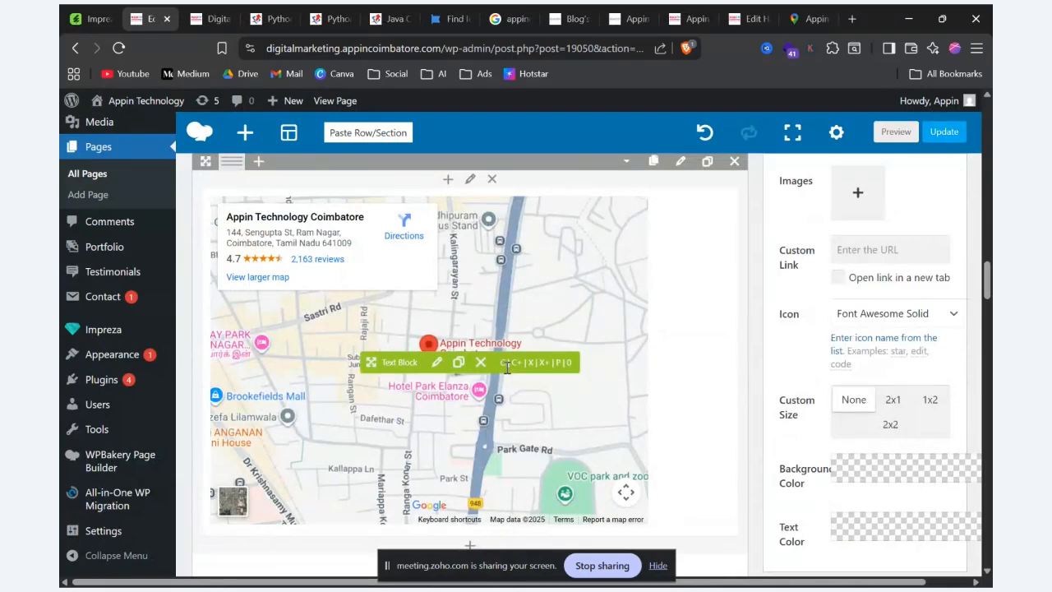
scroll(507, 367, down, 8)
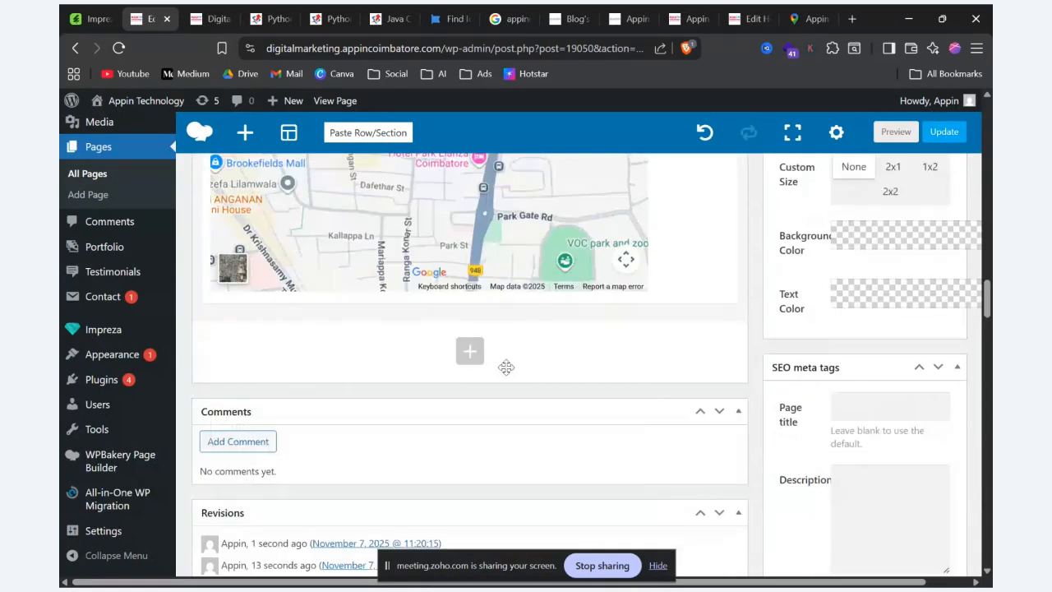
scroll(467, 354, up, 6)
scroll(467, 358, up, 15)
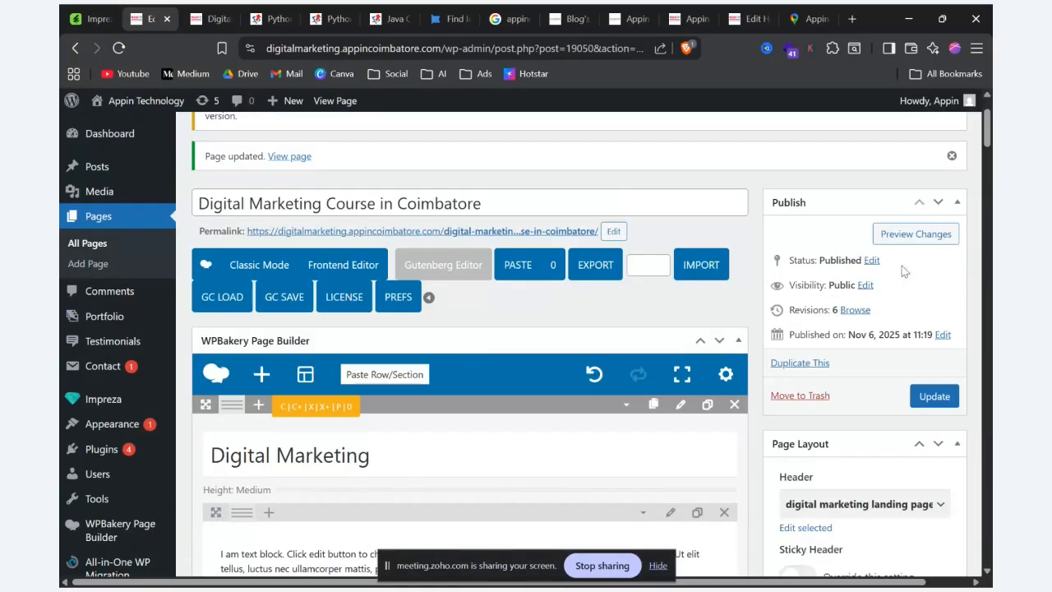
Step: Preview the page, review its sections from the icon boxes down to both embedded maps and return to the editor
click(929, 238)
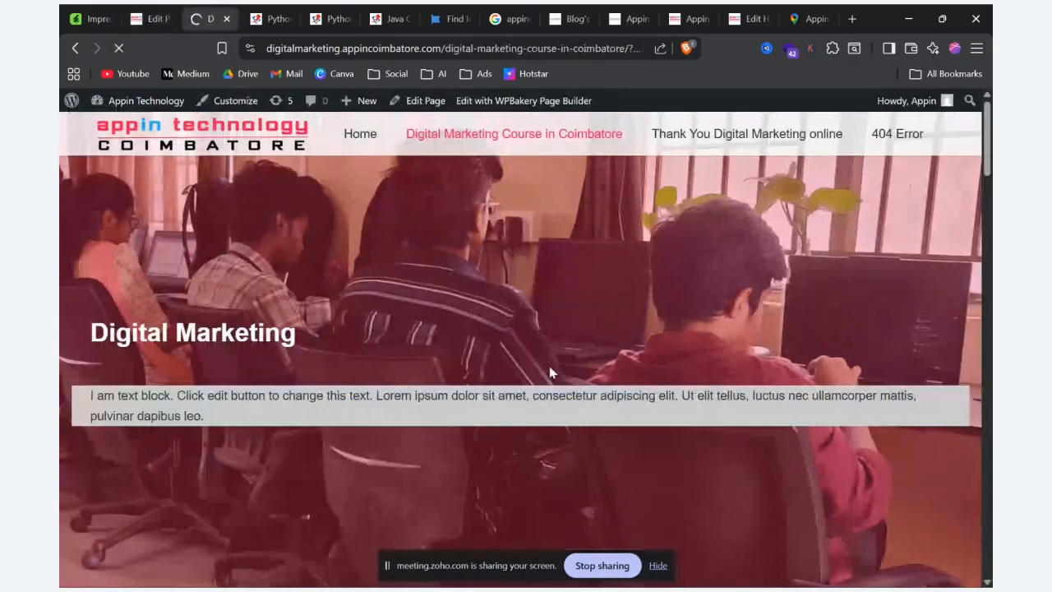
scroll(551, 367, down, 6)
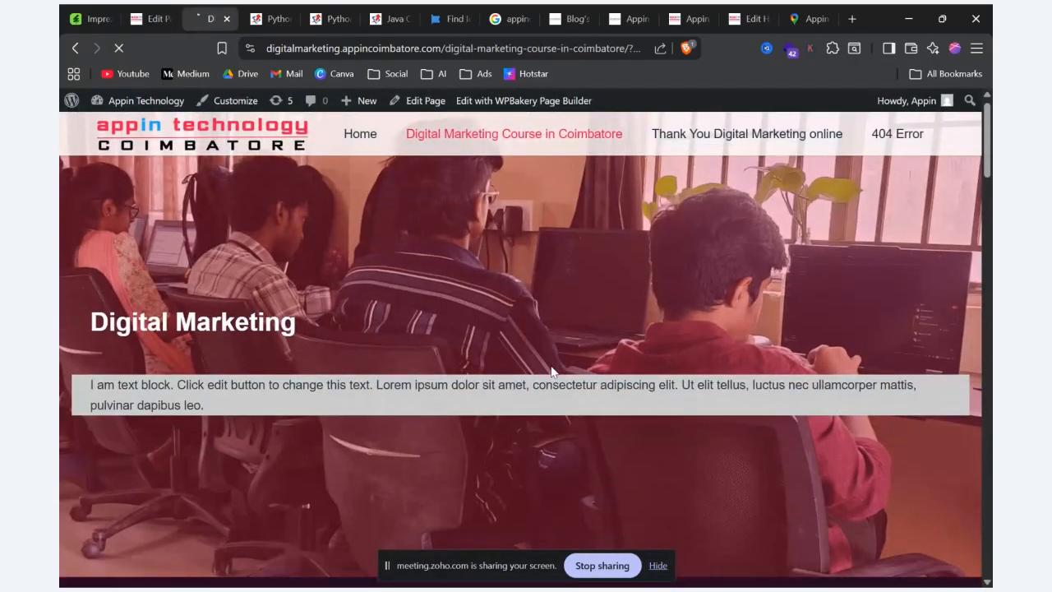
scroll(553, 370, down, 5)
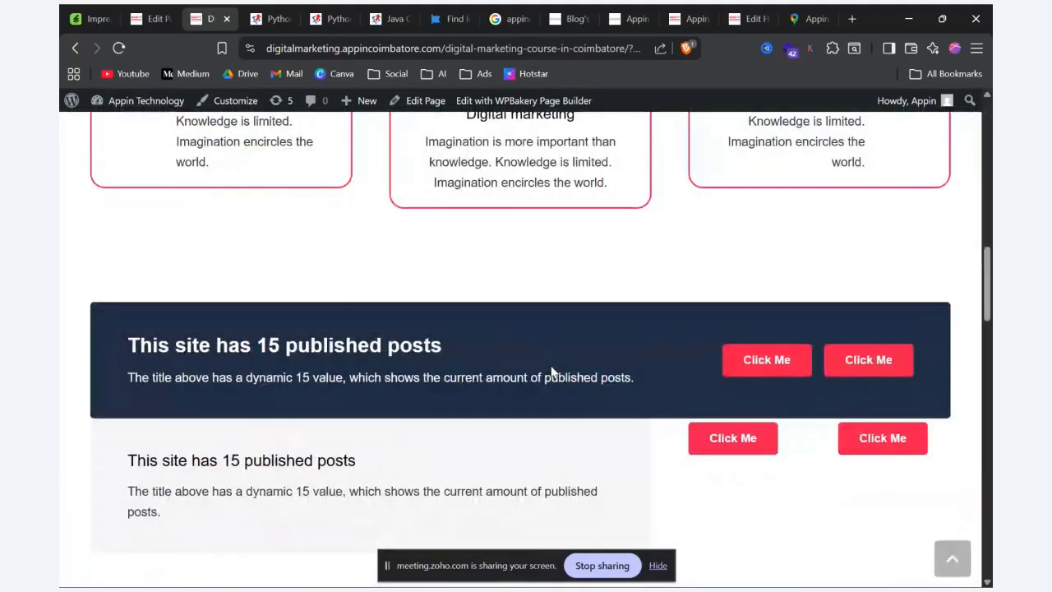
scroll(556, 369, down, 3)
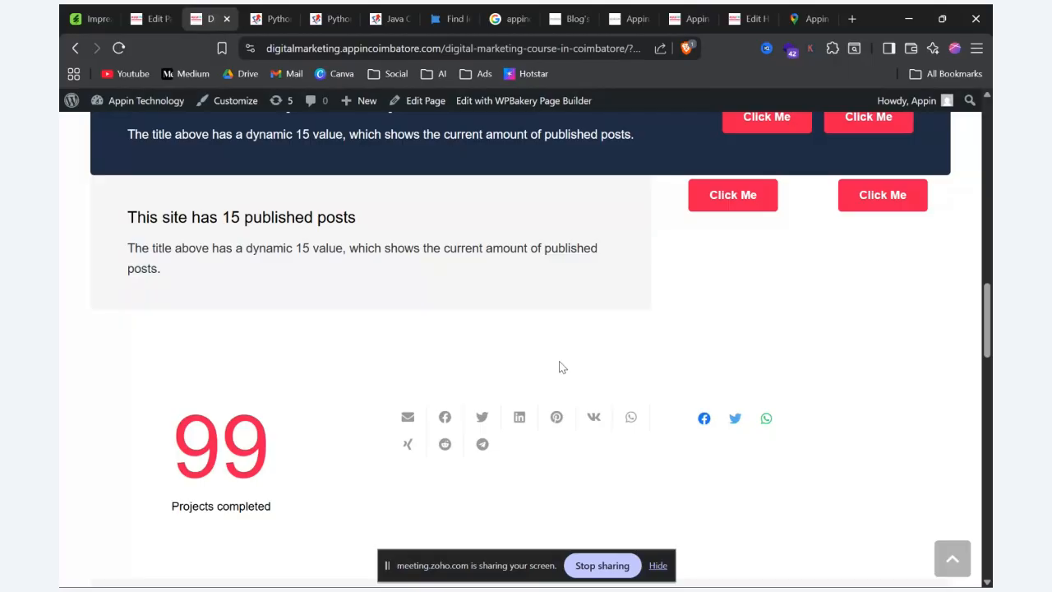
scroll(560, 367, up, 3)
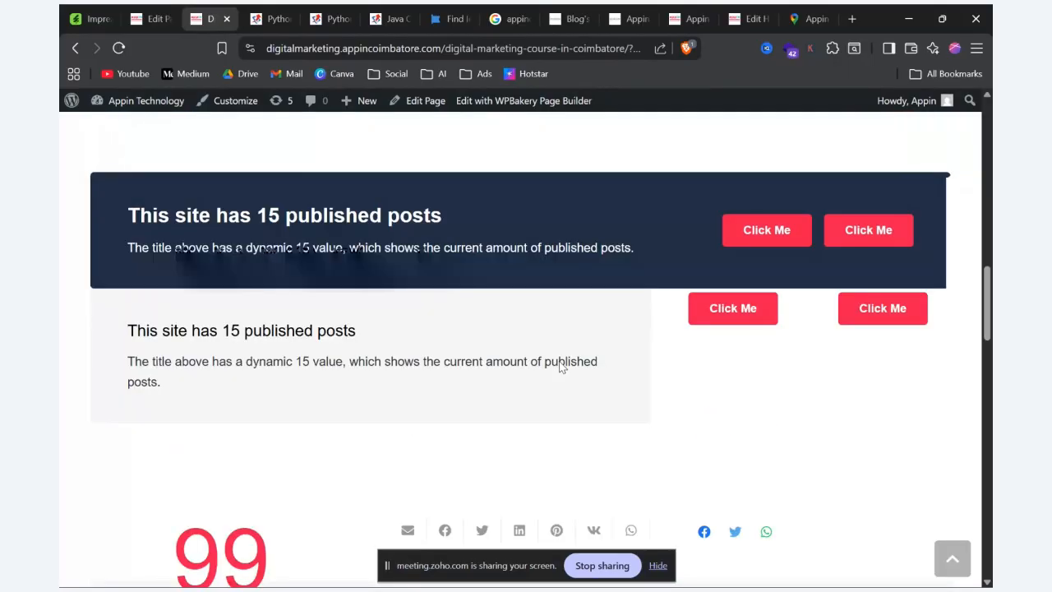
scroll(560, 367, up, 1)
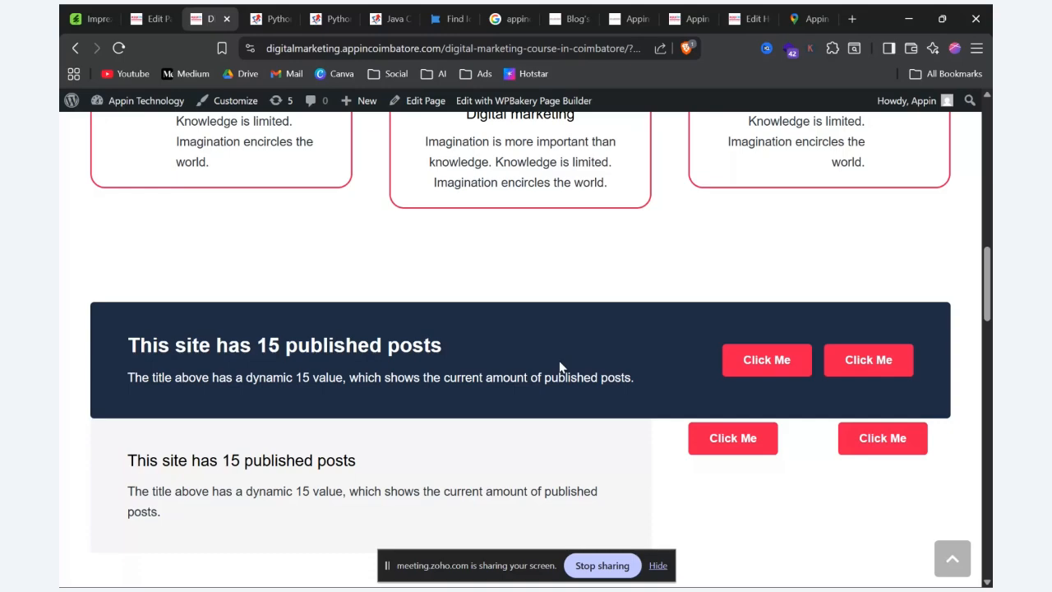
scroll(558, 366, up, 3)
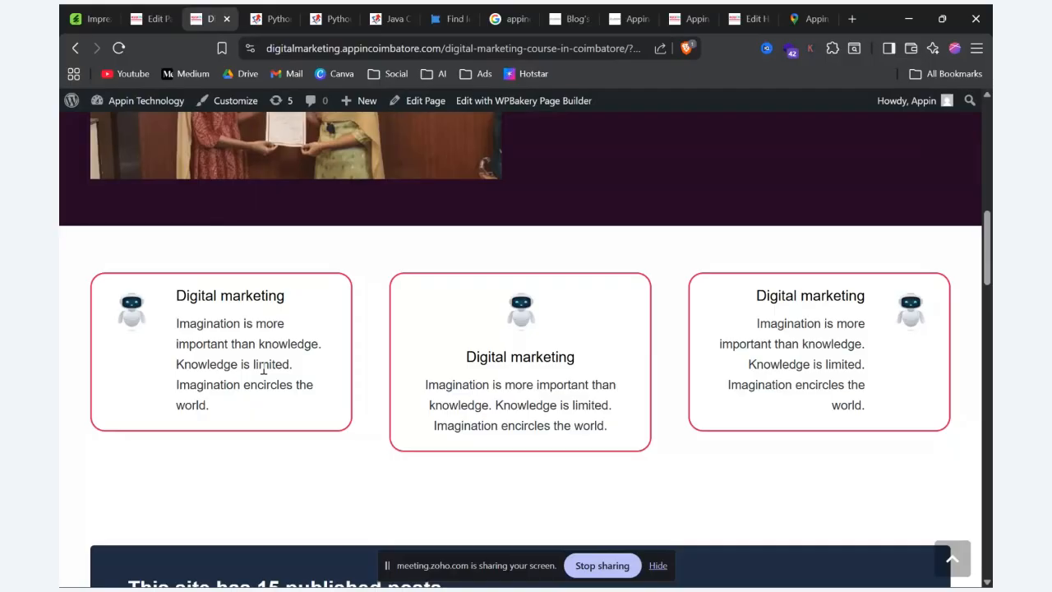
scroll(263, 370, down, 15)
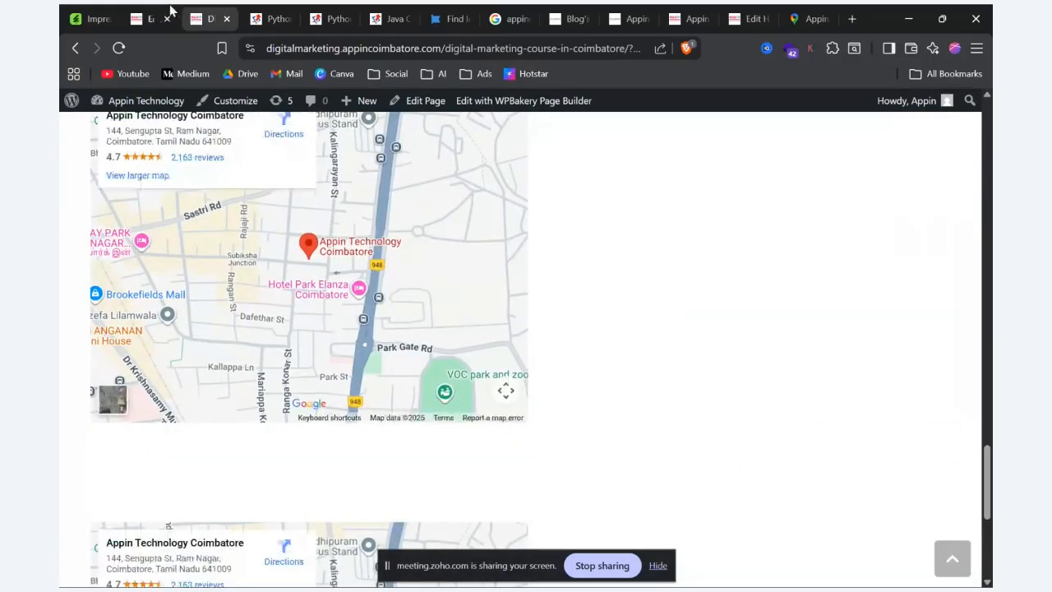
click(152, 18)
scroll(483, 504, down, 20)
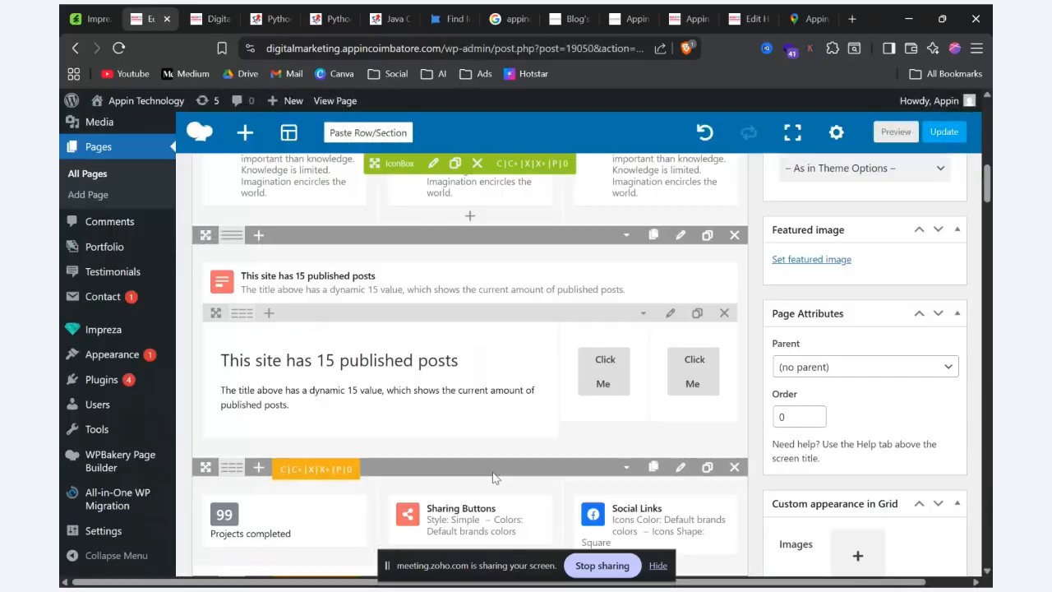
Step: Browse the list of available elements for the spot below the last map and close it without adding one
scroll(485, 431, down, 5)
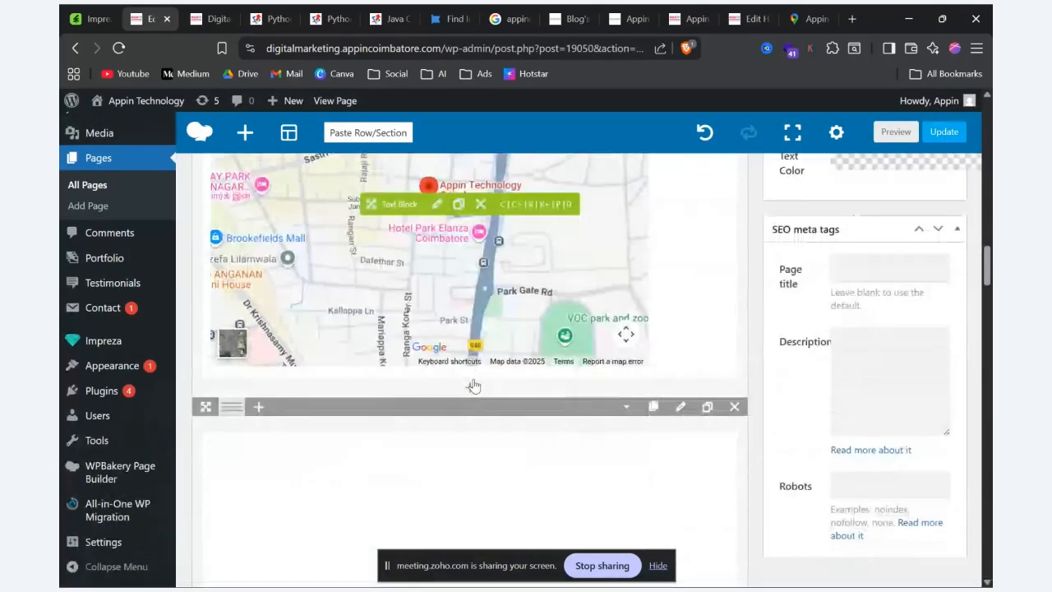
scroll(474, 386, down, 3)
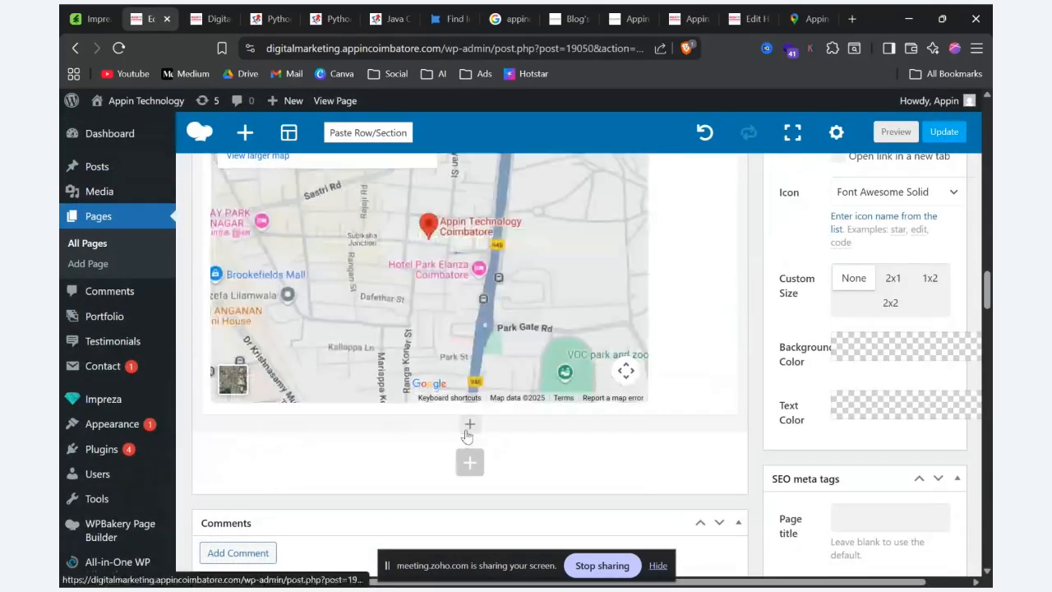
click(469, 424)
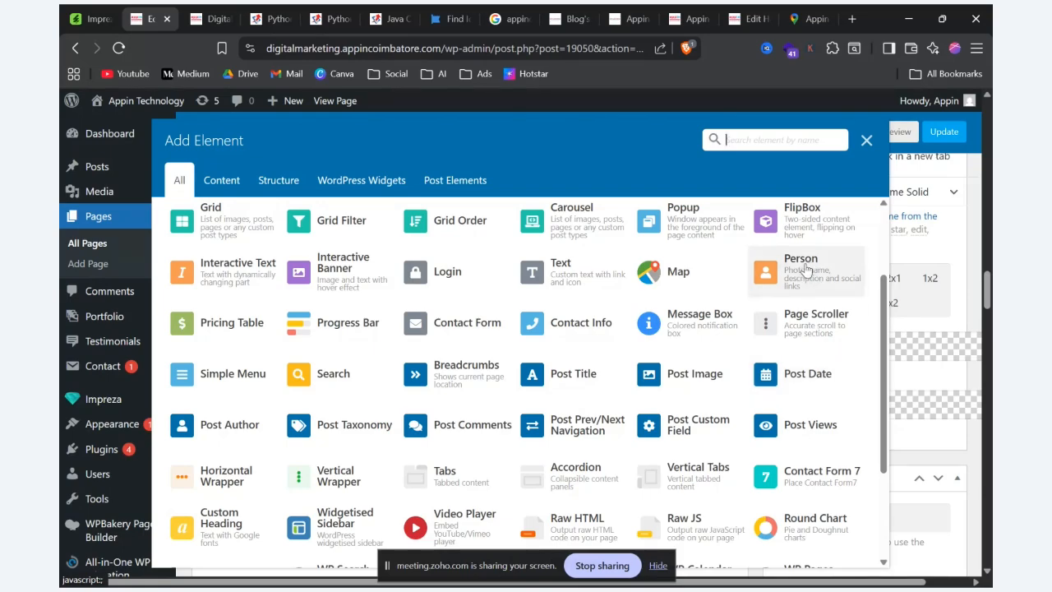
click(867, 144)
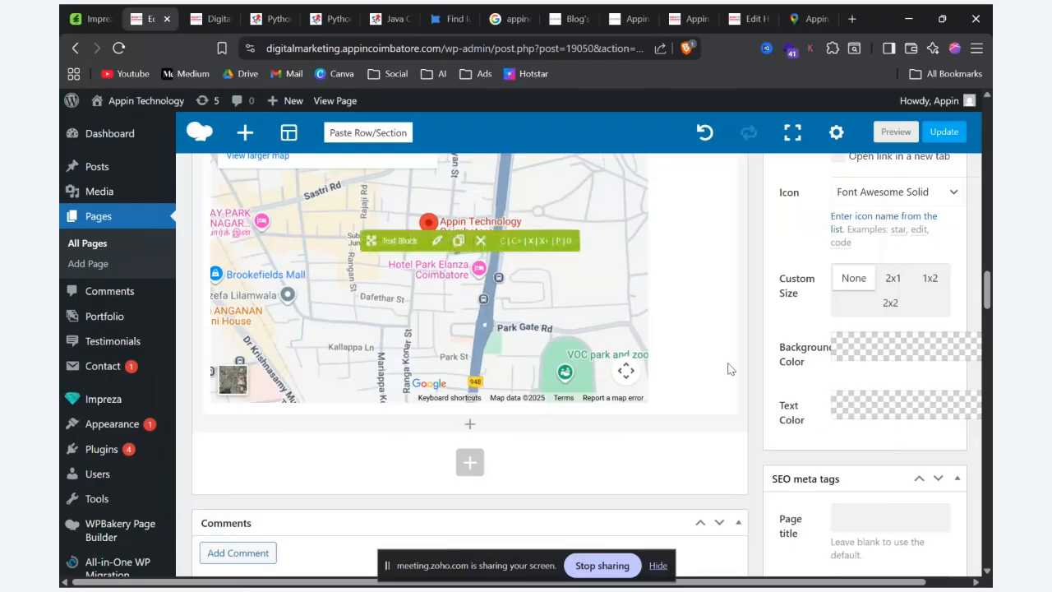
Step: Update the Digital Marketing Course in Coimbatore page to save its current rows and embedded maps
scroll(729, 374, up, 5)
scroll(729, 378, up, 10)
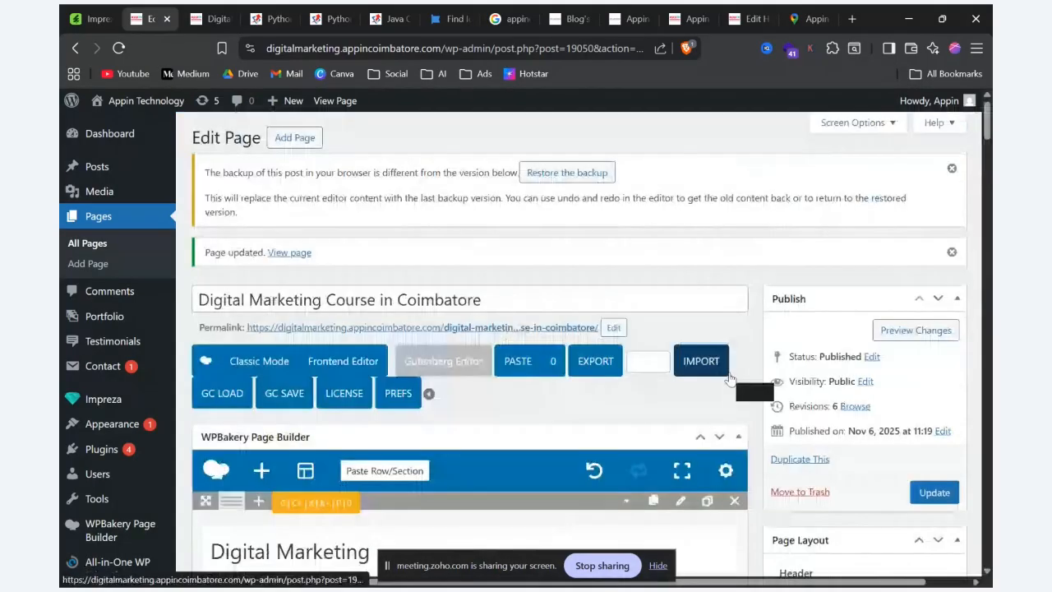
scroll(729, 378, down, 5)
scroll(732, 378, down, 15)
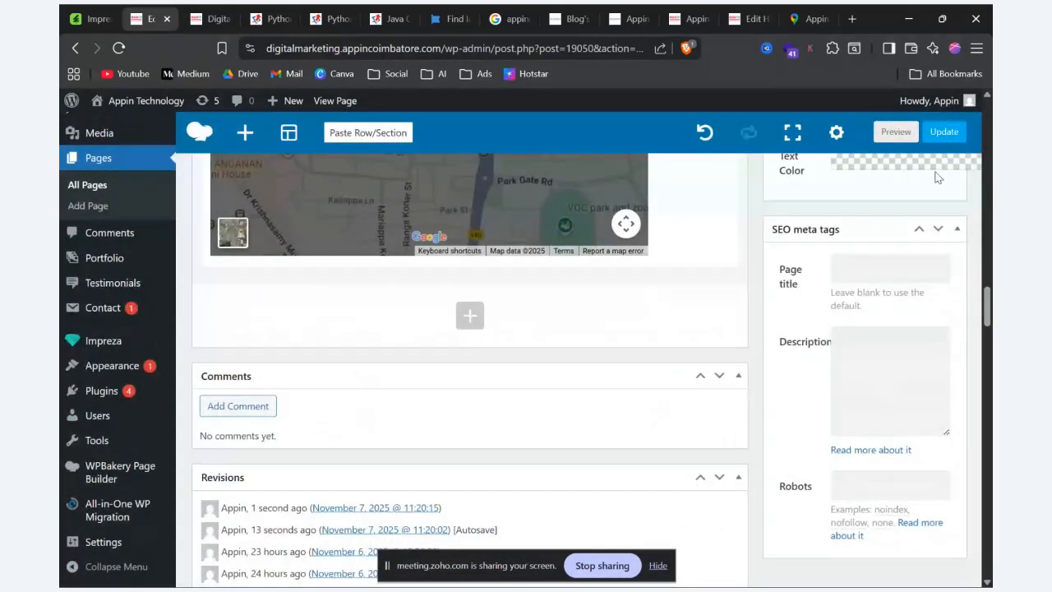
click(943, 132)
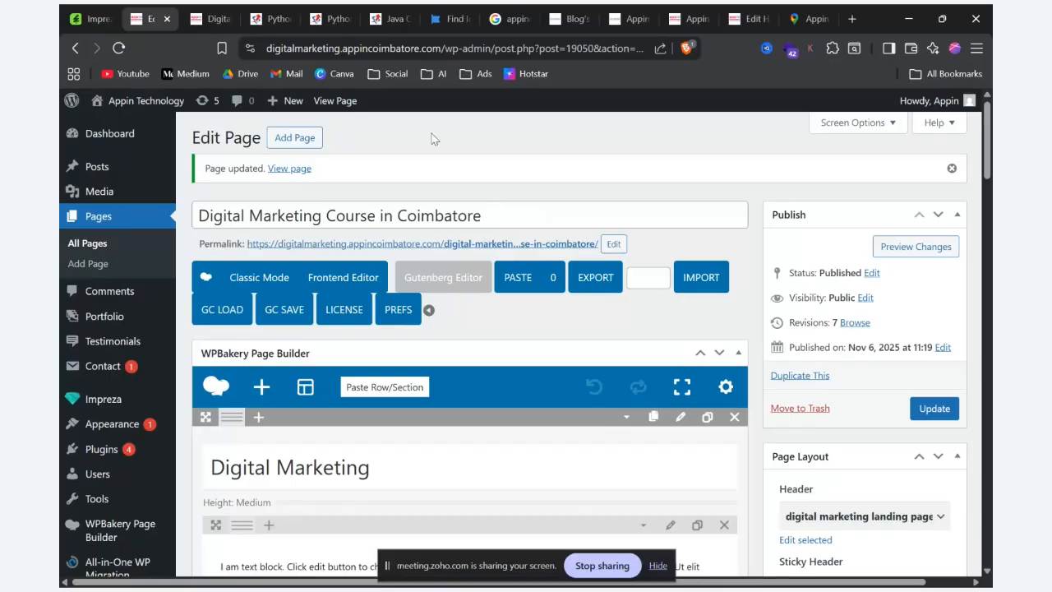
Step: Review the saved rows in the editor and examine the page's preview from the header banner down to the flip box section
scroll(427, 193, down, 5)
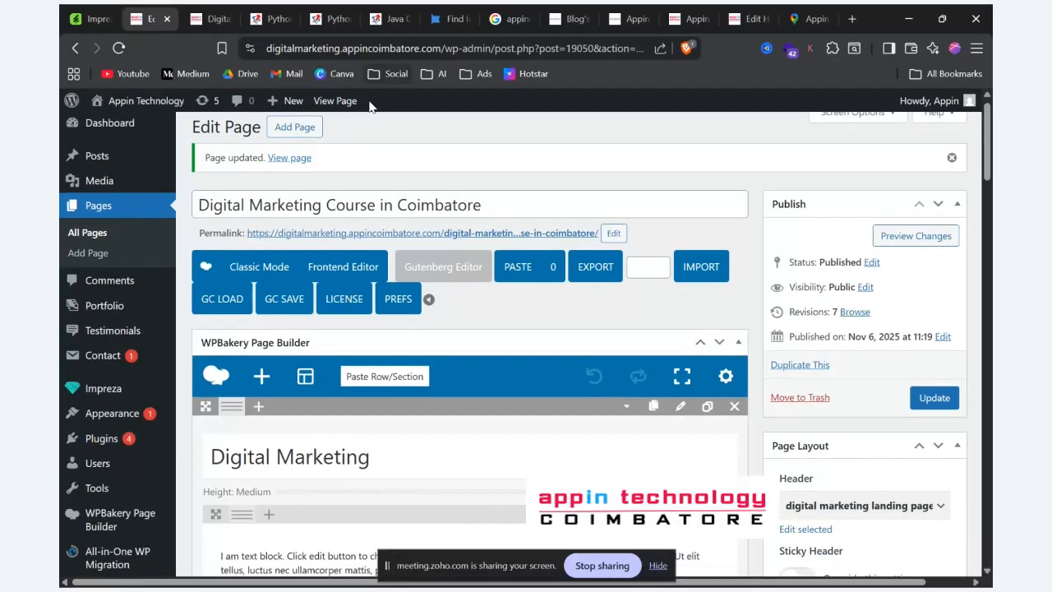
scroll(440, 197, down, 15)
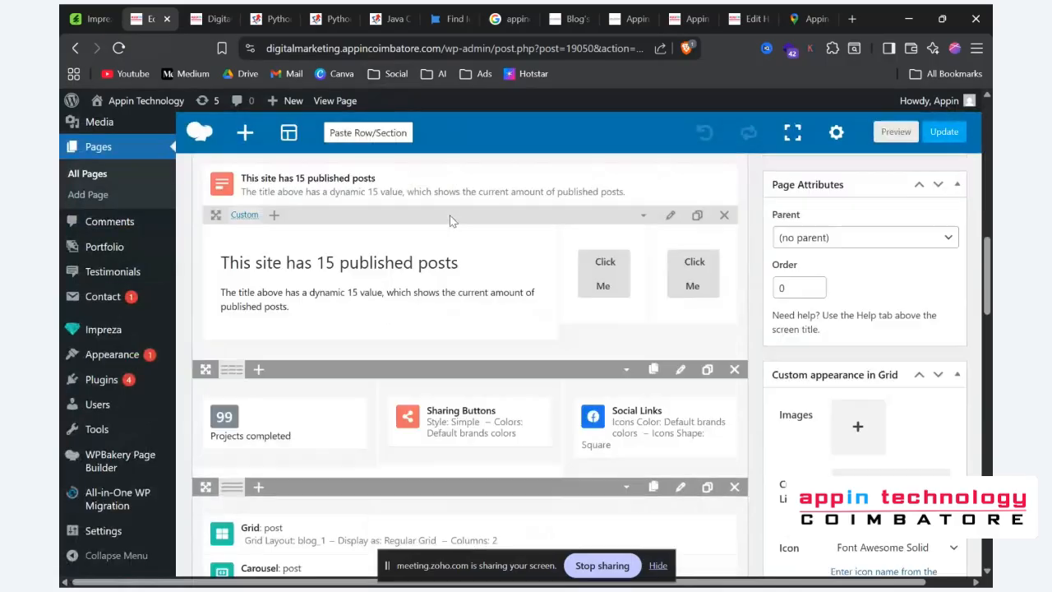
scroll(449, 220, down, 8)
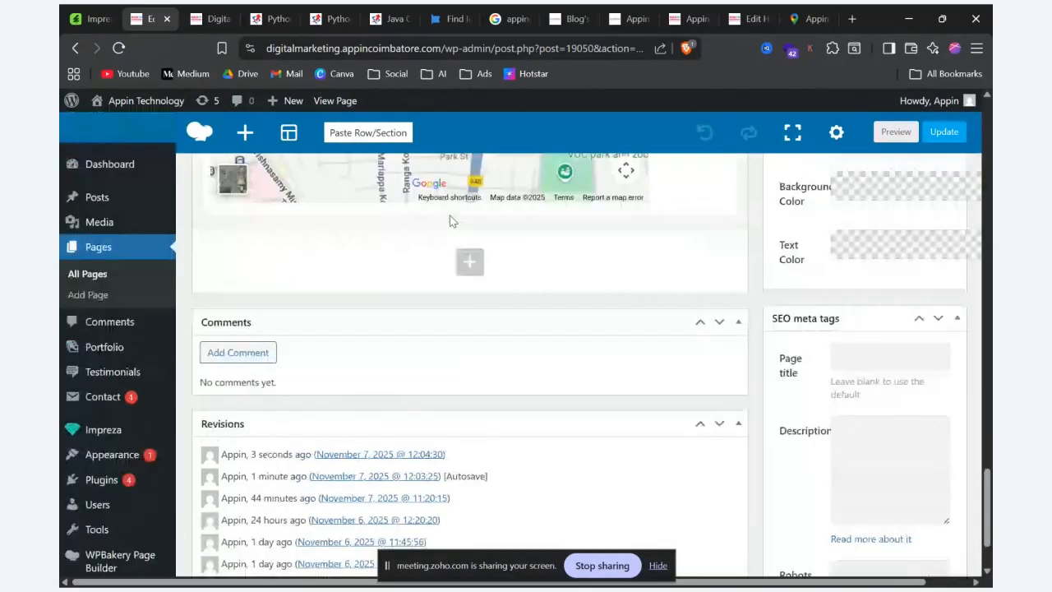
scroll(450, 221, up, 12)
scroll(449, 220, up, 16)
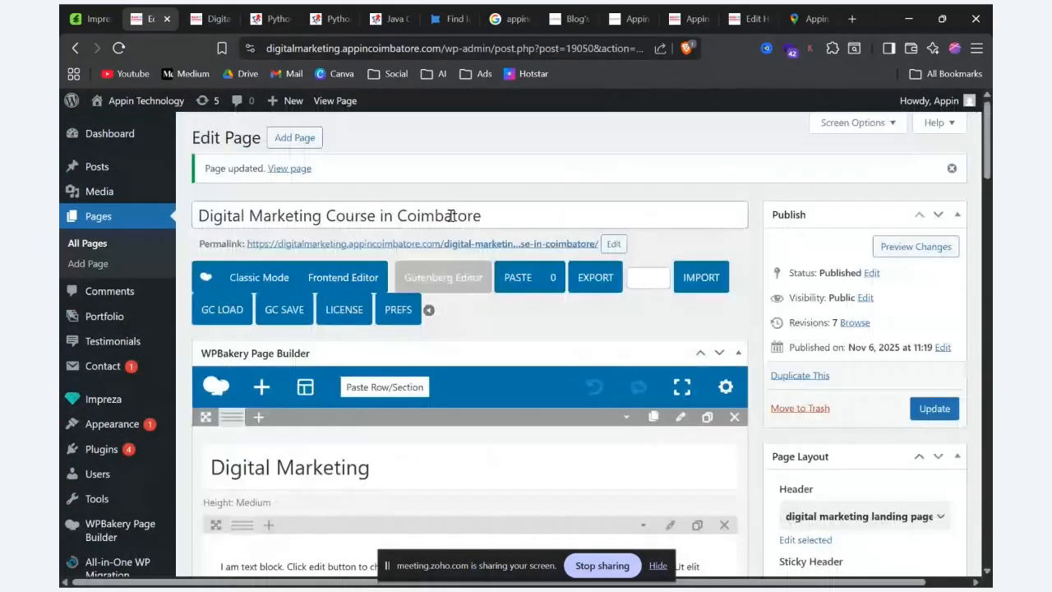
key(ctrl+Tab)
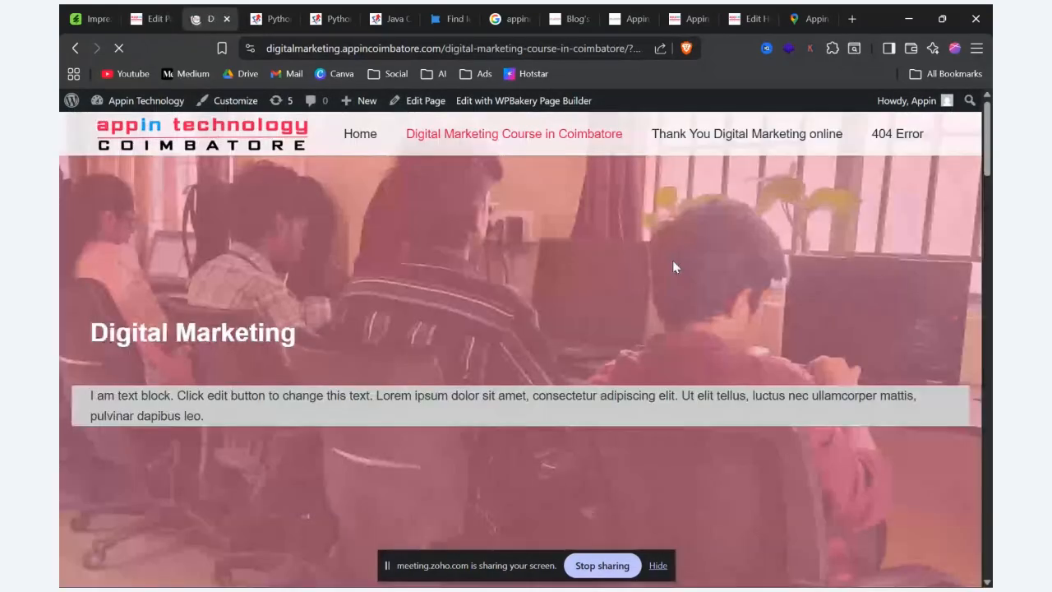
scroll(673, 261, down, 6)
scroll(673, 262, down, 12)
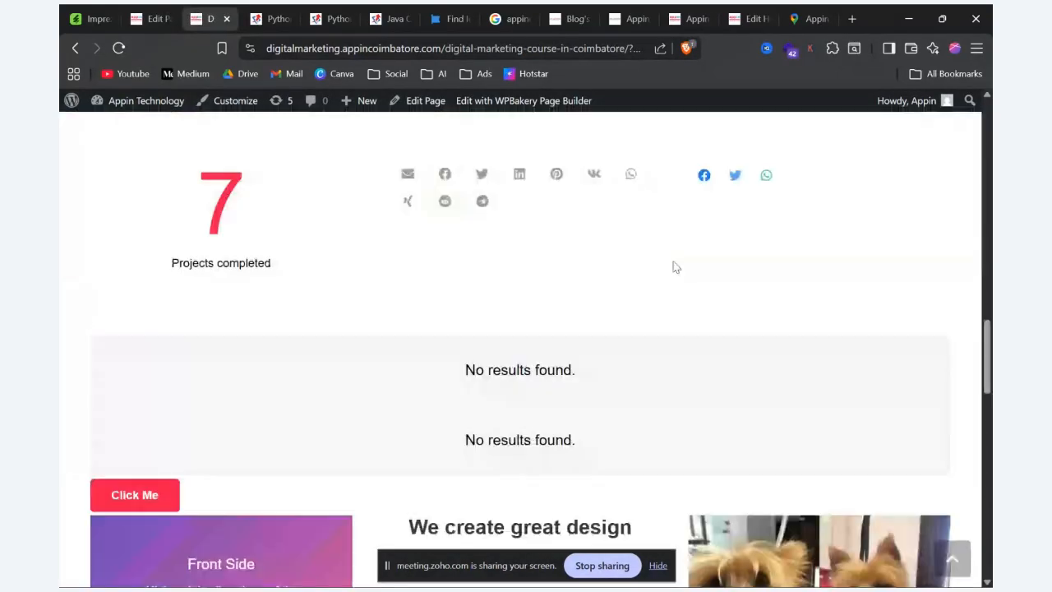